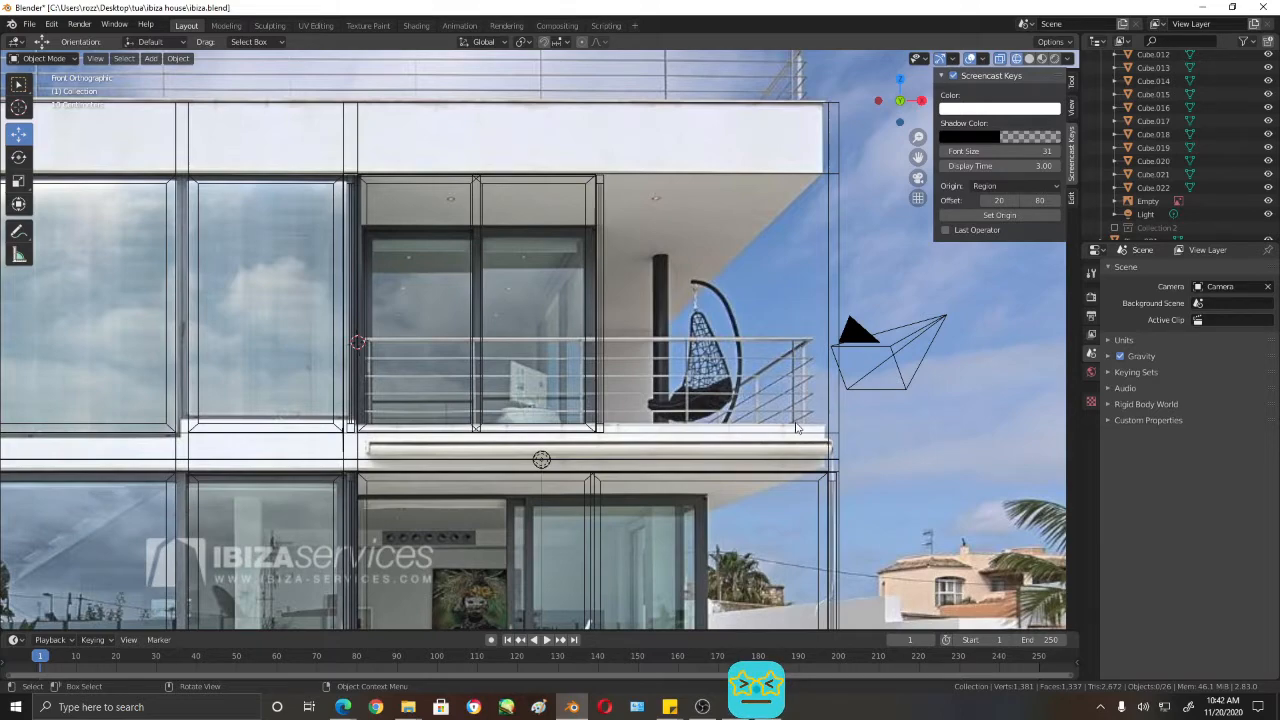
- Examine the upper balcony corner and its column in the shaded perspective view
{"action": "scroll", "coordinate": [815, 400], "scroll_direction": "down", "scroll_amount": 3}
{"action": "mouse_move", "coordinate": [889, 389]}
{"action": "middle_mouse_down"}
{"action": "mouse_move", "coordinate": [804, 416]}
{"action": "mouse_move", "coordinate": [714, 414]}
{"action": "middle_mouse_up"}
{"action": "key", "text": "shift+z"}
{"action": "middle_click_drag", "start_coordinate": [629, 394], "coordinate": [686, 394]}
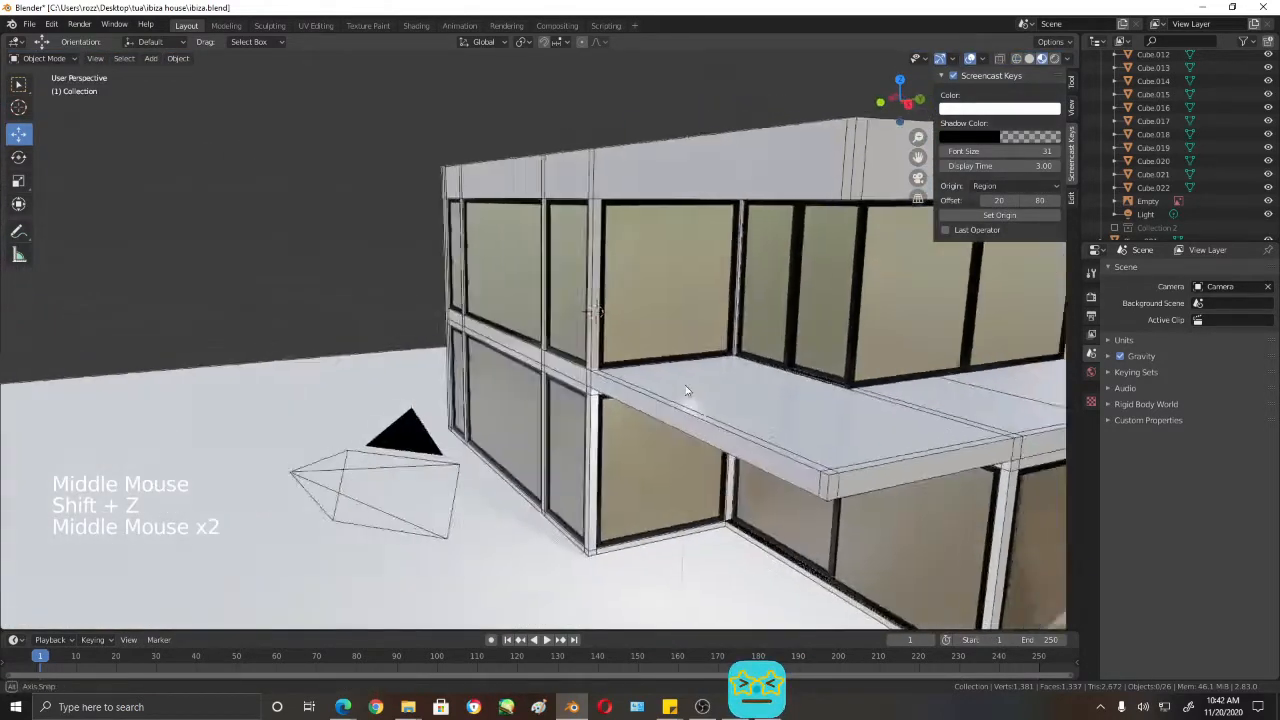
{"action": "scroll", "coordinate": [680, 383], "scroll_direction": "up", "scroll_amount": 2}
{"action": "scroll", "coordinate": [680, 383], "scroll_direction": "up", "scroll_amount": 1}
{"action": "middle_click_drag", "start_coordinate": [482, 338], "coordinate": [709, 372], "text": "shift"}
{"action": "scroll", "coordinate": [430, 370], "scroll_direction": "up", "scroll_amount": 6}
{"action": "scroll", "coordinate": [656, 395], "scroll_direction": "up", "scroll_amount": 4}
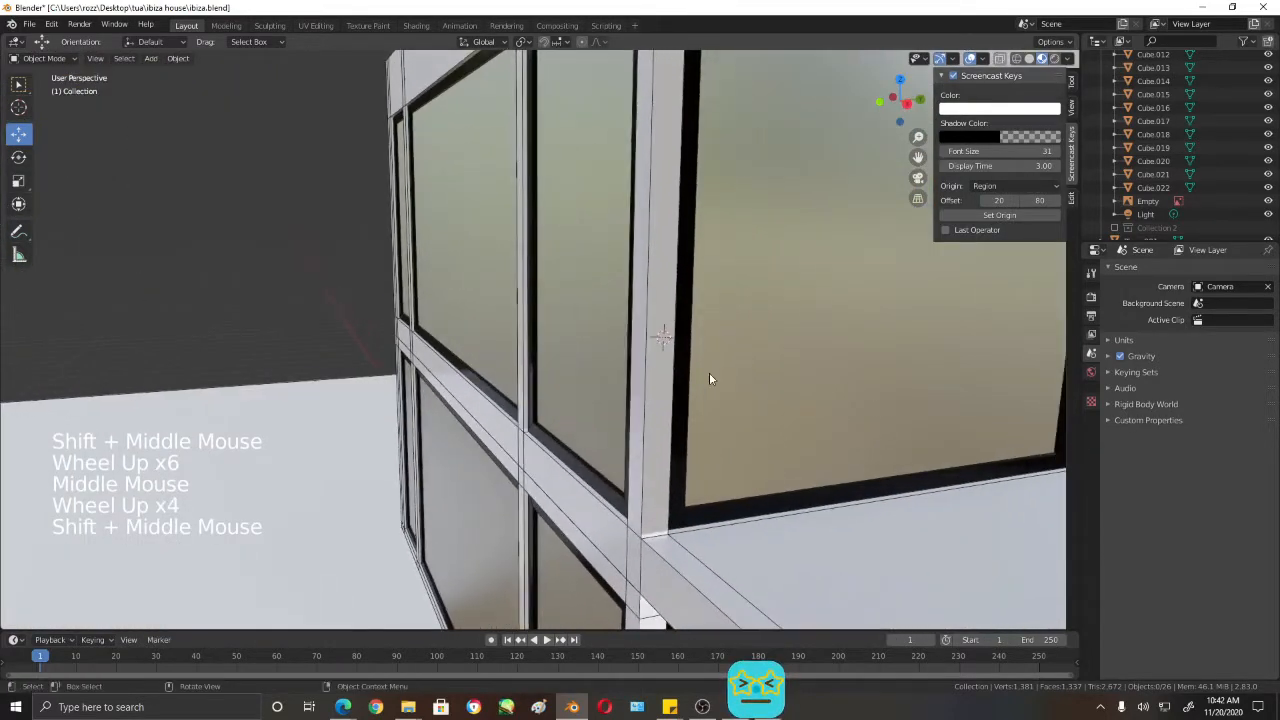
{"action": "scroll", "coordinate": [679, 337], "scroll_direction": "up", "scroll_amount": 3}
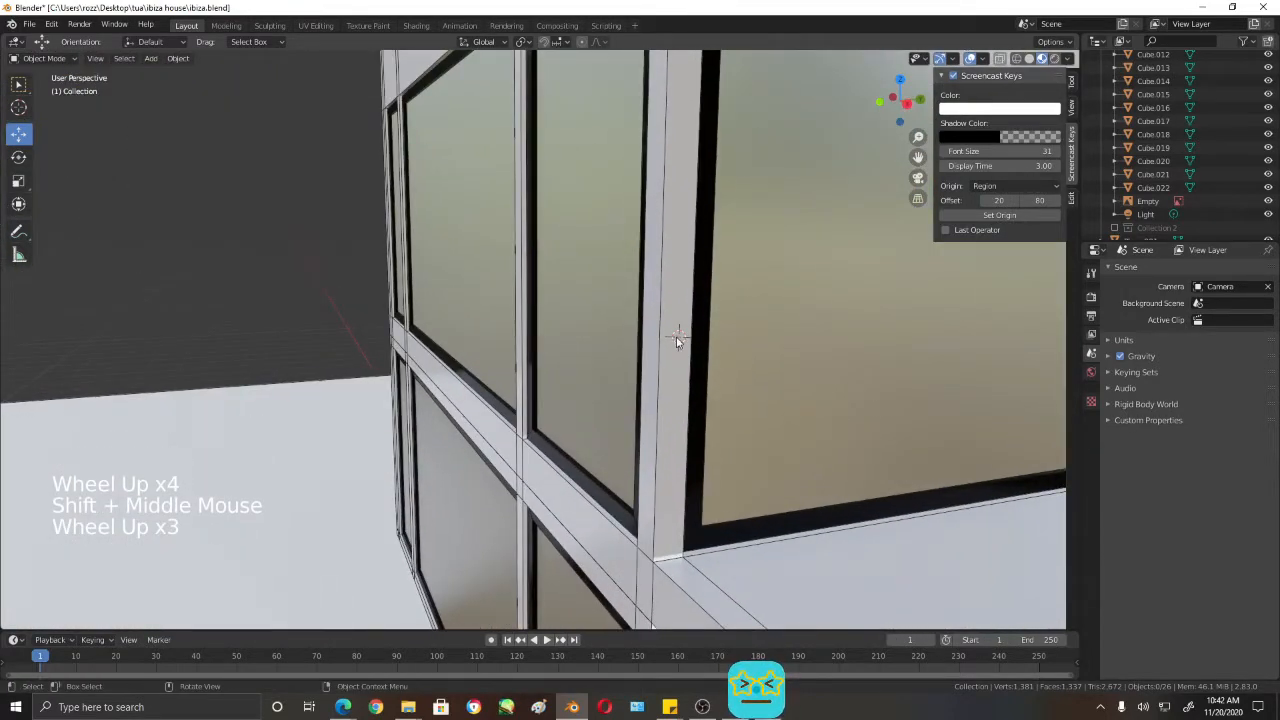
{"action": "middle_click_drag", "start_coordinate": [676, 342], "coordinate": [752, 352]}
- Place the 3D cursor at the column end of the balcony's top rail in the front wireframe view
{"action": "key", "text": "KP_1"}
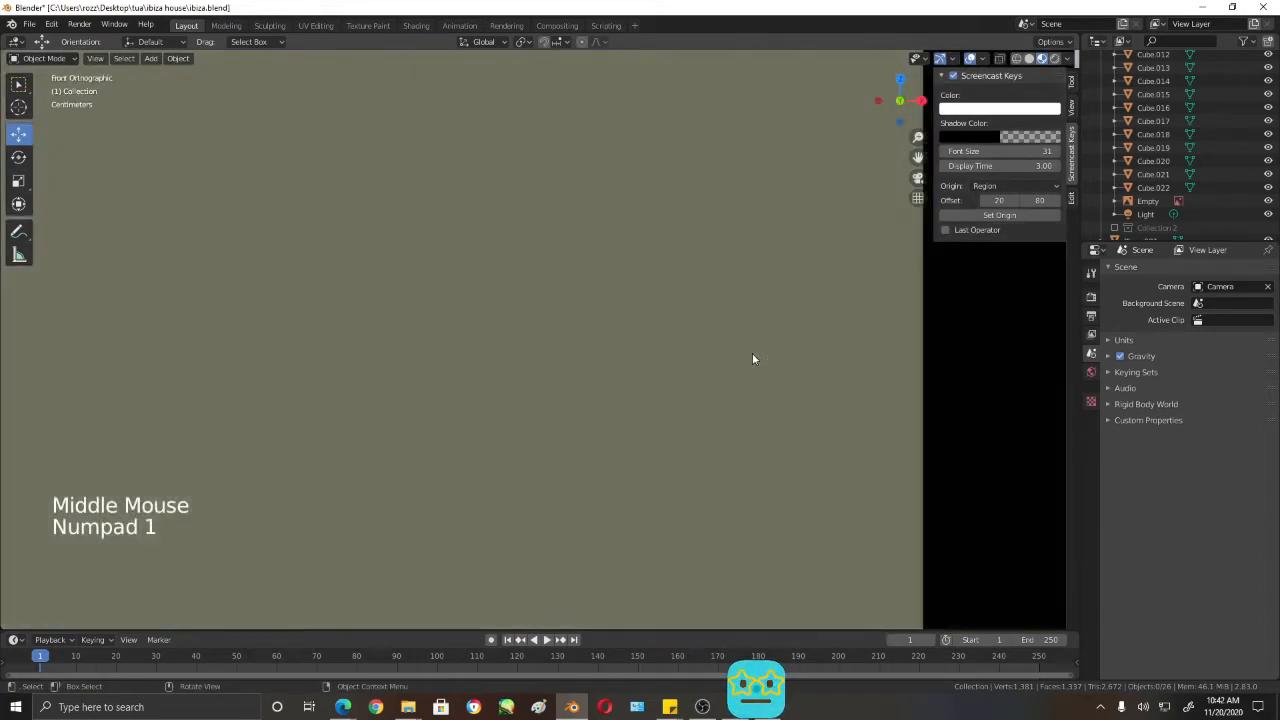
{"action": "scroll", "coordinate": [753, 359], "scroll_direction": "down", "scroll_amount": 17}
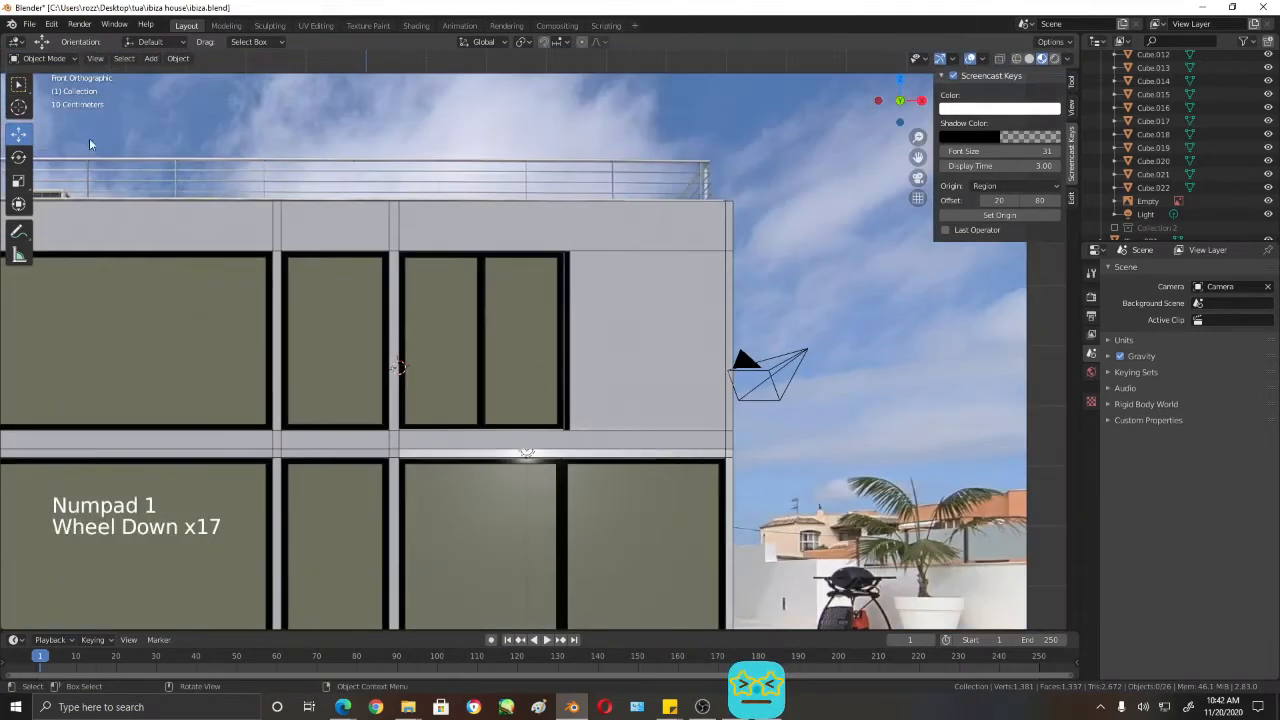
{"action": "left_click", "coordinate": [18, 107]}
{"action": "scroll", "coordinate": [371, 378], "scroll_direction": "up", "scroll_amount": 3}
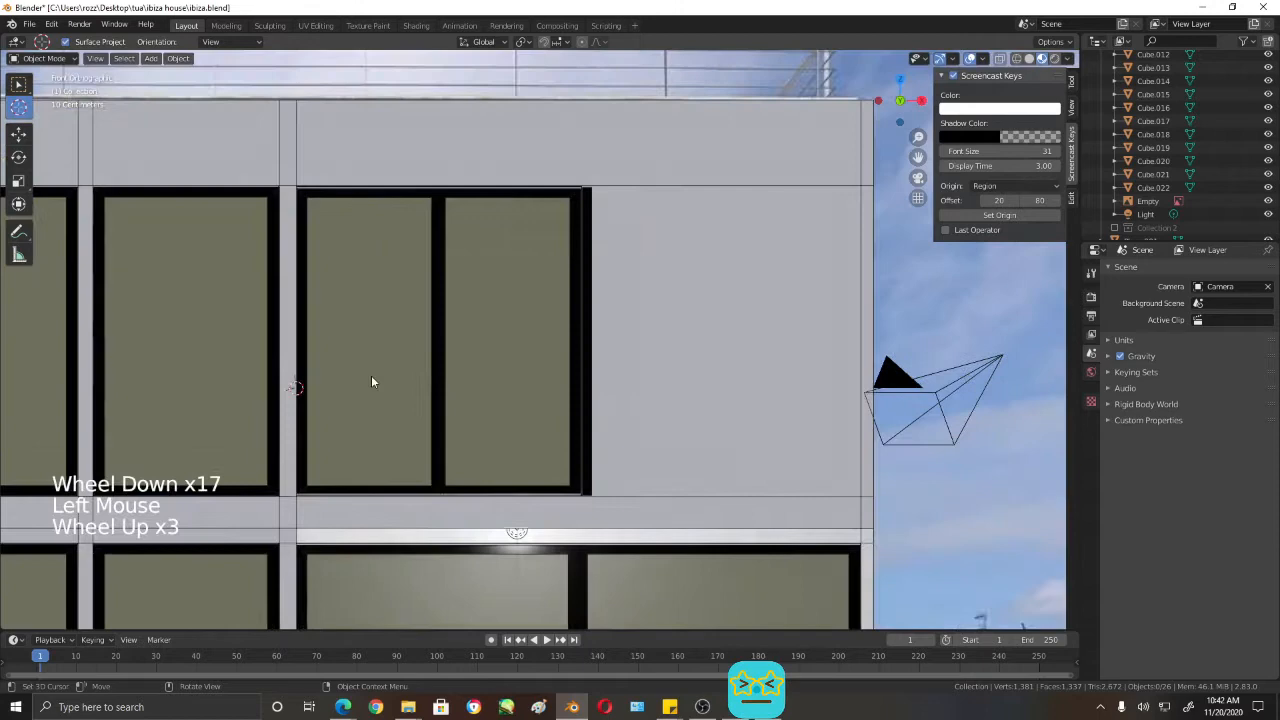
{"action": "key", "text": "shift+z"}
{"action": "left_click", "coordinate": [297, 382]}
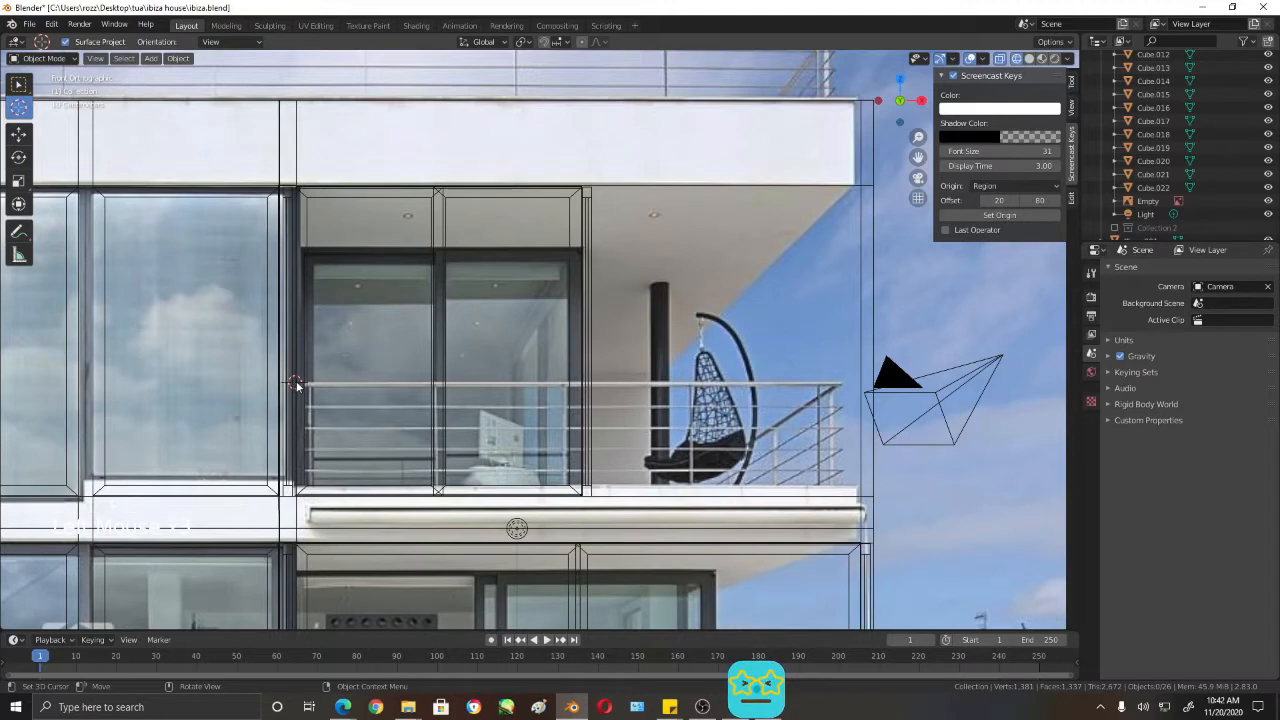
- Set the 3D cursor's depth within the column's thickness in the right view, and check it in shaded perspective
{"action": "key", "text": "KP_3"}
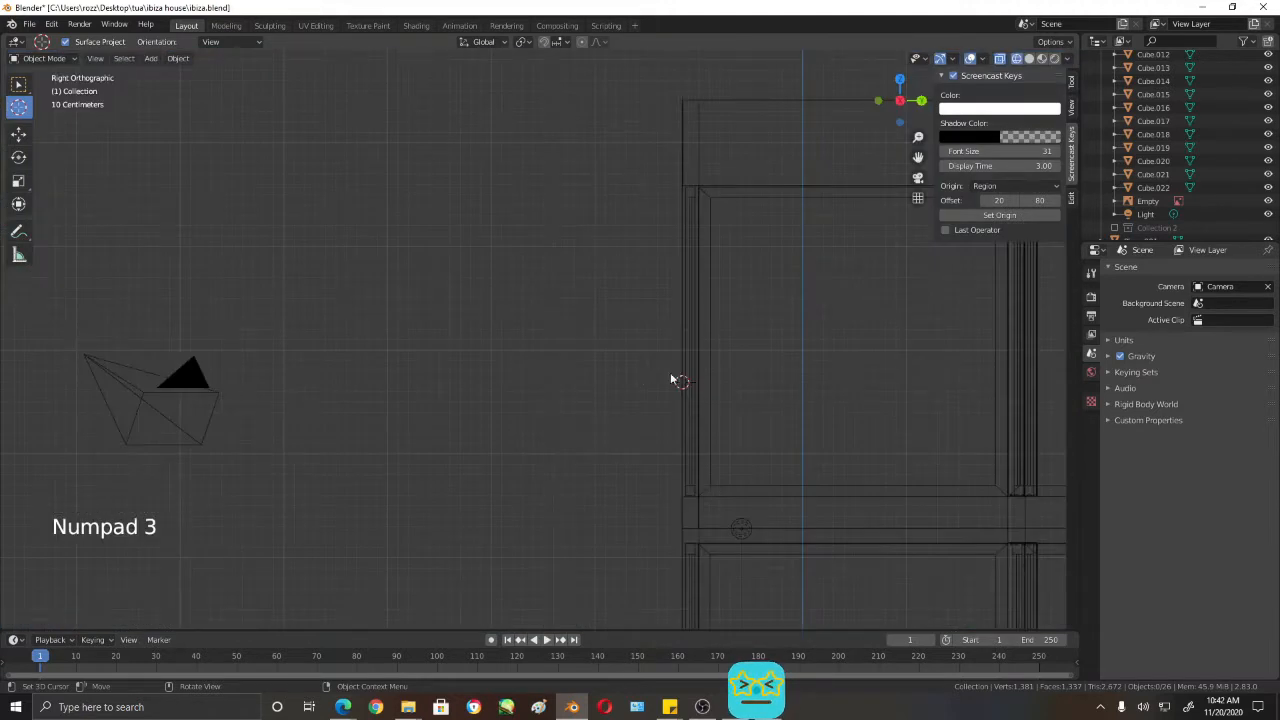
{"action": "scroll", "coordinate": [758, 416], "scroll_direction": "up", "scroll_amount": 3}
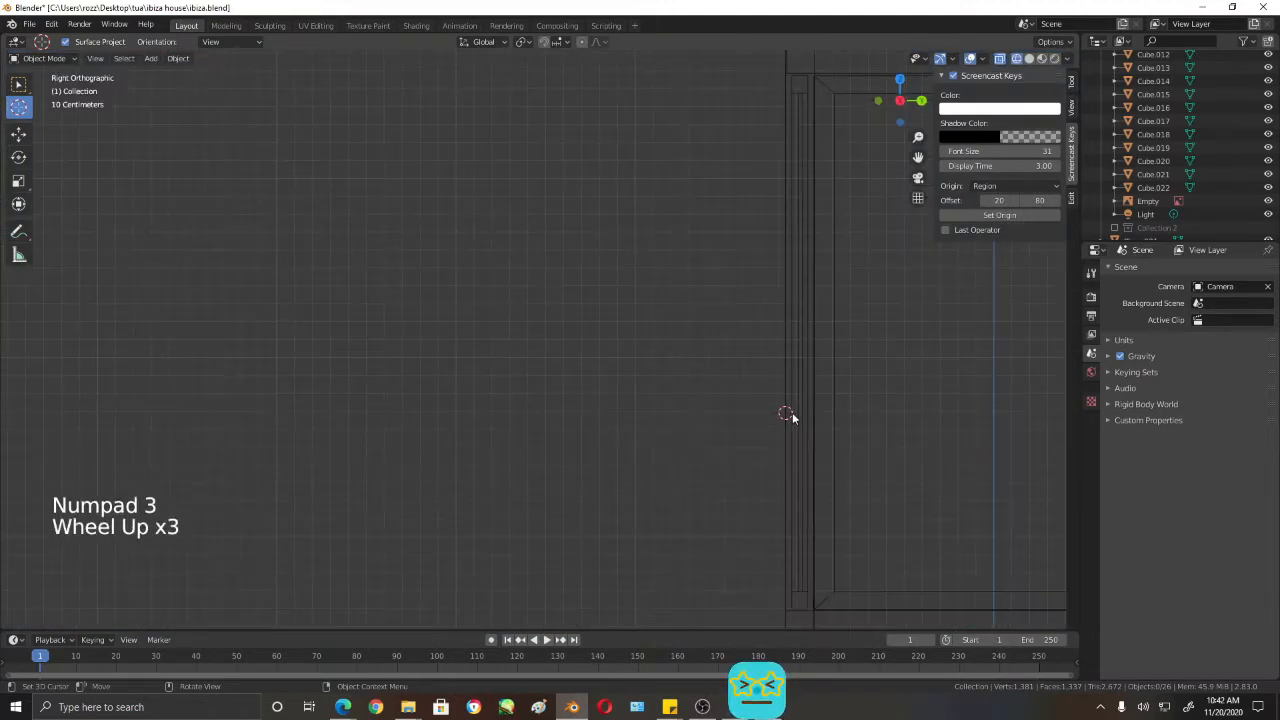
{"action": "left_click", "coordinate": [791, 413]}
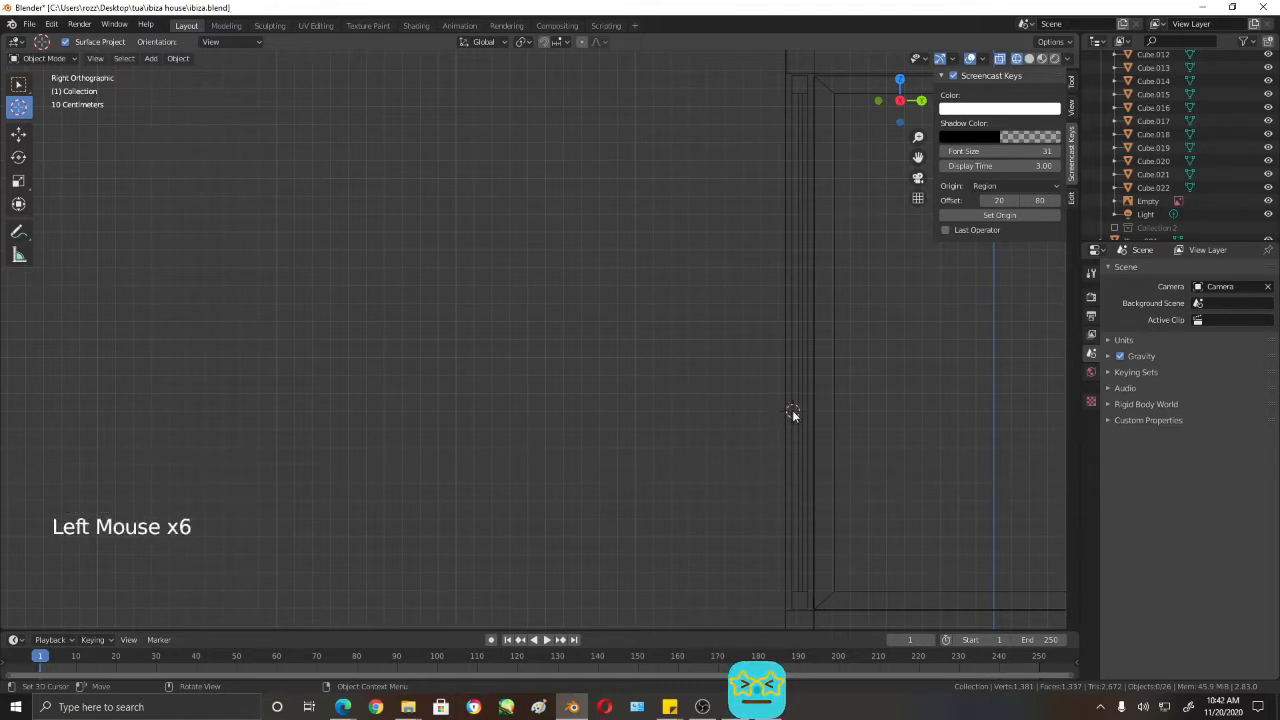
{"action": "left_click", "coordinate": [792, 412]}
{"action": "mouse_move", "coordinate": [792, 412]}
{"action": "middle_mouse_down"}
{"action": "mouse_move", "coordinate": [563, 397]}
{"action": "mouse_move", "coordinate": [634, 404]}
{"action": "middle_mouse_up"}
{"action": "key", "text": "shift+z"}
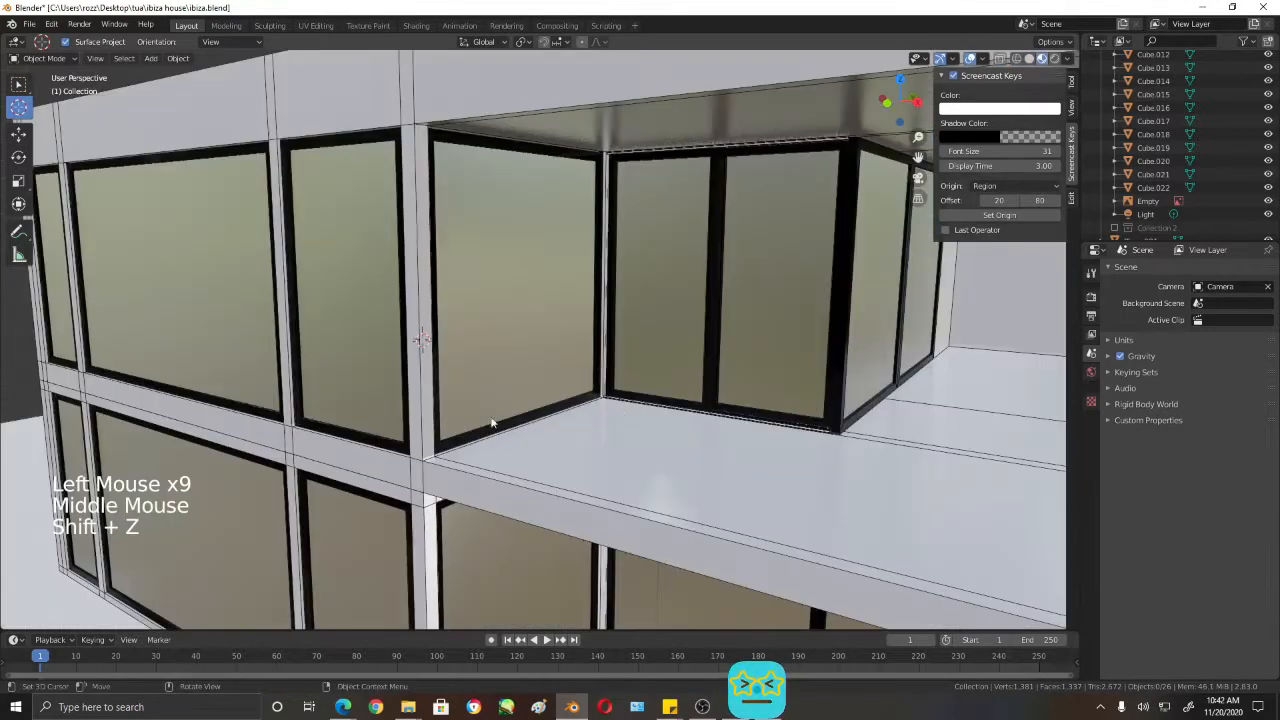
- Add a cube at the 3D cursor and scale it down to about 0.062
{"action": "scroll", "coordinate": [491, 423], "scroll_direction": "down", "scroll_amount": 1}
{"action": "key", "text": "shift+a"}
{"action": "mouse_move", "coordinate": [439, 395]}
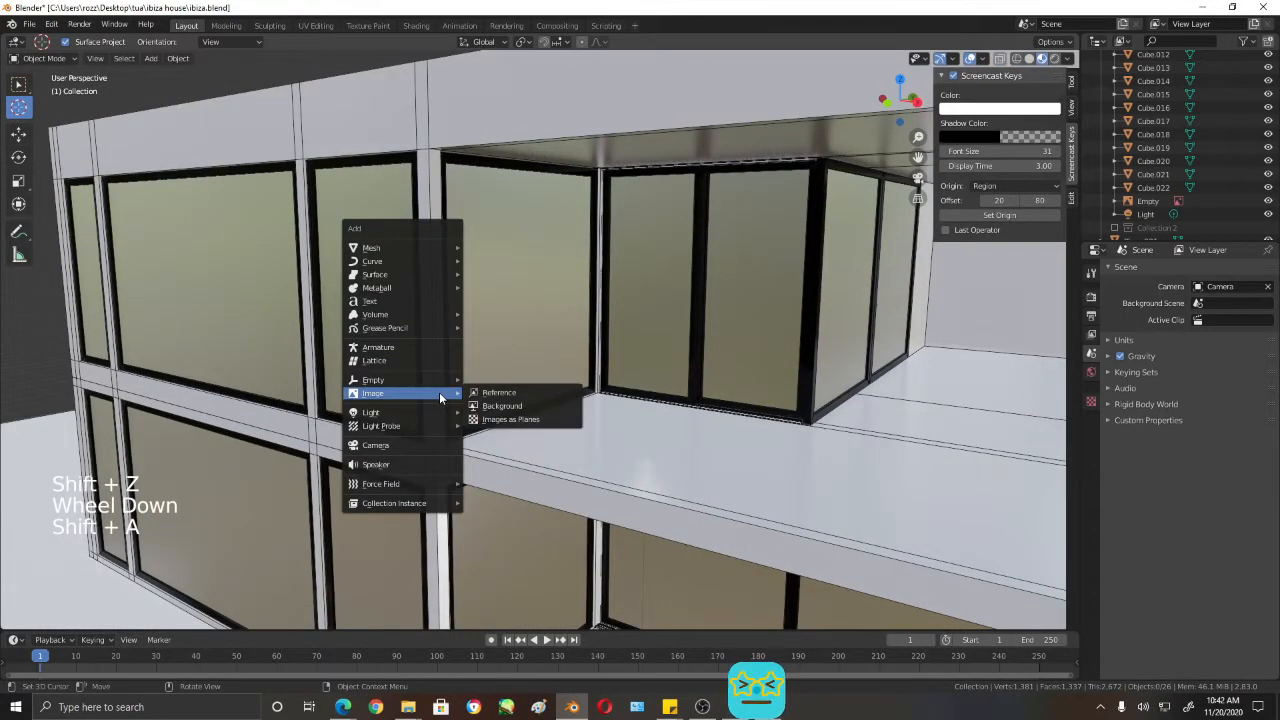
{"action": "mouse_move", "coordinate": [406, 249]}
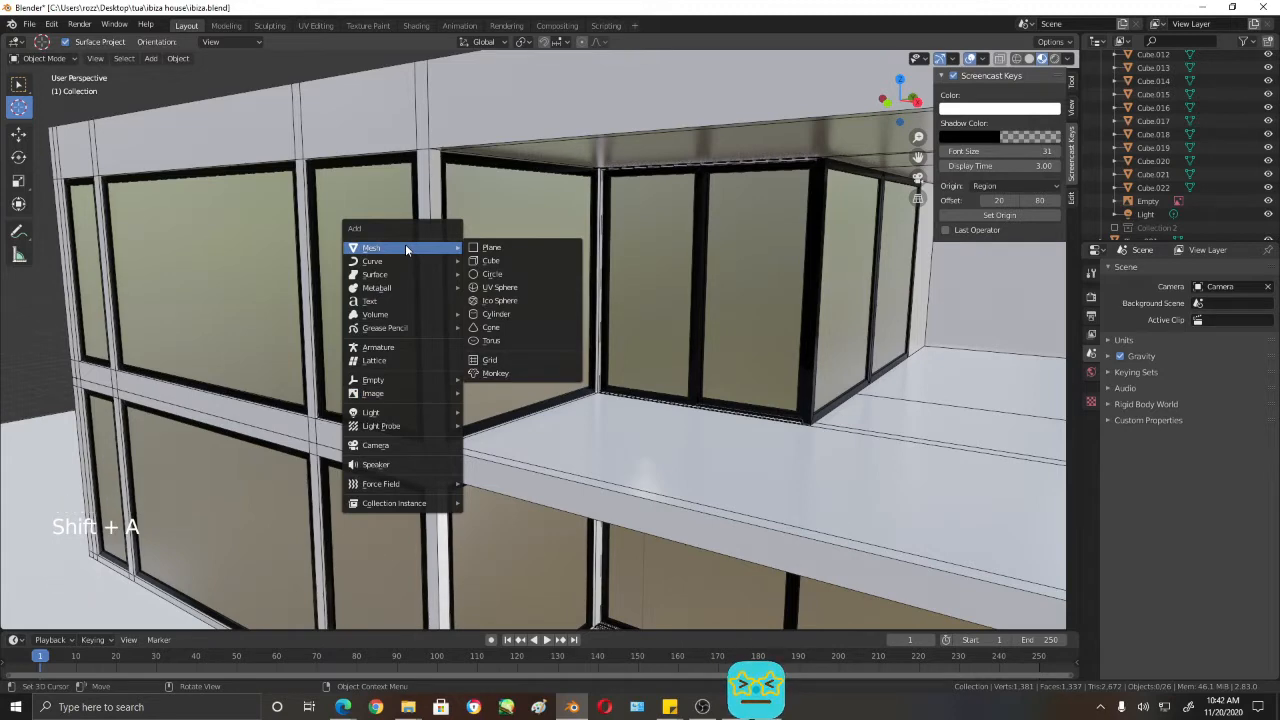
{"action": "left_click", "coordinate": [496, 261]}
{"action": "scroll", "coordinate": [484, 411], "scroll_direction": "down", "scroll_amount": 2}
{"action": "key", "text": "s"}
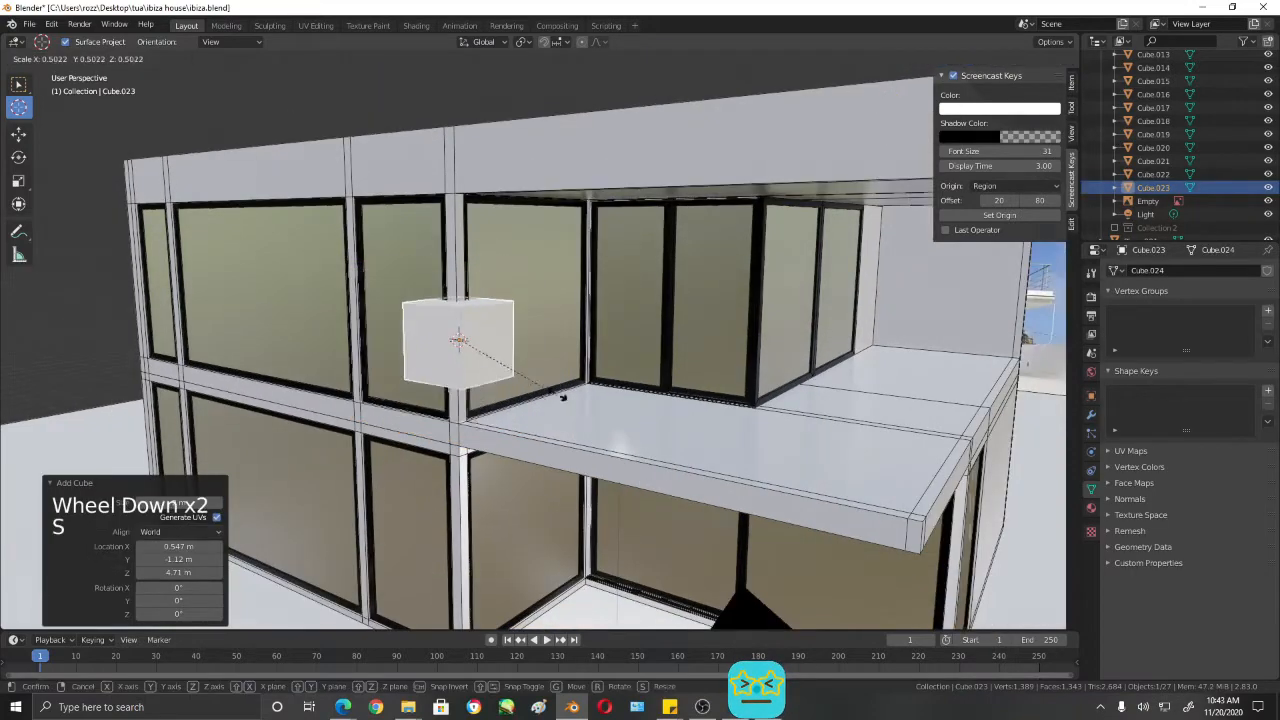
{"action": "left_click", "coordinate": [479, 346]}
- Move the small cube about 0.04 m along Y in the right view so it sits within the column's thickness
{"action": "scroll", "coordinate": [531, 398], "scroll_direction": "up", "scroll_amount": 10}
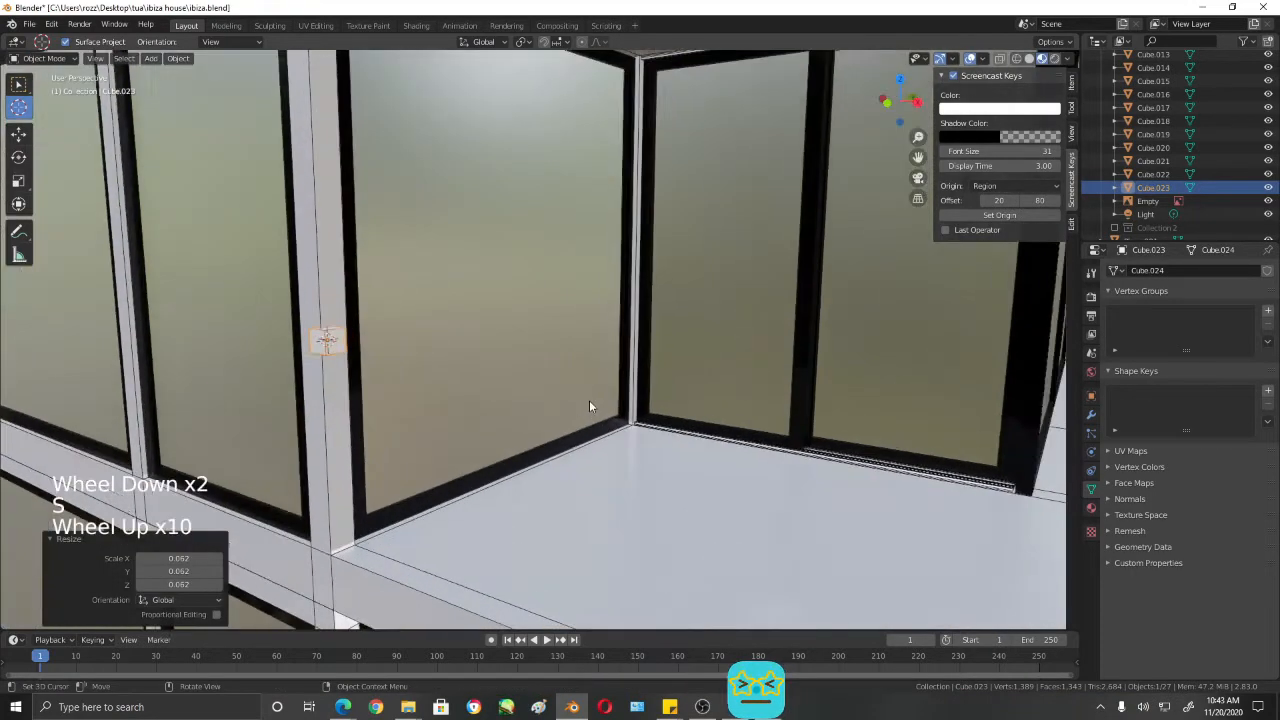
{"action": "middle_click_drag", "start_coordinate": [594, 400], "coordinate": [291, 374]}
{"action": "key", "text": "KP_3"}
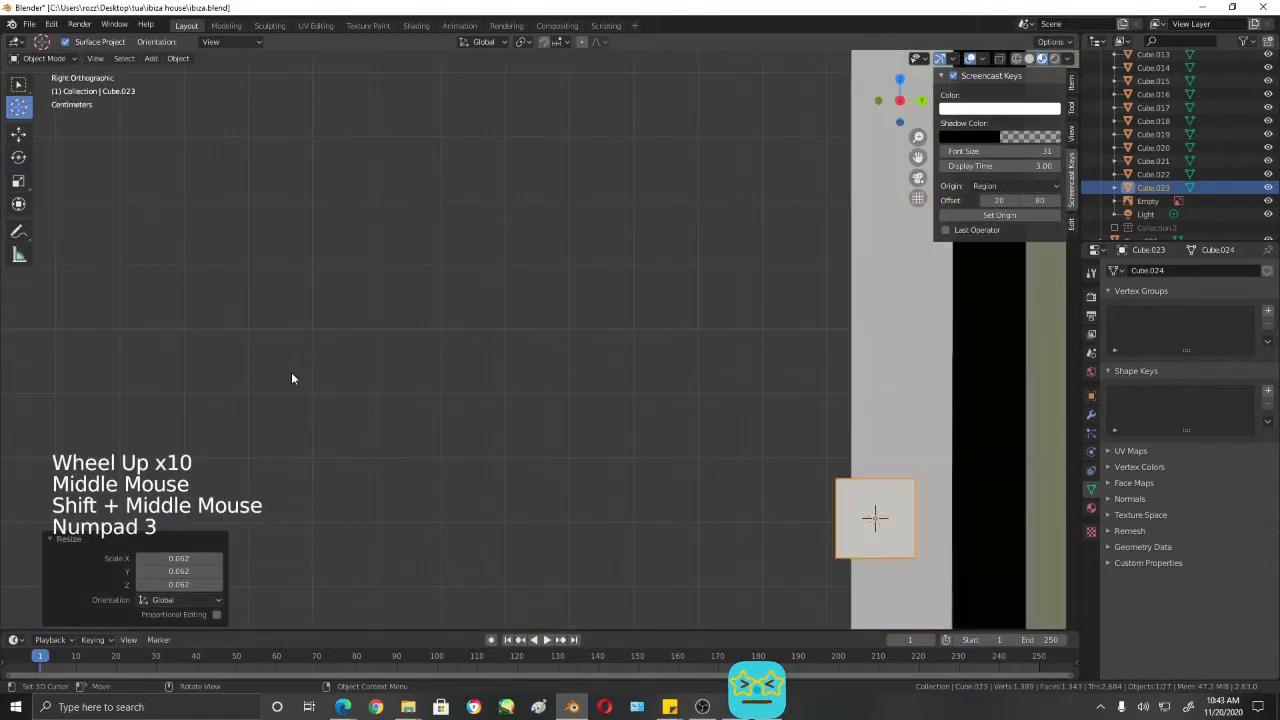
{"action": "scroll", "coordinate": [717, 383], "scroll_direction": "down", "scroll_amount": 1}
{"action": "scroll", "coordinate": [717, 383], "scroll_direction": "down", "scroll_amount": 1, "text": "shift"}
{"action": "middle_click_drag", "start_coordinate": [717, 383], "coordinate": [537, 438], "text": "shift"}
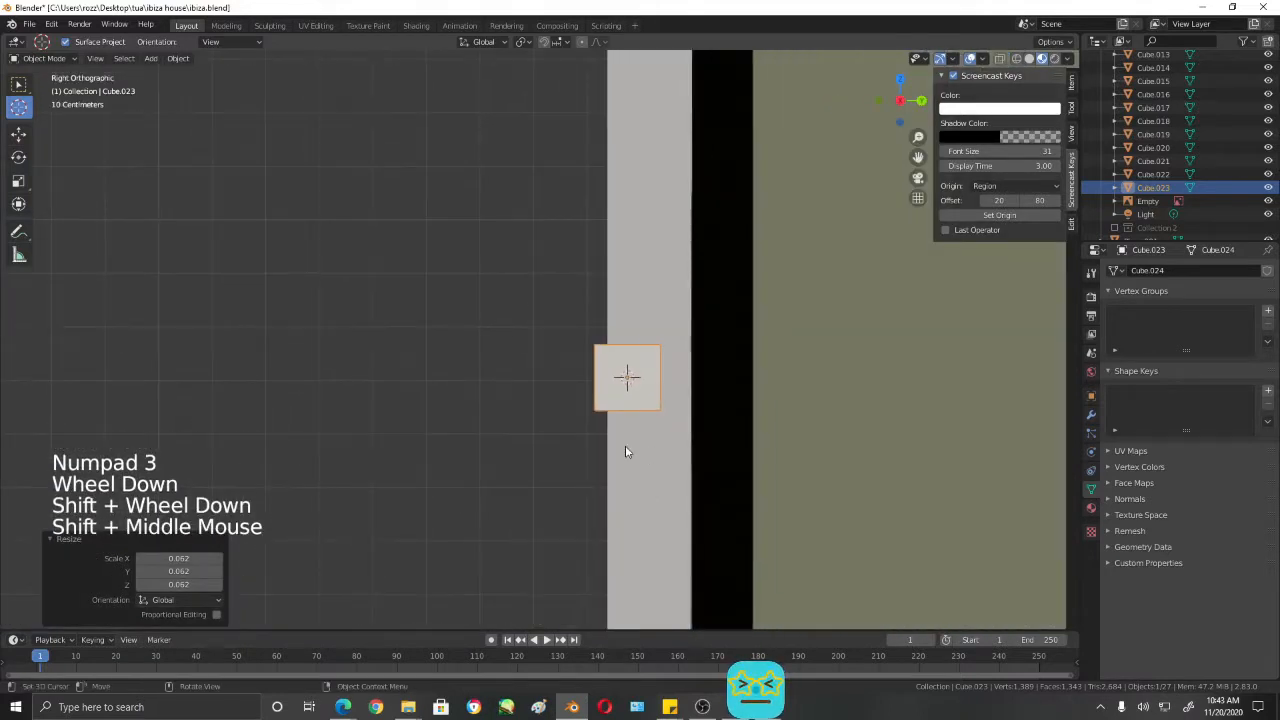
{"action": "key", "text": "g"}
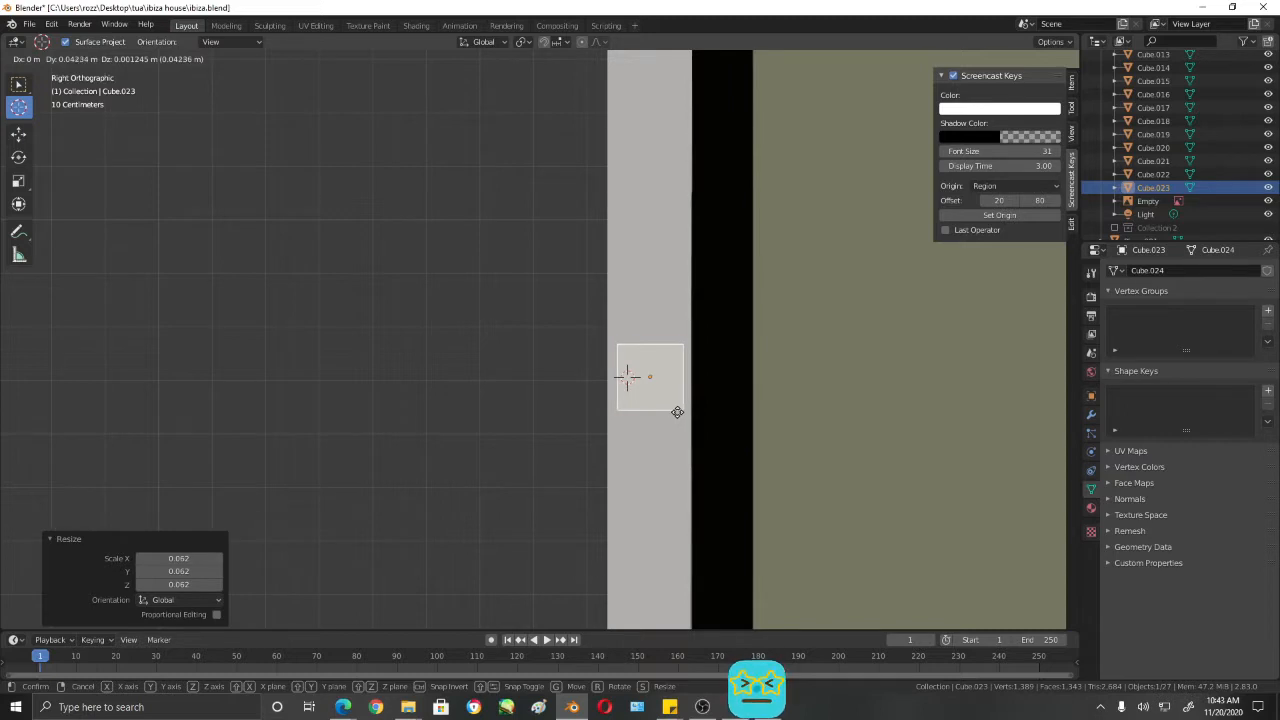
{"action": "left_click", "coordinate": [677, 411]}
{"action": "key", "text": "g"}
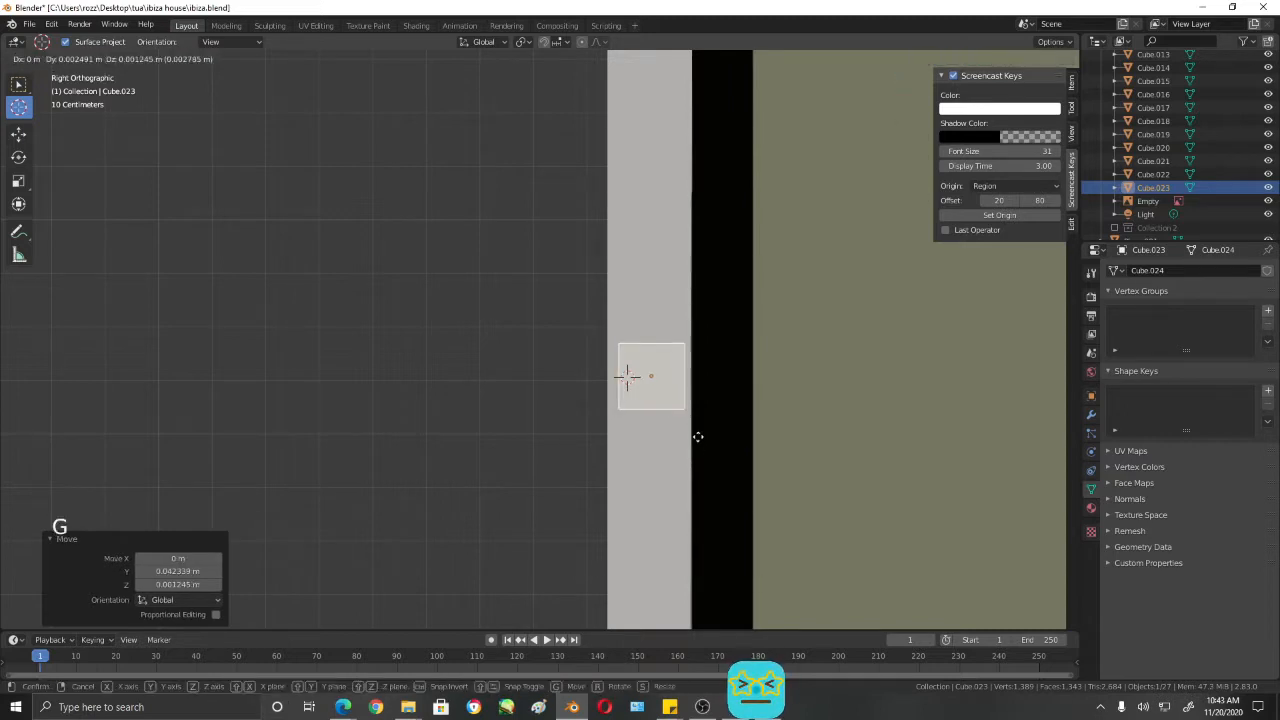
{"action": "left_click", "coordinate": [697, 440]}
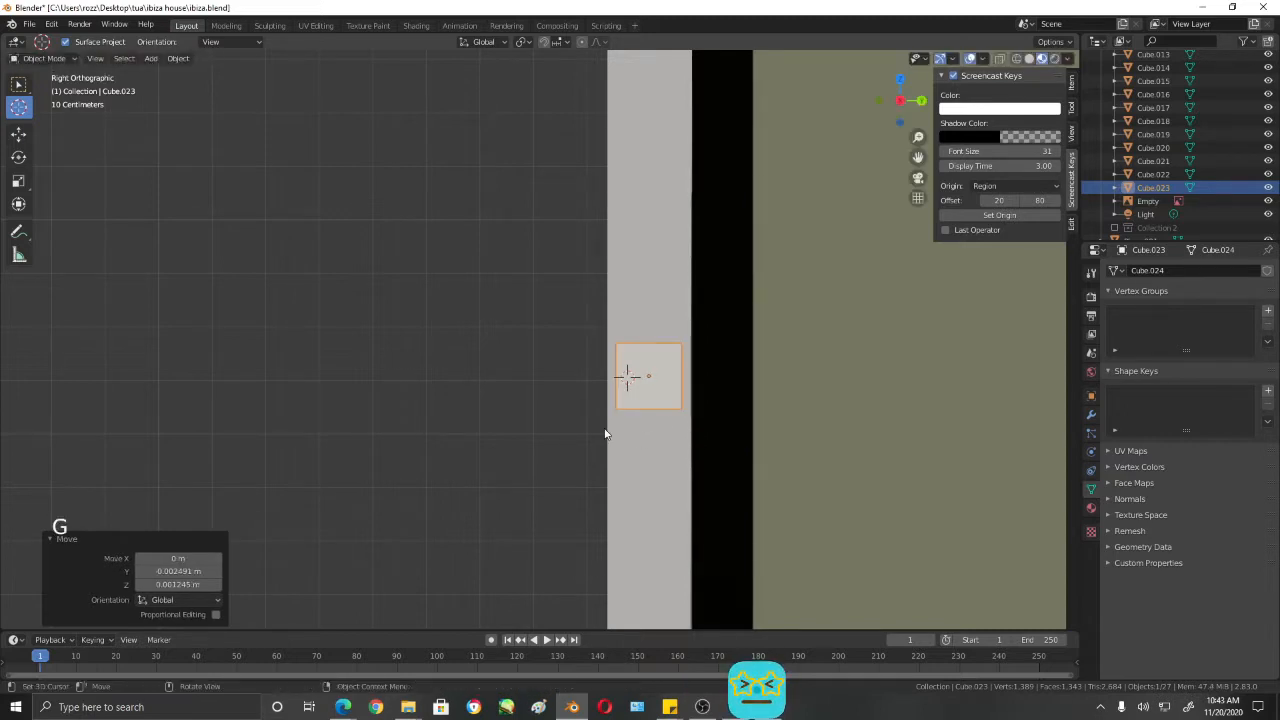
- Scale the cube to about 0.578 and lower it about 0.036 m to the reference photo's top rail height
{"action": "scroll", "coordinate": [666, 423], "scroll_direction": "down", "scroll_amount": 1}
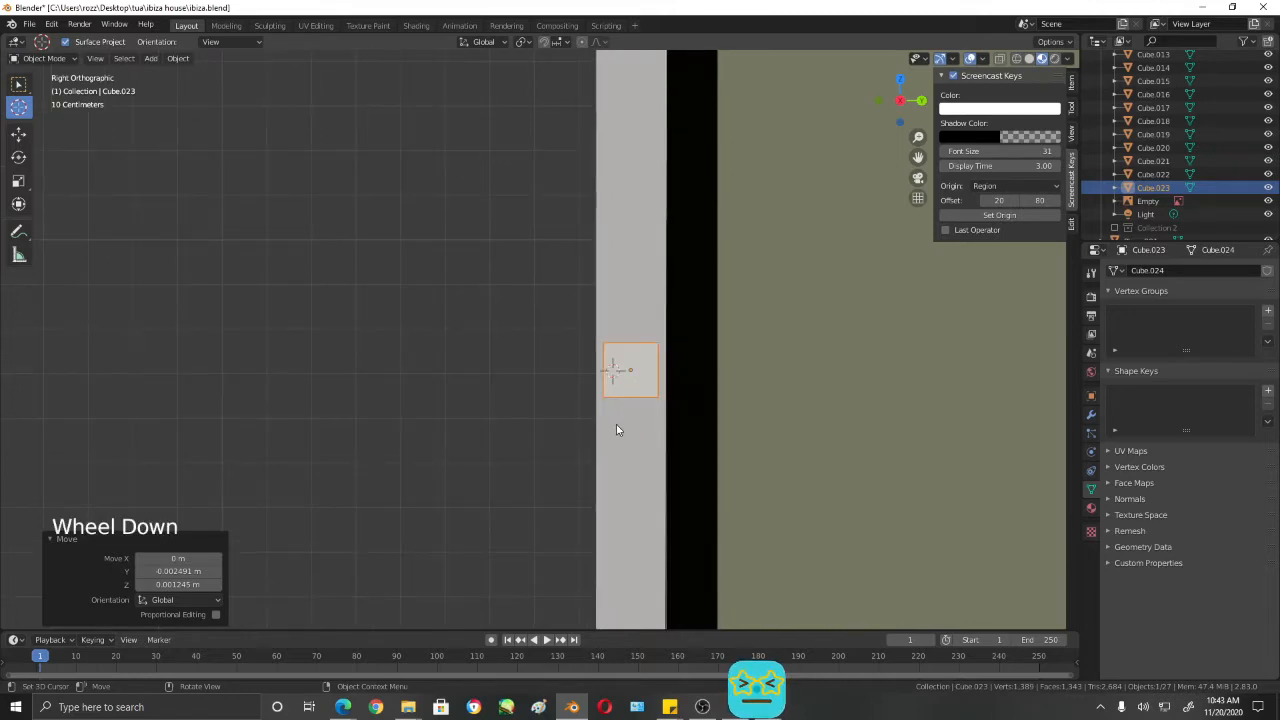
{"action": "scroll", "coordinate": [617, 430], "scroll_direction": "down", "scroll_amount": 3}
{"action": "middle_click_drag", "start_coordinate": [617, 430], "coordinate": [917, 300]}
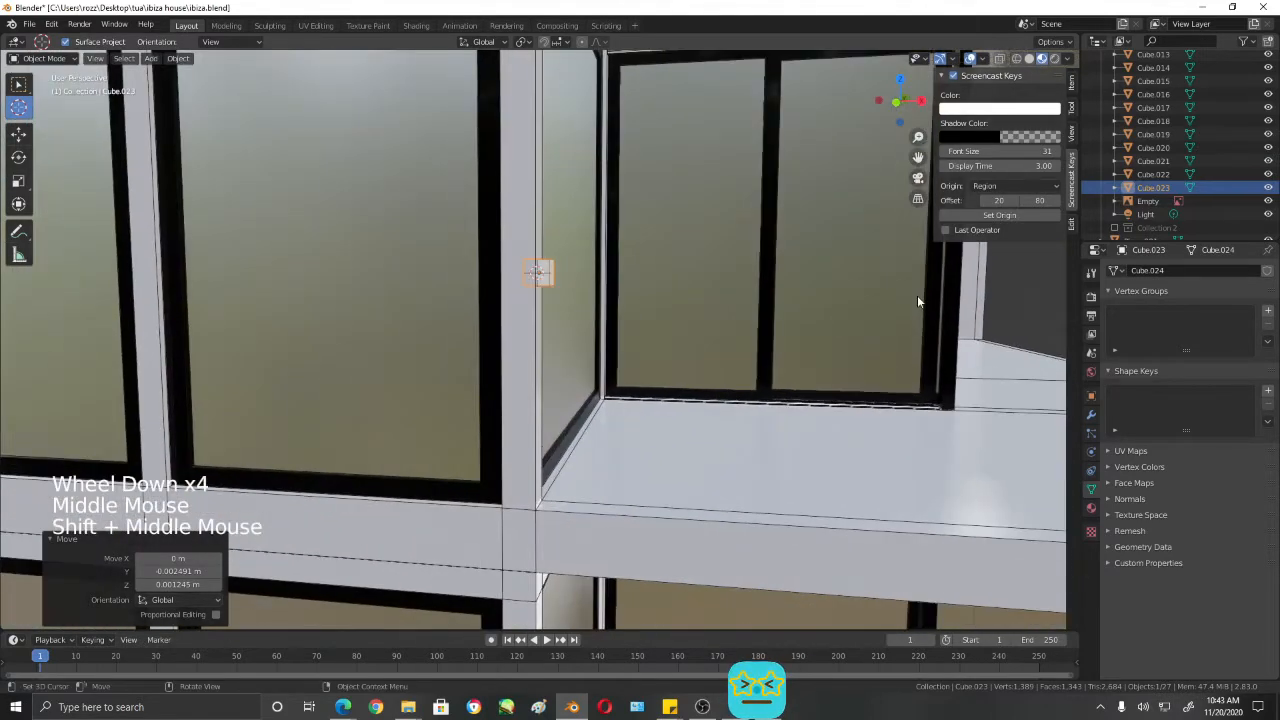
{"action": "key", "text": "KP_1"}
{"action": "key", "text": "shift+z"}
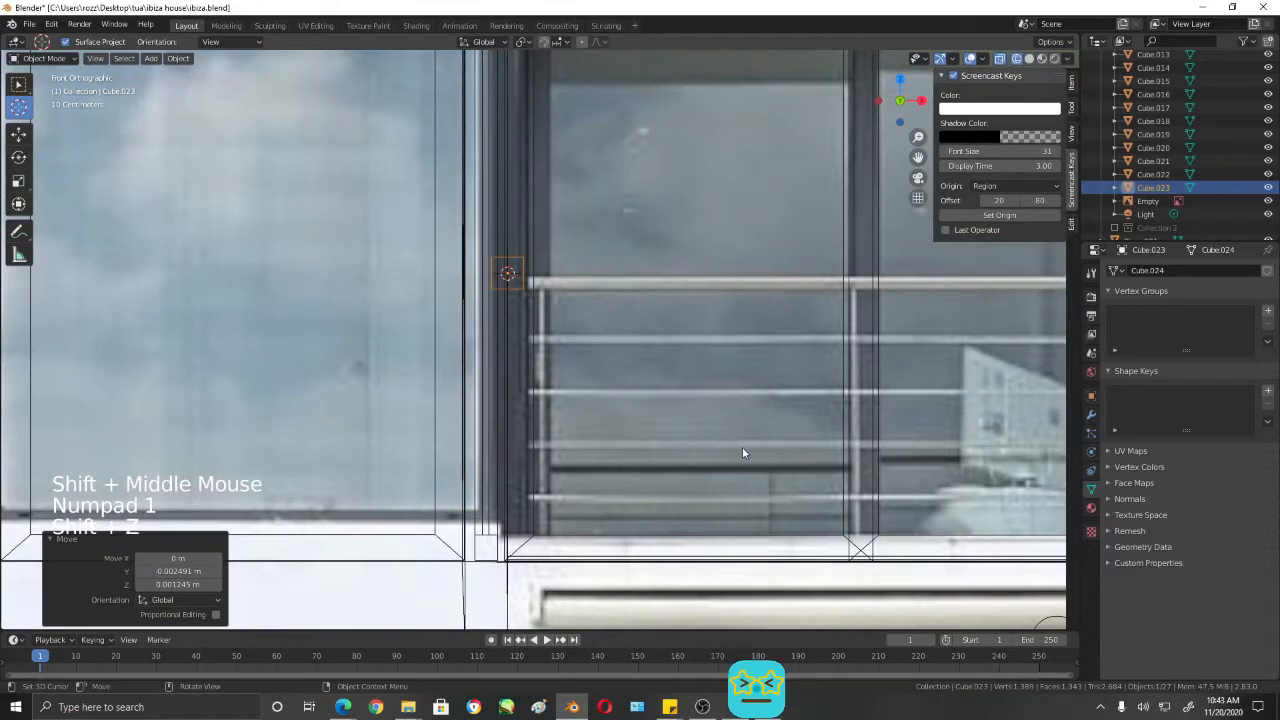
{"action": "key", "text": "s"}
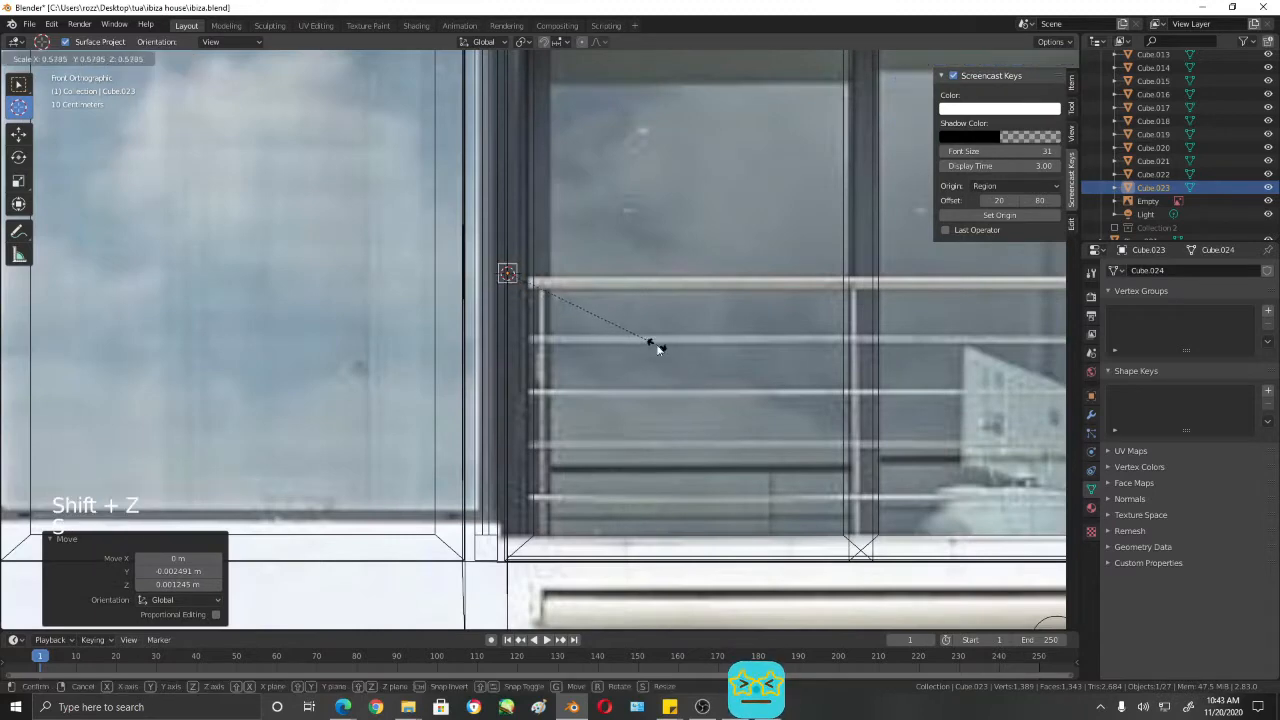
{"action": "left_click", "coordinate": [657, 347]}
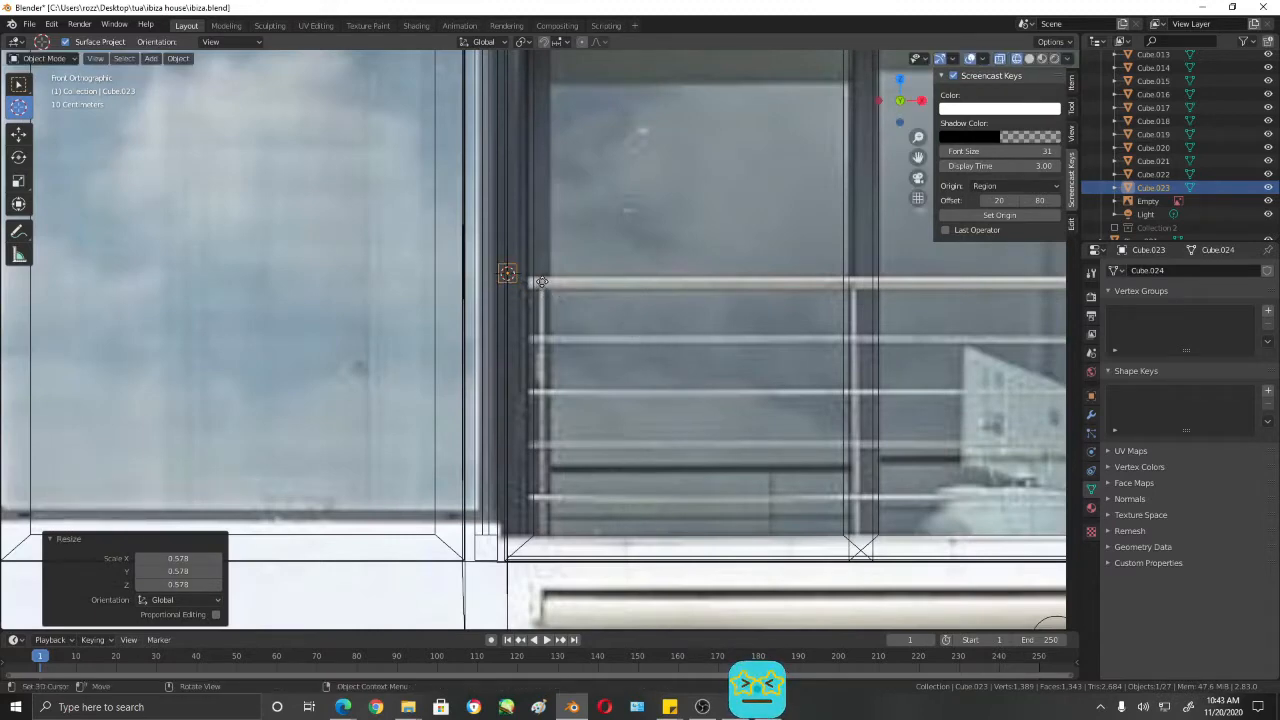
{"action": "key", "text": "g"}
{"action": "left_click", "coordinate": [540, 290]}
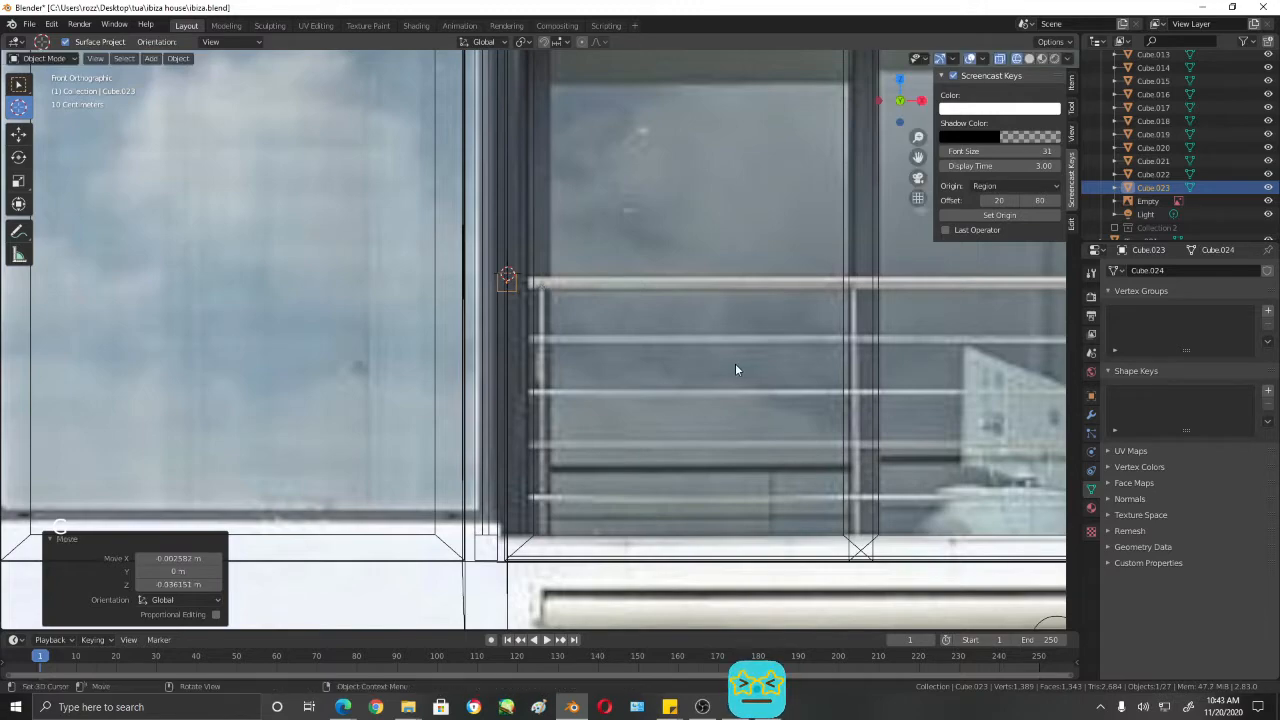
- Enter Edit Mode on the cube and select its side face that points along the balcony
{"action": "mouse_move", "coordinate": [737, 369]}
{"action": "middle_mouse_down"}
{"action": "mouse_move", "coordinate": [700, 350]}
{"action": "mouse_move", "coordinate": [721, 384]}
{"action": "middle_mouse_up"}
{"action": "key", "text": "shift+z"}
{"action": "scroll", "coordinate": [666, 340], "scroll_direction": "down", "scroll_amount": 4}
{"action": "scroll", "coordinate": [721, 384], "scroll_direction": "up", "scroll_amount": 9}
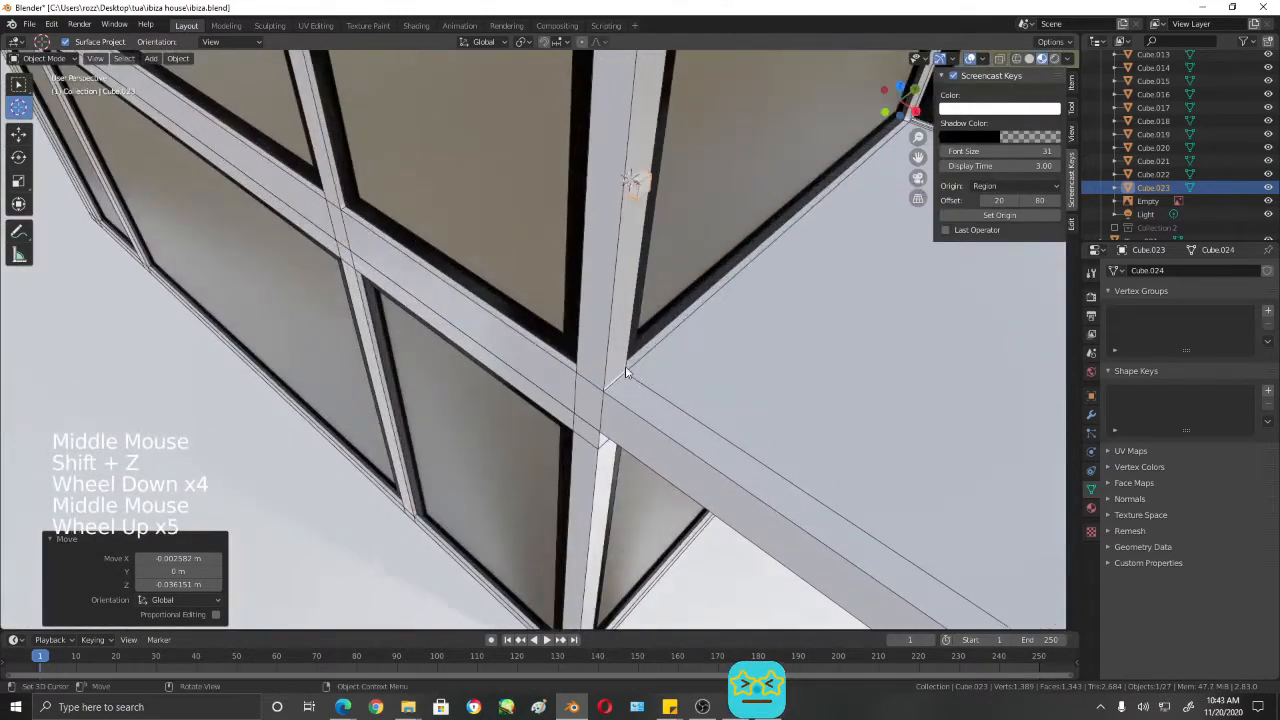
{"action": "mouse_move", "coordinate": [655, 190]}
{"action": "middle_mouse_down", "text": "shift"}
{"action": "mouse_move", "coordinate": [714, 138]}
{"action": "mouse_move", "coordinate": [632, 186]}
{"action": "middle_mouse_up", "text": "shift"}
{"action": "left_click", "coordinate": [632, 186]}
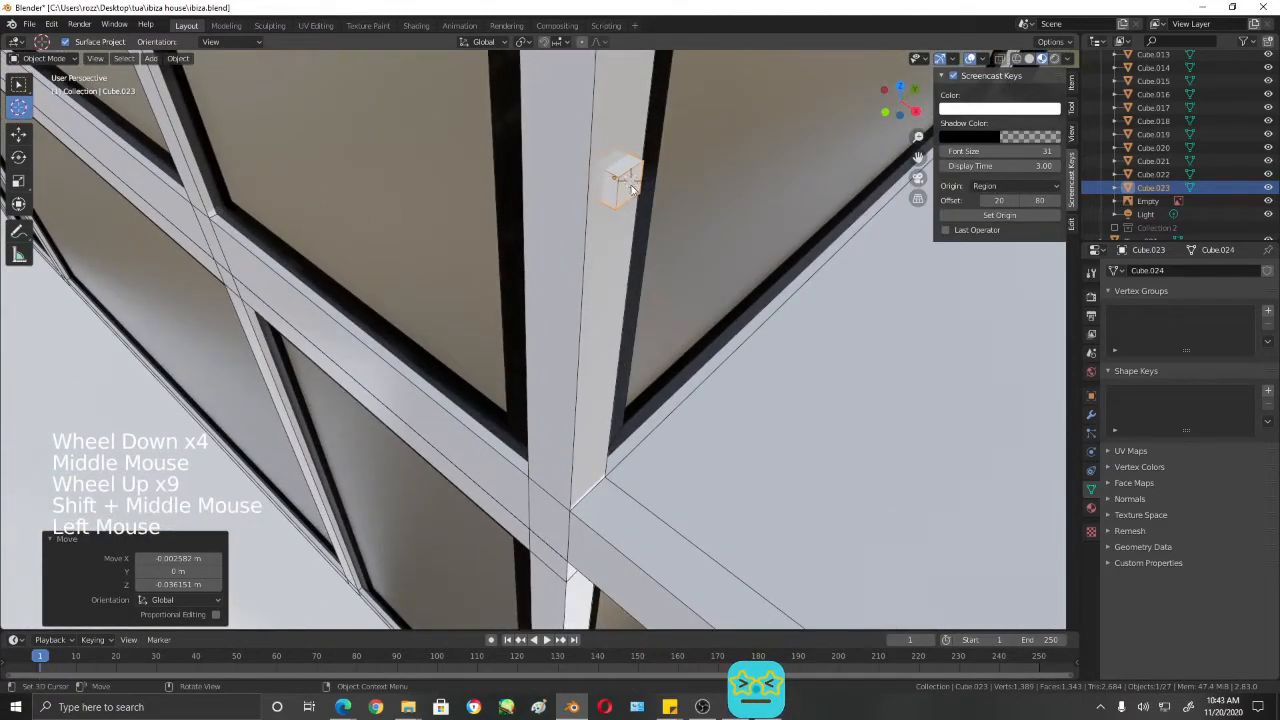
{"action": "triple_click", "coordinate": [632, 186]}
{"action": "key", "text": "Tab"}
{"action": "left_click", "coordinate": [630, 185]}
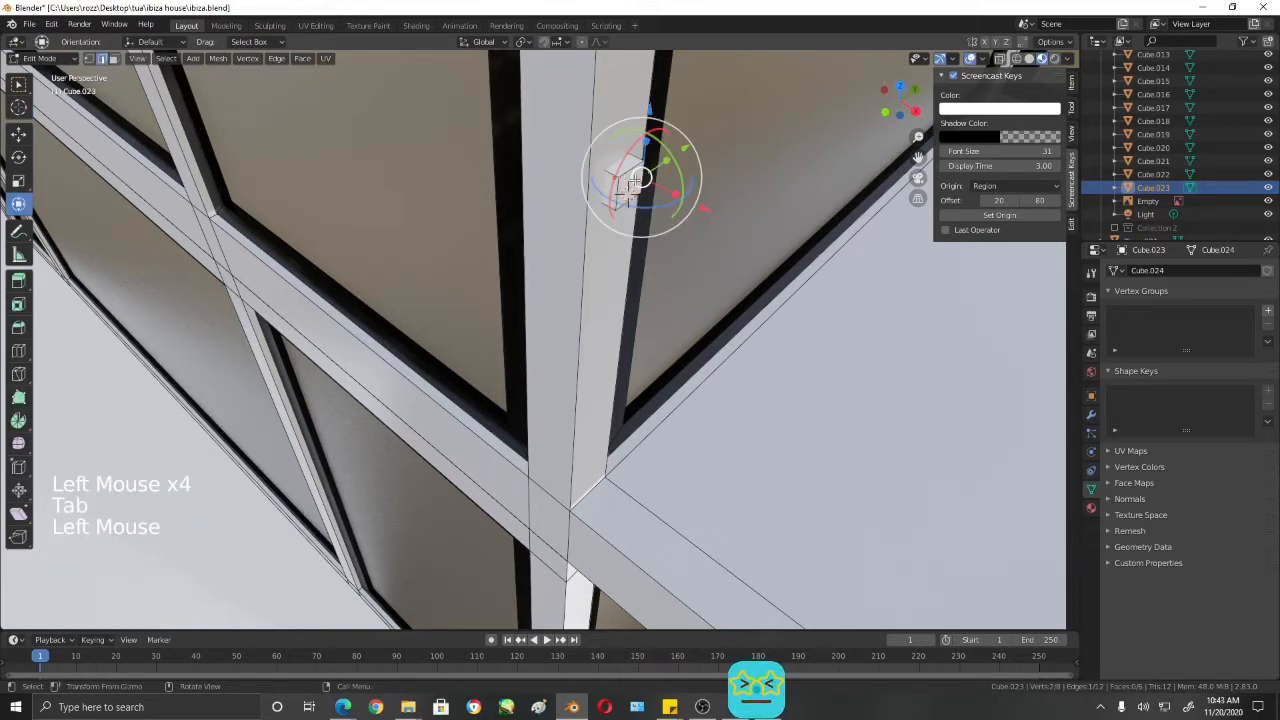
{"action": "key", "text": "3"}
{"action": "left_click", "coordinate": [624, 190]}
- Move the selected face about 5.36 m along X to stretch the cube into a top rail reaching the balcony's outer edge
{"action": "scroll", "coordinate": [624, 190], "scroll_direction": "up", "scroll_amount": 5}
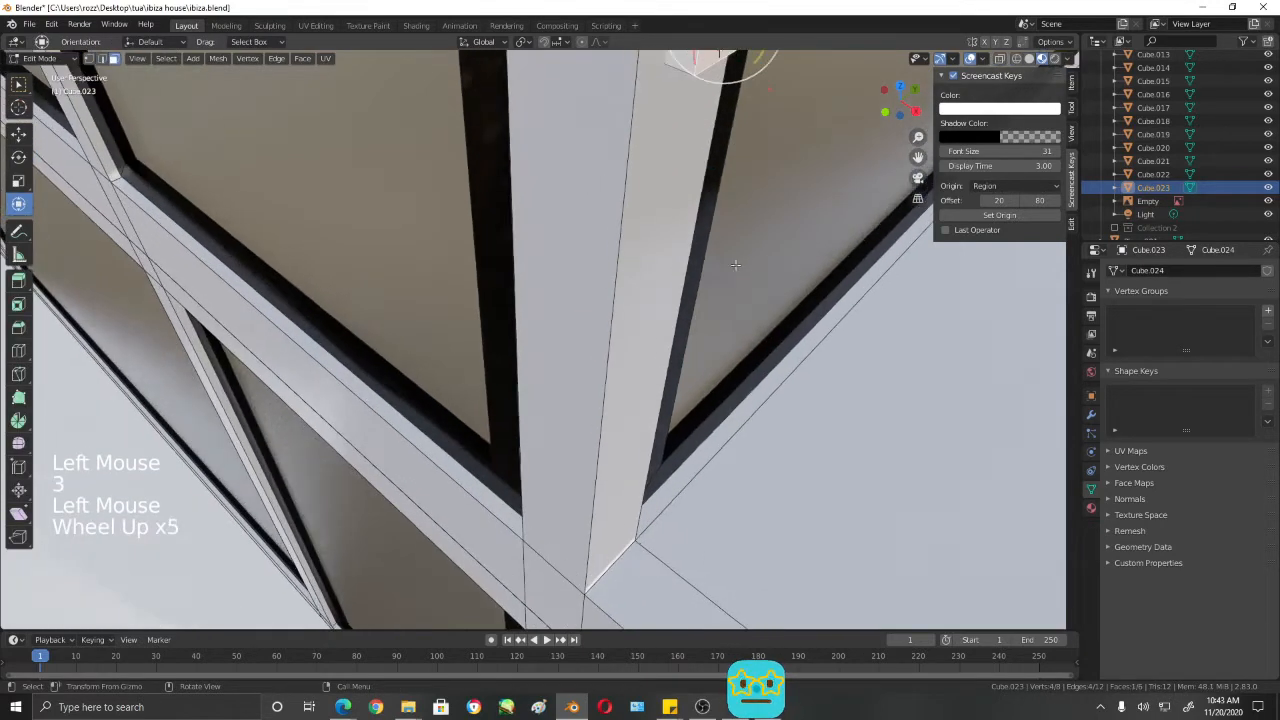
{"action": "scroll", "coordinate": [640, 250], "scroll_direction": "down", "scroll_amount": 10}
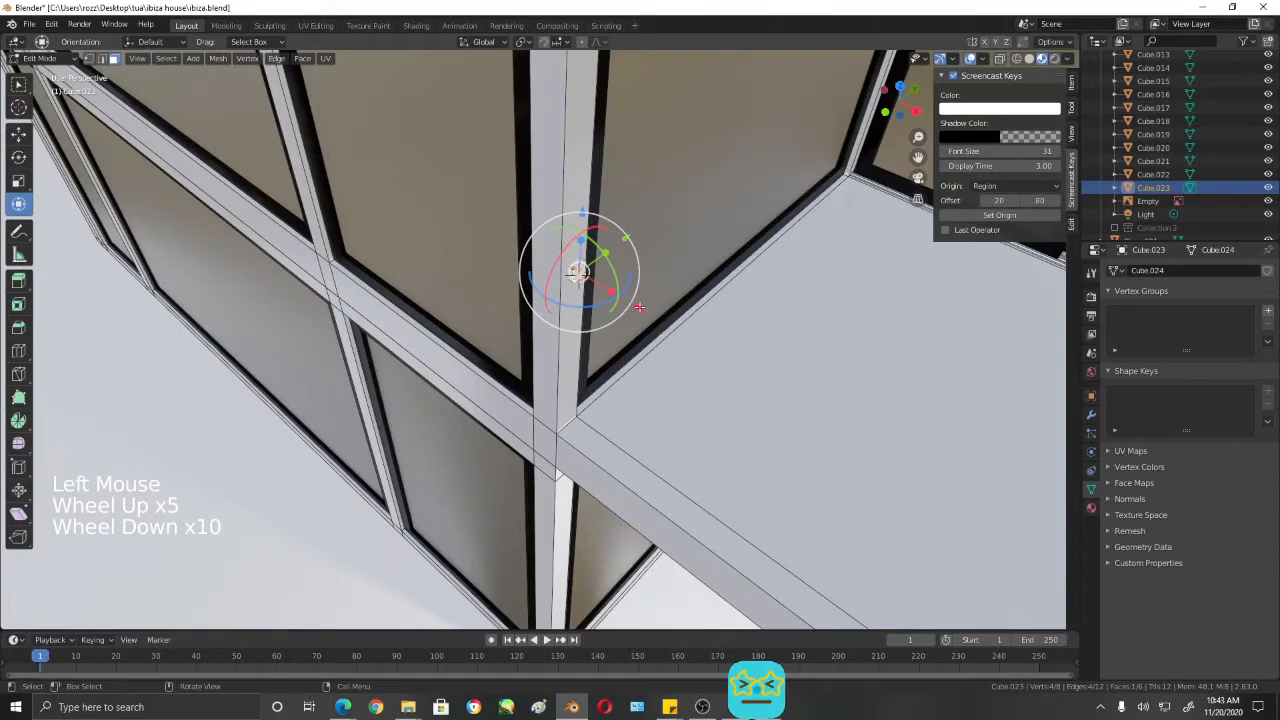
{"action": "key", "text": "KP_1"}
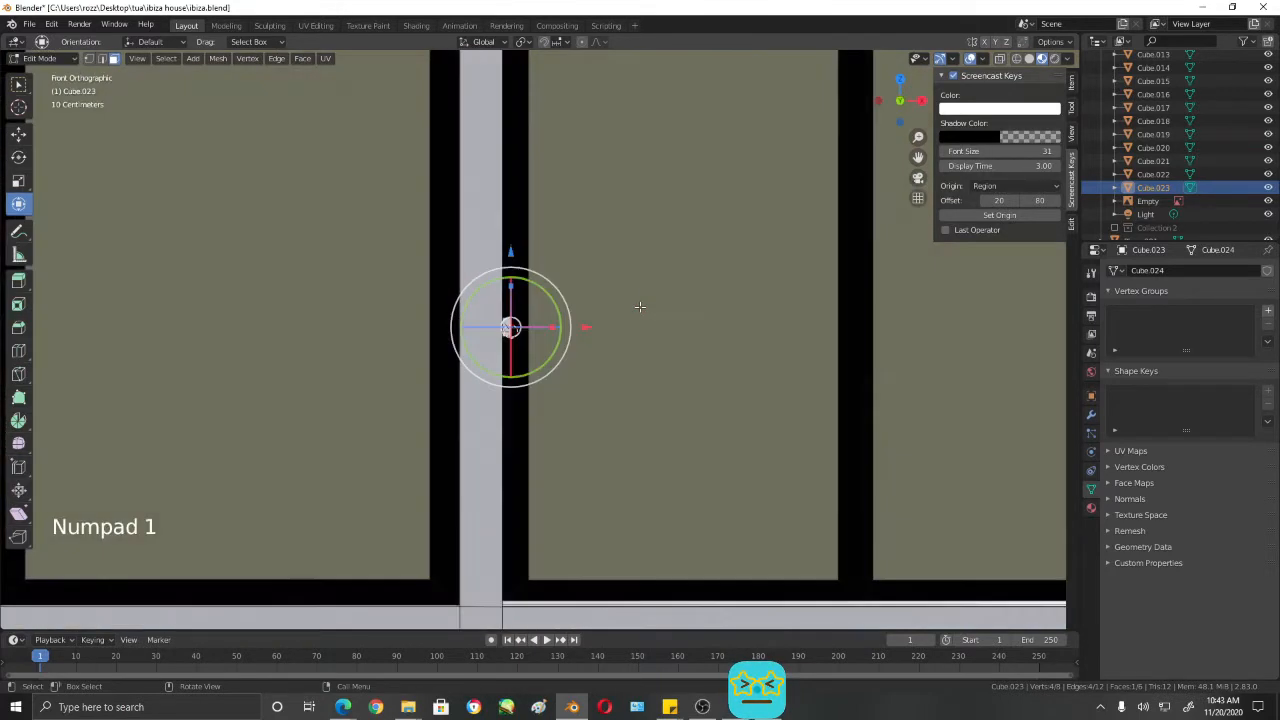
{"action": "scroll", "coordinate": [640, 307], "scroll_direction": "down", "scroll_amount": 8}
{"action": "key", "text": "shift+z"}
{"action": "scroll", "coordinate": [622, 396], "scroll_direction": "down", "scroll_amount": 2}
{"action": "left_click_drag", "start_coordinate": [609, 343], "coordinate": [733, 339]}
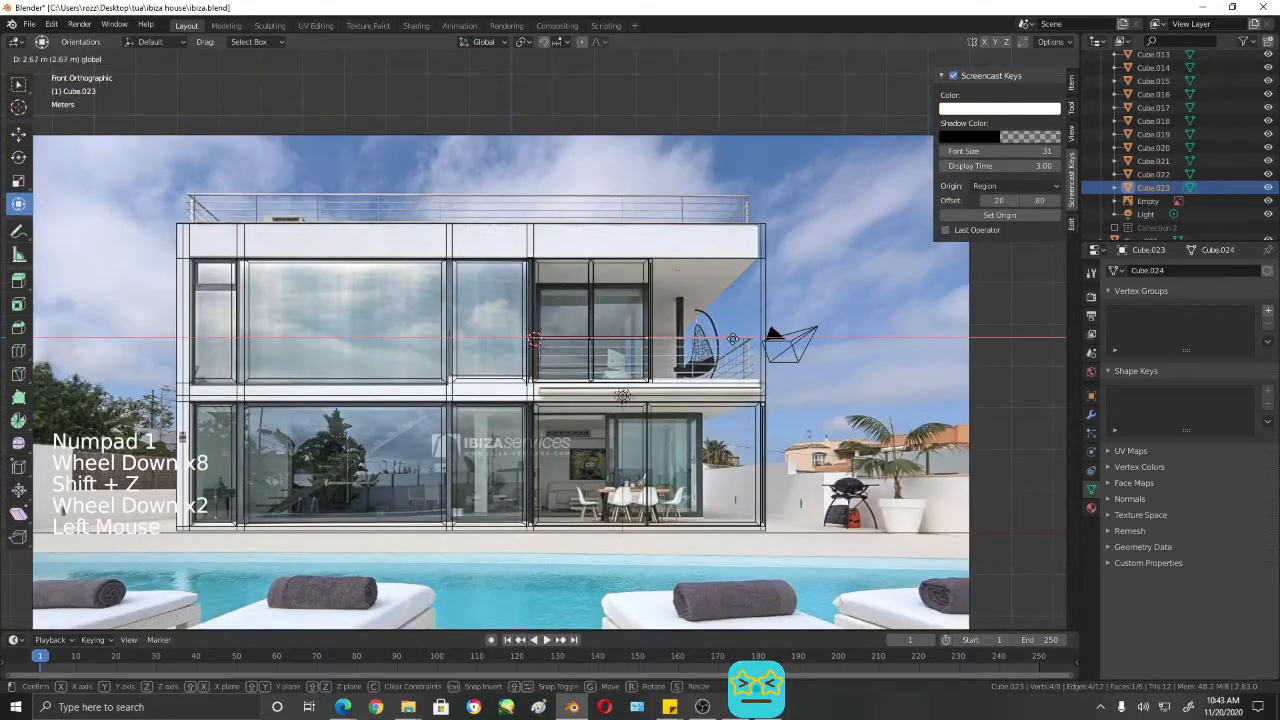
{"action": "mouse_move", "coordinate": [843, 339]}
{"action": "left_mouse_down"}
{"action": "mouse_move", "coordinate": [860, 337]}
{"action": "mouse_move", "coordinate": [838, 341]}
{"action": "left_mouse_up"}
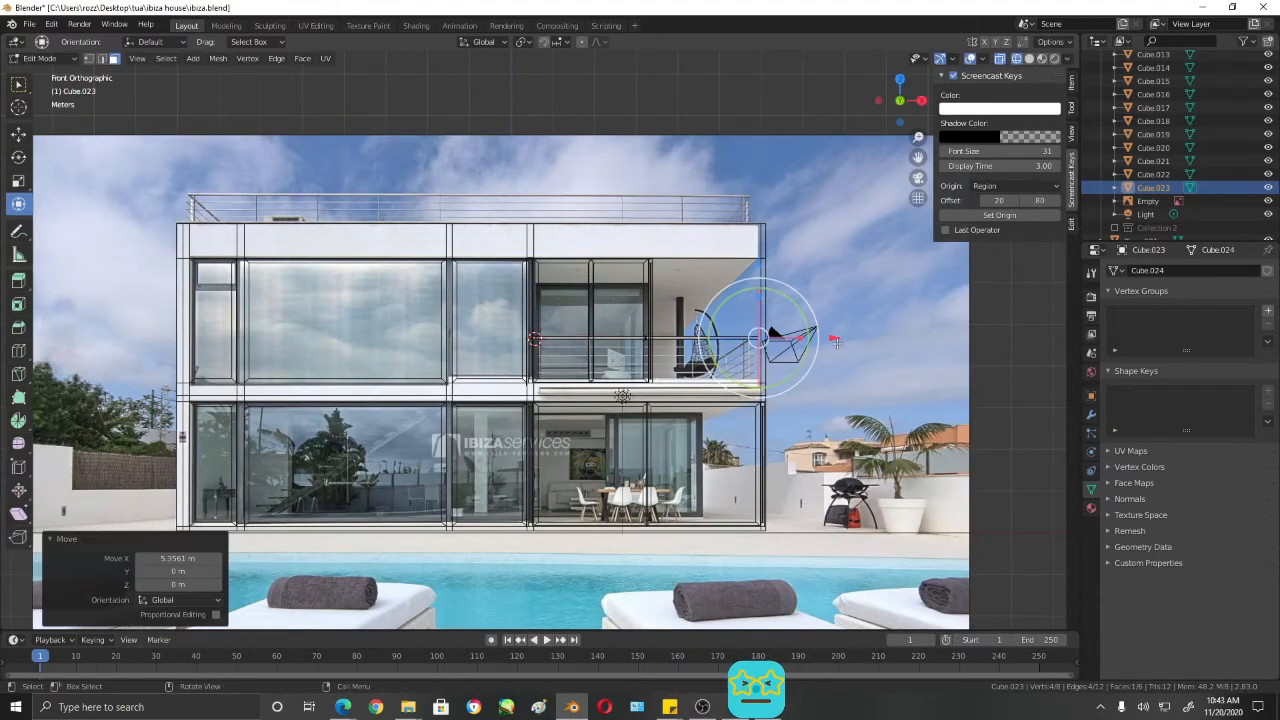
{"action": "scroll", "coordinate": [790, 330], "scroll_direction": "up", "scroll_amount": 4}
{"action": "middle_click_drag", "start_coordinate": [790, 330], "coordinate": [644, 359], "text": "shift"}
{"action": "scroll", "coordinate": [720, 330], "scroll_direction": "up", "scroll_amount": 2}
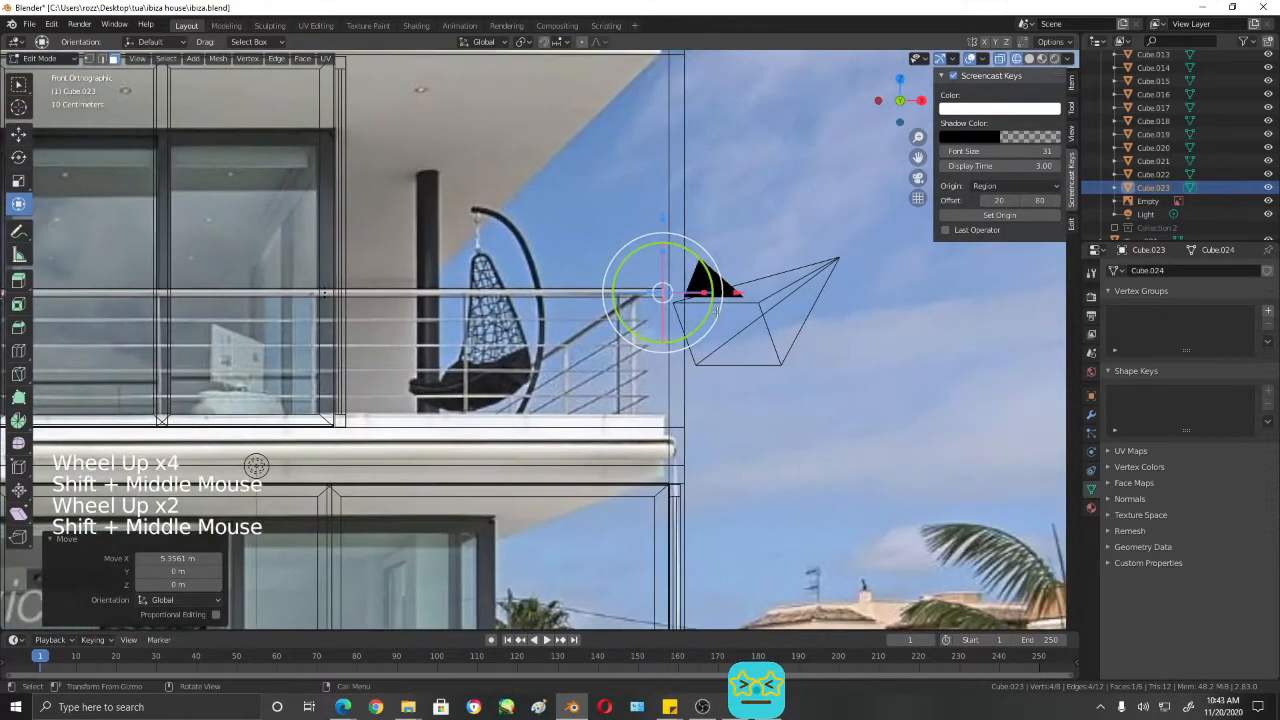
- Move the top rail's end face about 0.086 m further along X and turn off the wireframe display
{"action": "left_click_drag", "start_coordinate": [737, 291], "coordinate": [746, 291]}
{"action": "scroll", "coordinate": [773, 398], "scroll_direction": "down", "scroll_amount": 6}
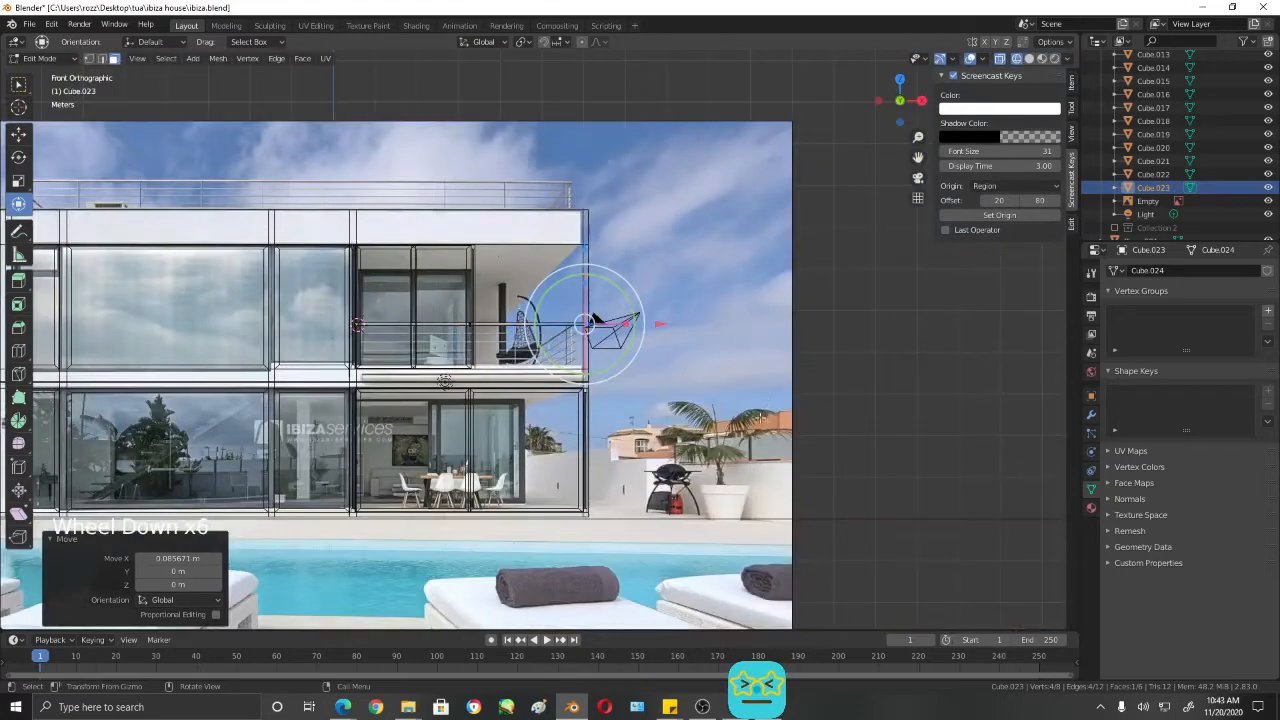
{"action": "scroll", "coordinate": [776, 397], "scroll_direction": "down", "scroll_amount": 2}
{"action": "key", "text": "shift+z"}
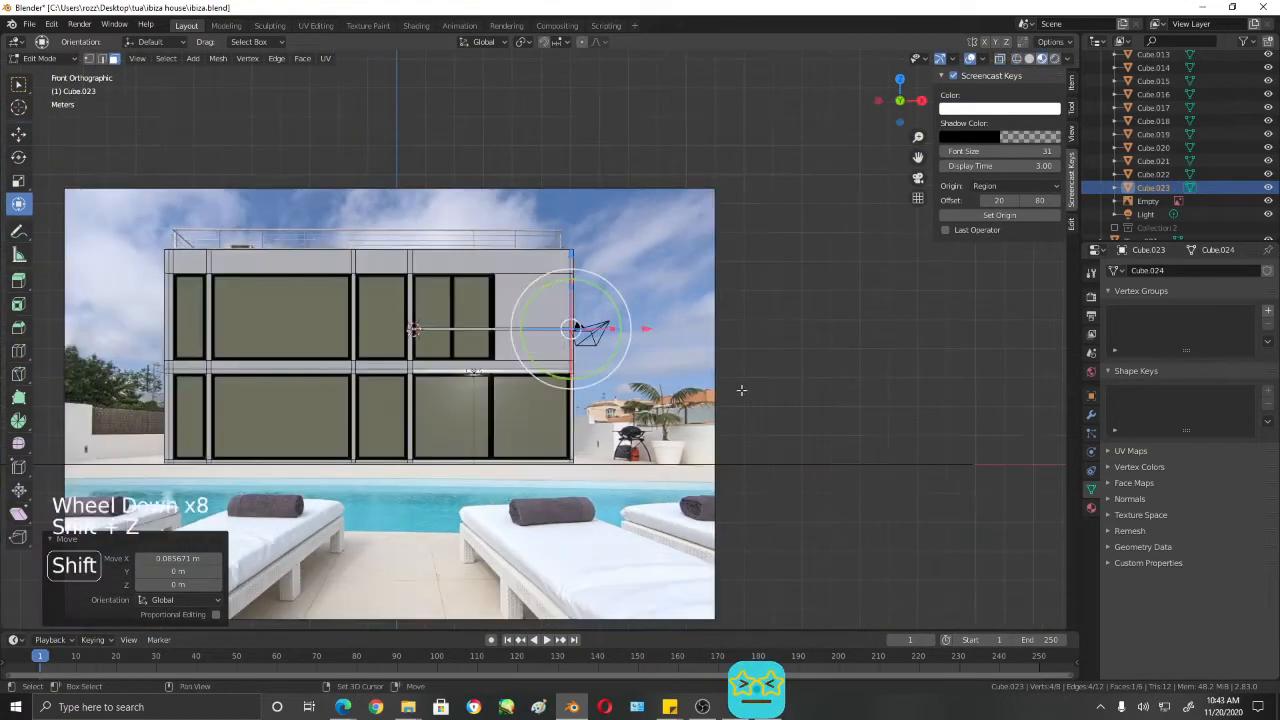
- Switch to edge selection and check the rail's free end against the balcony corner from the right and front views
{"action": "mouse_move", "coordinate": [740, 386]}
{"action": "middle_mouse_down"}
{"action": "mouse_move", "coordinate": [757, 391]}
{"action": "mouse_move", "coordinate": [698, 420]}
{"action": "mouse_move", "coordinate": [766, 389]}
{"action": "mouse_move", "coordinate": [951, 397]}
{"action": "mouse_move", "coordinate": [1056, 445]}
{"action": "mouse_move", "coordinate": [342, 399]}
{"action": "middle_mouse_up"}
{"action": "scroll", "coordinate": [656, 389], "scroll_direction": "up", "scroll_amount": 5}
{"action": "scroll", "coordinate": [951, 397], "scroll_direction": "up", "scroll_amount": 5}
{"action": "key", "text": "2"}
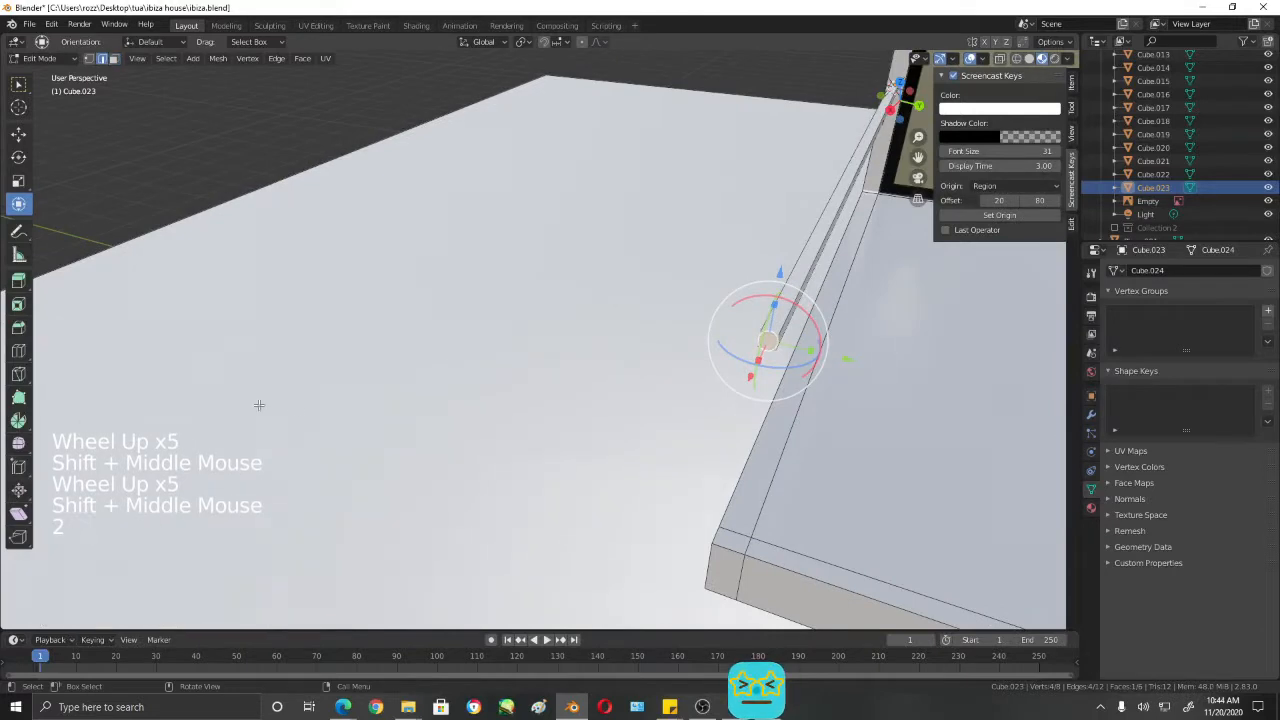
{"action": "middle_click_drag", "start_coordinate": [908, 402], "coordinate": [718, 394]}
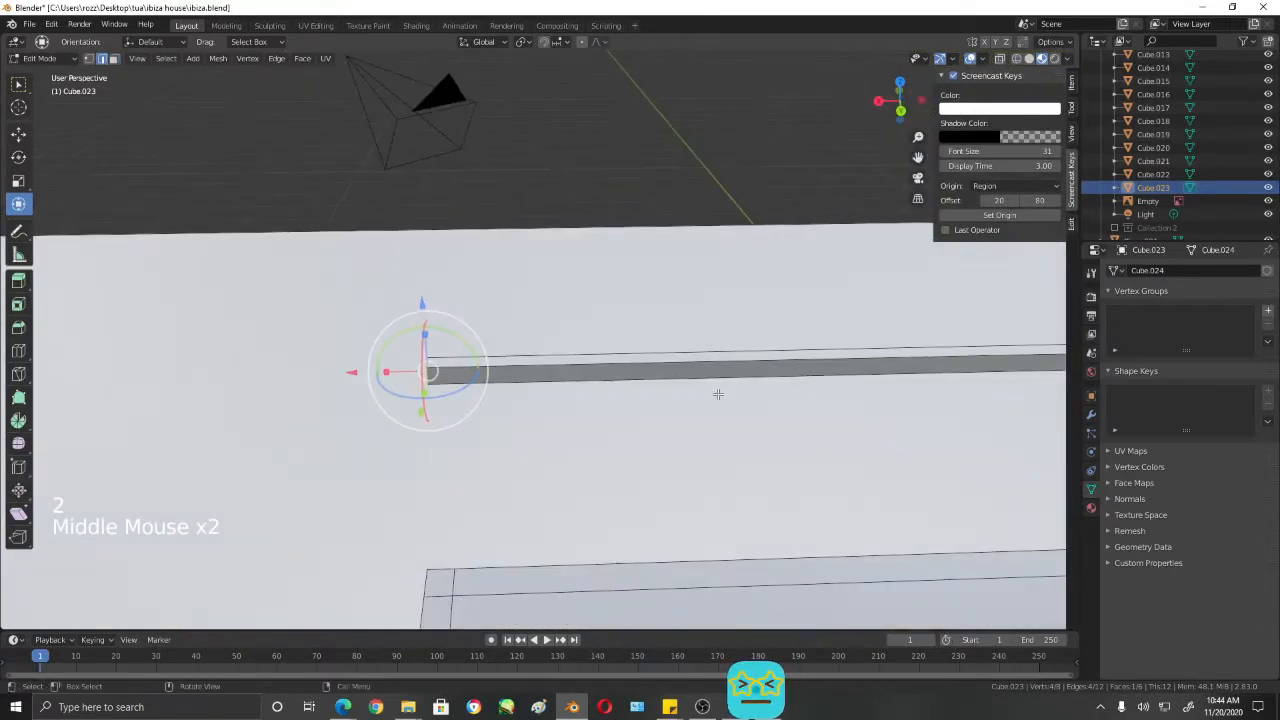
{"action": "key", "text": "KP_3"}
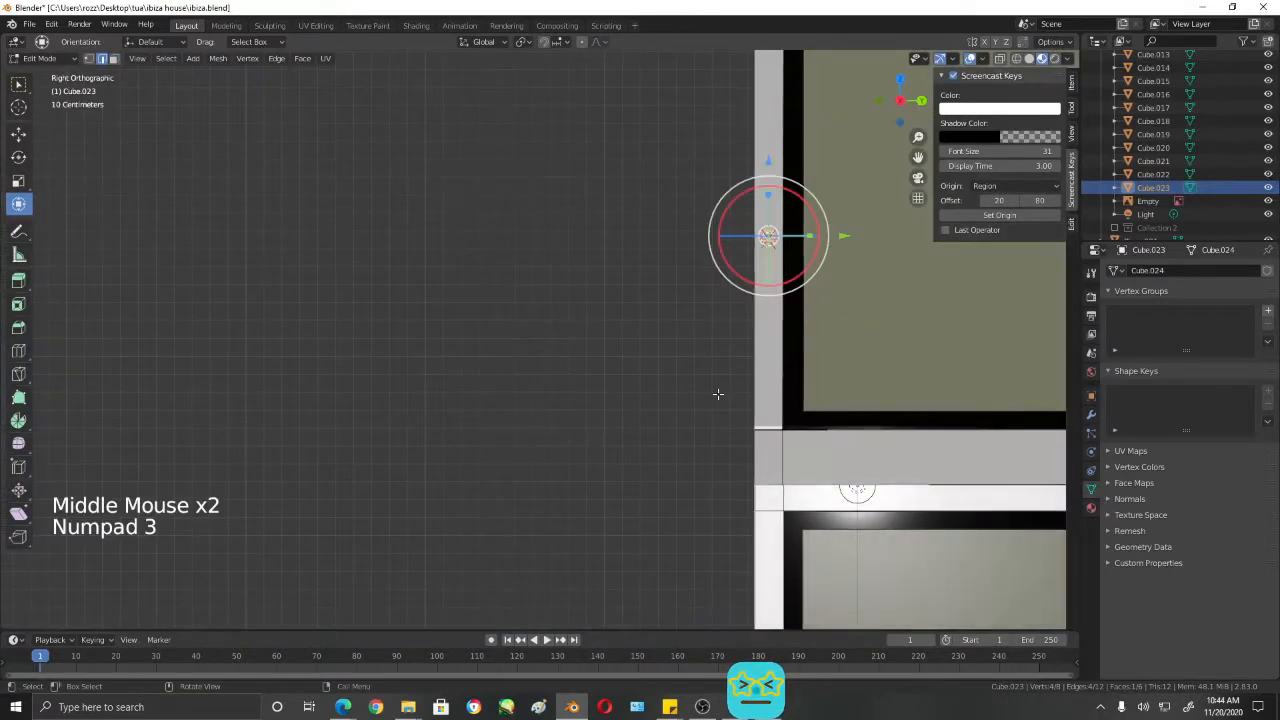
{"action": "key", "text": "KP_1"}
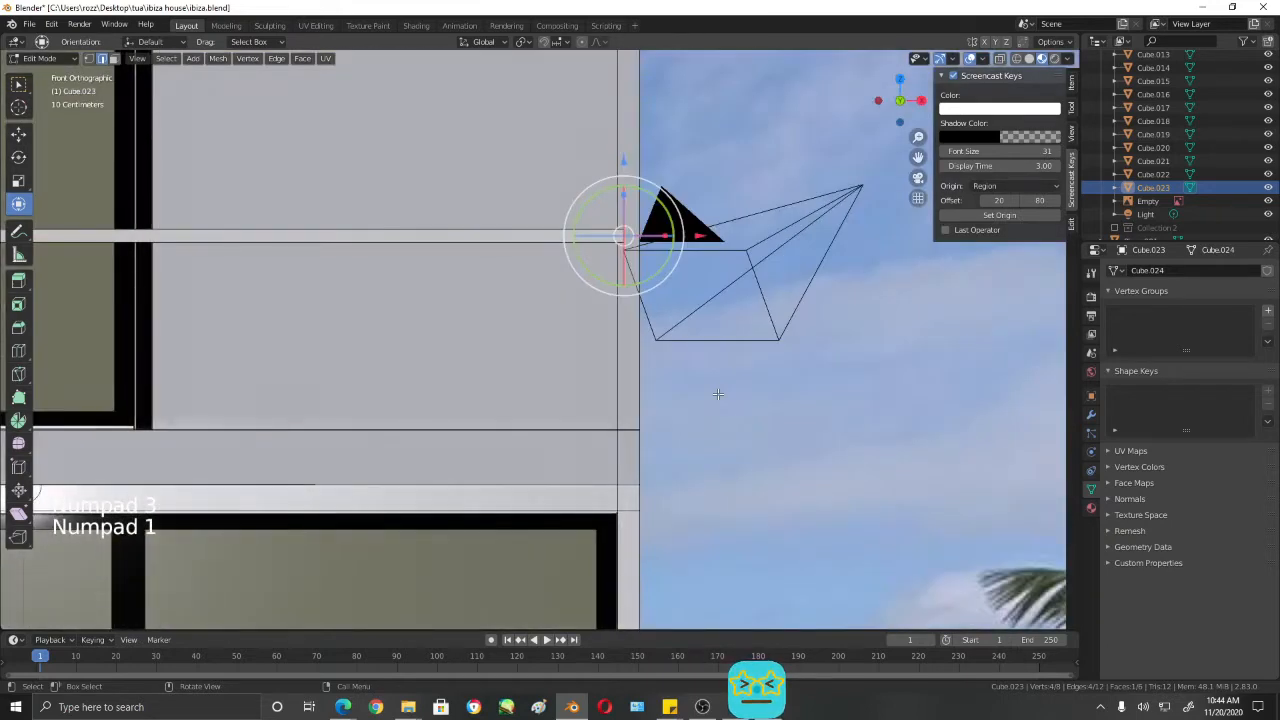
{"action": "scroll", "coordinate": [732, 231], "scroll_direction": "up", "scroll_amount": 3}
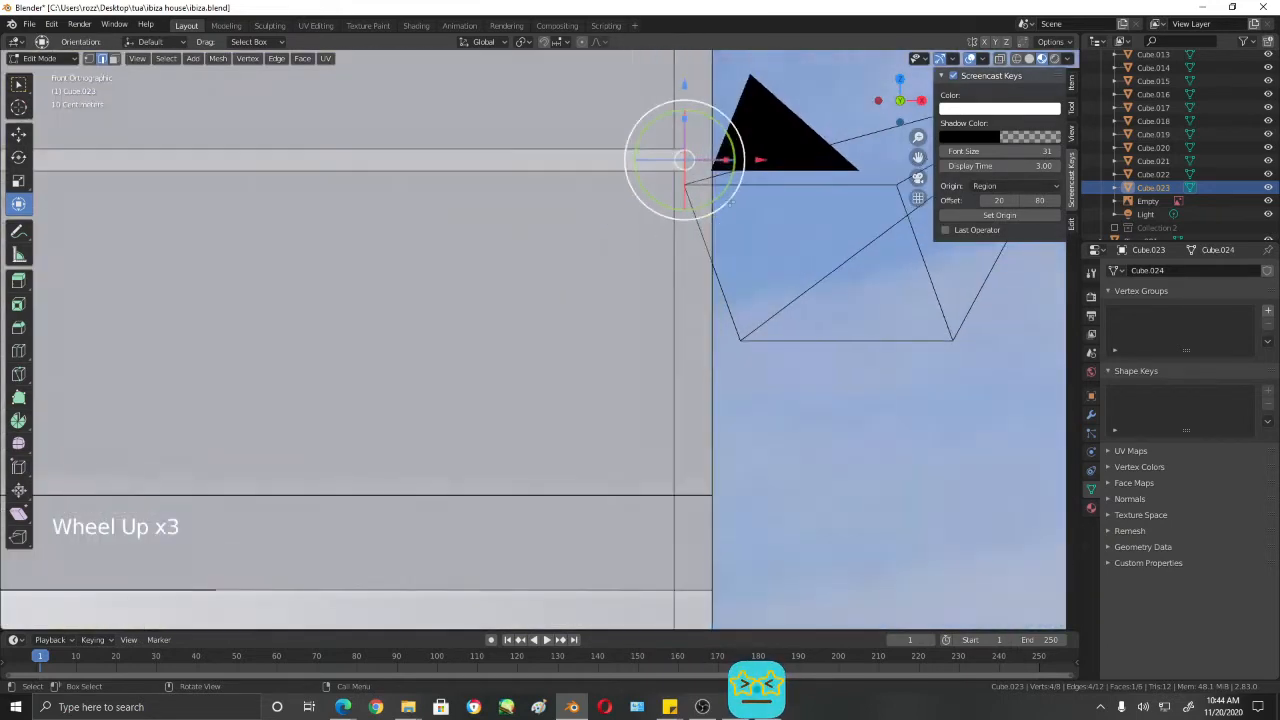
{"action": "middle_click_drag", "start_coordinate": [740, 220], "coordinate": [681, 396], "text": "shift"}
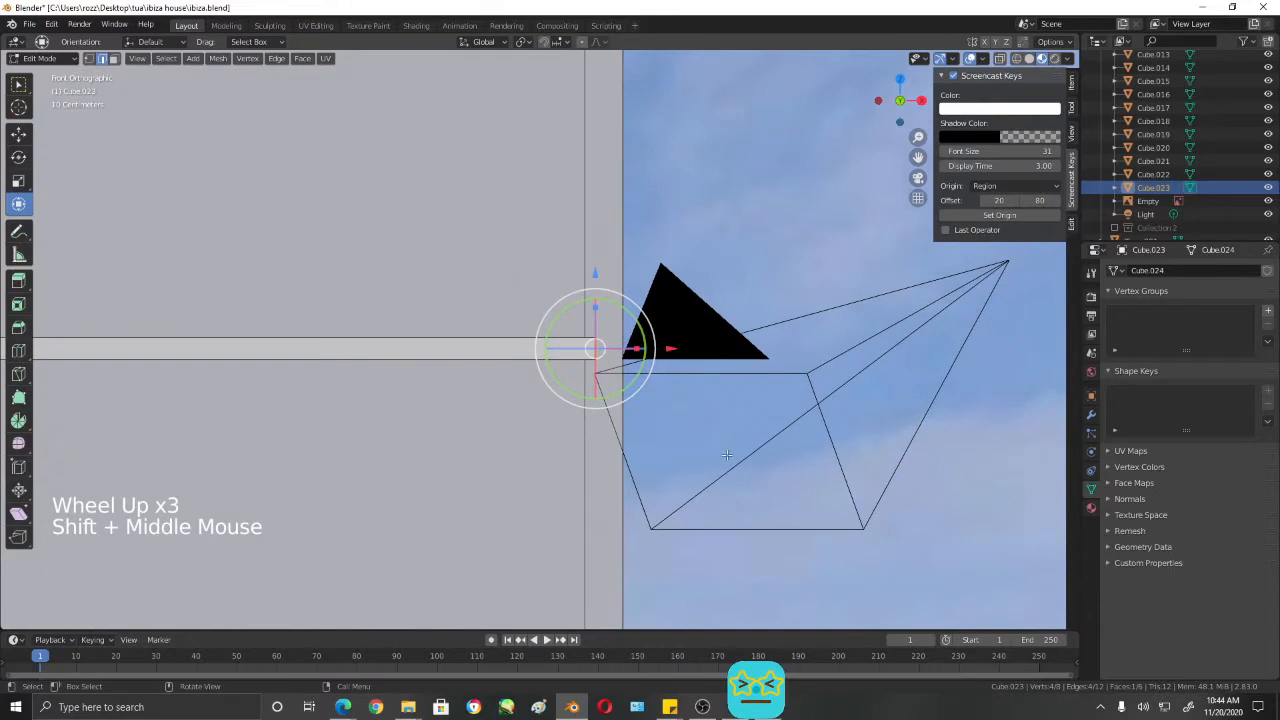
- Select the outer vertical edge at the rail's free end and shift it along X to miter the end, finishing with about -0.016 m
{"action": "scroll", "coordinate": [727, 455], "scroll_direction": "down", "scroll_amount": 1}
{"action": "middle_click_drag", "start_coordinate": [727, 455], "coordinate": [571, 531]}
{"action": "left_click", "coordinate": [862, 350]}
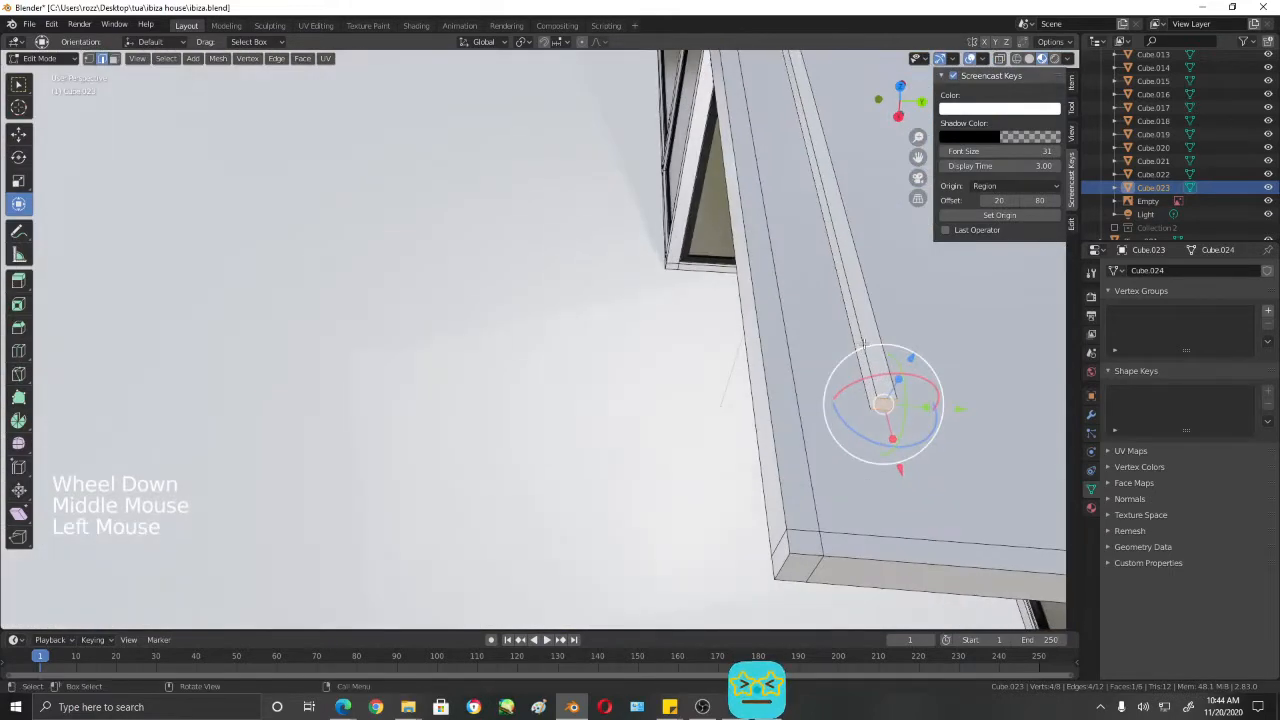
{"action": "left_click", "coordinate": [877, 408]}
{"action": "left_click", "coordinate": [873, 405]}
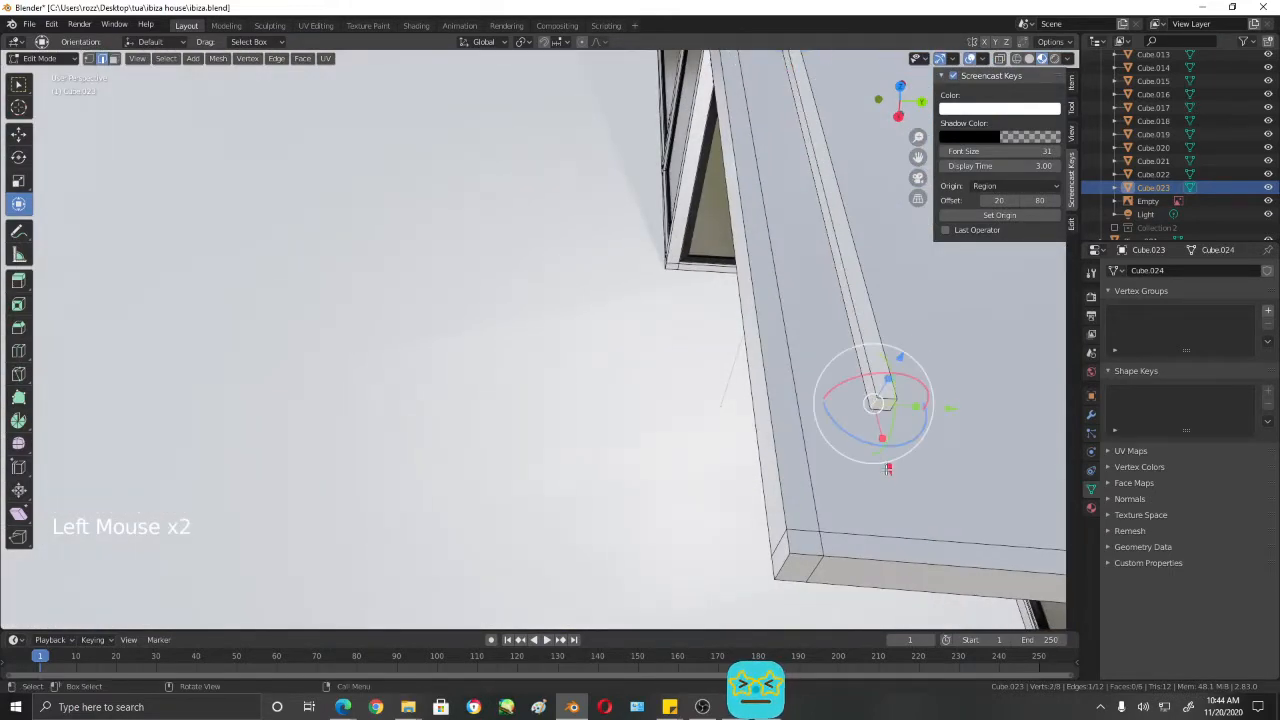
{"action": "left_click_drag", "start_coordinate": [892, 462], "coordinate": [896, 495]}
{"action": "middle_click_drag", "start_coordinate": [896, 495], "coordinate": [815, 382]}
{"action": "middle_click_drag", "start_coordinate": [620, 477], "coordinate": [606, 477]}
{"action": "left_click_drag", "start_coordinate": [447, 444], "coordinate": [459, 441]}
{"action": "middle_click_drag", "start_coordinate": [575, 432], "coordinate": [596, 404]}
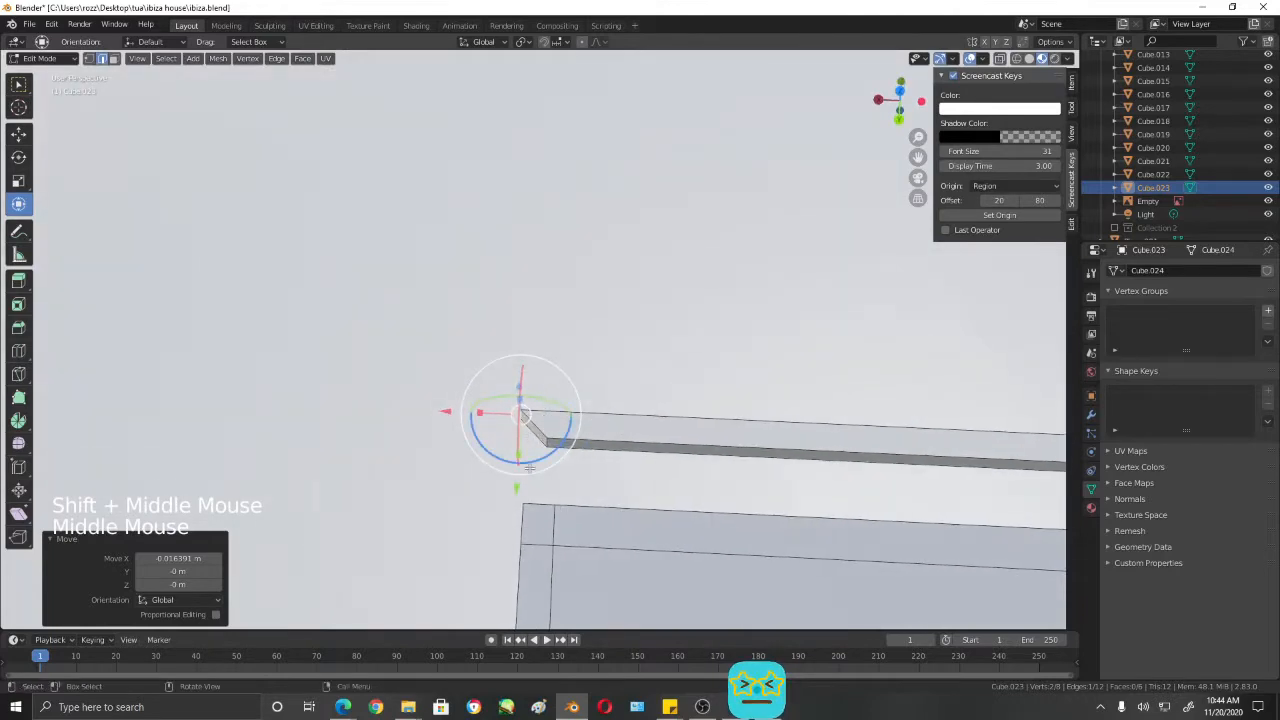
- Switch to face selection, select the rail's mitered end face and extrude it in place
{"action": "scroll", "coordinate": [551, 462], "scroll_direction": "down", "scroll_amount": 3}
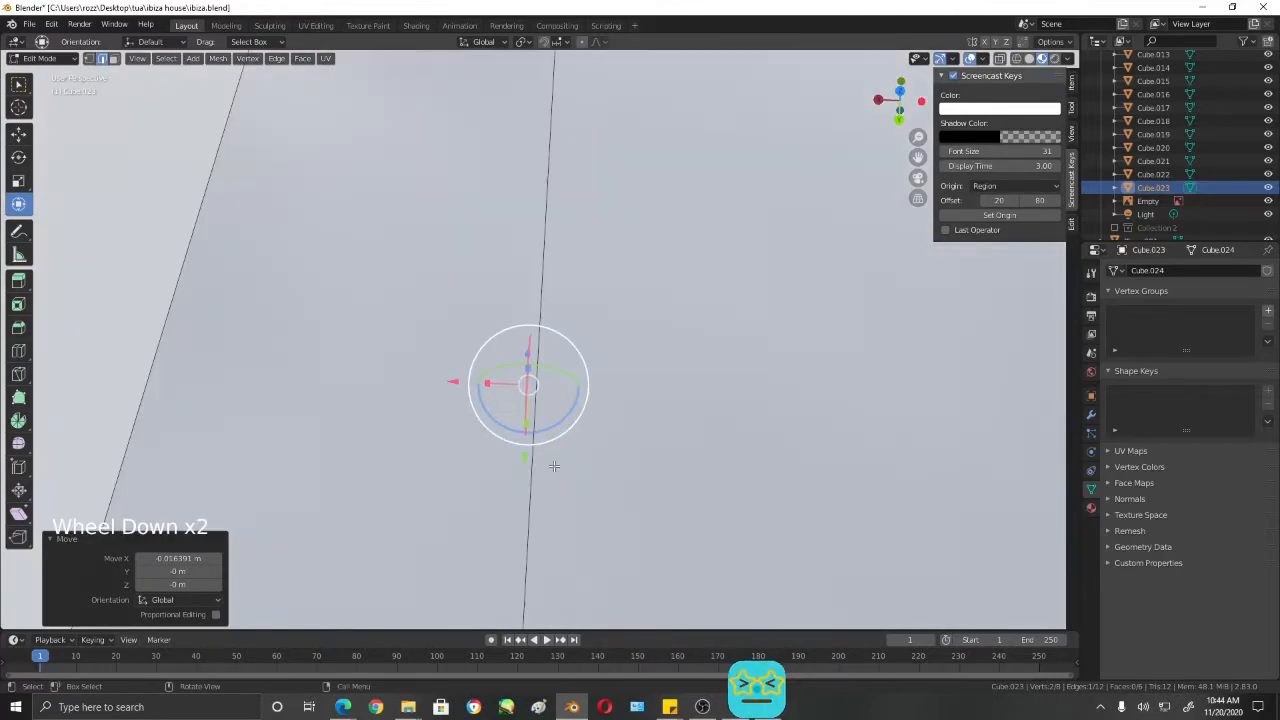
{"action": "middle_click_drag", "start_coordinate": [583, 452], "coordinate": [660, 387]}
{"action": "scroll", "coordinate": [720, 330], "scroll_direction": "up", "scroll_amount": 3}
{"action": "scroll", "coordinate": [660, 387], "scroll_direction": "up", "scroll_amount": 4}
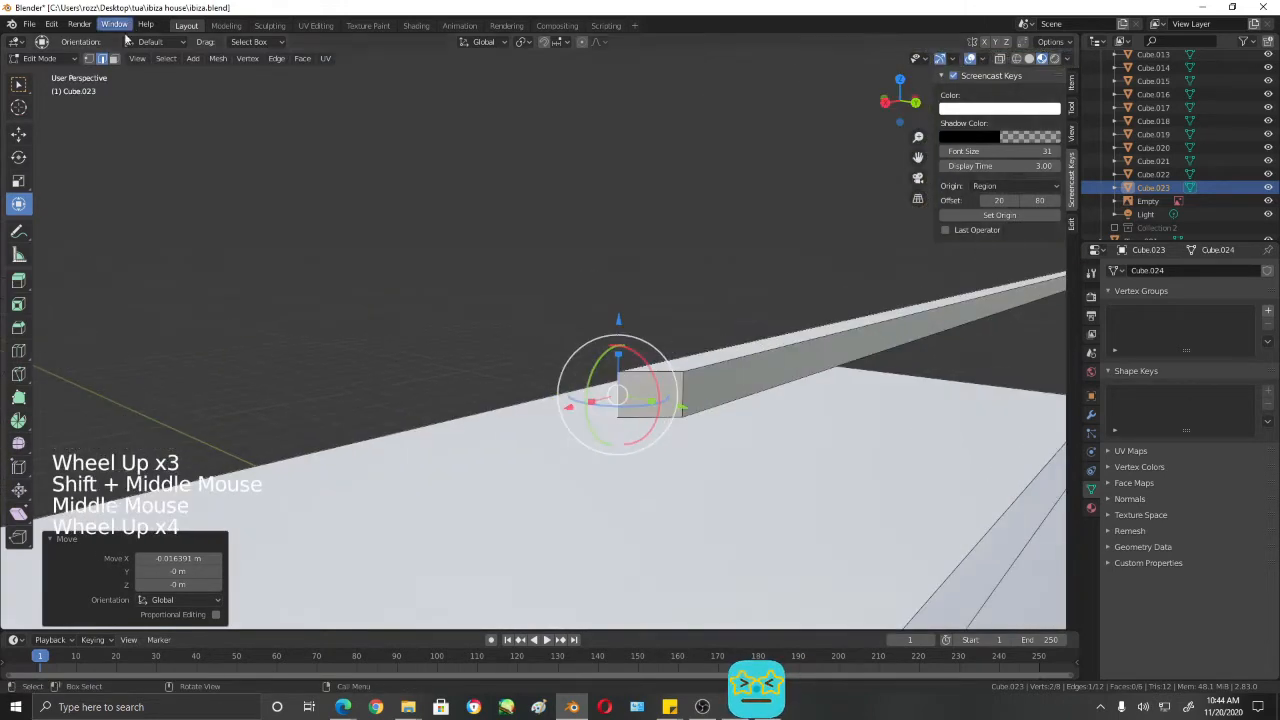
{"action": "key", "text": "3"}
{"action": "left_click", "coordinate": [655, 390]}
{"action": "scroll", "coordinate": [655, 400], "scroll_direction": "down", "scroll_amount": 5}
{"action": "middle_click_drag", "start_coordinate": [655, 400], "coordinate": [681, 421]}
{"action": "scroll", "coordinate": [625, 534], "scroll_direction": "down", "scroll_amount": 2}
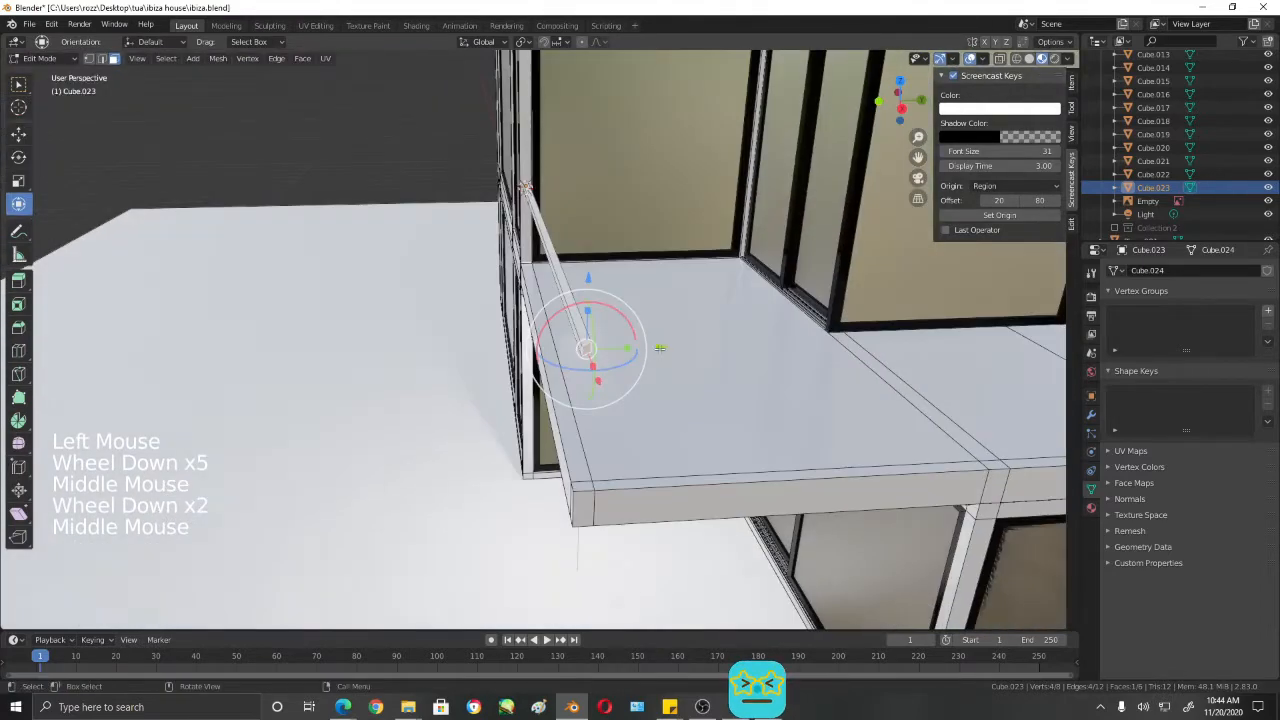
{"action": "key", "text": "e"}
{"action": "right_click", "coordinate": [707, 343]}
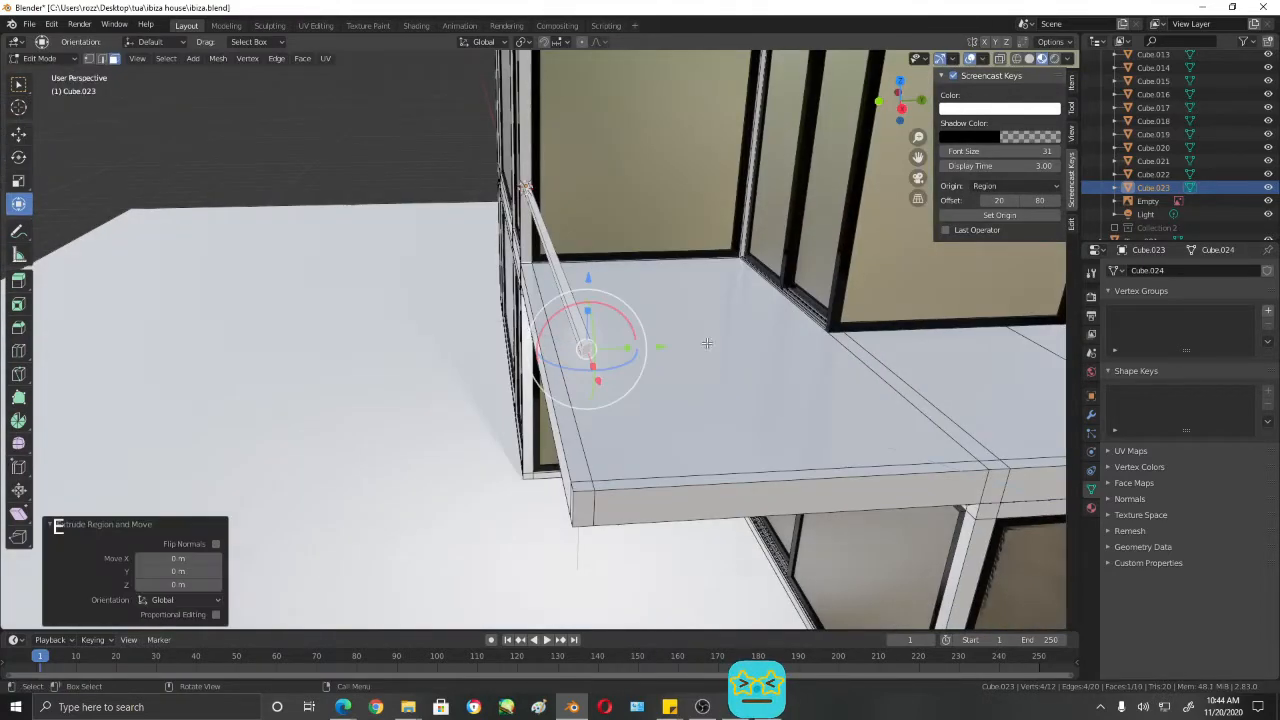
- Move the extruded face along Y in stages of about 1.53, 3.27, 2.65 and 2.71 m to the balcony's far end
{"action": "left_click_drag", "start_coordinate": [630, 348], "coordinate": [848, 358]}
{"action": "scroll", "coordinate": [848, 358], "scroll_direction": "down", "scroll_amount": 4}
{"action": "middle_click_drag", "start_coordinate": [848, 358], "coordinate": [566, 340], "text": "shift"}
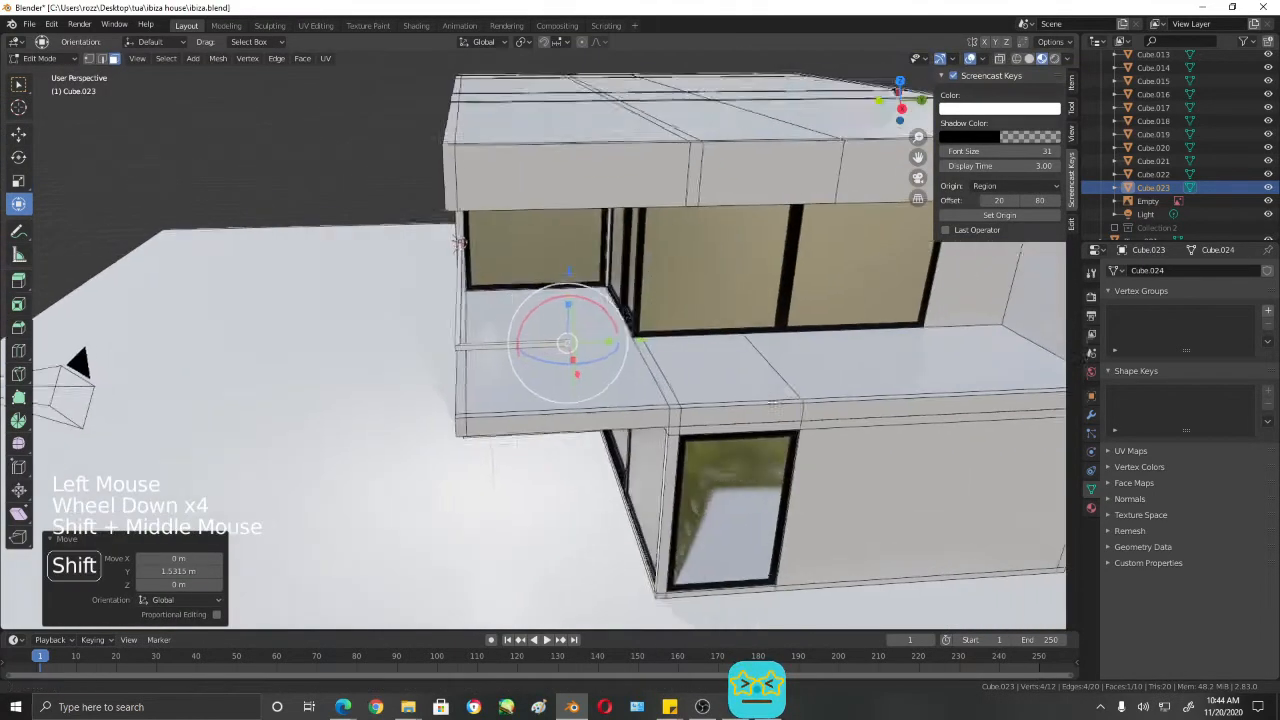
{"action": "scroll", "coordinate": [604, 357], "scroll_direction": "up", "scroll_amount": 3}
{"action": "left_click_drag", "start_coordinate": [577, 361], "coordinate": [989, 363]}
{"action": "middle_click_drag", "start_coordinate": [989, 363], "coordinate": [664, 400], "text": "shift"}
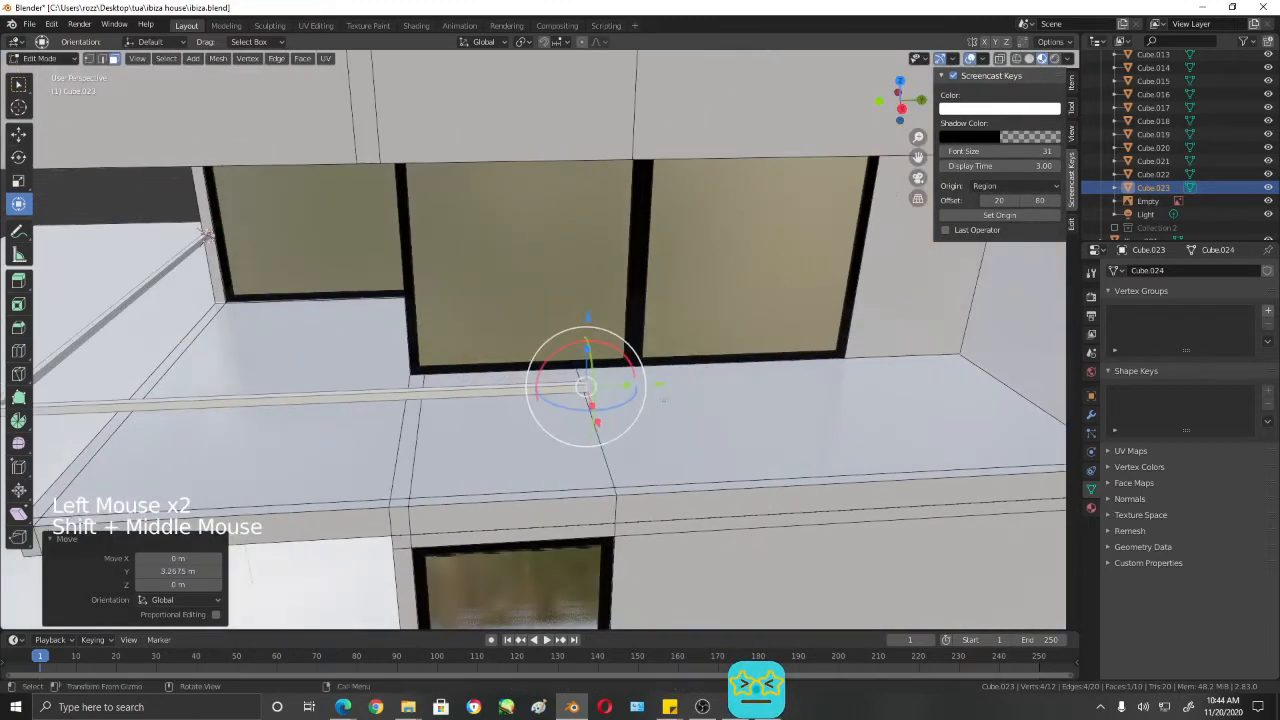
{"action": "left_click_drag", "start_coordinate": [662, 384], "coordinate": [976, 387]}
{"action": "scroll", "coordinate": [976, 387], "scroll_direction": "up", "scroll_amount": 1}
{"action": "middle_click_drag", "start_coordinate": [976, 387], "coordinate": [707, 425], "text": "shift"}
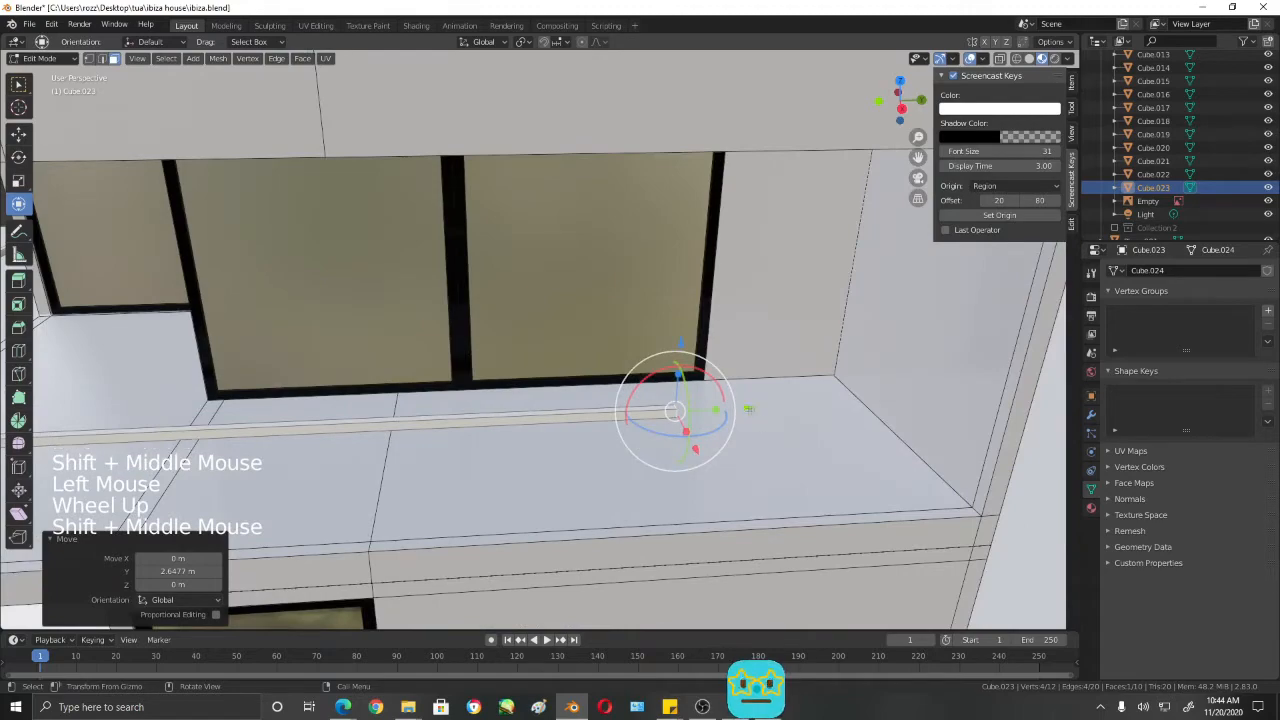
{"action": "left_click_drag", "start_coordinate": [748, 409], "coordinate": [1074, 400]}
- Check the rail around the balcony and add a Subdivision Surface modifier to it
{"action": "scroll", "coordinate": [263, 426], "scroll_direction": "down", "scroll_amount": 5}
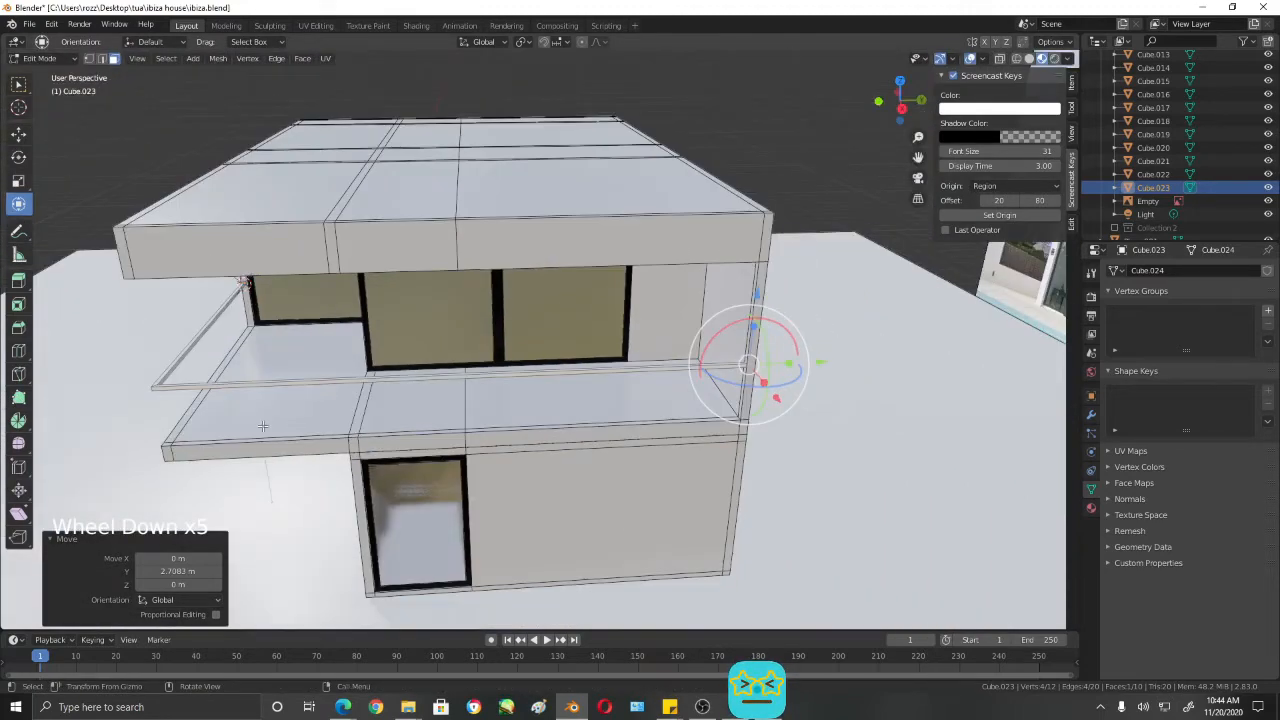
{"action": "middle_click_drag", "start_coordinate": [263, 426], "coordinate": [578, 432]}
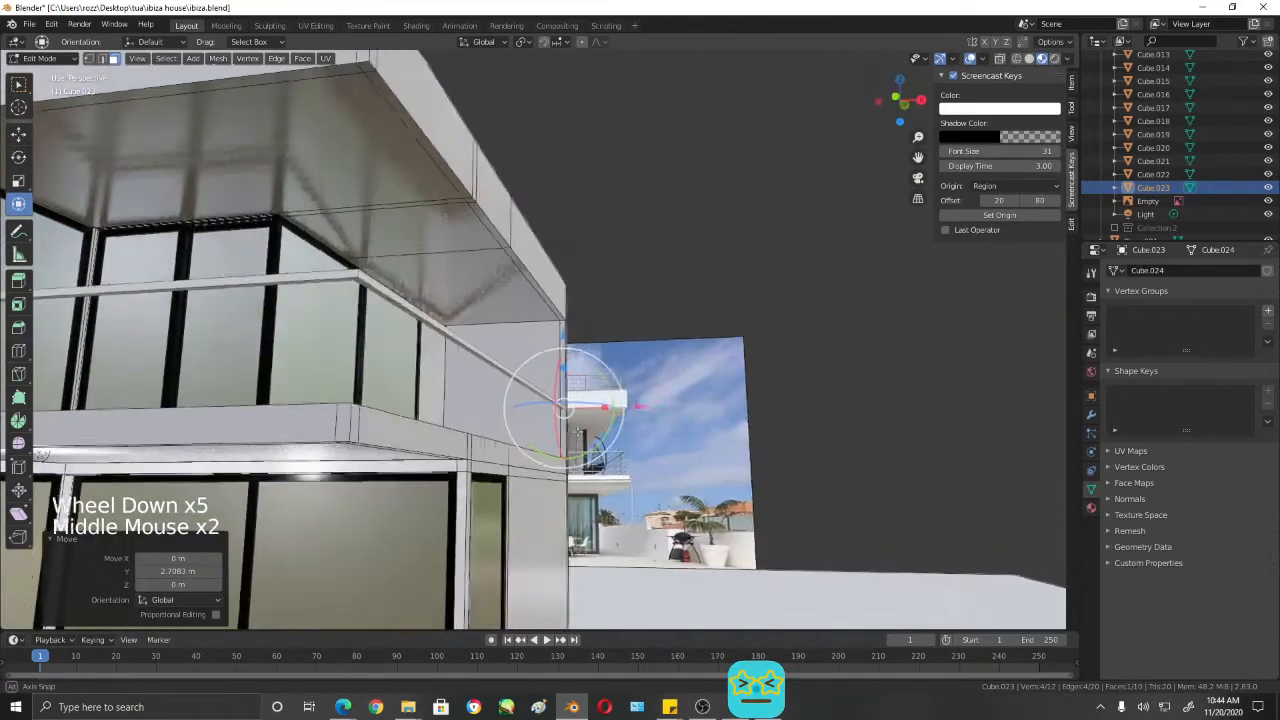
{"action": "middle_click_drag", "start_coordinate": [676, 318], "coordinate": [933, 318], "text": "shift"}
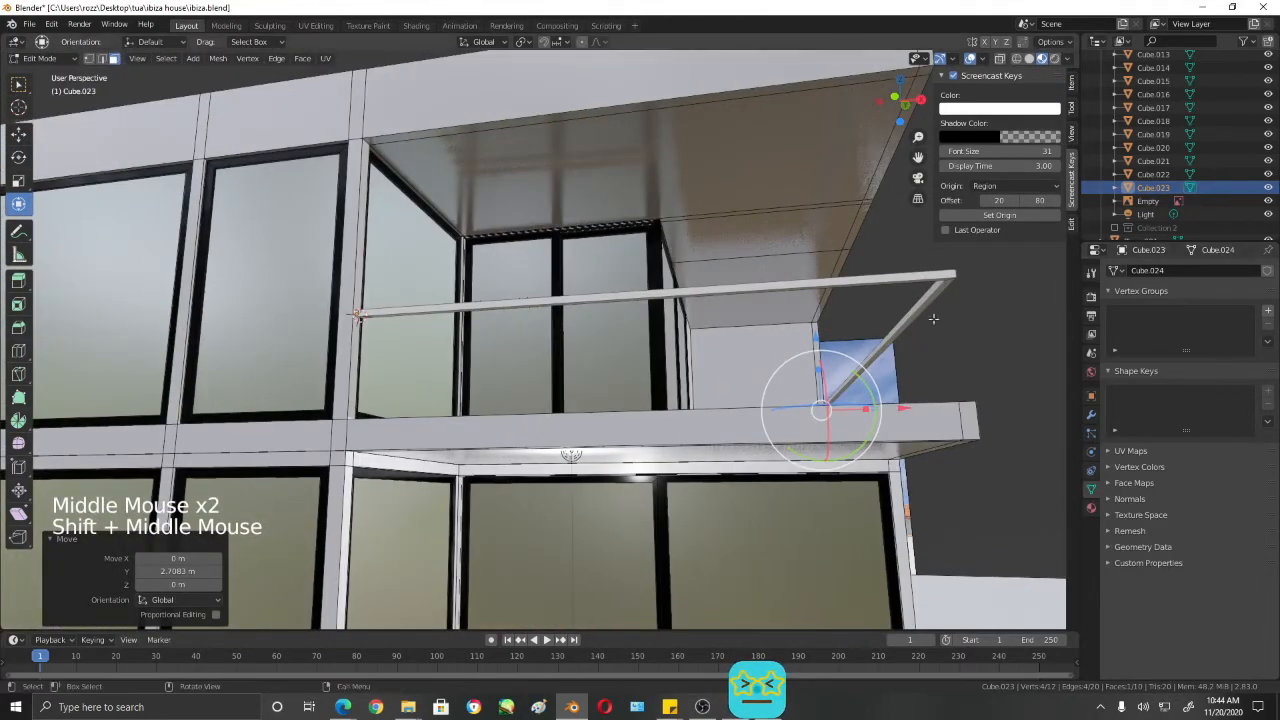
{"action": "left_click", "coordinate": [1091, 414]}
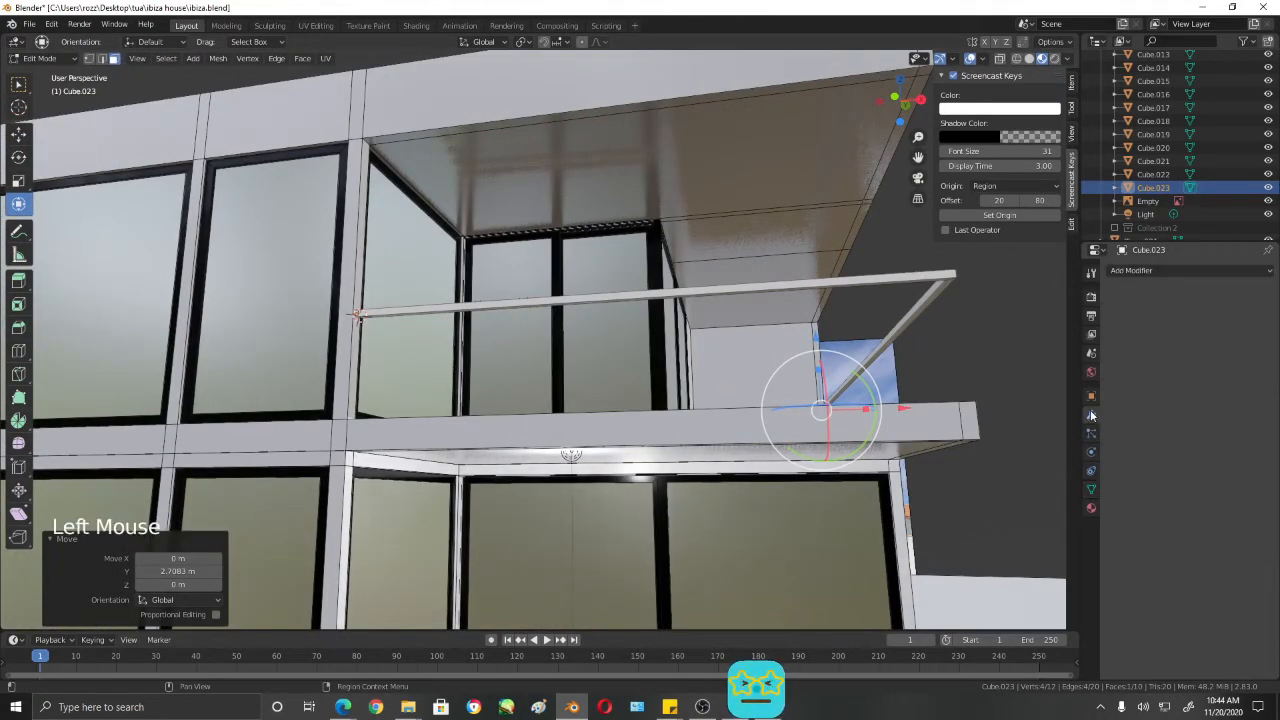
{"action": "left_click", "coordinate": [1140, 271]}
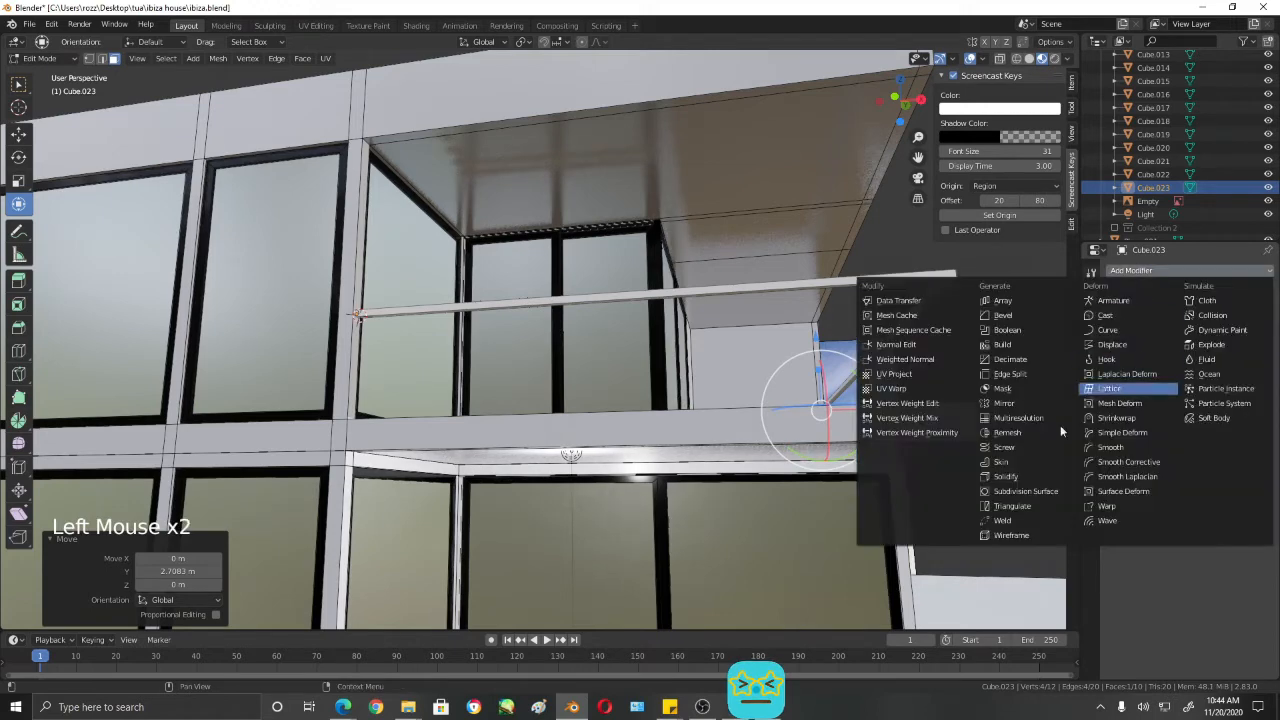
{"action": "left_click", "coordinate": [1012, 496]}
{"action": "middle_click_drag", "start_coordinate": [884, 290], "coordinate": [1000, 360]}
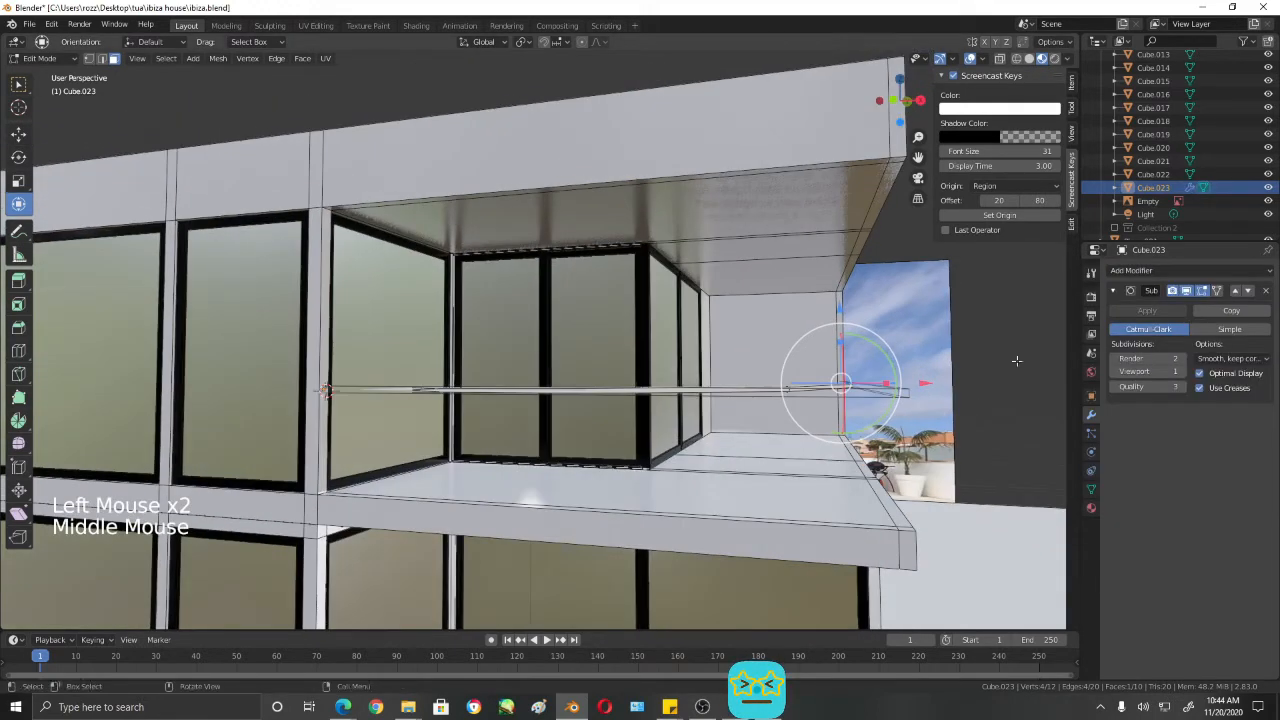
- Set the modifier's Render and Viewport subdivisions to 4 and turn off its display in the viewport
{"action": "left_click", "coordinate": [1182, 362]}
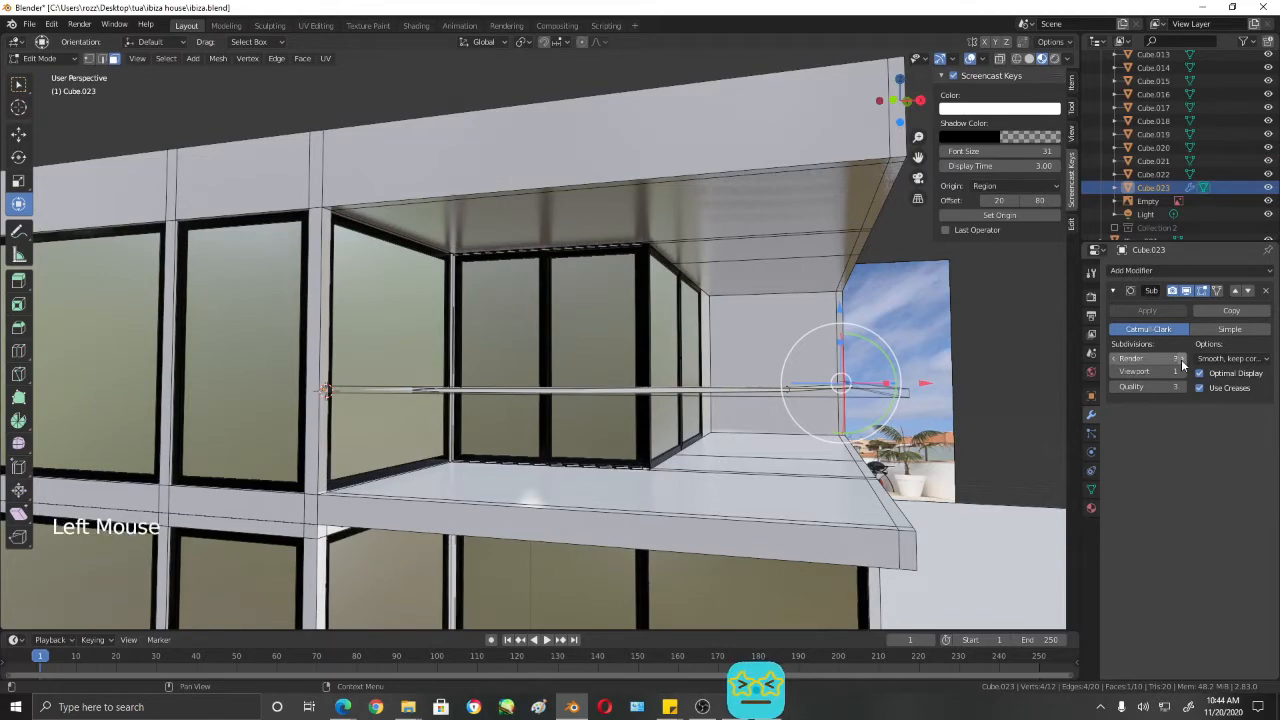
{"action": "left_click", "coordinate": [1182, 360]}
{"action": "left_click", "coordinate": [1182, 372]}
{"action": "left_click", "coordinate": [1182, 372]}
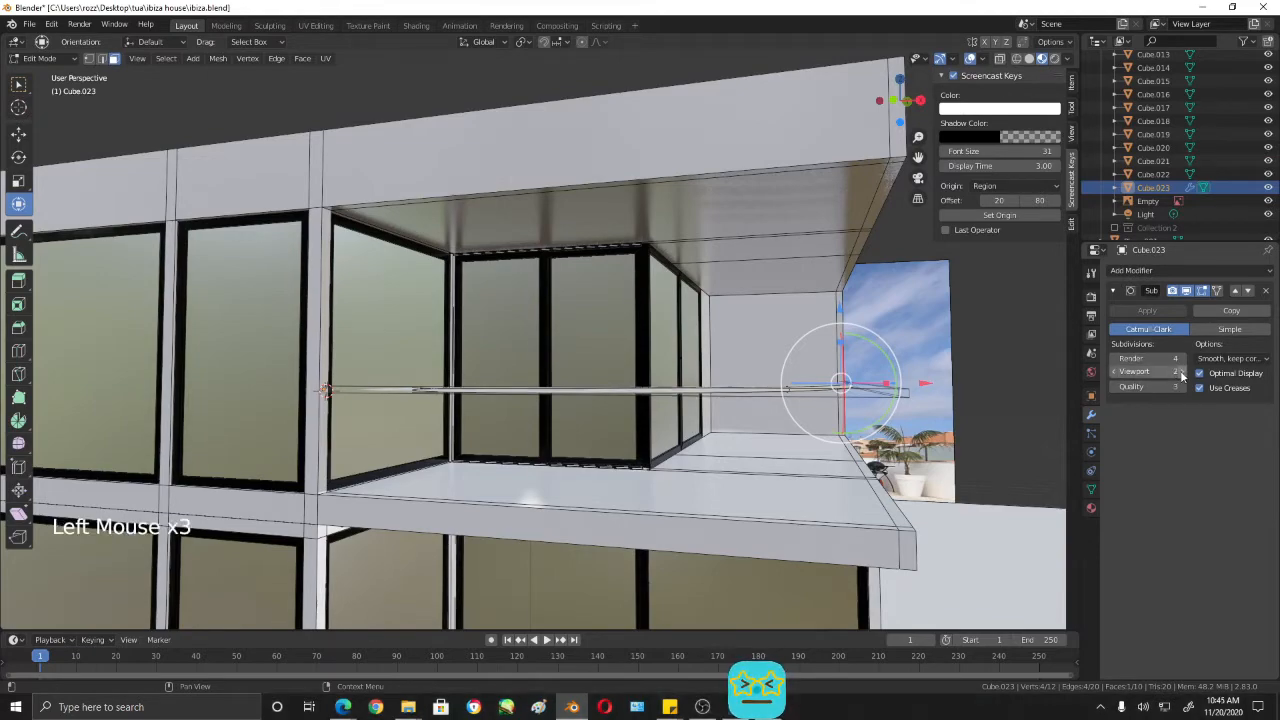
{"action": "left_click", "coordinate": [1182, 372]}
{"action": "middle_click_drag", "start_coordinate": [640, 520], "coordinate": [739, 455]}
{"action": "scroll", "coordinate": [739, 455], "scroll_direction": "up", "scroll_amount": 1}
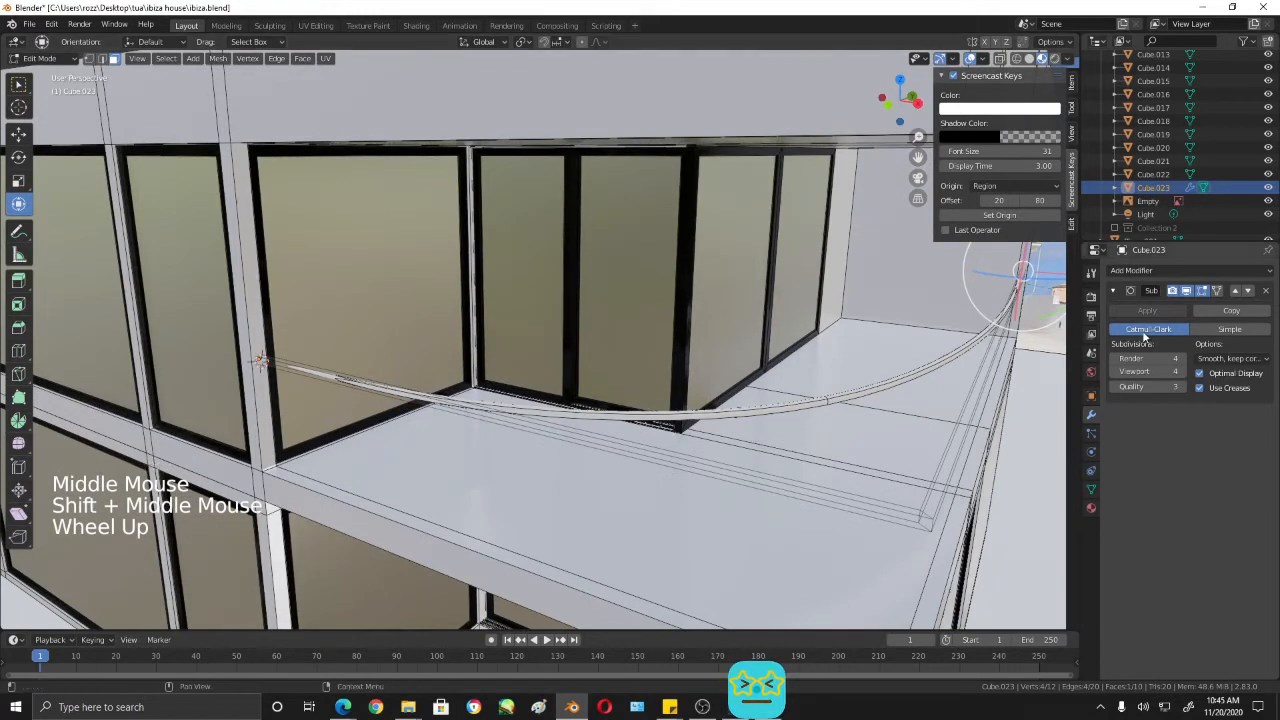
{"action": "left_click", "coordinate": [1193, 295]}
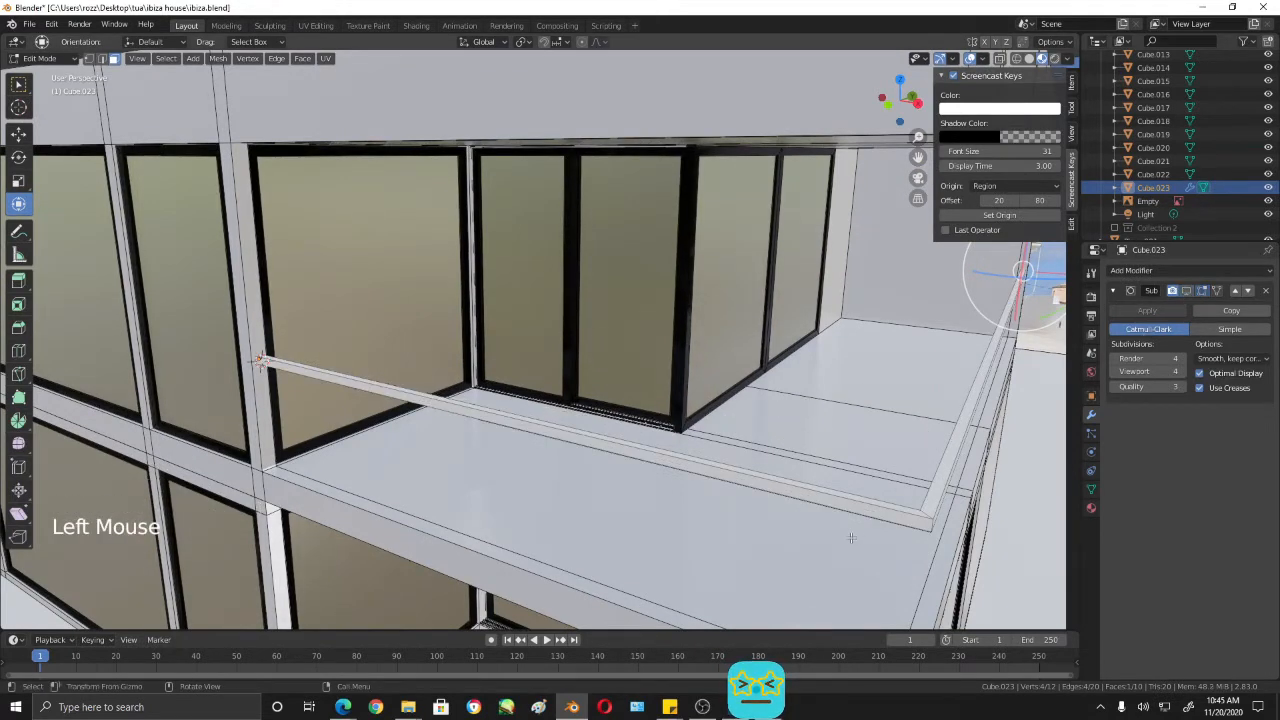
- Add one centered loop cut across the front section of the rail
{"action": "key", "text": "ctrl+r"}
{"action": "left_click", "coordinate": [884, 507]}
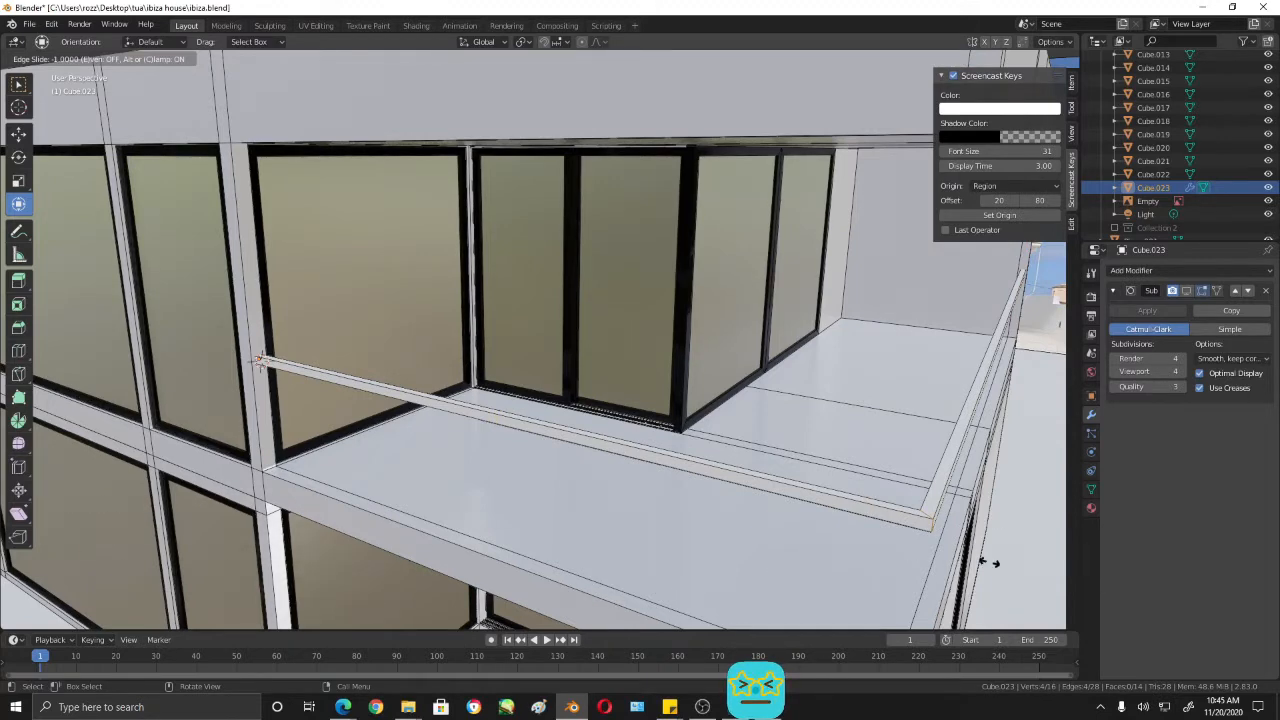
{"action": "right_click", "coordinate": [838, 527]}
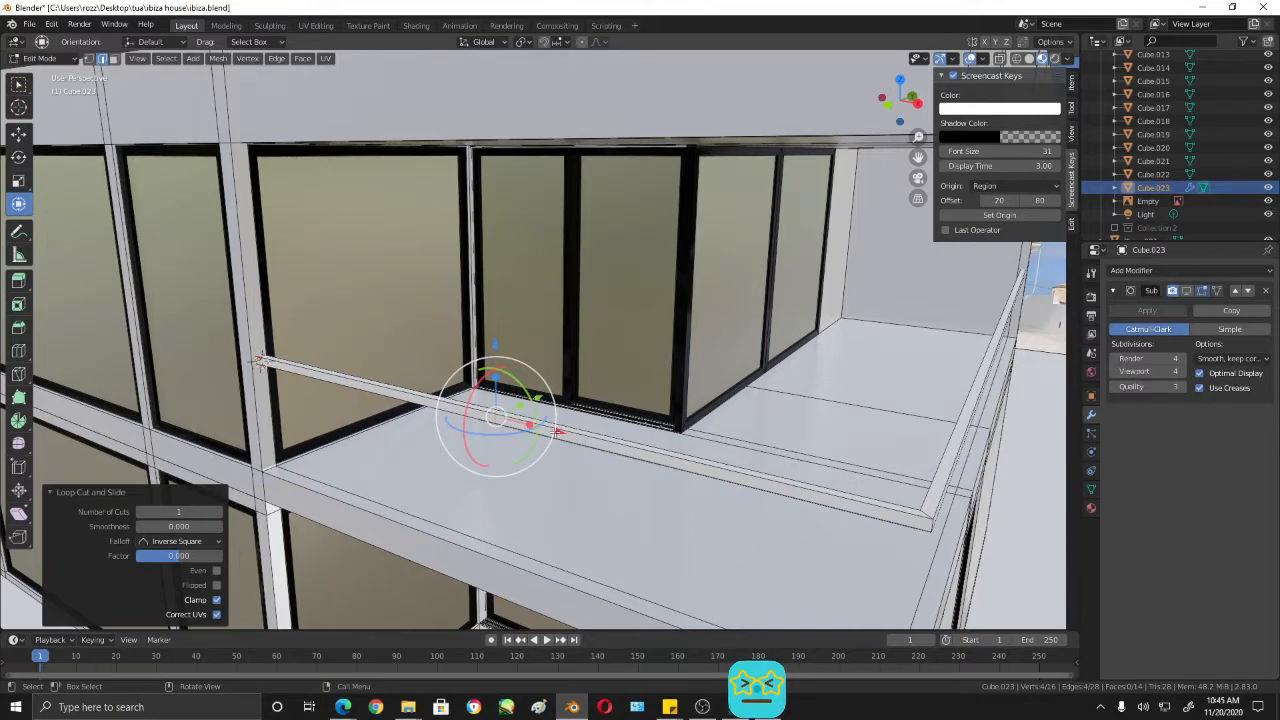
- Try to move the new edge loop about 2.74 m along X to the rail's corner
{"action": "left_click_drag", "start_coordinate": [558, 432], "coordinate": [828, 501]}
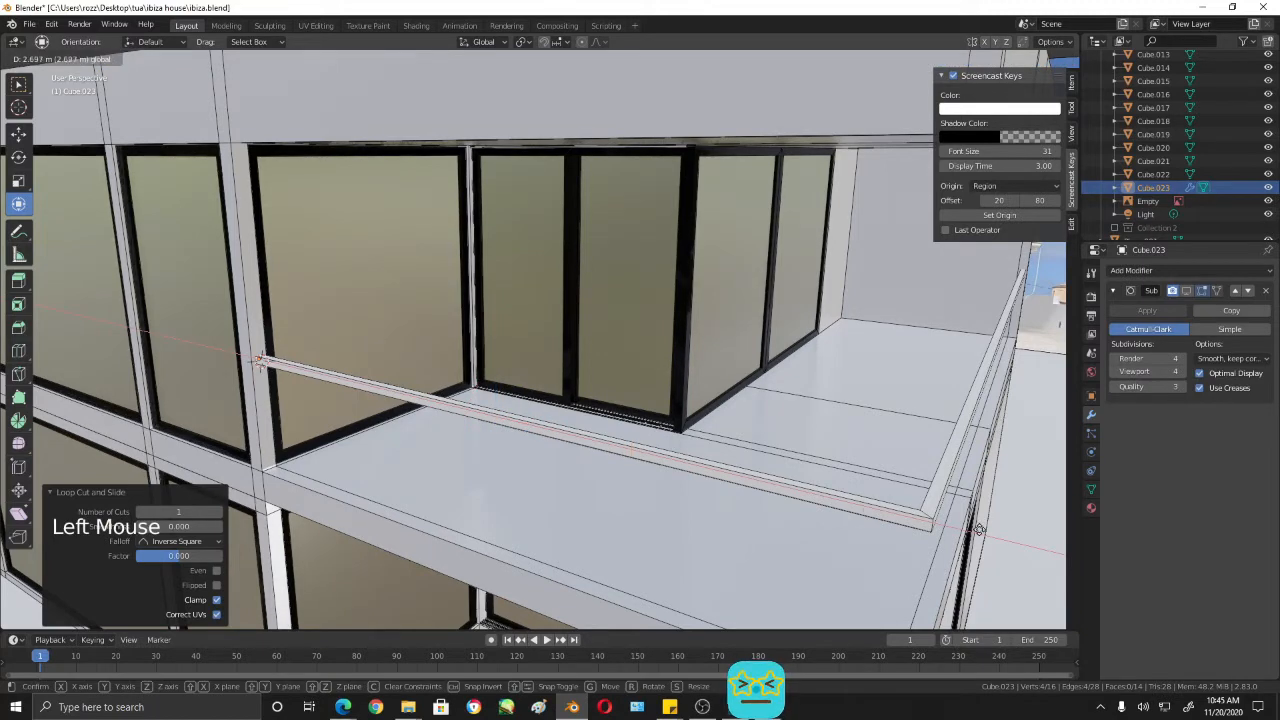
{"action": "left_click_drag", "start_coordinate": [978, 530], "coordinate": [980, 532]}
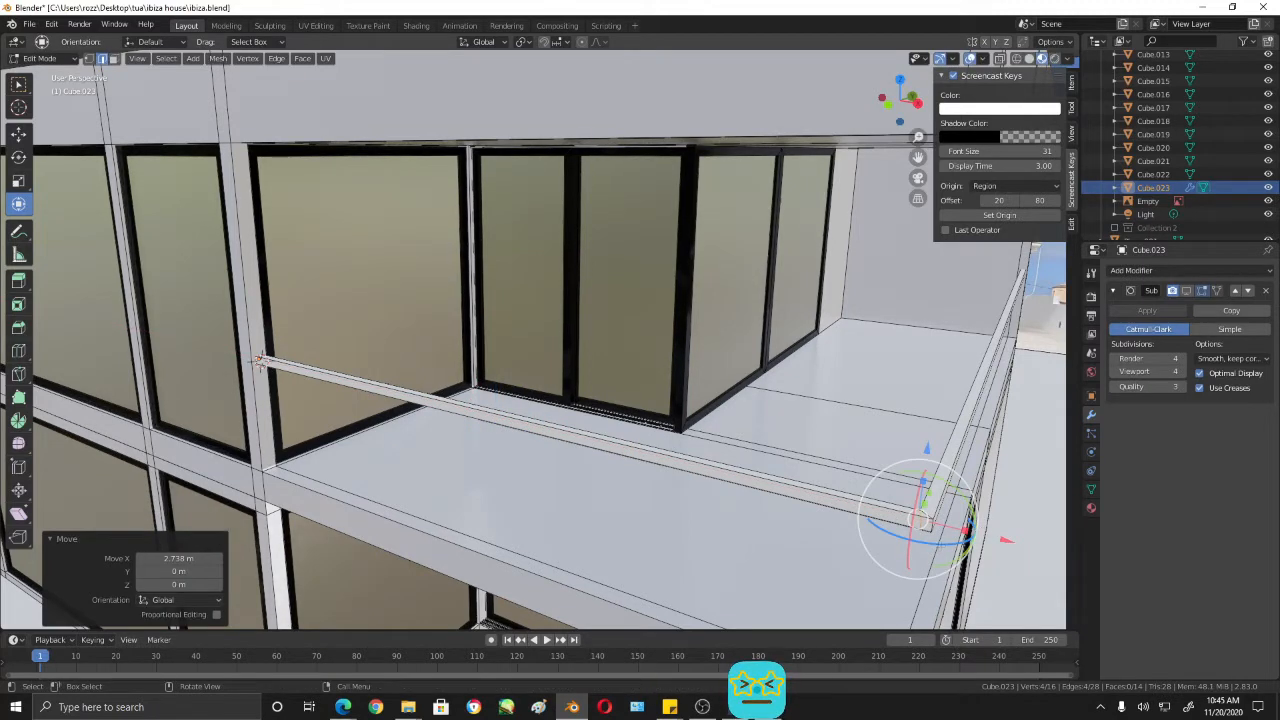
{"action": "key", "text": "ctrl"}
{"action": "key", "text": "ctrl+z"}
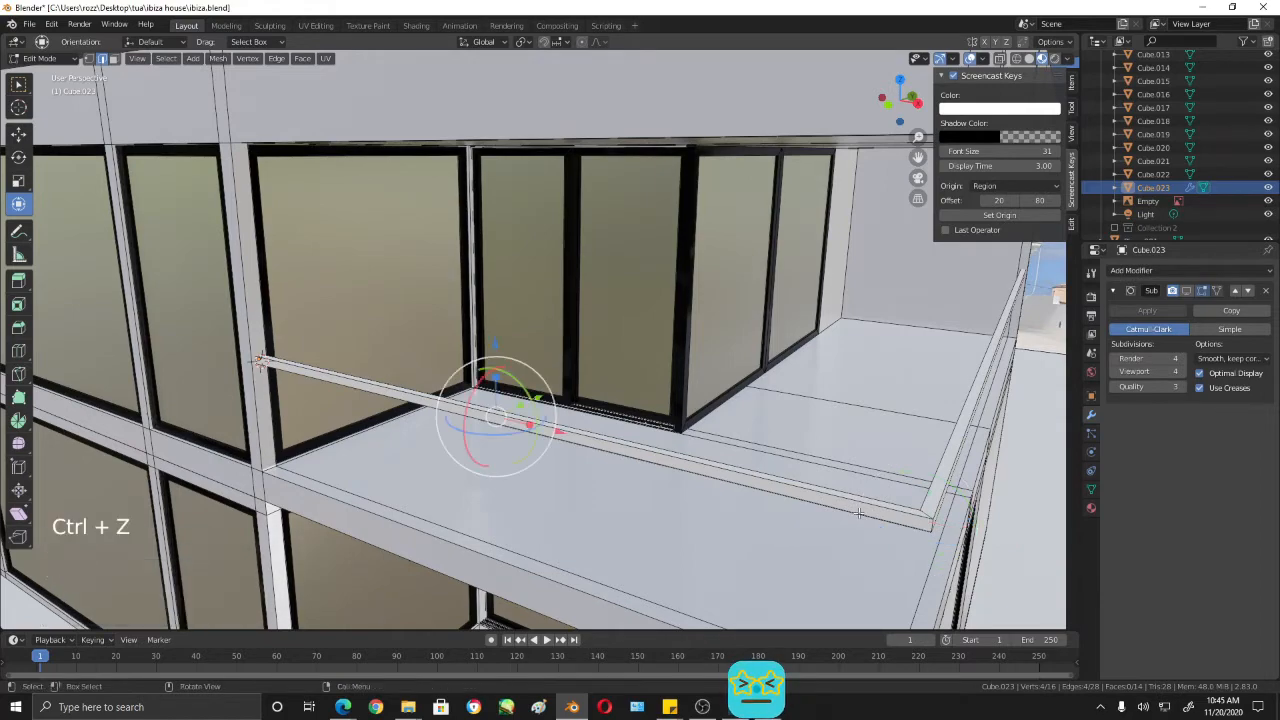
{"action": "middle_click_drag", "start_coordinate": [781, 537], "coordinate": [801, 502]}
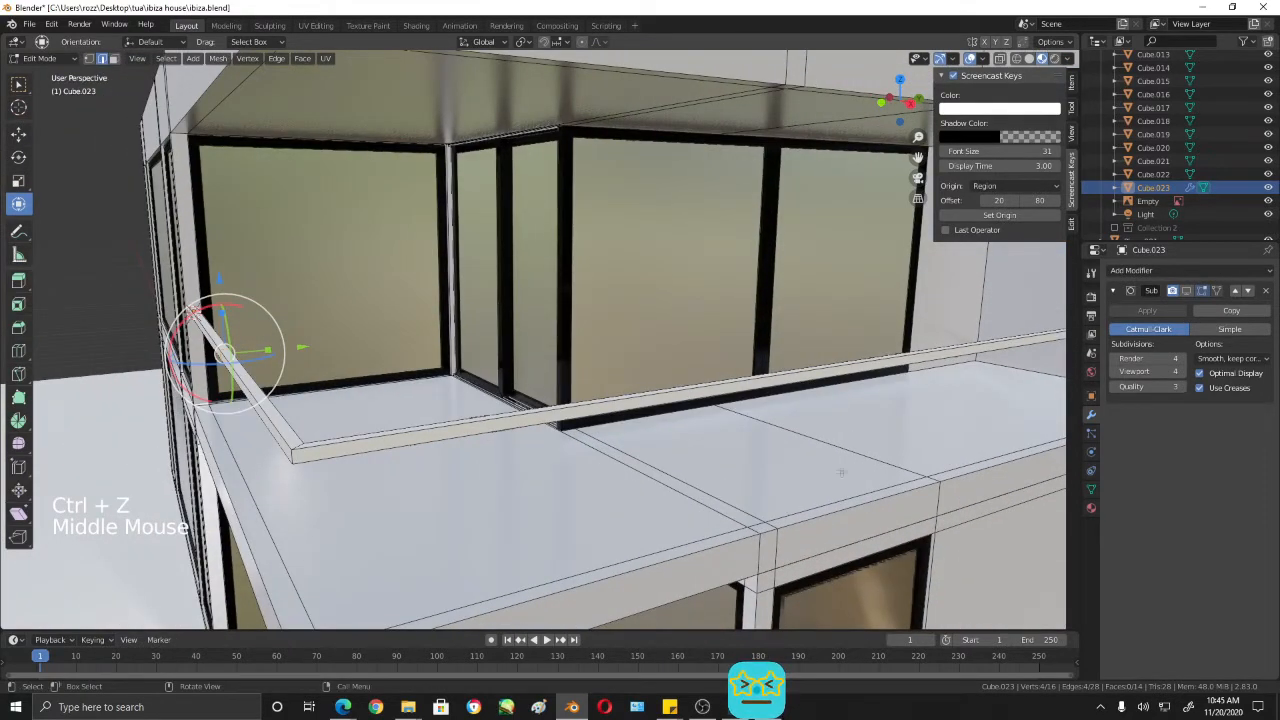
{"action": "middle_click_drag", "start_coordinate": [291, 390], "coordinate": [476, 452]}
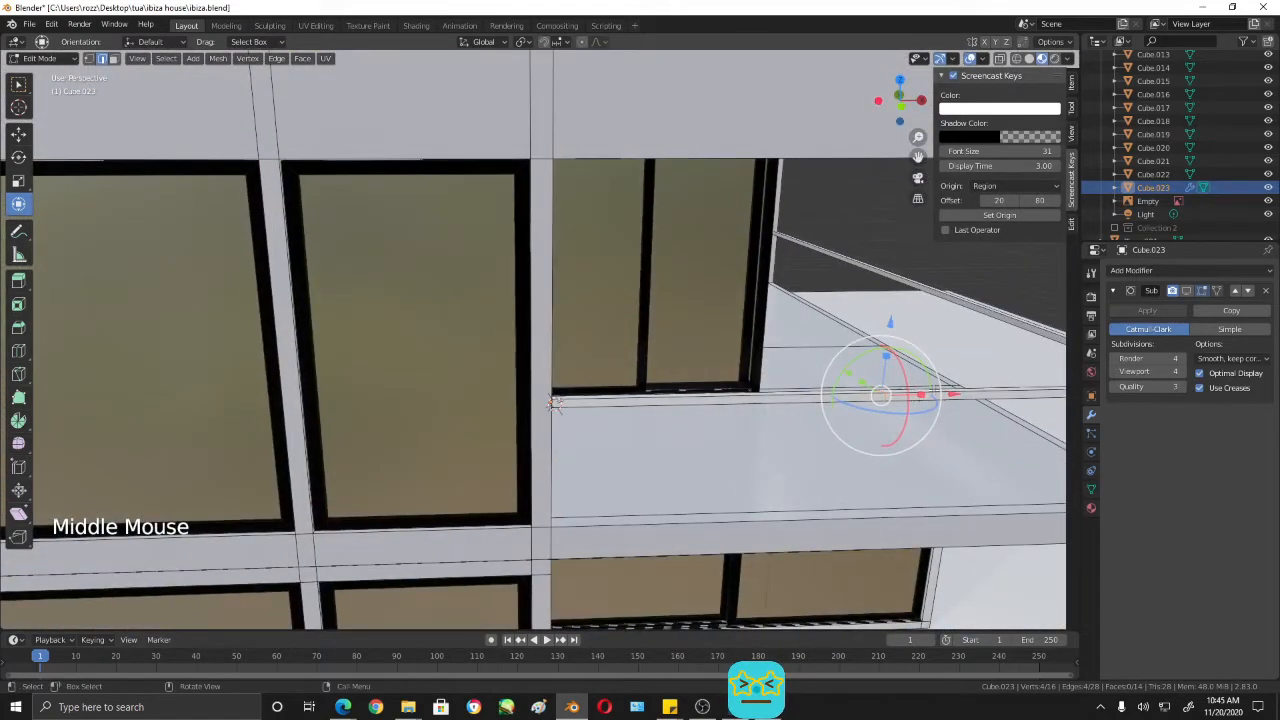
- Move the front section's new edge loop about -2.73 m along X to the rail's wall end
{"action": "left_click_drag", "start_coordinate": [952, 393], "coordinate": [915, 394]}
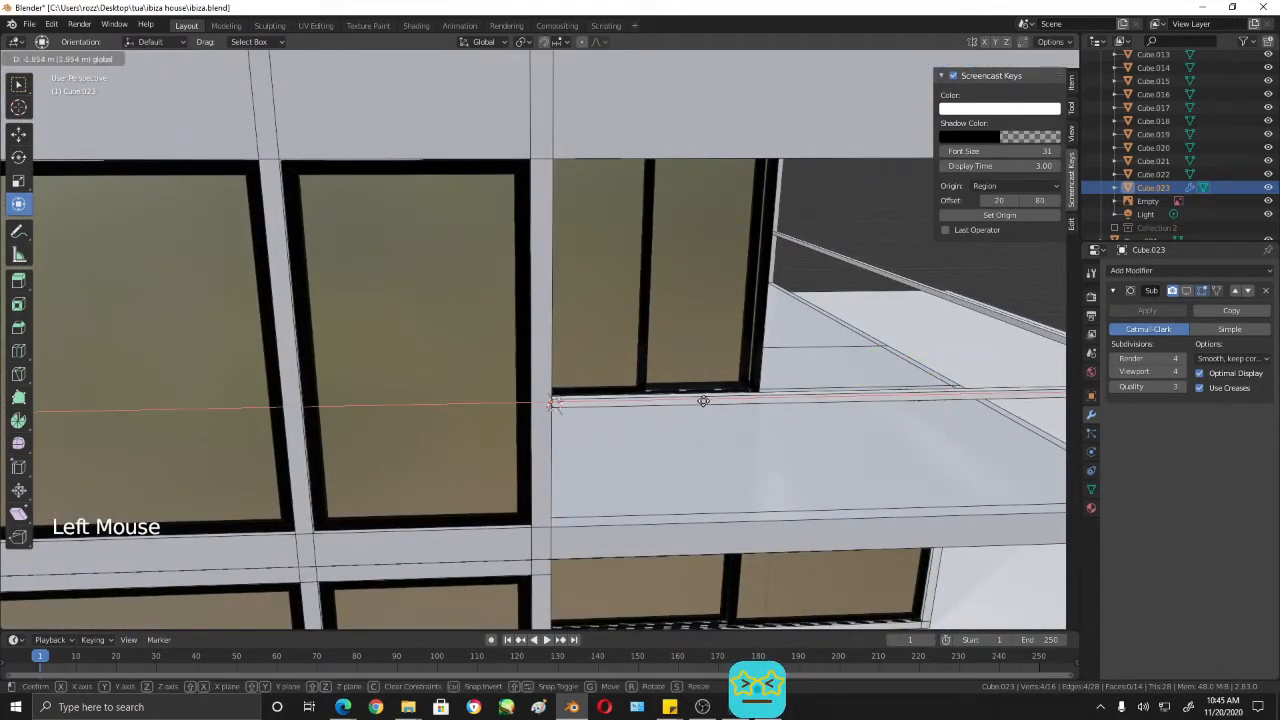
{"action": "left_click_drag", "start_coordinate": [620, 412], "coordinate": [615, 415]}
{"action": "middle_click_drag", "start_coordinate": [615, 415], "coordinate": [559, 416]}
{"action": "scroll", "coordinate": [420, 520], "scroll_direction": "up", "scroll_amount": 4}
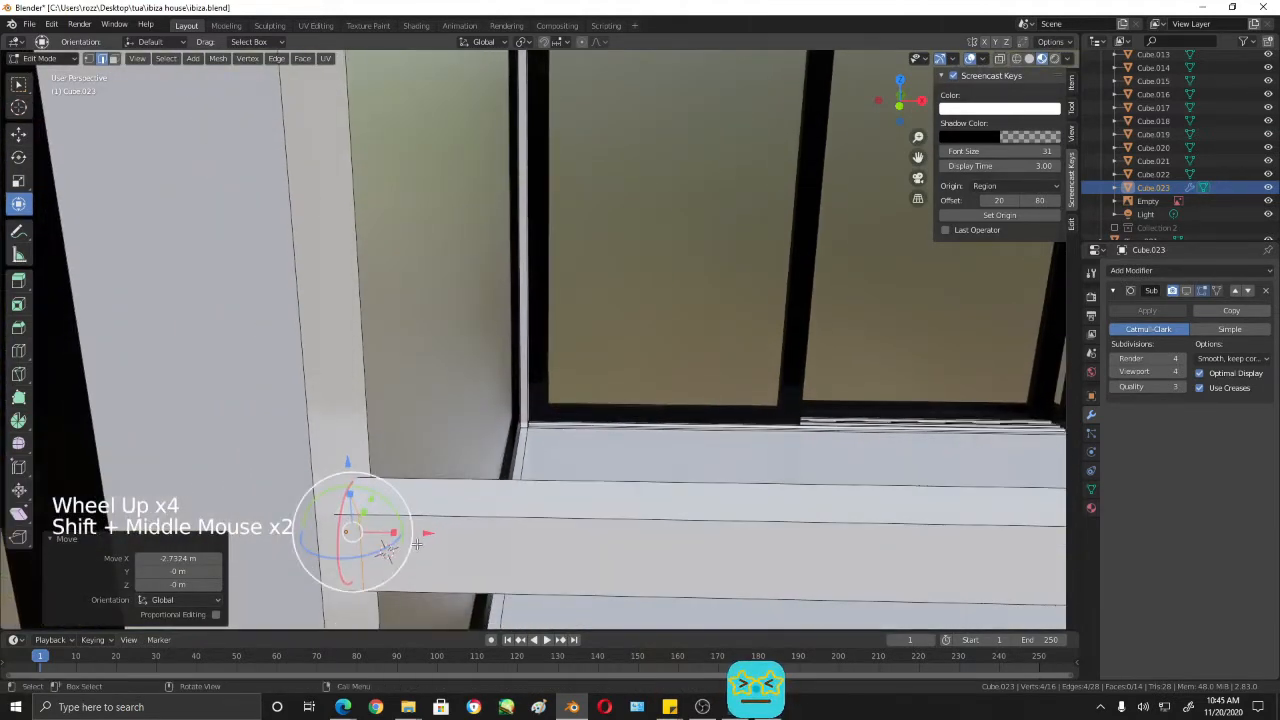
{"action": "left_click_drag", "start_coordinate": [392, 532], "coordinate": [347, 532]}
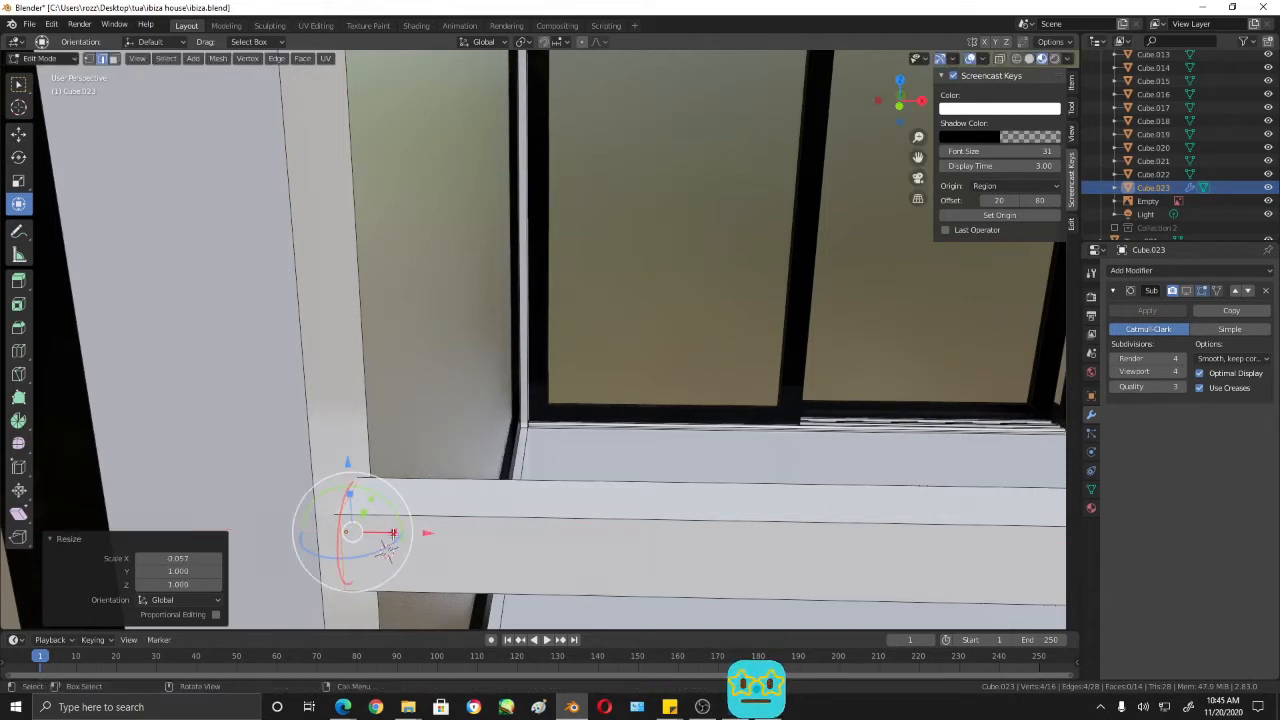
{"action": "left_click_drag", "start_coordinate": [394, 533], "coordinate": [428, 533]}
- Add one centered loop cut across the rail's side section
{"action": "middle_click_drag", "start_coordinate": [1028, 500], "coordinate": [709, 434], "text": "shift"}
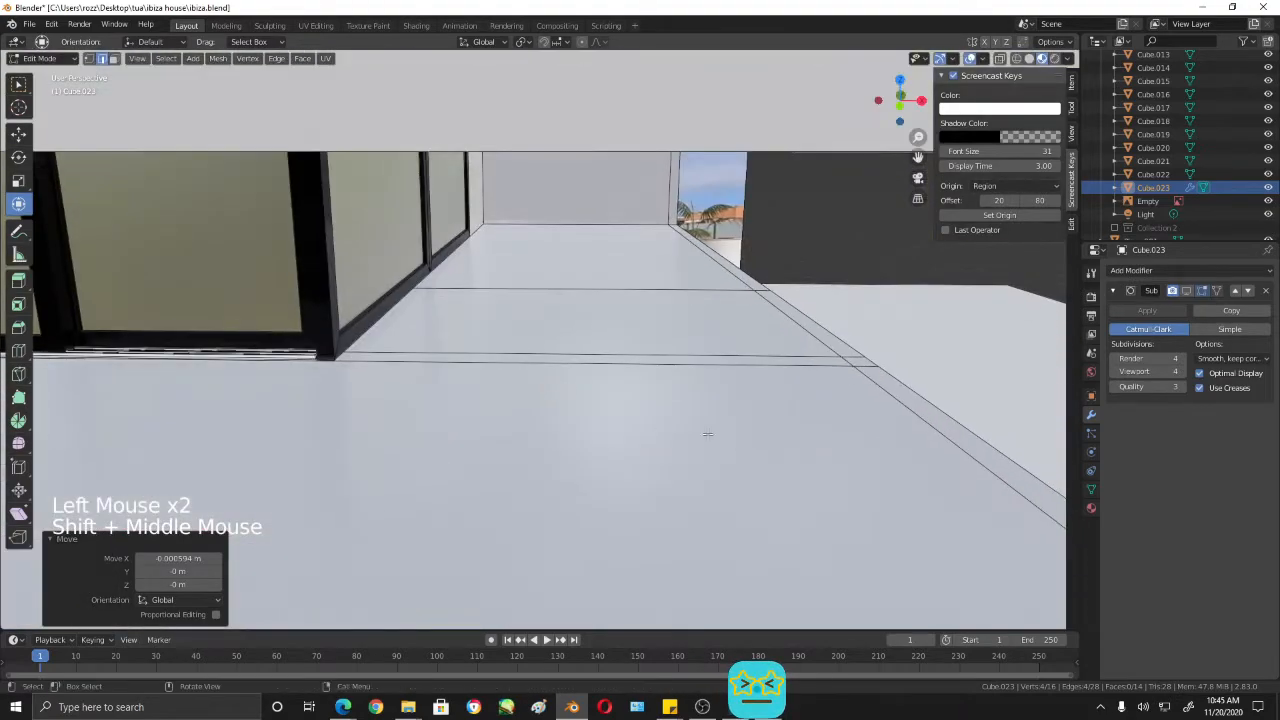
{"action": "scroll", "coordinate": [716, 429], "scroll_direction": "down", "scroll_amount": 1}
{"action": "middle_click_drag", "start_coordinate": [766, 383], "coordinate": [720, 330]}
{"action": "scroll", "coordinate": [771, 263], "scroll_direction": "down", "scroll_amount": 2}
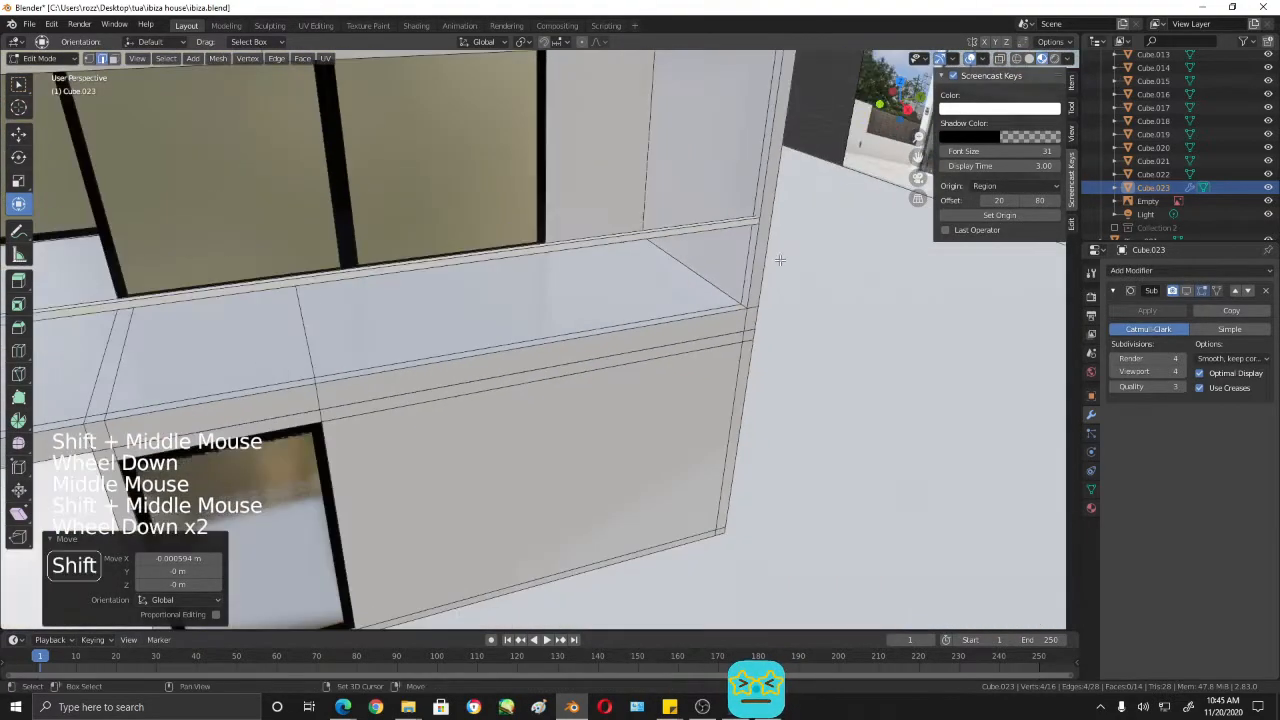
{"action": "middle_click_drag", "start_coordinate": [771, 263], "coordinate": [591, 333], "text": "shift"}
{"action": "key", "text": "ctrl+r"}
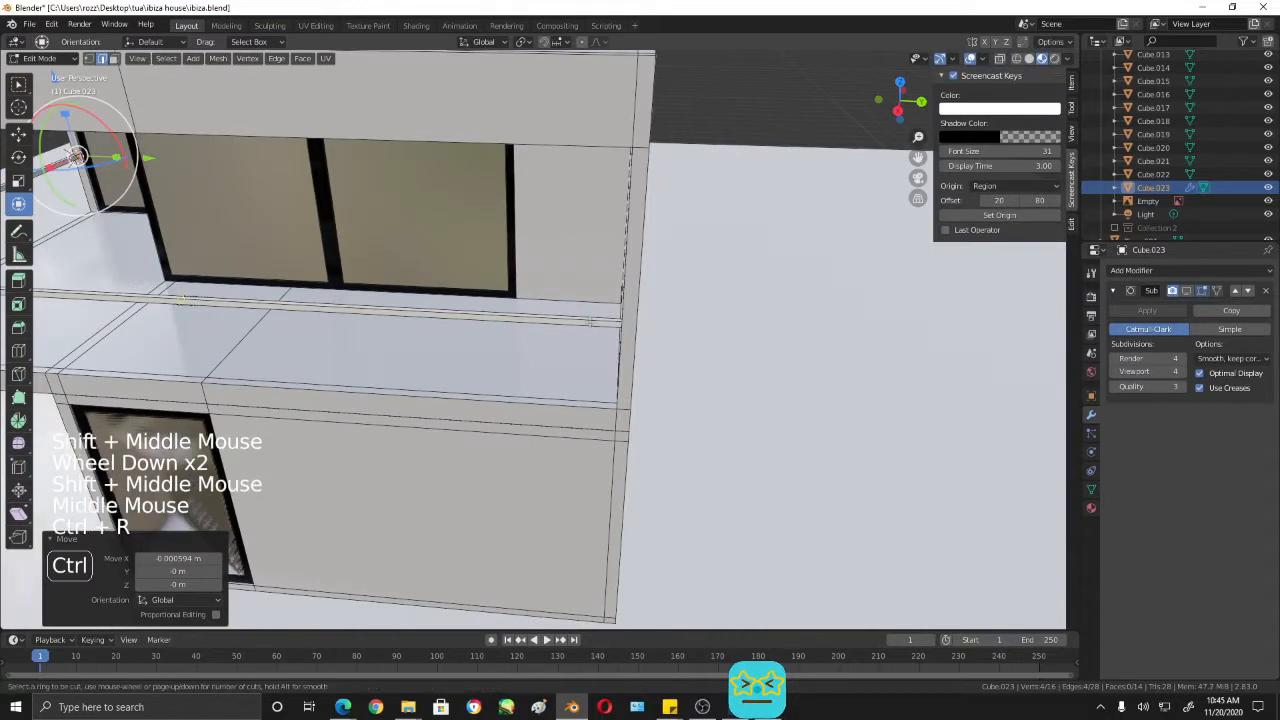
{"action": "left_click", "coordinate": [595, 333]}
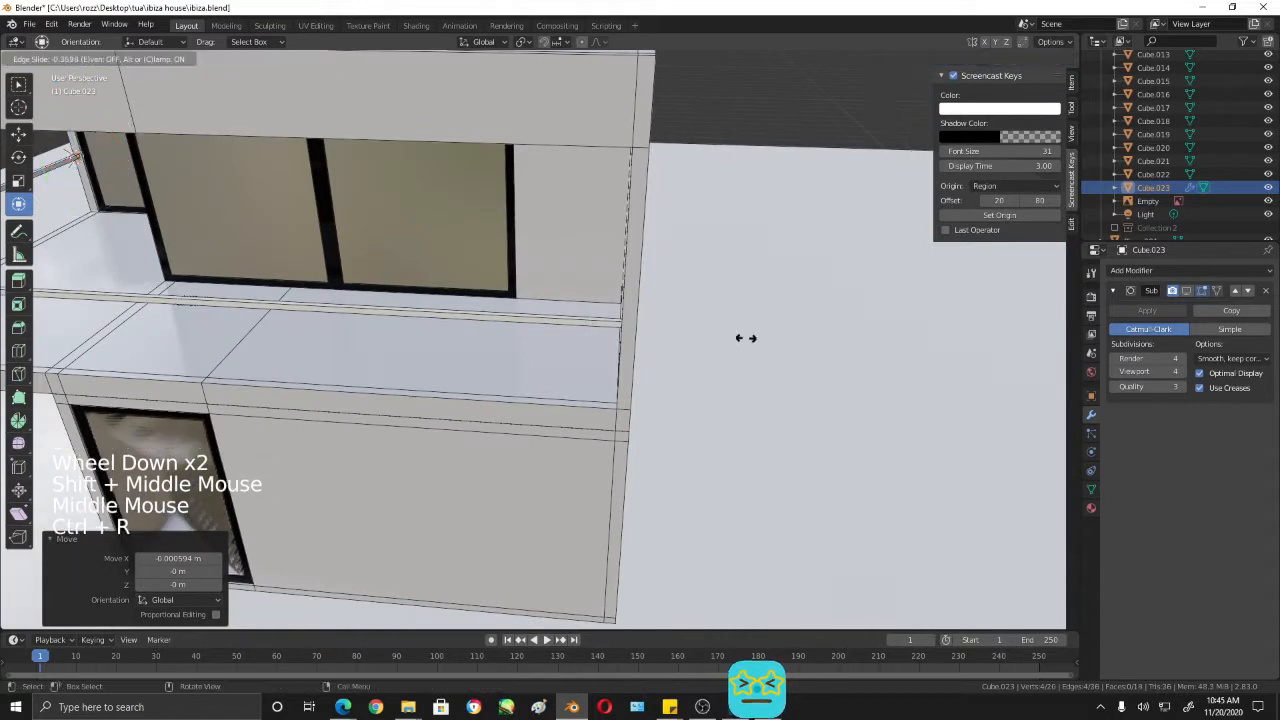
{"action": "right_click", "coordinate": [574, 328]}
- Move the side section's new edge loop along Y to the rail's far wall end, by about 4.76 m plus 0.25 m
{"action": "left_click_drag", "start_coordinate": [250, 302], "coordinate": [388, 319]}
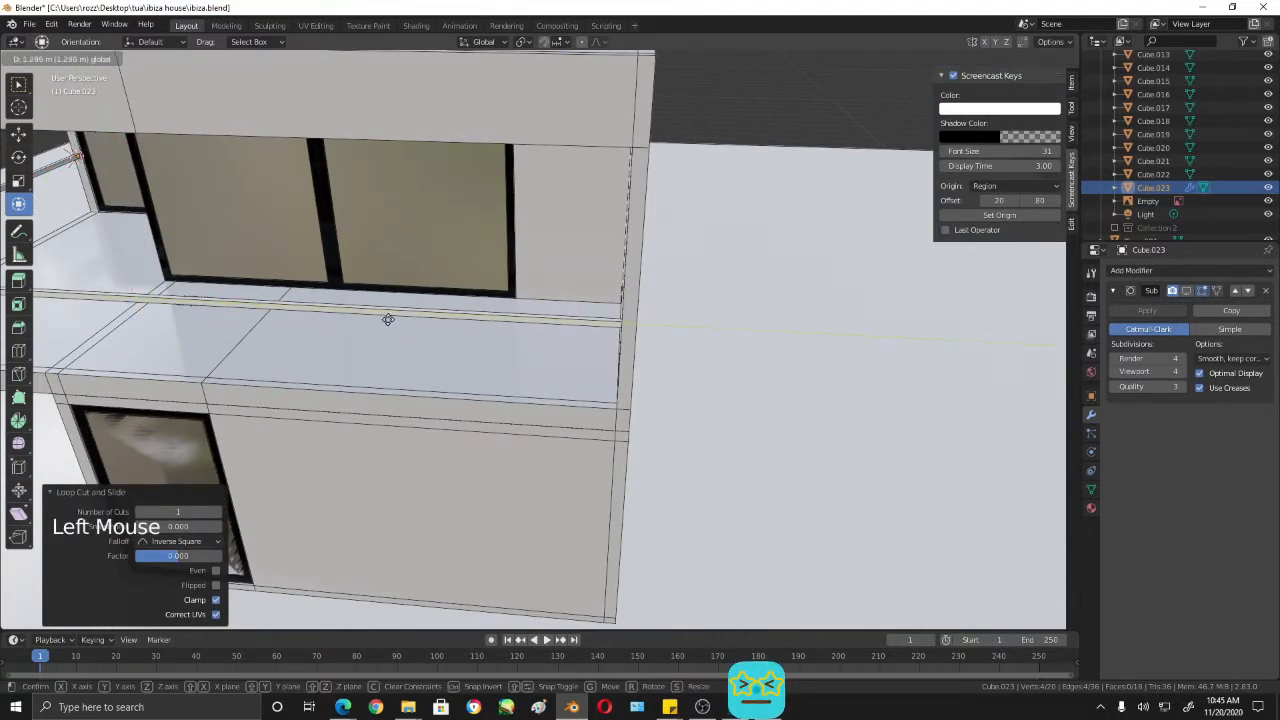
{"action": "left_click_drag", "start_coordinate": [637, 335], "coordinate": [640, 333]}
{"action": "scroll", "coordinate": [645, 330], "scroll_direction": "up", "scroll_amount": 8}
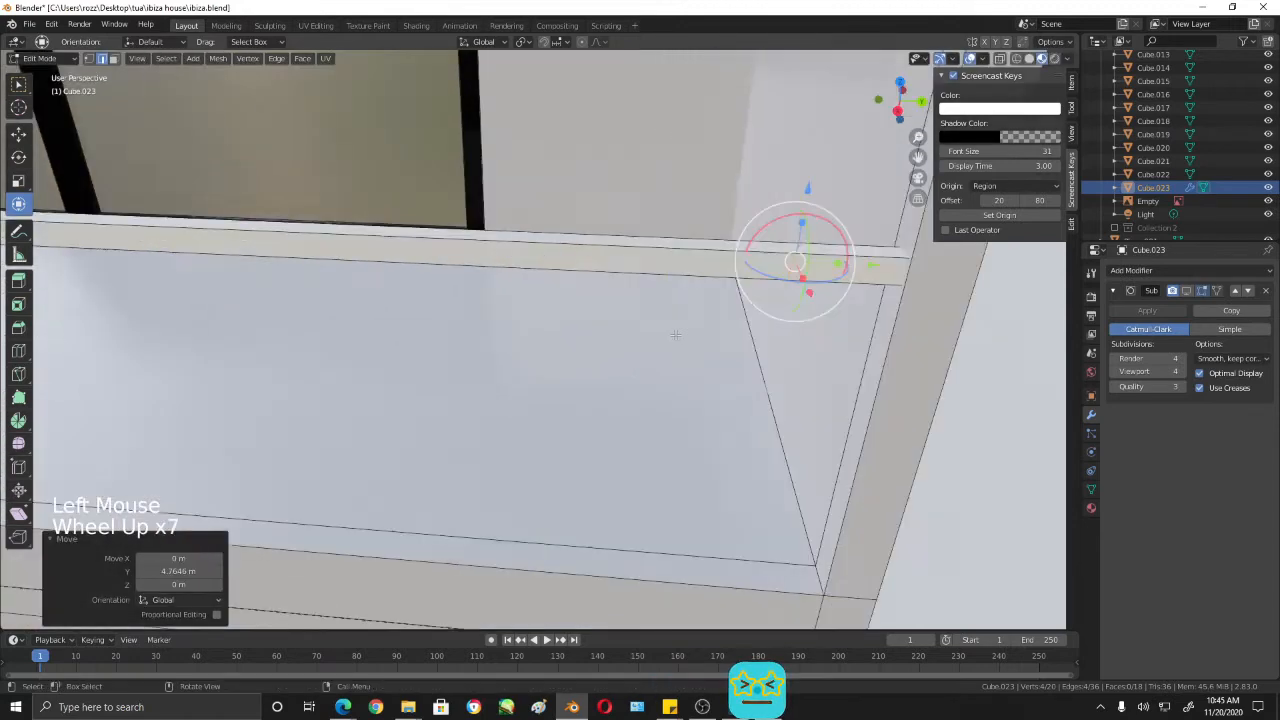
{"action": "middle_click_drag", "start_coordinate": [940, 250], "coordinate": [655, 326], "text": "shift"}
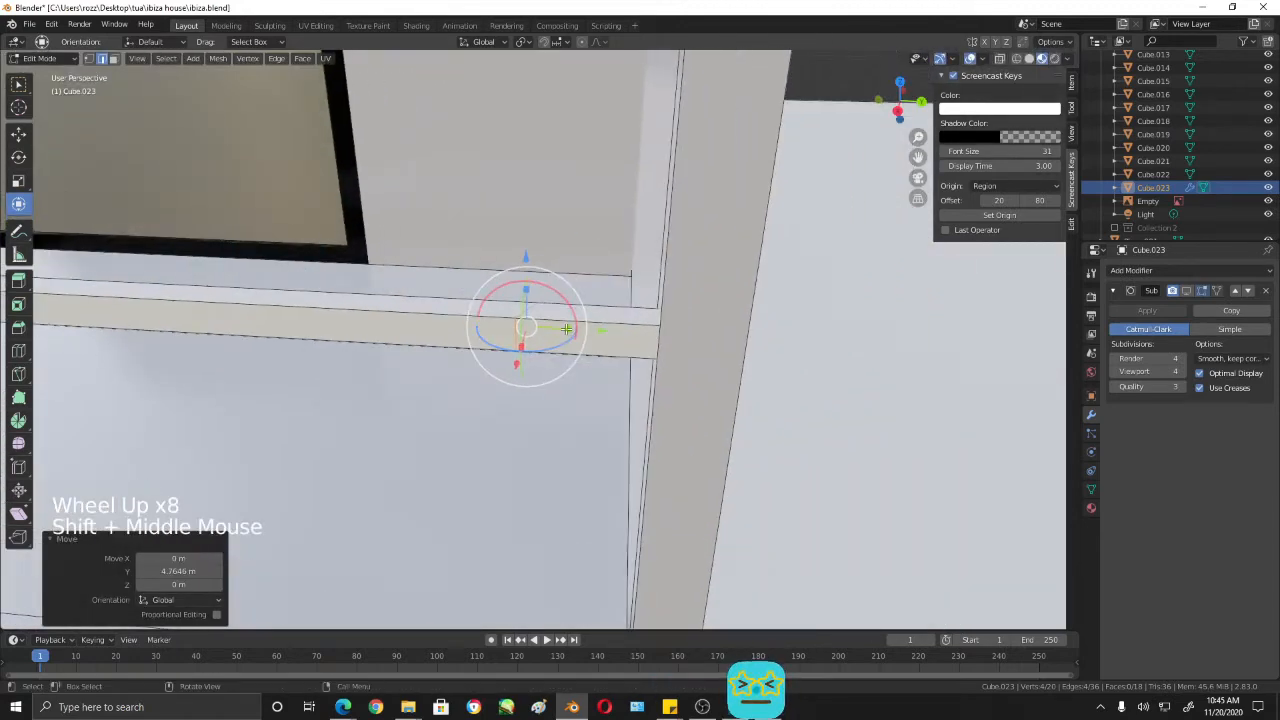
{"action": "left_click_drag", "start_coordinate": [566, 328], "coordinate": [672, 331]}
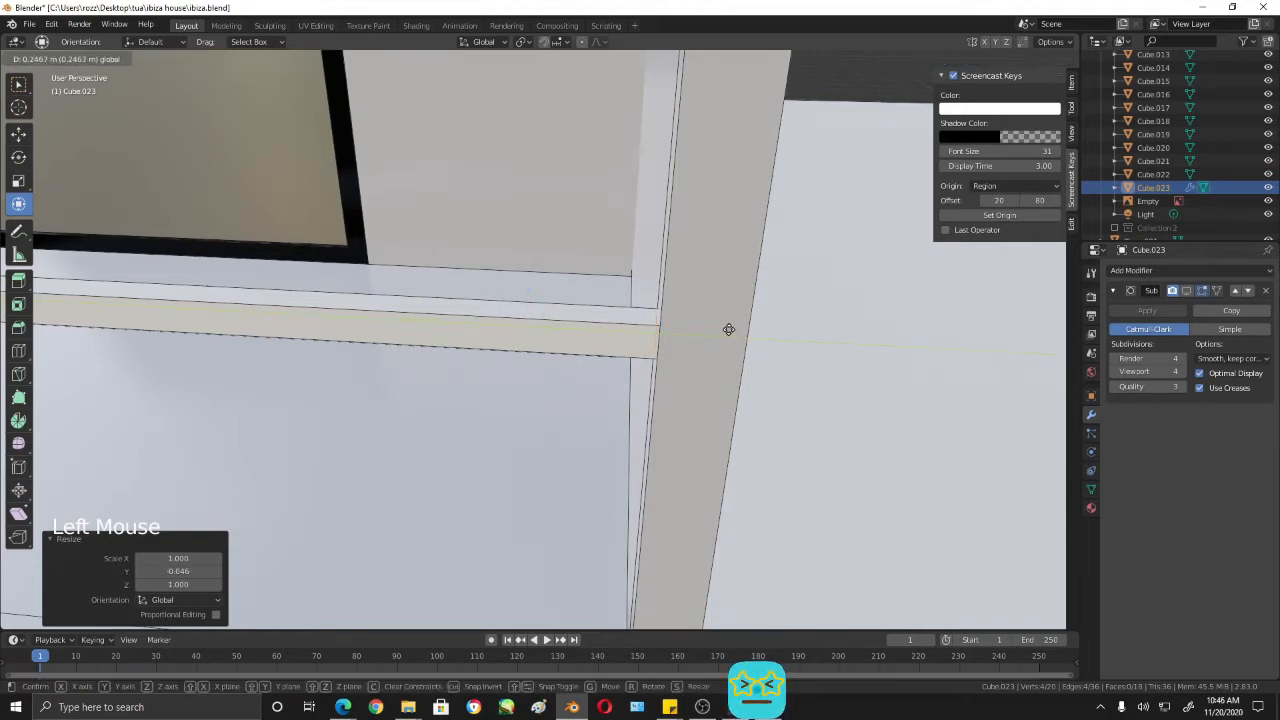
{"action": "left_click_drag", "start_coordinate": [728, 329], "coordinate": [728, 329]}
- Try to bevel the edge loop at the rail's corner with the end loop also selected, and undo it
{"action": "scroll", "coordinate": [594, 334], "scroll_direction": "down", "scroll_amount": 3}
{"action": "middle_click_drag", "start_coordinate": [594, 334], "coordinate": [700, 349], "text": "shift"}
{"action": "scroll", "coordinate": [823, 329], "scroll_direction": "down", "scroll_amount": 3}
{"action": "middle_click_drag", "start_coordinate": [823, 329], "coordinate": [242, 140], "text": "shift"}
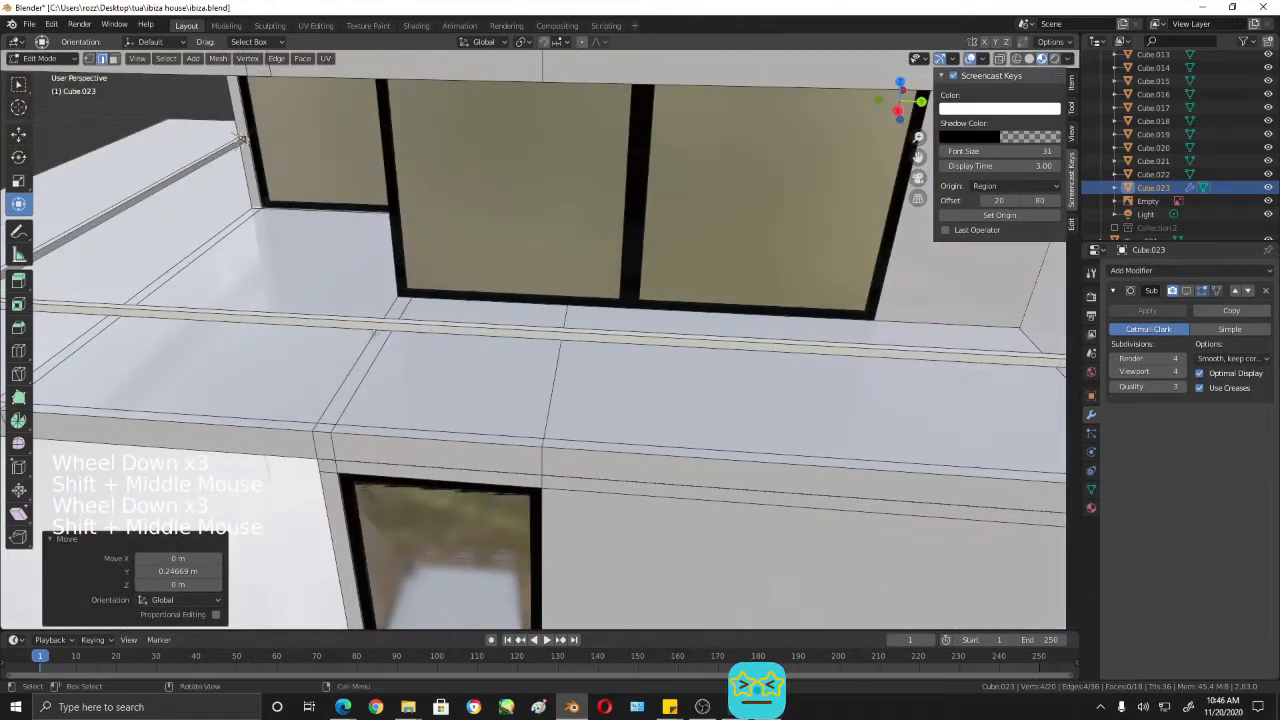
{"action": "middle_click_drag", "start_coordinate": [480, 345], "coordinate": [610, 340]}
{"action": "middle_click_drag", "start_coordinate": [420, 360], "coordinate": [660, 310], "text": "shift"}
{"action": "middle_click_drag", "start_coordinate": [420, 370], "coordinate": [660, 320], "text": "shift"}
{"action": "mouse_move", "coordinate": [560, 340]}
{"action": "middle_mouse_down"}
{"action": "mouse_move", "coordinate": [629, 374]}
{"action": "mouse_move", "coordinate": [523, 406]}
{"action": "mouse_move", "coordinate": [498, 390]}
{"action": "mouse_move", "coordinate": [640, 391]}
{"action": "mouse_move", "coordinate": [571, 333]}
{"action": "middle_mouse_up"}
{"action": "left_click", "coordinate": [592, 338], "text": "alt+shift"}
{"action": "scroll", "coordinate": [639, 373], "scroll_direction": "up", "scroll_amount": 4}
{"action": "scroll", "coordinate": [639, 373], "scroll_direction": "up", "scroll_amount": 1}
{"action": "scroll", "coordinate": [634, 363], "scroll_direction": "down", "scroll_amount": 6}
{"action": "scroll", "coordinate": [640, 391], "scroll_direction": "up", "scroll_amount": 3}
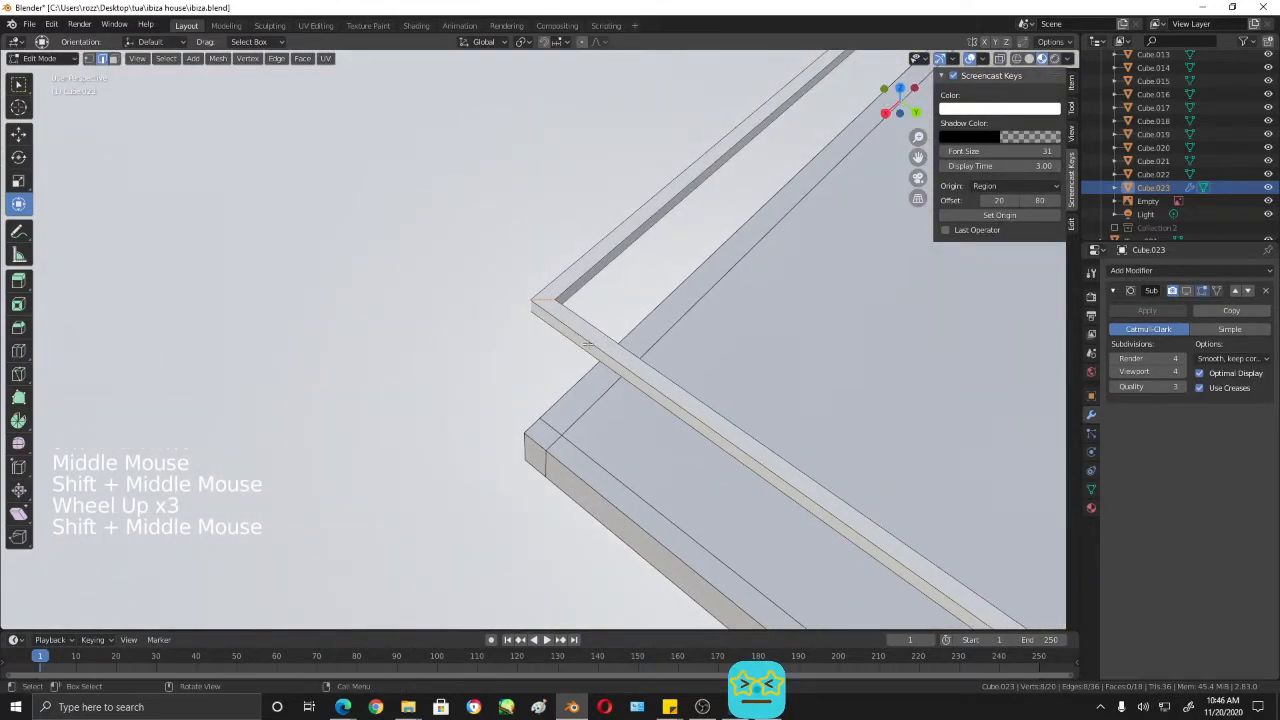
{"action": "key", "text": "ctrl+b"}
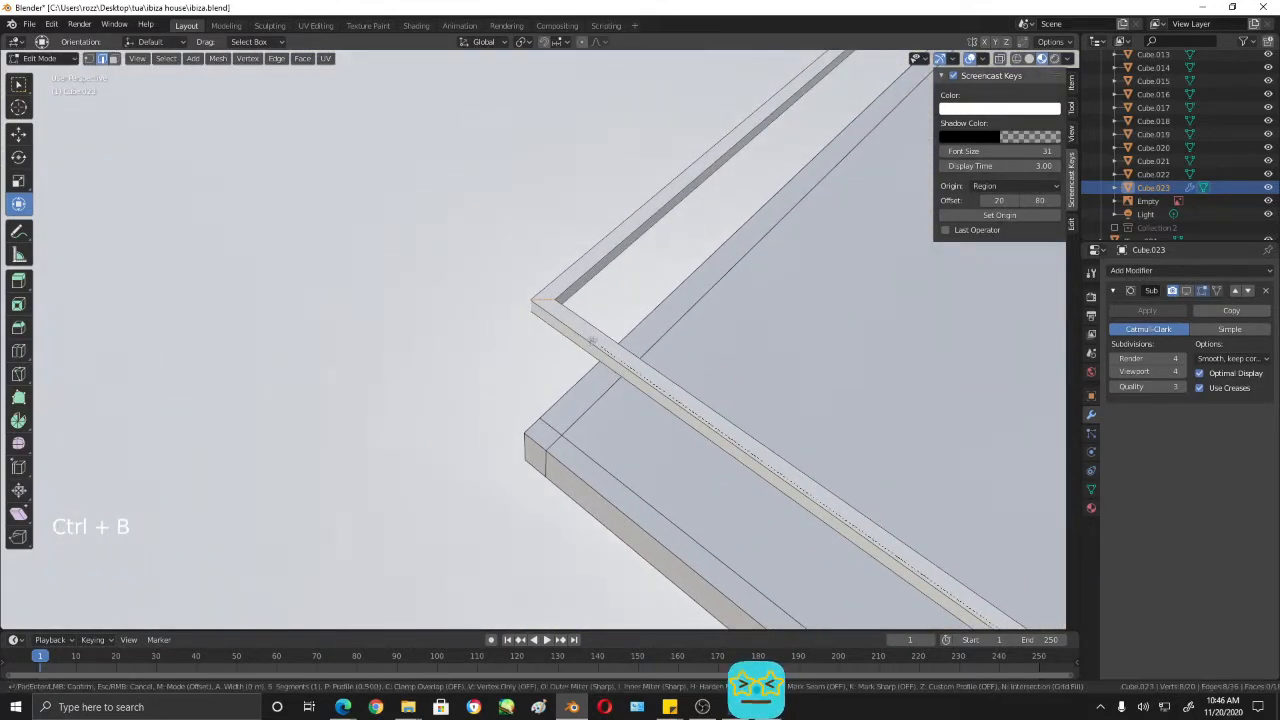
{"action": "key", "text": "ctrl+z"}
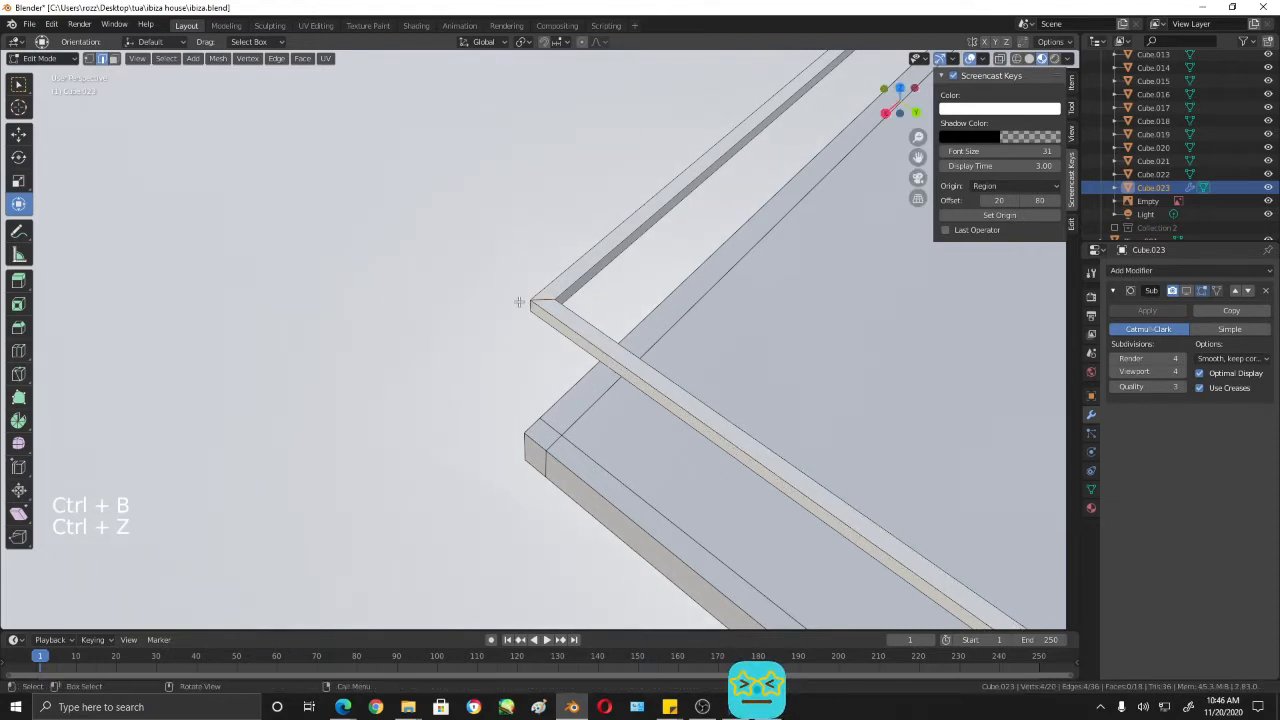
- Select only the edge loop at the rail's corner and bevel it with 3 segments and an offset of about 3.14 m
{"action": "left_click", "coordinate": [540, 300]}
{"action": "left_click", "coordinate": [545, 298], "text": "alt+shift"}
{"action": "left_click", "coordinate": [545, 298], "text": "alt+shift"}
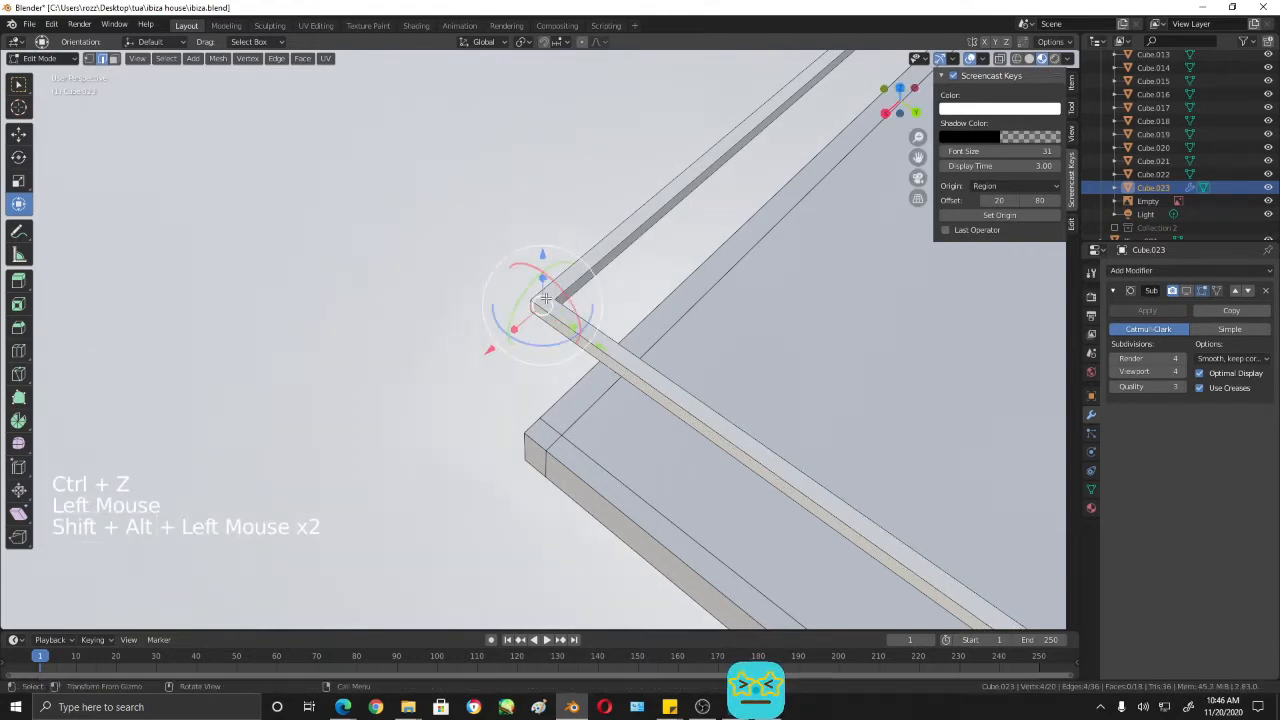
{"action": "middle_click_drag", "start_coordinate": [733, 277], "coordinate": [728, 275]}
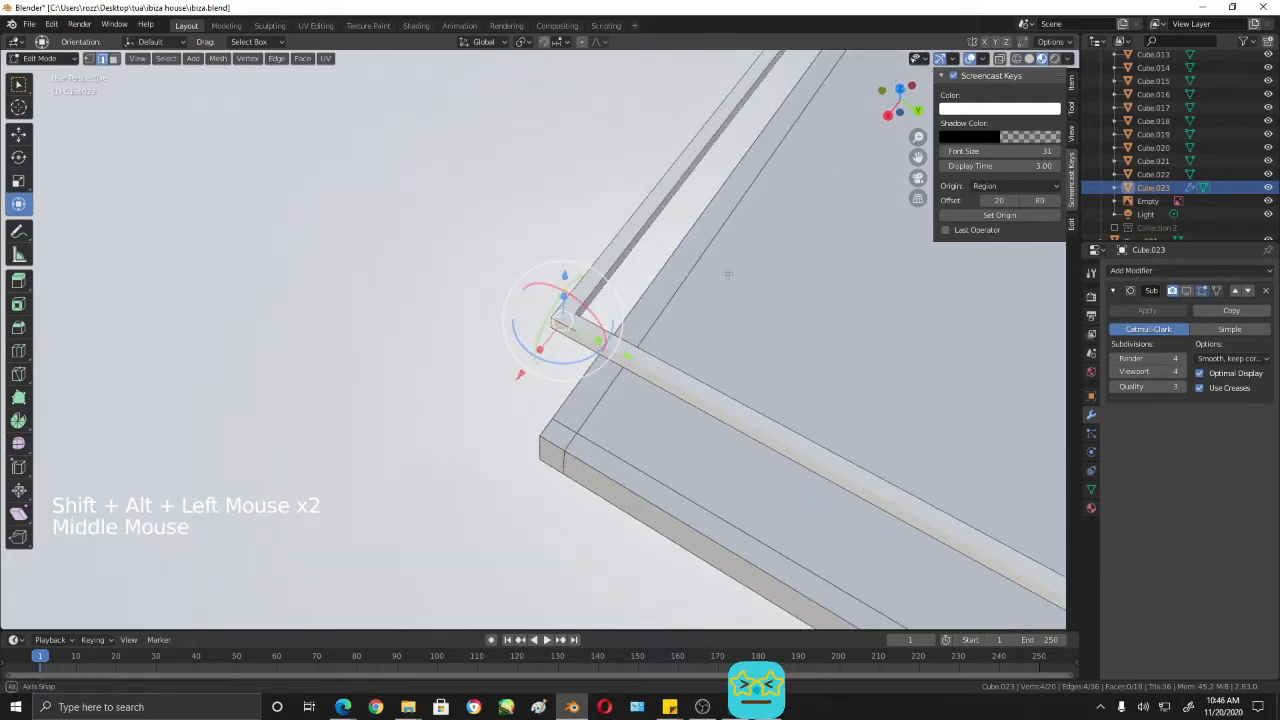
{"action": "key", "text": "ctrl+b"}
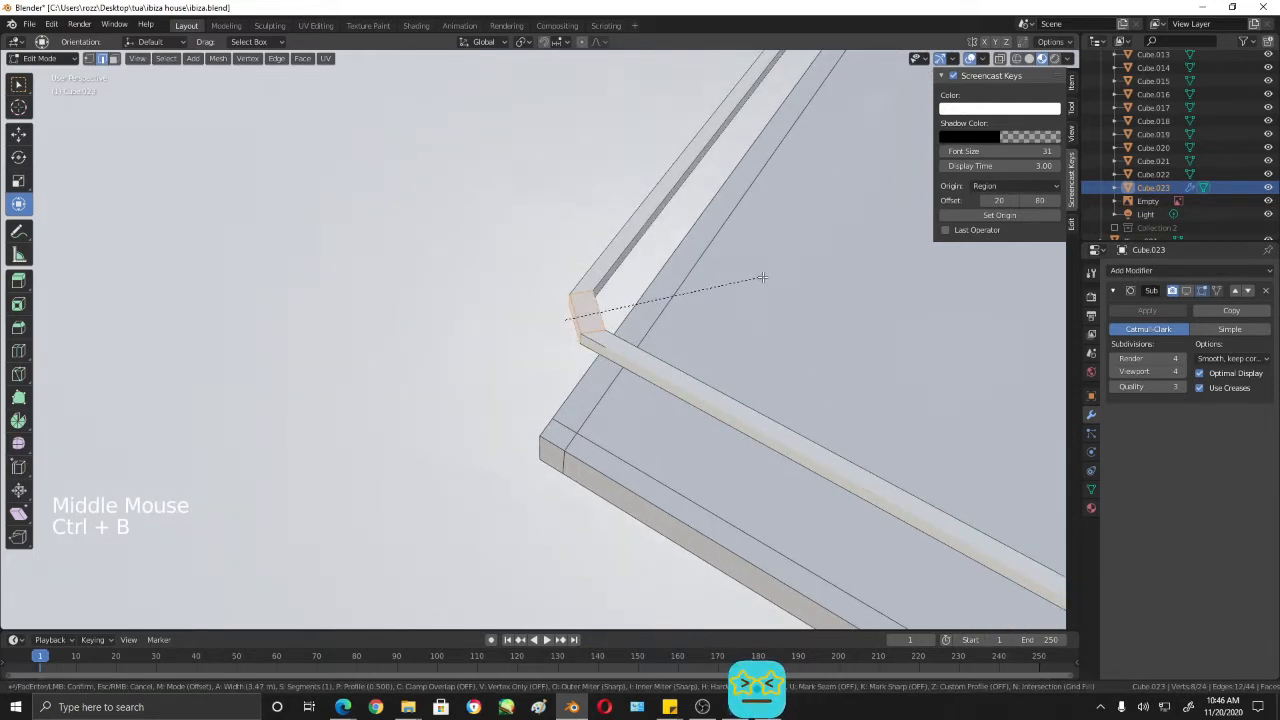
{"action": "scroll", "coordinate": [754, 278], "scroll_direction": "up", "scroll_amount": 2}
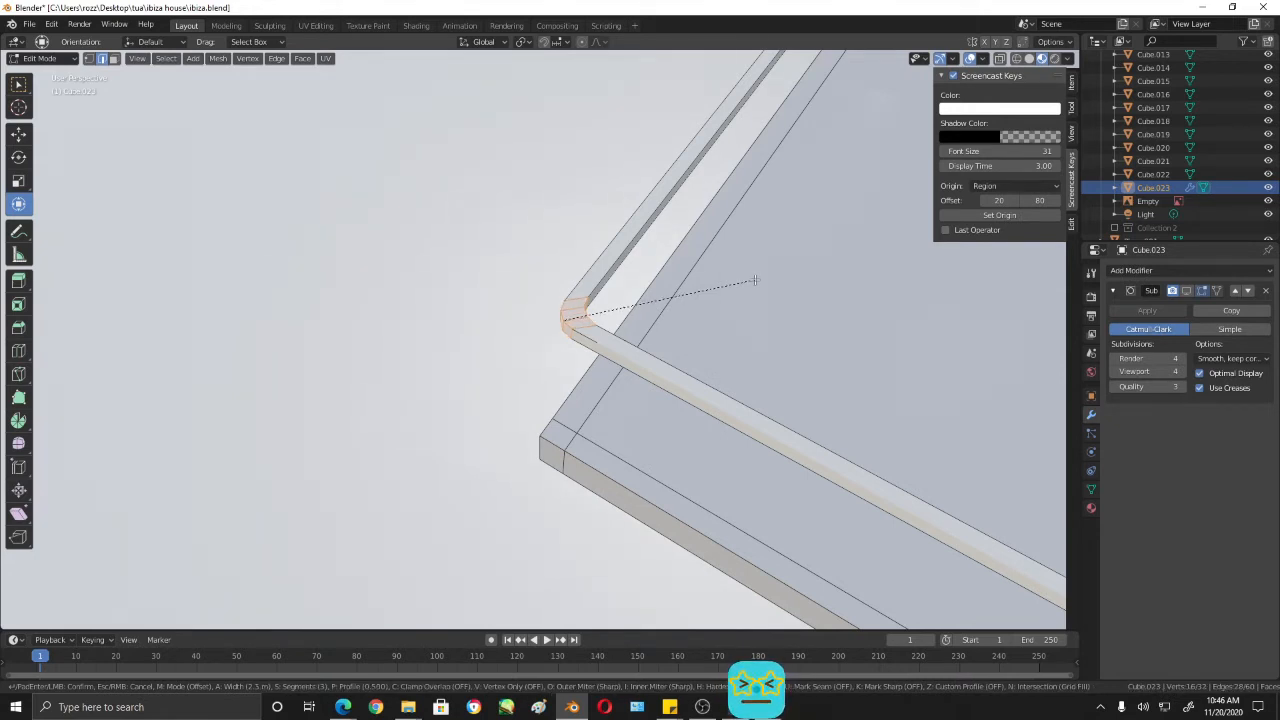
{"action": "left_click", "coordinate": [760, 282]}
- Turn on the Subdivision Surface modifier's viewport display and examine the beveled rail corner in Object Mode
{"action": "middle_click_drag", "start_coordinate": [760, 282], "coordinate": [690, 386]}
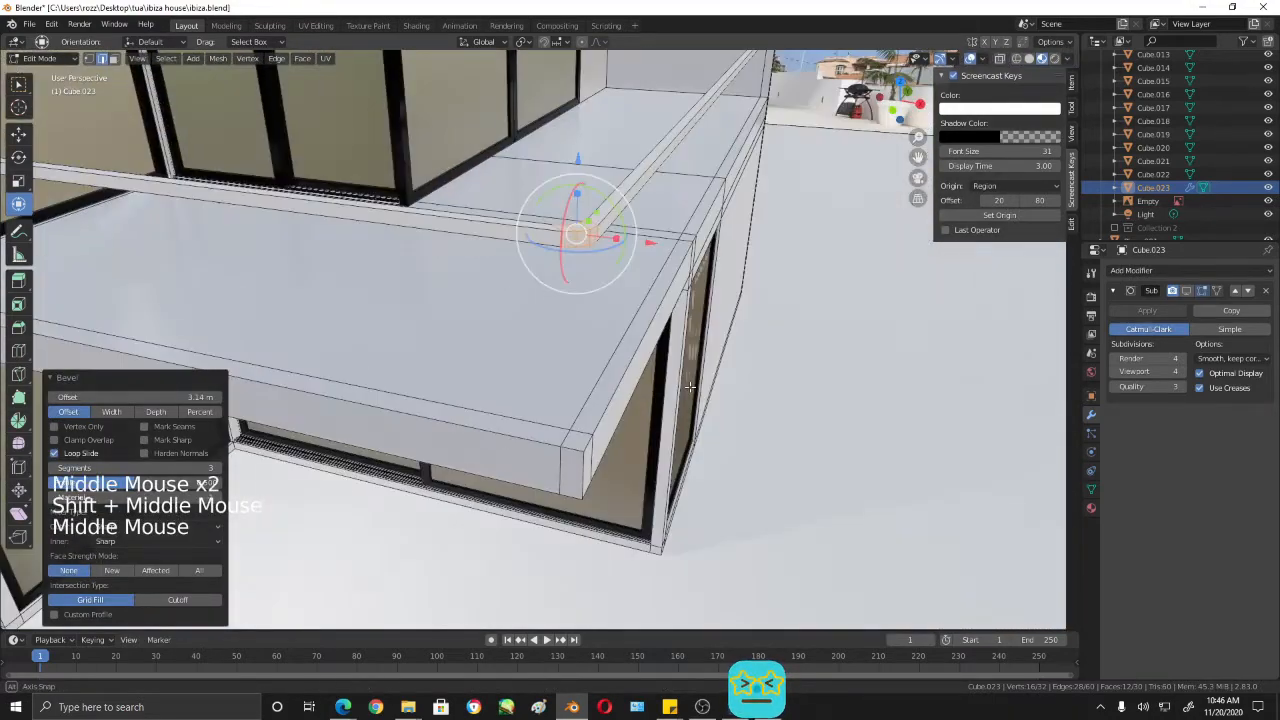
{"action": "left_click", "coordinate": [1186, 291]}
{"action": "middle_click_drag", "start_coordinate": [800, 340], "coordinate": [698, 211]}
{"action": "key", "text": "Tab"}
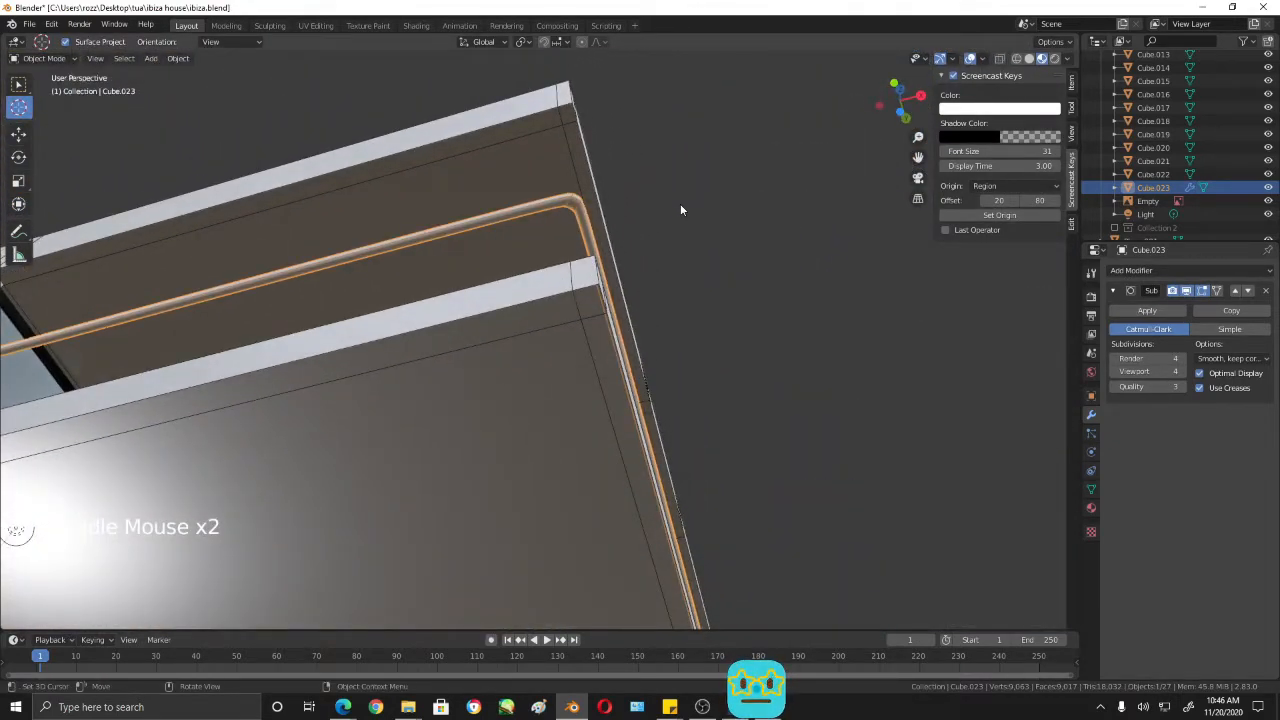
{"action": "scroll", "coordinate": [680, 205], "scroll_direction": "down", "scroll_amount": 4}
{"action": "middle_click_drag", "start_coordinate": [446, 360], "coordinate": [557, 459]}
{"action": "scroll", "coordinate": [394, 349], "scroll_direction": "up", "scroll_amount": 4}
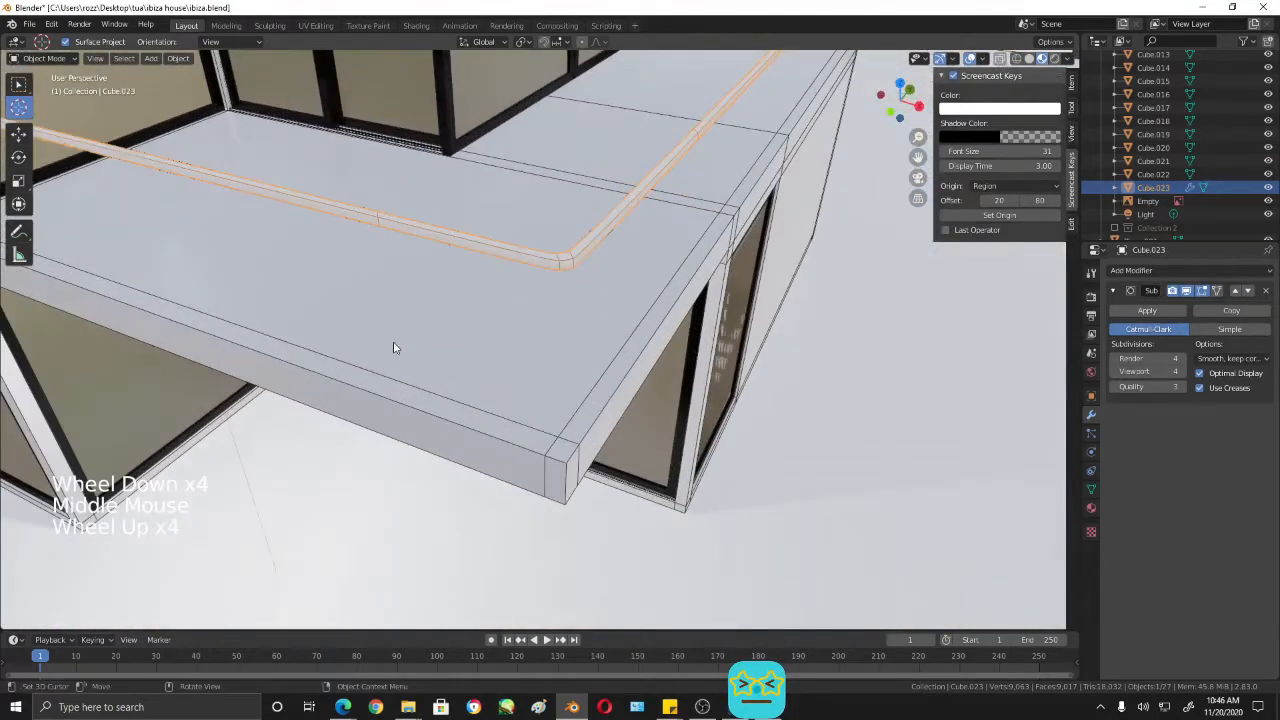
{"action": "middle_click_drag", "start_coordinate": [394, 349], "coordinate": [594, 274], "text": "shift"}
- Hide the subdivision in the viewport and move the corner's middle inner face about 0.012 m along X and -0.012 m along Y in top wireframe view
{"action": "left_click", "coordinate": [1187, 290]}
{"action": "scroll", "coordinate": [527, 309], "scroll_direction": "up", "scroll_amount": 5}
{"action": "key", "text": "Tab"}
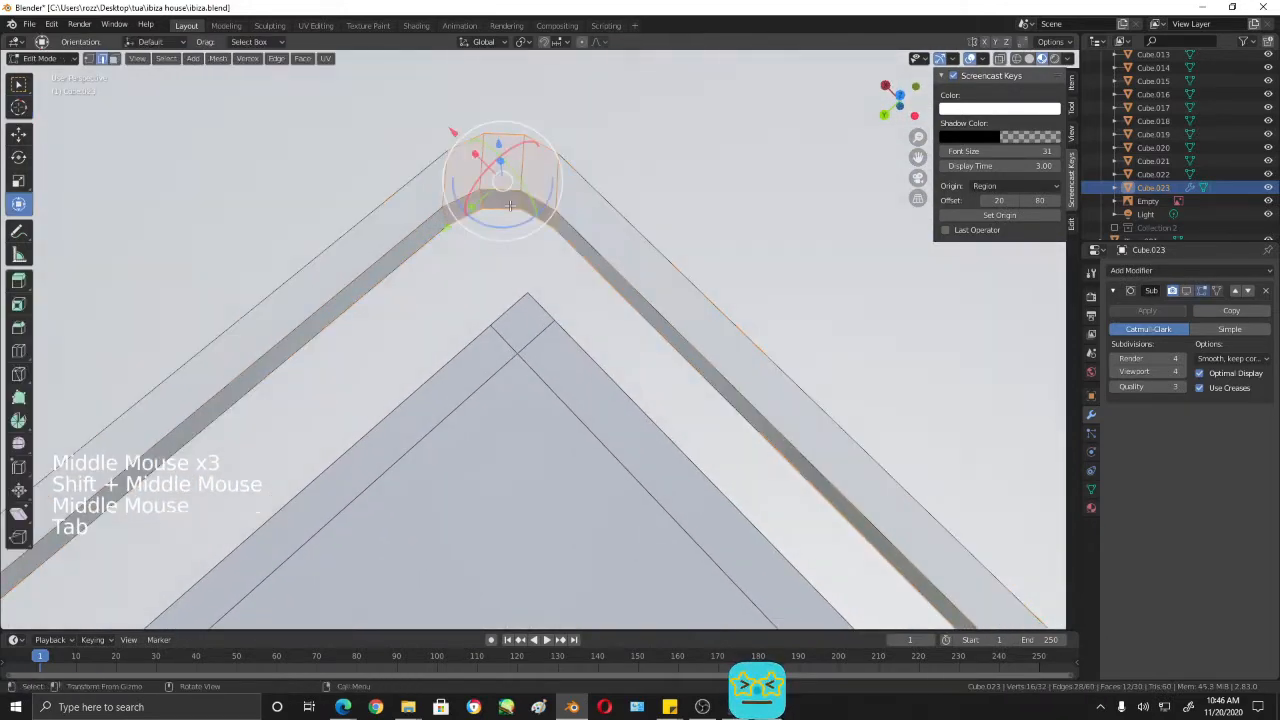
{"action": "left_click", "coordinate": [503, 202]}
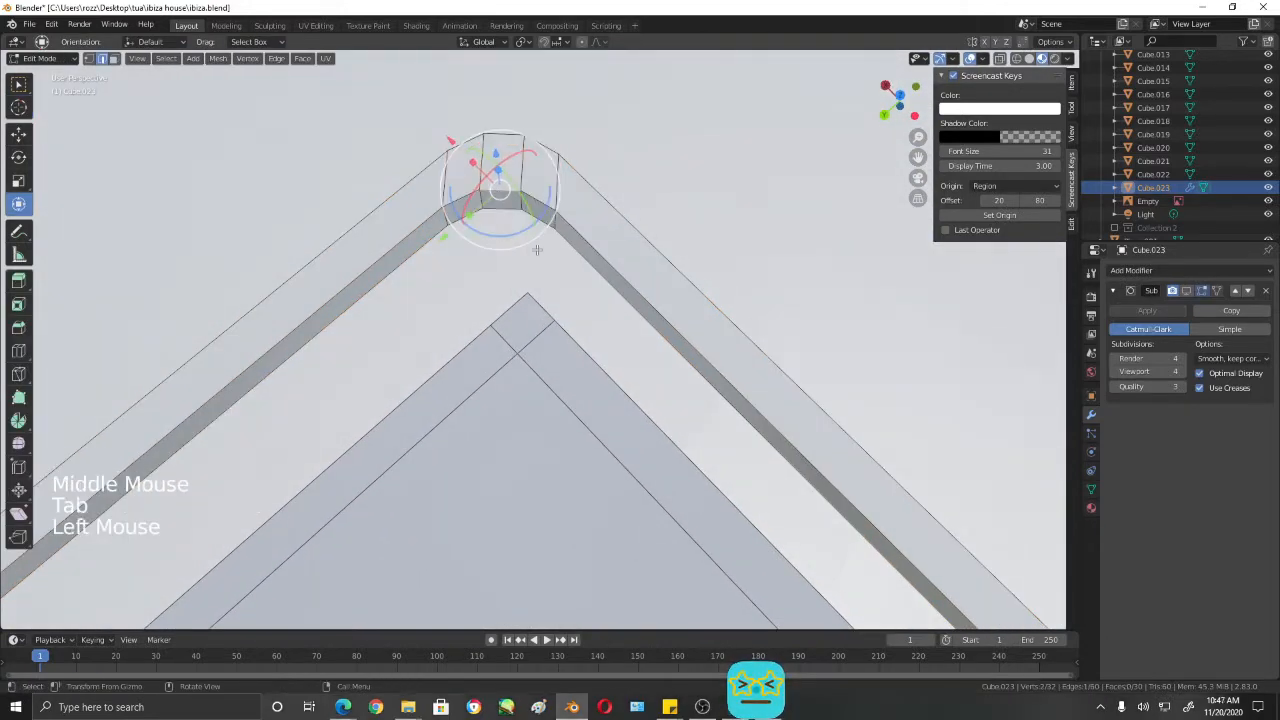
{"action": "key", "text": "3"}
{"action": "left_click", "coordinate": [497, 198]}
{"action": "middle_click_drag", "start_coordinate": [497, 198], "coordinate": [482, 270]}
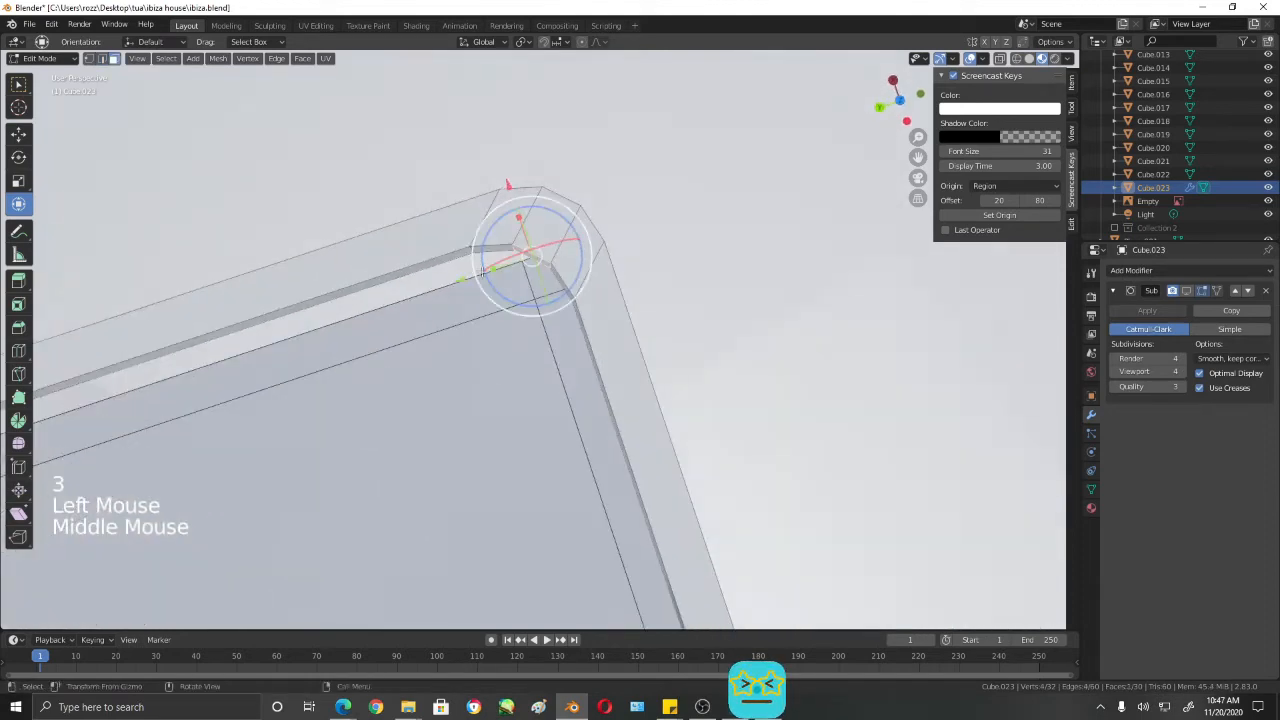
{"action": "key", "text": "KP_7"}
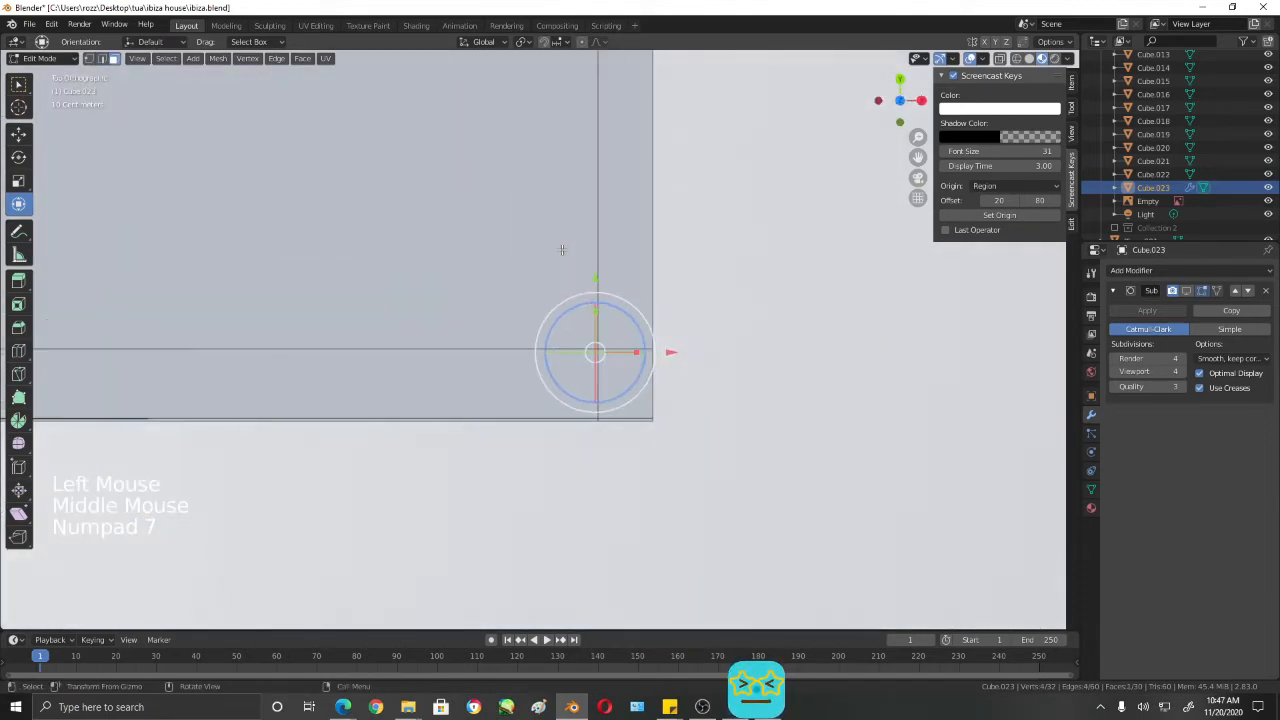
{"action": "key", "text": "shift+z"}
{"action": "scroll", "coordinate": [627, 326], "scroll_direction": "up", "scroll_amount": 4}
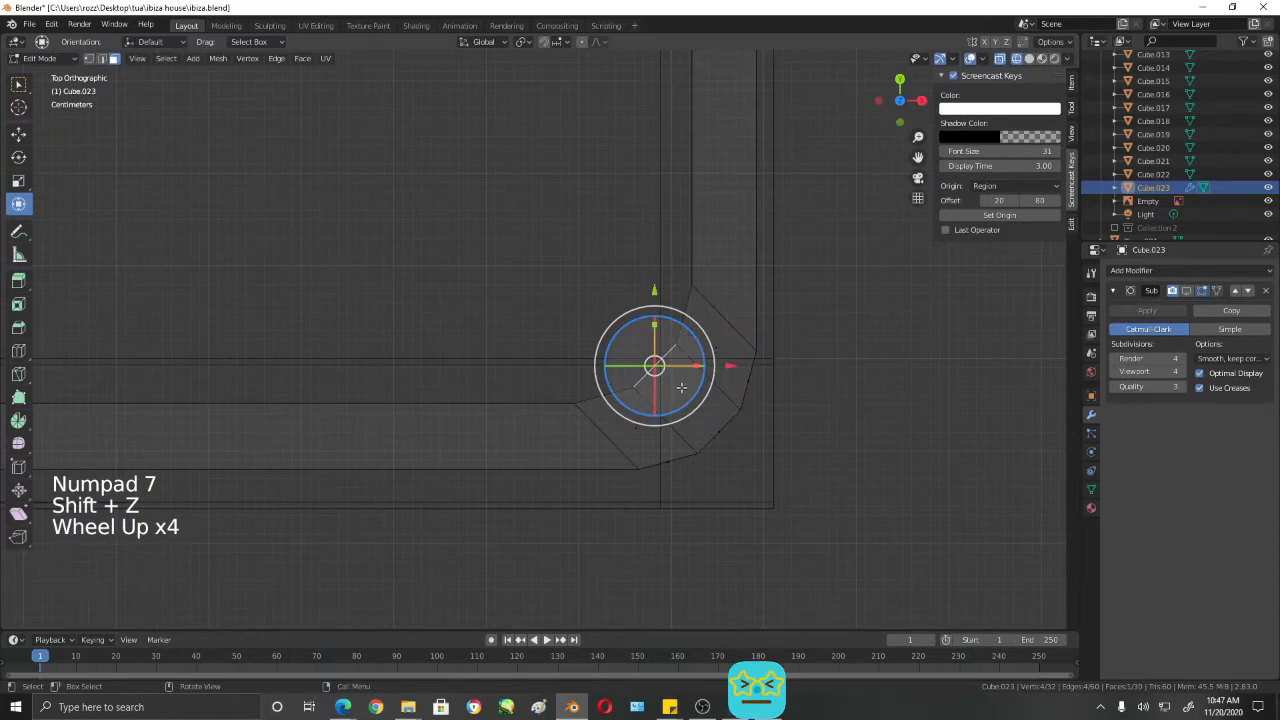
{"action": "key", "text": "g"}
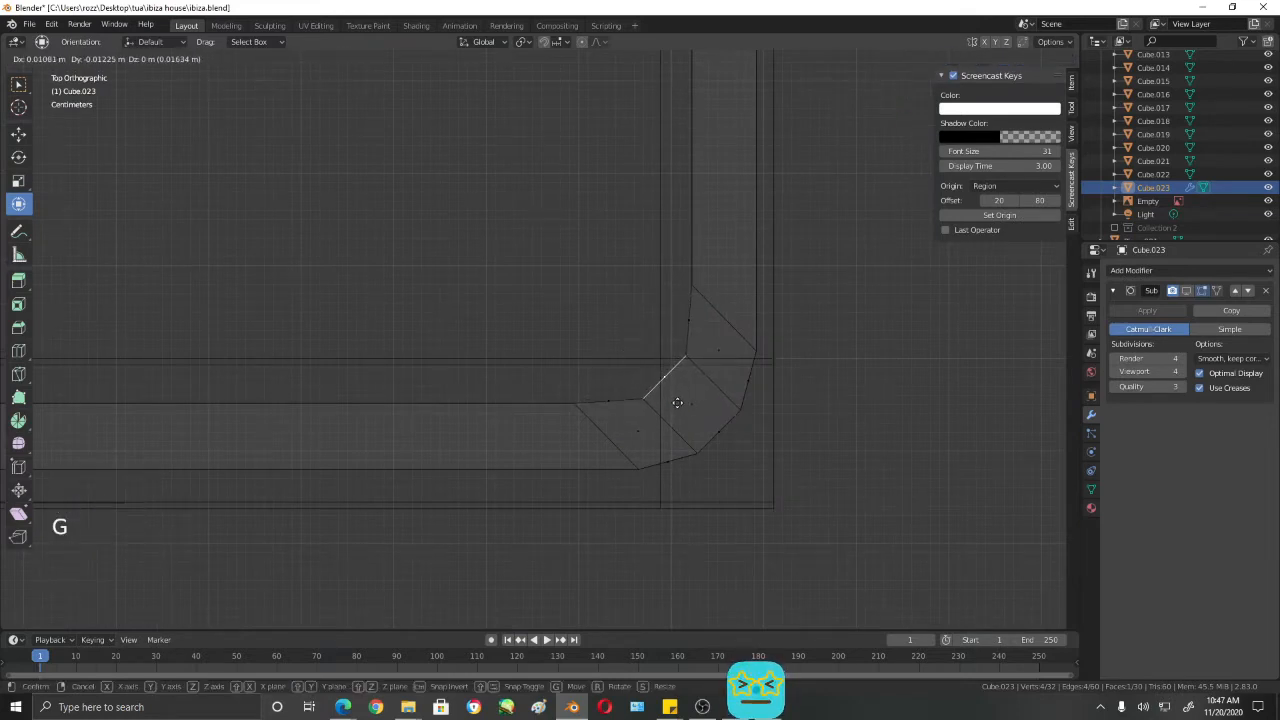
{"action": "left_click", "coordinate": [678, 403]}
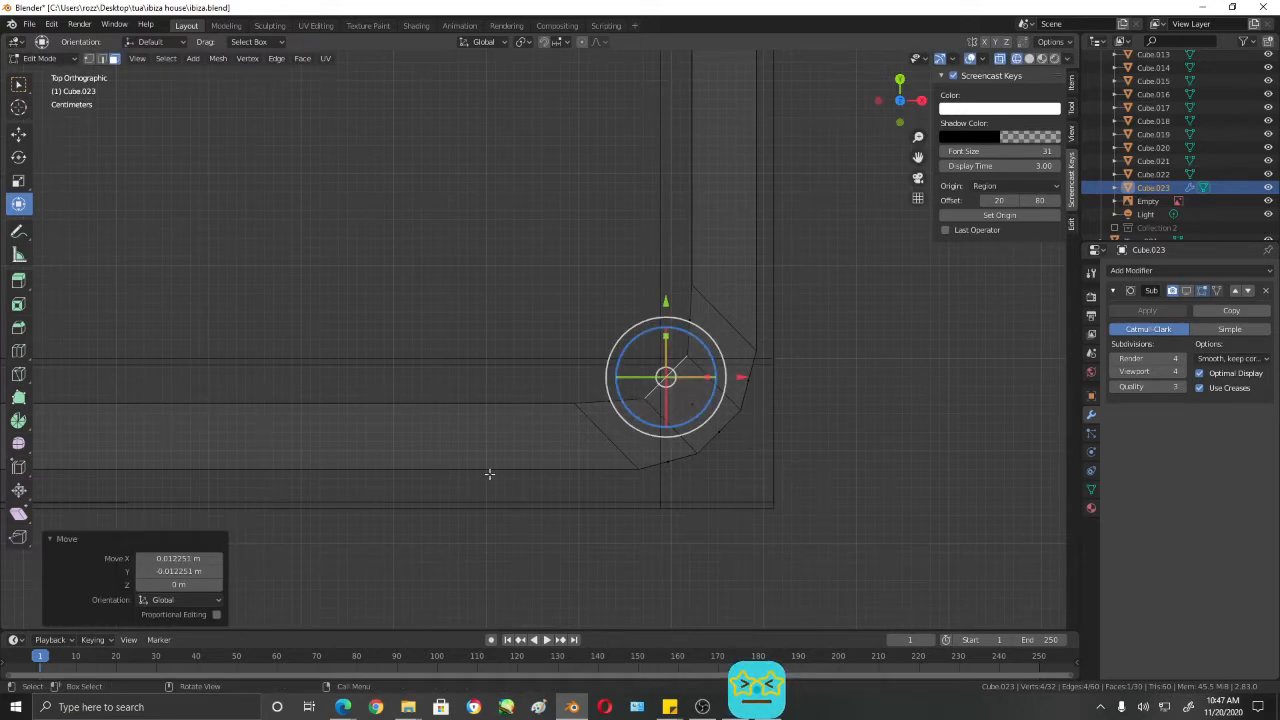
- Turn the modifier's viewport display back on, leave wireframe shading and check the smoothed rail corner
{"action": "left_click", "coordinate": [1185, 291]}
{"action": "middle_click_drag", "start_coordinate": [763, 511], "coordinate": [737, 480]}
{"action": "key", "text": "shift+z"}
{"action": "middle_click_drag", "start_coordinate": [709, 420], "coordinate": [740, 242]}
{"action": "scroll", "coordinate": [740, 242], "scroll_direction": "down", "scroll_amount": 2}
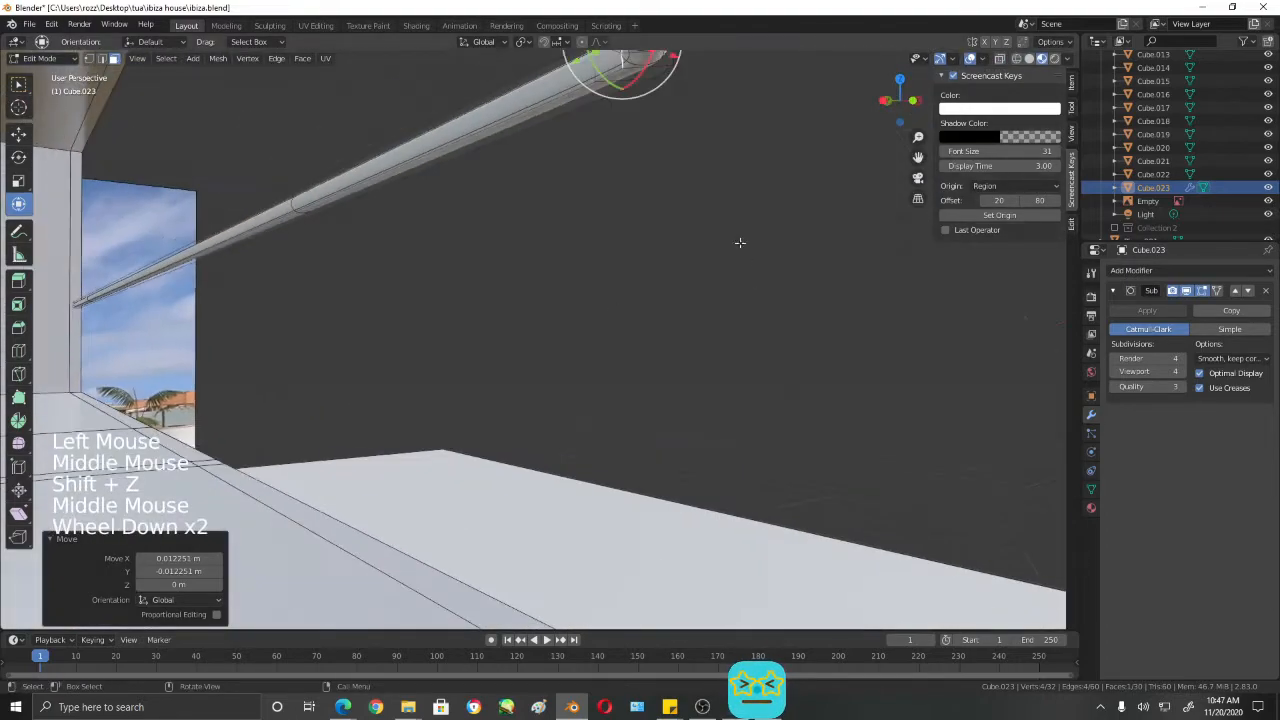
{"action": "middle_click_drag", "start_coordinate": [616, 310], "coordinate": [490, 440]}
{"action": "middle_click_drag", "start_coordinate": [557, 309], "coordinate": [677, 489], "text": "shift"}
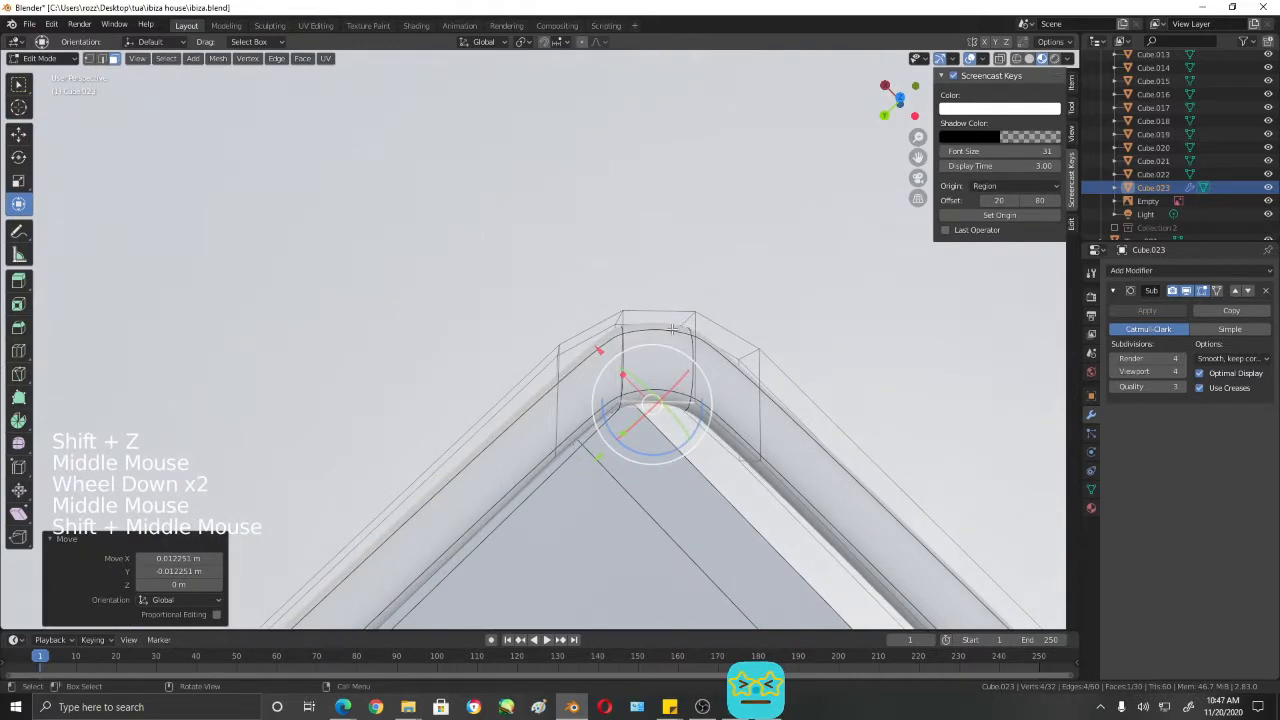
{"action": "mouse_move", "coordinate": [682, 410]}
{"action": "middle_mouse_down"}
{"action": "mouse_move", "coordinate": [677, 431]}
{"action": "mouse_move", "coordinate": [682, 410]}
{"action": "middle_mouse_up"}
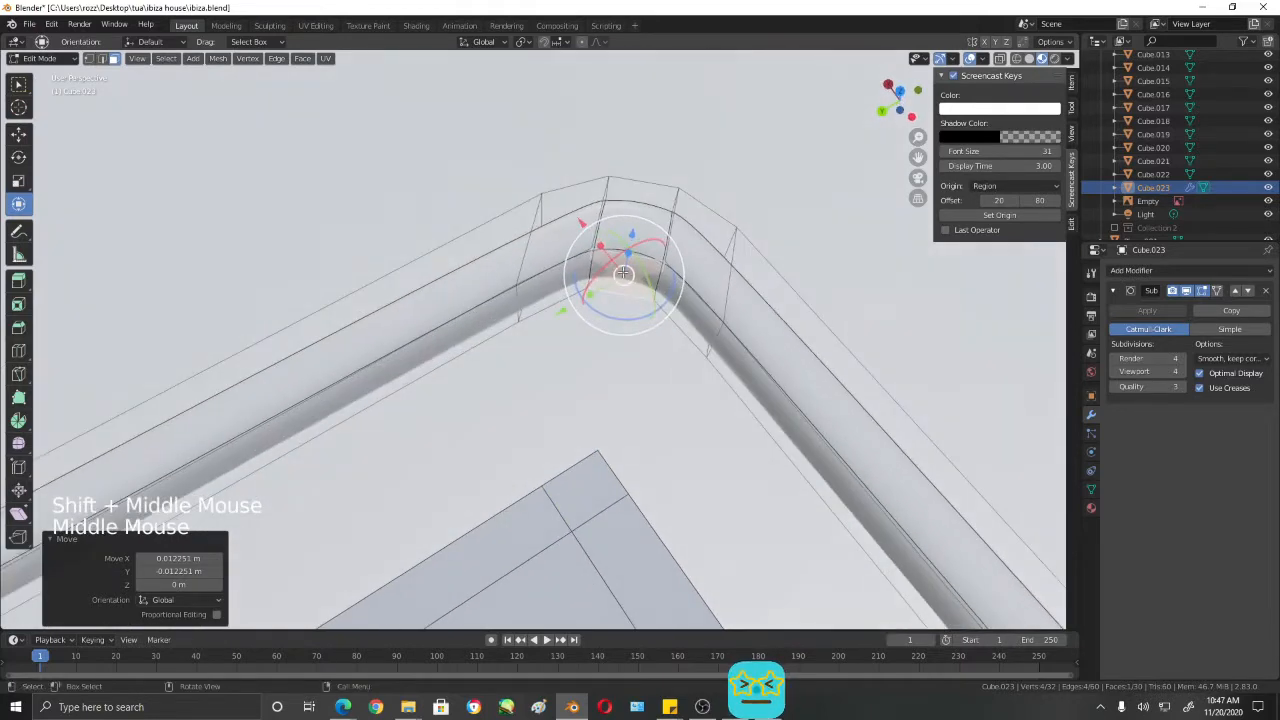
- Switch to edge selection and select the two inner vertical edges at the rail's corner
{"action": "left_click", "coordinate": [686, 312]}
{"action": "key", "text": "2"}
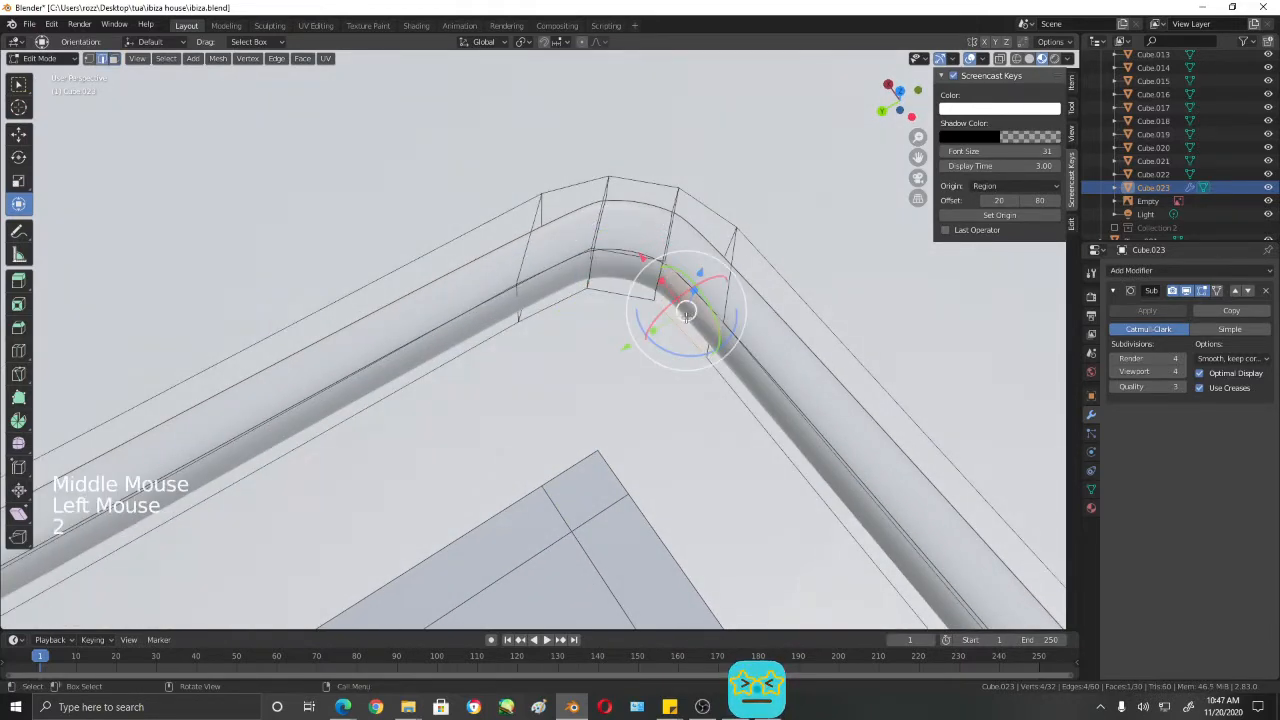
{"action": "left_click", "coordinate": [590, 268]}
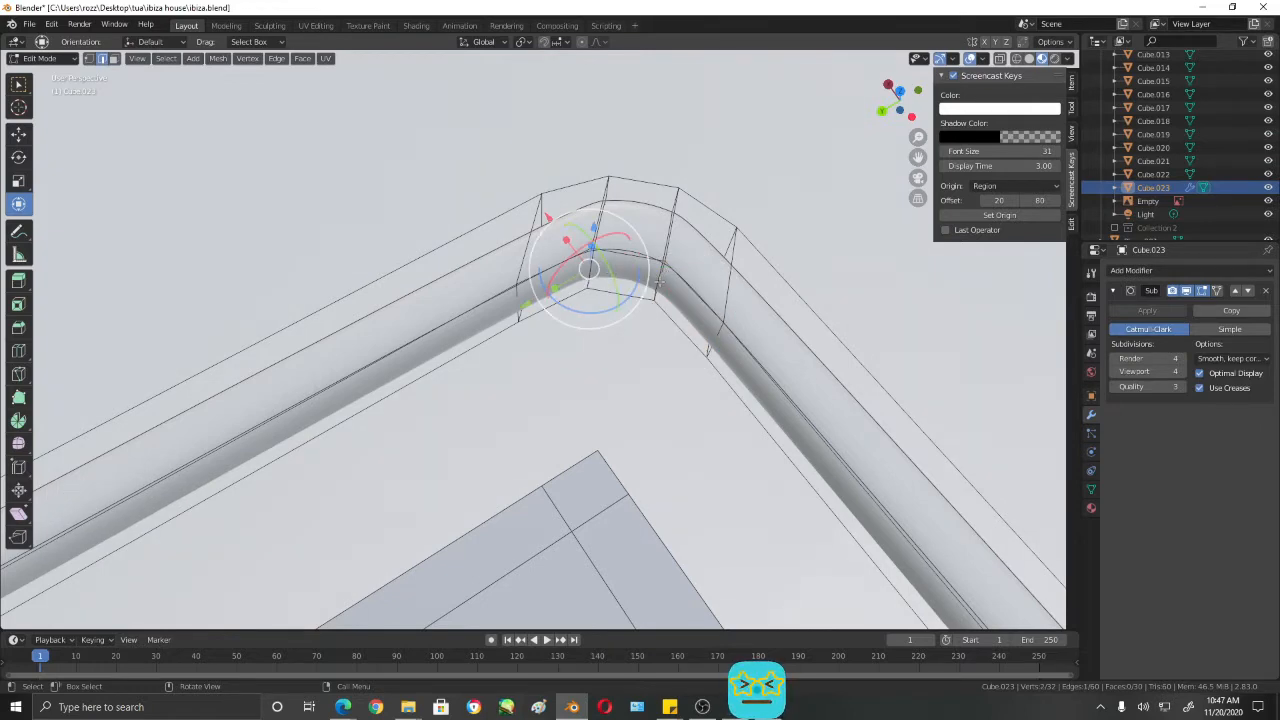
{"action": "left_click", "coordinate": [658, 283], "text": "shift"}
{"action": "middle_click_drag", "start_coordinate": [717, 376], "coordinate": [649, 327]}
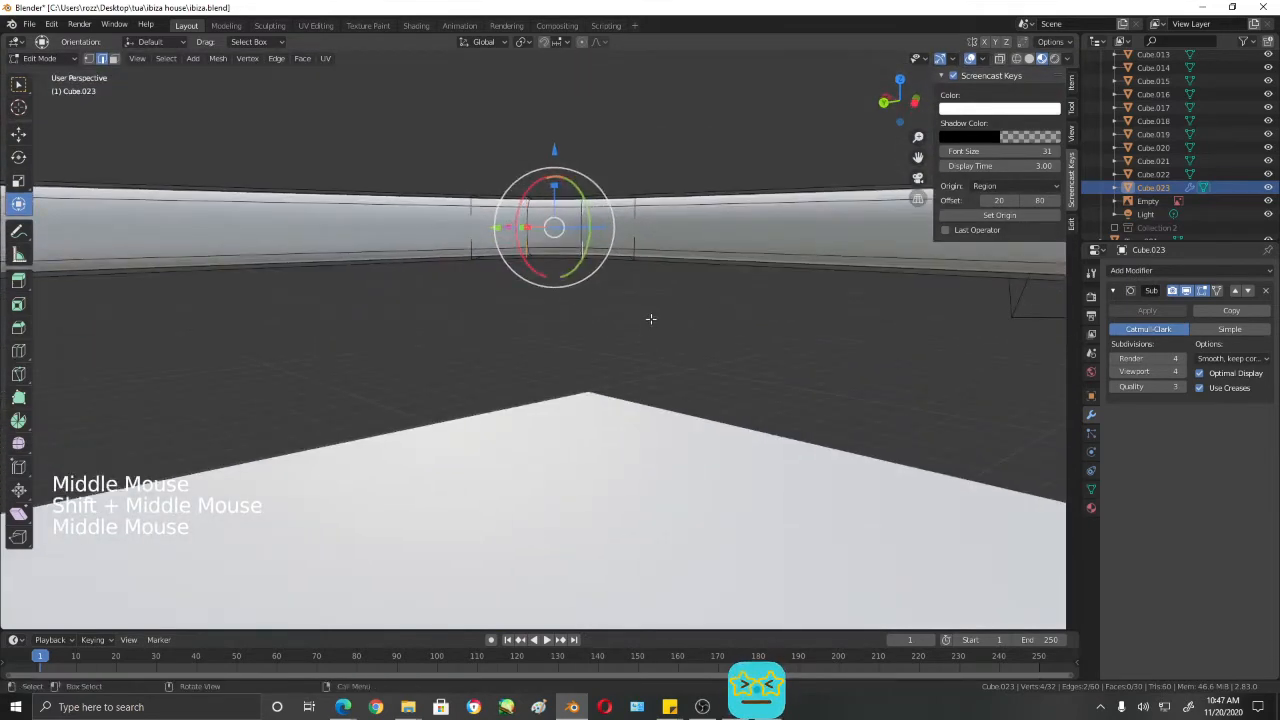
- Select only one inner vertical edge of the corner and move it about -0.003 m along X and -0.012 m along Y in top wireframe view
{"action": "left_click", "coordinate": [665, 240]}
{"action": "left_click", "coordinate": [665, 240]}
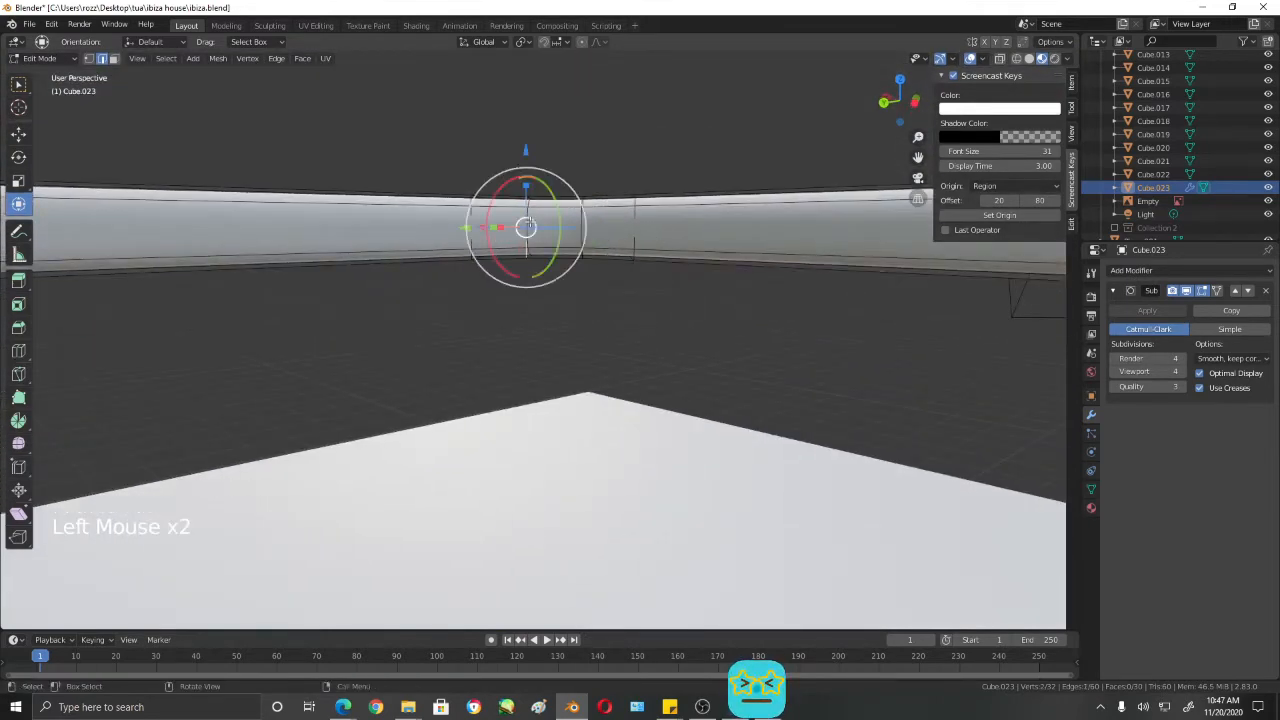
{"action": "middle_click_drag", "start_coordinate": [665, 240], "coordinate": [635, 430]}
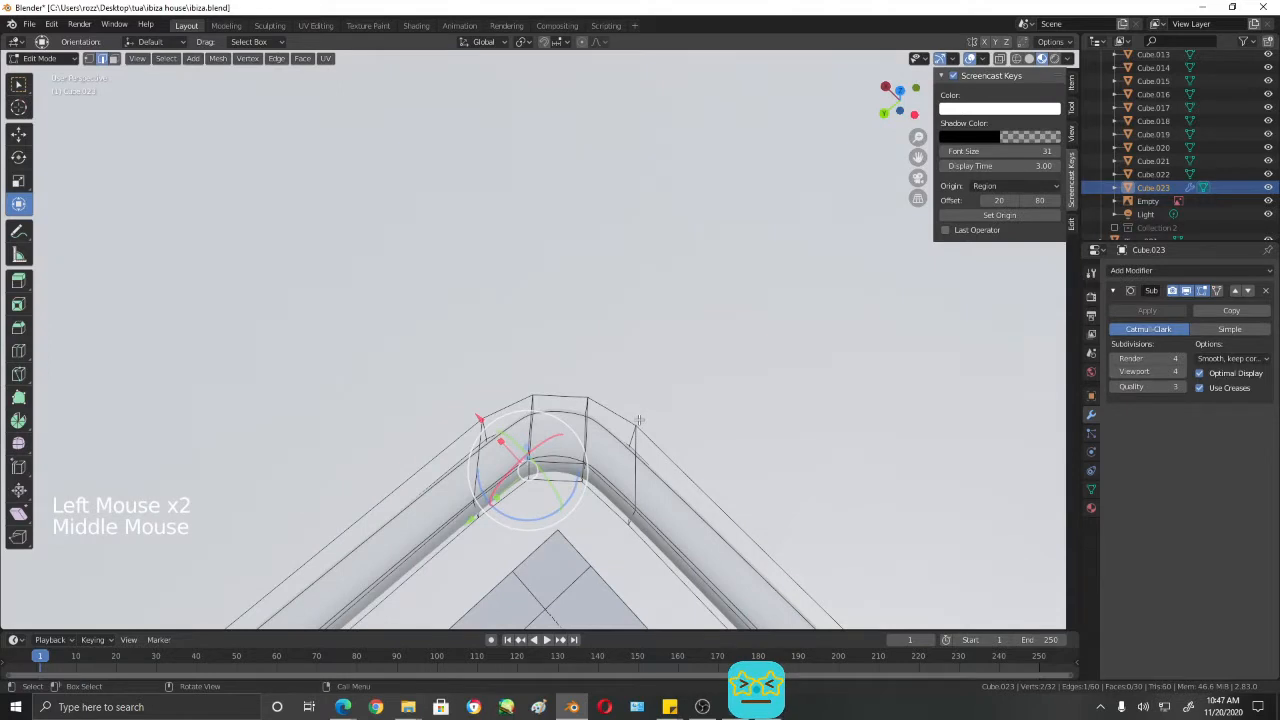
{"action": "key", "text": "KP_7"}
{"action": "key", "text": "shift+z"}
{"action": "scroll", "coordinate": [434, 254], "scroll_direction": "up", "scroll_amount": 4}
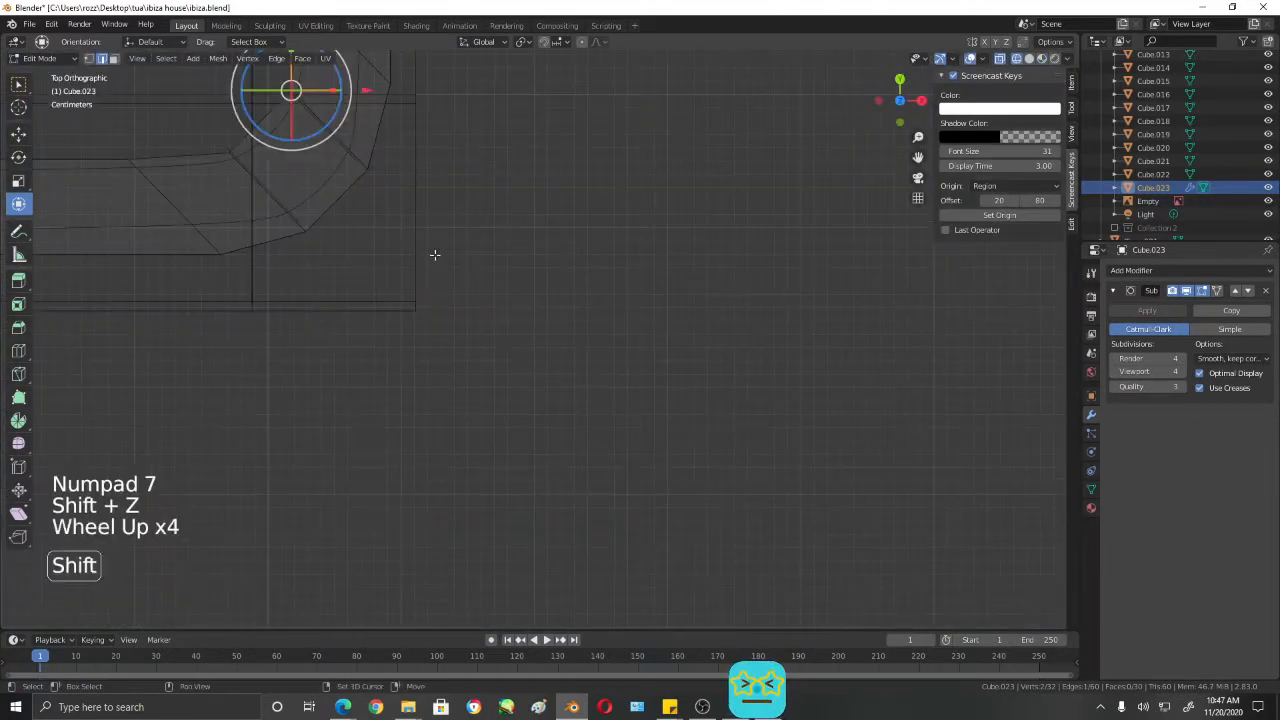
{"action": "middle_click_drag", "start_coordinate": [434, 254], "coordinate": [785, 454], "text": "shift"}
{"action": "key", "text": "g"}
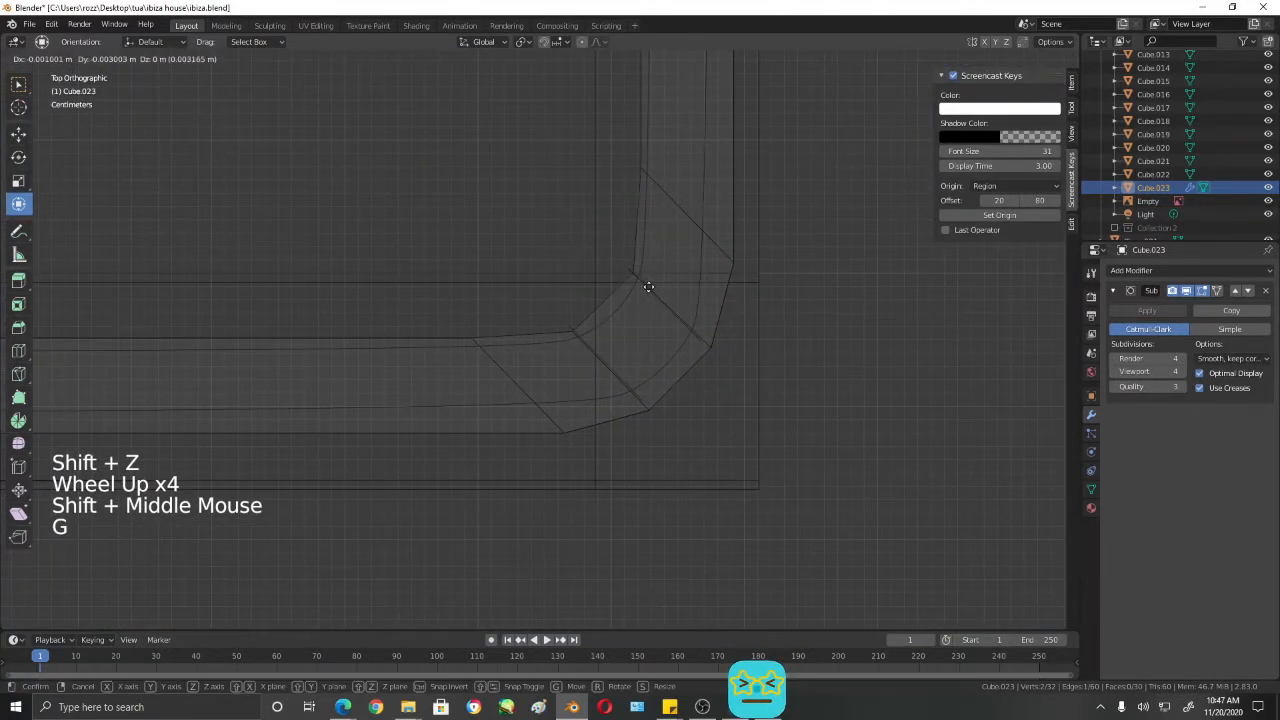
{"action": "left_click", "coordinate": [646, 296]}
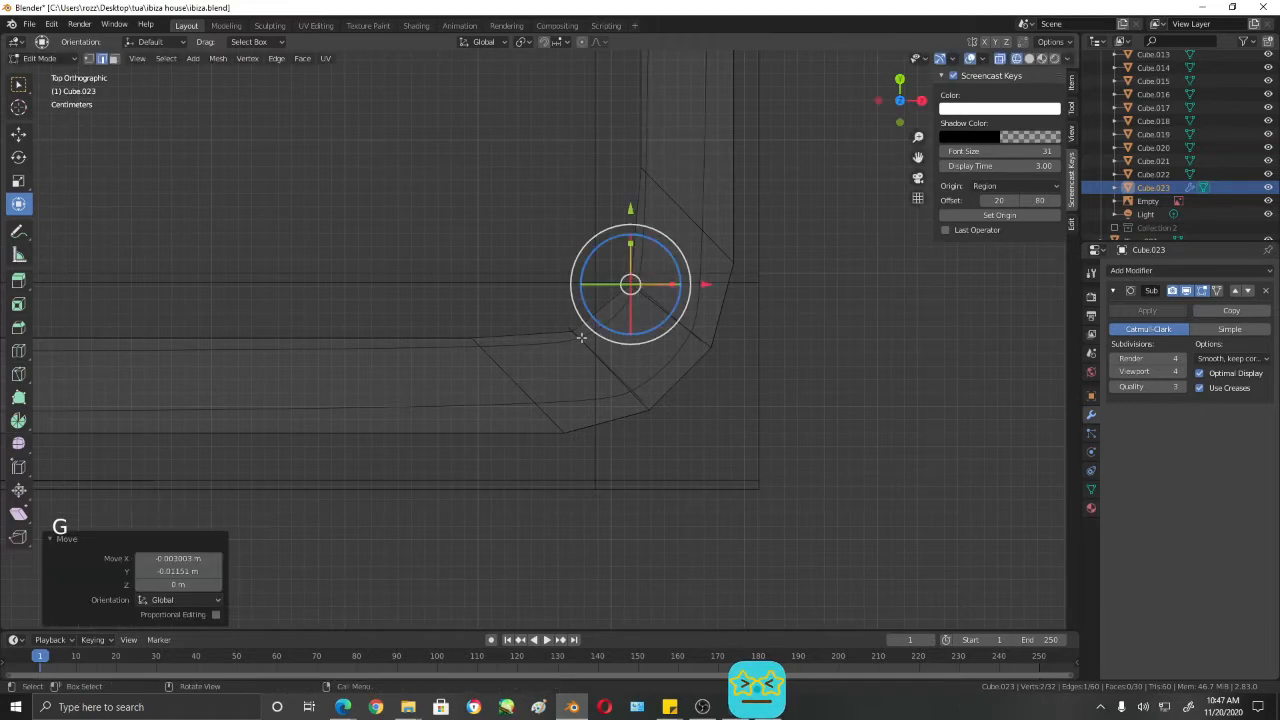
- Select the corner's other inner vertical edge and move it about 0.008 m along X and 0.001 m along Y in top view
{"action": "middle_click_drag", "start_coordinate": [581, 338], "coordinate": [526, 218]}
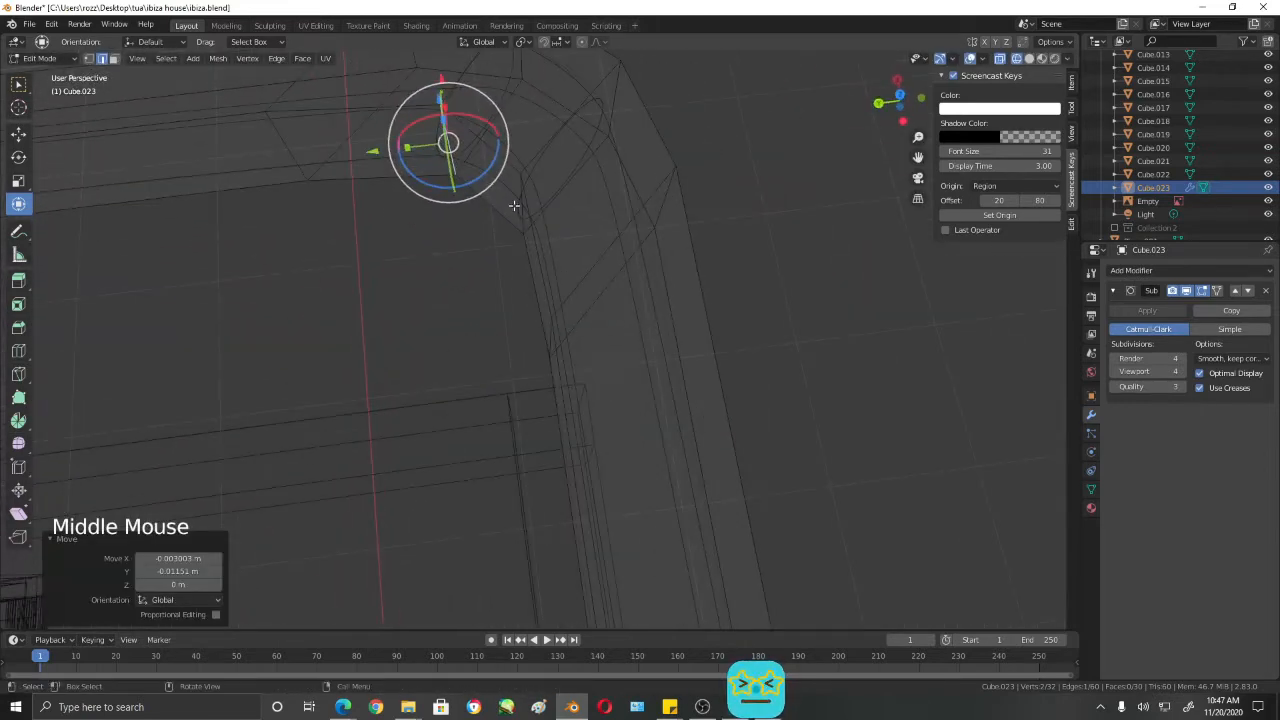
{"action": "left_click", "coordinate": [515, 206]}
{"action": "key", "text": "KP_7"}
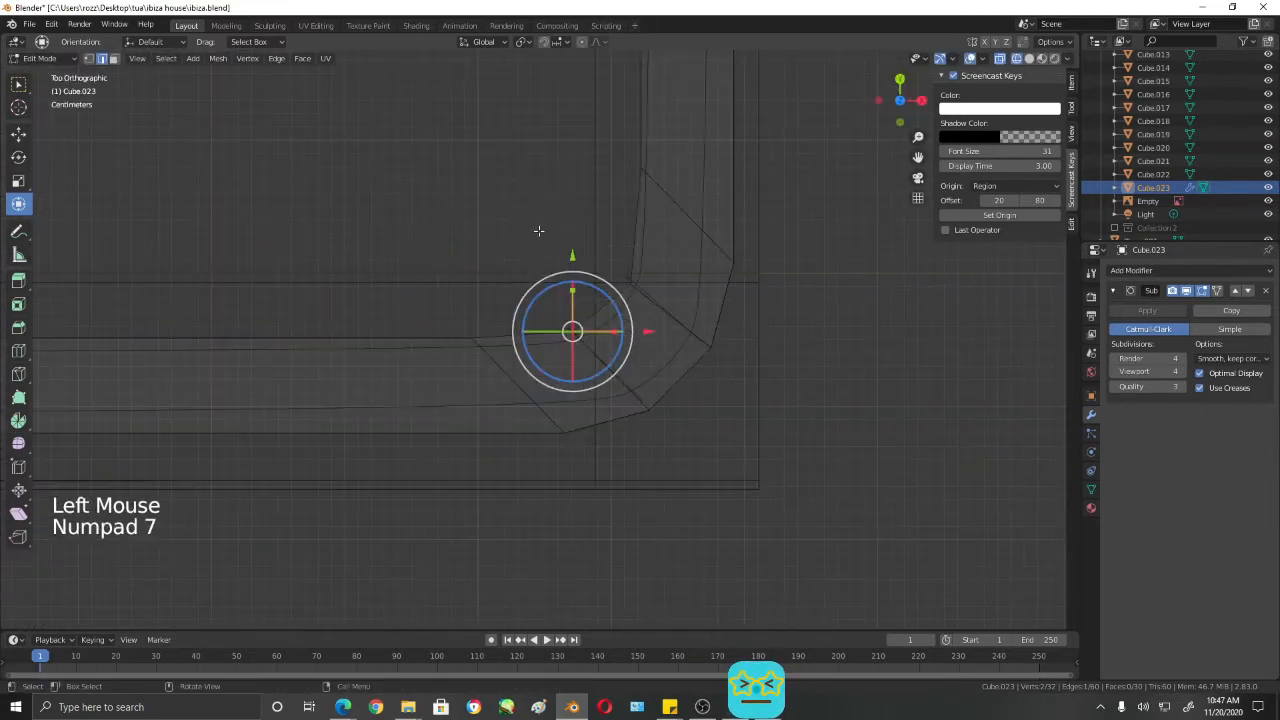
{"action": "scroll", "coordinate": [669, 426], "scroll_direction": "up", "scroll_amount": 3}
{"action": "key", "text": "g"}
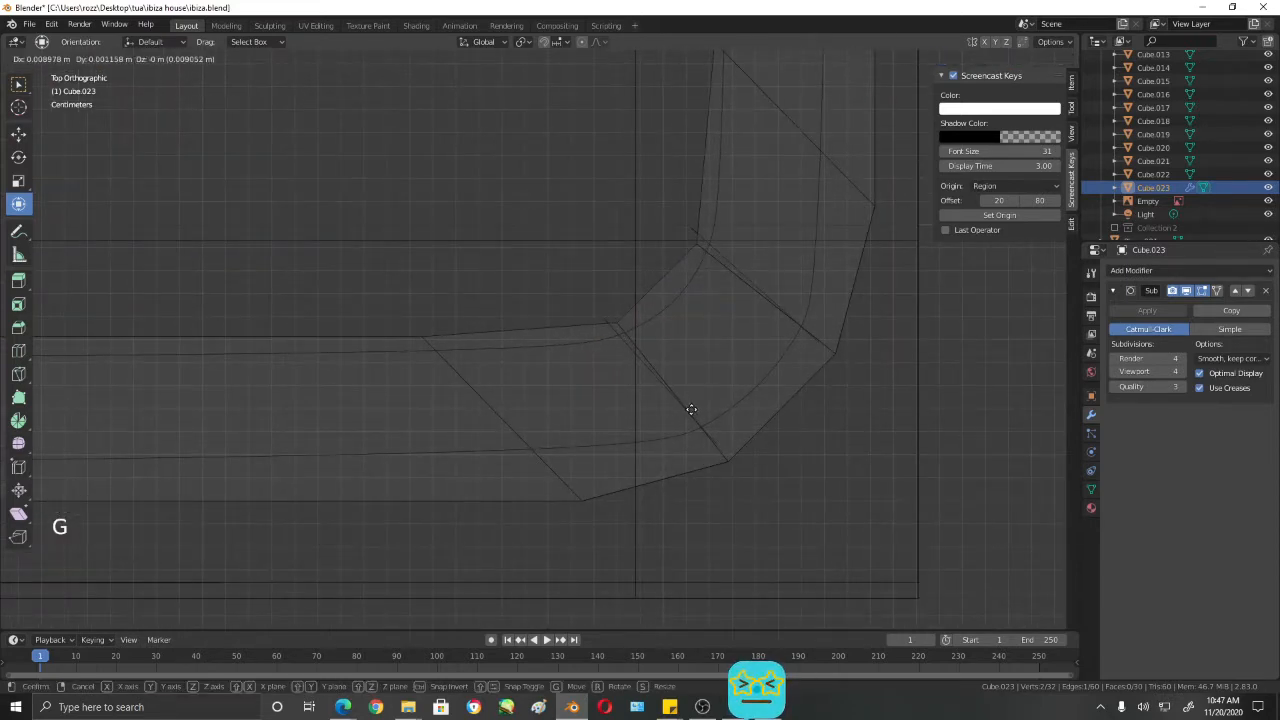
{"action": "left_click", "coordinate": [689, 409]}
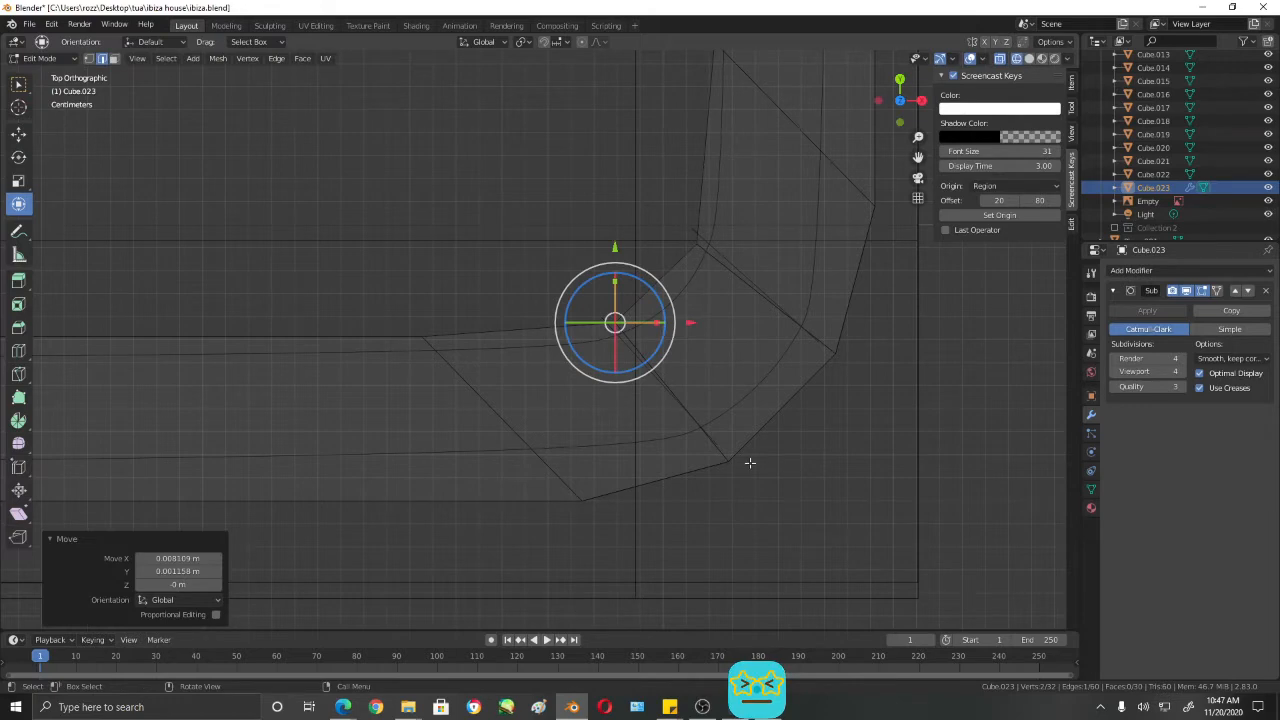
- Check the shaded corner, select only its middle outer face in face mode and show it in top wireframe view
{"action": "scroll", "coordinate": [790, 440], "scroll_direction": "down", "scroll_amount": 3}
{"action": "key", "text": "shift+z"}
{"action": "mouse_move", "coordinate": [783, 443]}
{"action": "middle_mouse_down"}
{"action": "mouse_move", "coordinate": [757, 360]}
{"action": "mouse_move", "coordinate": [605, 288]}
{"action": "mouse_move", "coordinate": [689, 303]}
{"action": "mouse_move", "coordinate": [720, 260]}
{"action": "mouse_move", "coordinate": [766, 260]}
{"action": "mouse_move", "coordinate": [674, 280]}
{"action": "mouse_move", "coordinate": [678, 377]}
{"action": "mouse_move", "coordinate": [490, 250]}
{"action": "mouse_move", "coordinate": [687, 236]}
{"action": "mouse_move", "coordinate": [725, 218]}
{"action": "mouse_move", "coordinate": [796, 265]}
{"action": "mouse_move", "coordinate": [392, 213]}
{"action": "mouse_move", "coordinate": [812, 341]}
{"action": "middle_mouse_up"}
{"action": "scroll", "coordinate": [689, 303], "scroll_direction": "down", "scroll_amount": 3}
{"action": "scroll", "coordinate": [490, 250], "scroll_direction": "up", "scroll_amount": 3}
{"action": "scroll", "coordinate": [796, 265], "scroll_direction": "up", "scroll_amount": 1}
{"action": "key", "text": "3"}
{"action": "left_click", "coordinate": [392, 213]}
{"action": "scroll", "coordinate": [812, 341], "scroll_direction": "down", "scroll_amount": 2}
{"action": "key", "text": "KP_7"}
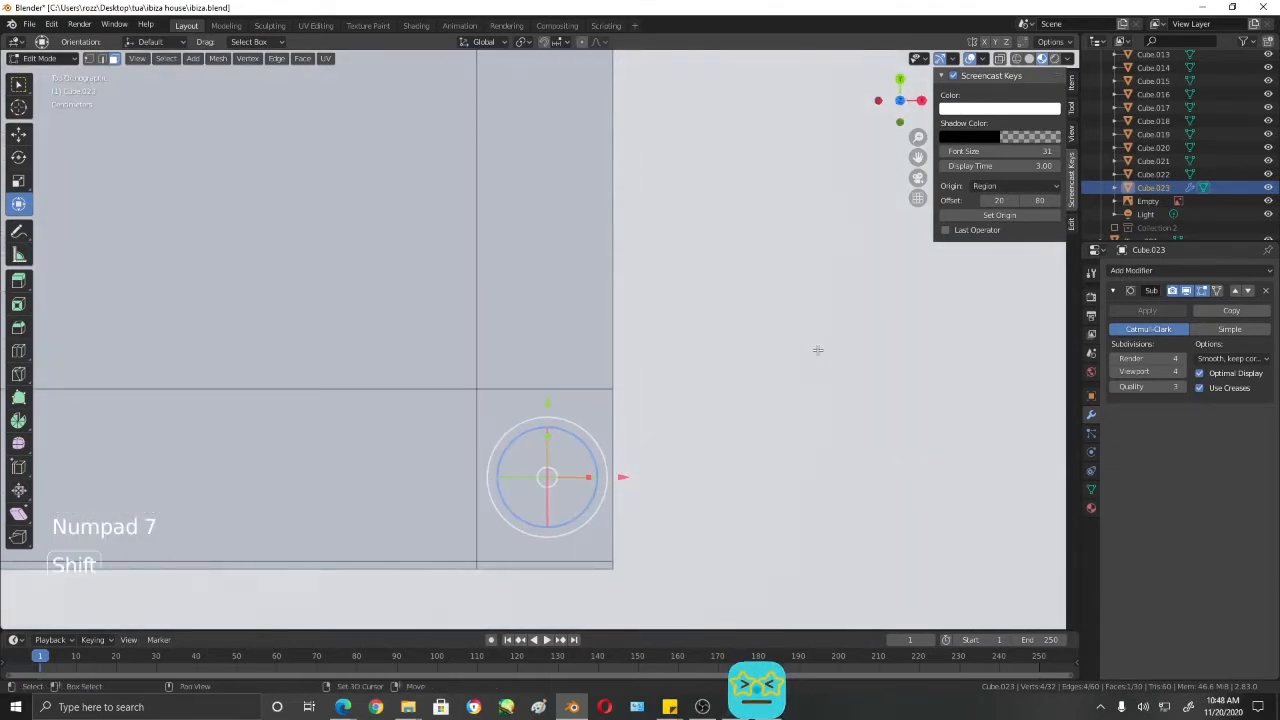
{"action": "key", "text": "shift+z"}
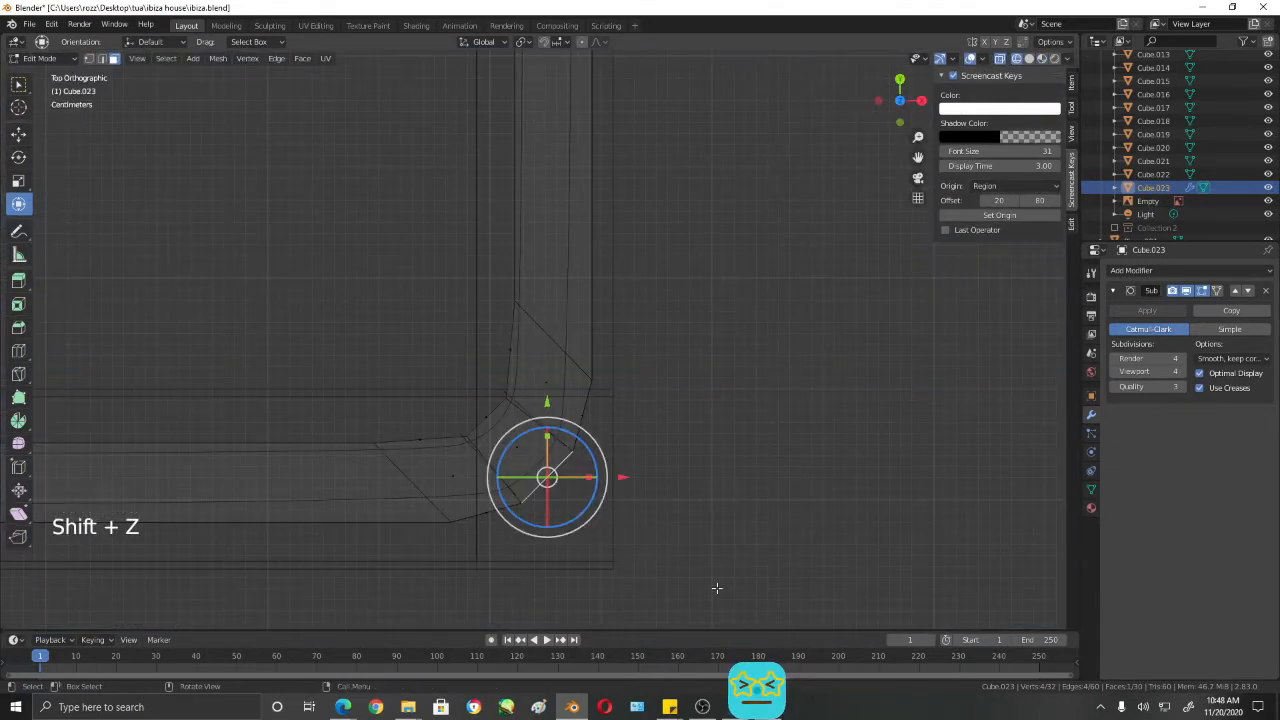
- Try to move the corner's outer face about -0.002 m along X and 0.005 m along Y
{"action": "key", "text": "g"}
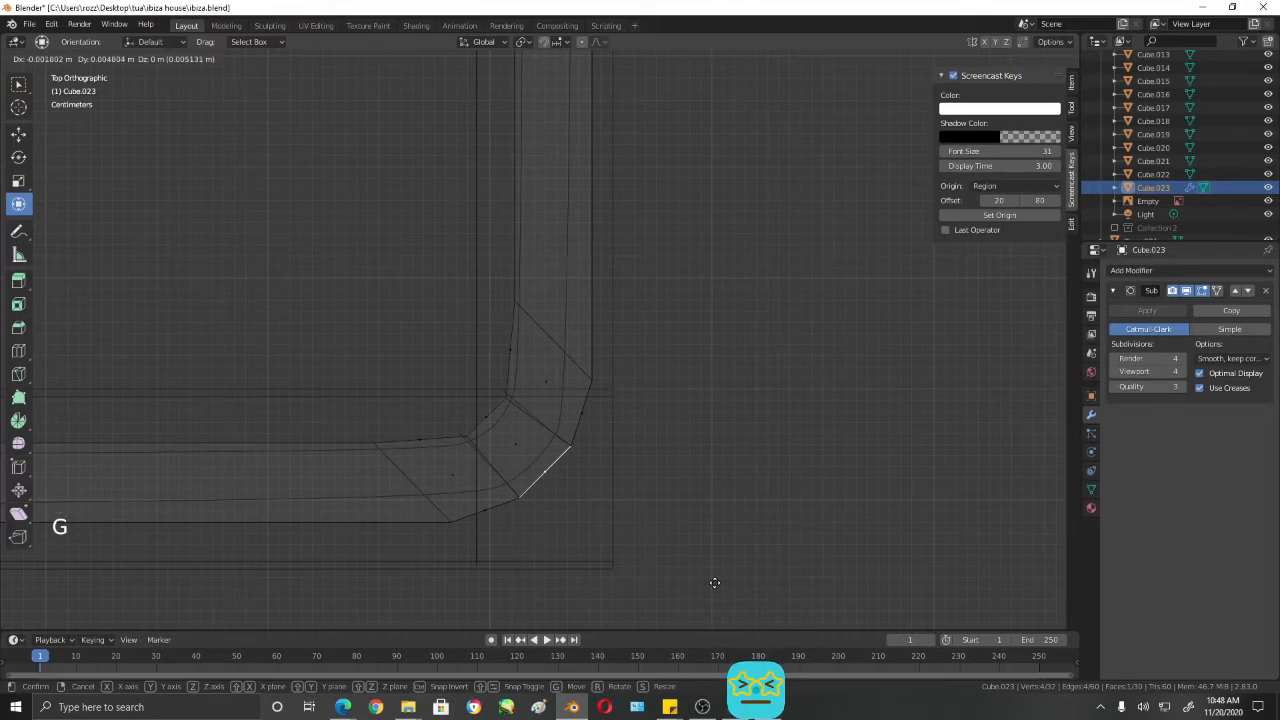
{"action": "left_click", "coordinate": [714, 583]}
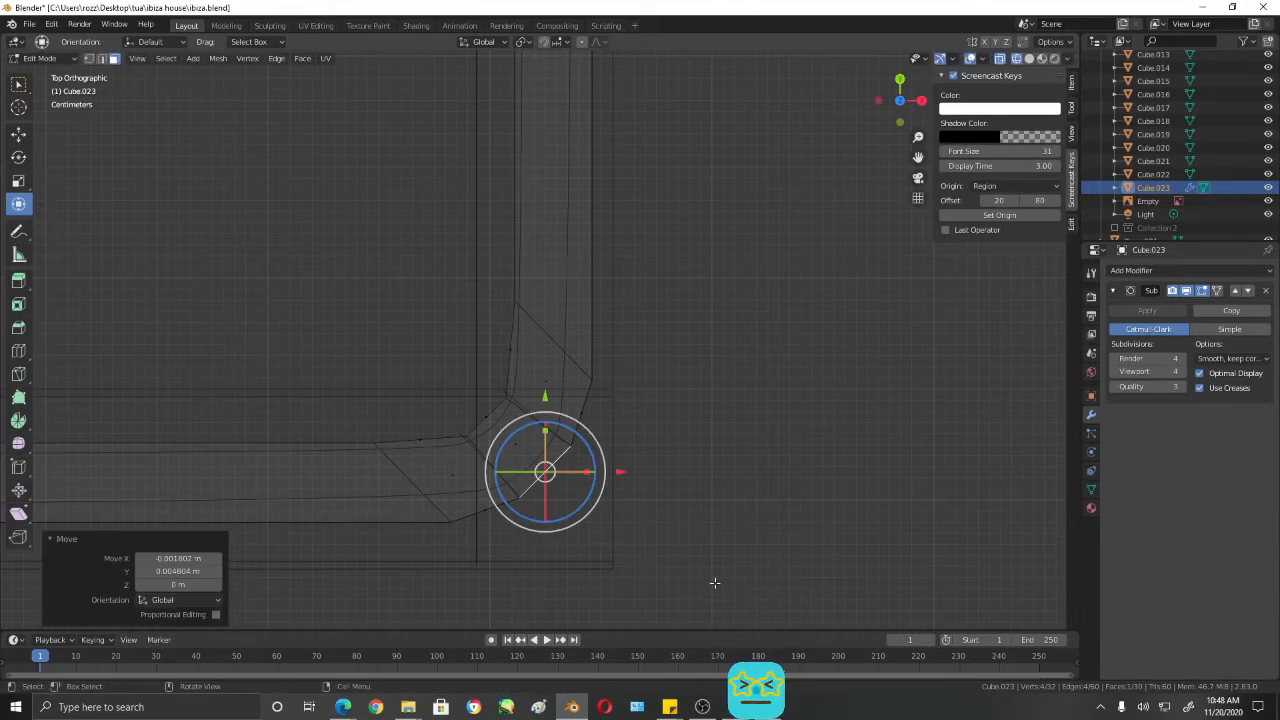
{"action": "key", "text": "ctrl+z"}
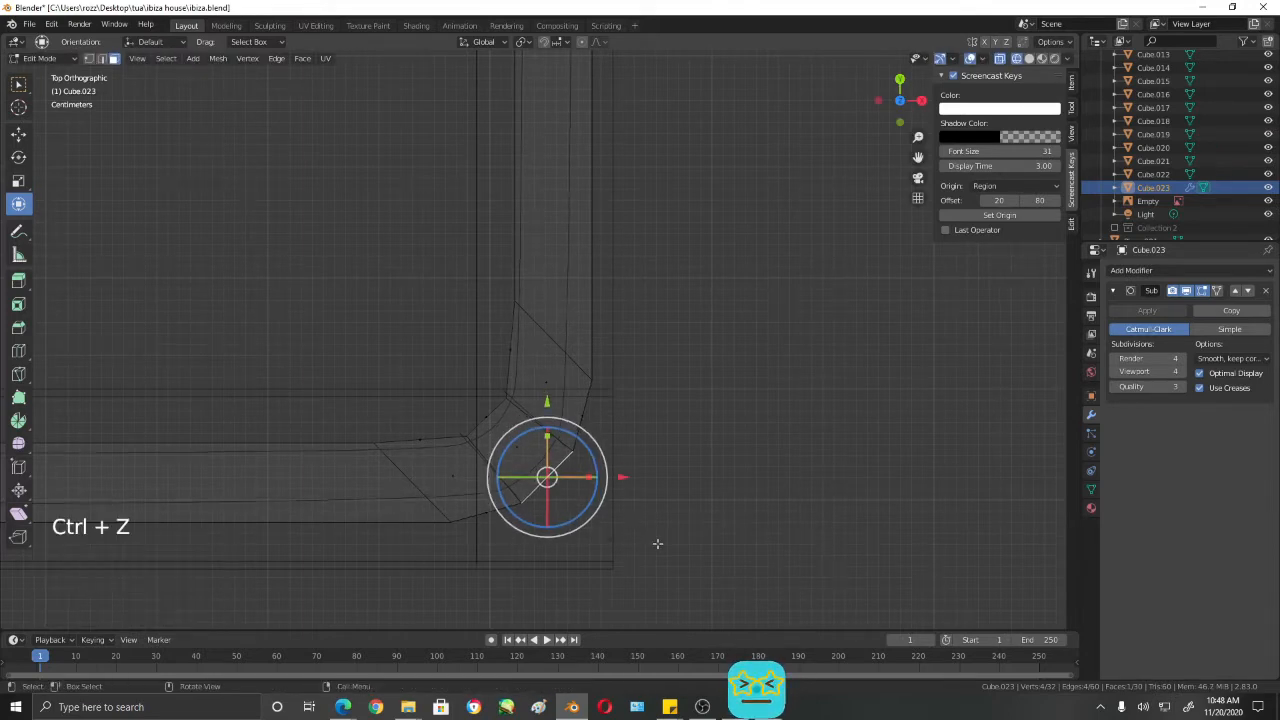
- Reposition the corner's middle outer face freehand in top view and return to Object Mode with shaded display
{"action": "key", "text": "g"}
{"action": "left_click", "coordinate": [655, 543]}
{"action": "scroll", "coordinate": [655, 543], "scroll_direction": "down", "scroll_amount": 3}
{"action": "mouse_move", "coordinate": [656, 542]}
{"action": "middle_mouse_down"}
{"action": "mouse_move", "coordinate": [674, 449]}
{"action": "mouse_move", "coordinate": [634, 386]}
{"action": "mouse_move", "coordinate": [634, 276]}
{"action": "mouse_move", "coordinate": [651, 534]}
{"action": "mouse_move", "coordinate": [527, 489]}
{"action": "middle_mouse_up"}
{"action": "key", "text": "shift+z"}
{"action": "key", "text": "Tab"}
{"action": "scroll", "coordinate": [527, 489], "scroll_direction": "up", "scroll_amount": 1}
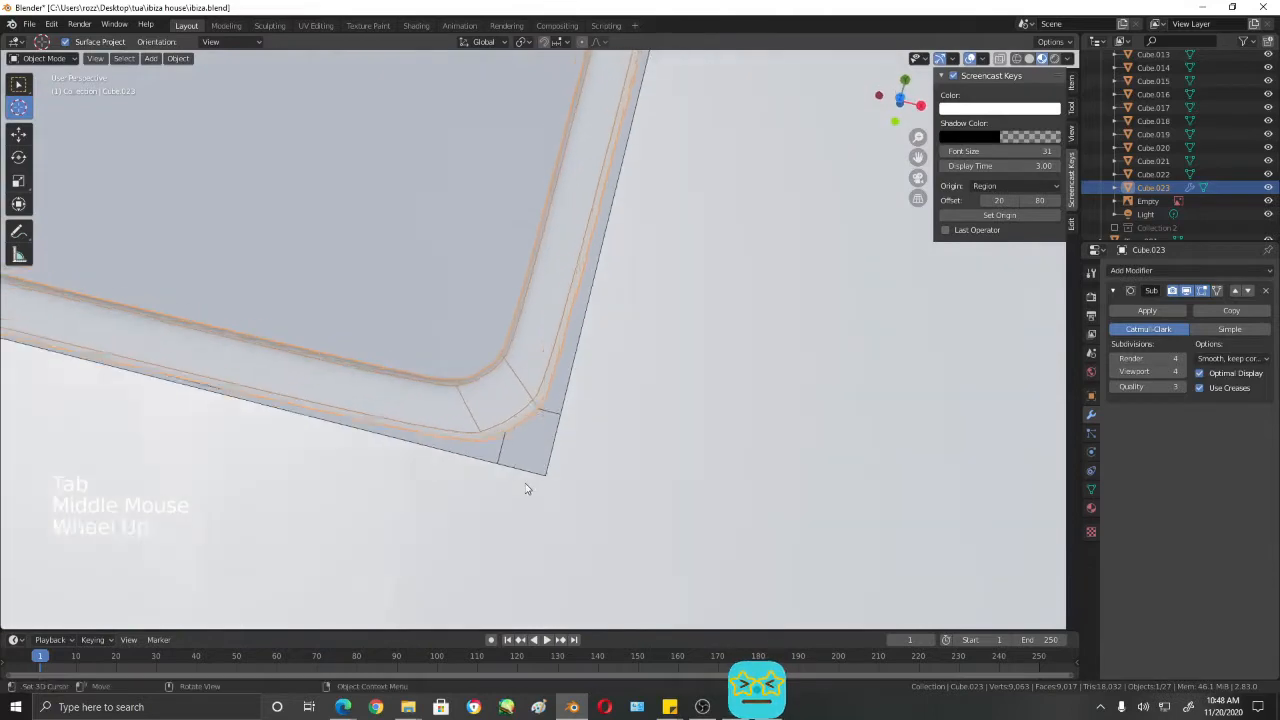
- Examine the smoothed rail corner in Edit Mode and the whole top rail in Object Mode from several angles
{"action": "key", "text": "shift+z"}
{"action": "key", "text": "shift+z"}
{"action": "key", "text": "Tab"}
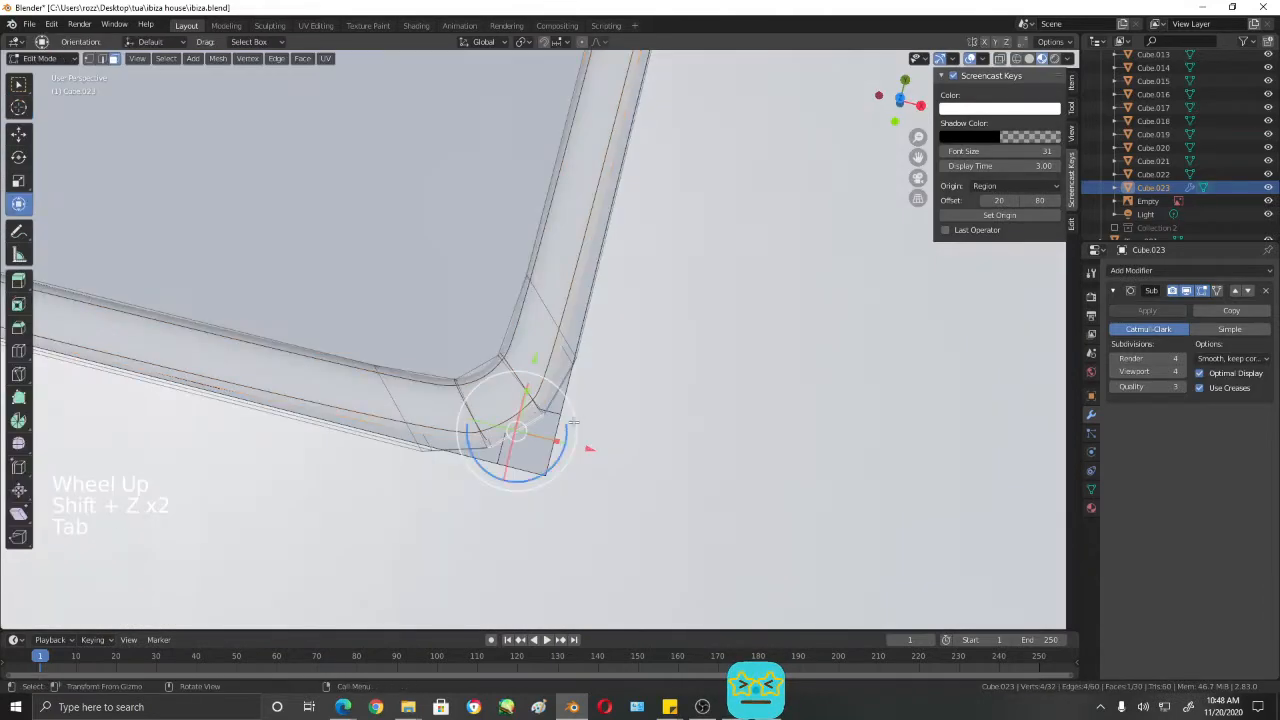
{"action": "middle_click_drag", "start_coordinate": [573, 422], "coordinate": [670, 334]}
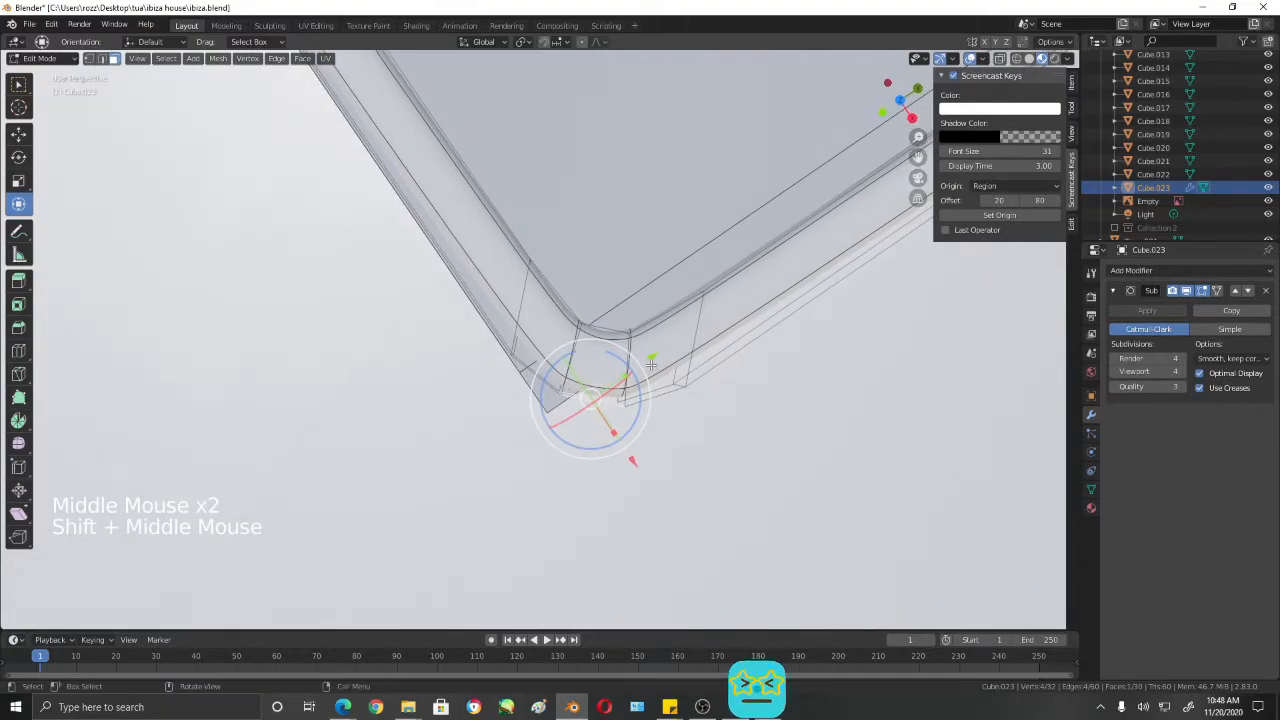
{"action": "scroll", "coordinate": [680, 391], "scroll_direction": "down", "scroll_amount": 2}
{"action": "middle_click_drag", "start_coordinate": [680, 391], "coordinate": [759, 315]}
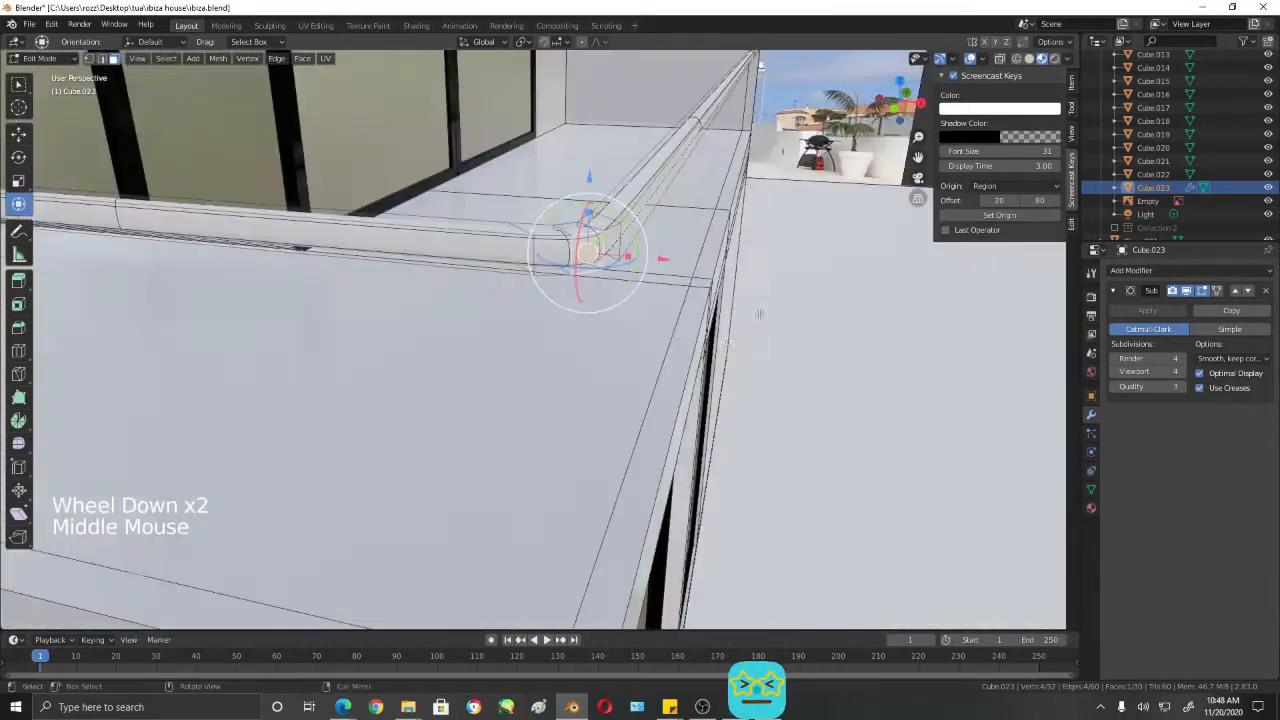
{"action": "key", "text": "Tab"}
{"action": "scroll", "coordinate": [682, 347], "scroll_direction": "down", "scroll_amount": 2}
{"action": "middle_click_drag", "start_coordinate": [682, 347], "coordinate": [626, 304]}
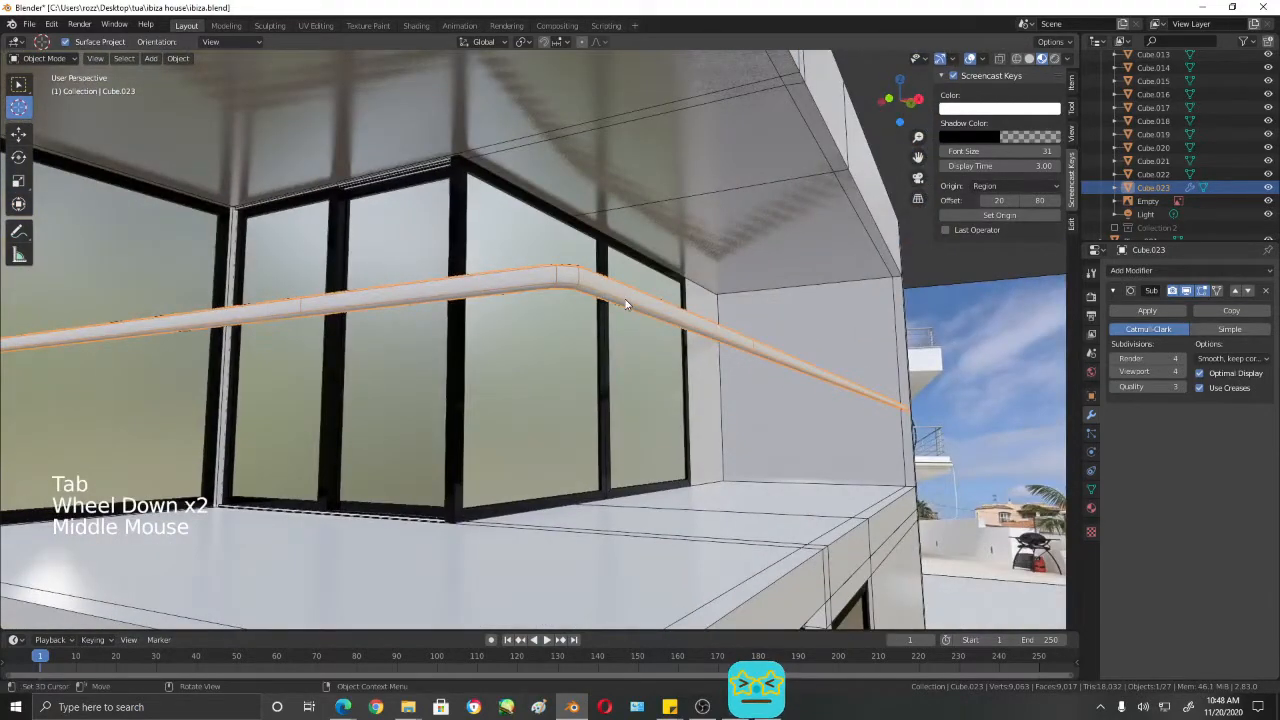
- Examine the railing's lower bars and posts in the reference photo in front wireframe view
{"action": "key", "text": "KP_1"}
{"action": "key", "text": "shift+z"}
{"action": "scroll", "coordinate": [571, 441], "scroll_direction": "down", "scroll_amount": 2}
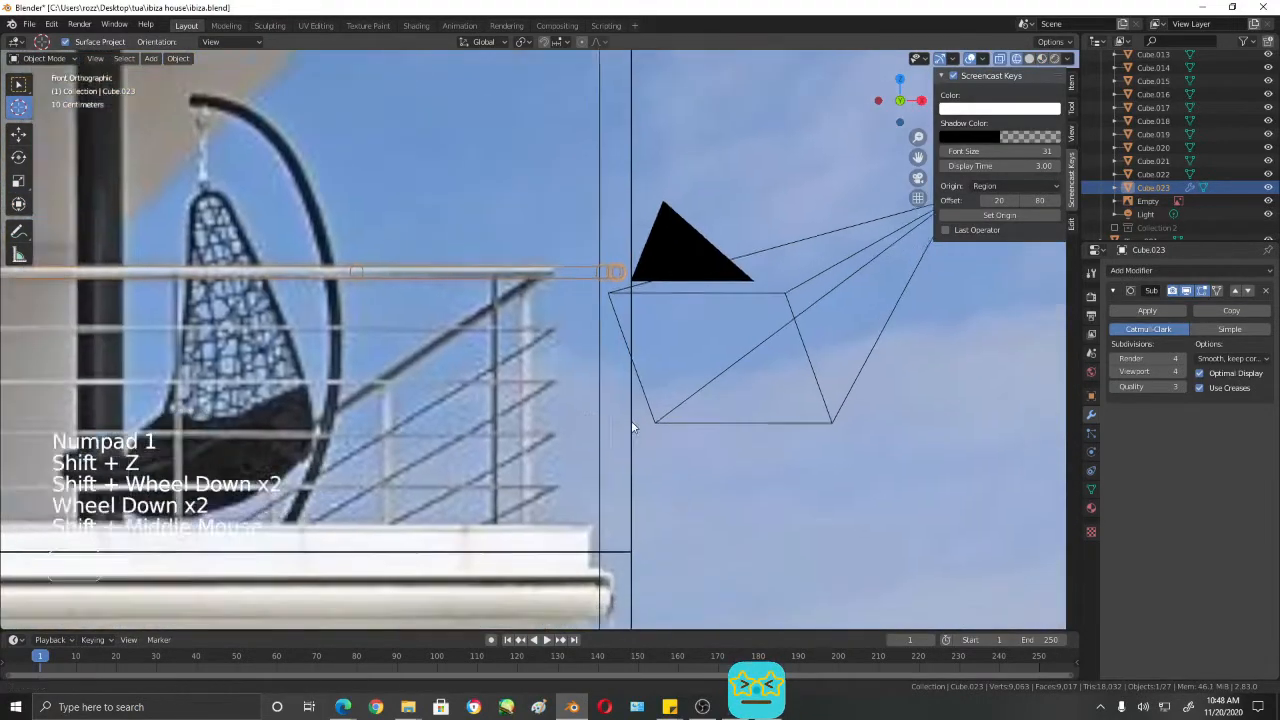
{"action": "middle_click_drag", "start_coordinate": [631, 420], "coordinate": [890, 407], "text": "shift"}
{"action": "middle_click_drag", "start_coordinate": [478, 423], "coordinate": [587, 409], "text": "shift"}
{"action": "scroll", "coordinate": [952, 391], "scroll_direction": "down", "scroll_amount": 3}
{"action": "scroll", "coordinate": [759, 303], "scroll_direction": "down", "scroll_amount": 2}
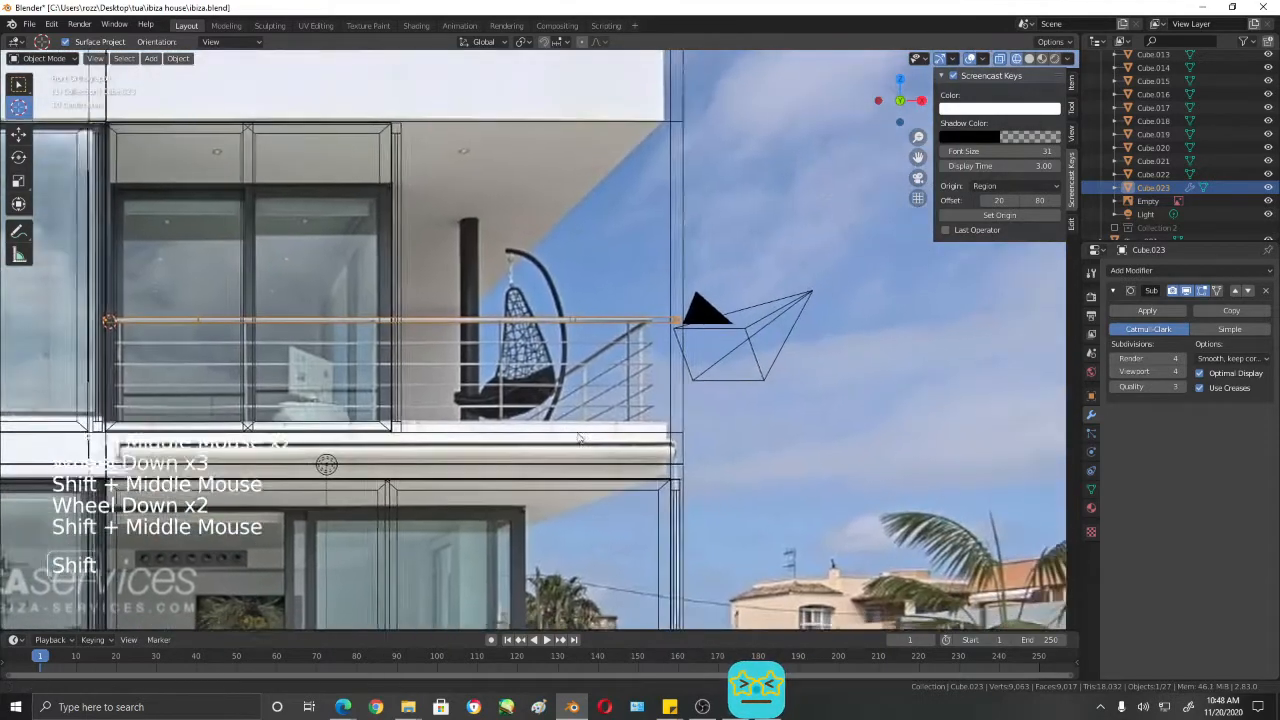
{"action": "scroll", "coordinate": [689, 424], "scroll_direction": "up", "scroll_amount": 4}
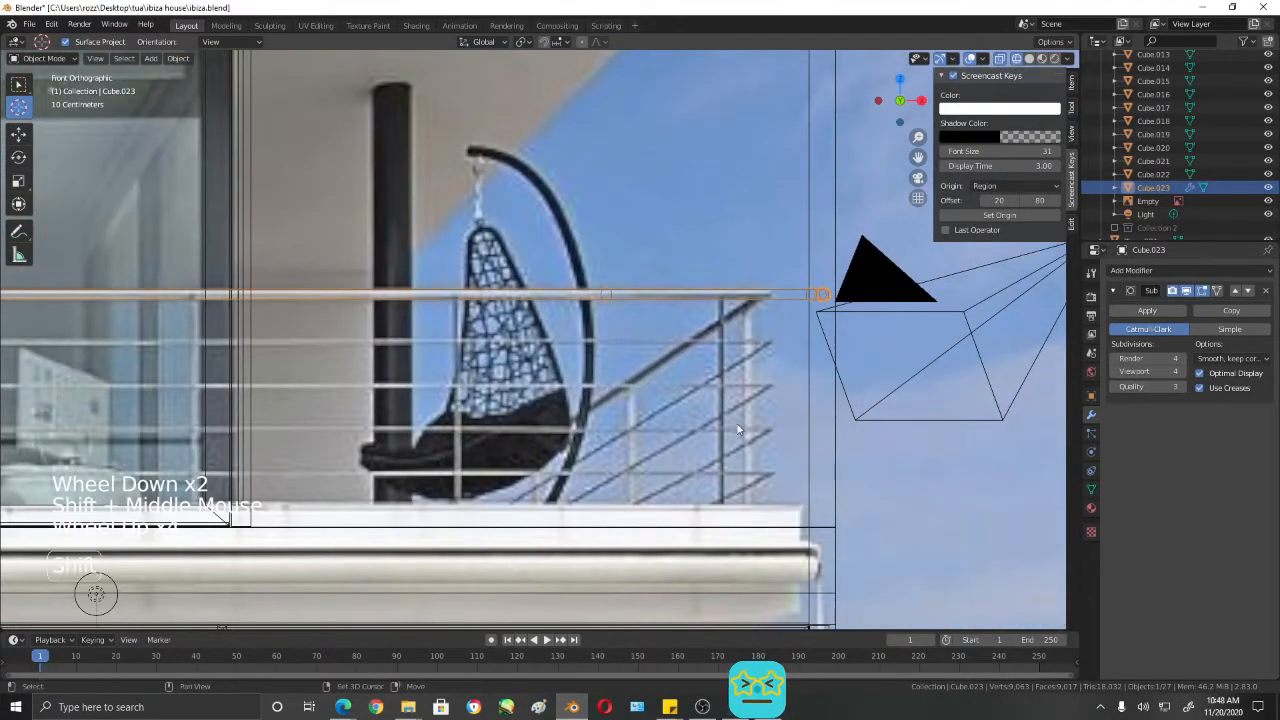
{"action": "middle_click_drag", "start_coordinate": [805, 390], "coordinate": [795, 245], "text": "shift"}
{"action": "middle_click_drag", "start_coordinate": [637, 351], "coordinate": [748, 432], "text": "shift"}
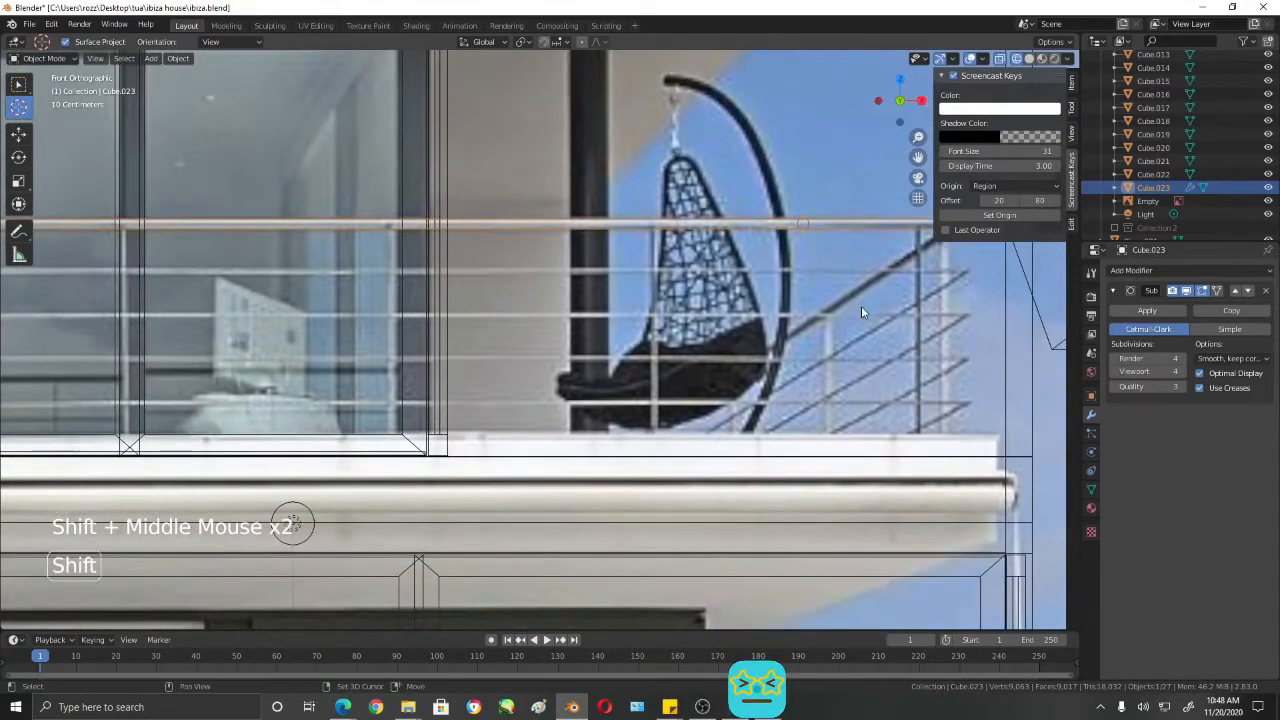
{"action": "middle_click_drag", "start_coordinate": [861, 312], "coordinate": [594, 318], "text": "shift"}
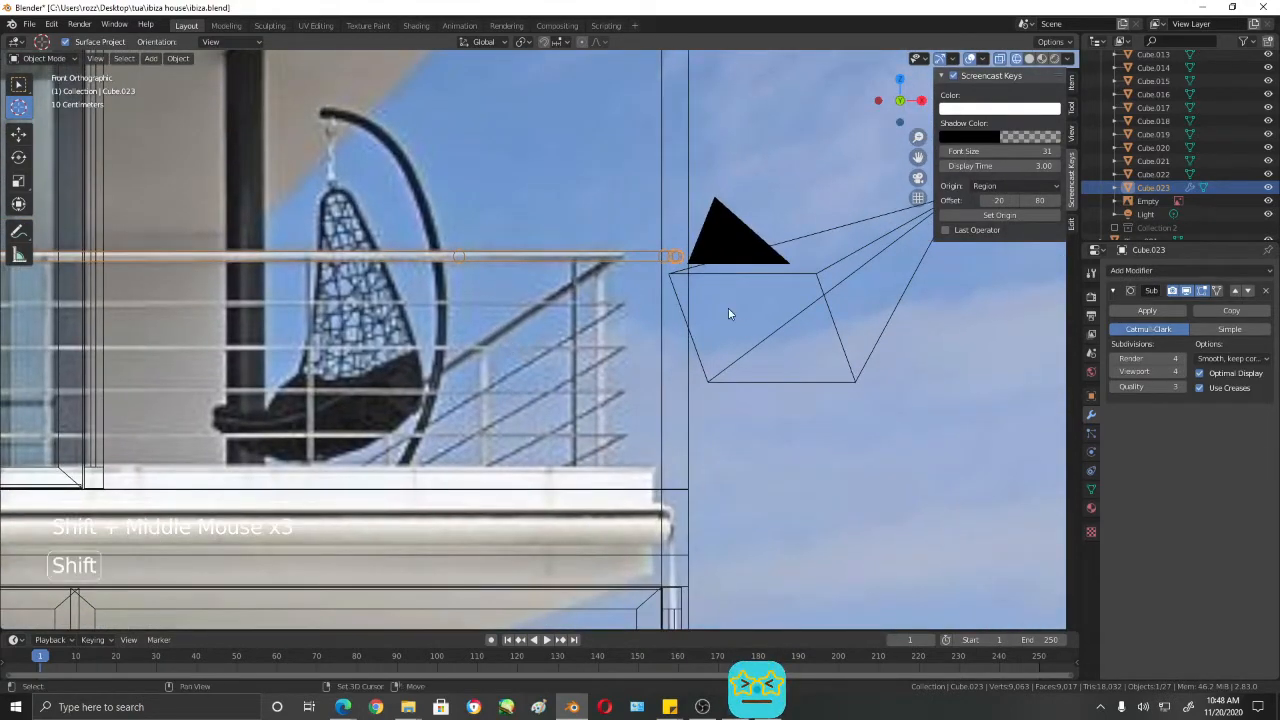
- Compare the top rail with the balcony in shaded perspective and with the reference photo in front wireframe view
{"action": "mouse_move", "coordinate": [703, 354]}
{"action": "middle_mouse_down"}
{"action": "mouse_move", "coordinate": [655, 360]}
{"action": "mouse_move", "coordinate": [313, 317]}
{"action": "mouse_move", "coordinate": [437, 320]}
{"action": "mouse_move", "coordinate": [337, 366]}
{"action": "mouse_move", "coordinate": [523, 318]}
{"action": "middle_mouse_up"}
{"action": "scroll", "coordinate": [651, 364], "scroll_direction": "down", "scroll_amount": 2}
{"action": "key", "text": "shift+z"}
{"action": "scroll", "coordinate": [675, 362], "scroll_direction": "down", "scroll_amount": 1}
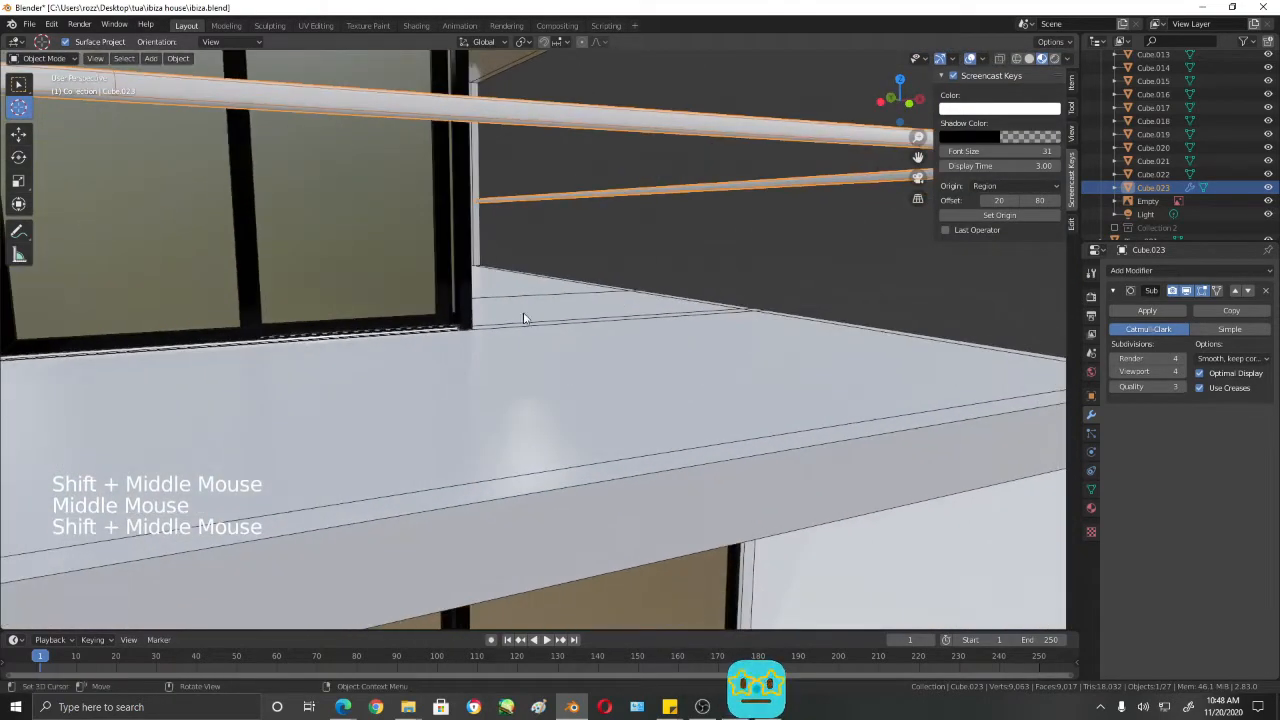
{"action": "scroll", "coordinate": [523, 318], "scroll_direction": "down", "scroll_amount": 3}
{"action": "key", "text": "shift+z"}
{"action": "key", "text": "KP_1"}
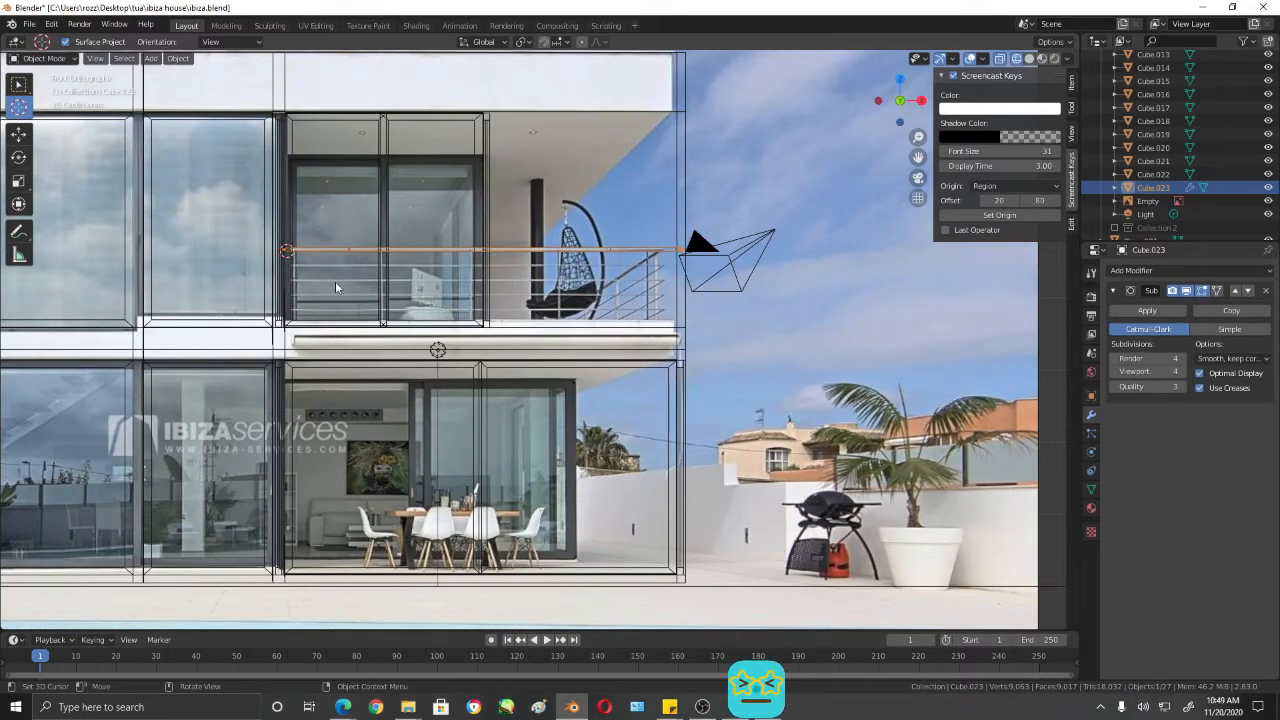
{"action": "mouse_move", "coordinate": [491, 281]}
{"action": "middle_mouse_down"}
{"action": "mouse_move", "coordinate": [634, 277]}
{"action": "mouse_move", "coordinate": [566, 291]}
{"action": "middle_mouse_up"}
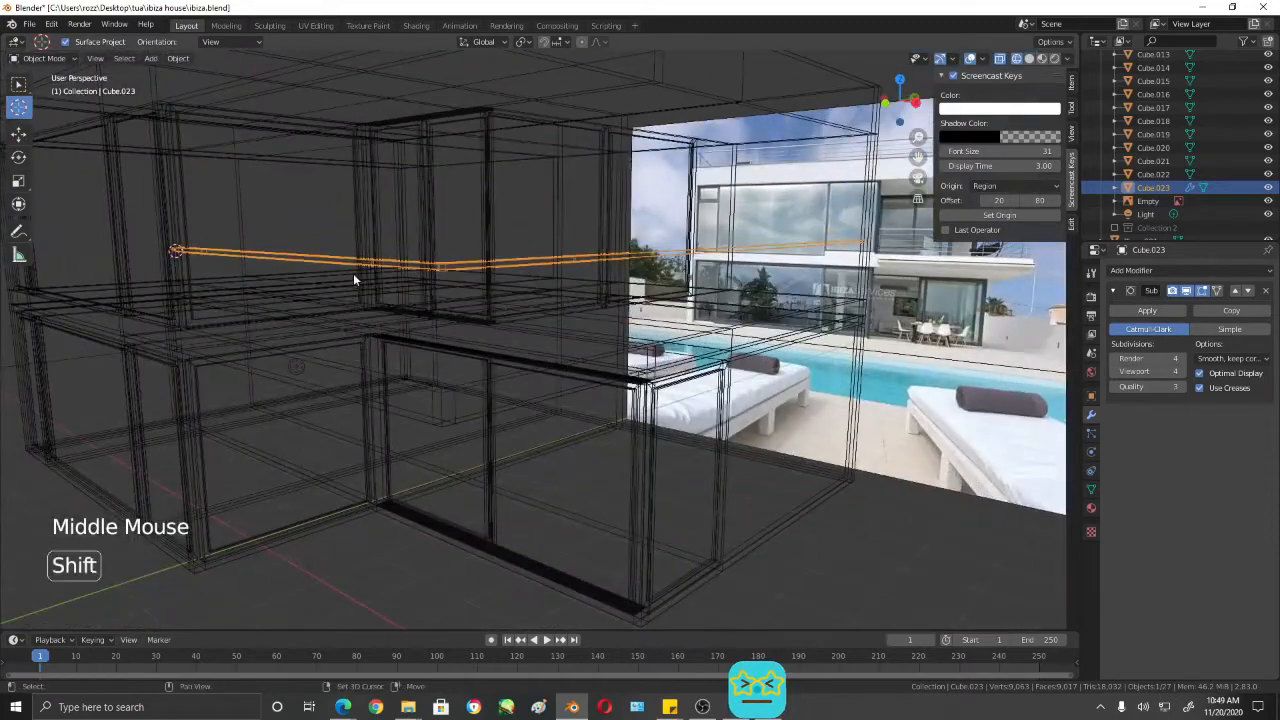
{"action": "key", "text": "shift+z"}
{"action": "scroll", "coordinate": [383, 295], "scroll_direction": "up", "scroll_amount": 3}
{"action": "middle_click_drag", "start_coordinate": [383, 296], "coordinate": [749, 397], "text": "shift"}
{"action": "scroll", "coordinate": [646, 294], "scroll_direction": "down", "scroll_amount": 3}
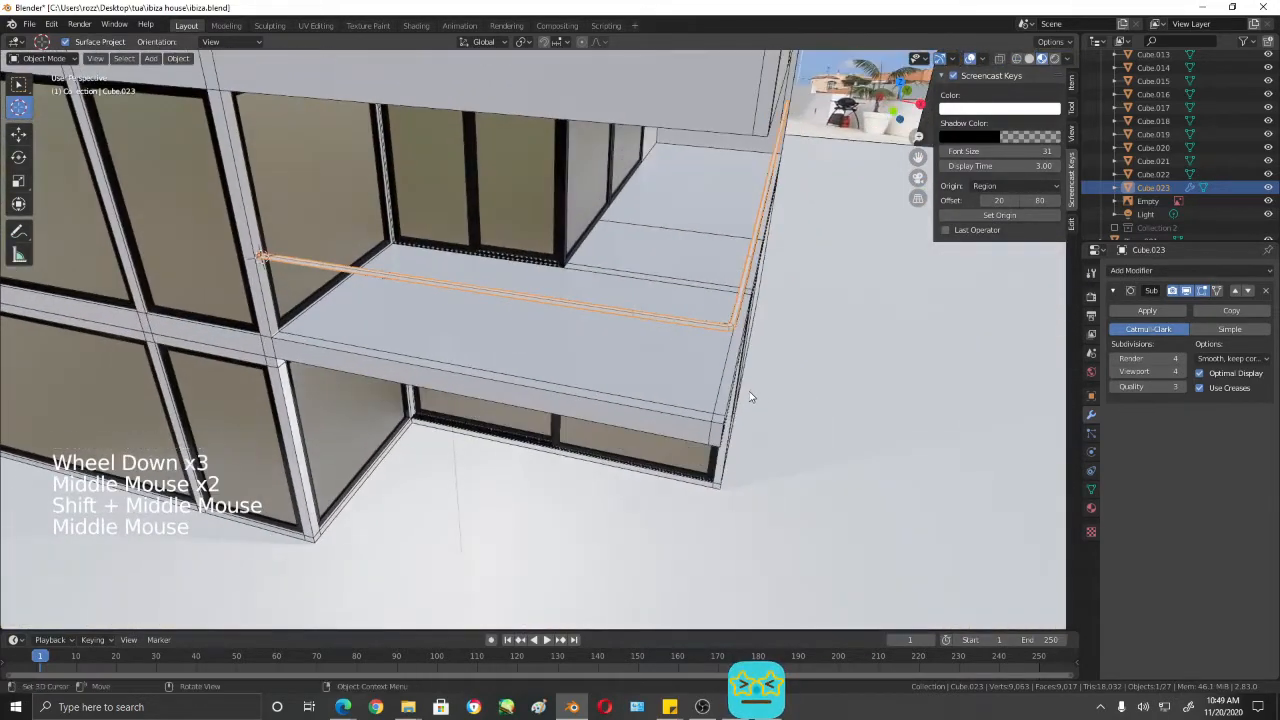
- Duplicate the top rail and move the copy down about 0.213 m along Z in front view
{"action": "key", "text": "KP_1"}
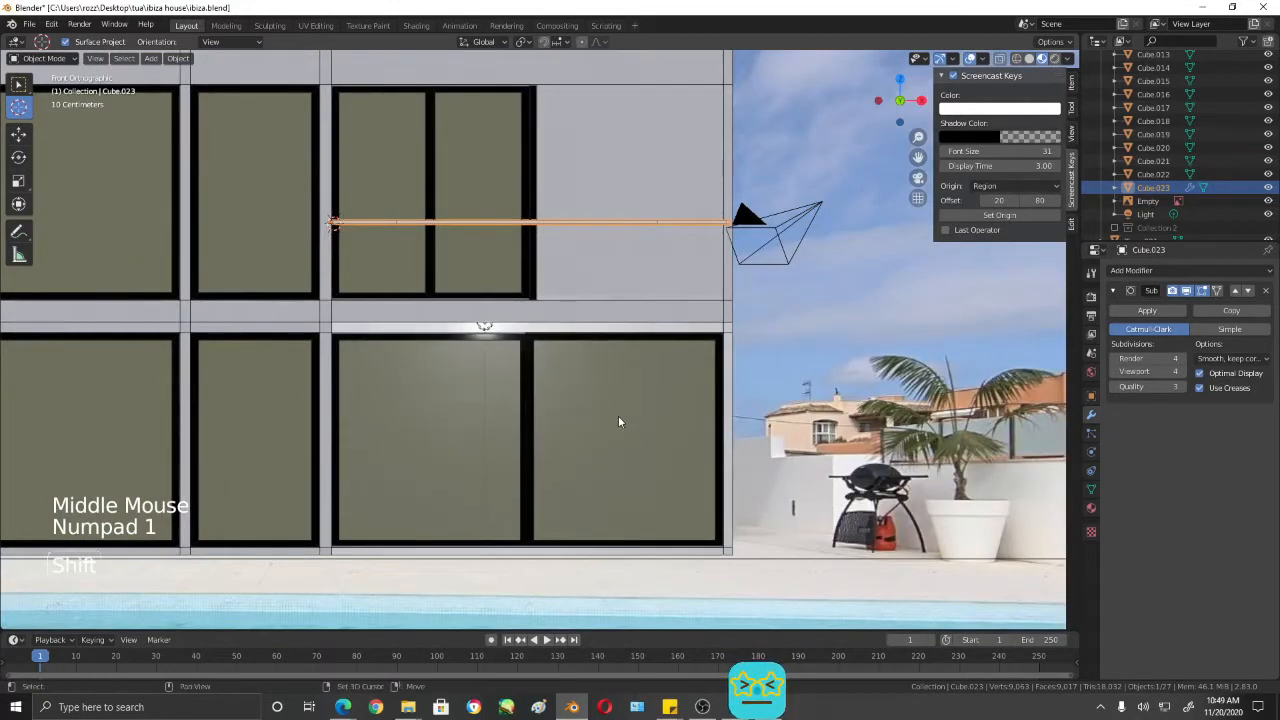
{"action": "key", "text": "shift+d"}
{"action": "key", "text": "g"}
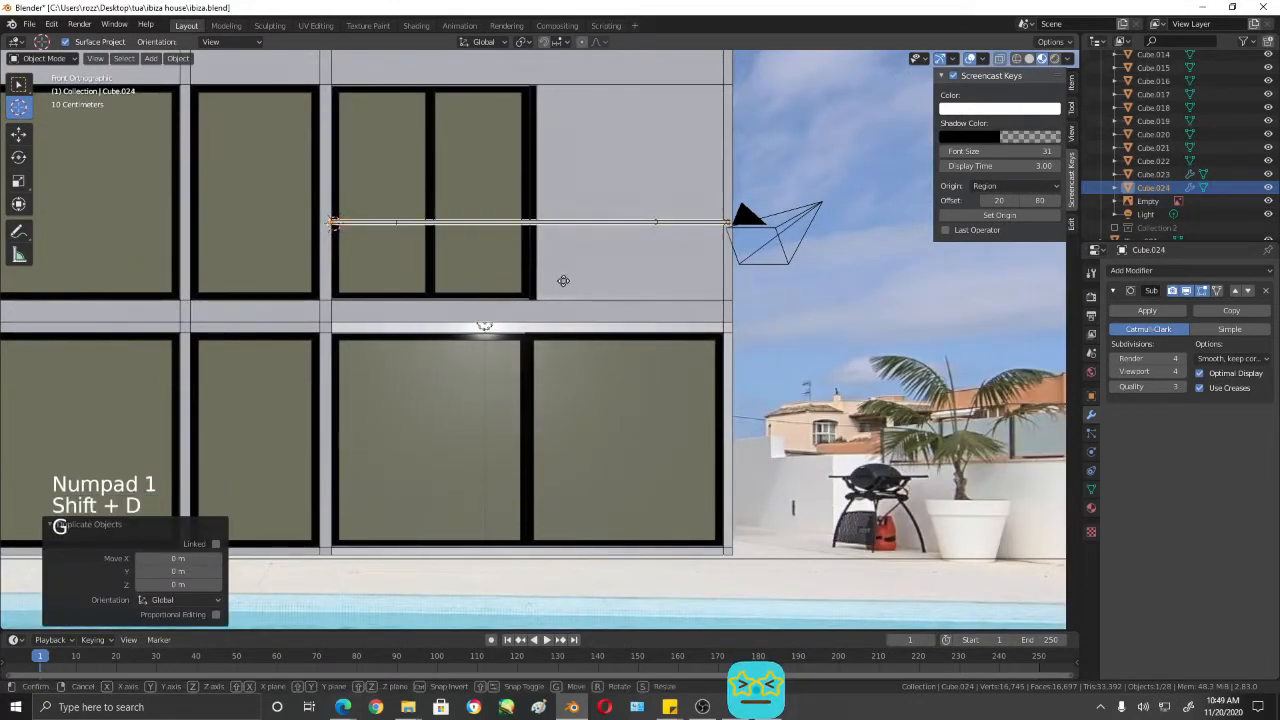
{"action": "key", "text": "z"}
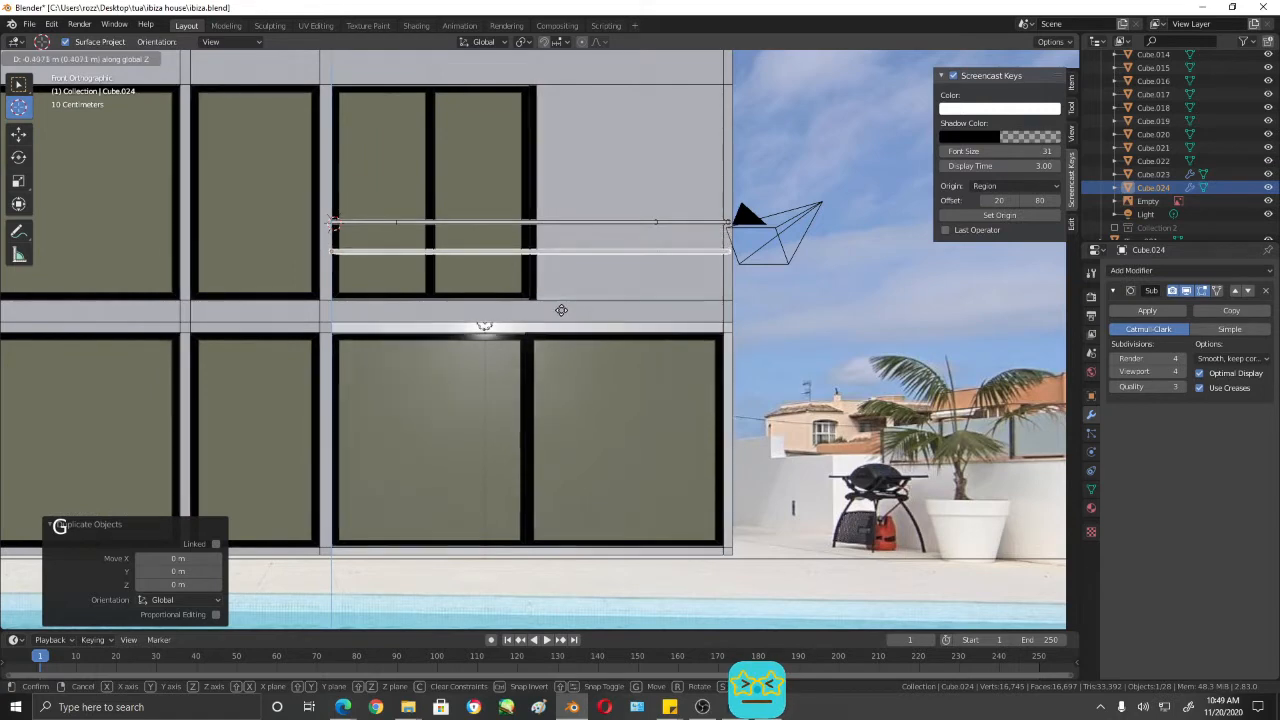
{"action": "left_click", "coordinate": [563, 298]}
{"action": "scroll", "coordinate": [634, 314], "scroll_direction": "up", "scroll_amount": 2}
{"action": "middle_click_drag", "start_coordinate": [717, 306], "coordinate": [731, 403], "text": "shift"}
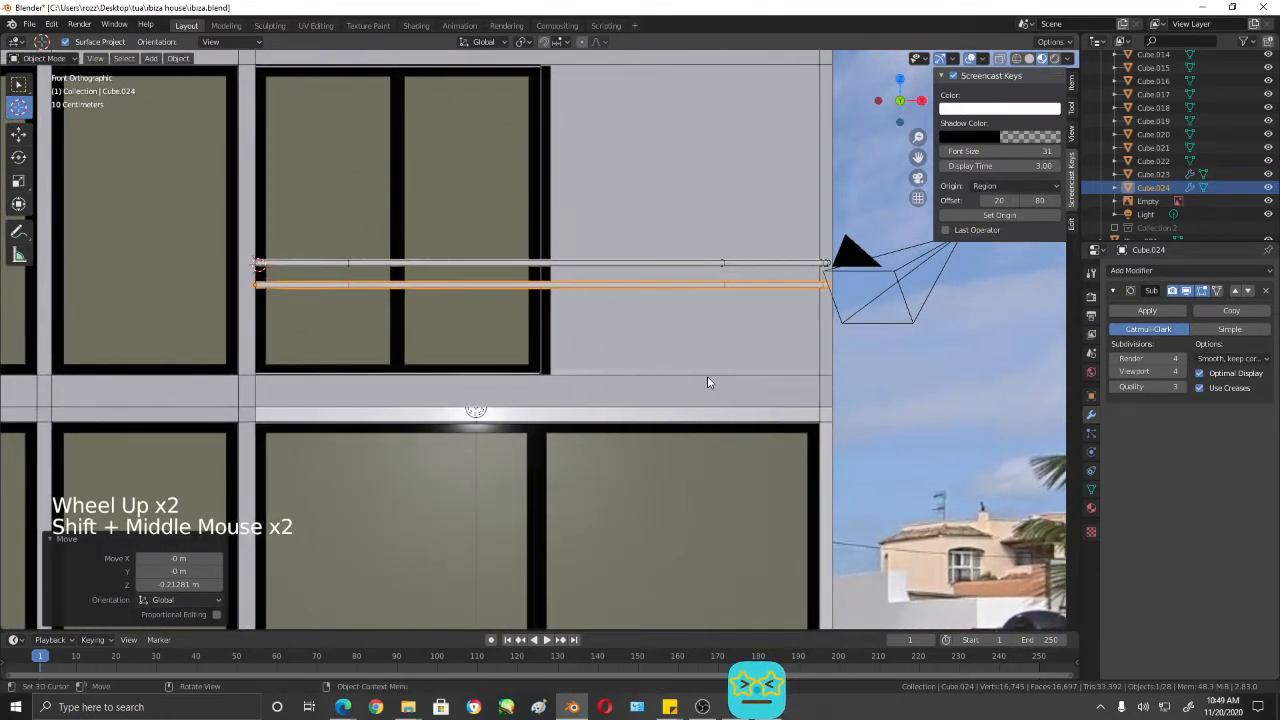
- Scale the duplicated rail below the balcony's top rail down uniformly to about 0.358
{"action": "key", "text": "s"}
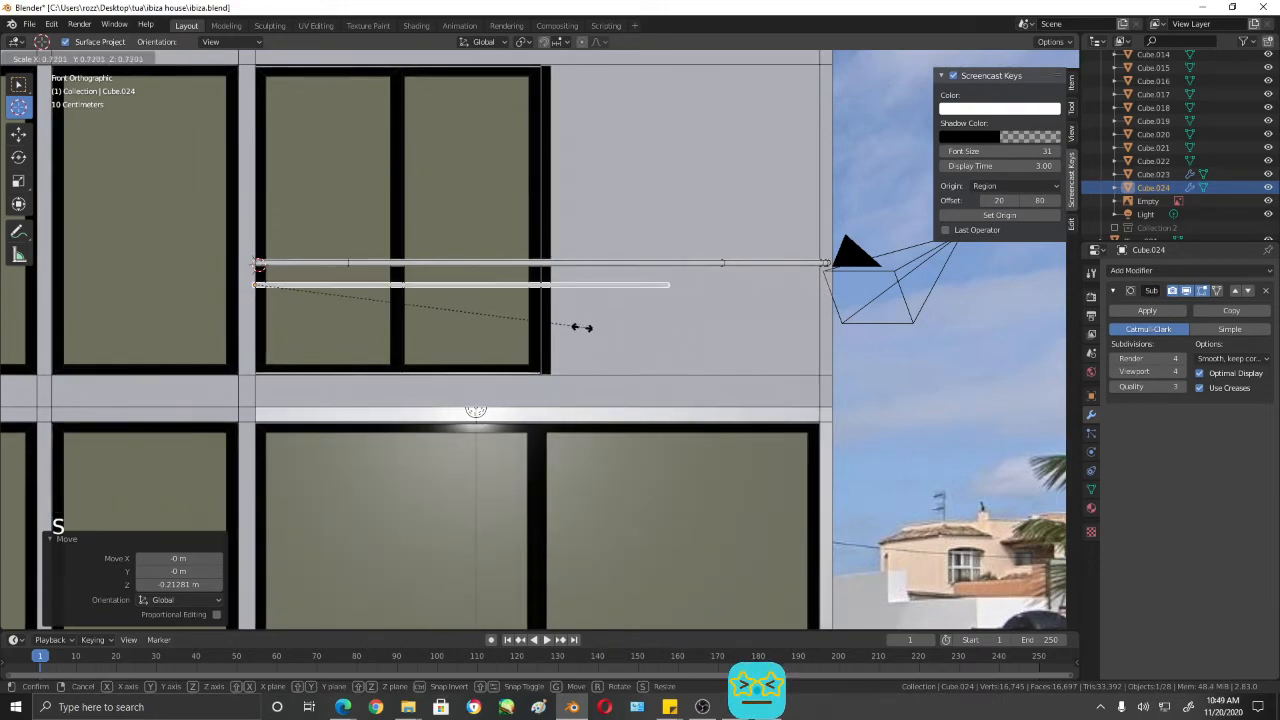
{"action": "left_click", "coordinate": [418, 307]}
{"action": "middle_click_drag", "start_coordinate": [418, 307], "coordinate": [649, 391]}
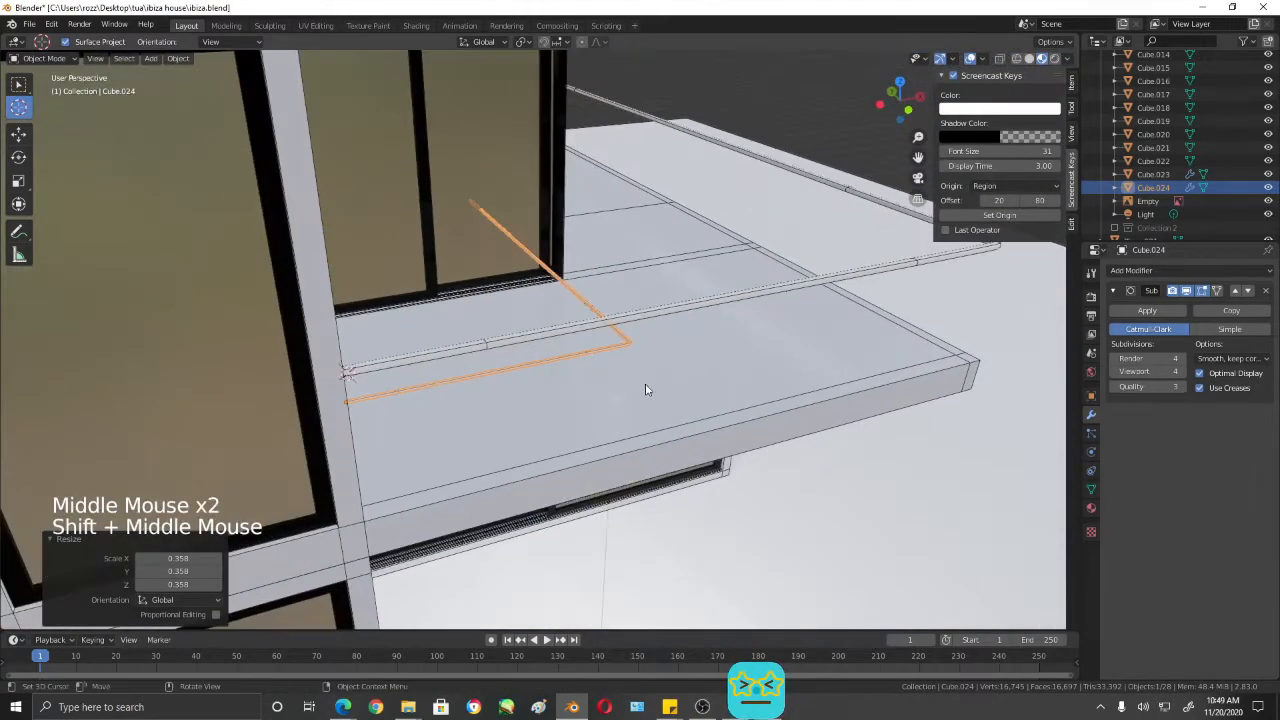
{"action": "scroll", "coordinate": [703, 351], "scroll_direction": "up", "scroll_amount": 4}
{"action": "middle_click_drag", "start_coordinate": [703, 351], "coordinate": [672, 448], "text": "shift"}
{"action": "scroll", "coordinate": [782, 367], "scroll_direction": "down", "scroll_amount": 1}
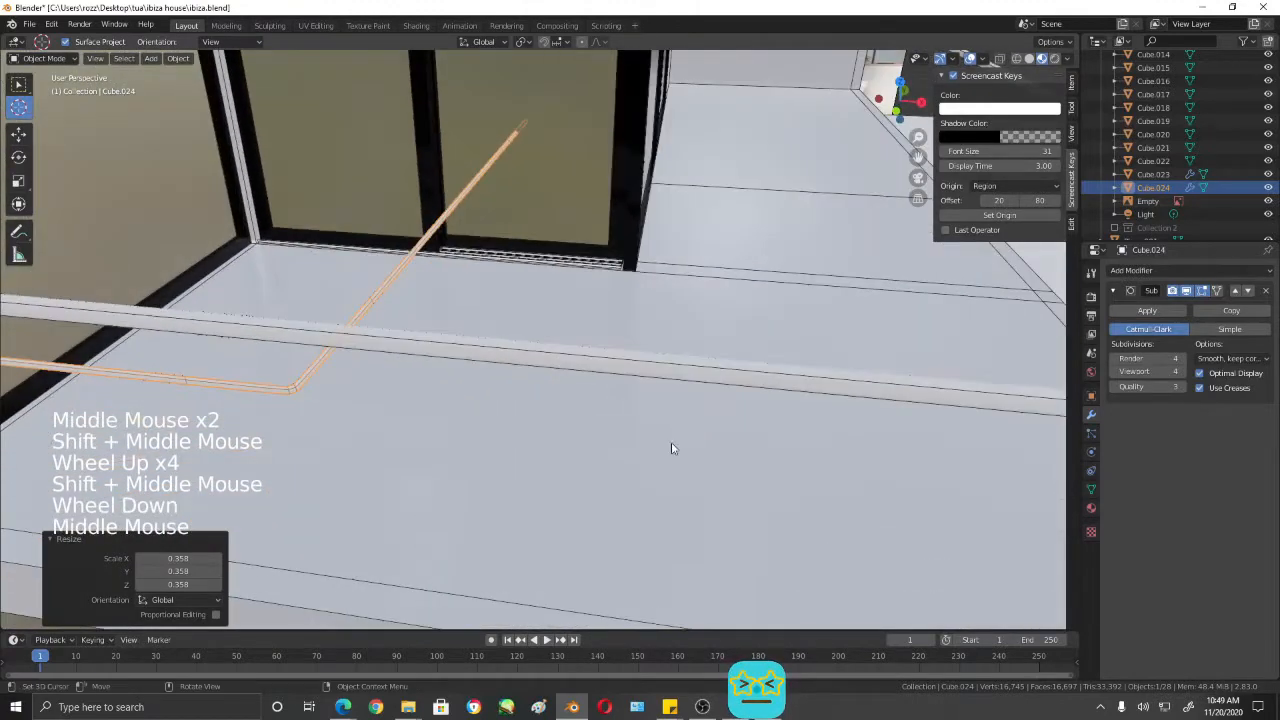
- Thin the lower bar further by scaling it uniformly by about 0.886
{"action": "key", "text": "shift+s"}
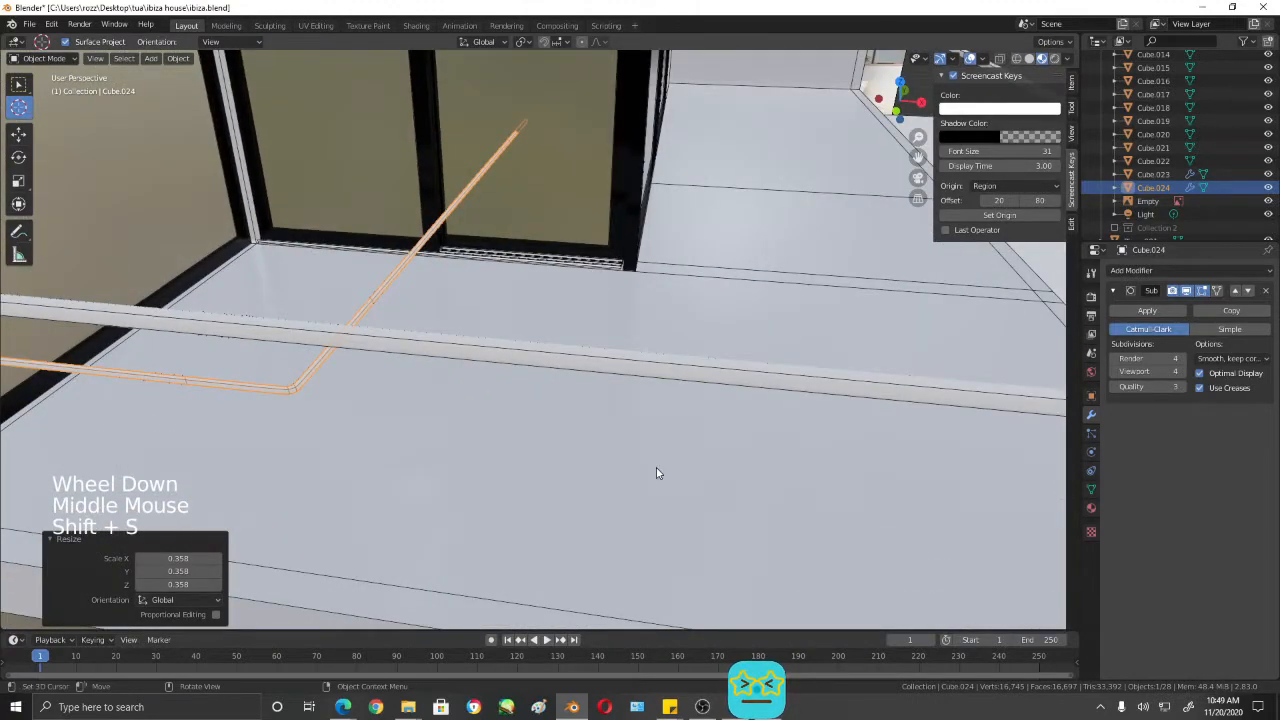
{"action": "key", "text": "s"}
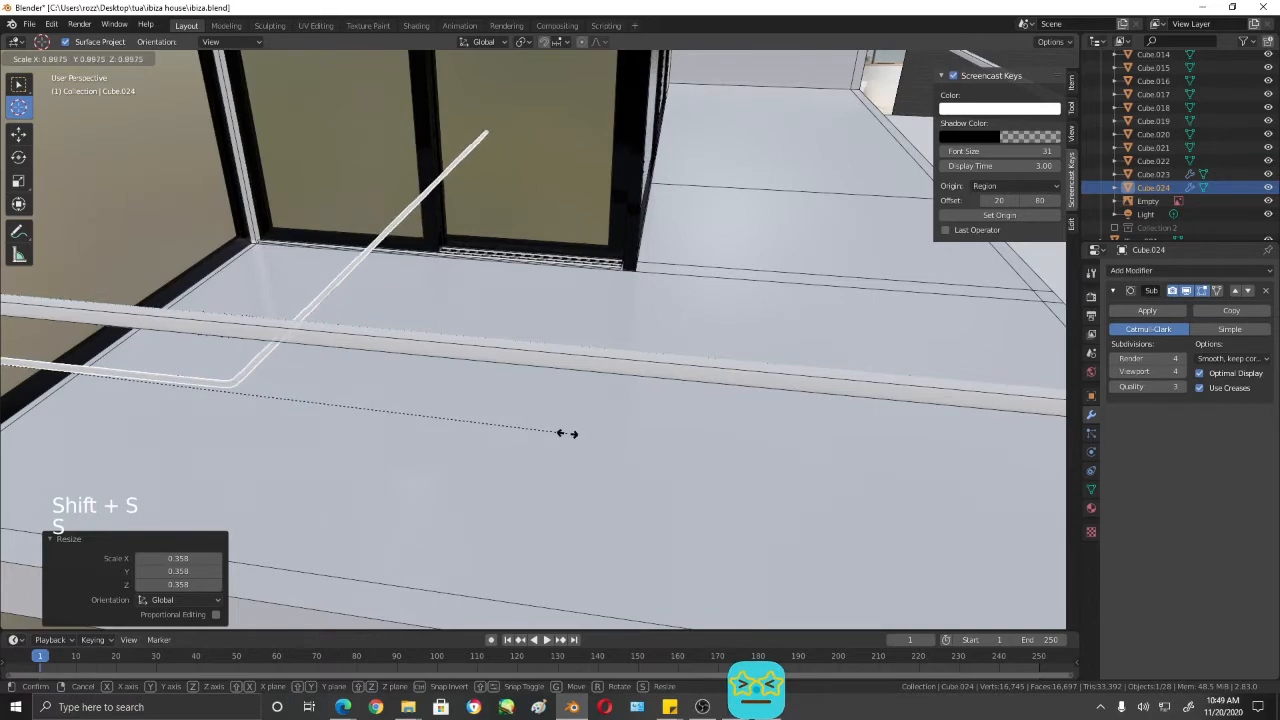
{"action": "left_click", "coordinate": [563, 435]}
{"action": "scroll", "coordinate": [541, 443], "scroll_direction": "down", "scroll_amount": 4}
{"action": "middle_click_drag", "start_coordinate": [541, 443], "coordinate": [552, 370], "text": "shift"}
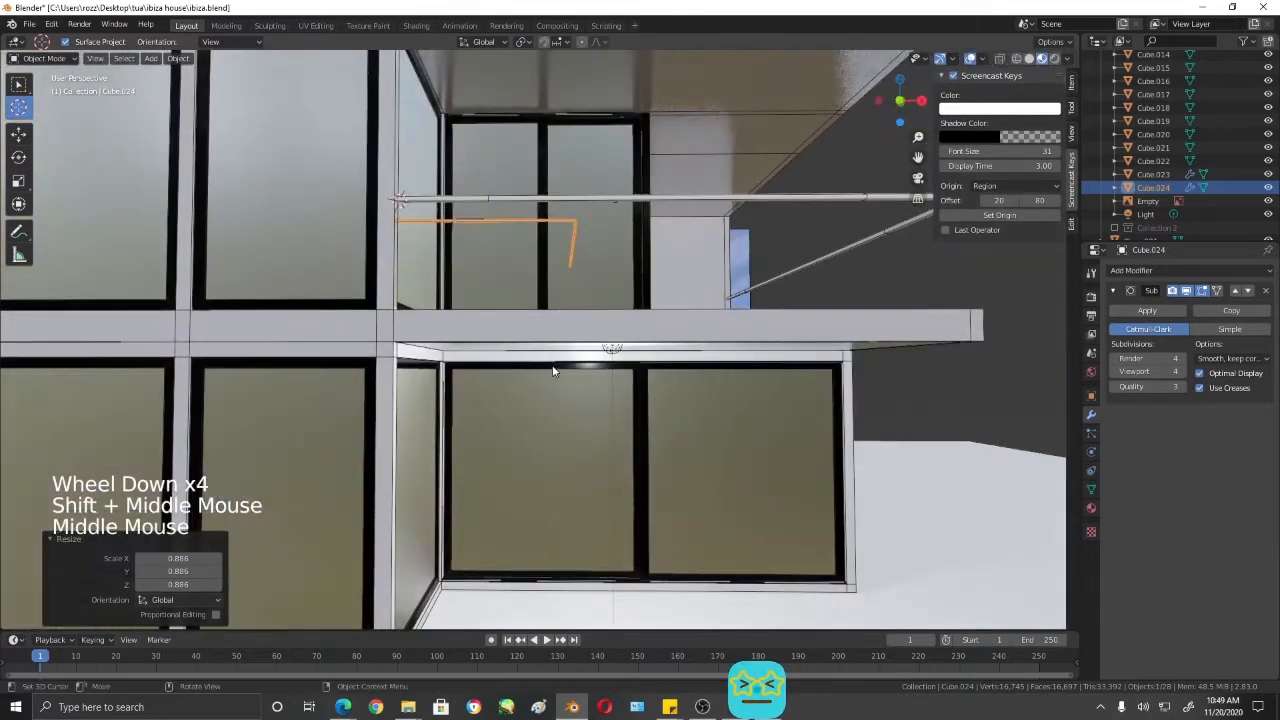
- Compare the lower bar's thickness with the reference photo and scale it uniformly by about 0.978
{"action": "key", "text": "KP_1"}
{"action": "key", "text": "shift+z"}
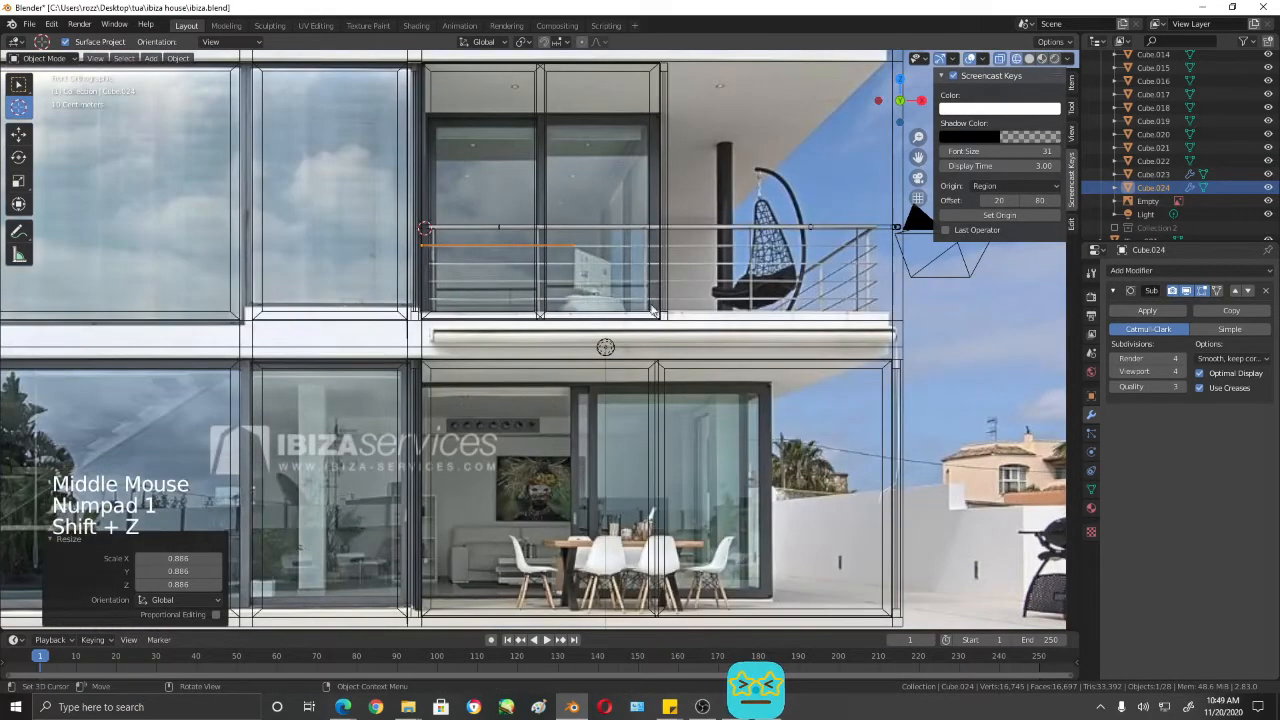
{"action": "scroll", "coordinate": [647, 285], "scroll_direction": "up", "scroll_amount": 4}
{"action": "middle_click_drag", "start_coordinate": [690, 146], "coordinate": [700, 320], "text": "shift"}
{"action": "key", "text": "shift+z"}
{"action": "key", "text": "shift+z"}
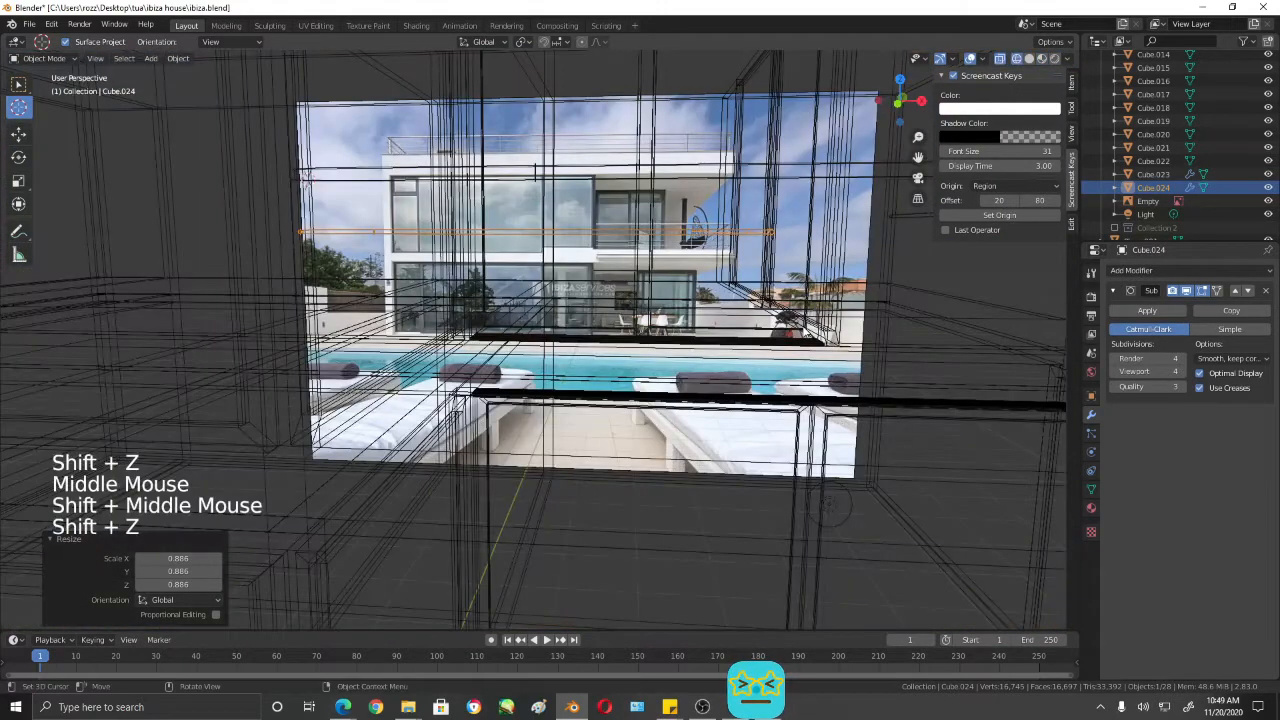
{"action": "key", "text": "shift+z"}
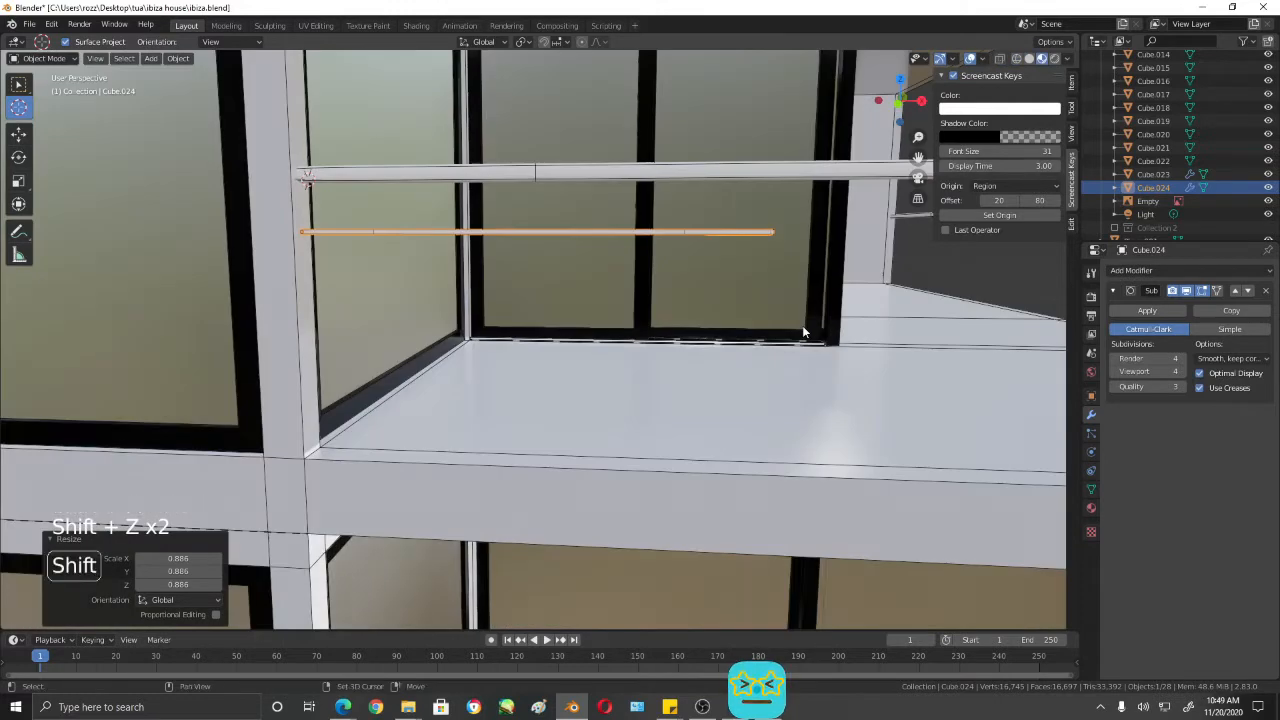
{"action": "key", "text": "s"}
{"action": "left_click", "coordinate": [790, 321]}
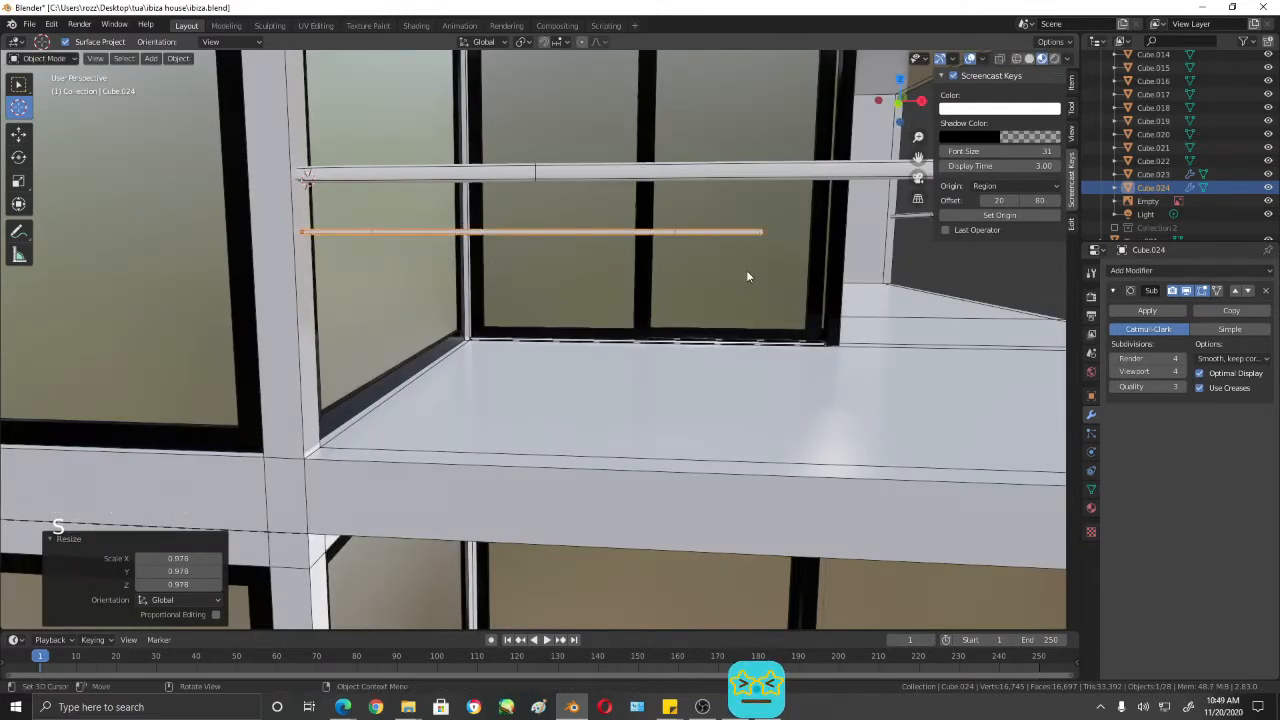
- Lengthen the lower bar in Edit Mode by moving its corner end about 3.797 m along X to reach the top rail's corner
{"action": "key", "text": "KP_1"}
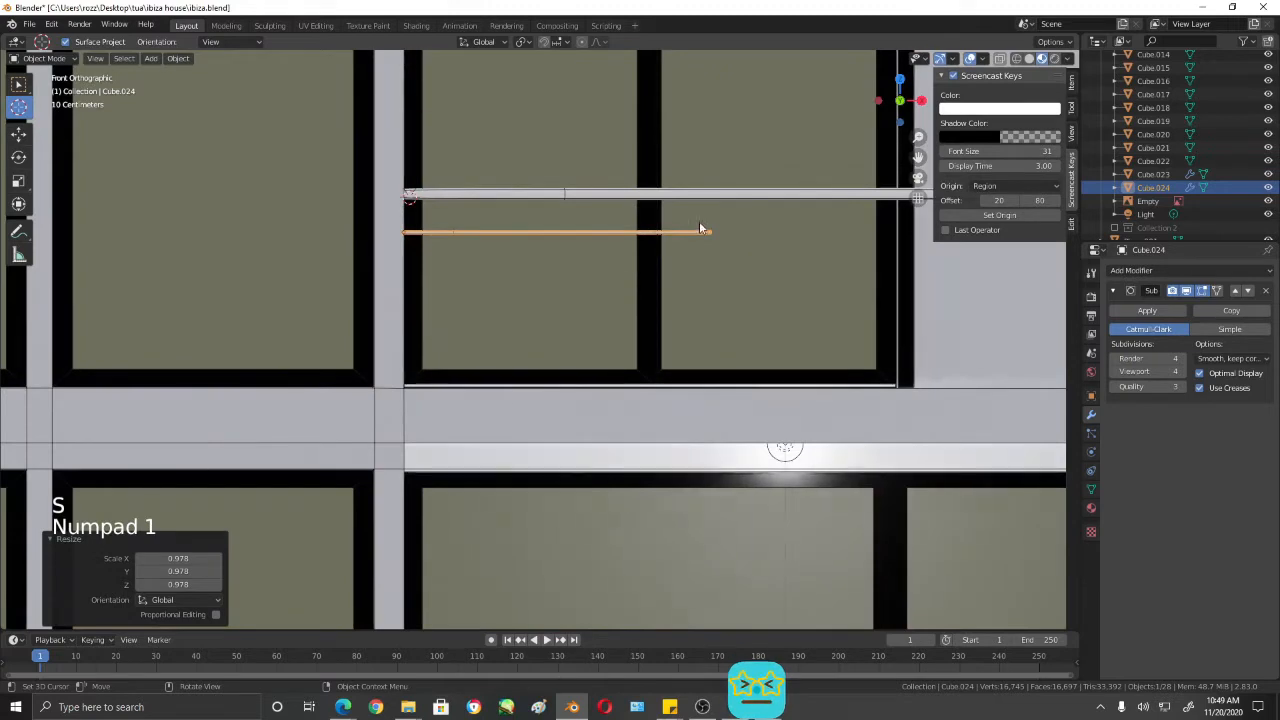
{"action": "key", "text": "Tab"}
{"action": "key", "text": "shift+z"}
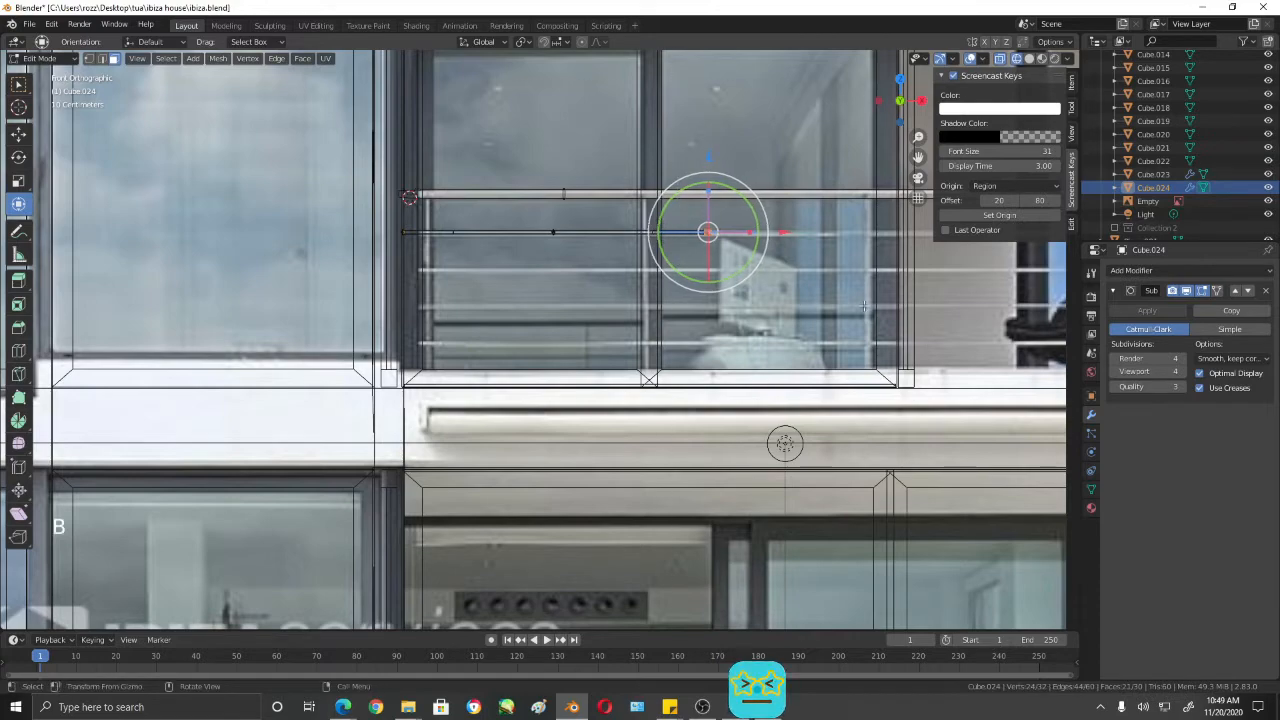
{"action": "key", "text": "b"}
{"action": "scroll", "coordinate": [680, 150], "scroll_direction": "down", "scroll_amount": 3}
{"action": "middle_click_drag", "start_coordinate": [714, 276], "coordinate": [577, 305], "text": "shift"}
{"action": "left_click_drag", "start_coordinate": [577, 305], "coordinate": [675, 306]}
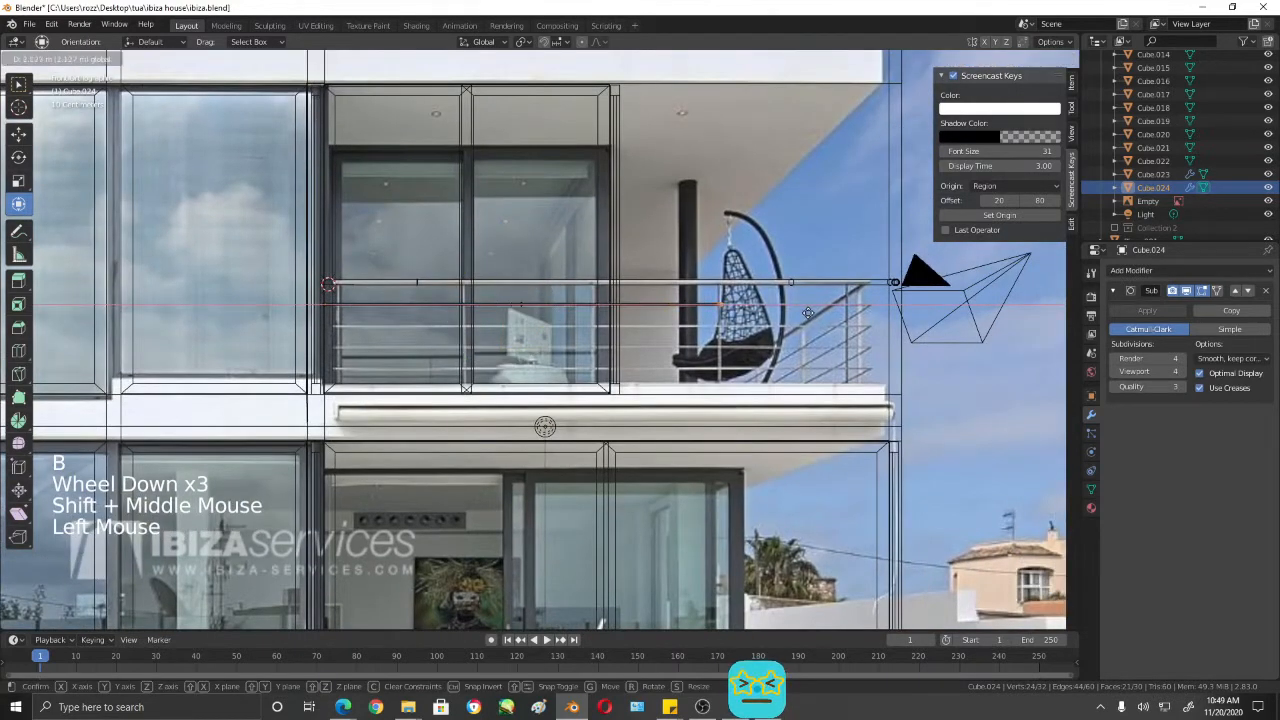
{"action": "left_click_drag", "start_coordinate": [929, 314], "coordinate": [944, 313]}
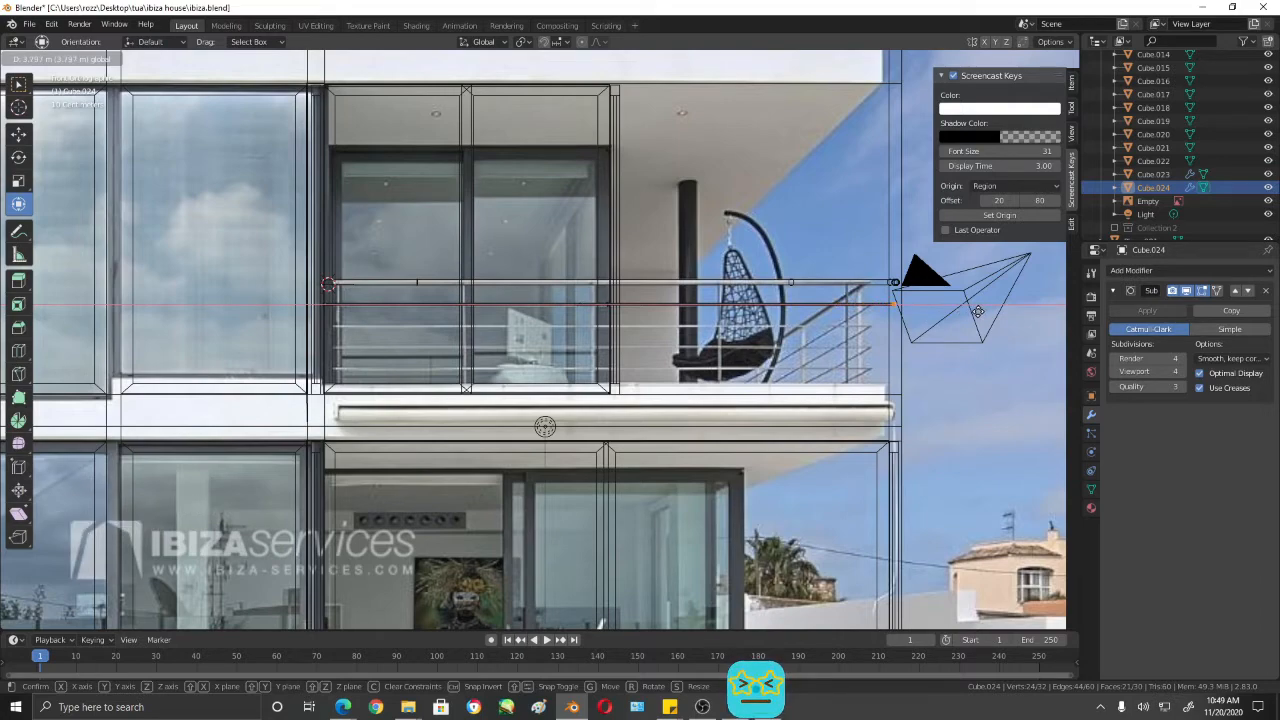
{"action": "left_click_drag", "start_coordinate": [978, 312], "coordinate": [978, 312]}
{"action": "middle_click_drag", "start_coordinate": [875, 222], "coordinate": [736, 255], "text": "shift"}
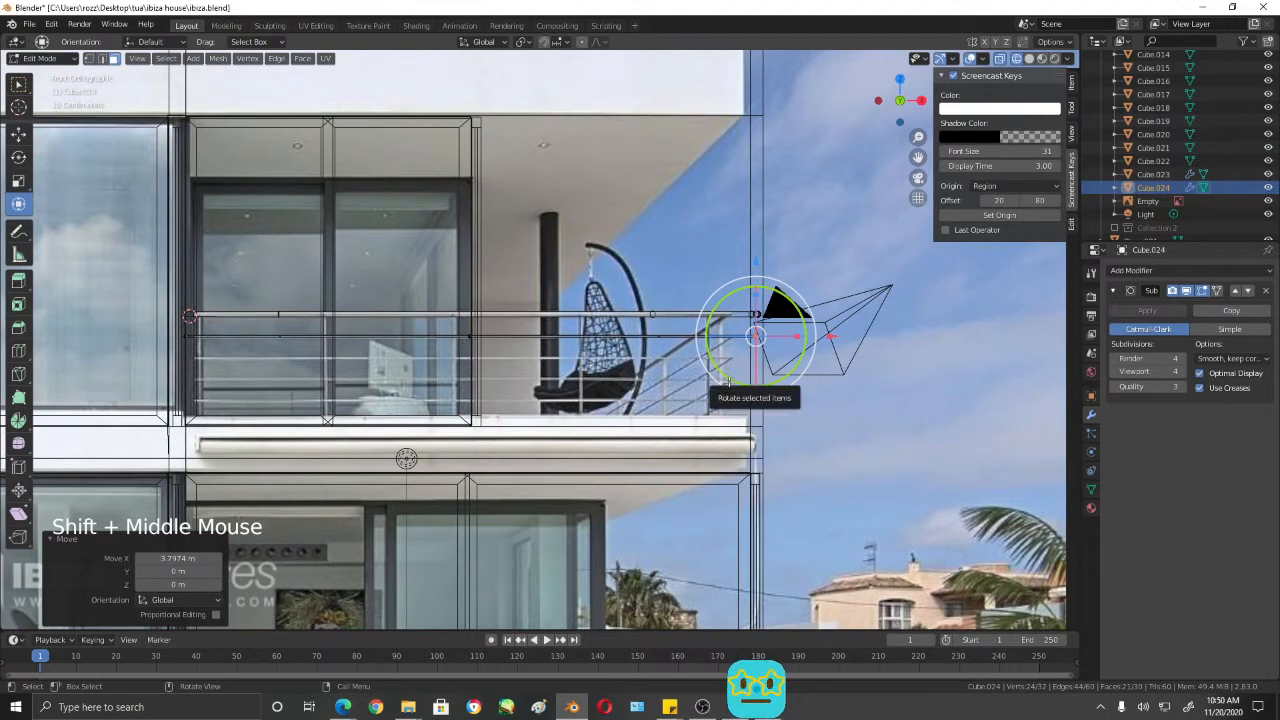
{"action": "triple_click", "coordinate": [833, 337]}
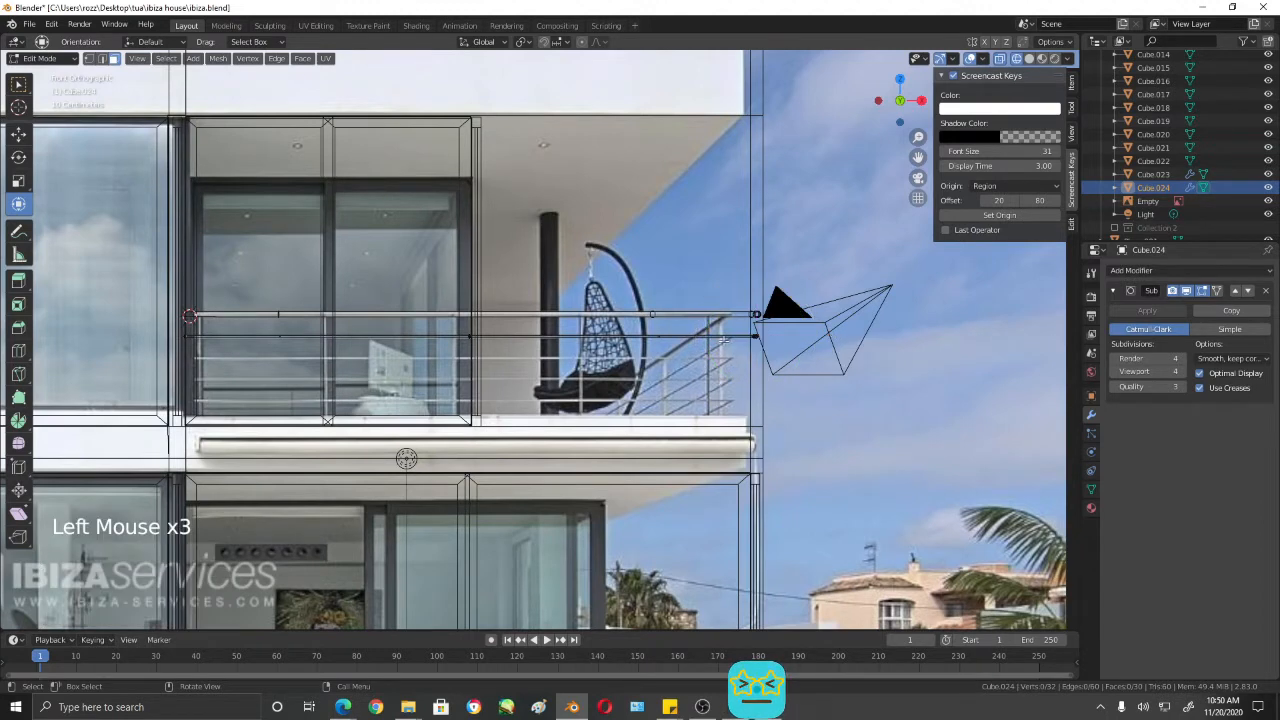
{"action": "left_click_drag", "start_coordinate": [733, 330], "coordinate": [844, 335]}
{"action": "middle_click_drag", "start_coordinate": [844, 335], "coordinate": [924, 358]}
{"action": "key", "text": "ctrl+z"}
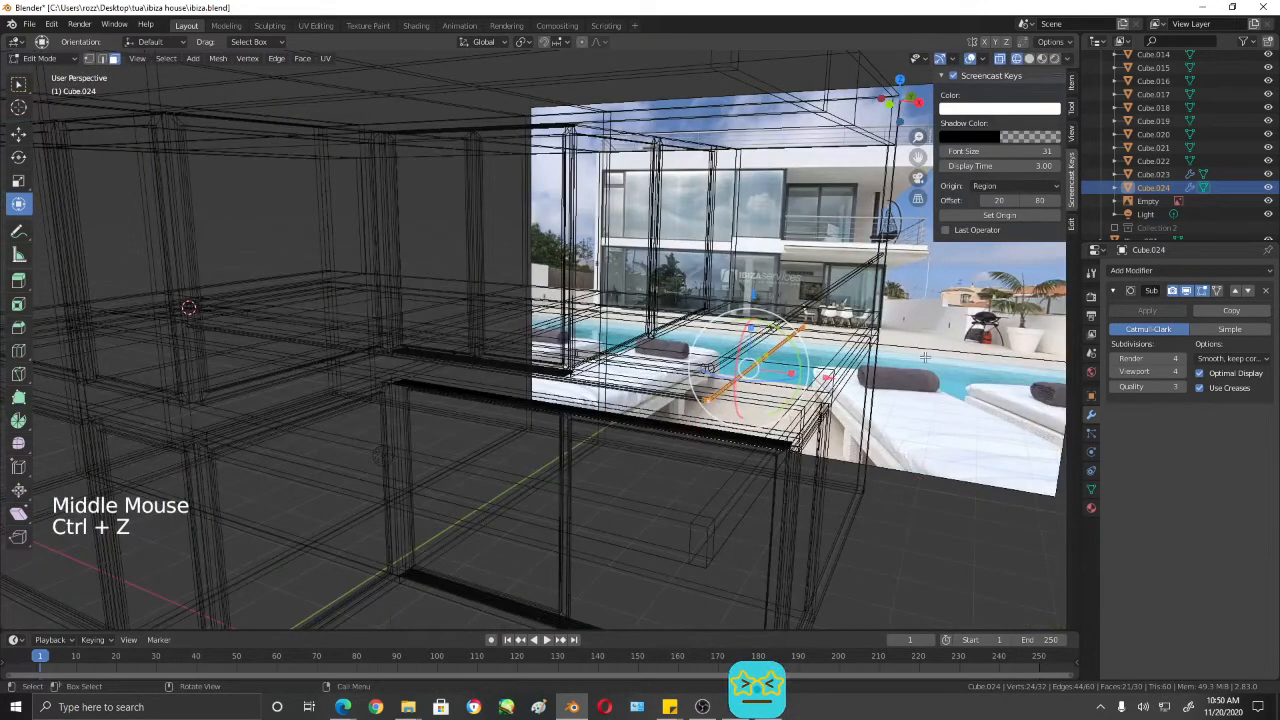
- Nudge the lower bar's corner end about 0.016 m along X to align with the top rail, and return to Object Mode
{"action": "key", "text": "shift+z"}
{"action": "left_click_drag", "start_coordinate": [828, 376], "coordinate": [830, 377]}
{"action": "key", "text": "KP_1"}
{"action": "scroll", "coordinate": [830, 377], "scroll_direction": "up", "scroll_amount": 5}
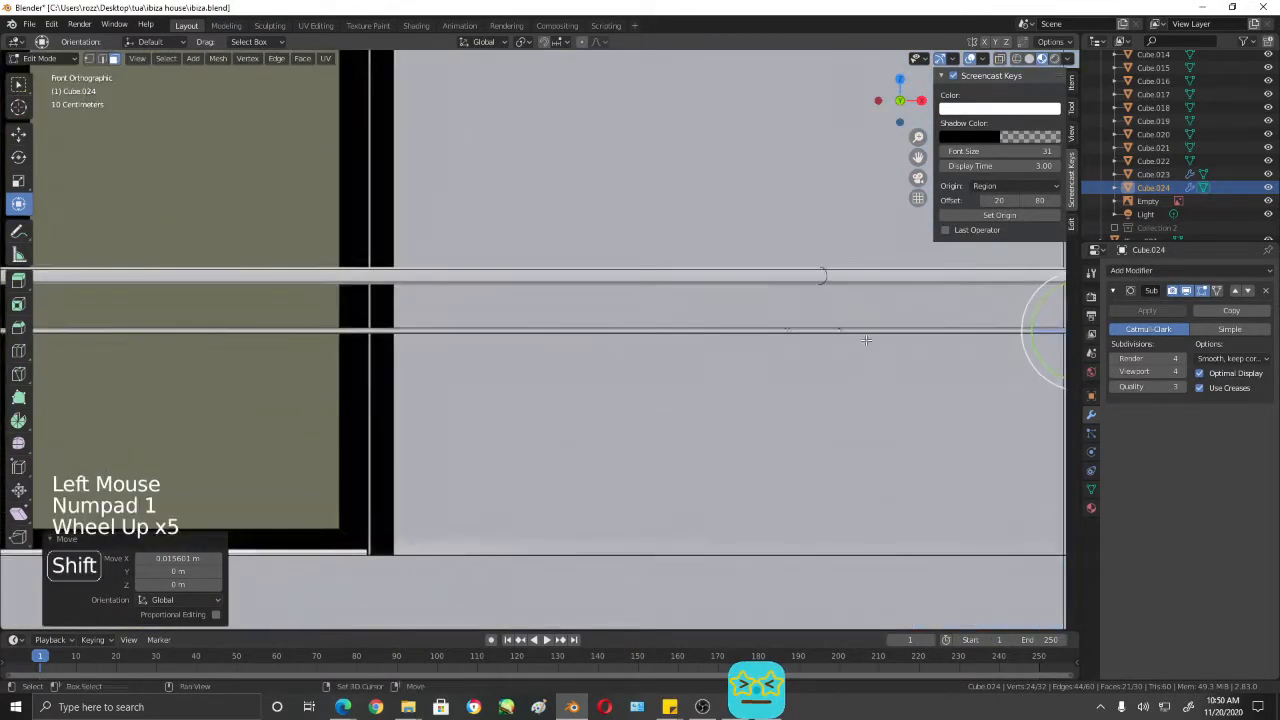
{"action": "middle_click_drag", "start_coordinate": [1030, 335], "coordinate": [792, 366], "text": "shift"}
{"action": "left_click_drag", "start_coordinate": [817, 351], "coordinate": [816, 353]}
{"action": "scroll", "coordinate": [700, 370], "scroll_direction": "down", "scroll_amount": 3}
{"action": "middle_click_drag", "start_coordinate": [533, 404], "coordinate": [845, 378], "text": "shift"}
{"action": "key", "text": "Tab"}
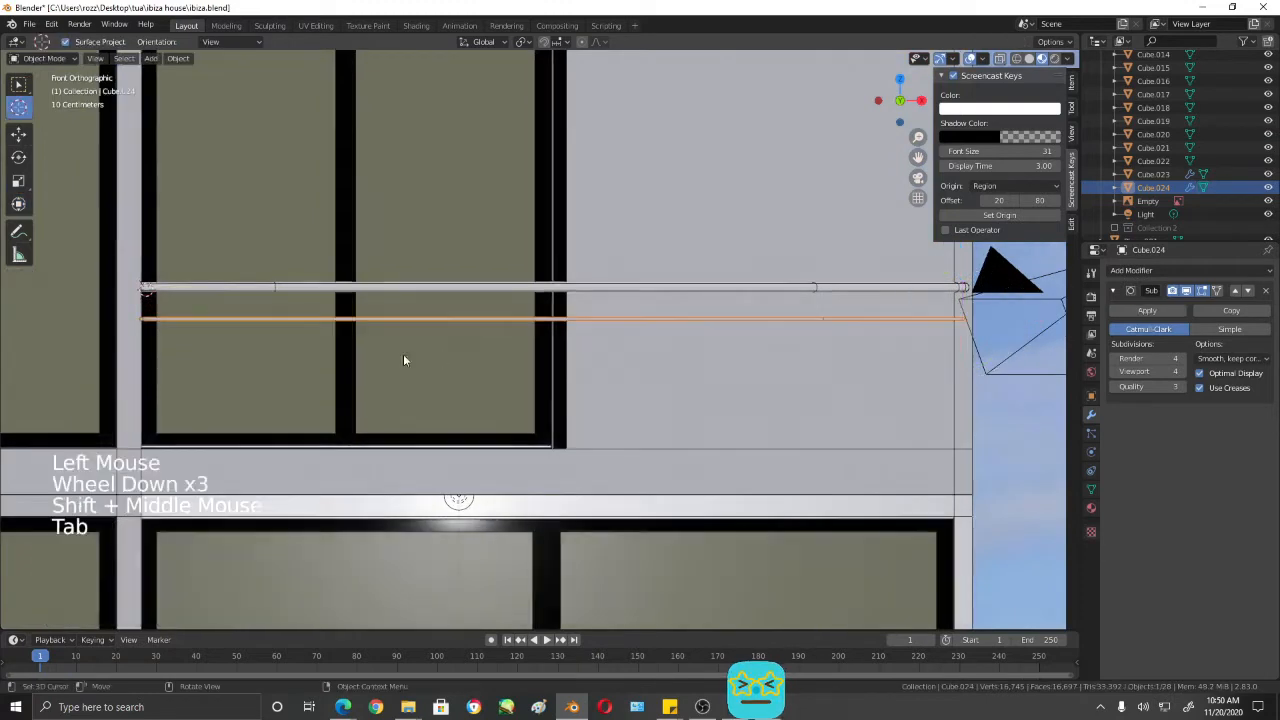
- Select the thin lower bar and duplicate it in place with the Move tool ready
{"action": "scroll", "coordinate": [705, 343], "scroll_direction": "down", "scroll_amount": 1}
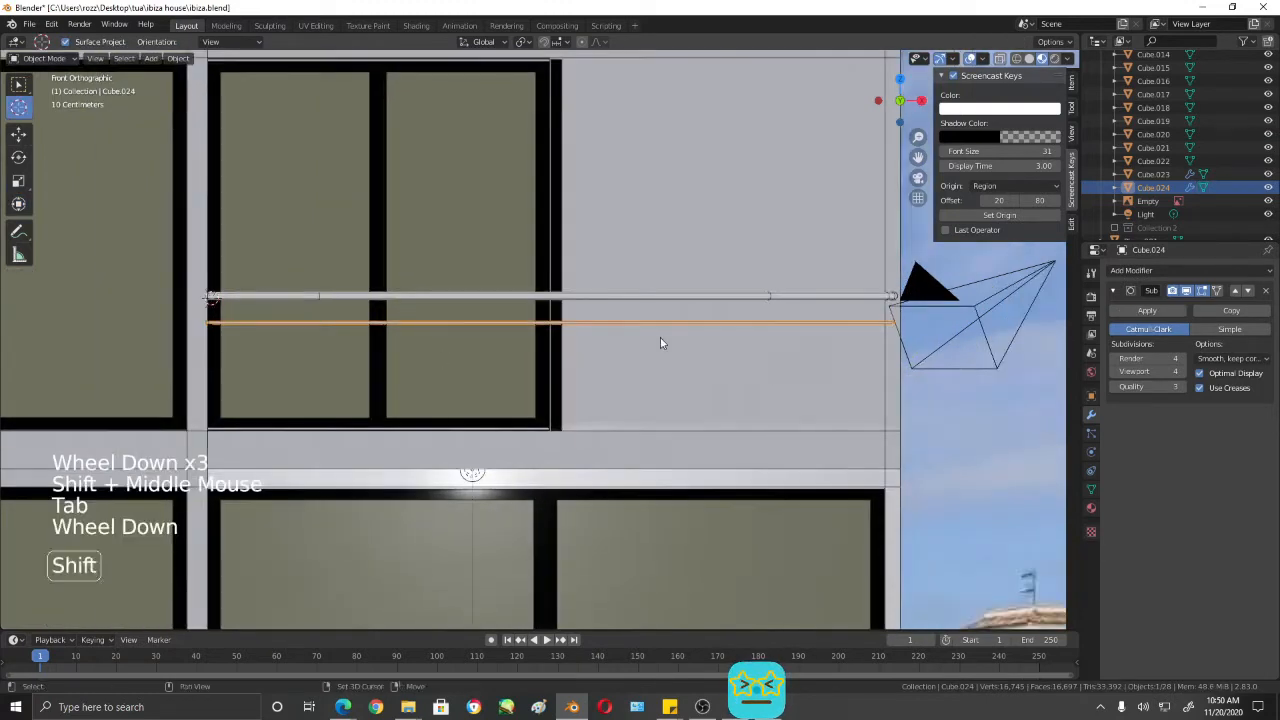
{"action": "left_click", "coordinate": [610, 322]}
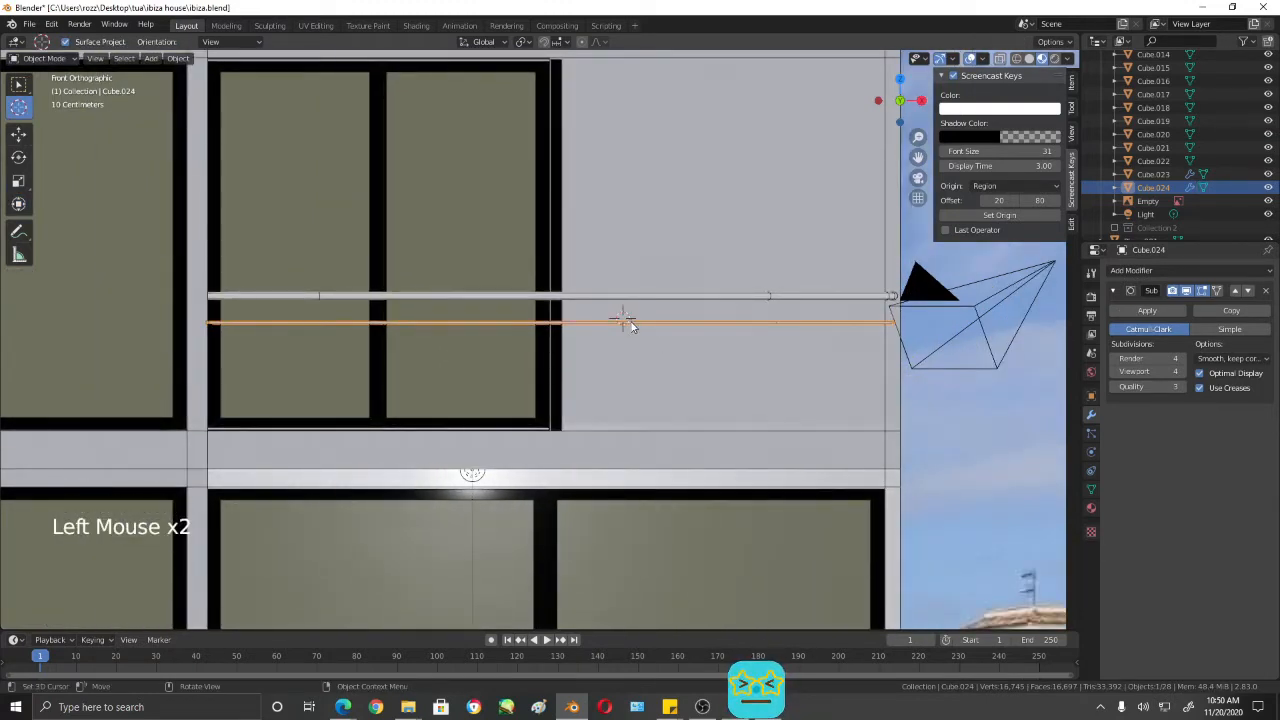
{"action": "left_click", "coordinate": [18, 84]}
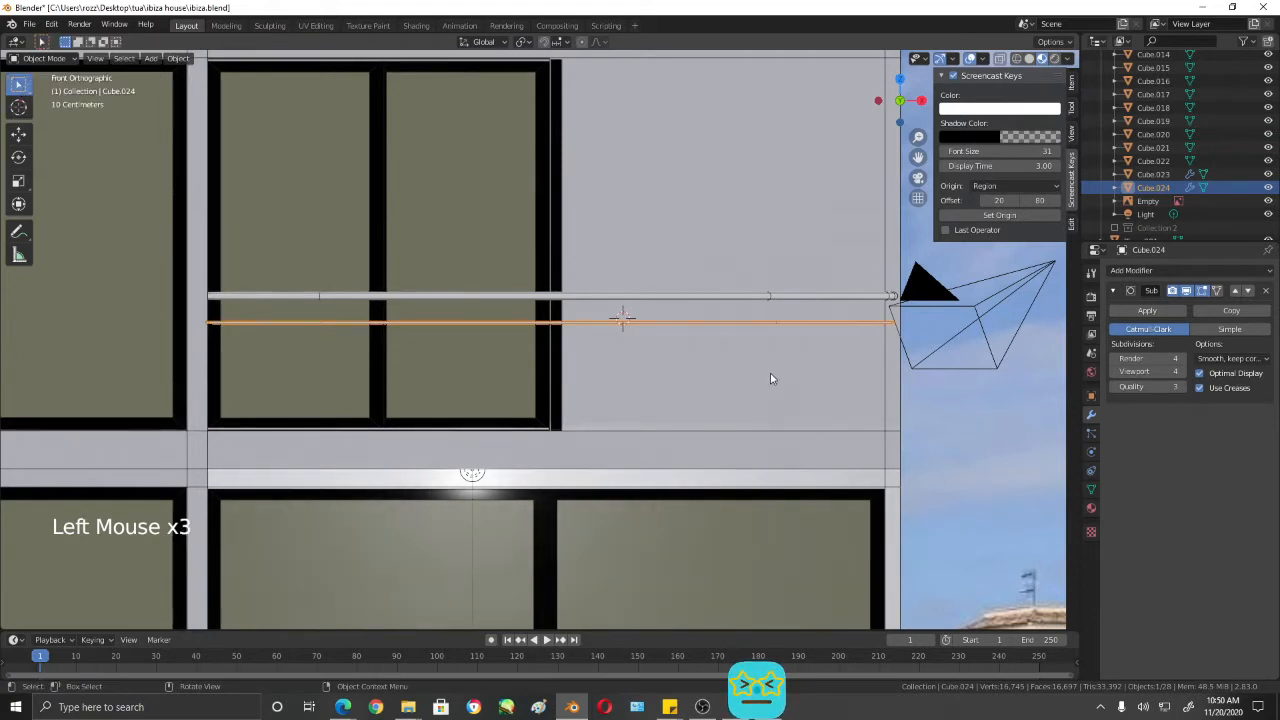
{"action": "left_click", "coordinate": [717, 326]}
{"action": "left_click", "coordinate": [717, 326]}
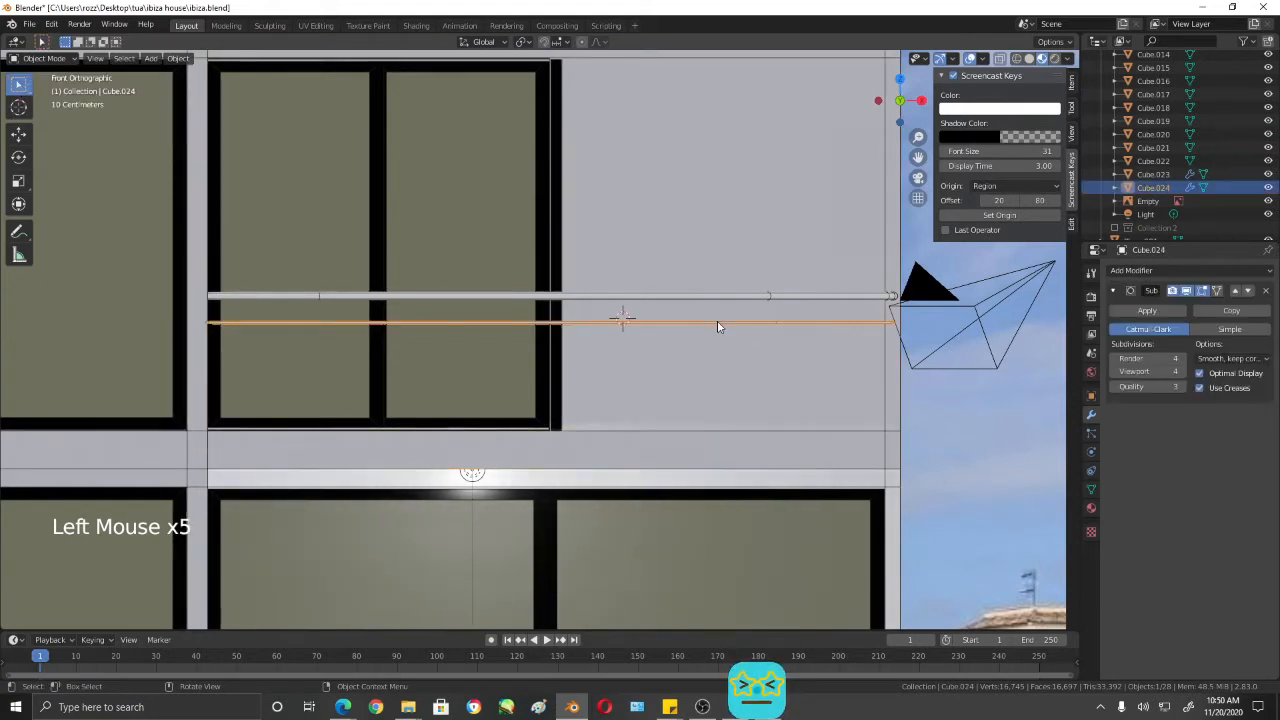
{"action": "left_click", "coordinate": [19, 134]}
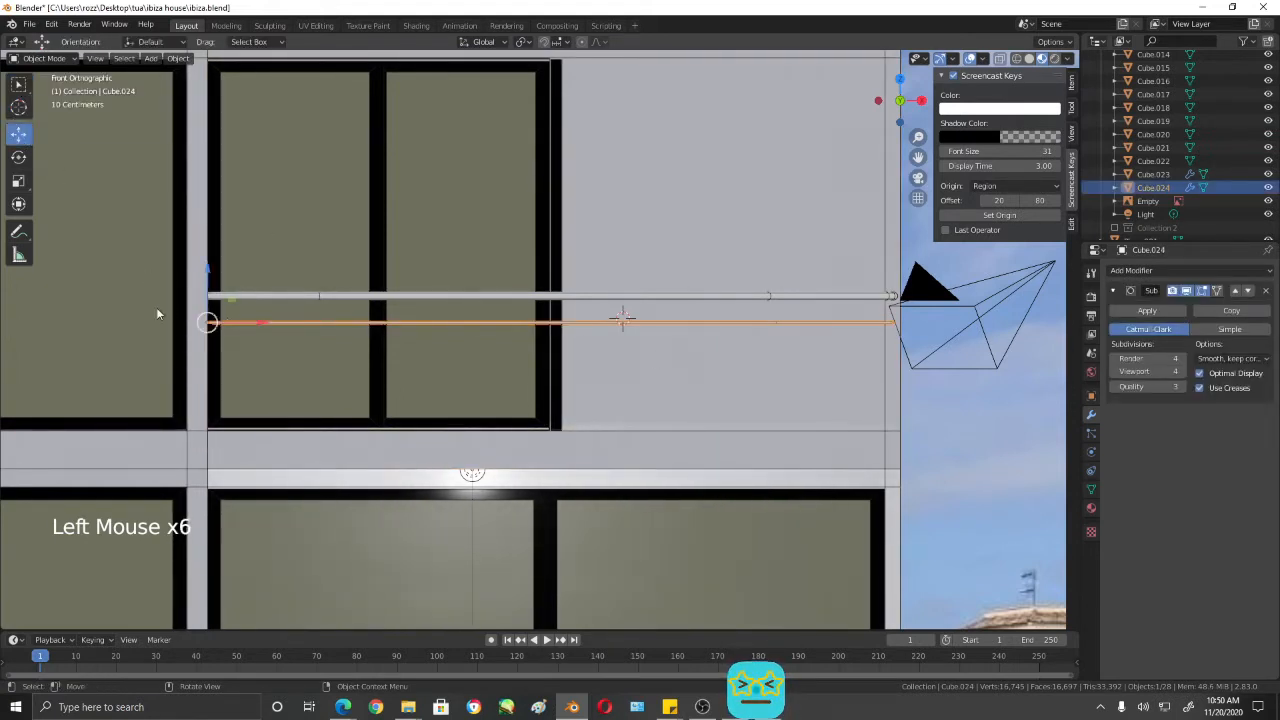
{"action": "key", "text": "shift+d"}
{"action": "right_click", "coordinate": [216, 307]}
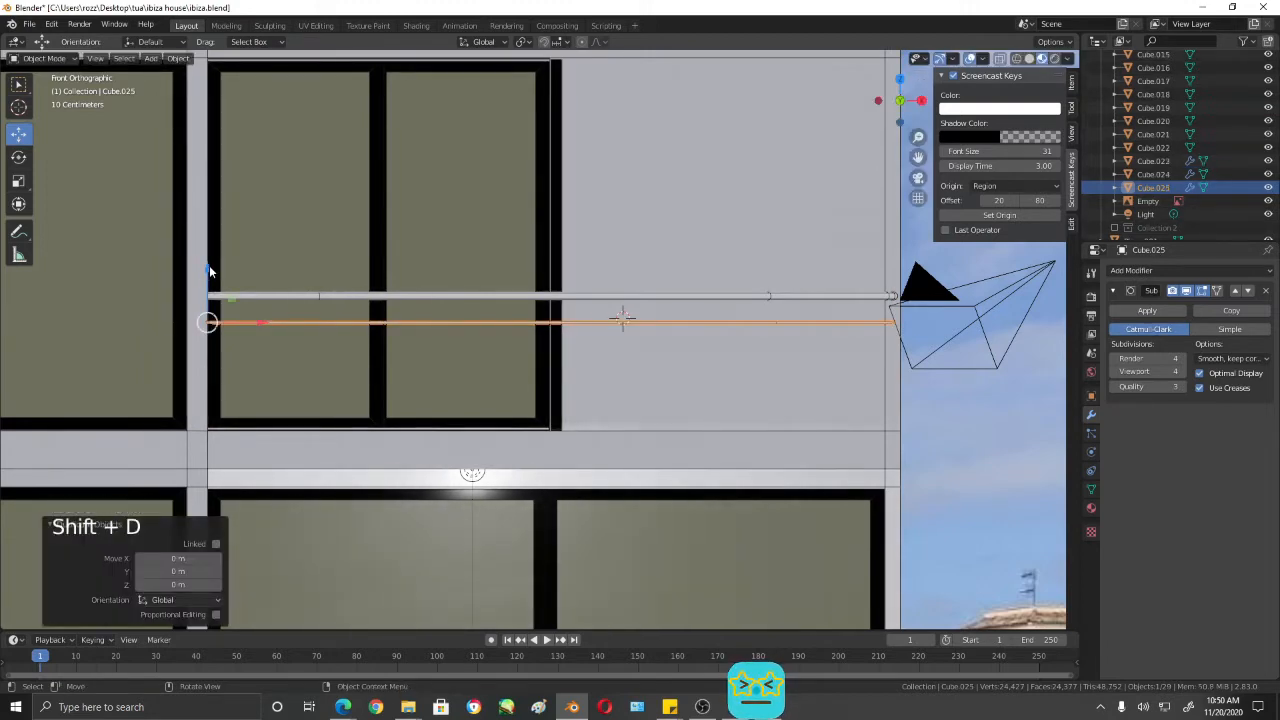
- Move the duplicated bar down along Z to match the second lower bar in the reference photo
{"action": "left_click_drag", "start_coordinate": [210, 270], "coordinate": [210, 293]}
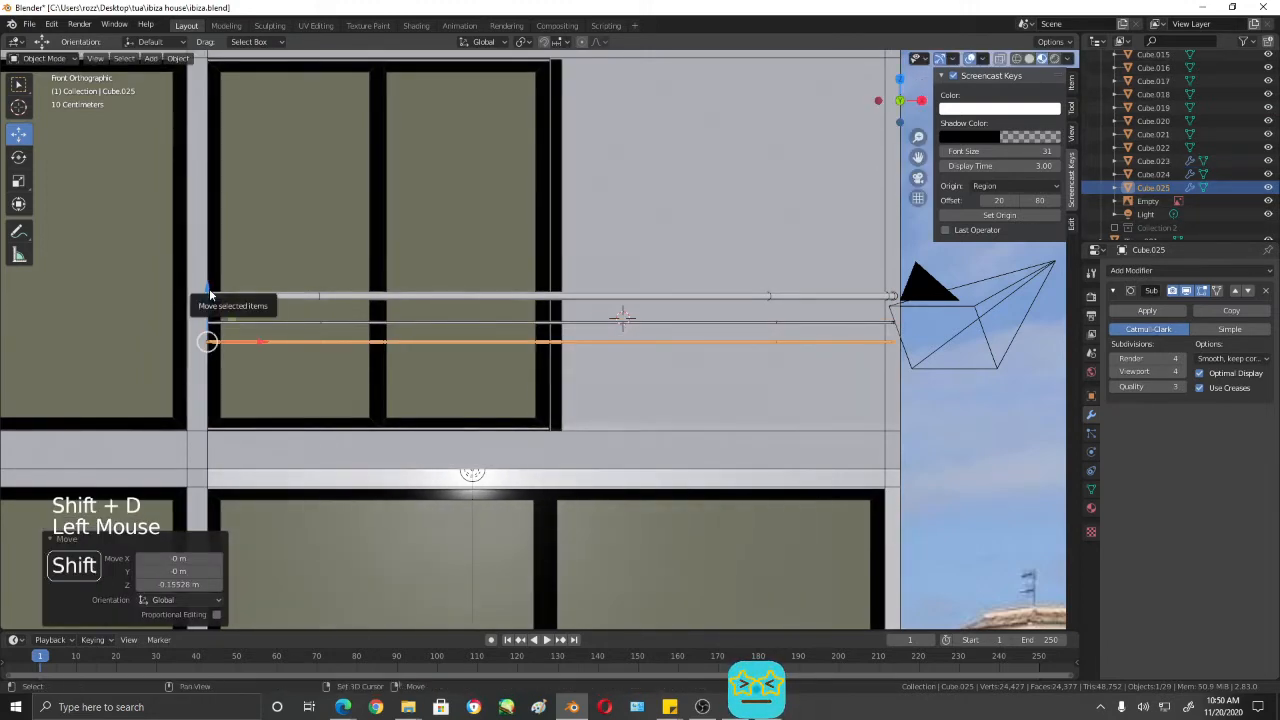
{"action": "key", "text": "shift+z"}
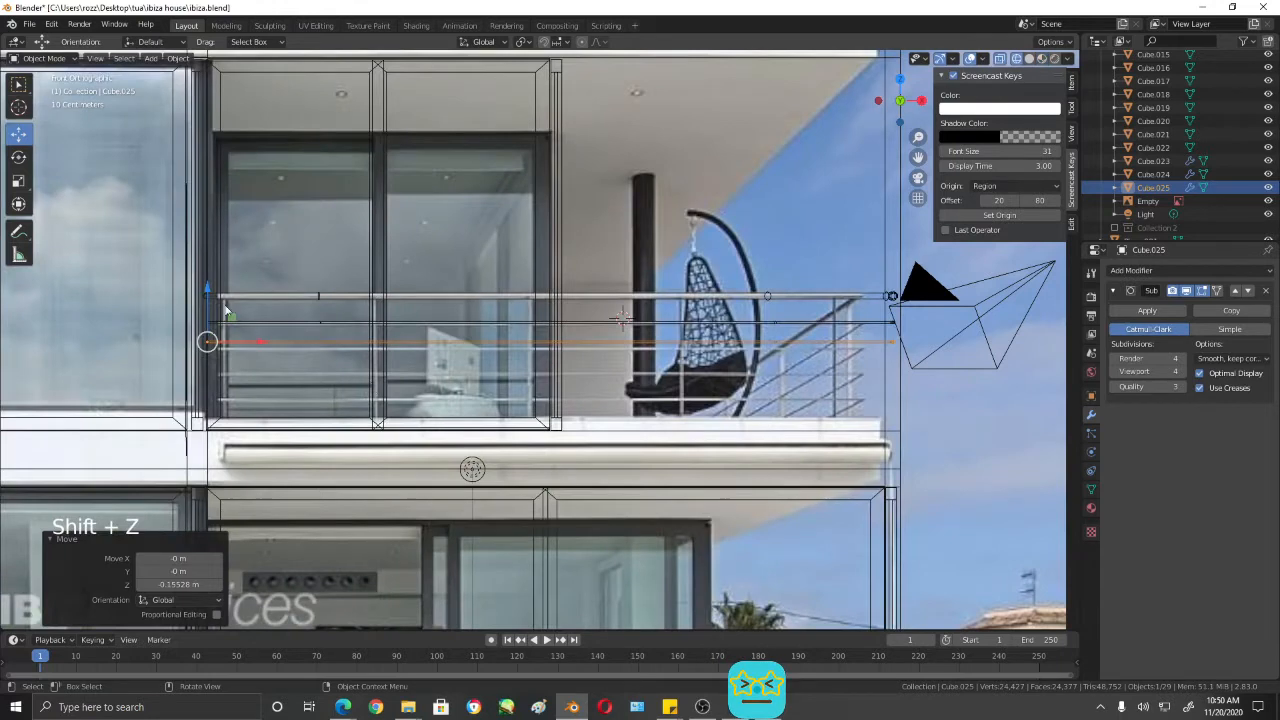
{"action": "left_click_drag", "start_coordinate": [208, 292], "coordinate": [208, 306]}
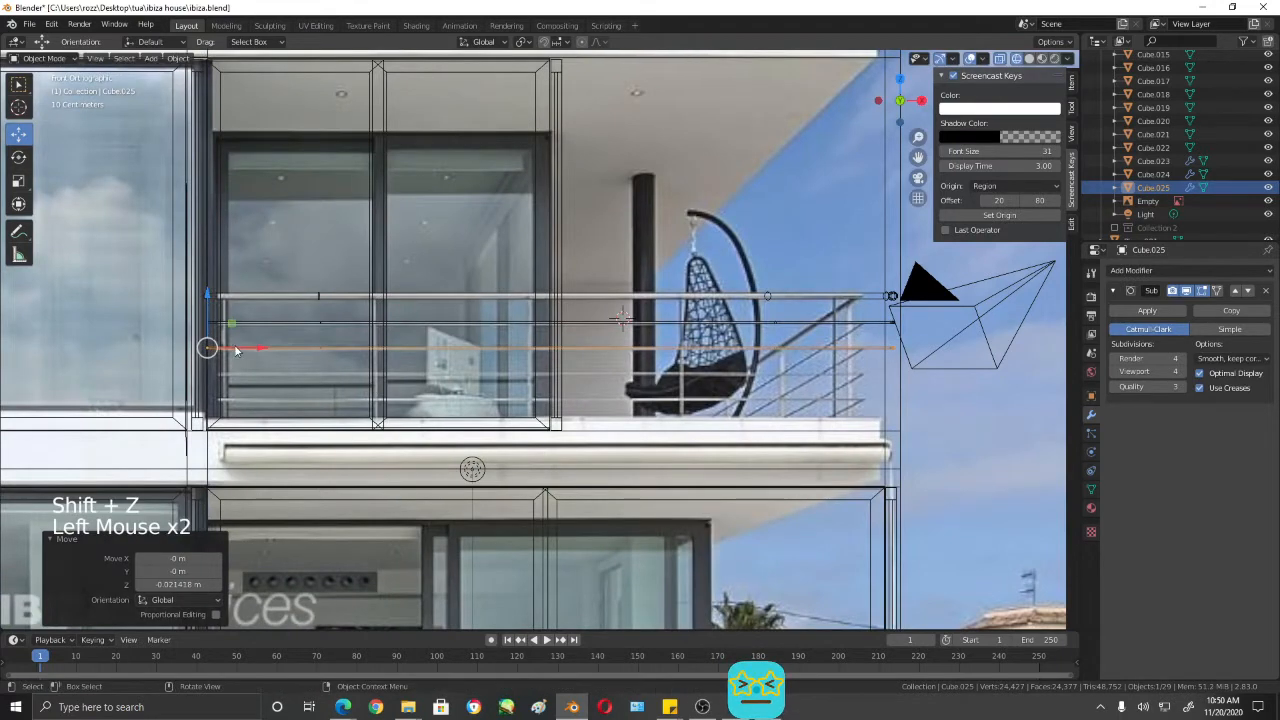
{"action": "left_click", "coordinate": [208, 293]}
{"action": "double_click", "coordinate": [208, 294]}
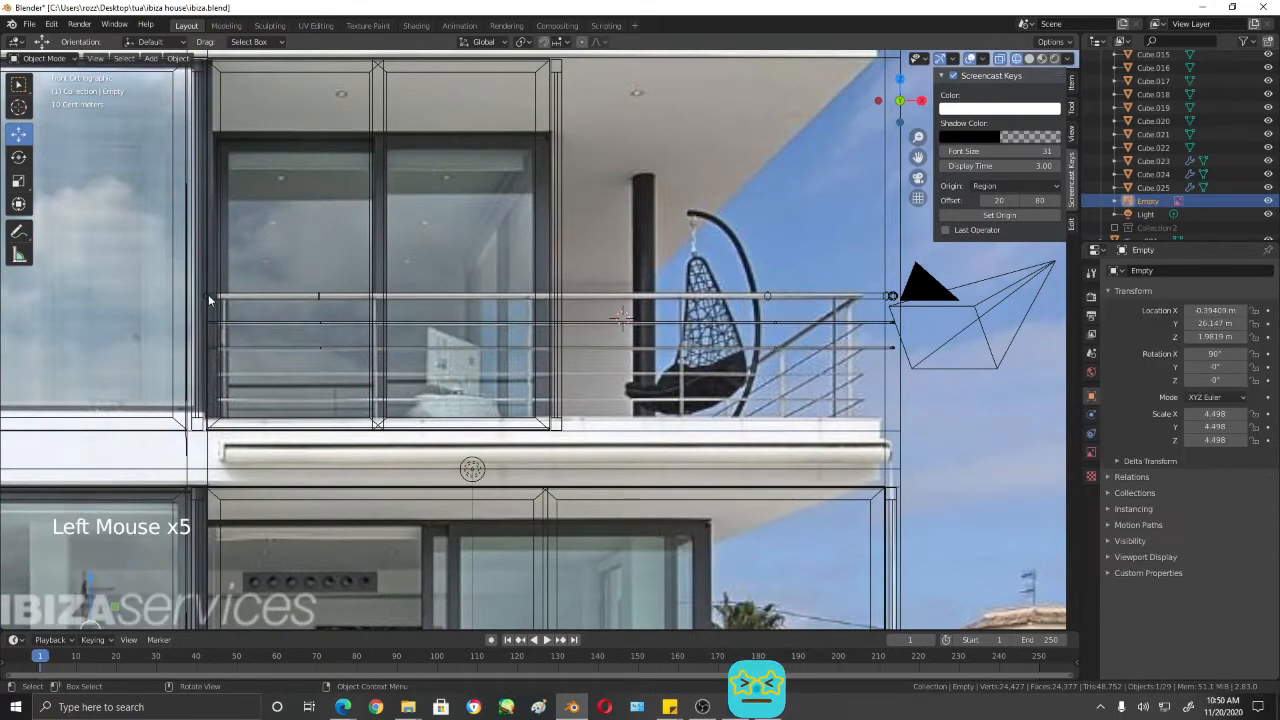
- Duplicate the second lower bar about 0.214 m down along Z, and duplicate that copy about 0.209 m further down
{"action": "left_click", "coordinate": [232, 350]}
{"action": "key", "text": "shift+s"}
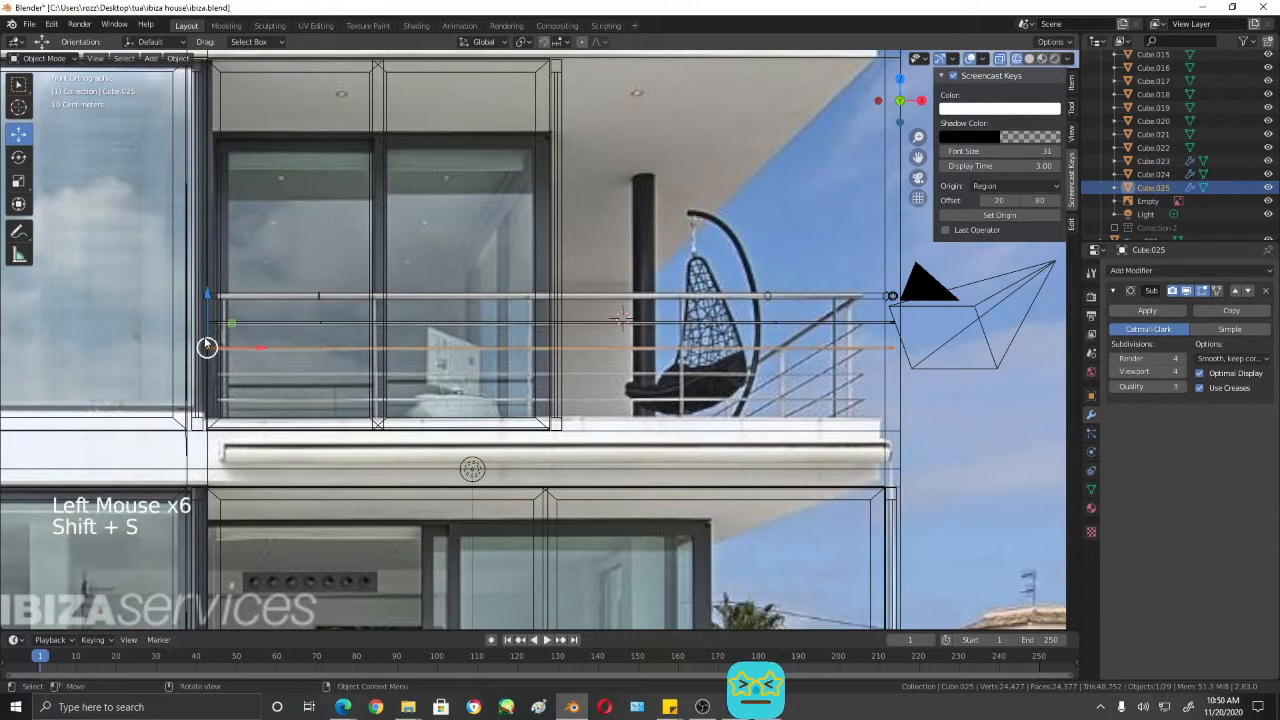
{"action": "key", "text": "shift+d"}
{"action": "left_click", "coordinate": [211, 321]}
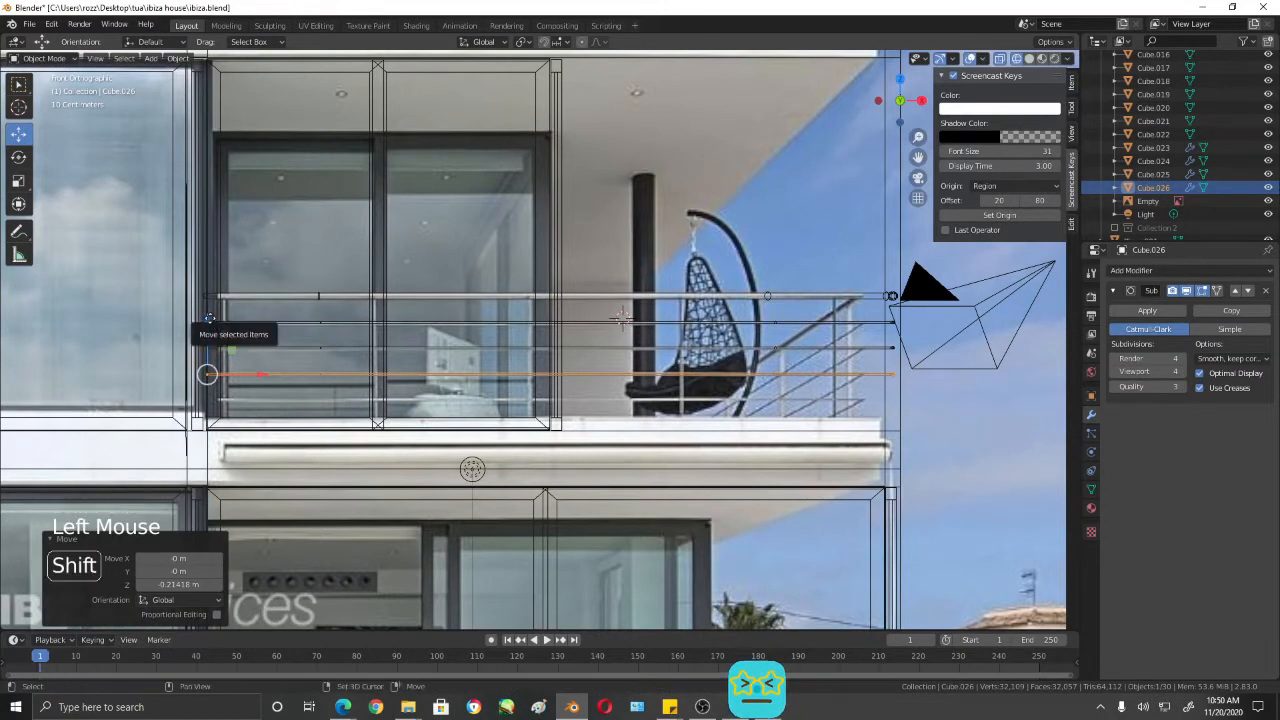
{"action": "key", "text": "shift+d"}
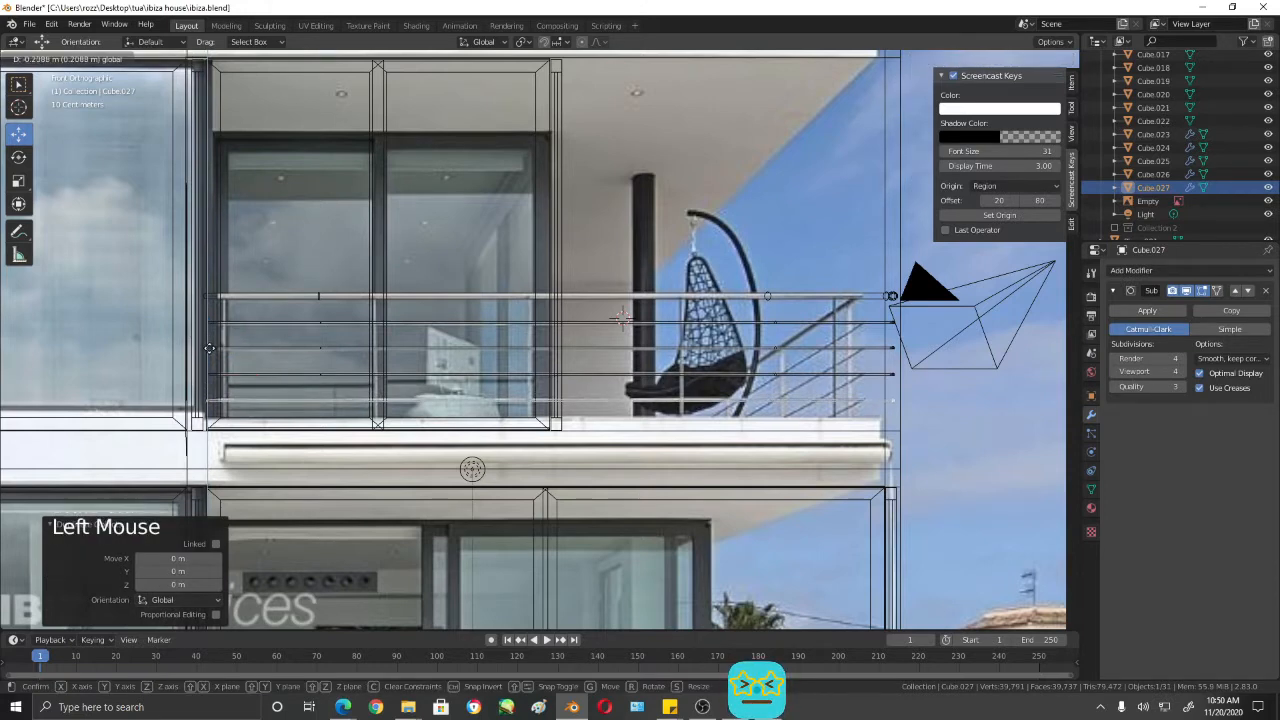
{"action": "mouse_move", "coordinate": [862, 445]}
{"action": "middle_mouse_down", "text": "shift"}
{"action": "mouse_move", "coordinate": [751, 401]}
{"action": "mouse_move", "coordinate": [636, 409]}
{"action": "middle_mouse_up", "text": "shift"}
- Compare the lower bars' side lengths with the top rail in shaded perspective and right view
{"action": "key", "text": "shift+z"}
{"action": "middle_click_drag", "start_coordinate": [763, 355], "coordinate": [777, 314]}
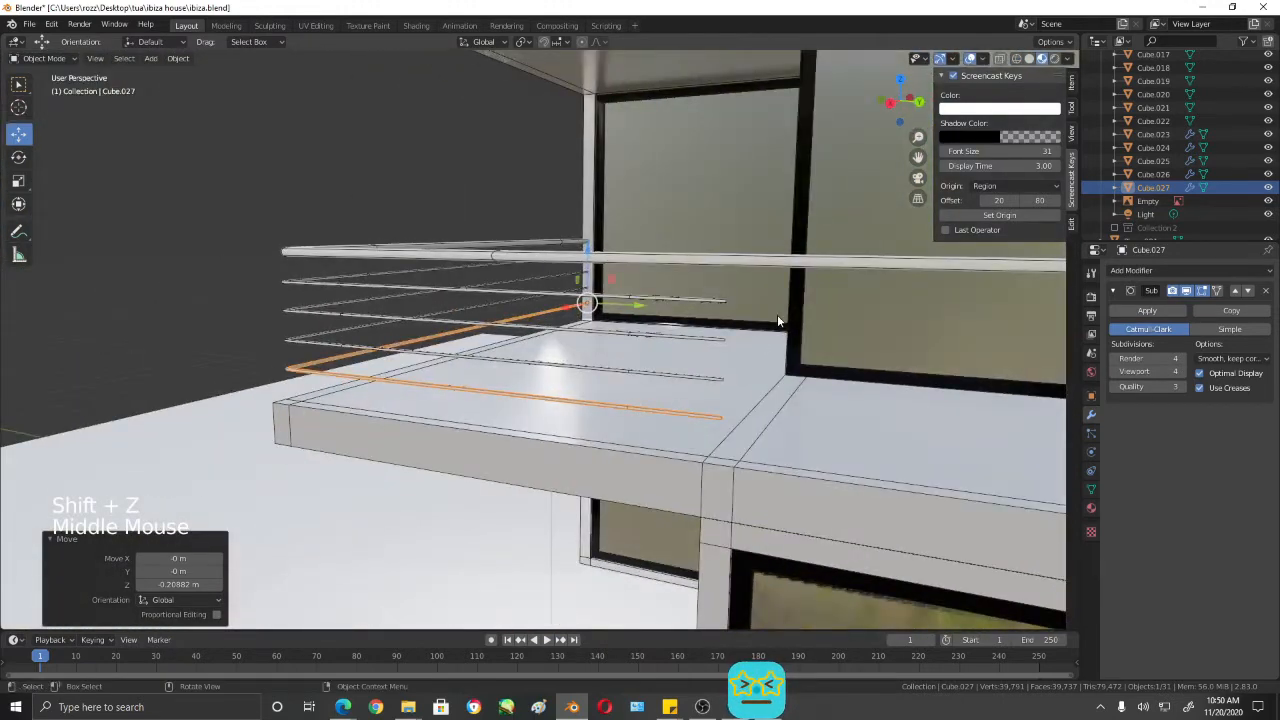
{"action": "key", "text": "KP_3"}
{"action": "middle_click_drag", "start_coordinate": [822, 269], "coordinate": [603, 329], "text": "shift"}
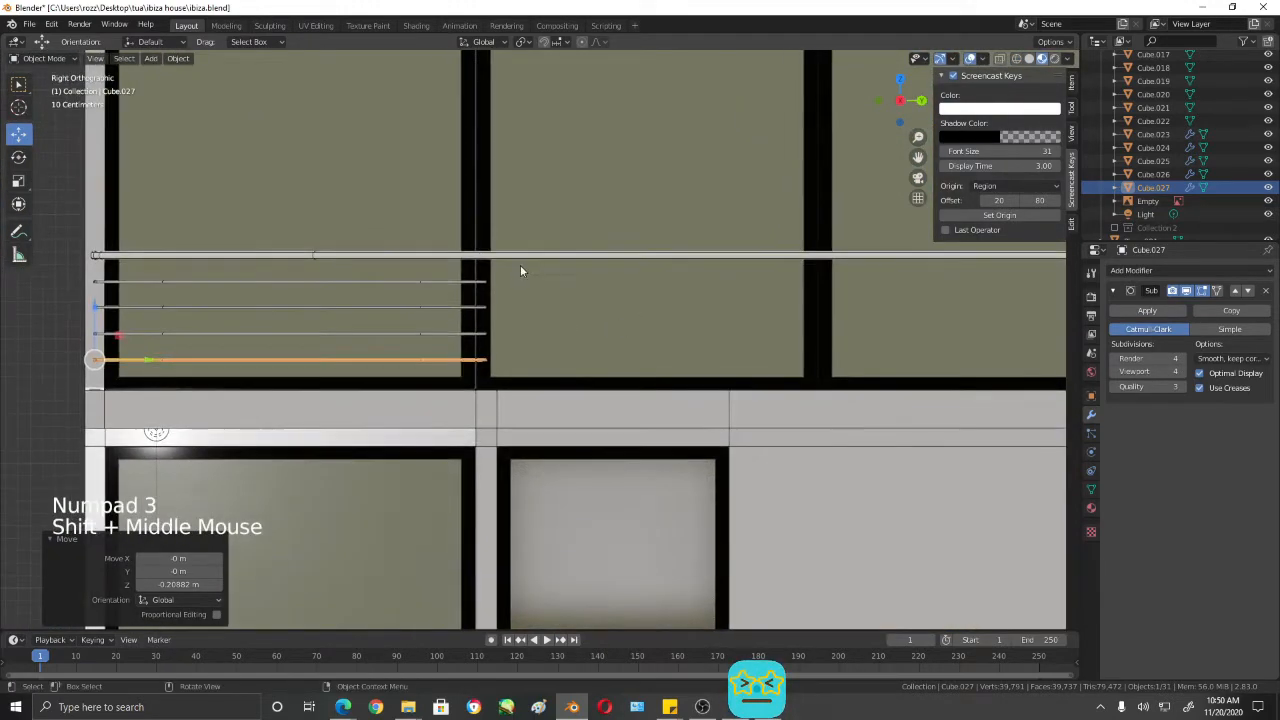
{"action": "scroll", "coordinate": [843, 340], "scroll_direction": "down", "scroll_amount": 3}
{"action": "middle_click_drag", "start_coordinate": [943, 320], "coordinate": [971, 320], "text": "shift"}
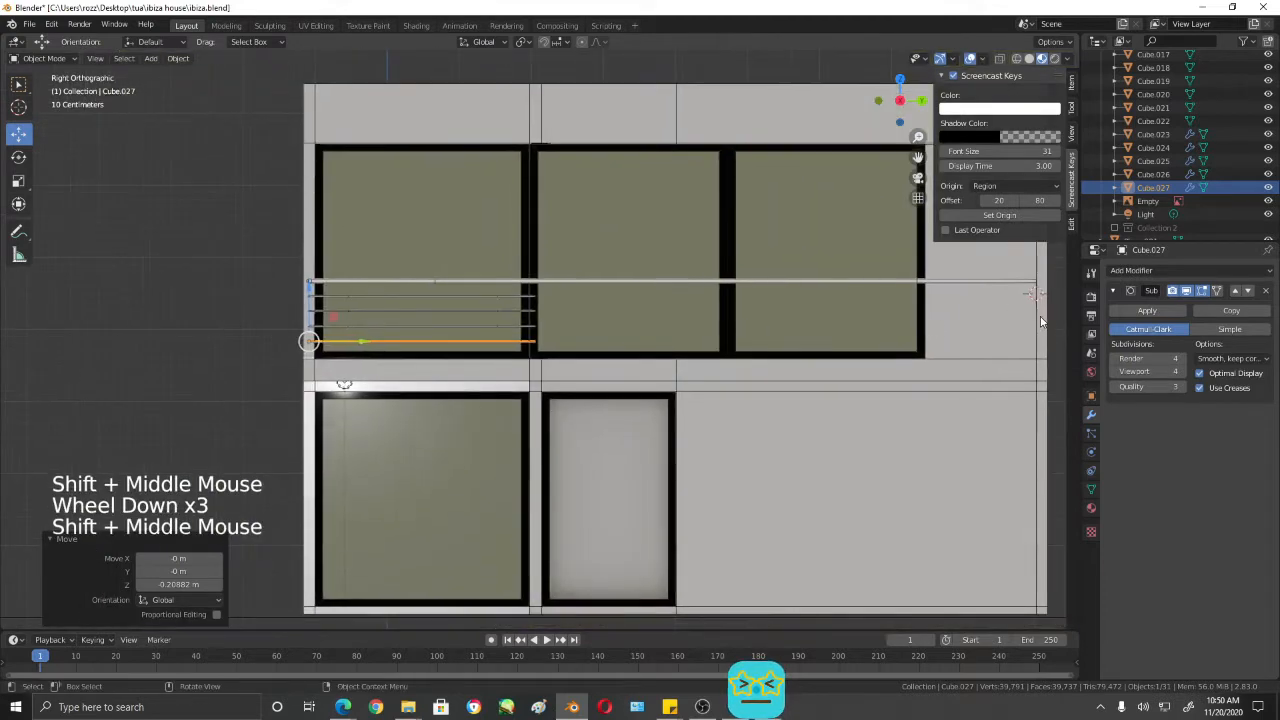
- Select the four thin lower bars of the balcony railing and open them together in Edit Mode
{"action": "middle_click_drag", "start_coordinate": [755, 375], "coordinate": [586, 406], "text": "shift"}
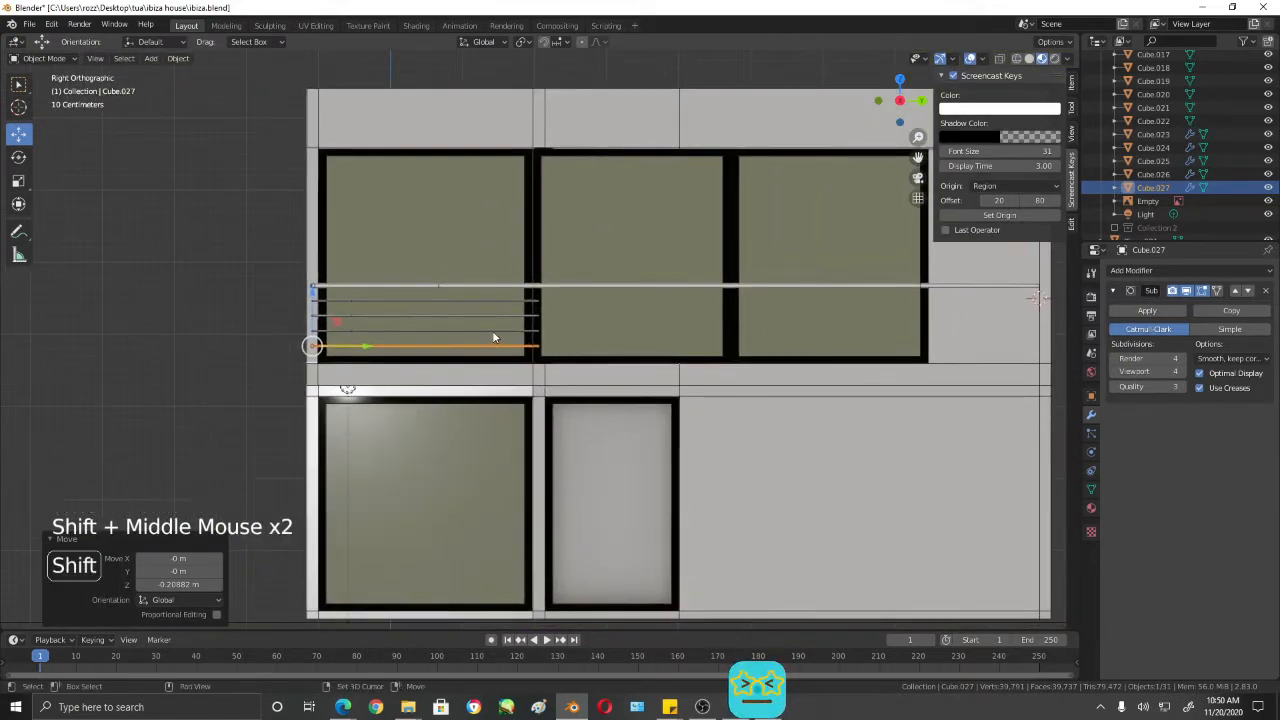
{"action": "left_click", "coordinate": [495, 330], "text": "shift"}
{"action": "left_click", "coordinate": [512, 315], "text": "shift"}
{"action": "left_click", "coordinate": [528, 300], "text": "shift"}
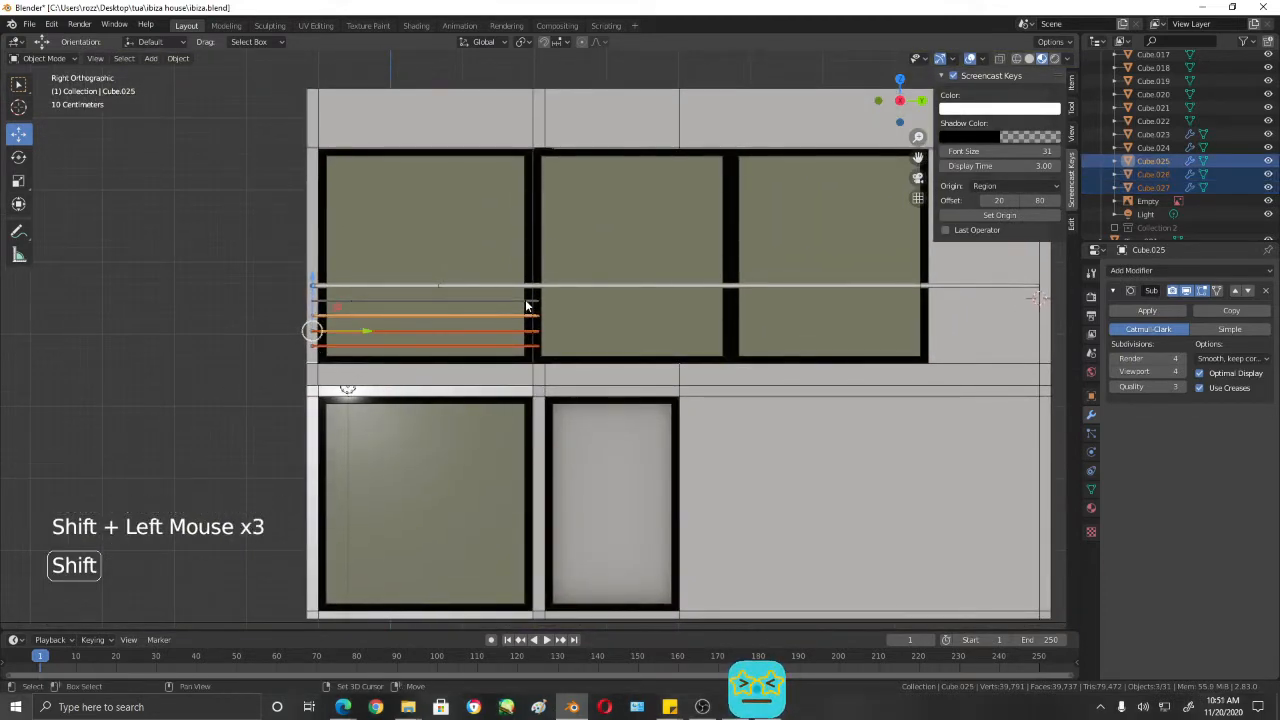
{"action": "middle_click_drag", "start_coordinate": [567, 379], "coordinate": [623, 371], "text": "shift"}
{"action": "scroll", "coordinate": [623, 371], "scroll_direction": "up", "scroll_amount": 3}
{"action": "scroll", "coordinate": [586, 380], "scroll_direction": "up", "scroll_amount": 2}
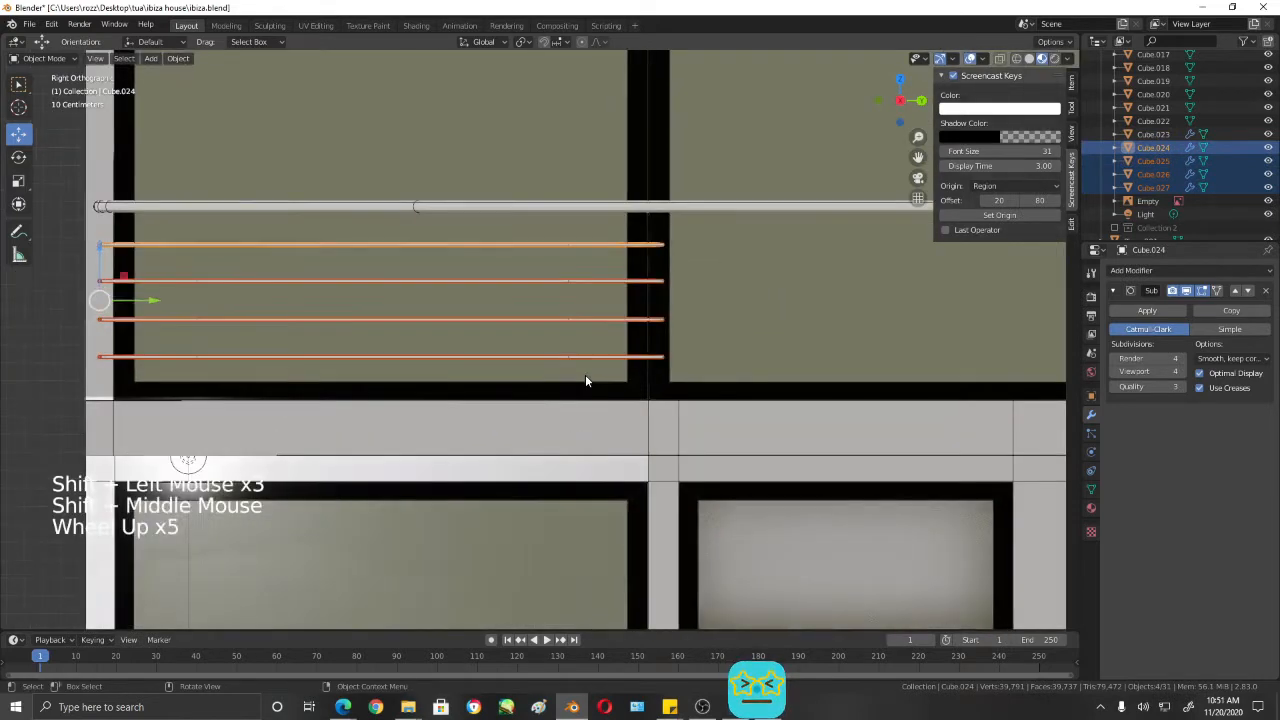
{"action": "key", "text": "Tab"}
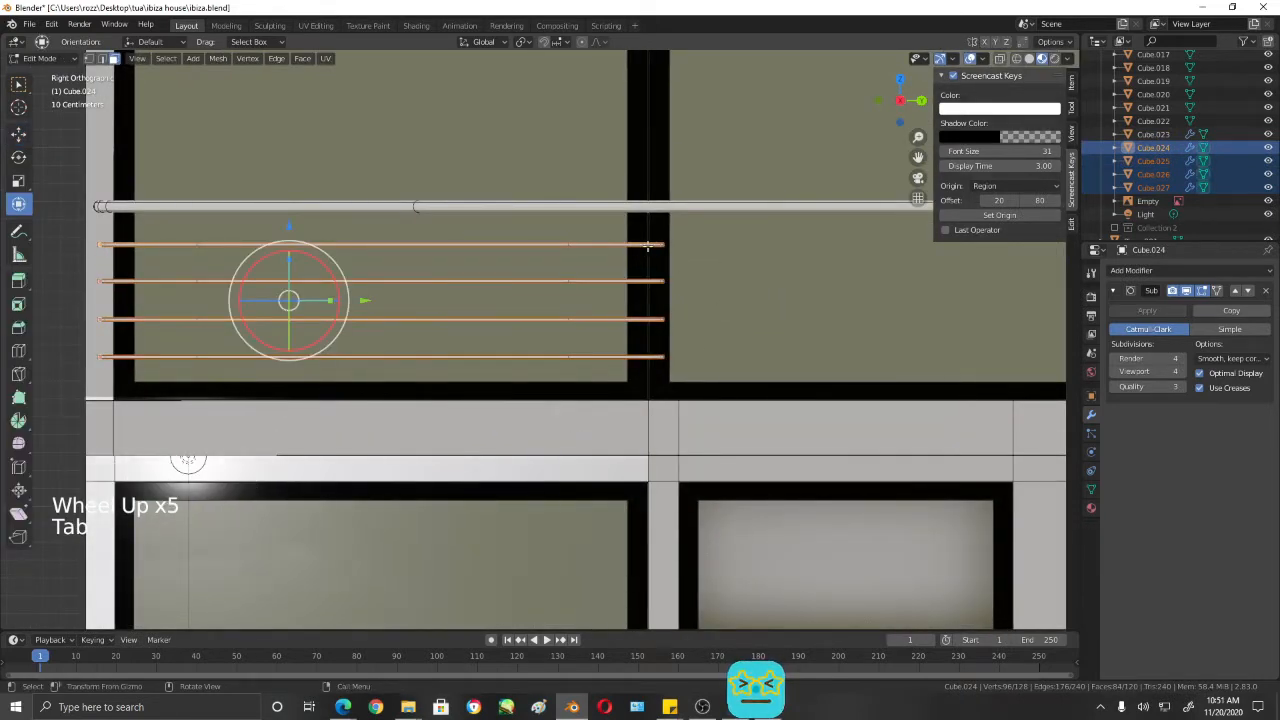
- Extend the four lower bars' inner ends along Y to the far end of the top rail, and save the file
{"action": "key", "text": "1"}
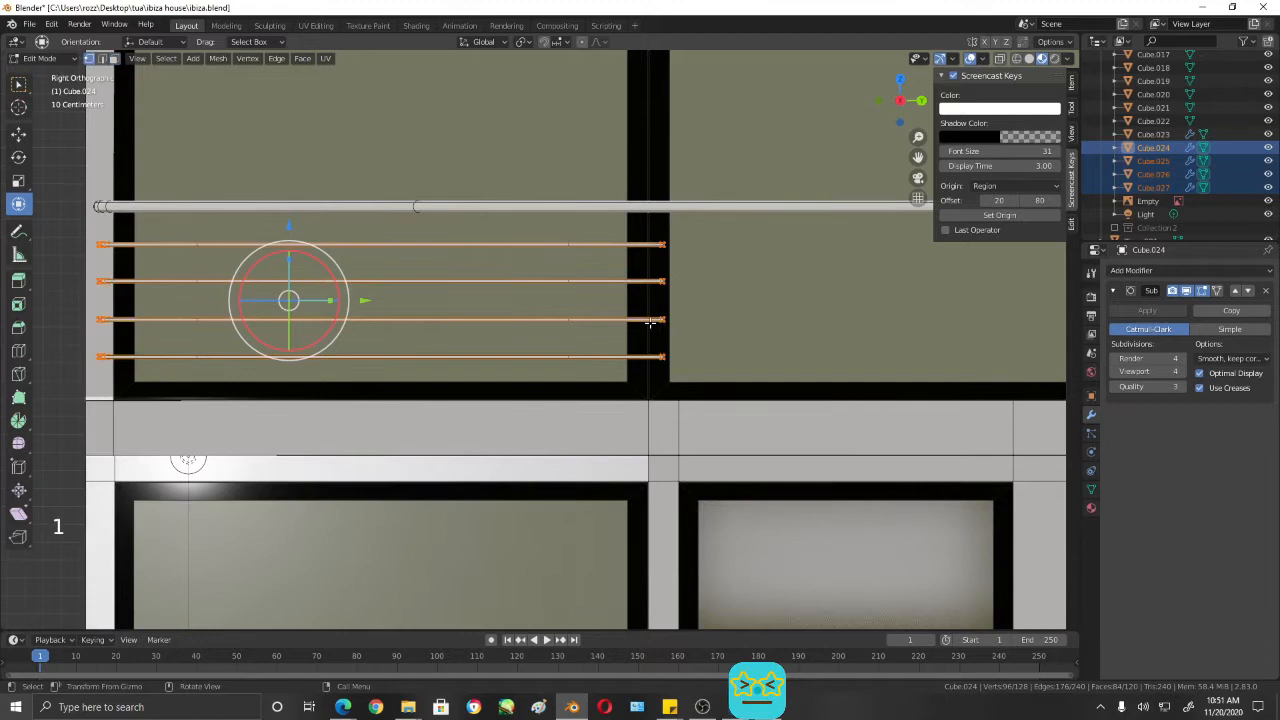
{"action": "left_click", "coordinate": [660, 245]}
{"action": "key", "text": "shift+z"}
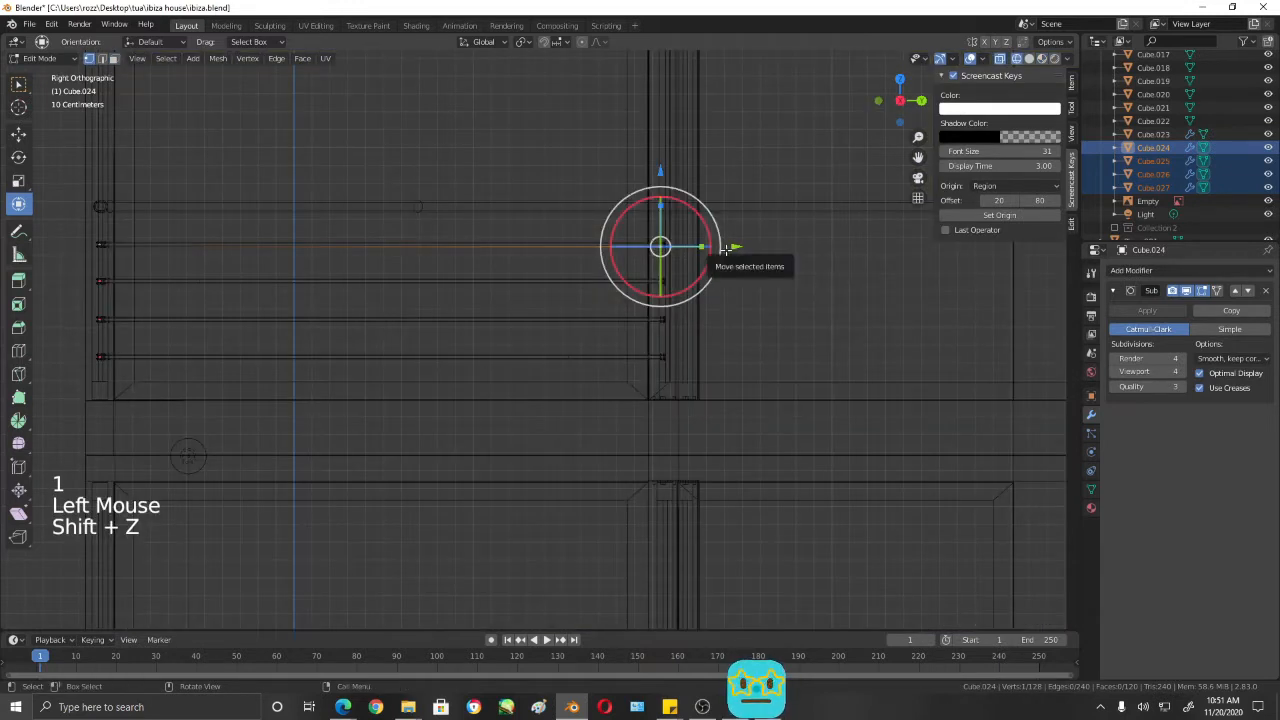
{"action": "left_click_drag", "start_coordinate": [737, 200], "coordinate": [554, 449]}
{"action": "middle_click_drag", "start_coordinate": [736, 442], "coordinate": [616, 457], "text": "shift"}
{"action": "scroll", "coordinate": [616, 457], "scroll_direction": "down", "scroll_amount": 3}
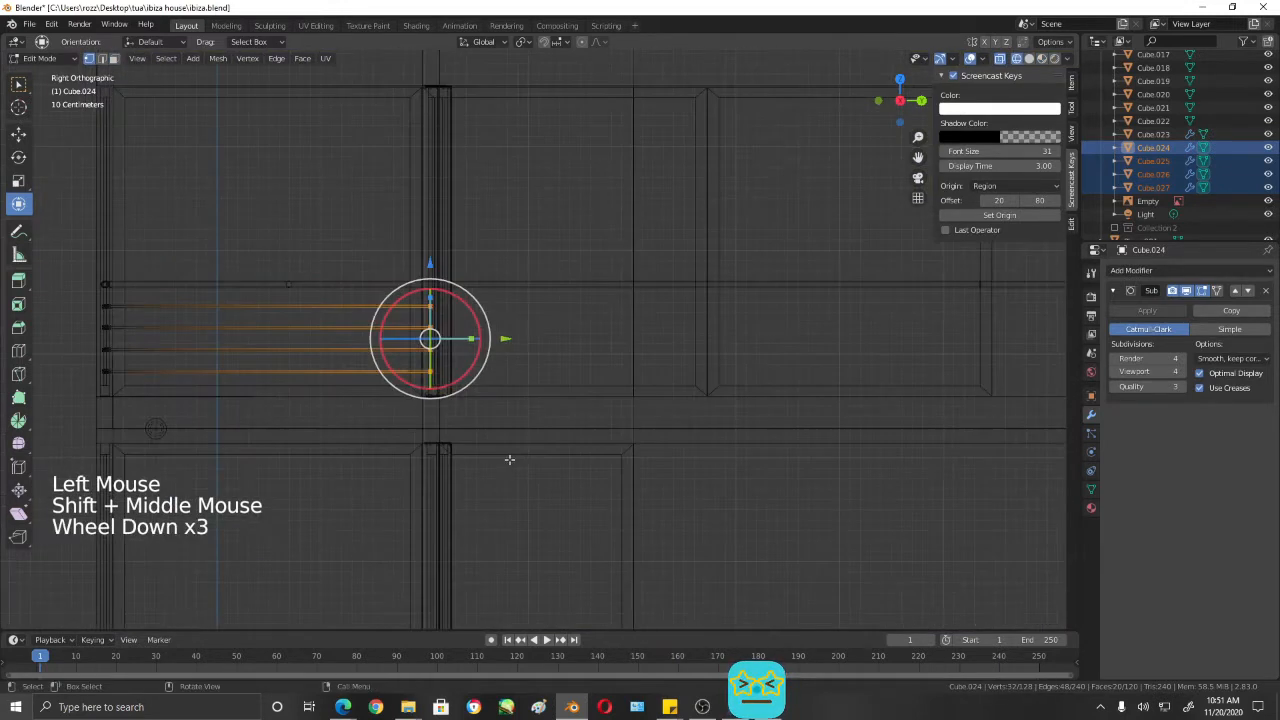
{"action": "middle_click_drag", "start_coordinate": [509, 457], "coordinate": [446, 390], "text": "shift"}
{"action": "left_click_drag", "start_coordinate": [418, 349], "coordinate": [985, 366]}
{"action": "middle_click_drag", "start_coordinate": [985, 366], "coordinate": [635, 416], "text": "shift"}
{"action": "left_click_drag", "start_coordinate": [617, 397], "coordinate": [792, 397]}
{"action": "key", "text": "shift+z"}
{"action": "middle_click_drag", "start_coordinate": [670, 511], "coordinate": [720, 460]}
{"action": "middle_click_drag", "start_coordinate": [720, 460], "coordinate": [600, 440], "text": "shift"}
{"action": "key", "text": "ctrl+s"}
- Compare the extended lower bars with the reference railing in front wireframe, return to Object Mode and inspect the railing in perspective
{"action": "scroll", "coordinate": [748, 437], "scroll_direction": "down", "scroll_amount": 6}
{"action": "key", "text": "KP_1"}
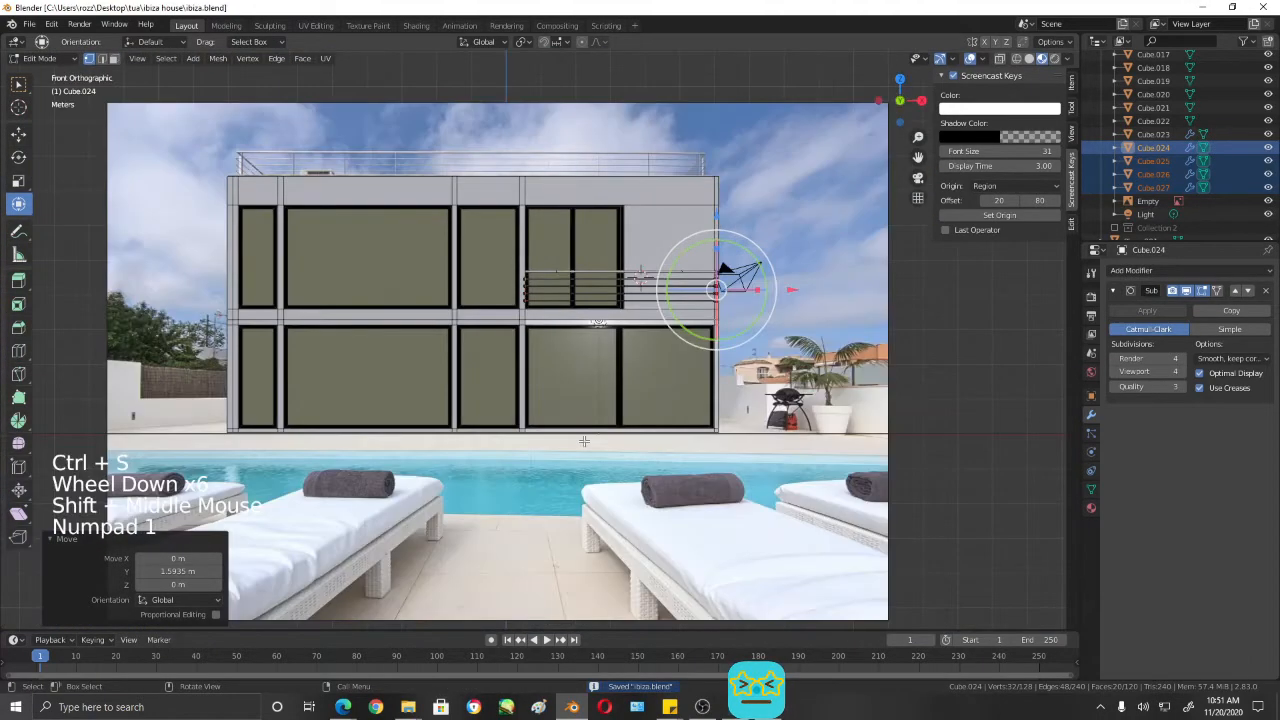
{"action": "key", "text": "shift+z"}
{"action": "scroll", "coordinate": [584, 441], "scroll_direction": "up", "scroll_amount": 7}
{"action": "middle_click_drag", "start_coordinate": [584, 441], "coordinate": [751, 271], "text": "shift"}
{"action": "scroll", "coordinate": [546, 366], "scroll_direction": "up", "scroll_amount": 4}
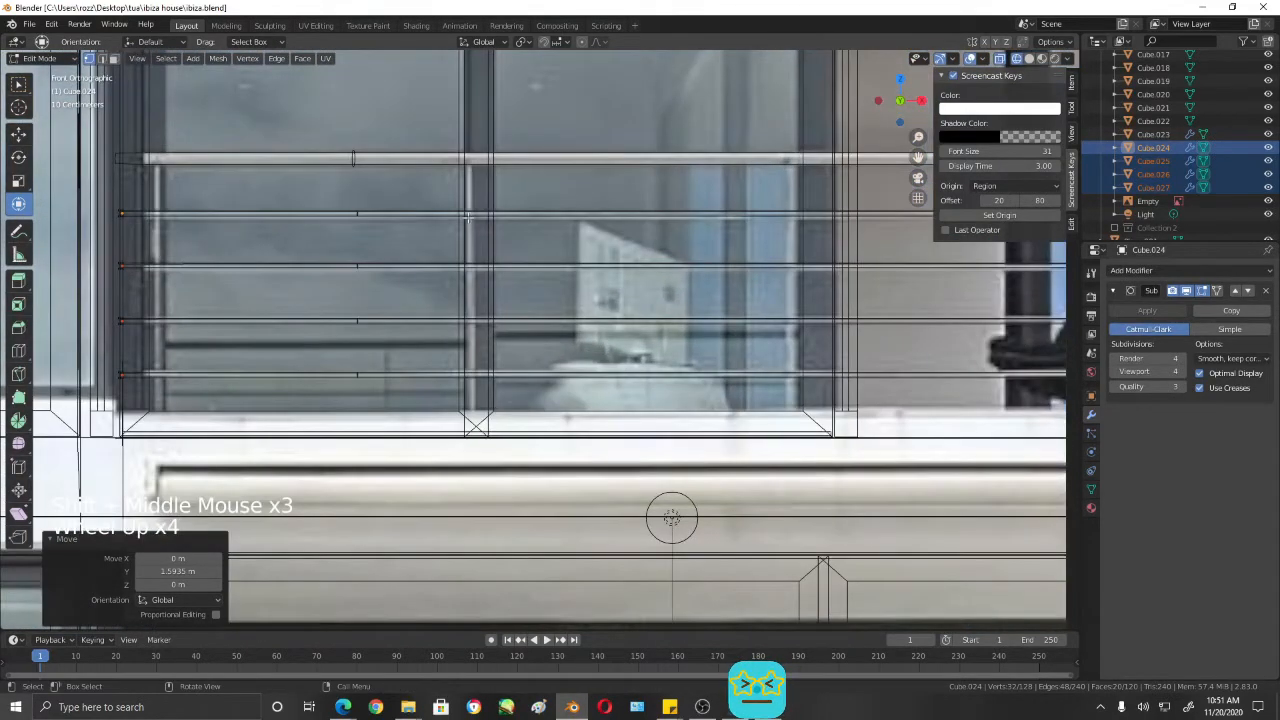
{"action": "scroll", "coordinate": [795, 262], "scroll_direction": "down", "scroll_amount": 3}
{"action": "mouse_move", "coordinate": [795, 262]}
{"action": "middle_mouse_down"}
{"action": "mouse_move", "coordinate": [760, 270]}
{"action": "mouse_move", "coordinate": [800, 251]}
{"action": "middle_mouse_up"}
{"action": "key", "text": "shift+z"}
{"action": "scroll", "coordinate": [683, 297], "scroll_direction": "down", "scroll_amount": 7}
{"action": "key", "text": "Tab"}
{"action": "middle_click_drag", "start_coordinate": [692, 403], "coordinate": [640, 320], "text": "shift"}
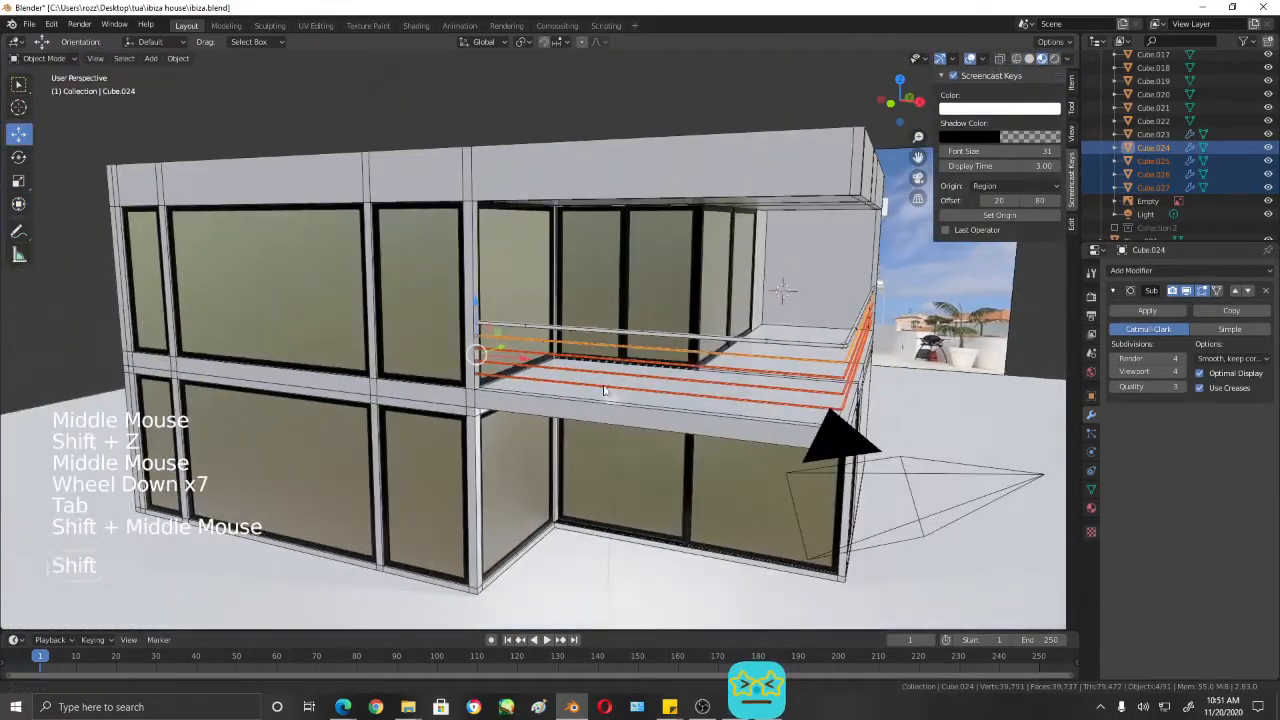
- Select the top rail and examine the balcony railing against the reference photo in front wireframe view
{"action": "scroll", "coordinate": [634, 312], "scroll_direction": "up", "scroll_amount": 5}
{"action": "left_click", "coordinate": [424, 176]}
{"action": "scroll", "coordinate": [424, 176], "scroll_direction": "down", "scroll_amount": 3}
{"action": "middle_click_drag", "start_coordinate": [520, 345], "coordinate": [565, 316]}
{"action": "key", "text": "KP_1"}
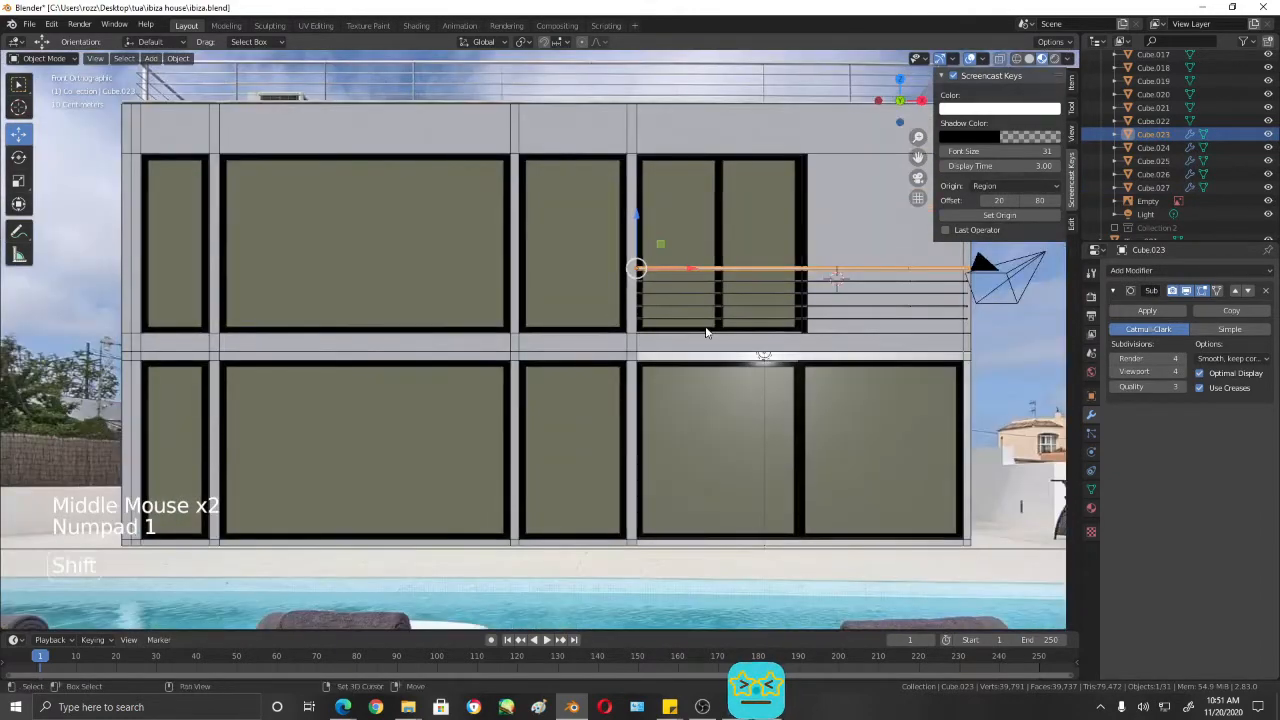
{"action": "middle_click_drag", "start_coordinate": [706, 329], "coordinate": [680, 400], "text": "shift"}
{"action": "key", "text": "shift+z"}
{"action": "scroll", "coordinate": [667, 410], "scroll_direction": "up", "scroll_amount": 2}
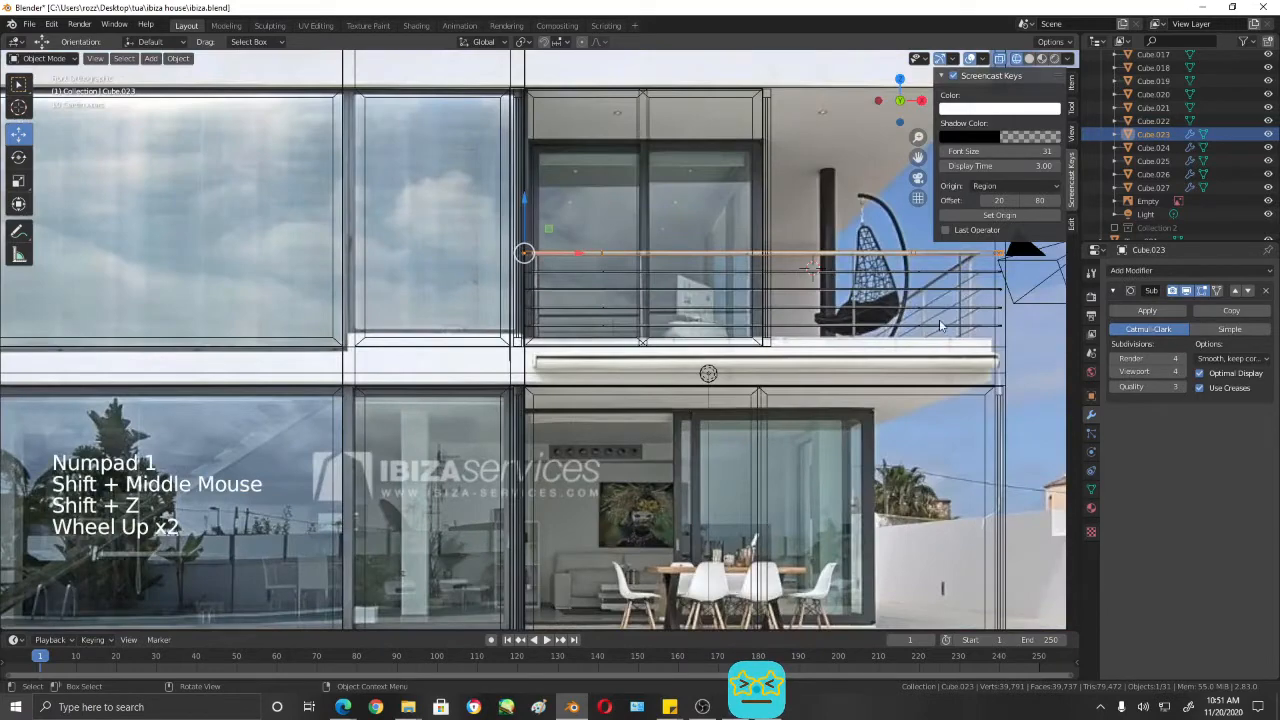
{"action": "middle_click_drag", "start_coordinate": [889, 356], "coordinate": [886, 360]}
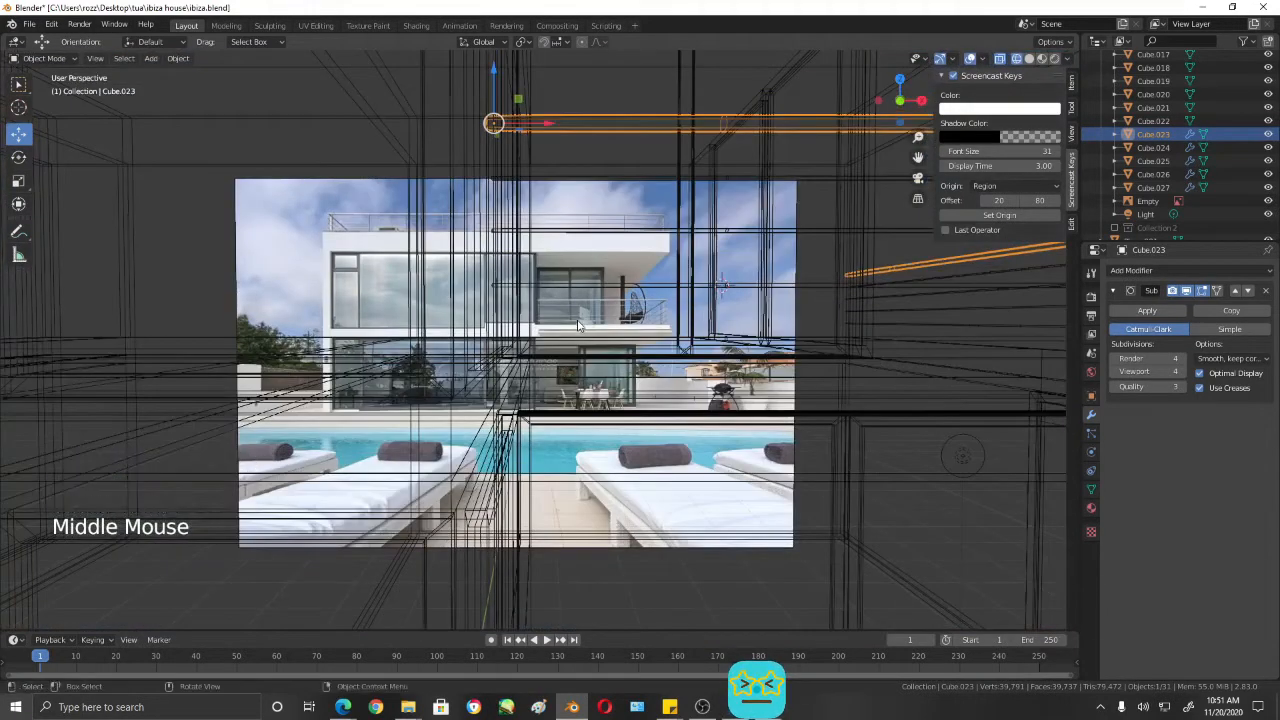
{"action": "middle_click_drag", "start_coordinate": [687, 361], "coordinate": [675, 368]}
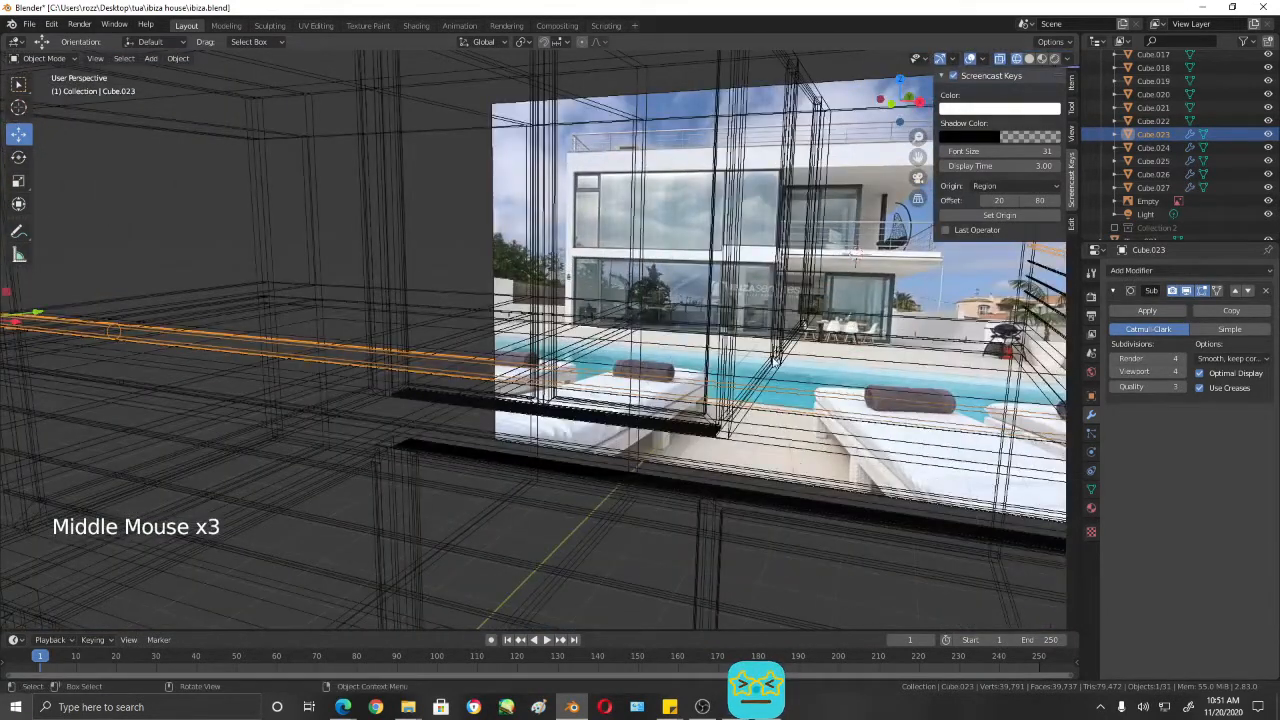
{"action": "key", "text": "KP_1"}
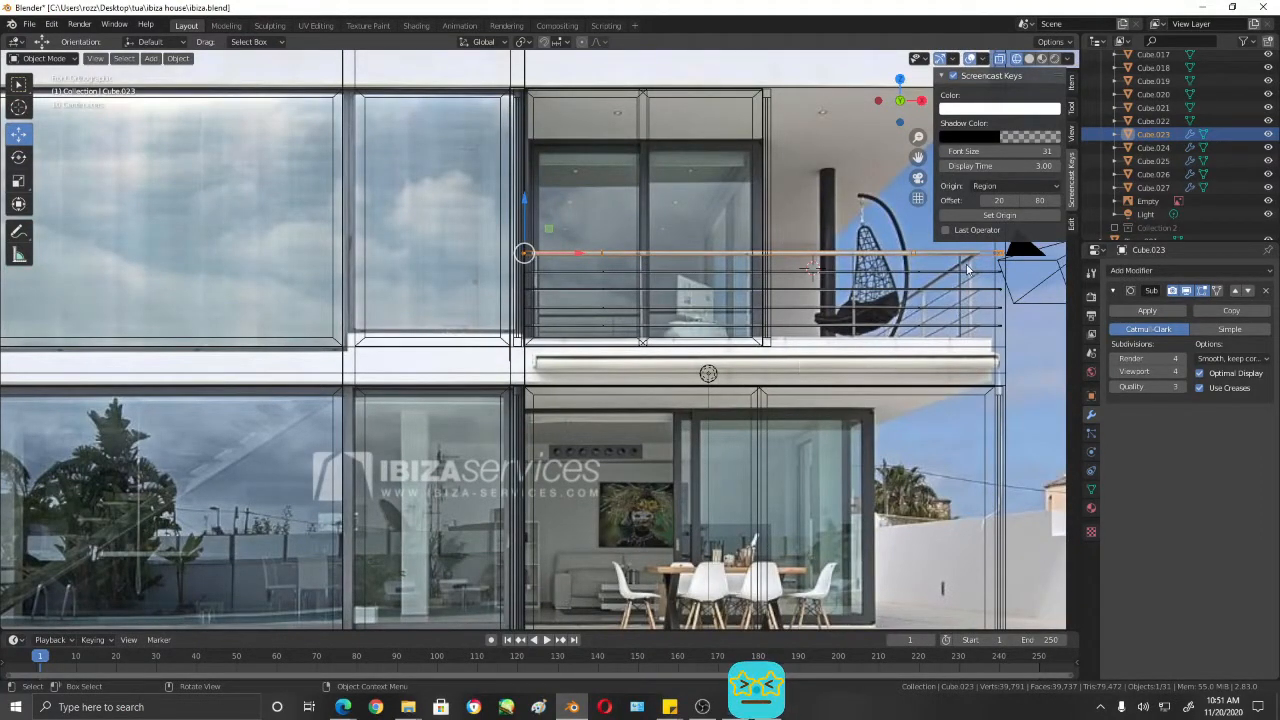
- Activate the 3D Cursor tool and place the cursor at the foot of the balcony window's middle frame in front view
{"action": "left_click", "coordinate": [643, 343]}
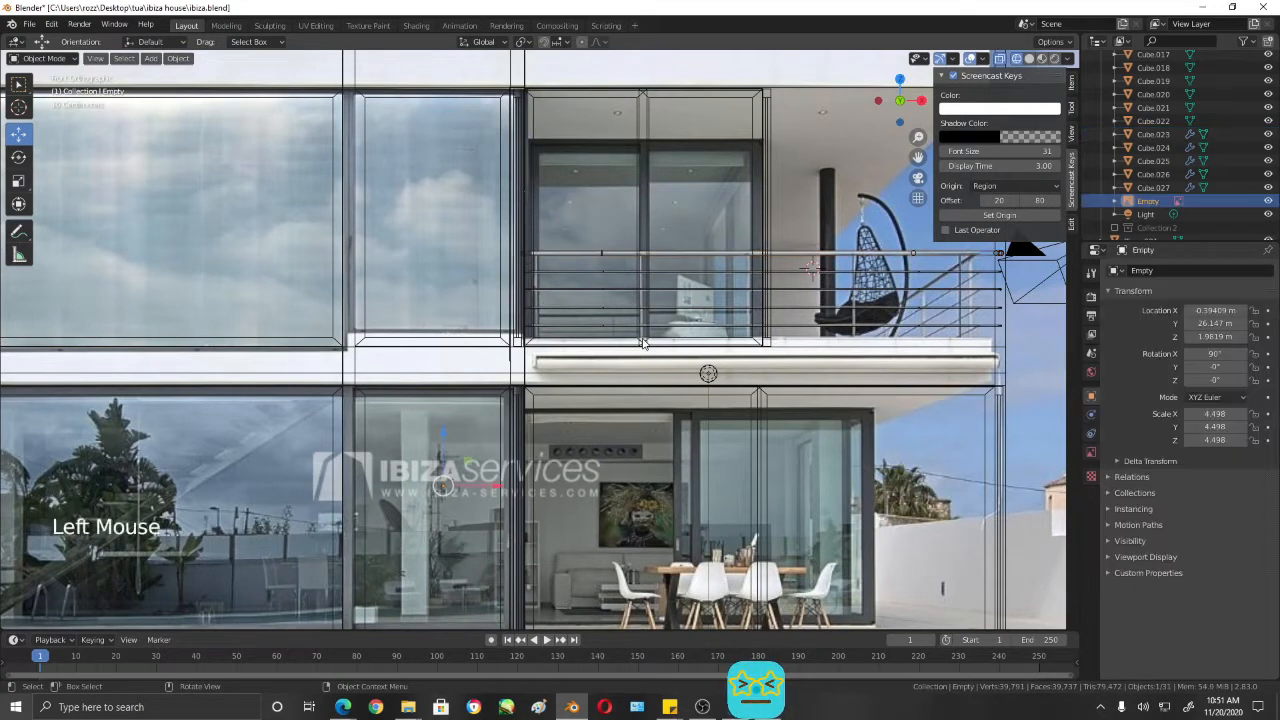
{"action": "right_click", "coordinate": [645, 345]}
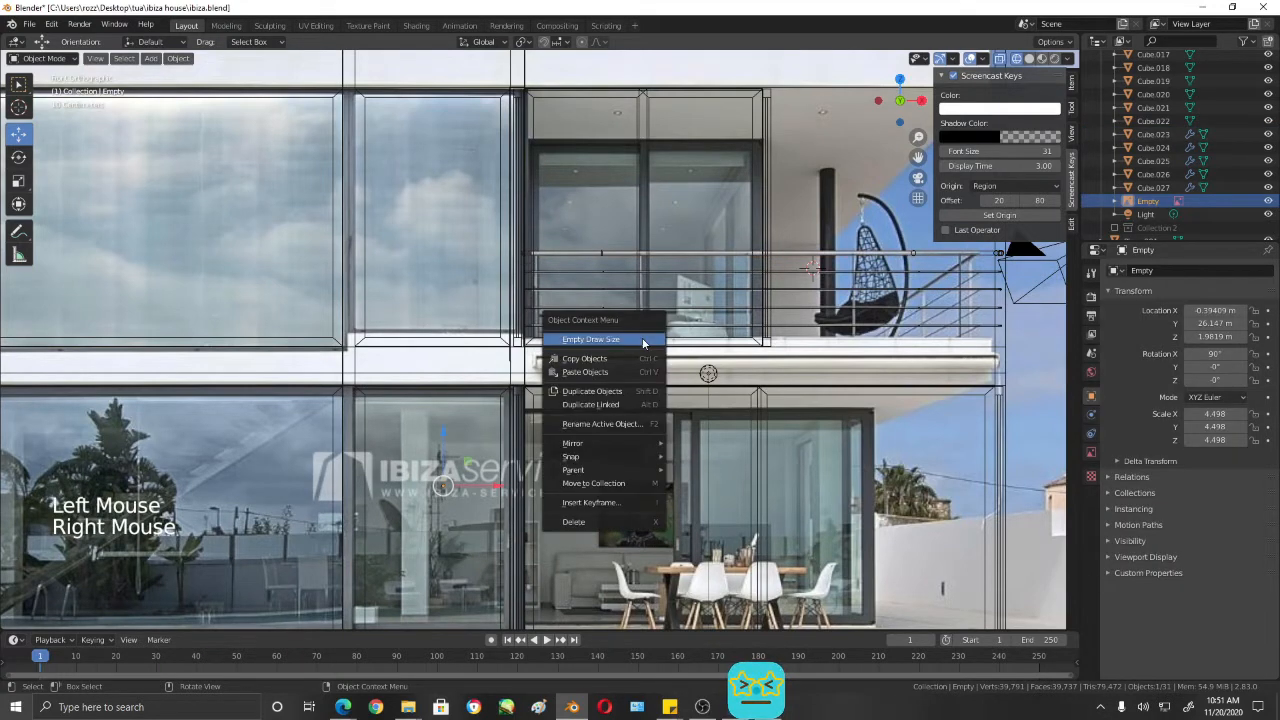
{"action": "left_click", "coordinate": [19, 108]}
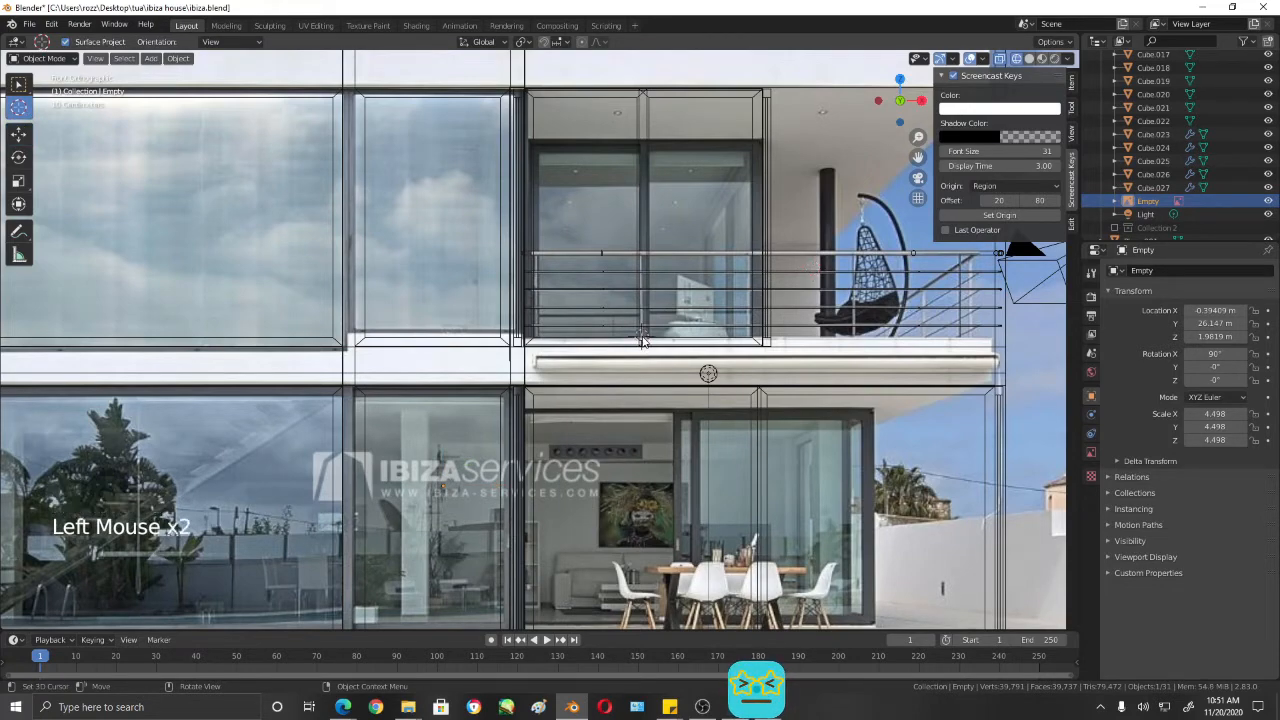
- Place the 3D cursor in shaded right view on the balcony floor's front edge, directly beneath the ends of the lower bars
{"action": "key", "text": "KP_3"}
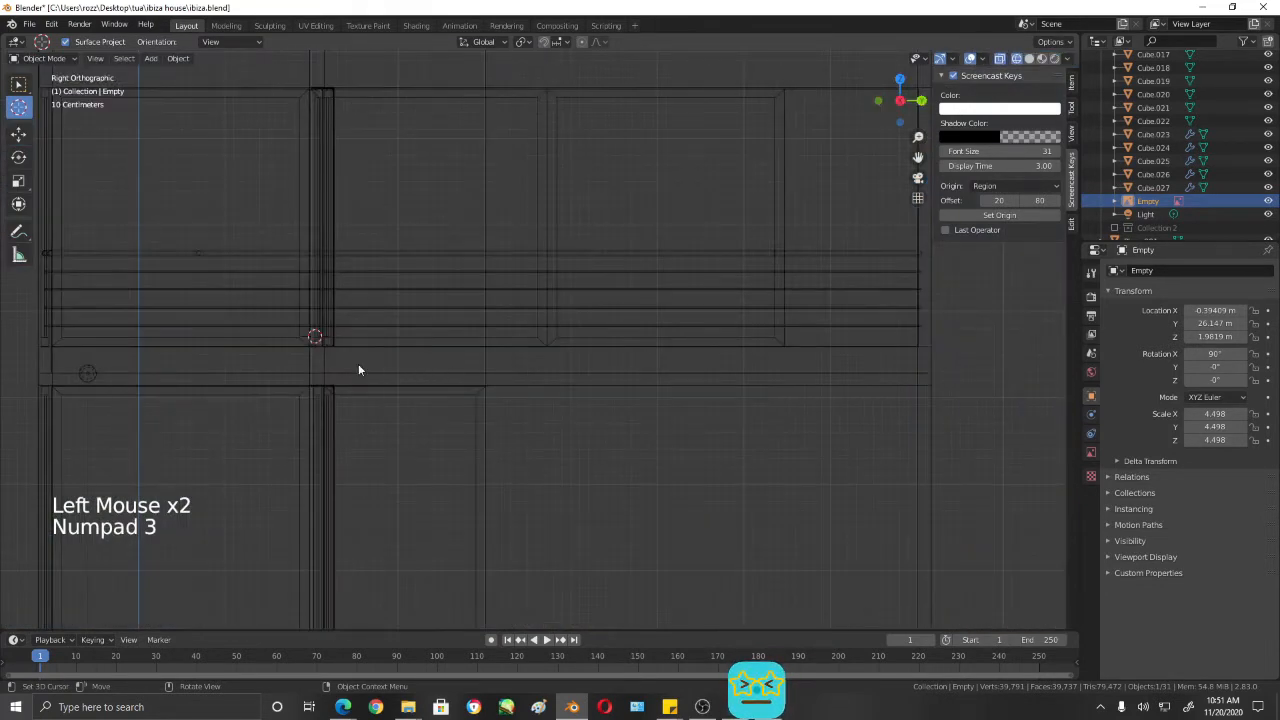
{"action": "middle_click_drag", "start_coordinate": [358, 370], "coordinate": [701, 354], "text": "shift"}
{"action": "scroll", "coordinate": [701, 354], "scroll_direction": "up", "scroll_amount": 1, "text": "shift"}
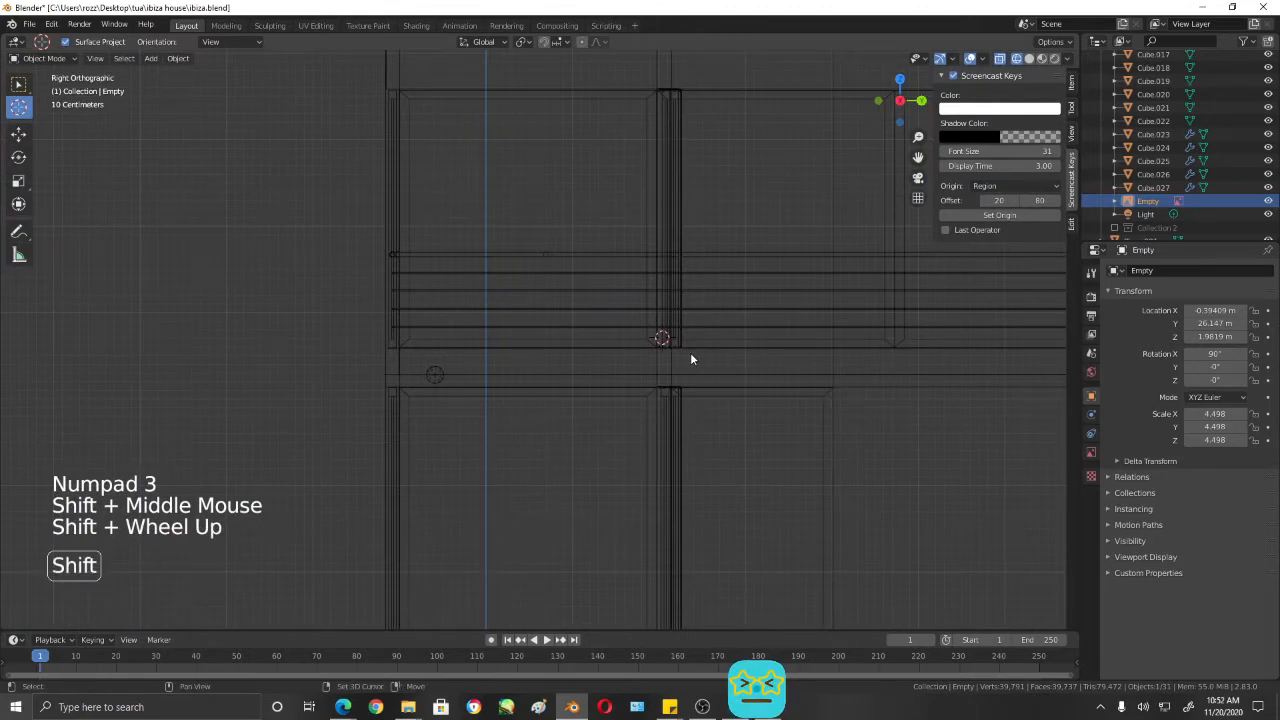
{"action": "key", "text": "shift+z"}
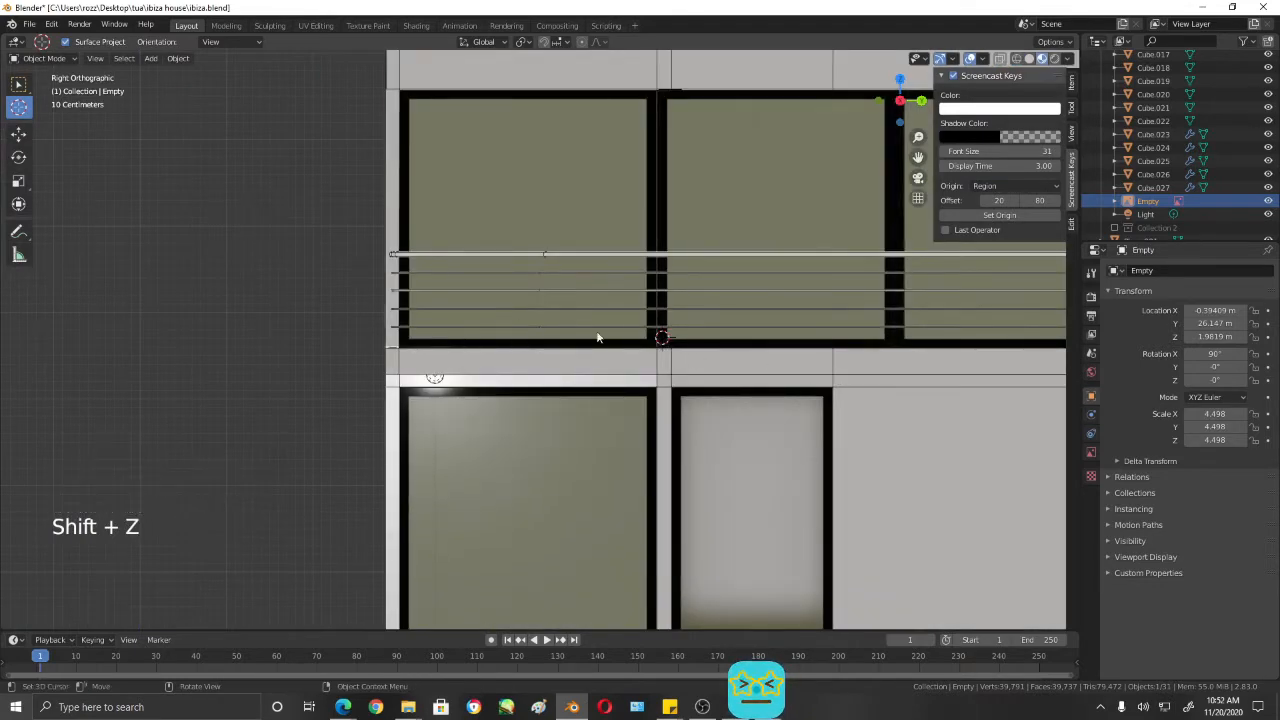
{"action": "scroll", "coordinate": [770, 347], "scroll_direction": "down", "scroll_amount": 5}
{"action": "scroll", "coordinate": [450, 370], "scroll_direction": "up", "scroll_amount": 4}
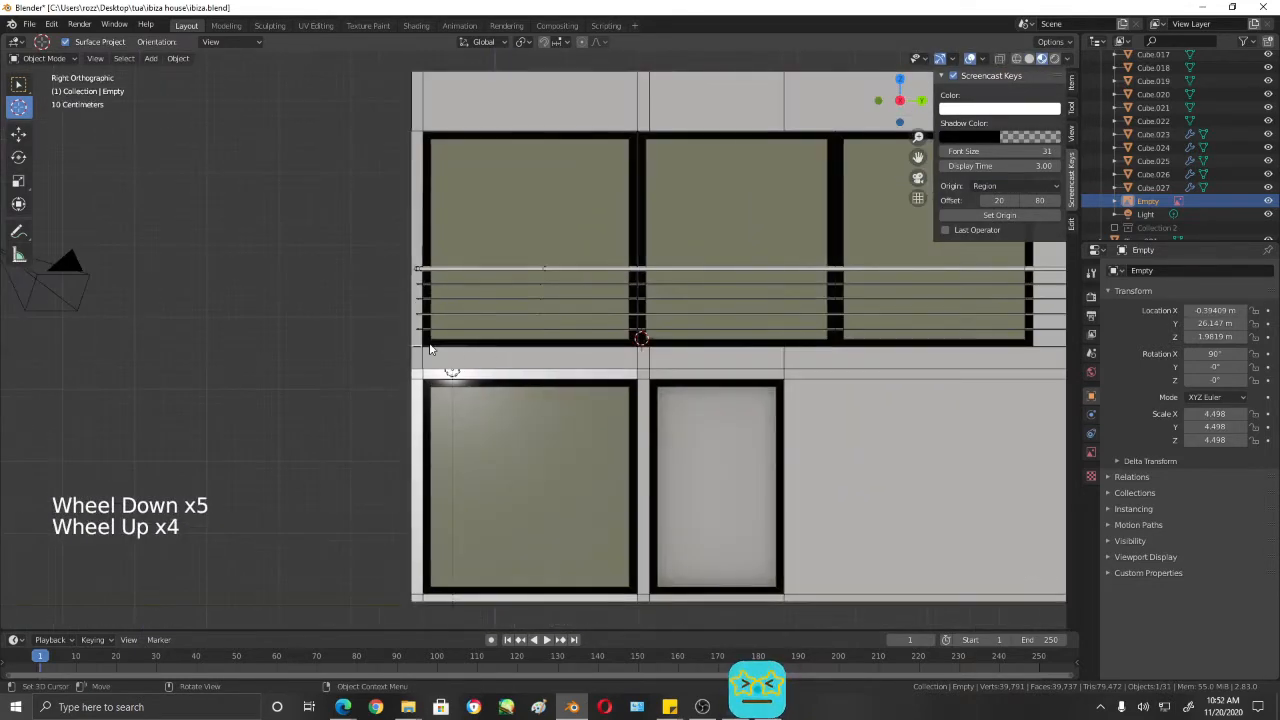
{"action": "left_click", "coordinate": [417, 347]}
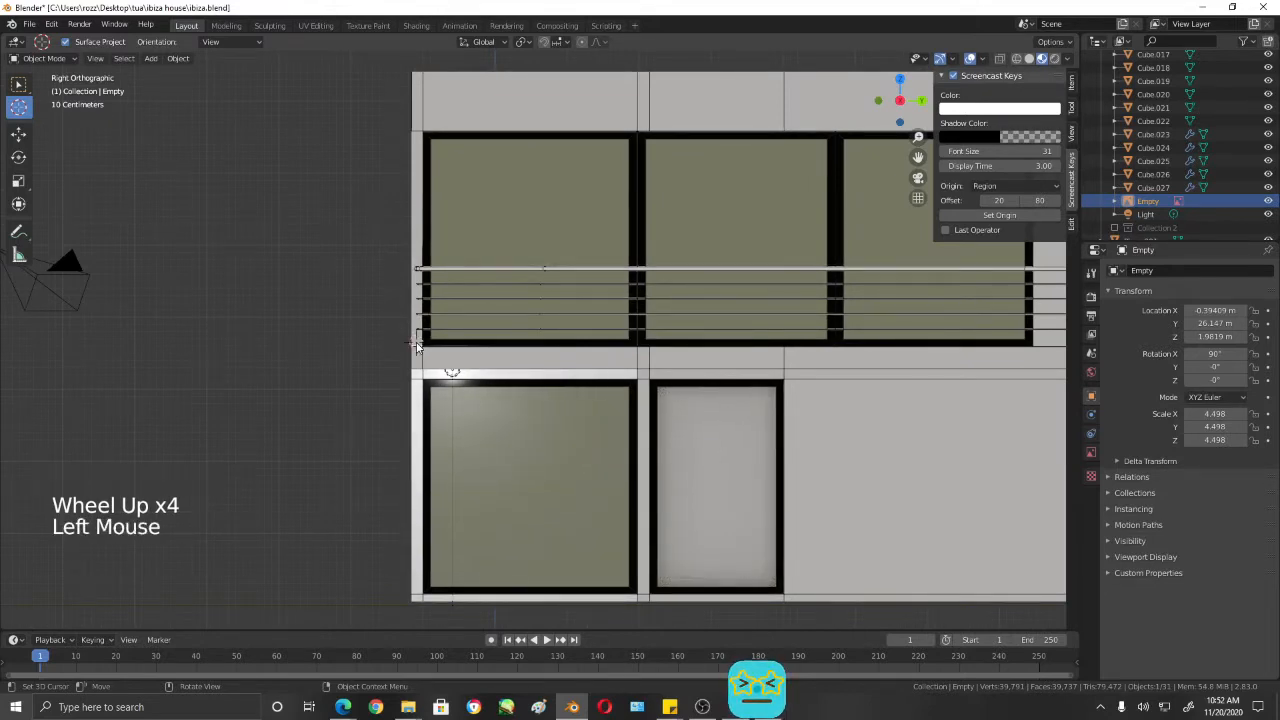
{"action": "scroll", "coordinate": [417, 347], "scroll_direction": "up", "scroll_amount": 5}
{"action": "middle_click_drag", "start_coordinate": [417, 347], "coordinate": [385, 325], "text": "shift"}
{"action": "scroll", "coordinate": [385, 325], "scroll_direction": "up", "scroll_amount": 4}
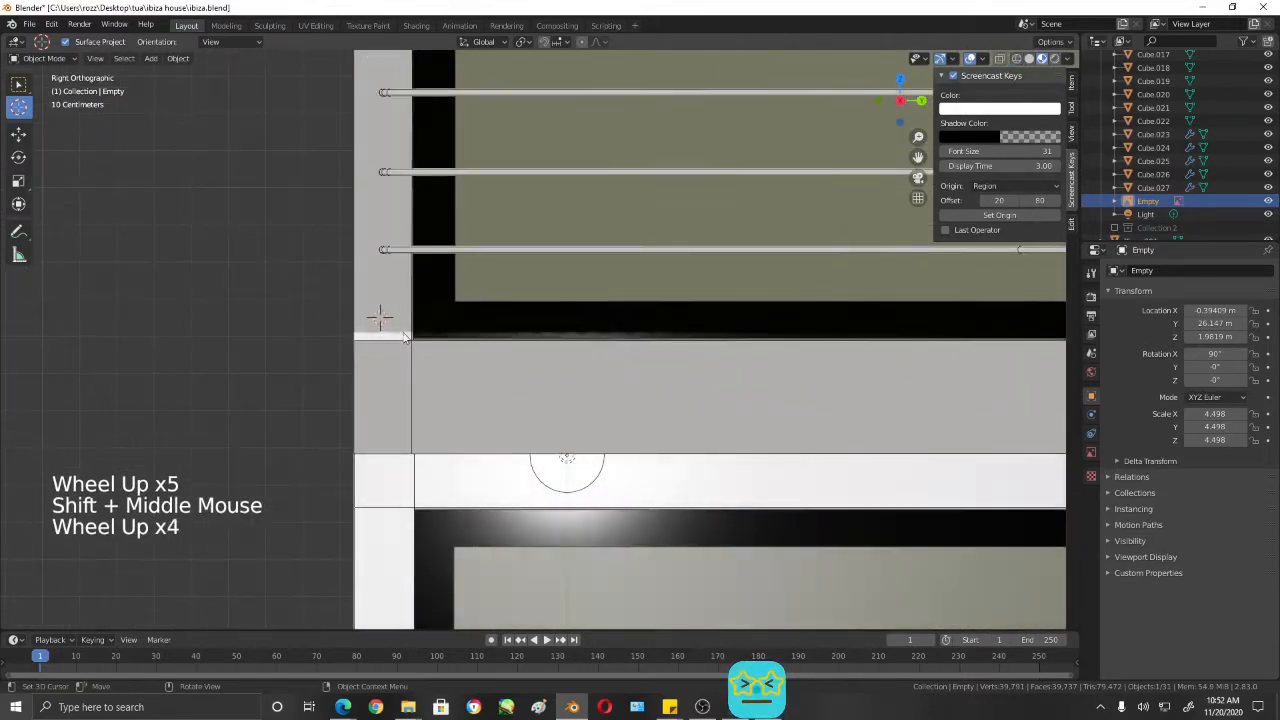
{"action": "left_click", "coordinate": [383, 320]}
{"action": "left_click", "coordinate": [386, 334]}
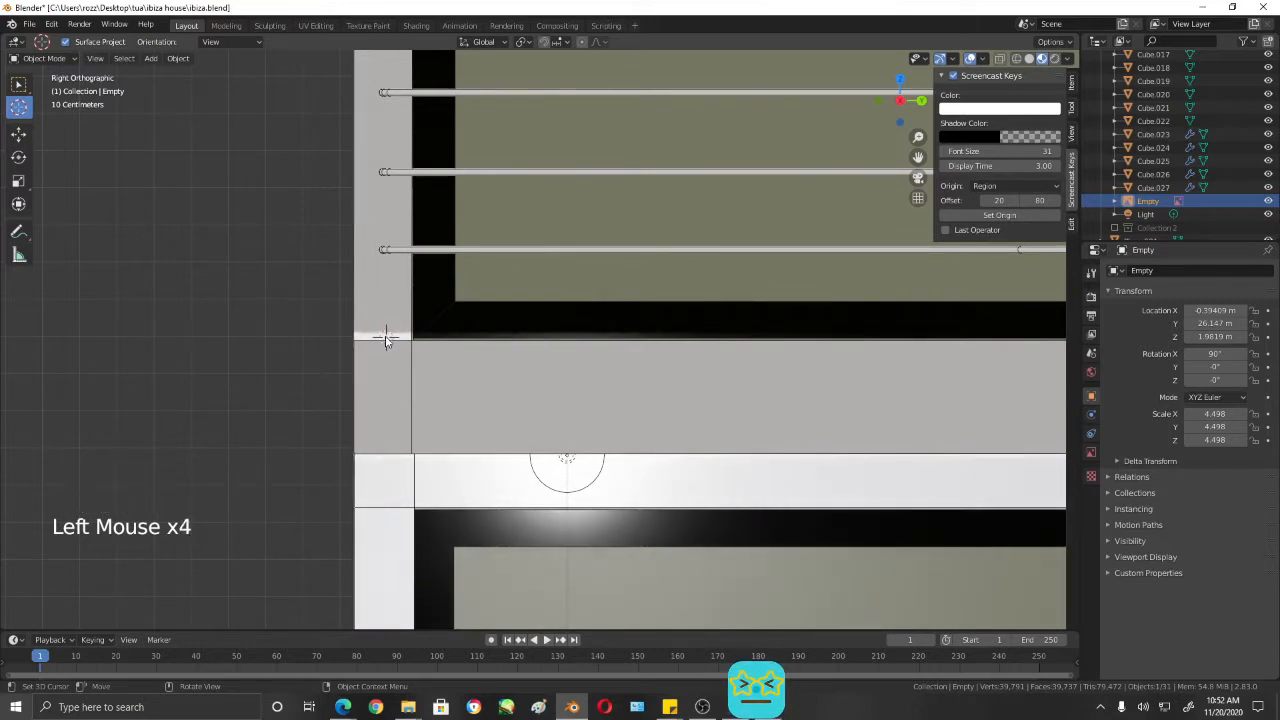
{"action": "triple_click", "coordinate": [386, 337]}
- Reposition the 3D cursor in front view at the balcony floor's edge, below the middle frame of the upper window
{"action": "key", "text": "KP_1"}
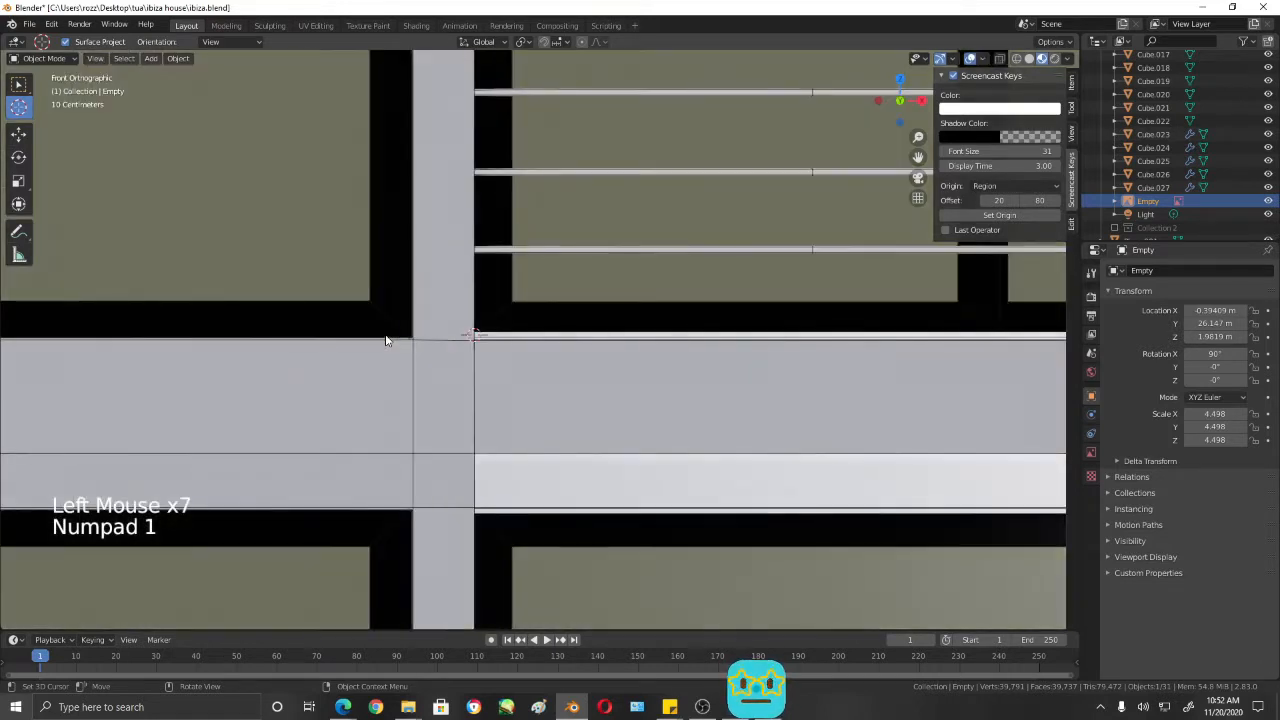
{"action": "scroll", "coordinate": [600, 368], "scroll_direction": "down", "scroll_amount": 5}
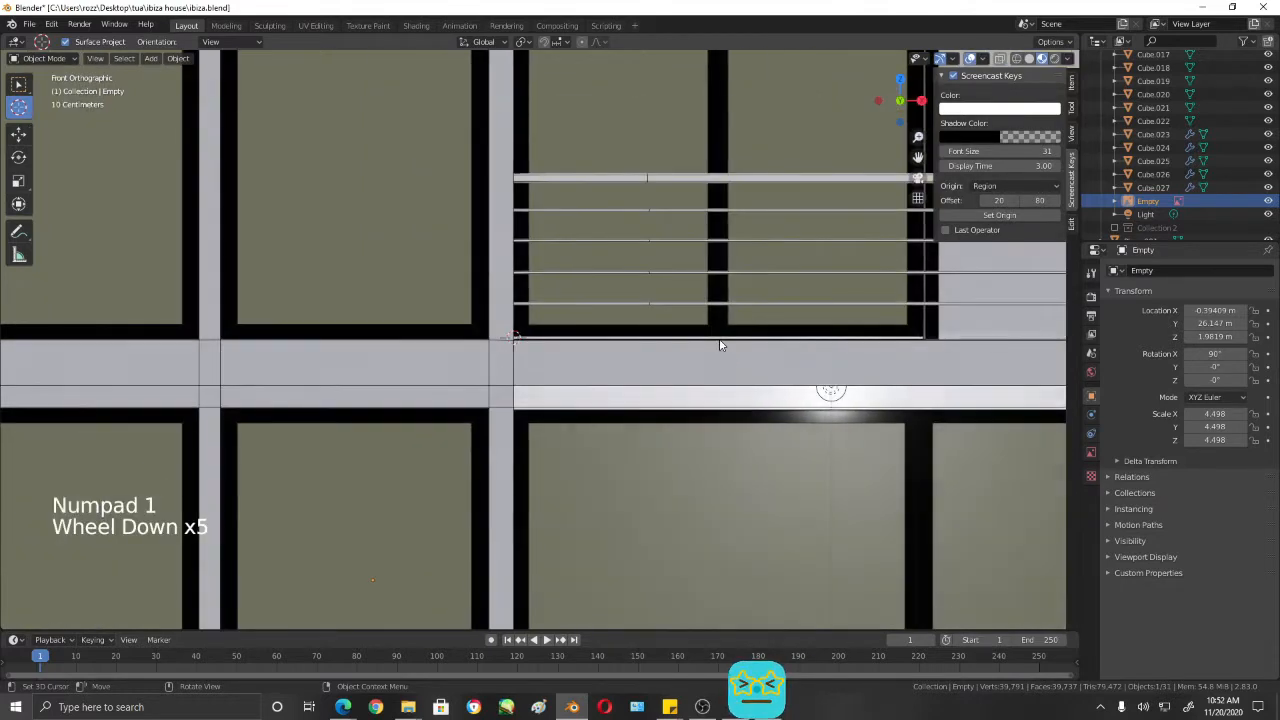
{"action": "left_click", "coordinate": [720, 343]}
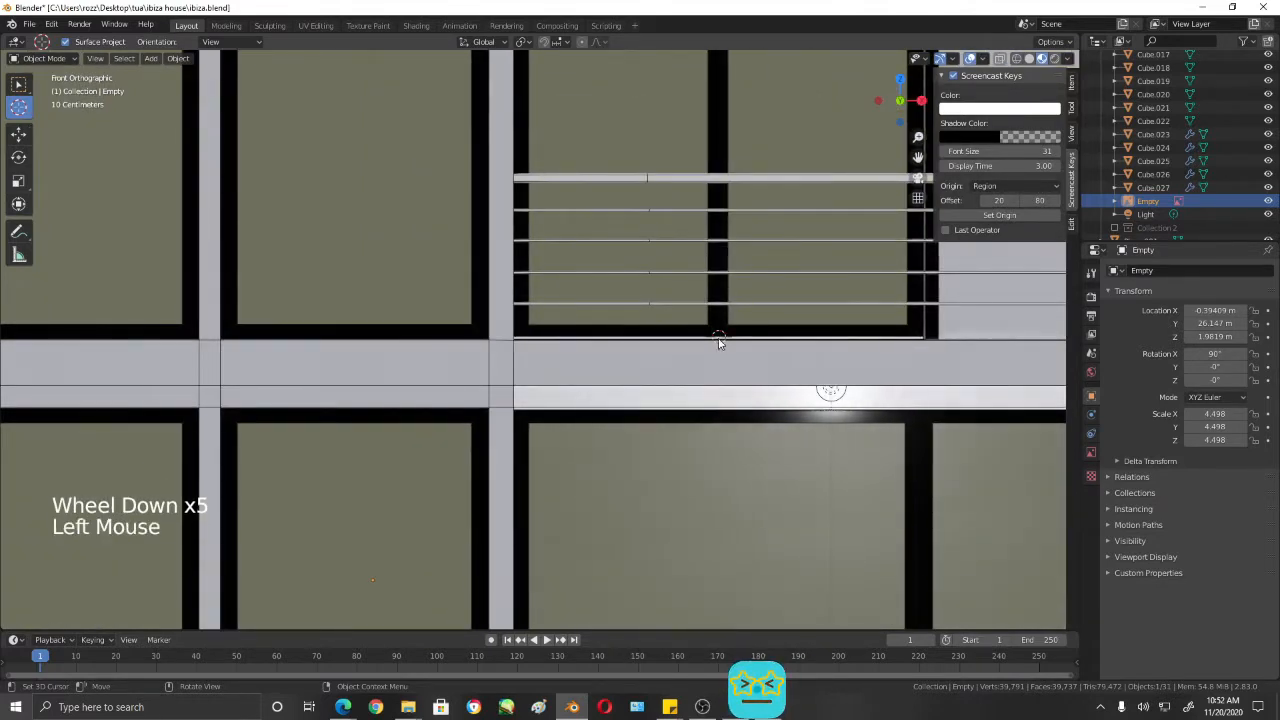
{"action": "left_click", "coordinate": [720, 347]}
- Add a cube at the 3D cursor on the balcony edge and scale it to 0.040
{"action": "middle_click_drag", "start_coordinate": [771, 371], "coordinate": [535, 457]}
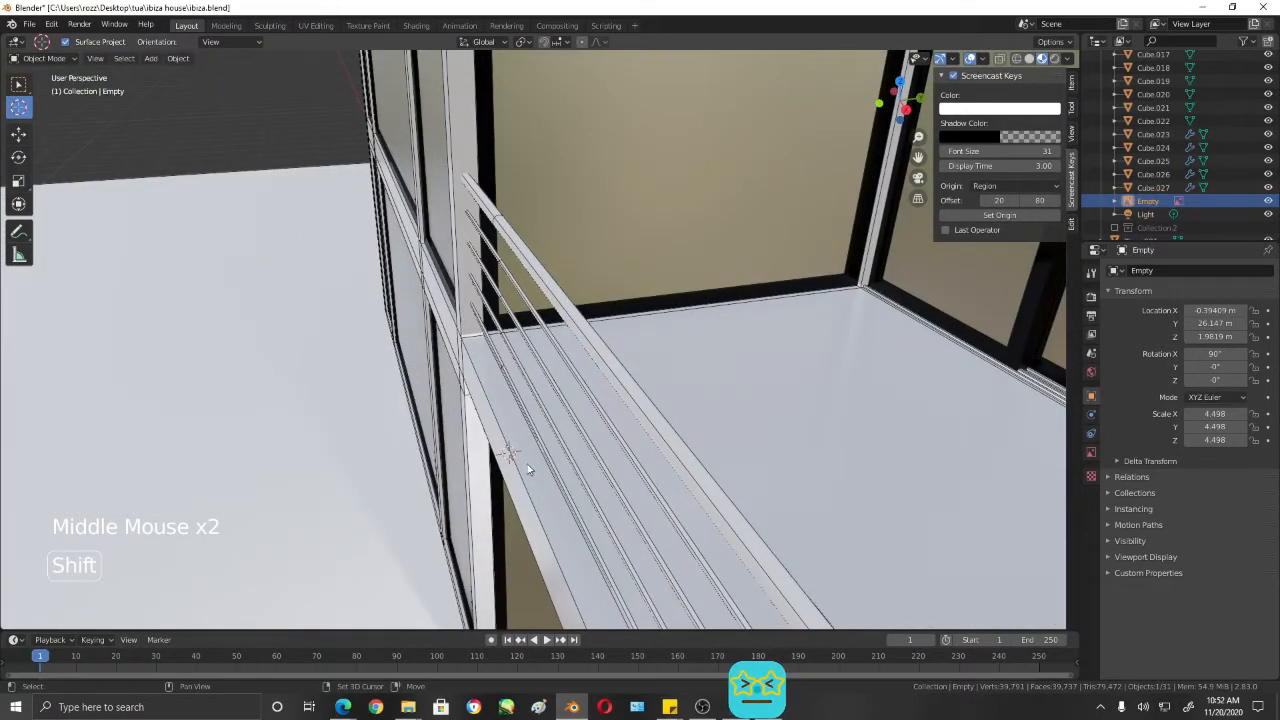
{"action": "key", "text": "shift+a"}
{"action": "mouse_move", "coordinate": [521, 423]}
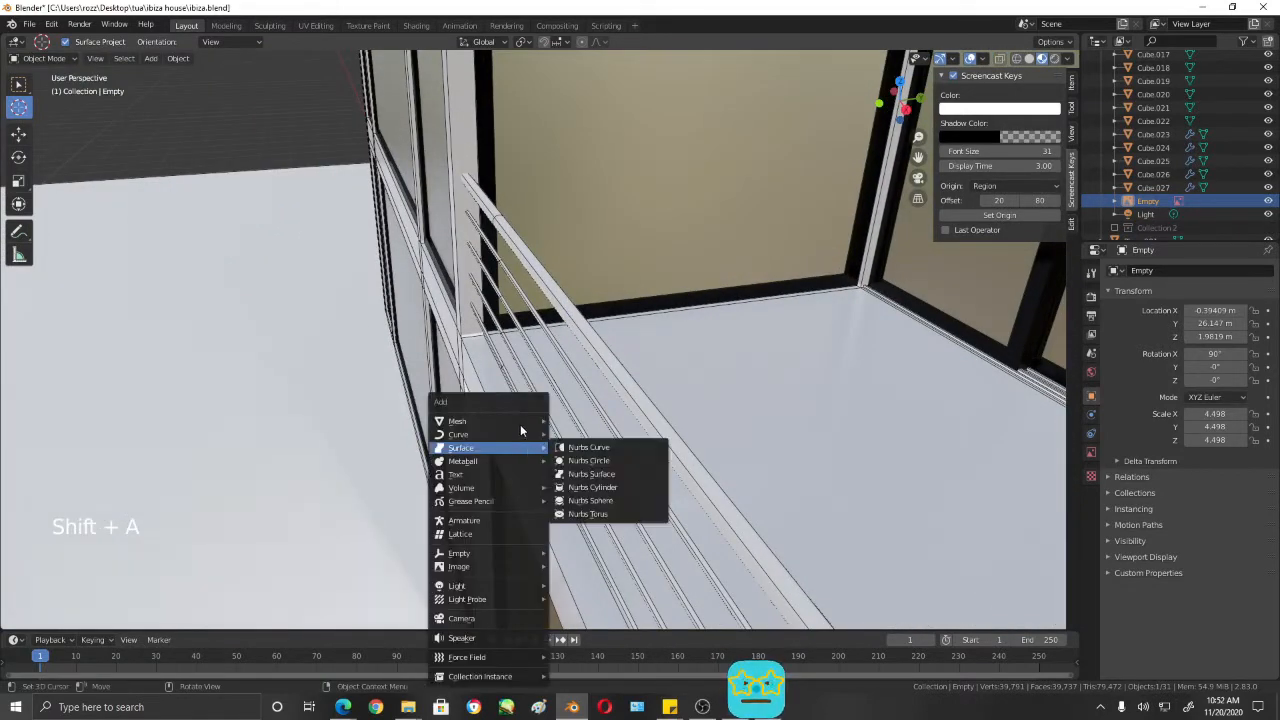
{"action": "left_click", "coordinate": [572, 436]}
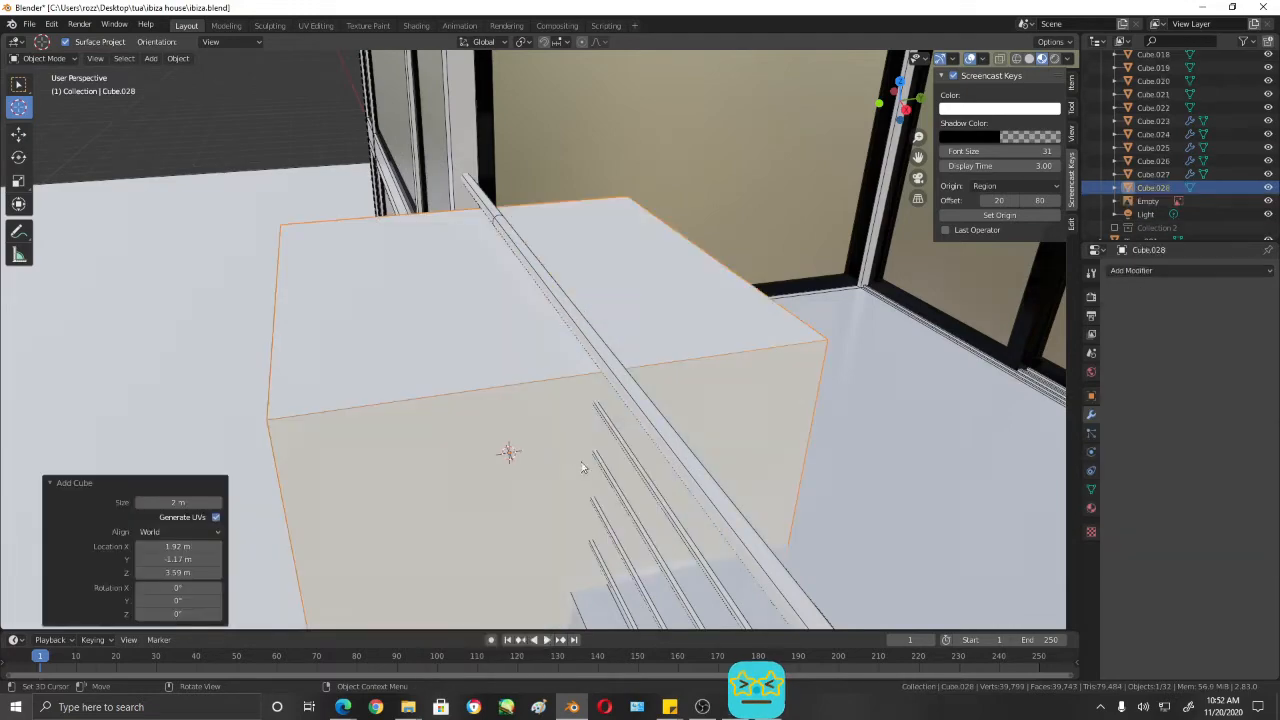
{"action": "scroll", "coordinate": [708, 570], "scroll_direction": "down", "scroll_amount": 2}
{"action": "key", "text": "s"}
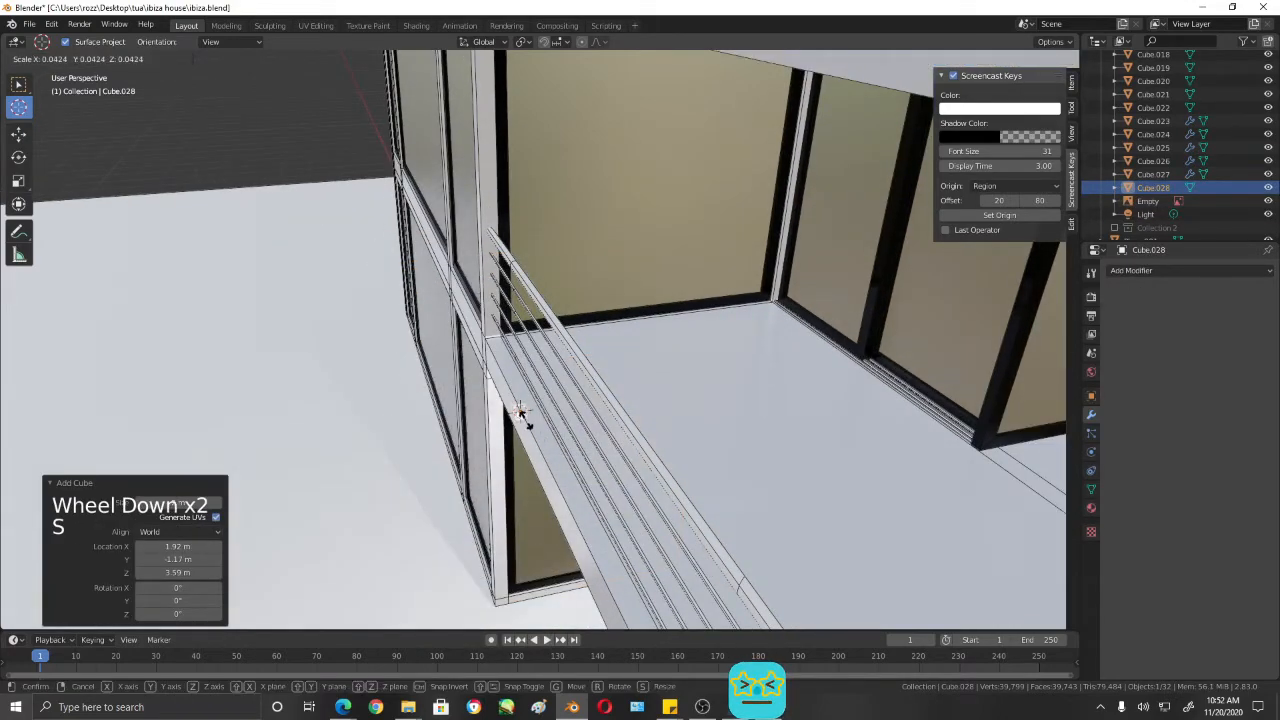
{"action": "left_click", "coordinate": [532, 435]}
- Move the small cube inward onto the balcony floor by about 0.018 m in X, 0.078 m in Y and 0.008 m in Z
{"action": "scroll", "coordinate": [532, 435], "scroll_direction": "up", "scroll_amount": 6}
{"action": "middle_click_drag", "start_coordinate": [532, 435], "coordinate": [708, 375], "text": "shift"}
{"action": "scroll", "coordinate": [765, 467], "scroll_direction": "down", "scroll_amount": 1}
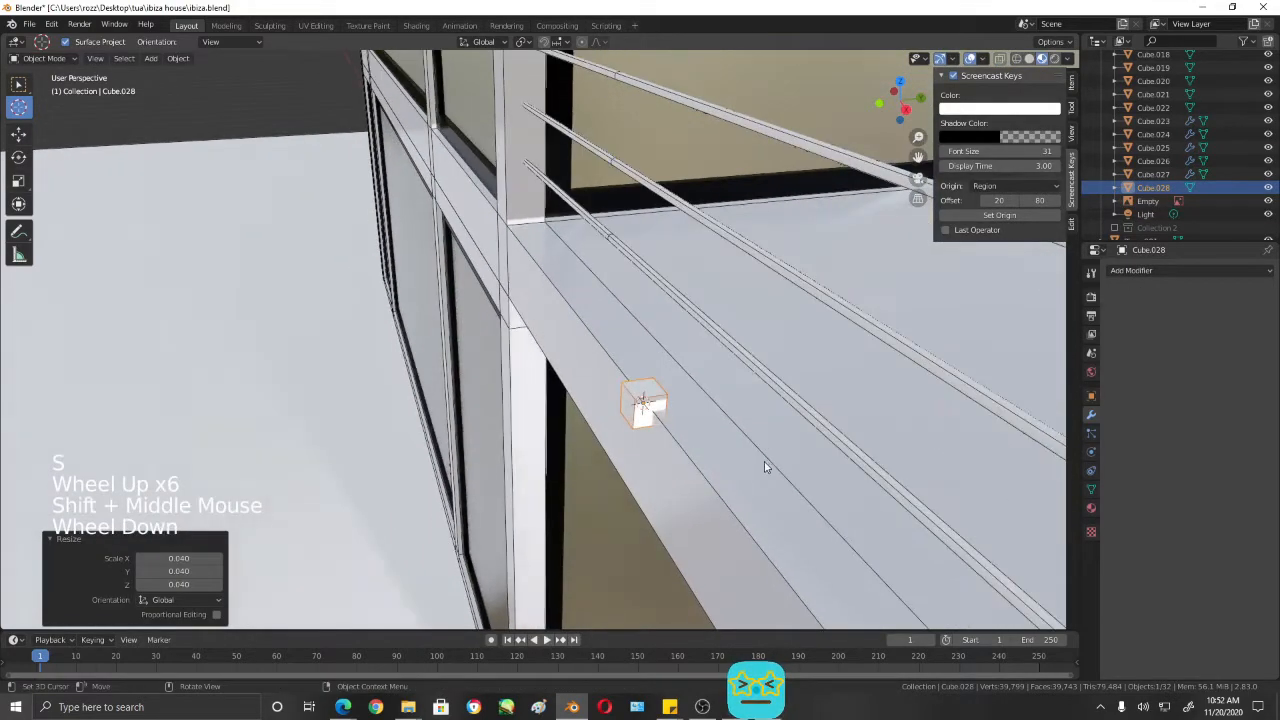
{"action": "key", "text": "g"}
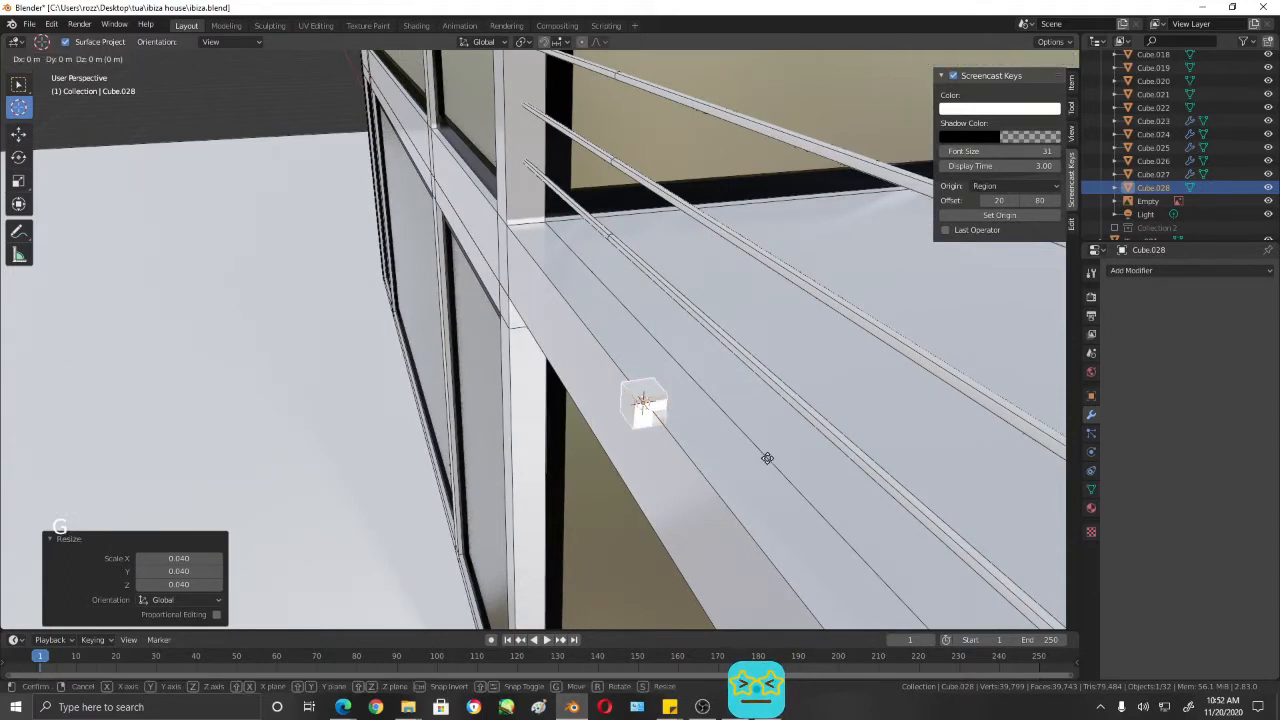
{"action": "left_click", "coordinate": [803, 452]}
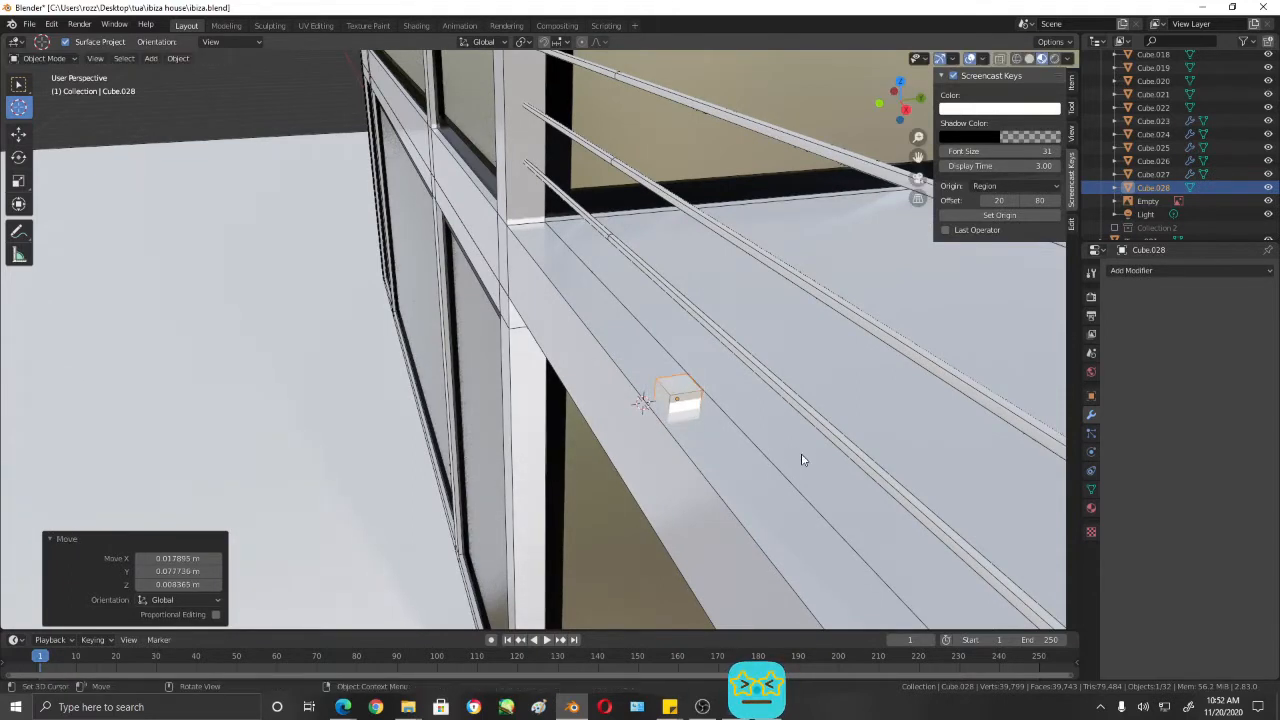
- Scale the small cube by 0.291 and again by 2.052, and reposition it in front wireframe view beneath the window's middle frame
{"action": "key", "text": "s"}
{"action": "left_click", "coordinate": [715, 432]}
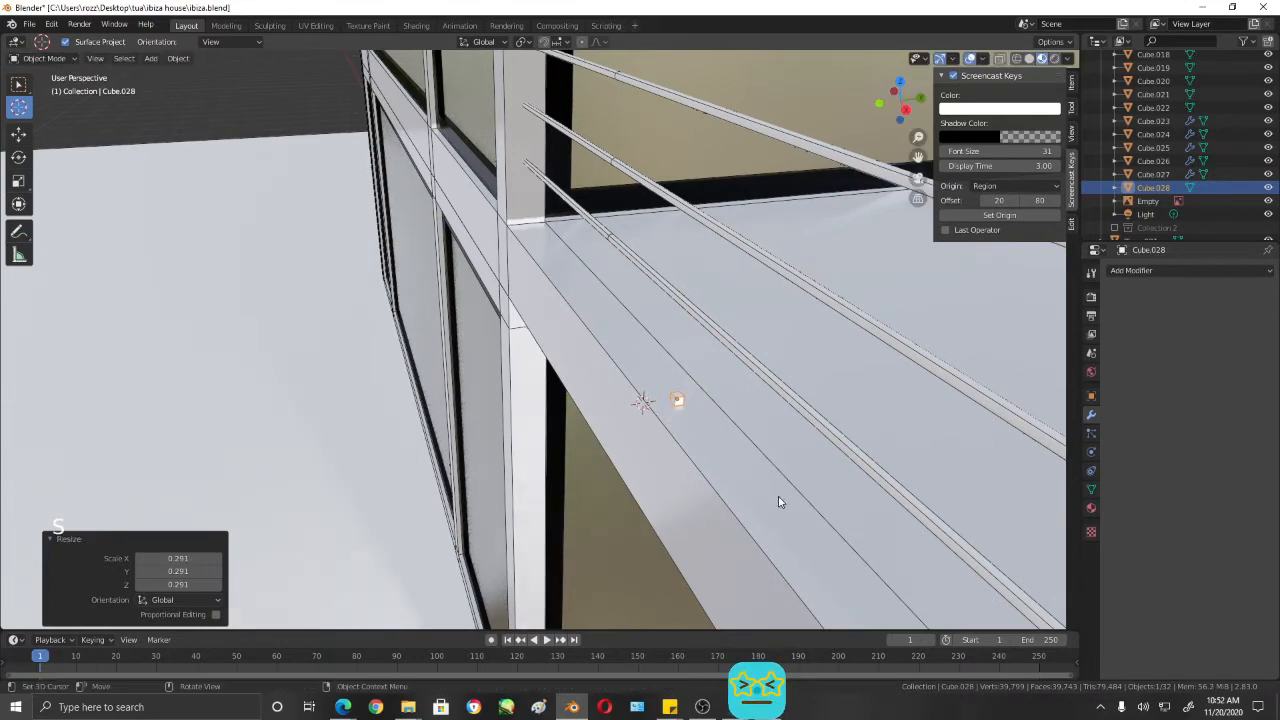
{"action": "mouse_move", "coordinate": [778, 496]}
{"action": "middle_mouse_down"}
{"action": "mouse_move", "coordinate": [840, 470]}
{"action": "mouse_move", "coordinate": [623, 447]}
{"action": "mouse_move", "coordinate": [677, 434]}
{"action": "middle_mouse_up"}
{"action": "key", "text": "KP_1"}
{"action": "key", "text": "shift+z"}
{"action": "scroll", "coordinate": [654, 471], "scroll_direction": "up", "scroll_amount": 3}
{"action": "key", "text": "z"}
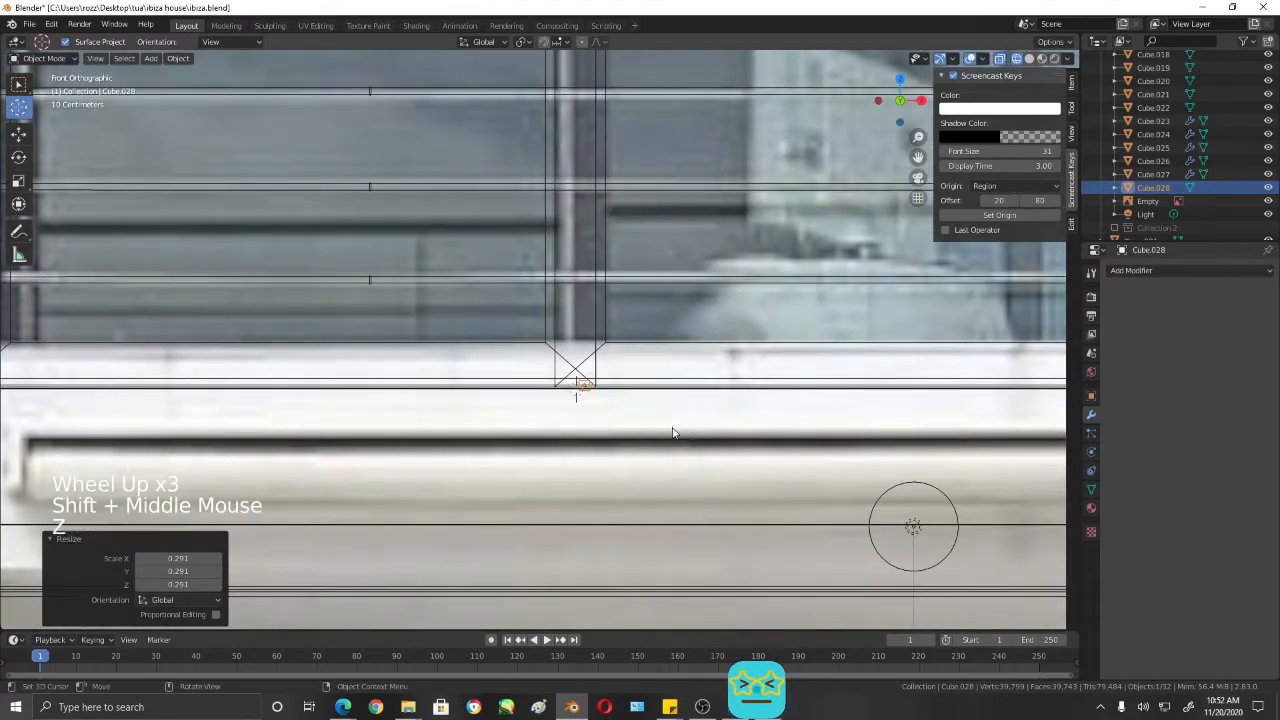
{"action": "key", "text": "s"}
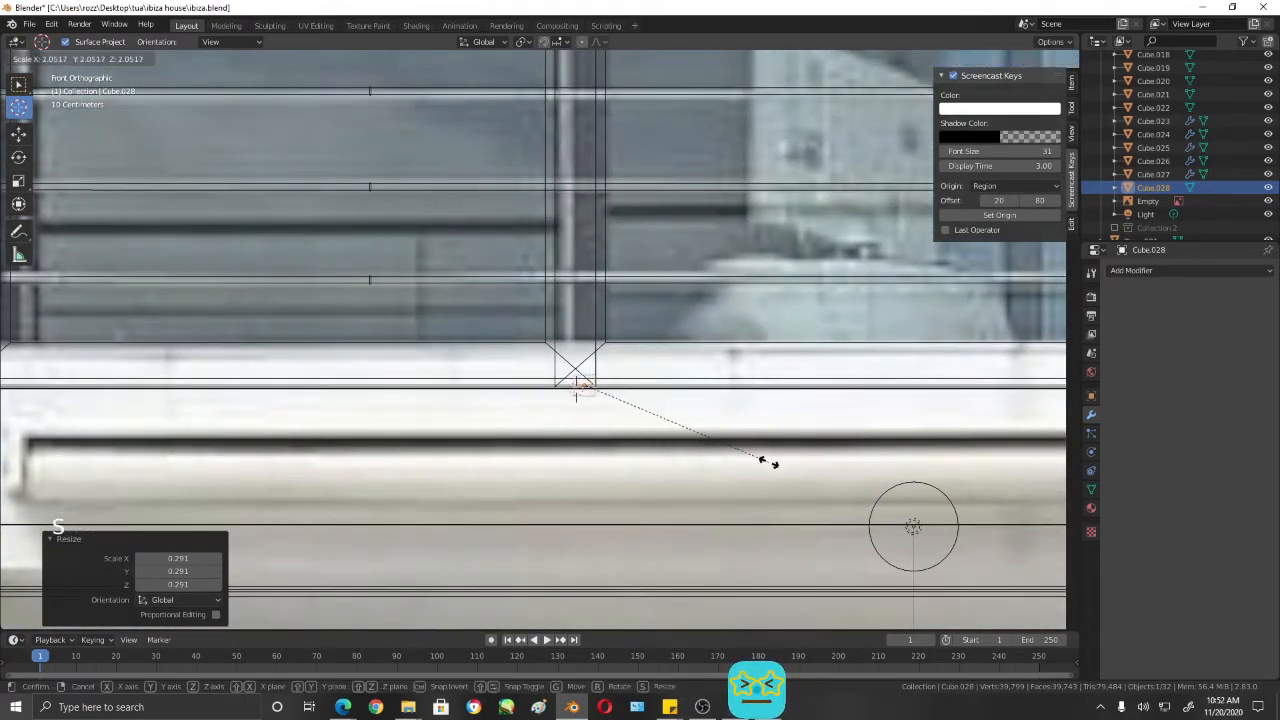
{"action": "left_click", "coordinate": [768, 462]}
{"action": "key", "text": "g"}
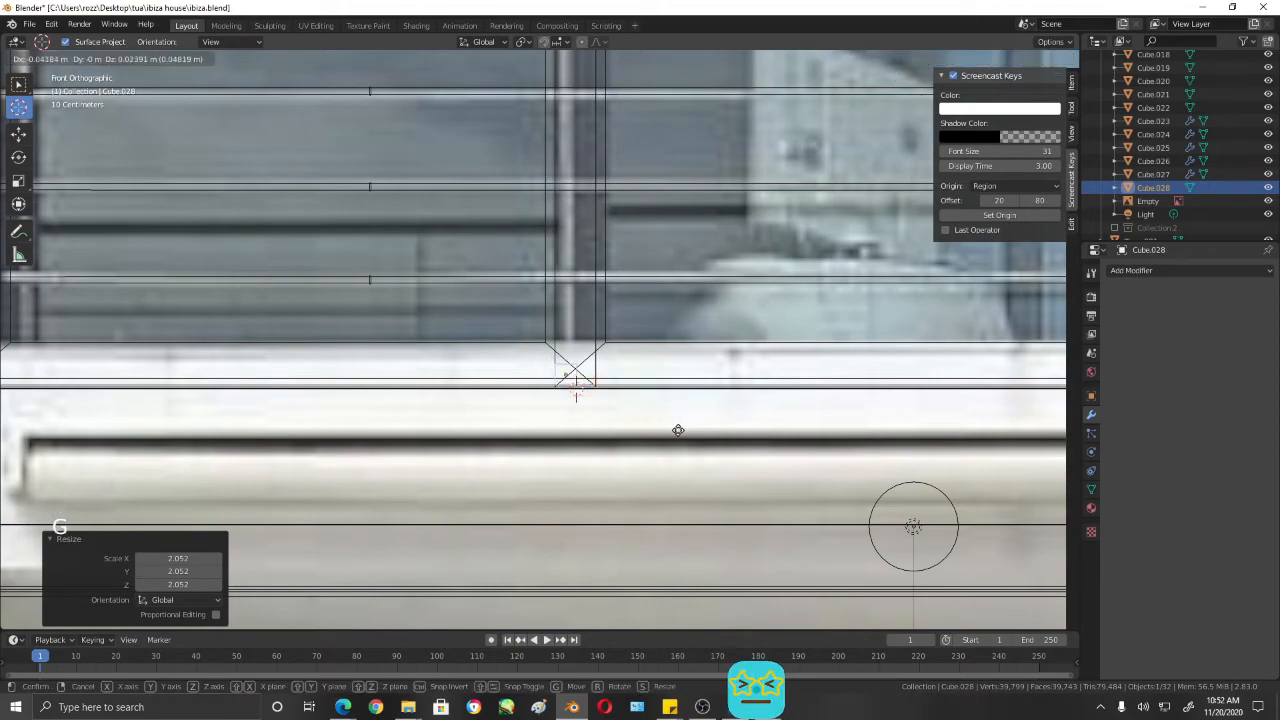
{"action": "left_click", "coordinate": [685, 438]}
- In shaded view, enter Edit Mode with face selection and nudge the small cube's mesh slightly in the negative X direction
{"action": "scroll", "coordinate": [697, 418], "scroll_direction": "down", "scroll_amount": 2}
{"action": "middle_click_drag", "start_coordinate": [697, 418], "coordinate": [650, 418]}
{"action": "key", "text": "shift+z"}
{"action": "scroll", "coordinate": [606, 457], "scroll_direction": "up", "scroll_amount": 3}
{"action": "key", "text": "Tab"}
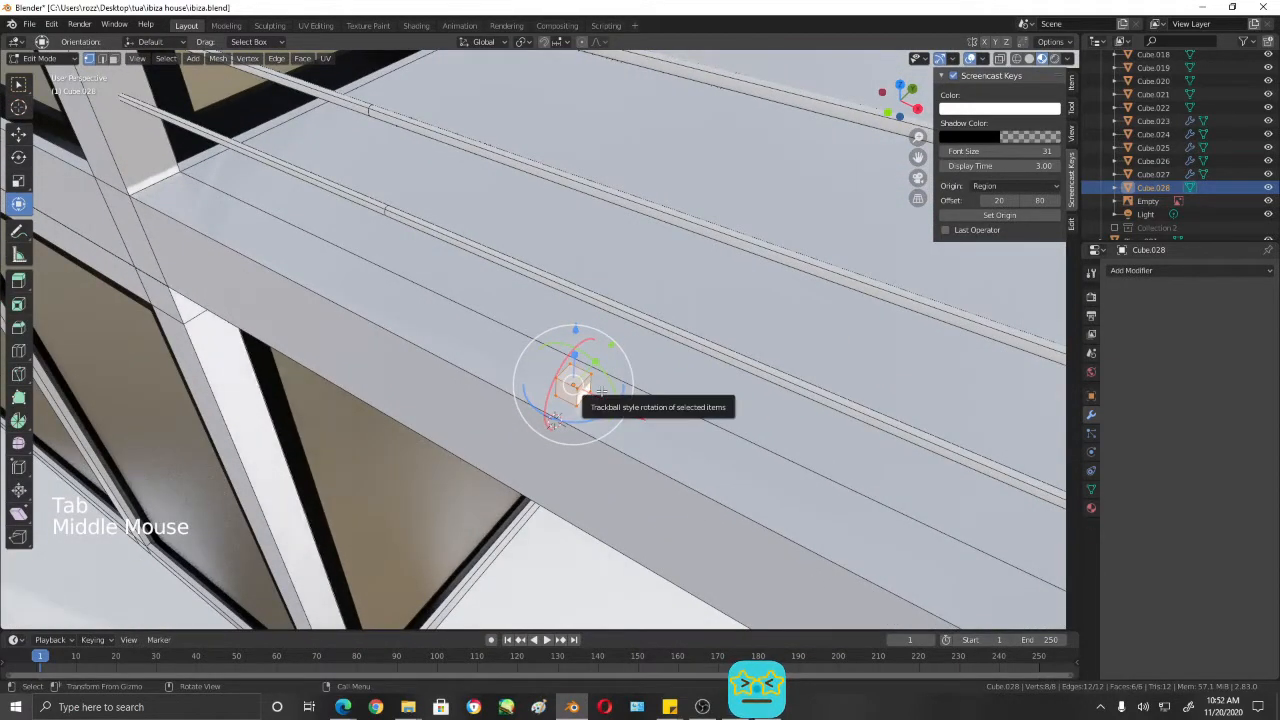
{"action": "key", "text": "3"}
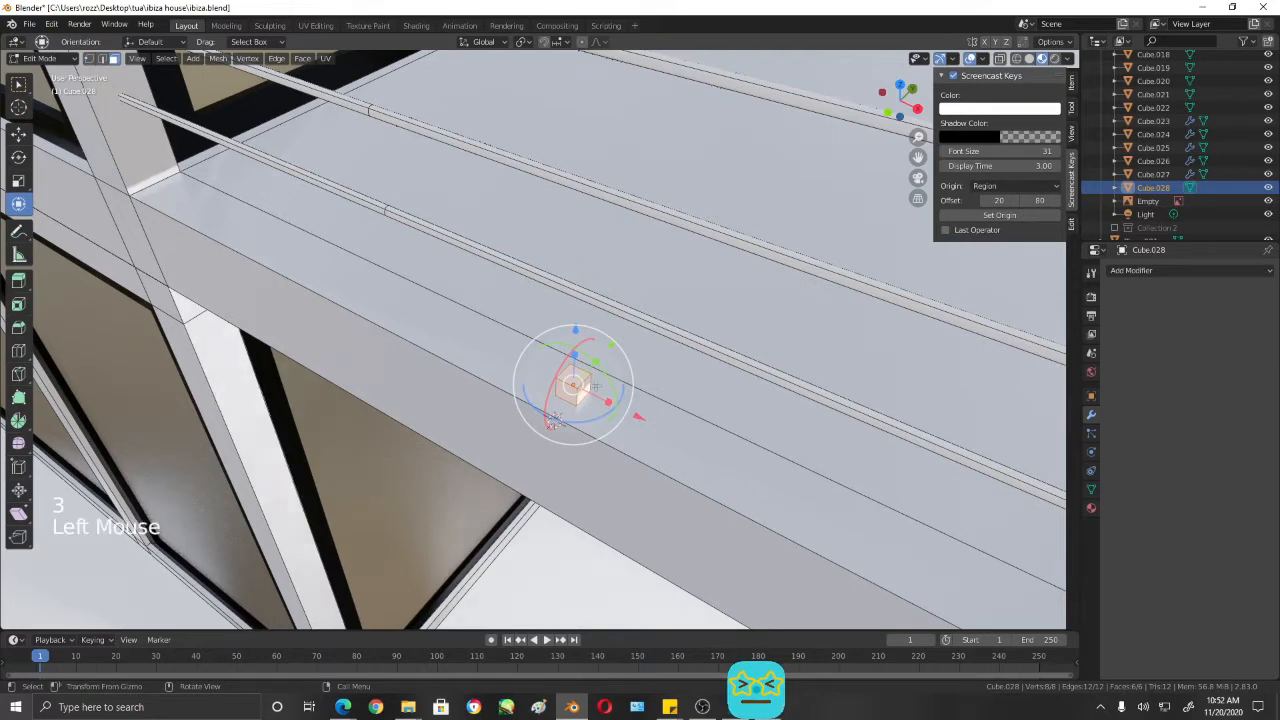
{"action": "left_click_drag", "start_coordinate": [650, 422], "coordinate": [636, 418]}
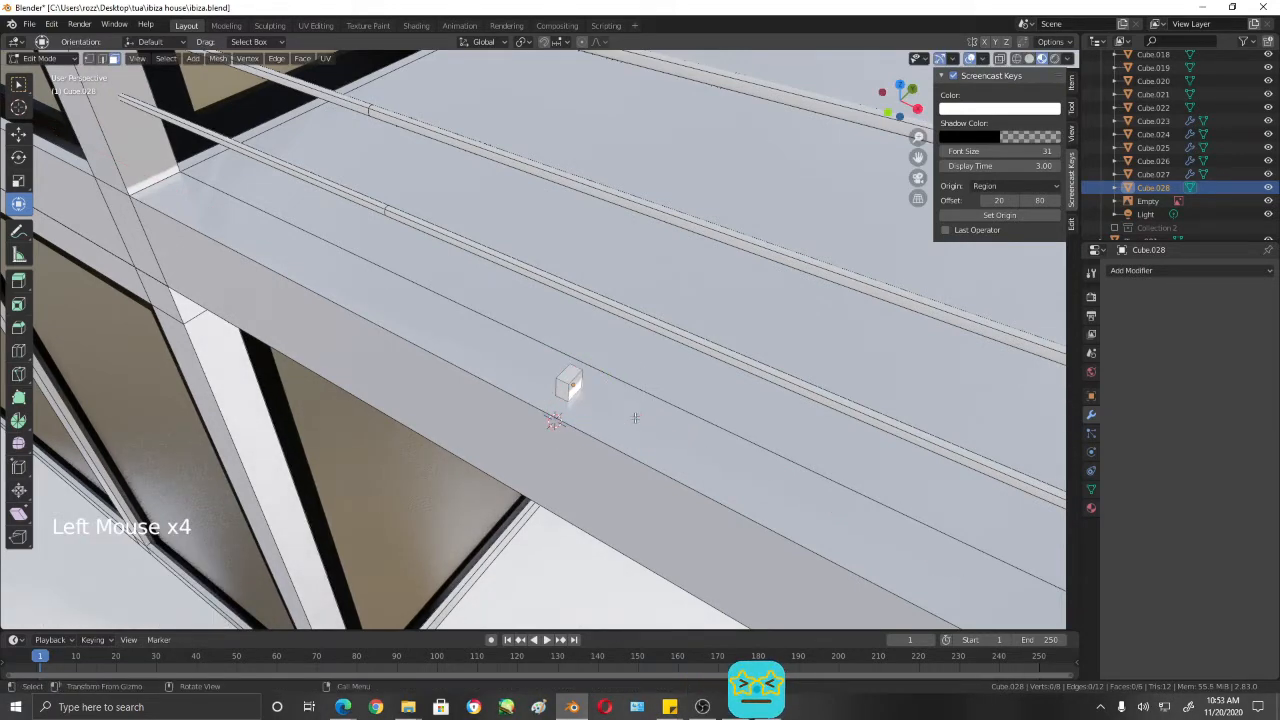
- Raise the cube's top face by about 0.799 m in Z to stretch it into a vertical post
{"action": "left_click", "coordinate": [571, 376]}
{"action": "scroll", "coordinate": [571, 376], "scroll_direction": "down", "scroll_amount": 3}
{"action": "middle_click_drag", "start_coordinate": [557, 366], "coordinate": [559, 323]}
{"action": "left_click_drag", "start_coordinate": [559, 323], "coordinate": [595, 628]}
{"action": "middle_click_drag", "start_coordinate": [595, 628], "coordinate": [661, 258]}
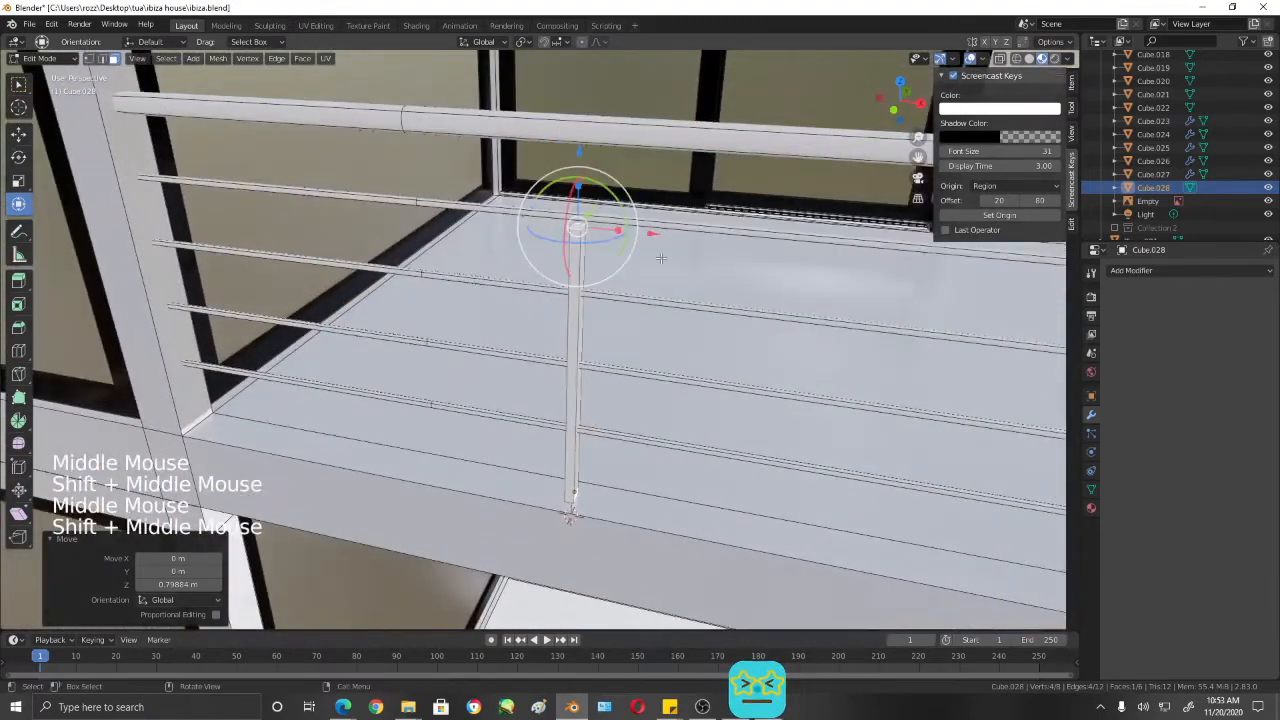
- Raise the post's top face by about another 0.22 m to meet the handrail, and return to Object Mode
{"action": "left_click_drag", "start_coordinate": [579, 147], "coordinate": [578, 107]}
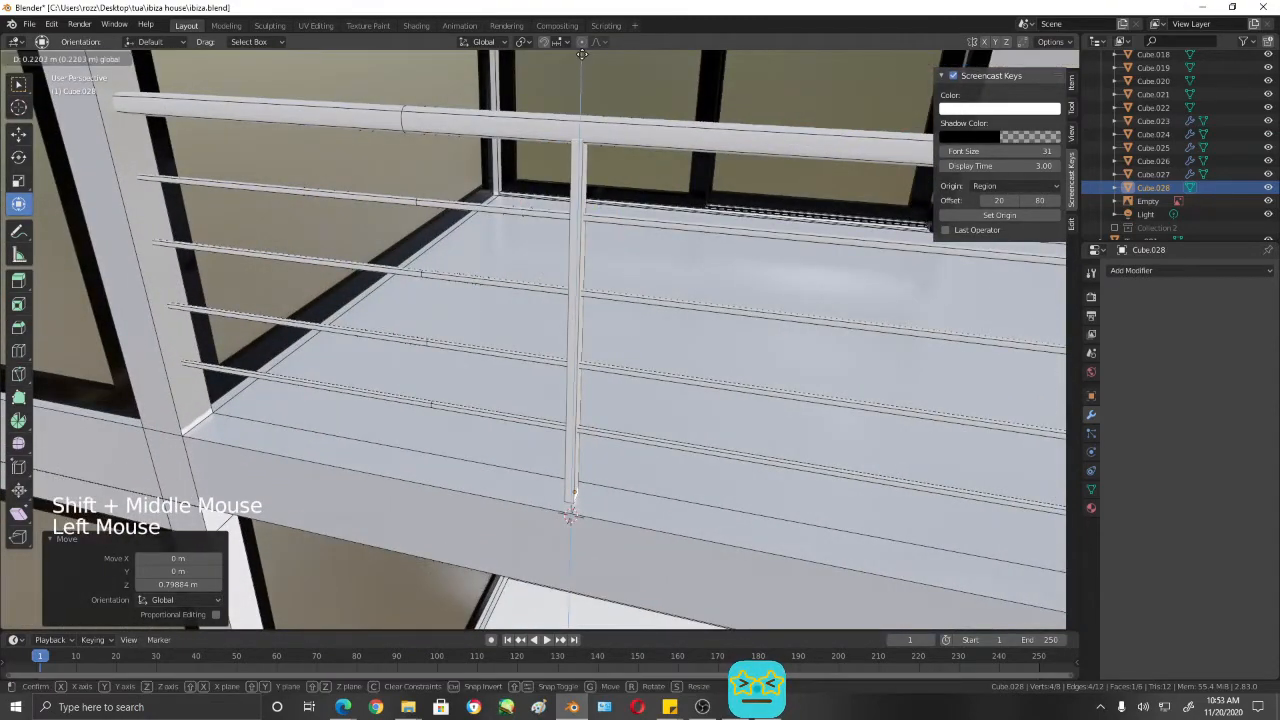
{"action": "left_click_drag", "start_coordinate": [582, 54], "coordinate": [582, 54]}
{"action": "middle_click_drag", "start_coordinate": [604, 150], "coordinate": [469, 223]}
{"action": "scroll", "coordinate": [625, 249], "scroll_direction": "down", "scroll_amount": 1}
{"action": "middle_click_drag", "start_coordinate": [625, 249], "coordinate": [445, 415]}
{"action": "scroll", "coordinate": [445, 415], "scroll_direction": "up", "scroll_amount": 2}
{"action": "scroll", "coordinate": [445, 415], "scroll_direction": "down", "scroll_amount": 1}
{"action": "key", "text": "Tab"}
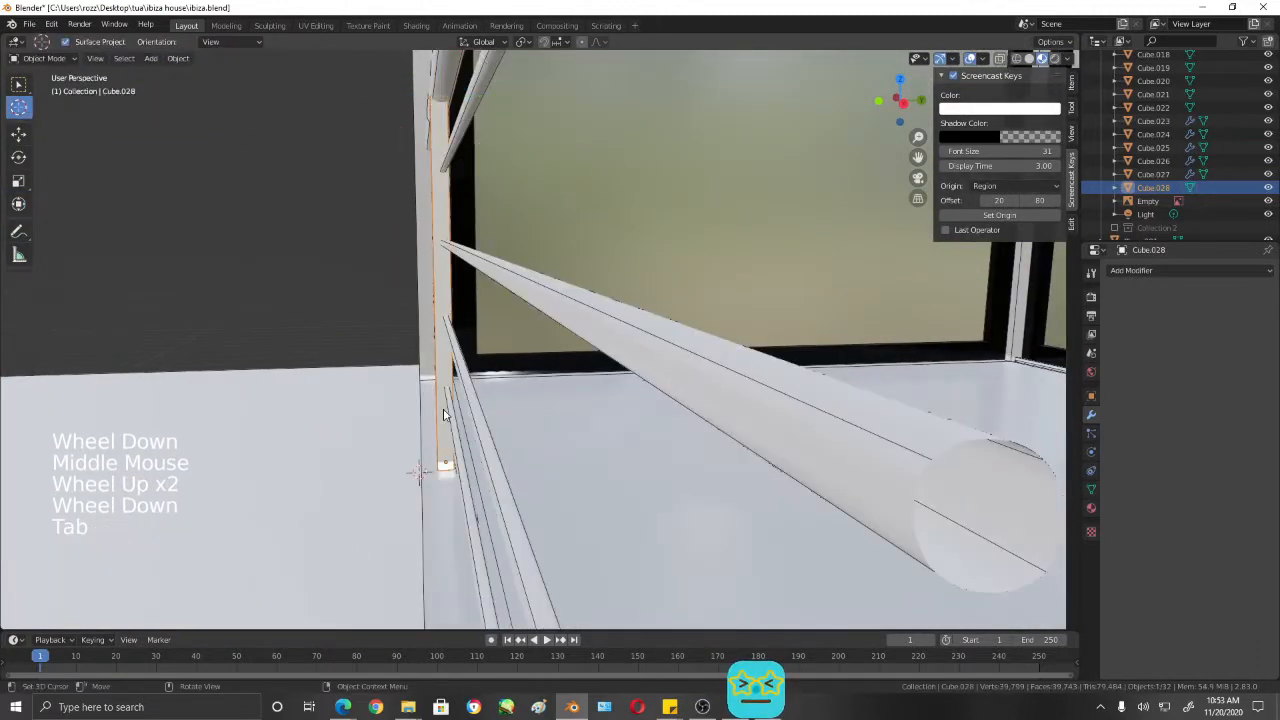
- Move the post by about 0.0096 m along Y to line it up with the handrail and lower bars
{"action": "scroll", "coordinate": [475, 247], "scroll_direction": "down", "scroll_amount": 1}
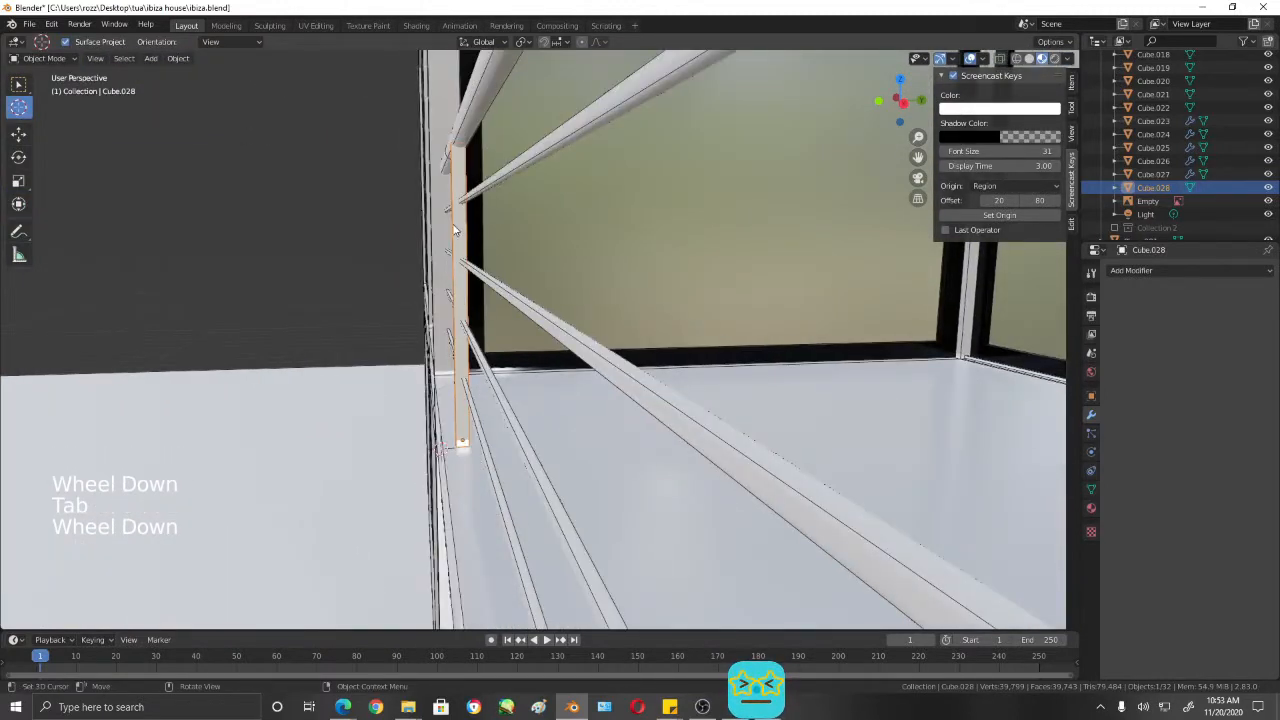
{"action": "left_click", "coordinate": [18, 133]}
{"action": "scroll", "coordinate": [547, 427], "scroll_direction": "down", "scroll_amount": 1}
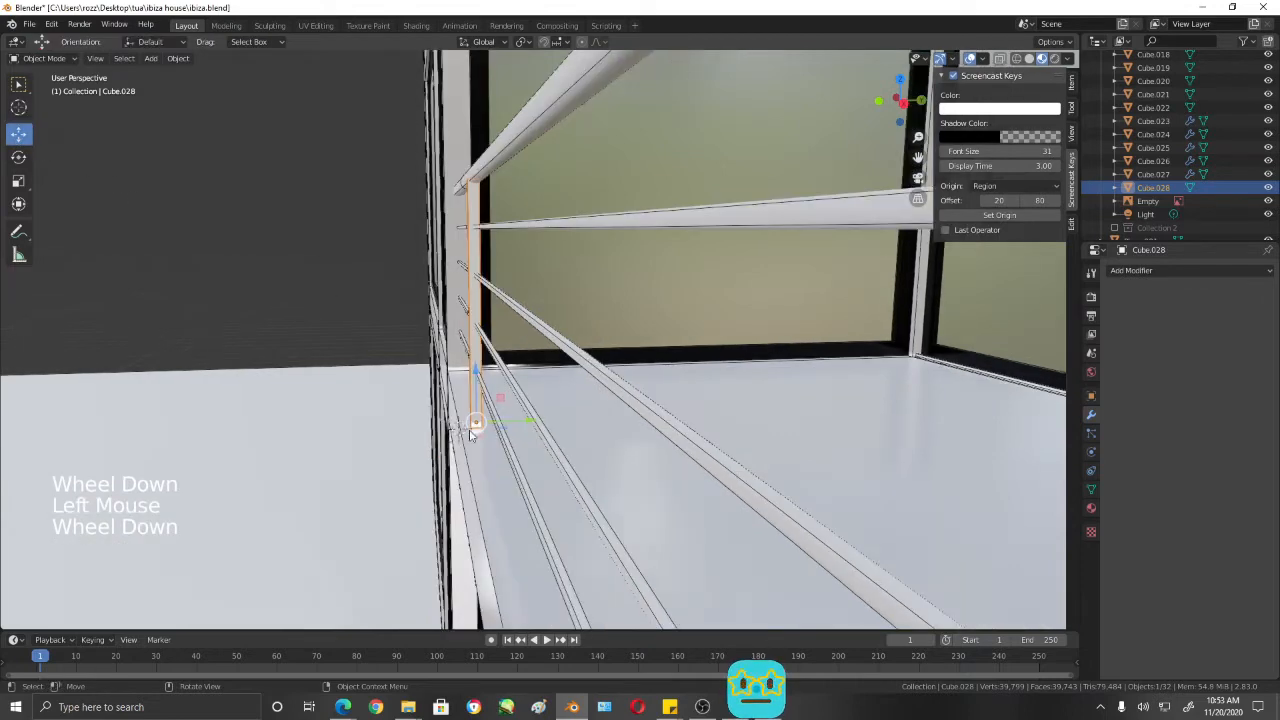
{"action": "scroll", "coordinate": [547, 427], "scroll_direction": "up", "scroll_amount": 1}
{"action": "middle_click_drag", "start_coordinate": [526, 337], "coordinate": [584, 389]}
{"action": "left_click_drag", "start_coordinate": [514, 437], "coordinate": [518, 428]}
{"action": "middle_click_drag", "start_coordinate": [531, 343], "coordinate": [535, 382]}
- Fine-tune the post's alignment with the railing bars by moving it about 0.0035 m along Y
{"action": "scroll", "coordinate": [529, 318], "scroll_direction": "up", "scroll_amount": 3}
{"action": "scroll", "coordinate": [530, 378], "scroll_direction": "up", "scroll_amount": 2}
{"action": "middle_click_drag", "start_coordinate": [480, 256], "coordinate": [634, 171]}
{"action": "scroll", "coordinate": [552, 506], "scroll_direction": "down", "scroll_amount": 1}
{"action": "middle_click_drag", "start_coordinate": [552, 506], "coordinate": [523, 449], "text": "shift"}
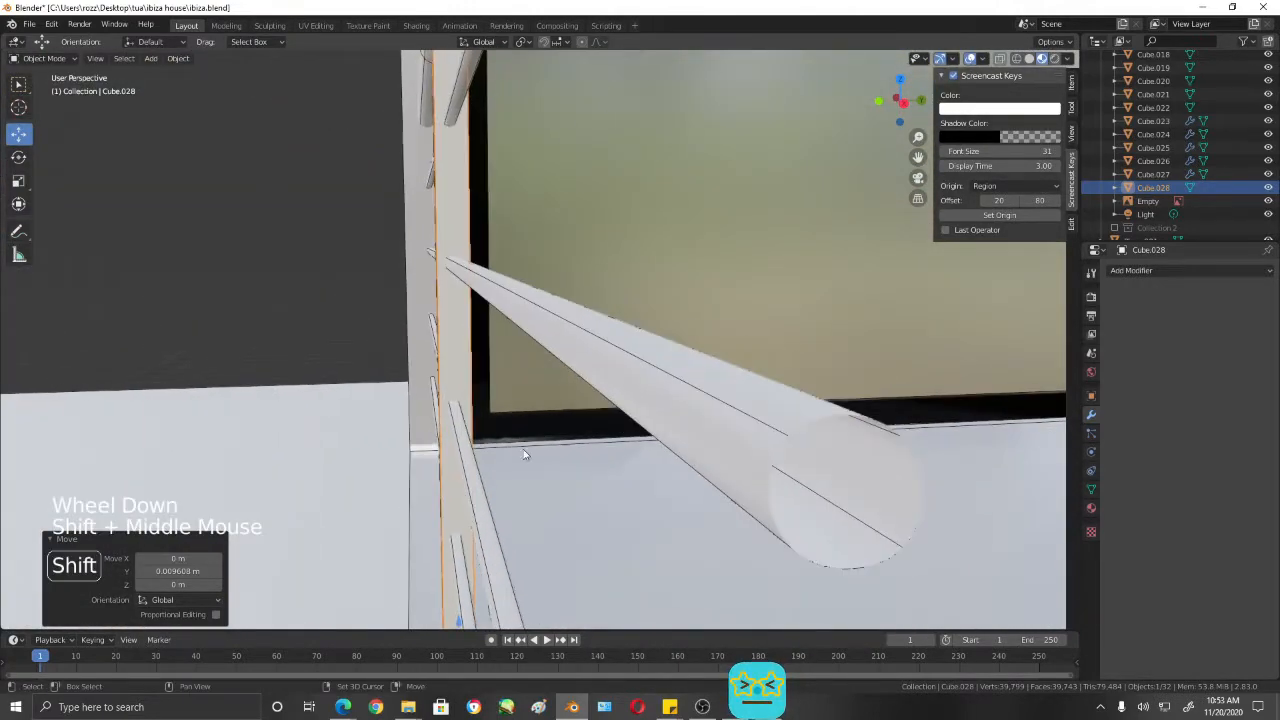
{"action": "scroll", "coordinate": [538, 513], "scroll_direction": "down", "scroll_amount": 3}
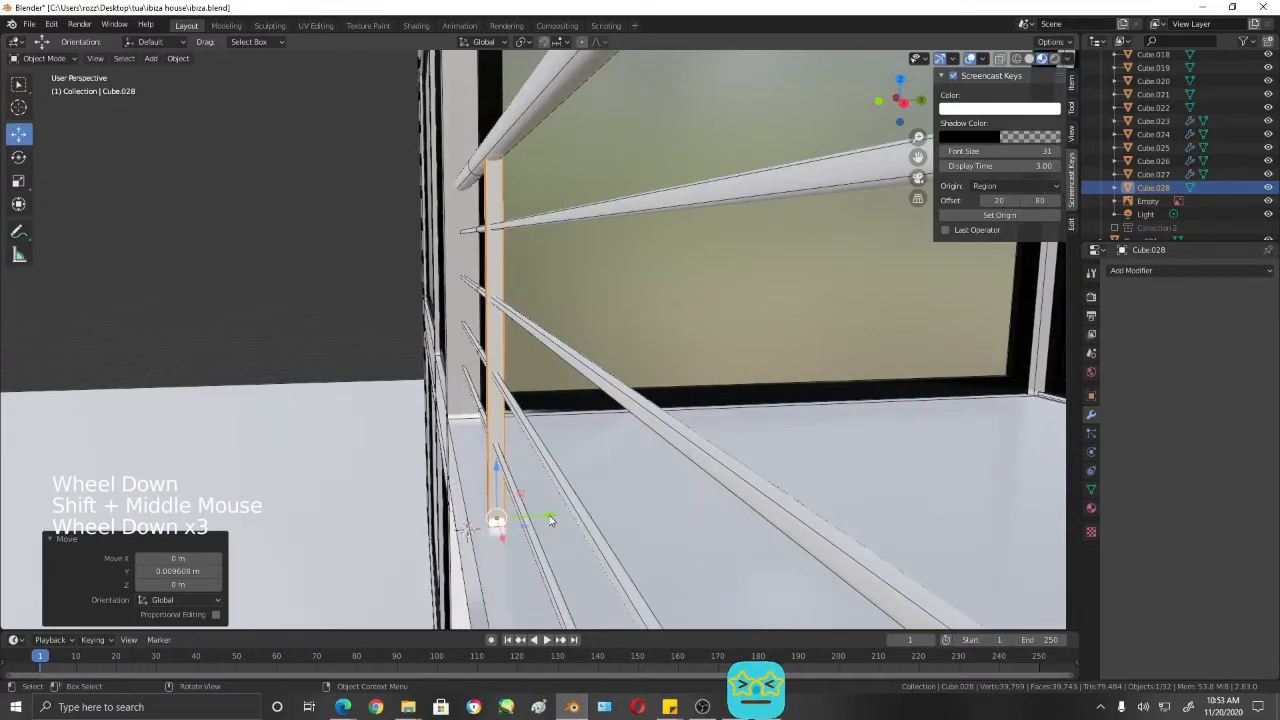
{"action": "left_click_drag", "start_coordinate": [549, 519], "coordinate": [543, 517]}
- Duplicate the post in front view and move the copy 1.4464 m along X to the window's outer frame in wireframe
{"action": "middle_click_drag", "start_coordinate": [543, 517], "coordinate": [471, 334]}
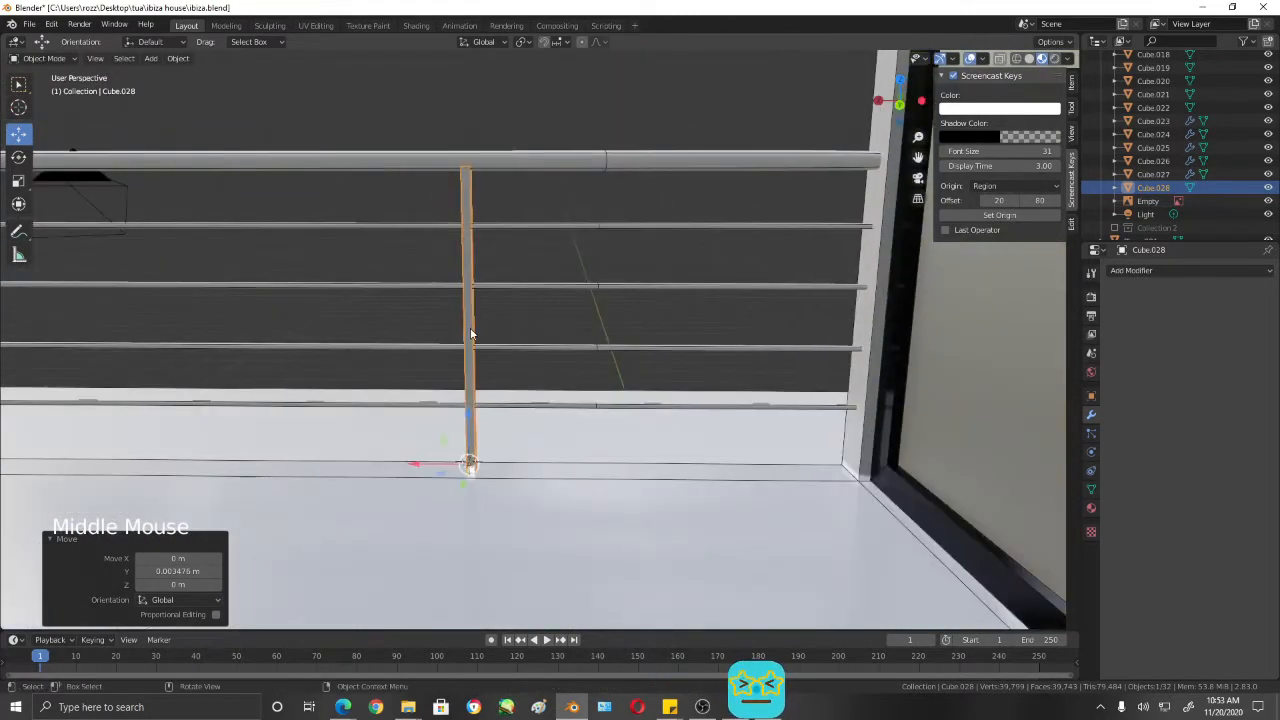
{"action": "key", "text": "KP_3"}
{"action": "key", "text": "KP_1"}
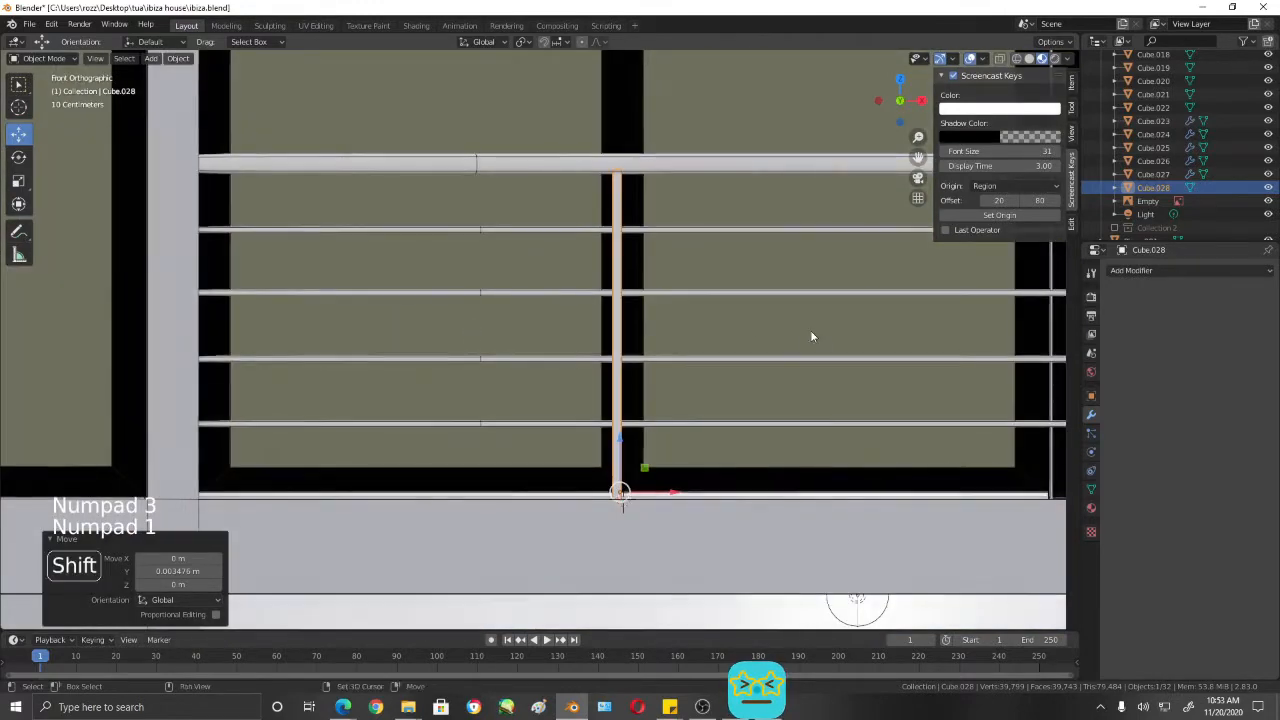
{"action": "middle_click_drag", "start_coordinate": [811, 337], "coordinate": [609, 380], "text": "shift"}
{"action": "scroll", "coordinate": [609, 380], "scroll_direction": "down", "scroll_amount": 3}
{"action": "key", "text": "shift+d"}
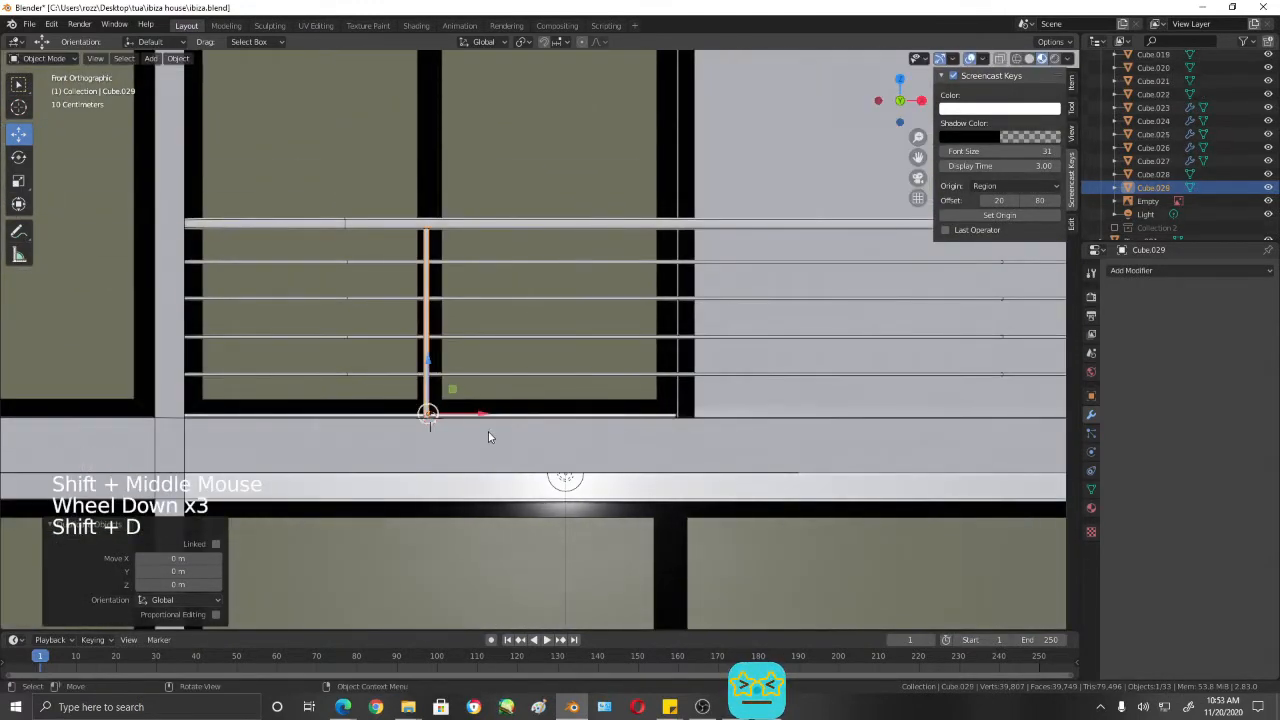
{"action": "key", "text": "shift+z"}
{"action": "left_click_drag", "start_coordinate": [482, 417], "coordinate": [743, 421]}
- Duplicate the second post and move the new copy about 1.66 m along X beyond the window
{"action": "middle_click_drag", "start_coordinate": [743, 421], "coordinate": [585, 430], "text": "shift"}
{"action": "key", "text": "shift+d"}
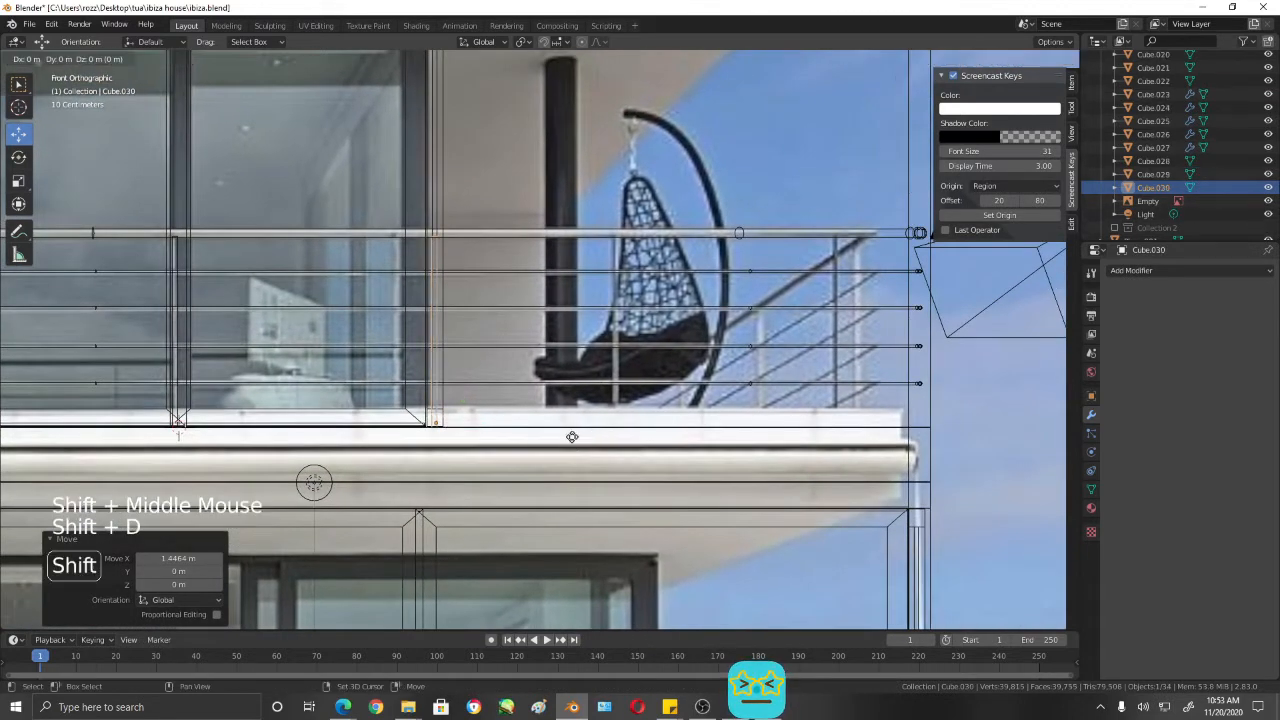
{"action": "left_click", "coordinate": [535, 440]}
{"action": "left_click_drag", "start_coordinate": [491, 426], "coordinate": [718, 428]}
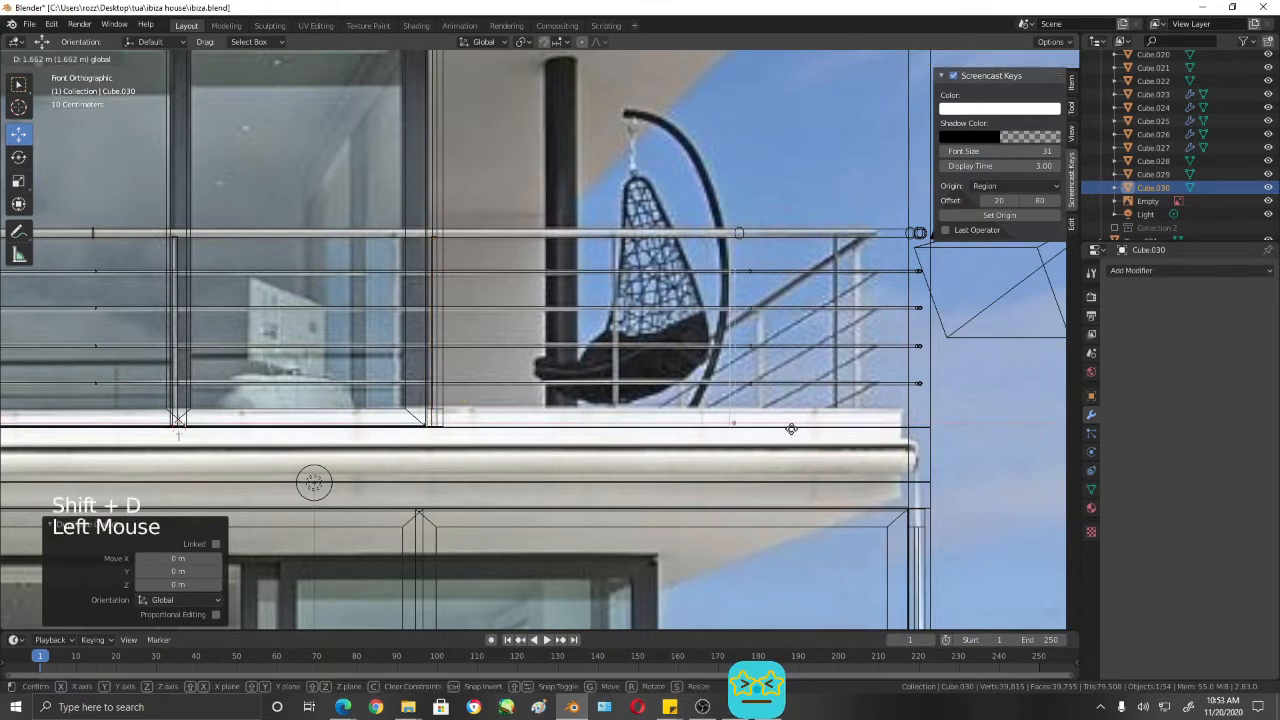
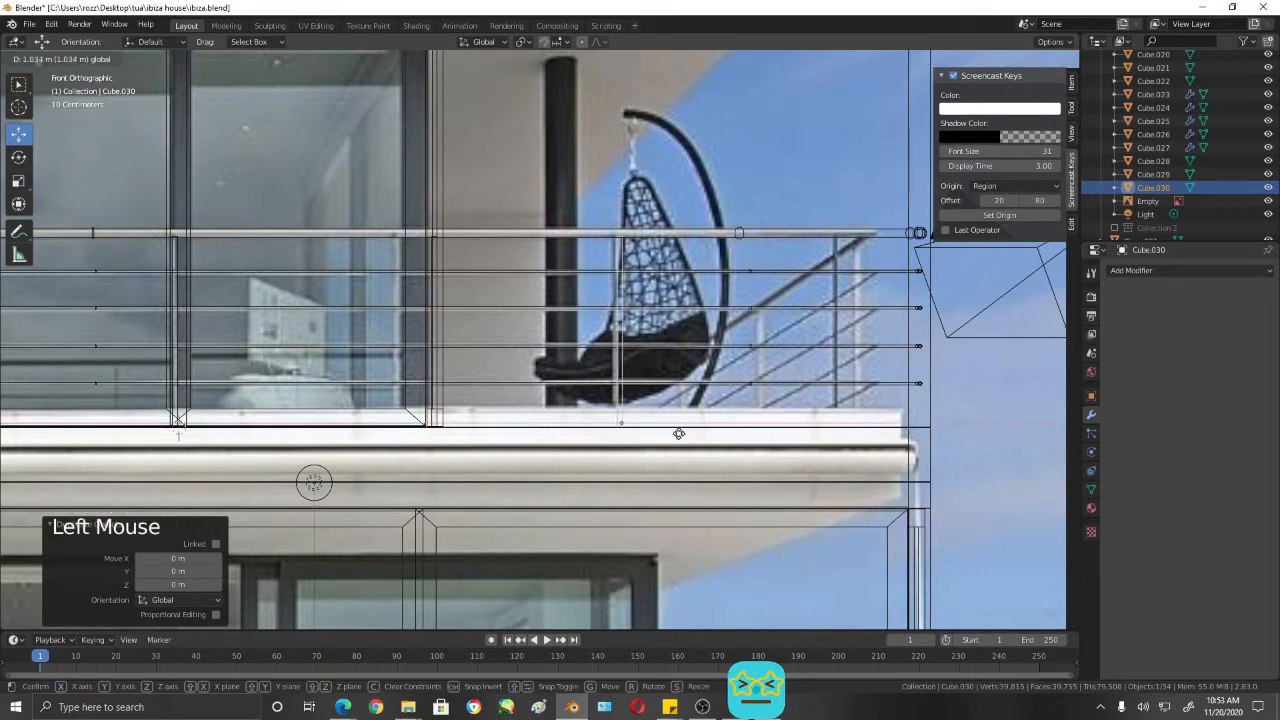
- Set the new post copy down about 1.02 m along X from the second post, beyond the window
{"action": "left_click_drag", "start_coordinate": [676, 435], "coordinate": [676, 436]}
{"action": "middle_click_drag", "start_coordinate": [413, 366], "coordinate": [503, 360], "text": "shift"}
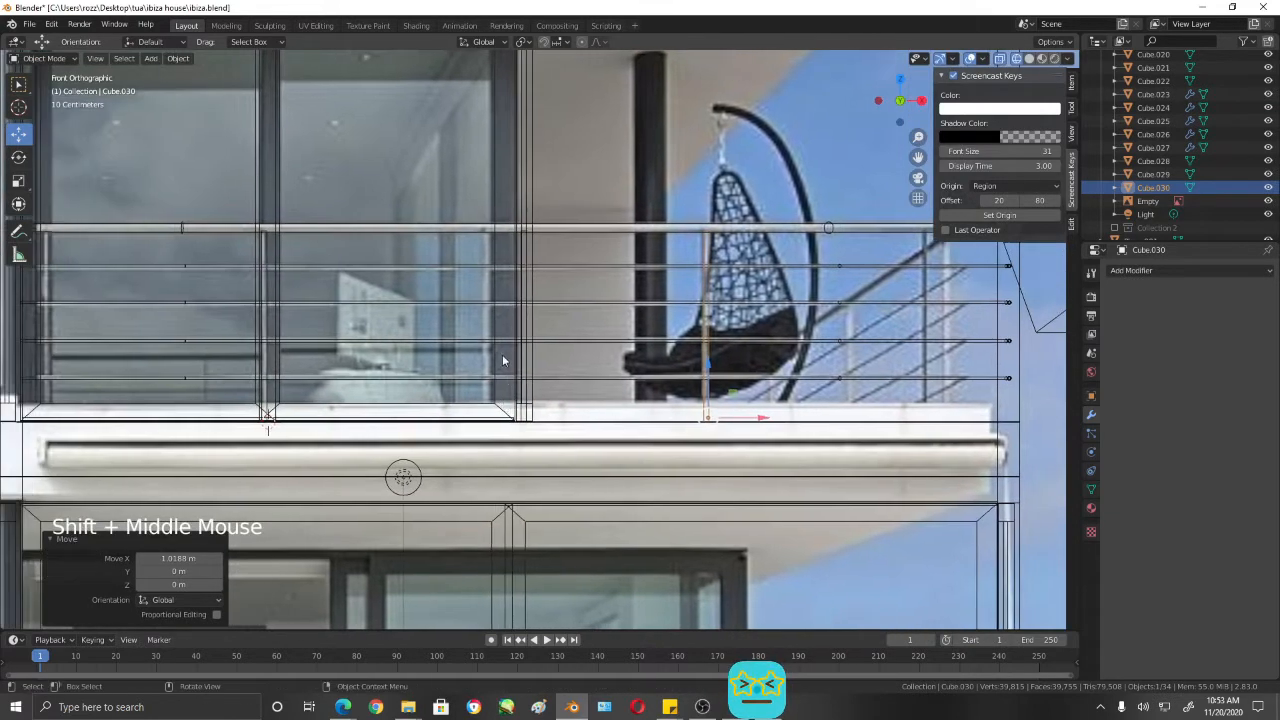
- In shaded view, move the second post about -0.175 m and the first post about -0.033 m along X
{"action": "left_click", "coordinate": [522, 264]}
{"action": "left_click", "coordinate": [523, 256]}
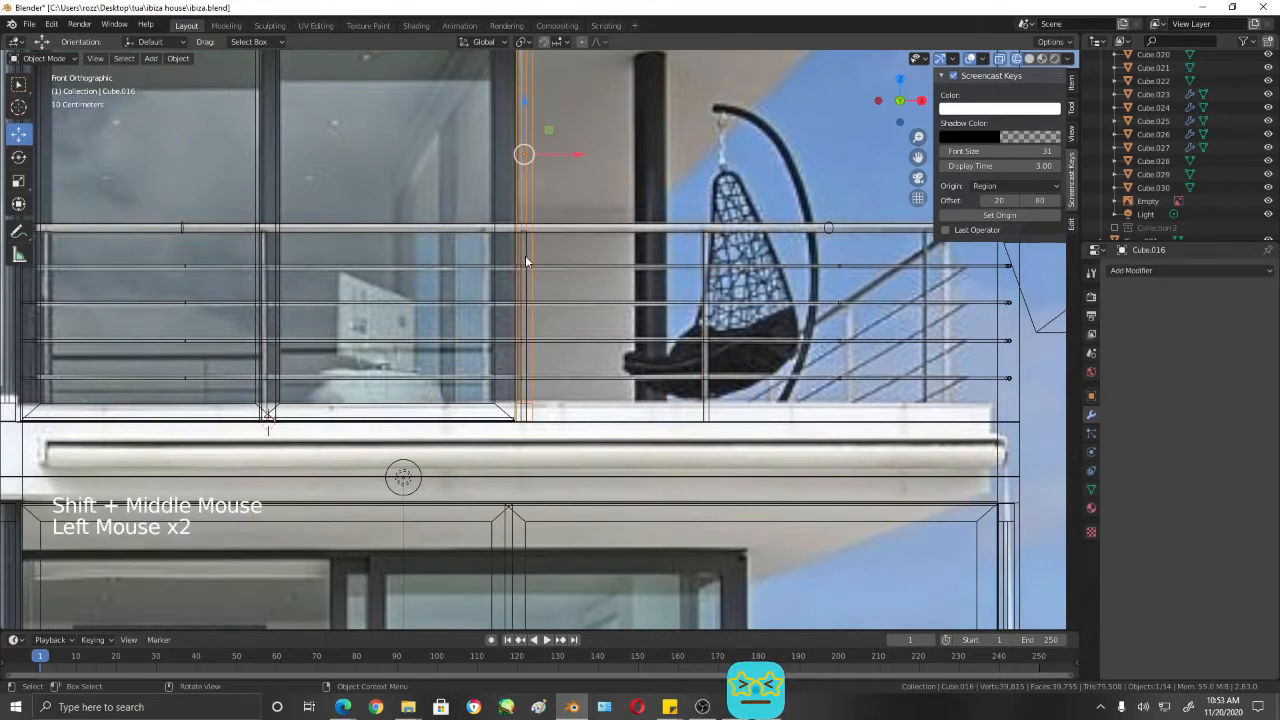
{"action": "key", "text": "shift+z"}
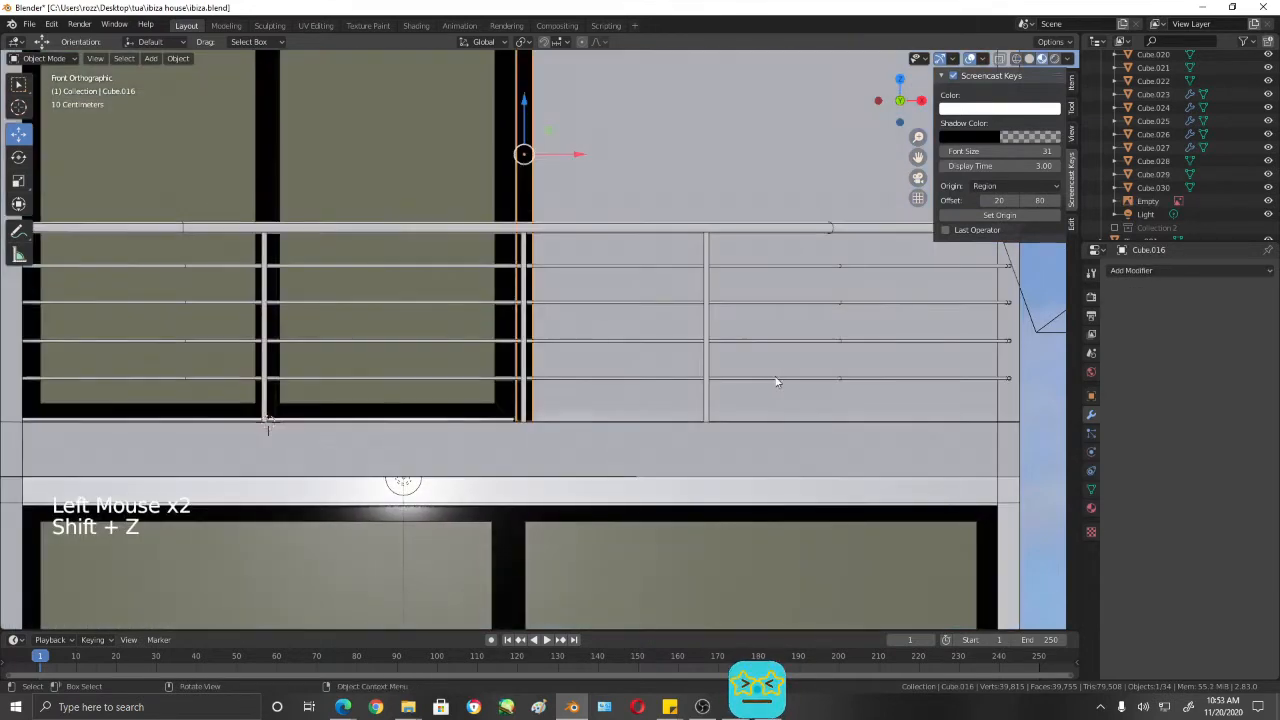
{"action": "left_click", "coordinate": [523, 256]}
{"action": "left_click_drag", "start_coordinate": [580, 421], "coordinate": [541, 415]}
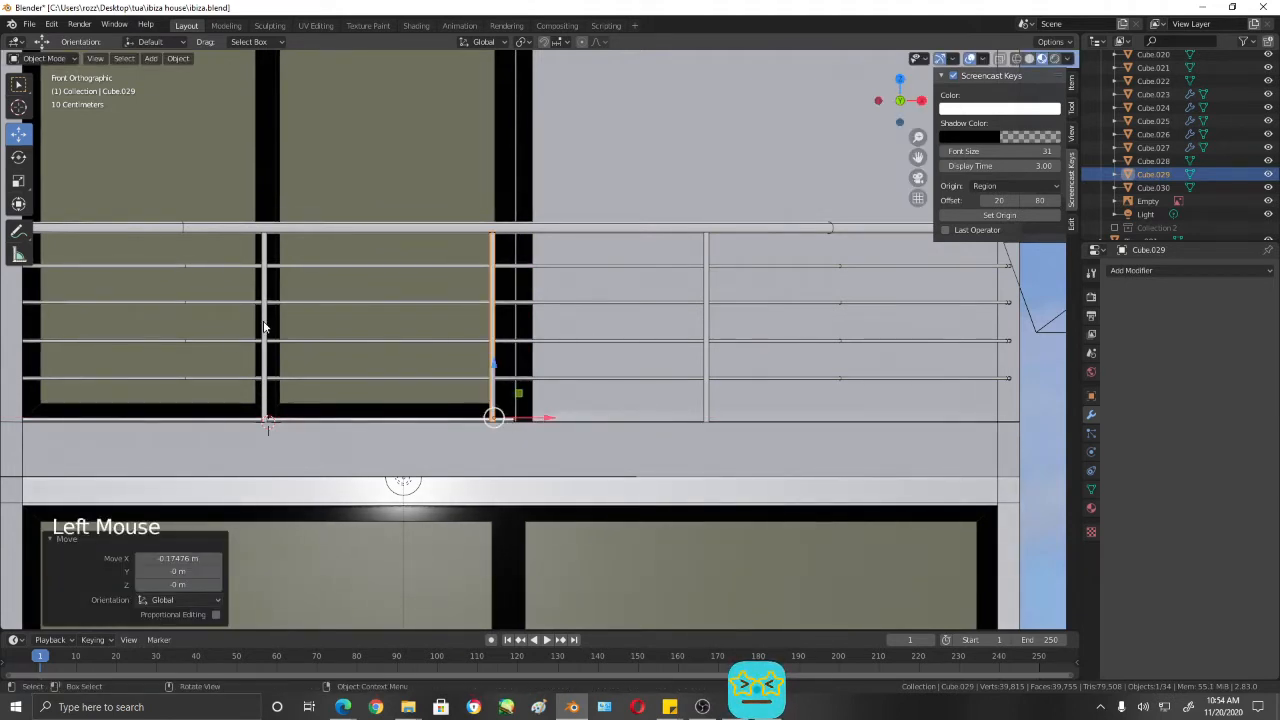
{"action": "left_click", "coordinate": [264, 327]}
{"action": "left_click_drag", "start_coordinate": [318, 421], "coordinate": [312, 420]}
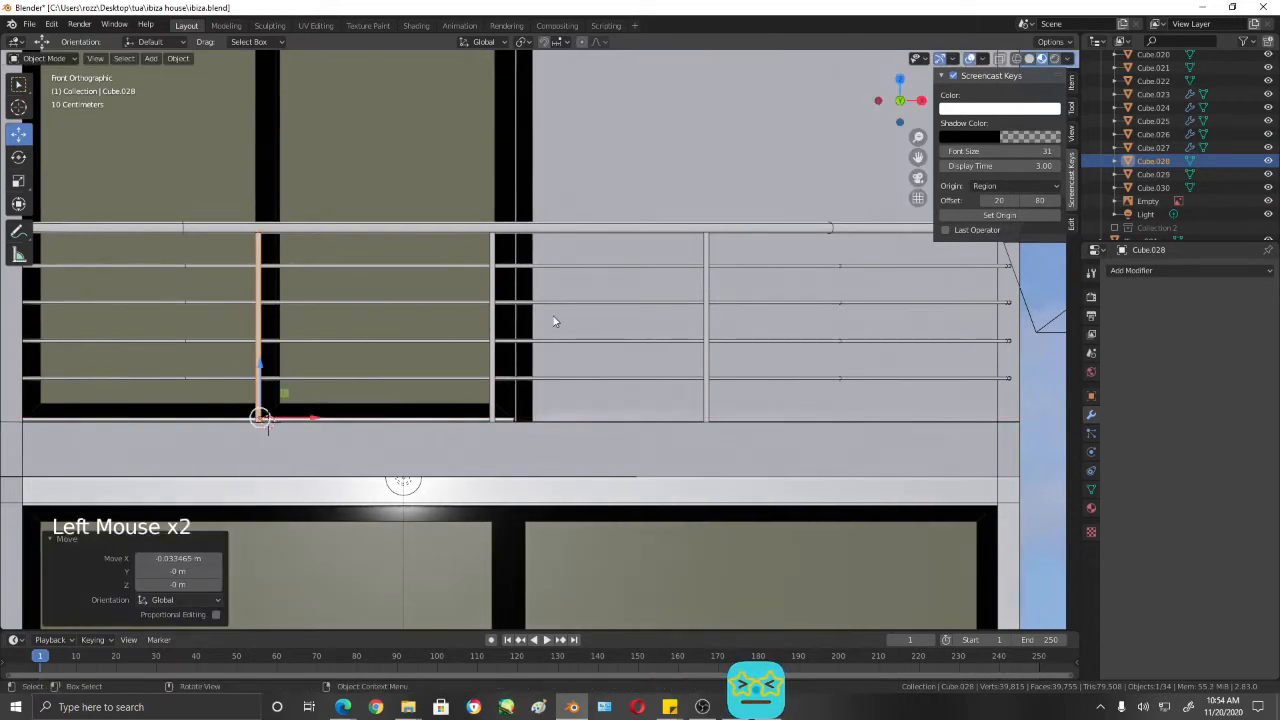
- Duplicate the third post, move the copy about 1.54 m along X to the balcony corner, and check it against the reference and in perspective
{"action": "left_click", "coordinate": [491, 291]}
{"action": "left_click", "coordinate": [706, 291]}
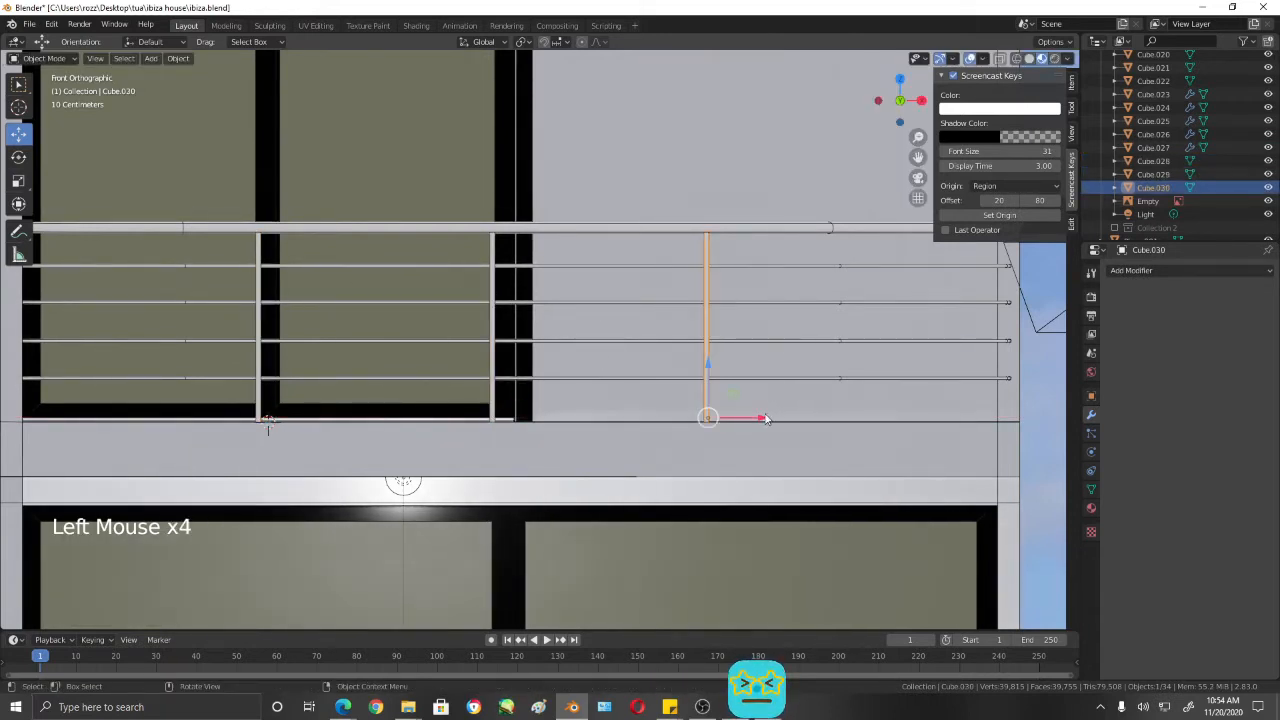
{"action": "left_click_drag", "start_coordinate": [766, 417], "coordinate": [1005, 420]}
{"action": "key", "text": "shift+d"}
{"action": "middle_click_drag", "start_coordinate": [1040, 420], "coordinate": [763, 428], "text": "shift"}
{"action": "scroll", "coordinate": [835, 432], "scroll_direction": "down", "scroll_amount": 3}
{"action": "scroll", "coordinate": [821, 426], "scroll_direction": "down", "scroll_amount": 2}
{"action": "key", "text": "shift+z"}
{"action": "scroll", "coordinate": [763, 428], "scroll_direction": "up", "scroll_amount": 5}
{"action": "scroll", "coordinate": [763, 428], "scroll_direction": "up", "scroll_amount": 5}
{"action": "key", "text": "shift+z"}
{"action": "scroll", "coordinate": [805, 422], "scroll_direction": "down", "scroll_amount": 6}
{"action": "middle_click_drag", "start_coordinate": [840, 412], "coordinate": [749, 417]}
{"action": "scroll", "coordinate": [591, 397], "scroll_direction": "up", "scroll_amount": 3}
{"action": "middle_click_drag", "start_coordinate": [591, 397], "coordinate": [754, 363], "text": "shift"}
{"action": "scroll", "coordinate": [650, 400], "scroll_direction": "down", "scroll_amount": 3}
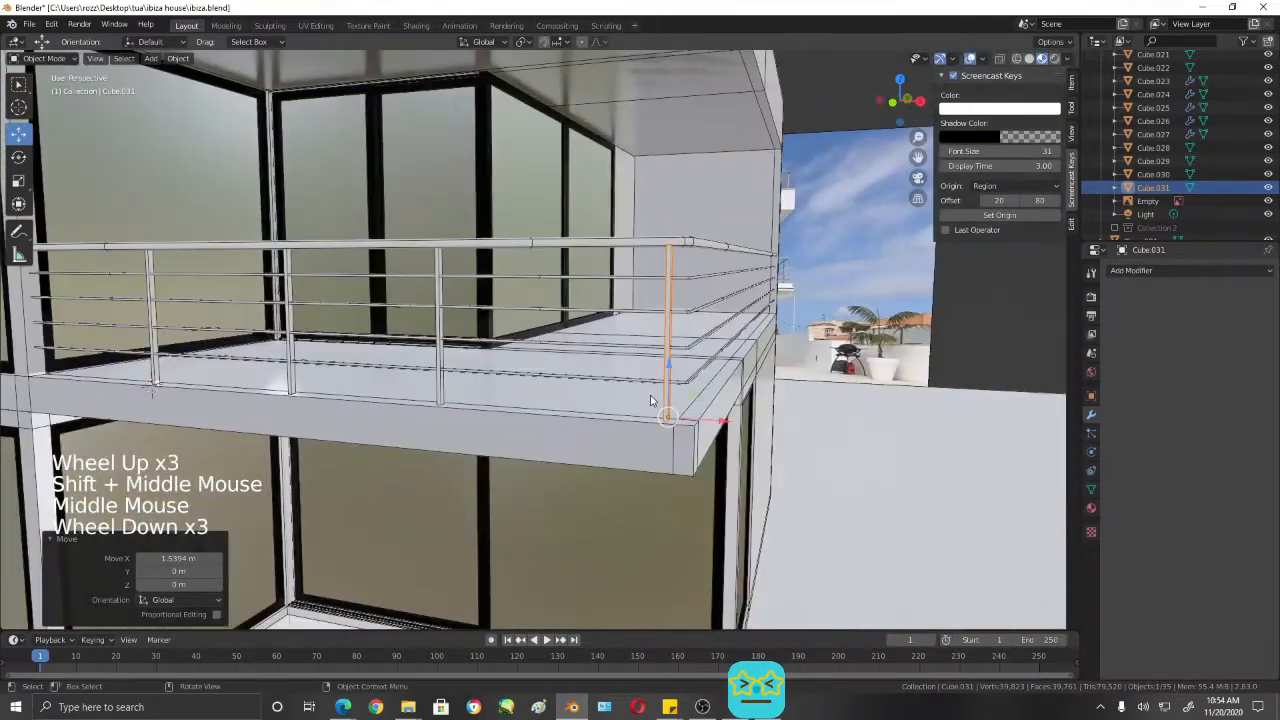
- In front view, nudge the corner post slightly along positive X toward the end of the railing
{"action": "key", "text": "KP_1"}
{"action": "scroll", "coordinate": [648, 408], "scroll_direction": "down", "scroll_amount": 3}
{"action": "middle_click_drag", "start_coordinate": [648, 408], "coordinate": [724, 395], "text": "shift"}
{"action": "scroll", "coordinate": [787, 387], "scroll_direction": "up", "scroll_amount": 4}
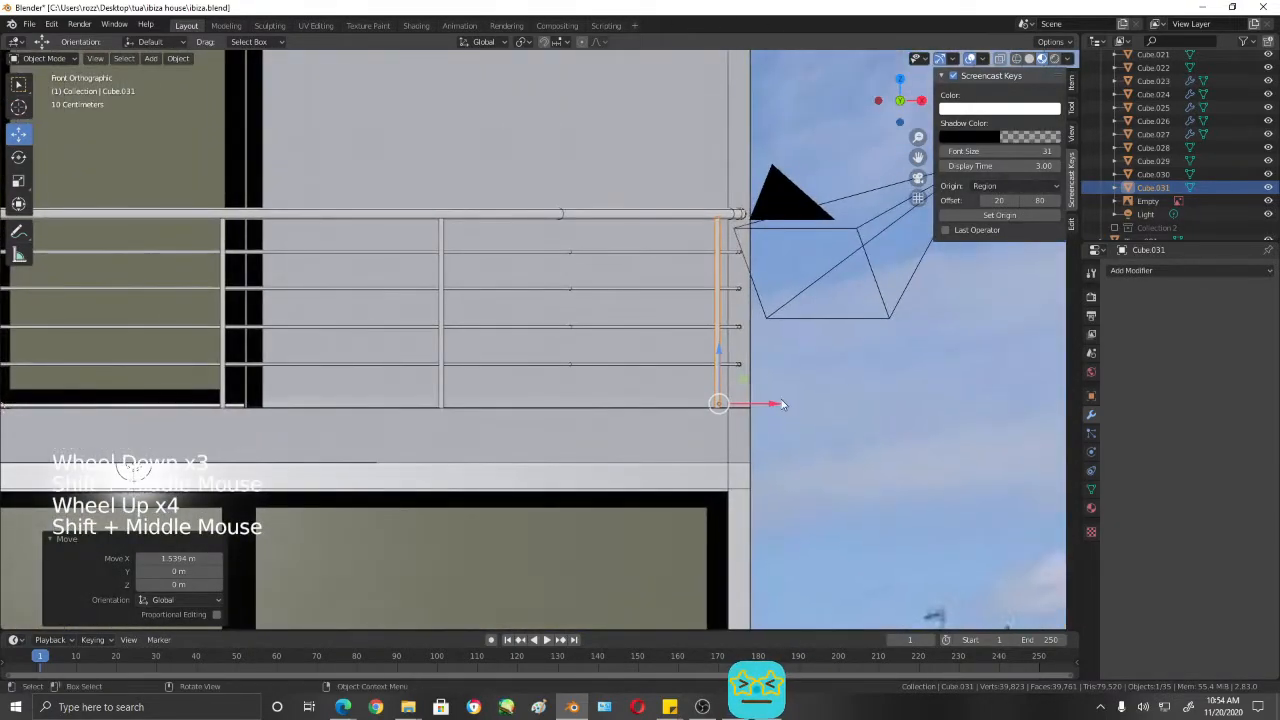
{"action": "left_click_drag", "start_coordinate": [783, 404], "coordinate": [789, 403]}
- Move the third post about 0.208 m along X toward the corner post, with a further slight nudge
{"action": "left_click", "coordinate": [443, 276]}
{"action": "middle_click_drag", "start_coordinate": [545, 388], "coordinate": [642, 384], "text": "shift"}
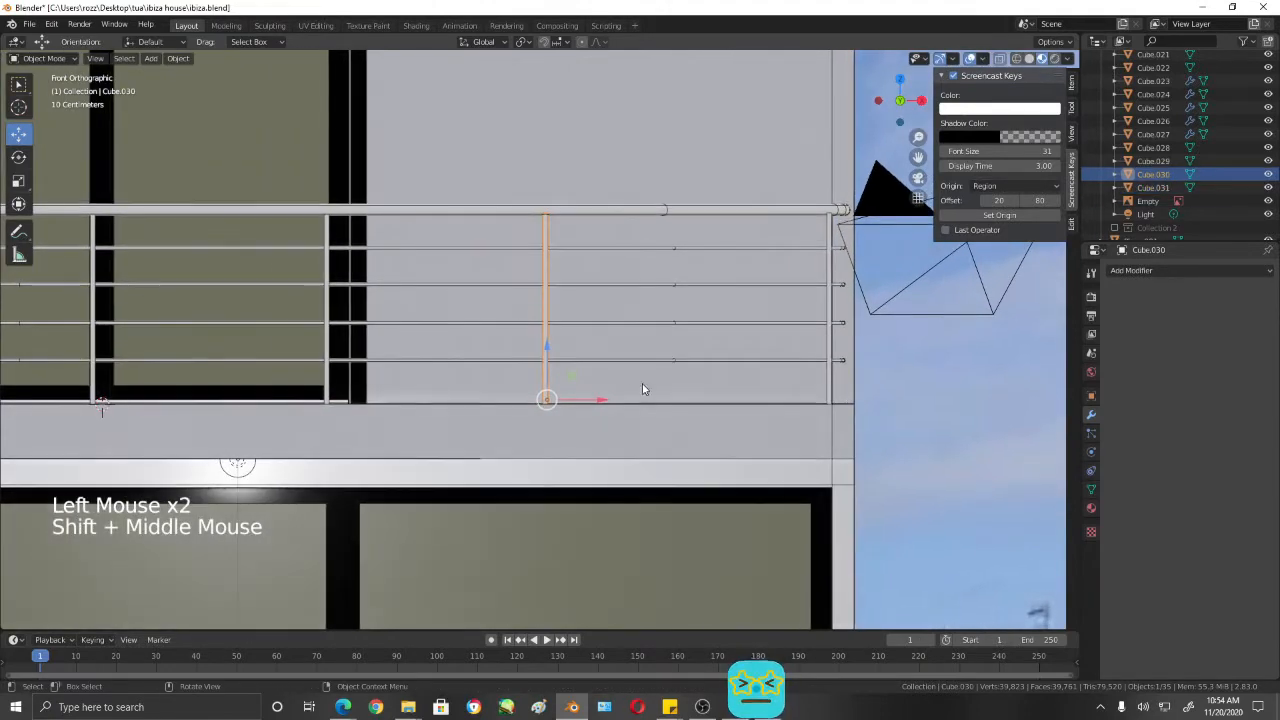
{"action": "left_click_drag", "start_coordinate": [603, 400], "coordinate": [638, 399]}
{"action": "middle_click_drag", "start_coordinate": [531, 386], "coordinate": [631, 374], "text": "shift"}
{"action": "scroll", "coordinate": [523, 366], "scroll_direction": "down", "scroll_amount": 2}
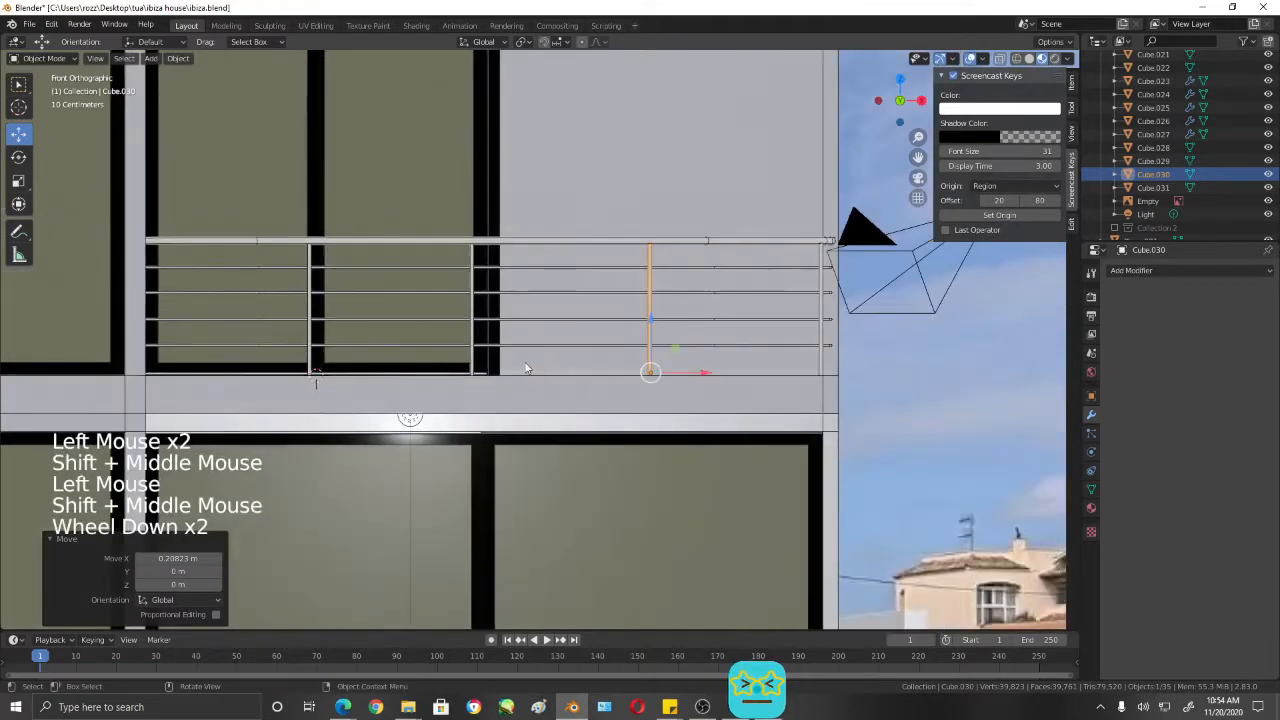
{"action": "middle_click_drag", "start_coordinate": [525, 366], "coordinate": [617, 293], "text": "shift"}
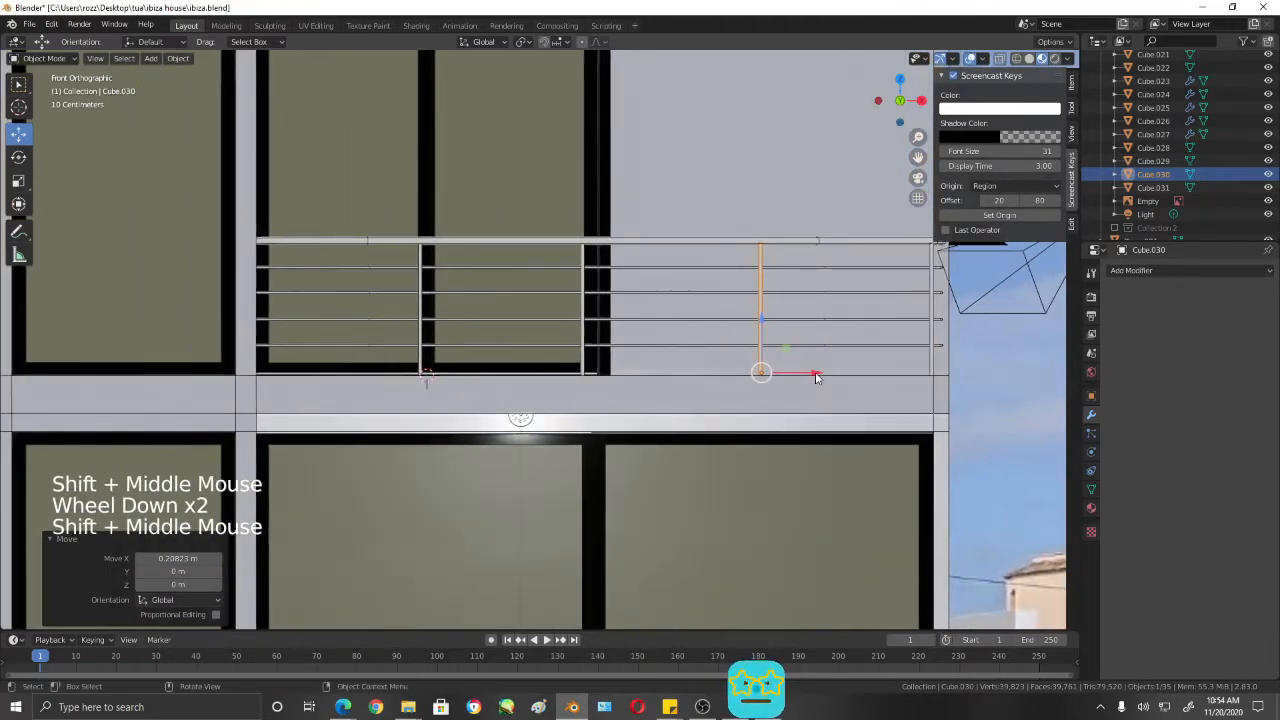
{"action": "left_click_drag", "start_coordinate": [816, 377], "coordinate": [820, 374]}
- Even out the post spacing by moving the second post about 0.091 m and slightly further along X, and the third about 0.021 m
{"action": "left_click", "coordinate": [583, 285]}
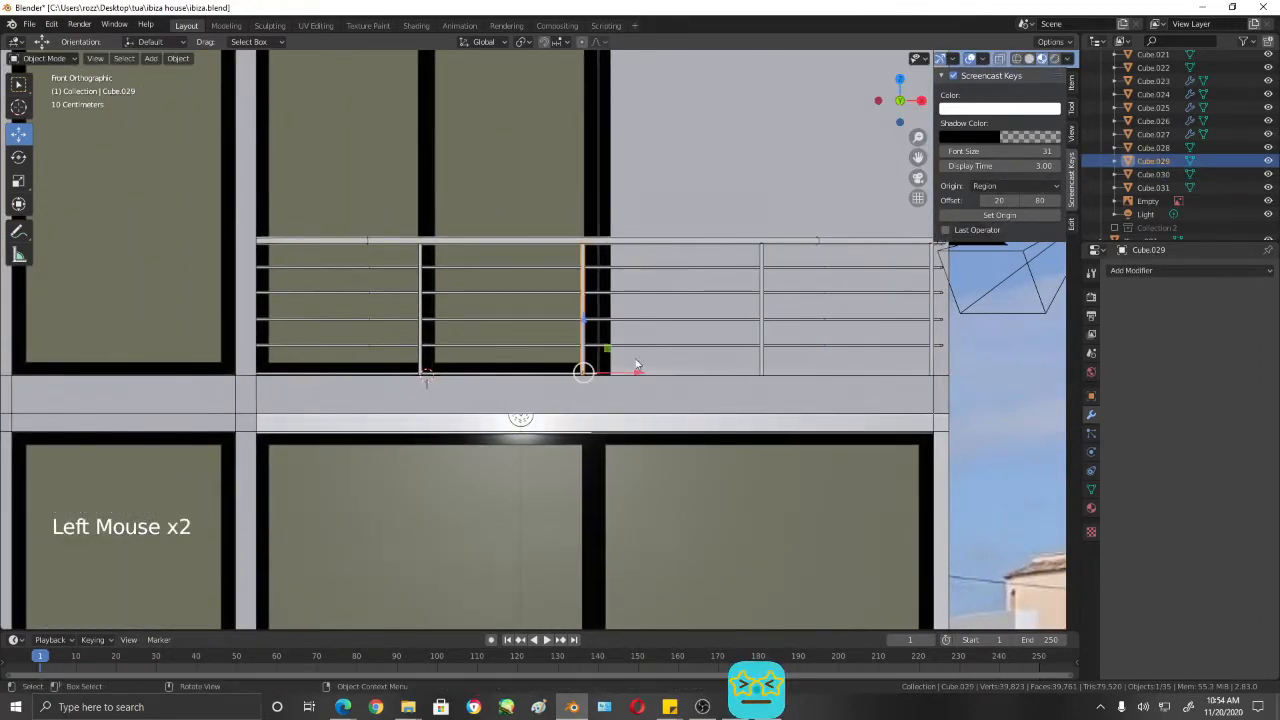
{"action": "mouse_move", "coordinate": [634, 368]}
{"action": "left_mouse_down"}
{"action": "mouse_move", "coordinate": [652, 371]}
{"action": "mouse_move", "coordinate": [638, 370]}
{"action": "left_mouse_up"}
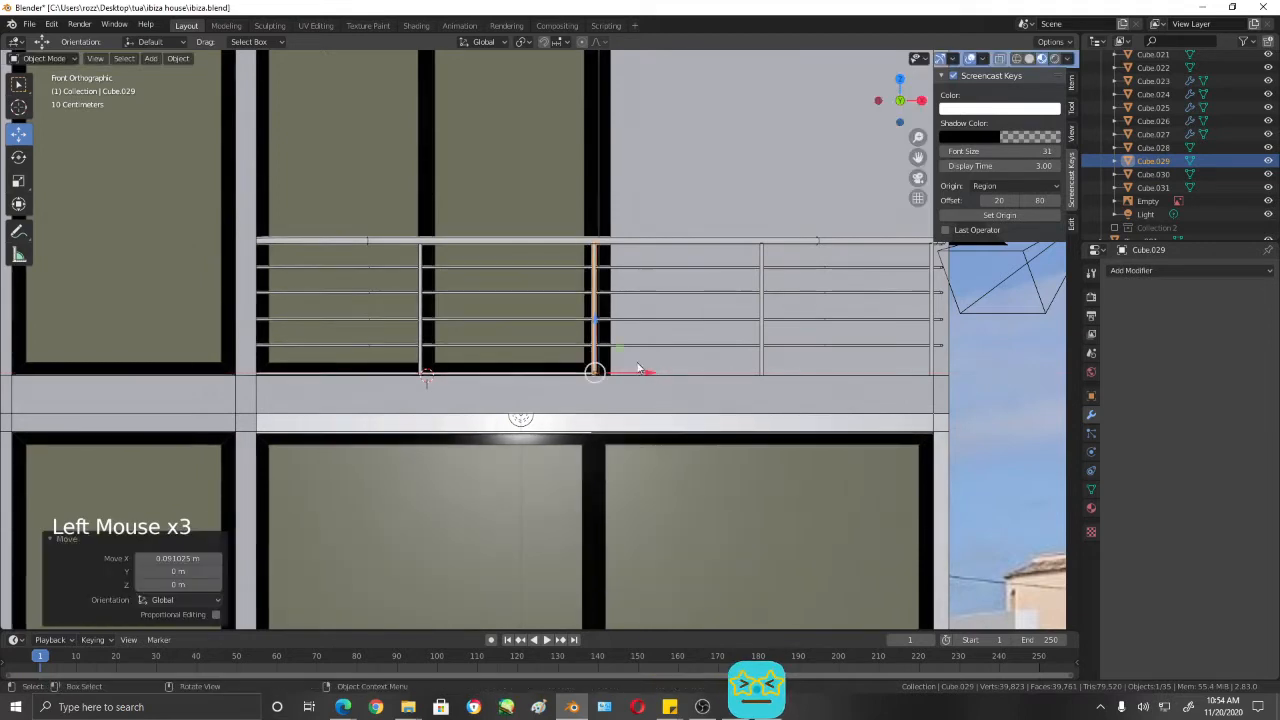
{"action": "left_click", "coordinate": [422, 262]}
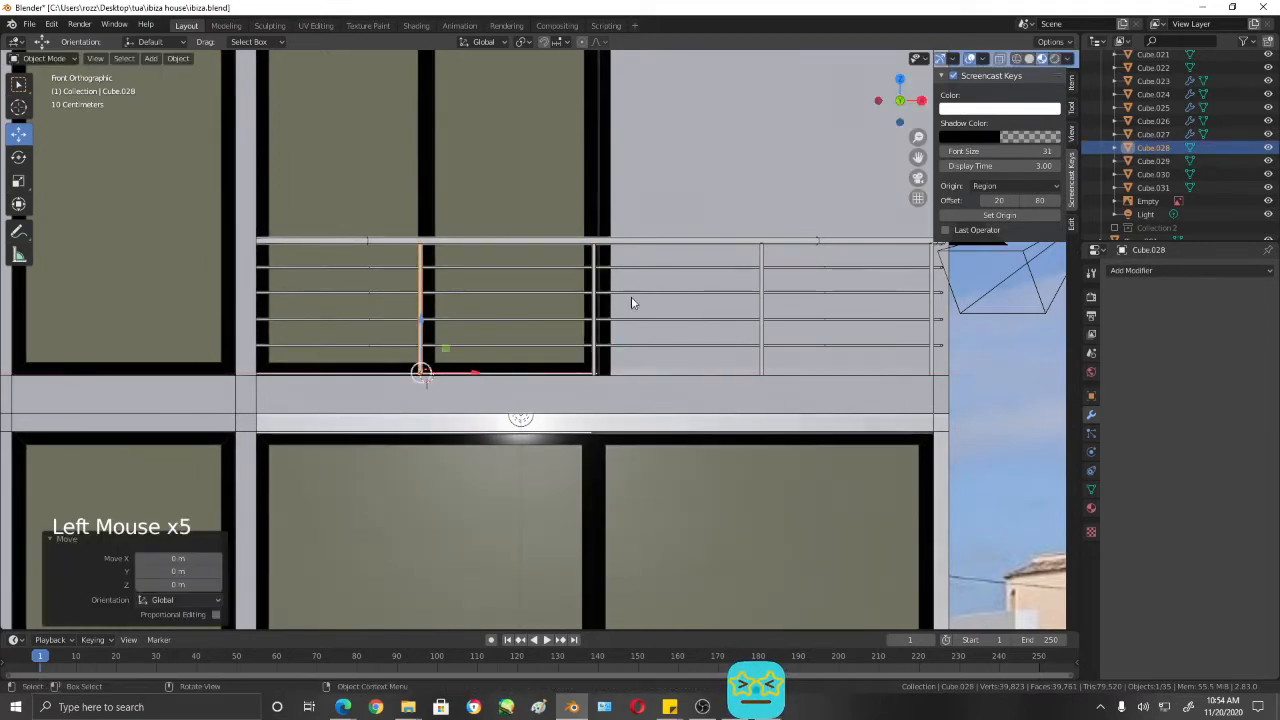
{"action": "left_click", "coordinate": [594, 259]}
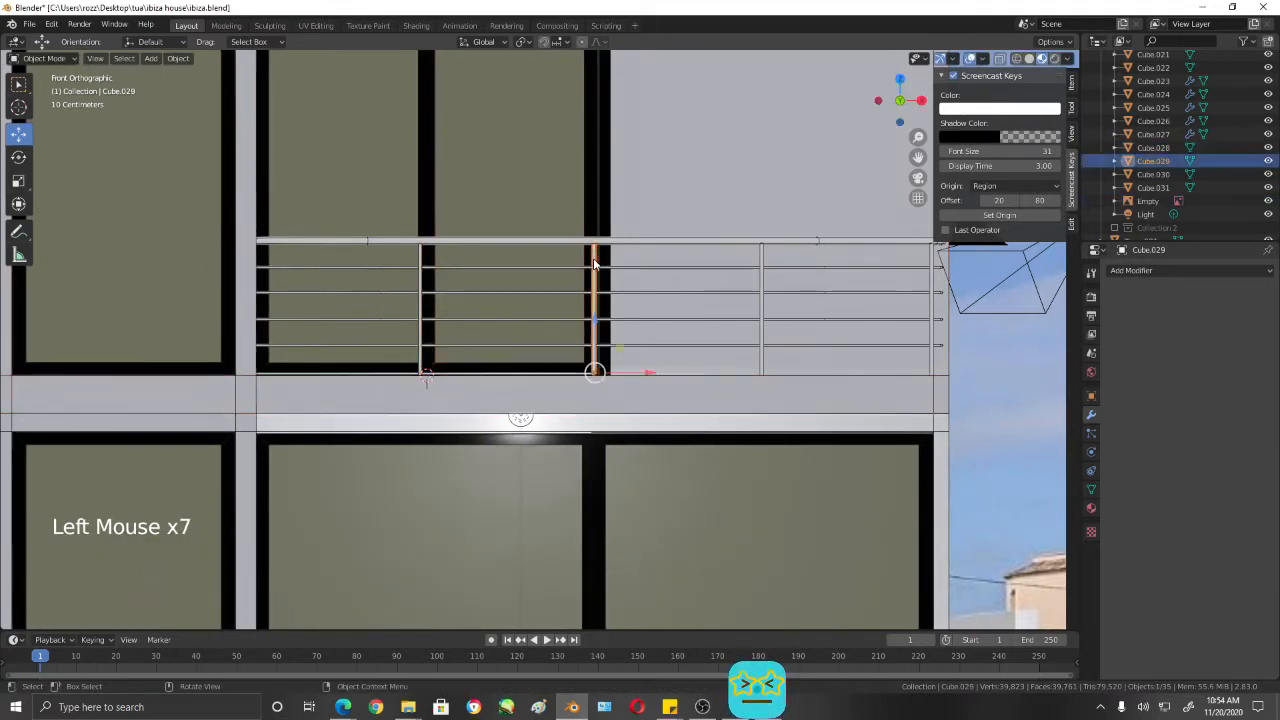
{"action": "mouse_move", "coordinate": [654, 377]}
{"action": "left_mouse_down"}
{"action": "mouse_move", "coordinate": [668, 377]}
{"action": "mouse_move", "coordinate": [655, 373]}
{"action": "left_mouse_up"}
{"action": "left_click", "coordinate": [763, 307]}
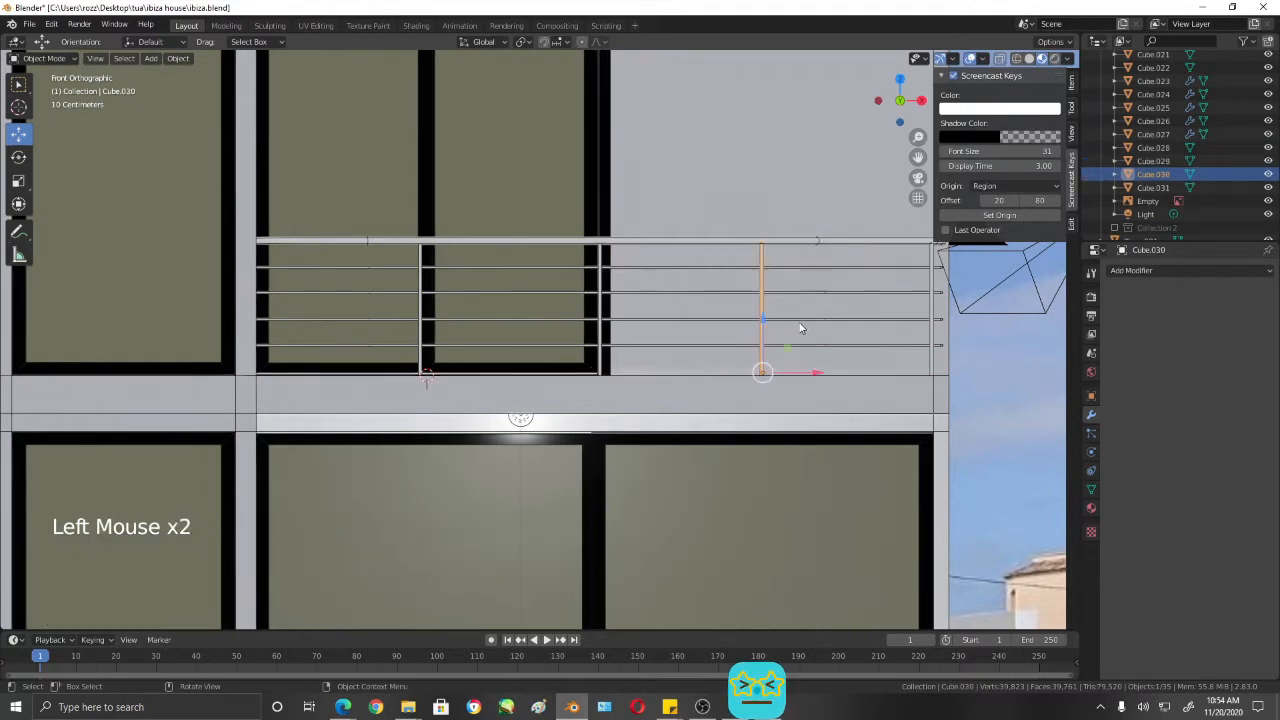
{"action": "left_click_drag", "start_coordinate": [815, 373], "coordinate": [819, 373]}
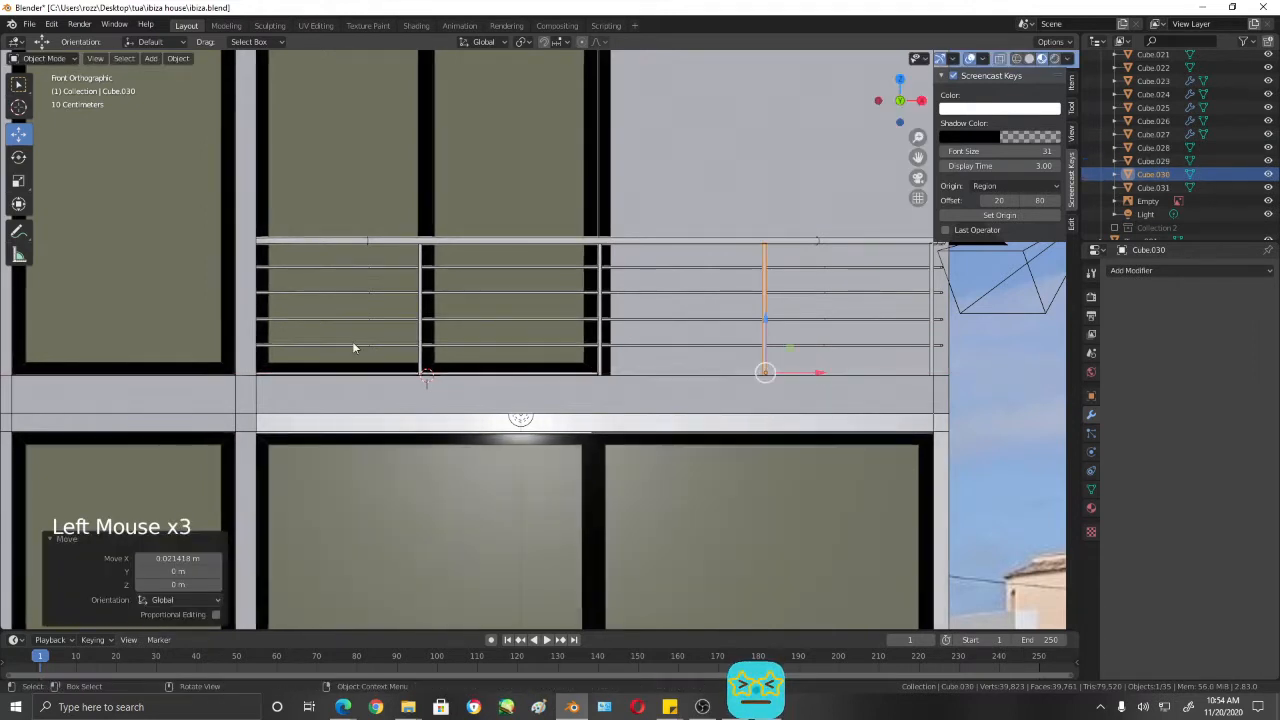
- Add a cube as a spacing gauge and move it up over the railing between the first and second posts
{"action": "key", "text": "shift+a"}
{"action": "mouse_move", "coordinate": [420, 335]}
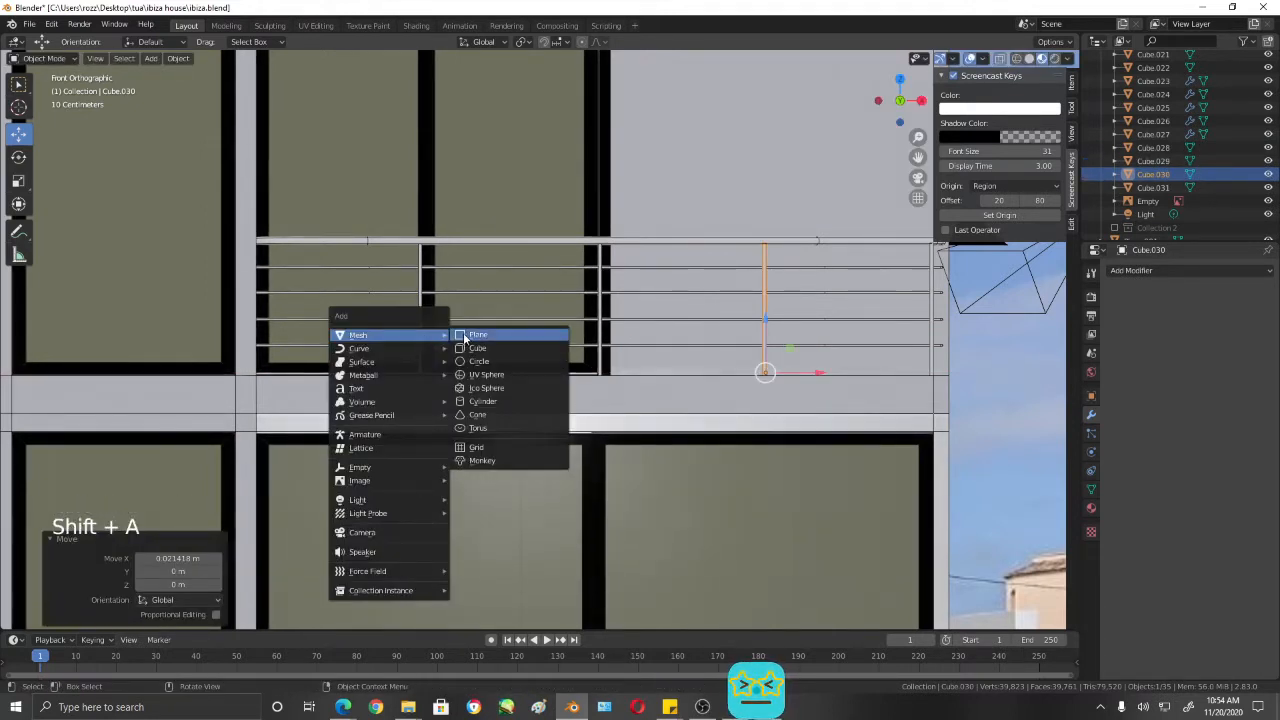
{"action": "left_click", "coordinate": [475, 349]}
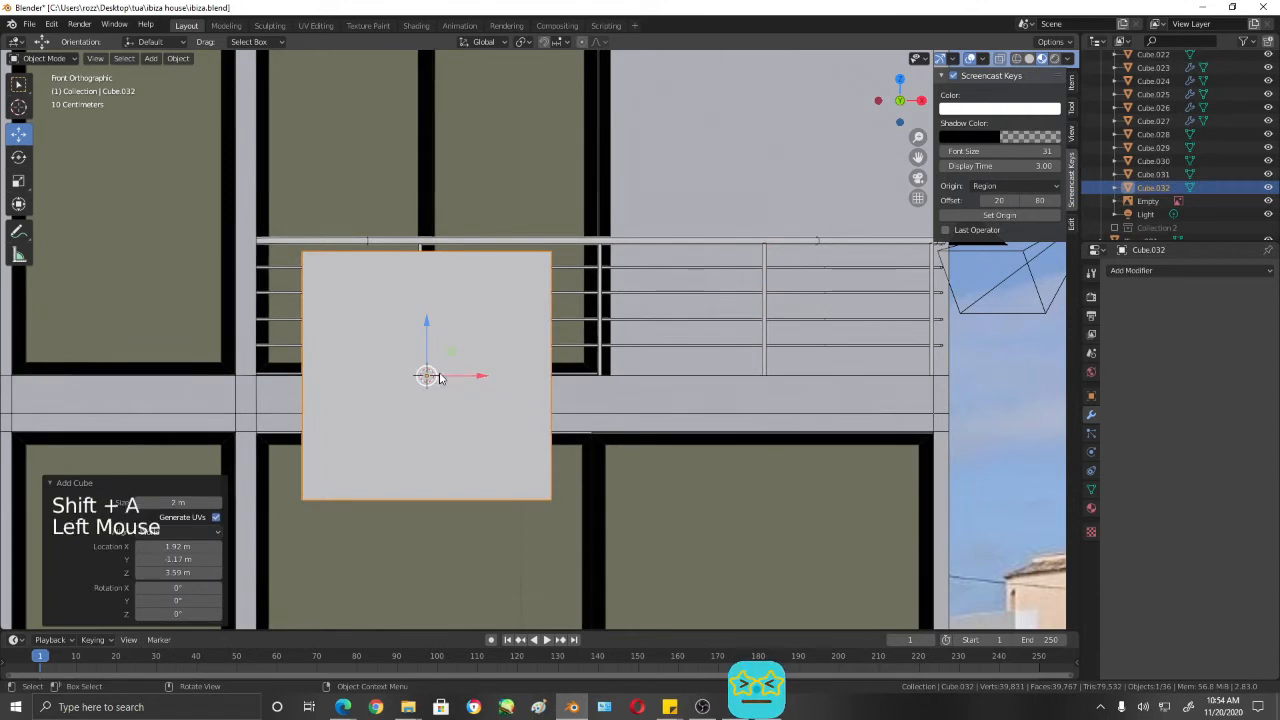
{"action": "left_click_drag", "start_coordinate": [440, 378], "coordinate": [508, 250]}
- Scale and reposition the cube so its width fits the gap between the first and second posts
{"action": "key", "text": "s"}
{"action": "left_click", "coordinate": [560, 280]}
{"action": "key", "text": "s"}
{"action": "left_click", "coordinate": [562, 292]}
{"action": "scroll", "coordinate": [560, 320], "scroll_direction": "up", "scroll_amount": 3}
{"action": "middle_click_drag", "start_coordinate": [591, 362], "coordinate": [605, 302], "text": "shift"}
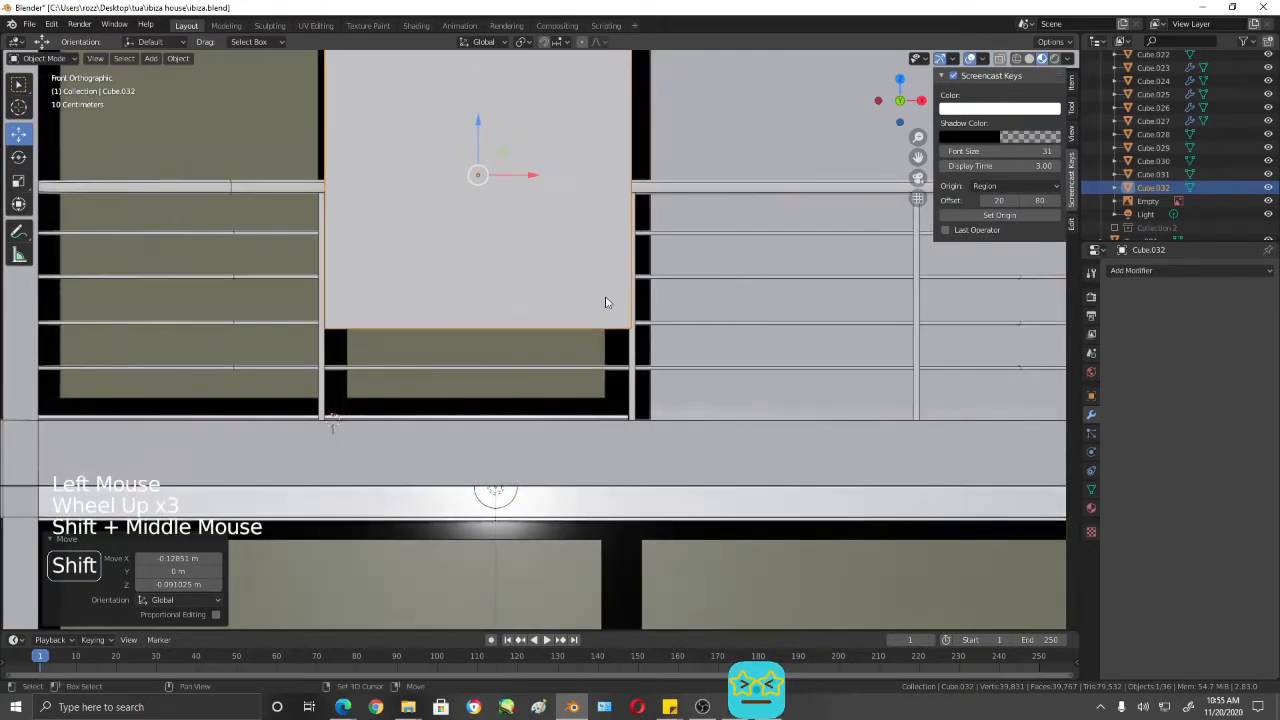
{"action": "key", "text": "s"}
{"action": "left_click", "coordinate": [612, 302]}
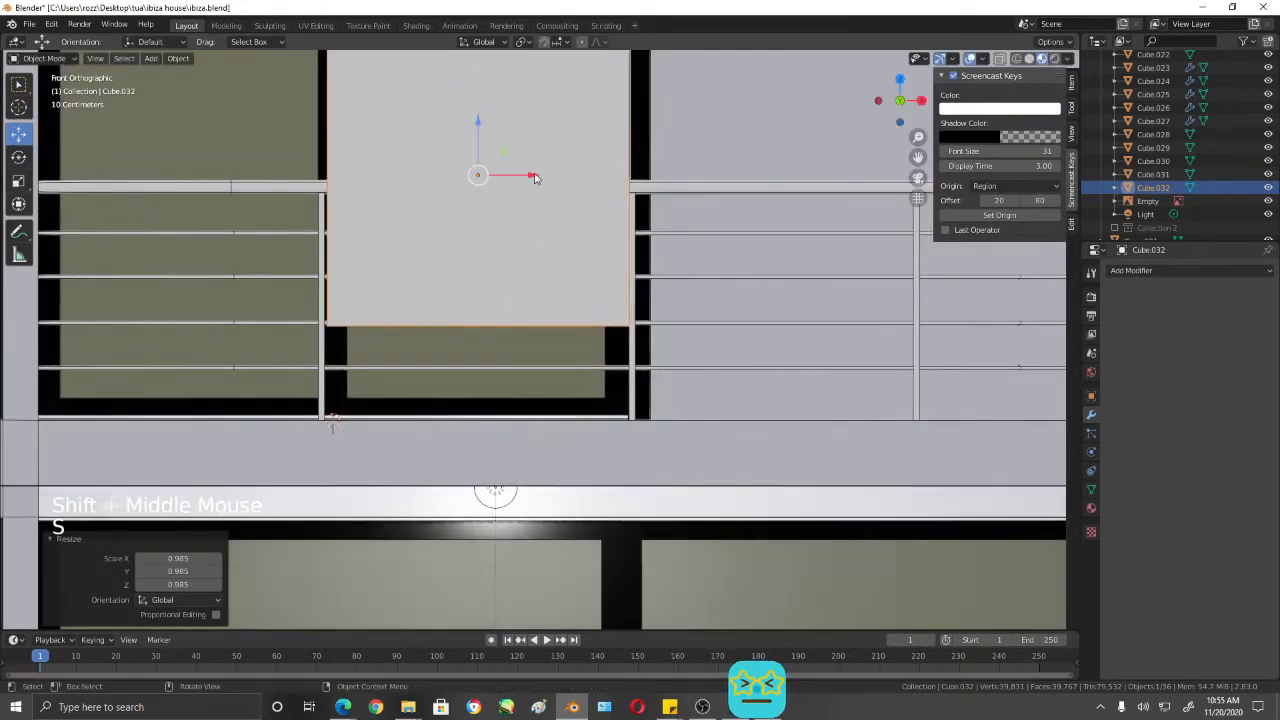
- Move the cube about 1.44 m along X to compare its width with the gap between the second and third posts
{"action": "left_click_drag", "start_coordinate": [532, 175], "coordinate": [845, 200]}
{"action": "key", "text": "s"}
{"action": "left_click", "coordinate": [565, 199]}
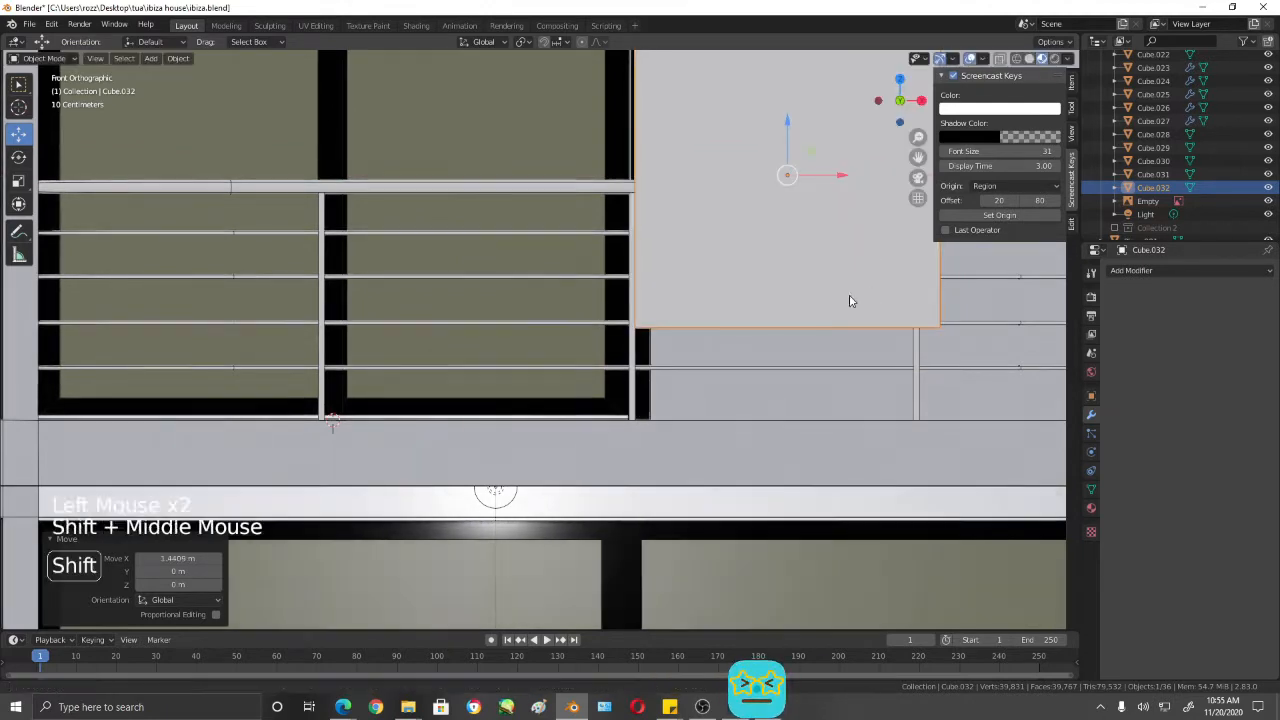
{"action": "middle_click_drag", "start_coordinate": [849, 297], "coordinate": [597, 390], "text": "shift"}
{"action": "left_click", "coordinate": [614, 362]}
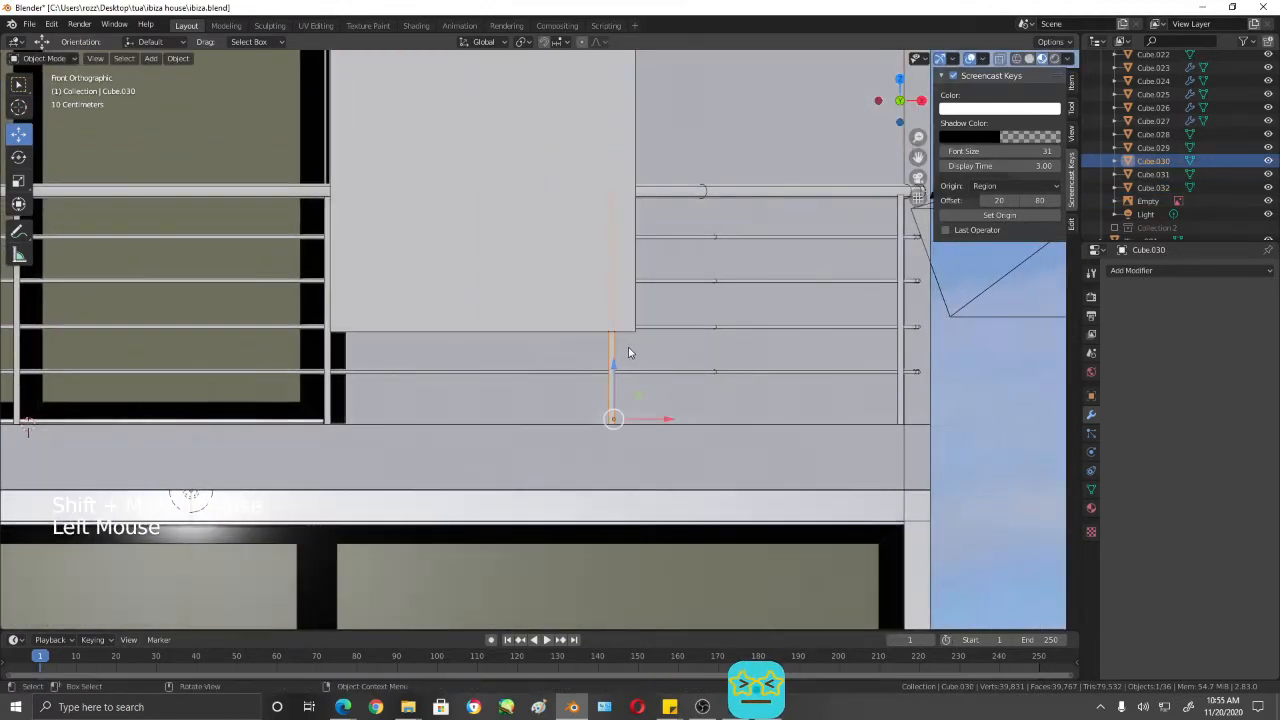
{"action": "middle_click_drag", "start_coordinate": [628, 347], "coordinate": [849, 282], "text": "shift"}
{"action": "middle_click_drag", "start_coordinate": [435, 270], "coordinate": [569, 343], "text": "shift"}
- Move the cube about -2.78 m along X to the railing's first bay, scale it down, and shift it about -0.037 m along X
{"action": "left_click", "coordinate": [834, 266]}
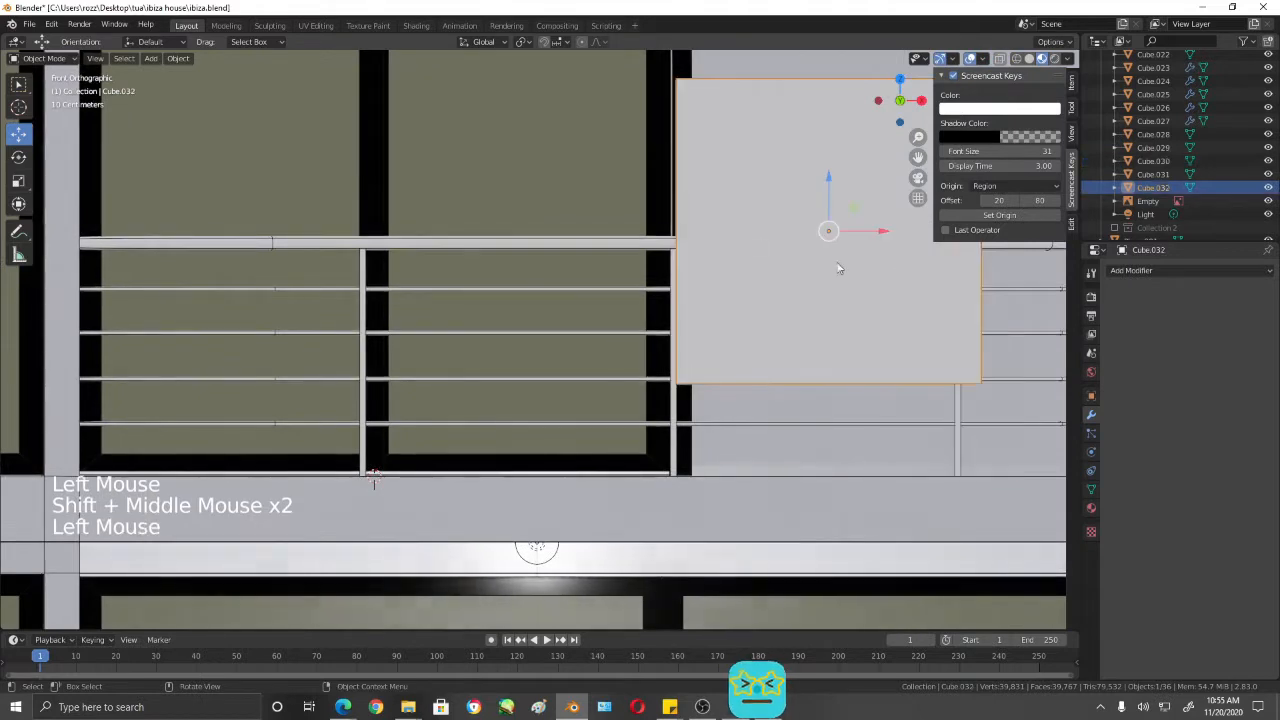
{"action": "left_click_drag", "start_coordinate": [886, 237], "coordinate": [276, 229]}
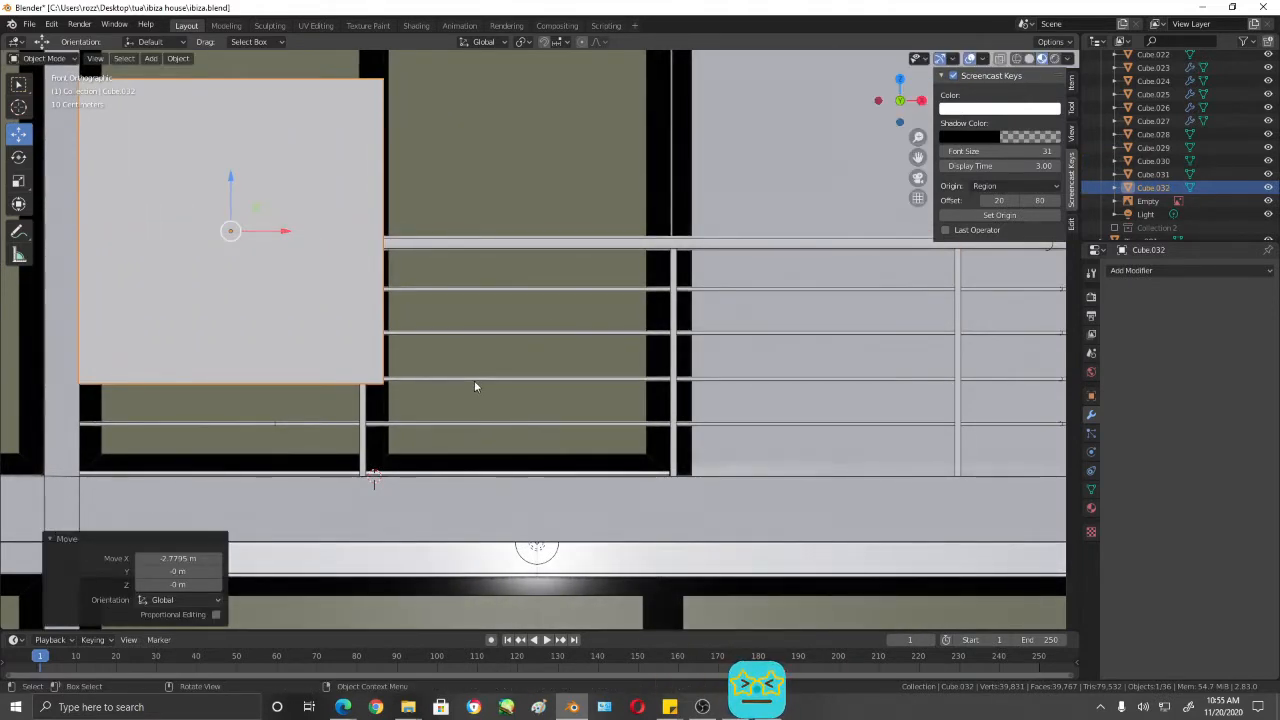
{"action": "key", "text": "s"}
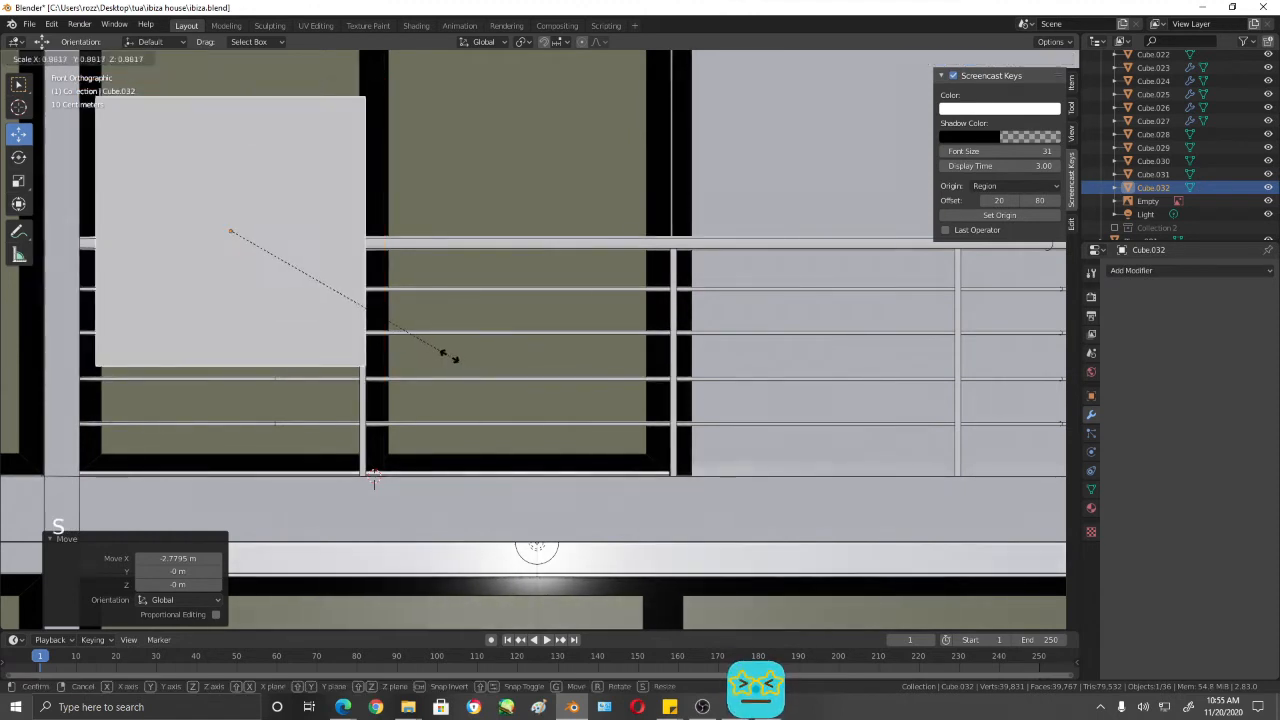
{"action": "left_click", "coordinate": [450, 355]}
{"action": "left_click_drag", "start_coordinate": [280, 233], "coordinate": [271, 233]}
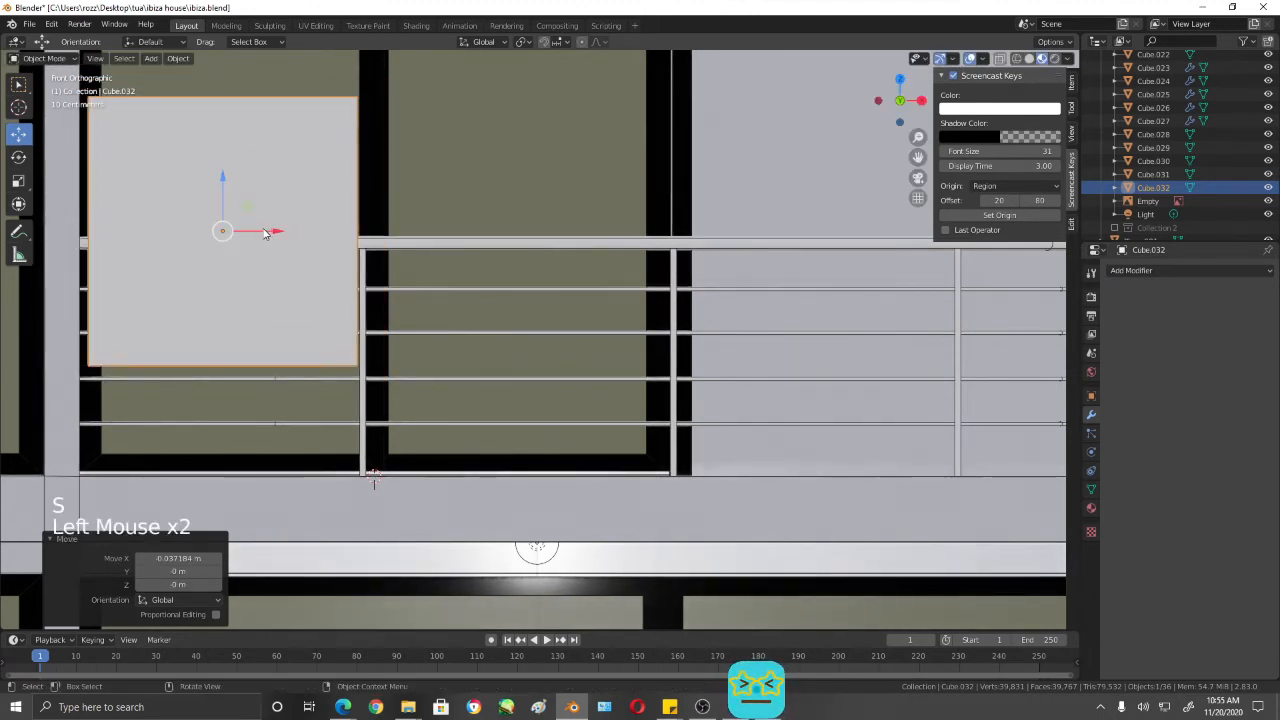
- Scale the cube by 1.024 and align it along X to span the gap between the wall column and the first post
{"action": "left_click", "coordinate": [370, 312]}
{"action": "key", "text": "s"}
{"action": "right_click", "coordinate": [360, 306]}
{"action": "left_click", "coordinate": [306, 256]}
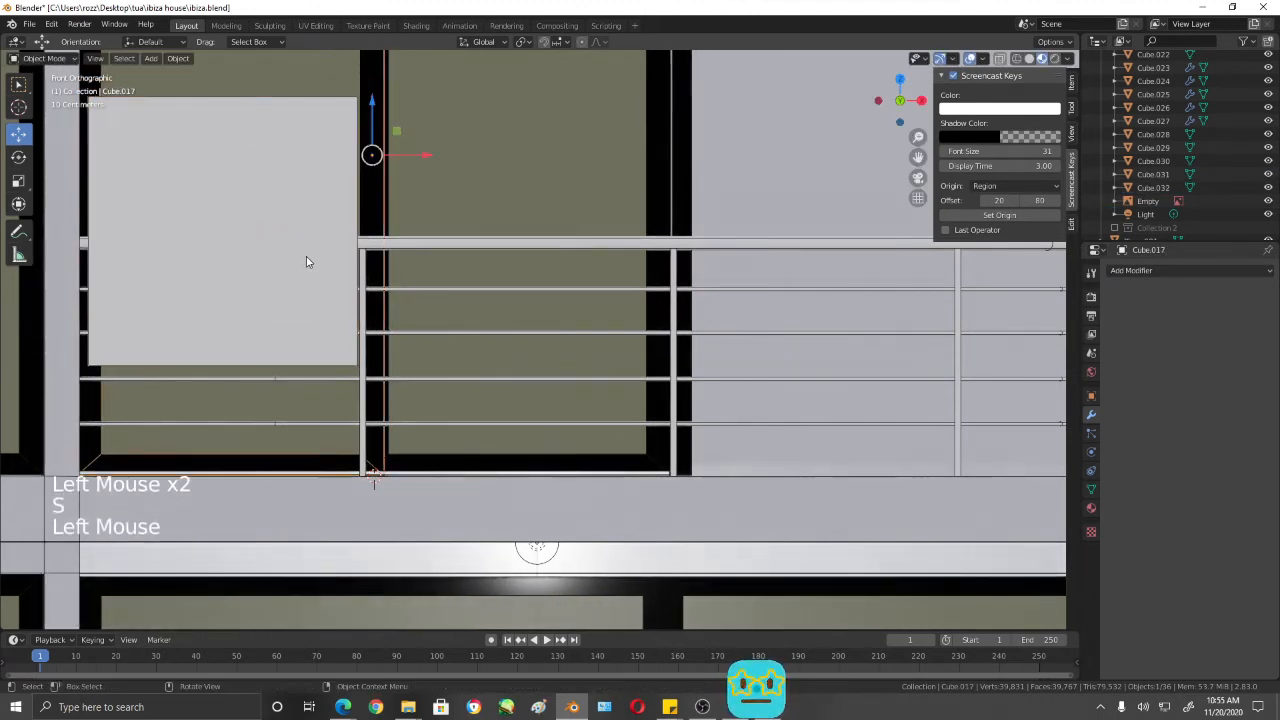
{"action": "key", "text": "s"}
{"action": "left_click", "coordinate": [373, 333]}
{"action": "left_click_drag", "start_coordinate": [289, 236], "coordinate": [278, 237]}
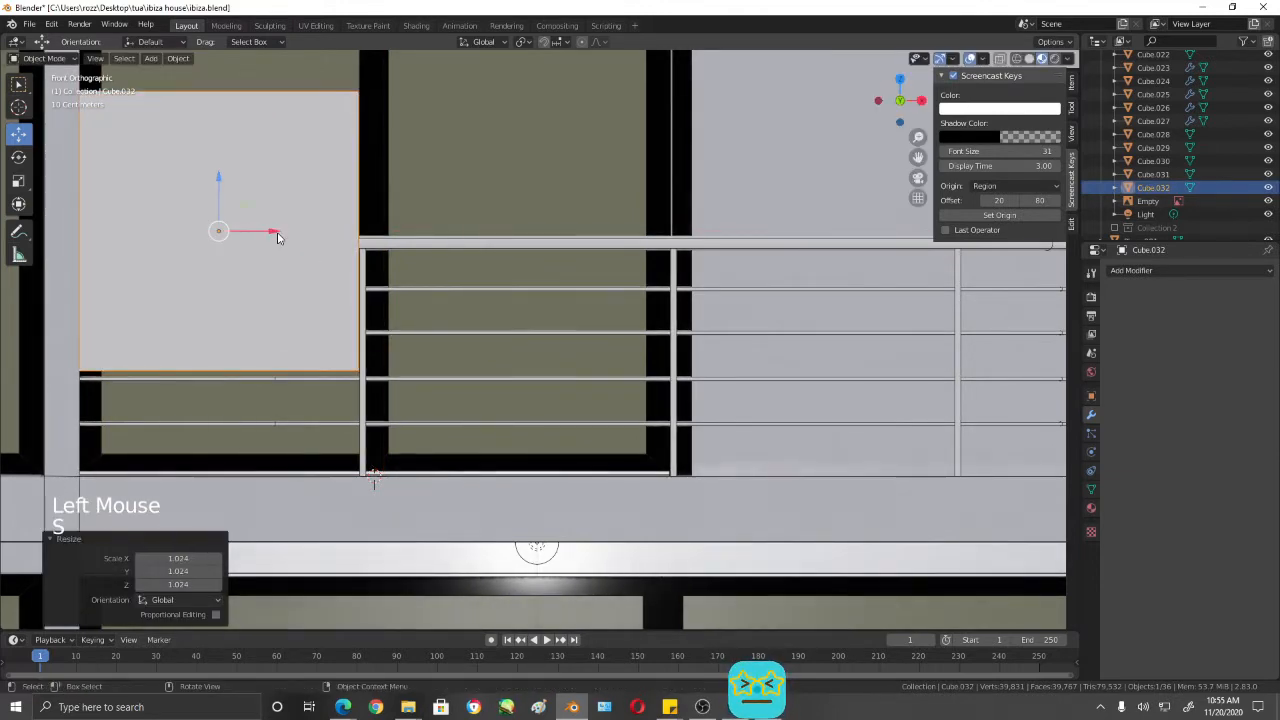
{"action": "left_click_drag", "start_coordinate": [279, 230], "coordinate": [277, 234]}
- Duplicate the cube in place and move the original along X into the second bay, against the first post
{"action": "key", "text": "shift+d"}
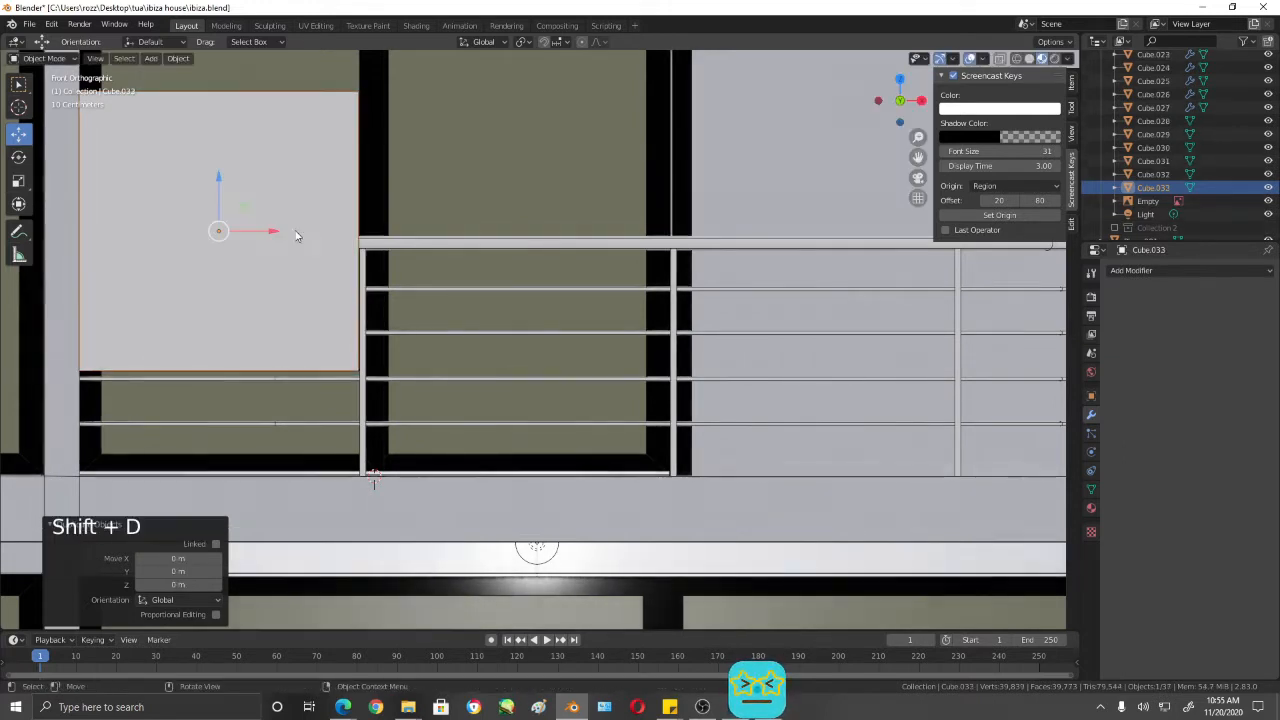
{"action": "right_click", "coordinate": [355, 237]}
{"action": "left_click", "coordinate": [300, 229]}
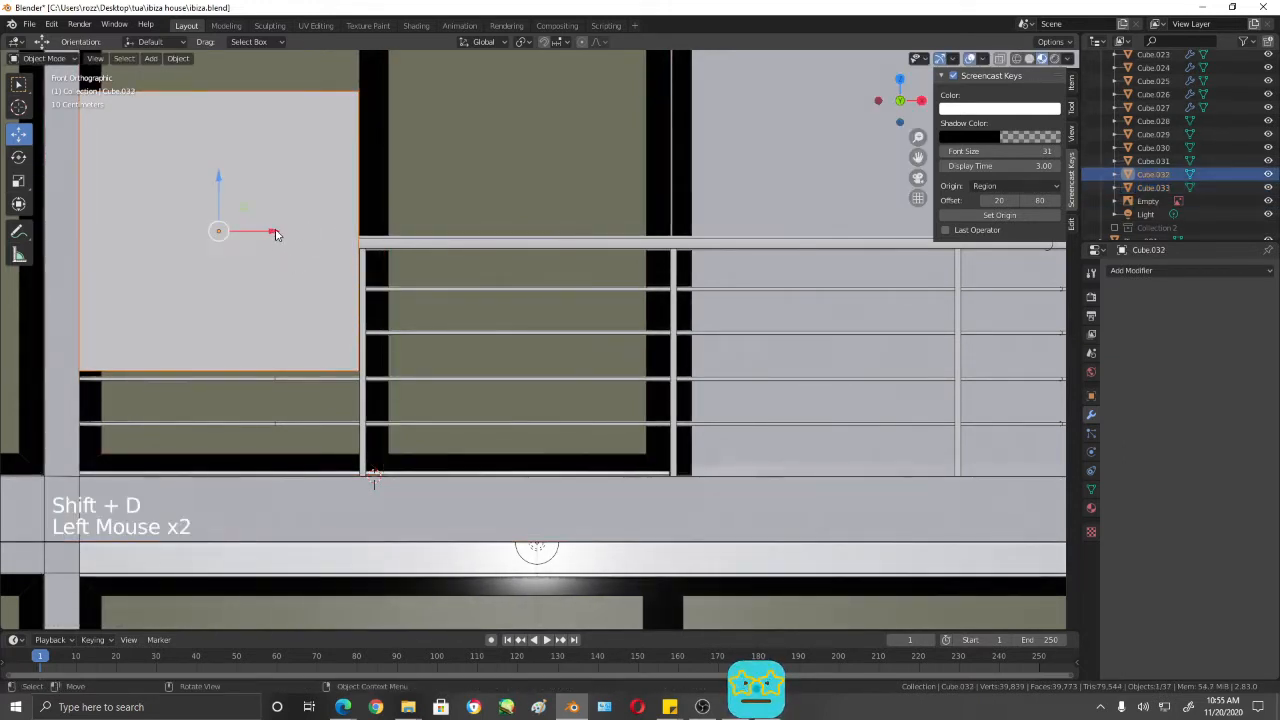
{"action": "left_click_drag", "start_coordinate": [277, 234], "coordinate": [573, 228]}
- Move the second post about -0.108 m along X to meet the edge of the cube in the second bay
{"action": "left_click", "coordinate": [675, 395]}
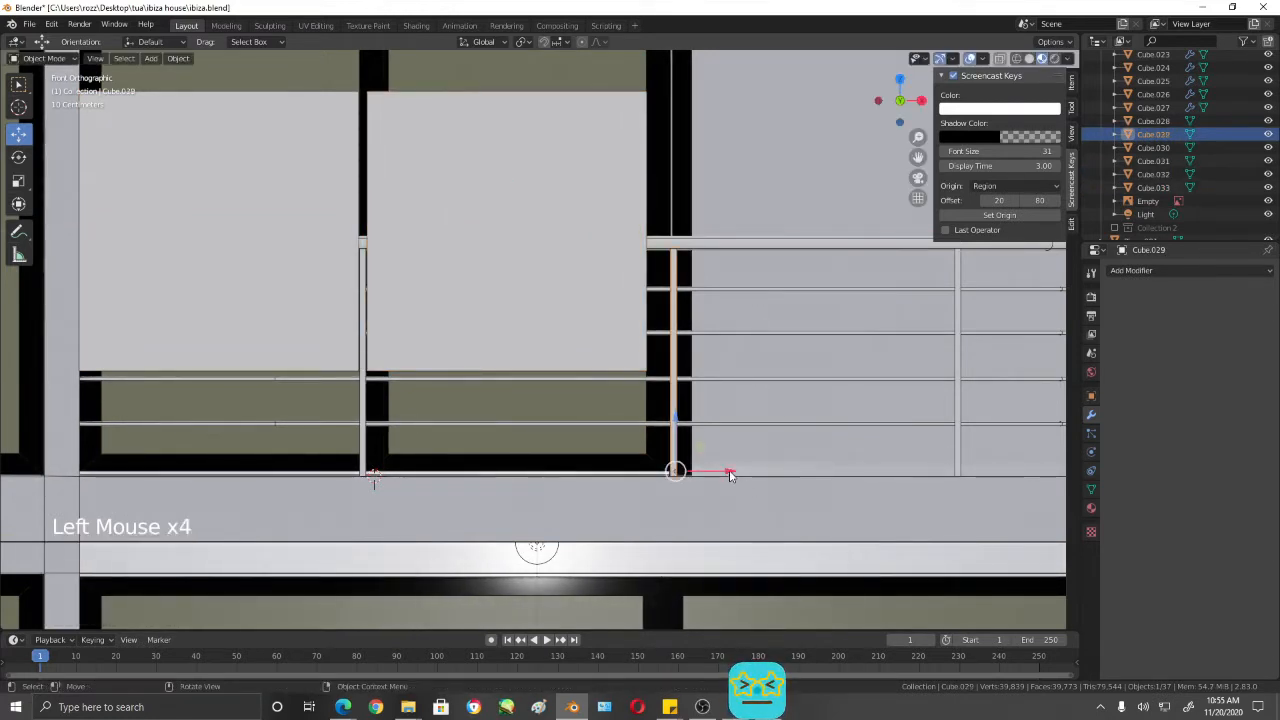
{"action": "left_click", "coordinate": [730, 475]}
{"action": "left_click", "coordinate": [700, 471]}
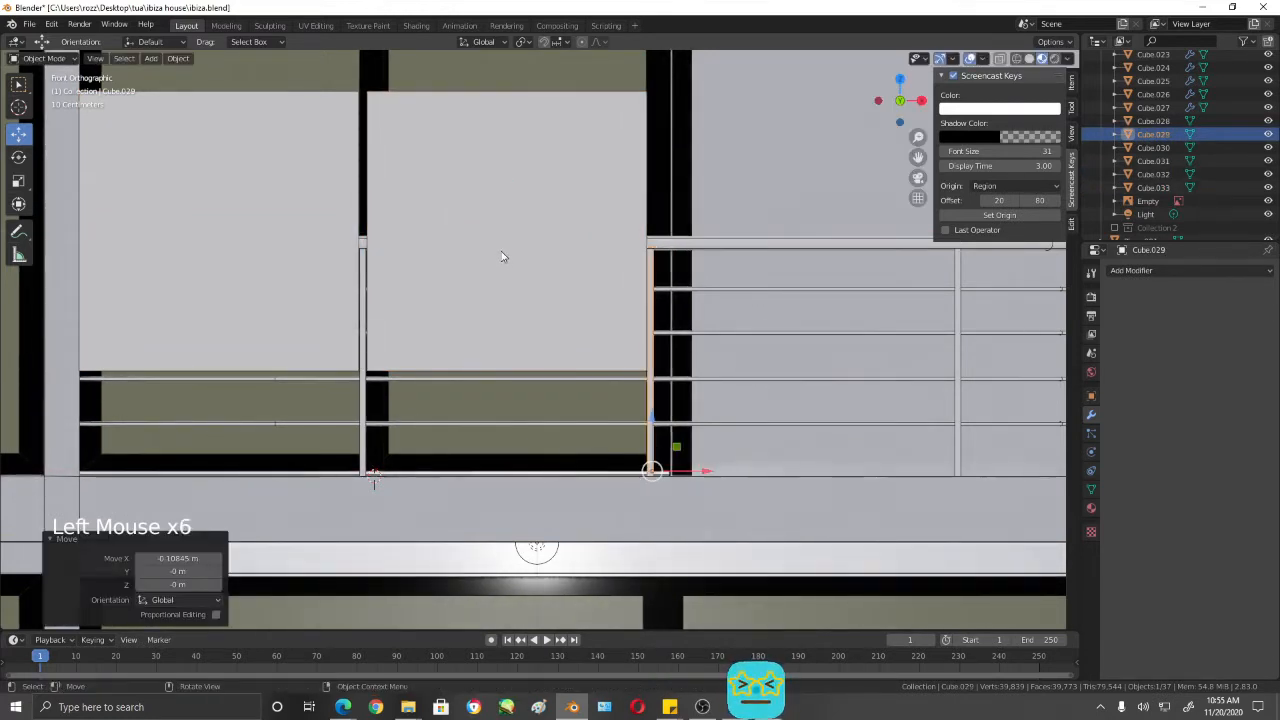
- Move the cube past the second post into the third bay and shift the third post along negative X against its edge
{"action": "left_click", "coordinate": [502, 256]}
{"action": "left_click_drag", "start_coordinate": [566, 234], "coordinate": [857, 229], "text": "shift"}
{"action": "middle_click_drag", "start_coordinate": [900, 337], "coordinate": [675, 298], "text": "shift"}
{"action": "left_click", "coordinate": [687, 302]}
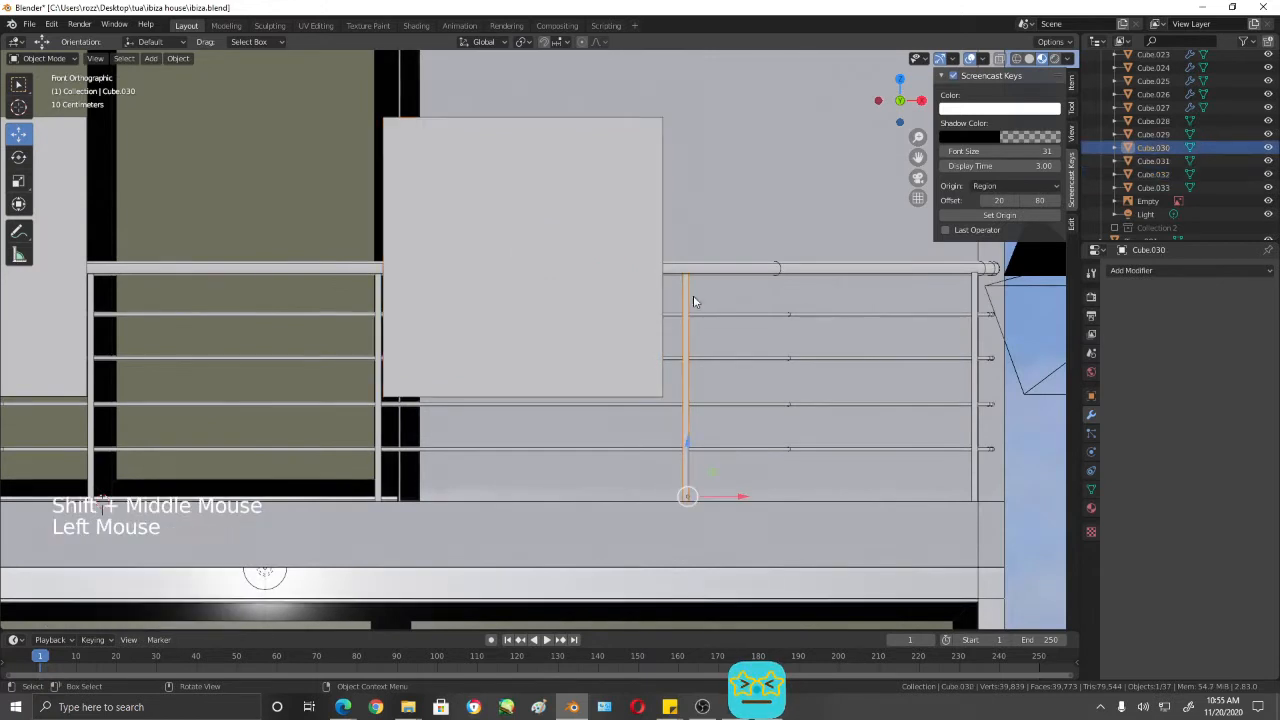
{"action": "left_click_drag", "start_coordinate": [742, 496], "coordinate": [716, 498]}
- Move the cube about 1.34 m along X into the last bay, between the third post and the corner post
{"action": "left_click", "coordinate": [588, 261]}
{"action": "left_click_drag", "start_coordinate": [581, 263], "coordinate": [875, 278]}
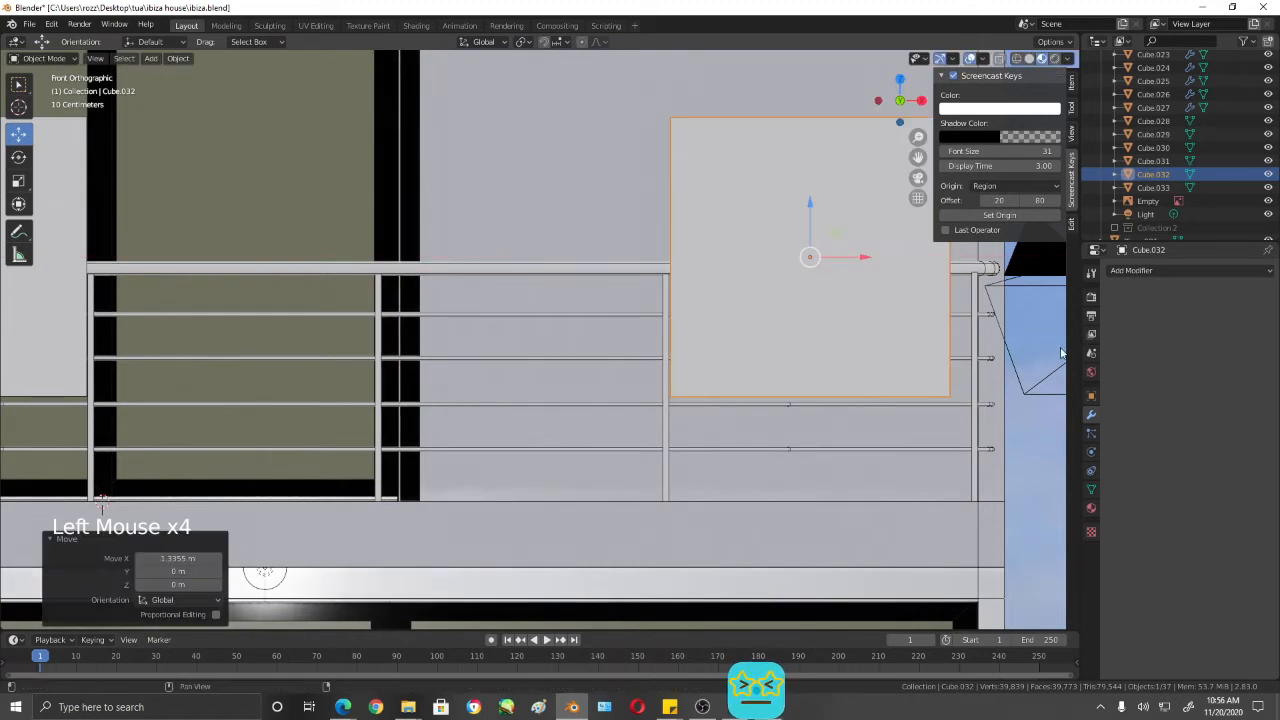
- Move the corner post about -0.09 m along X against the edge of the gauge cube in the last bay
{"action": "left_click", "coordinate": [975, 346]}
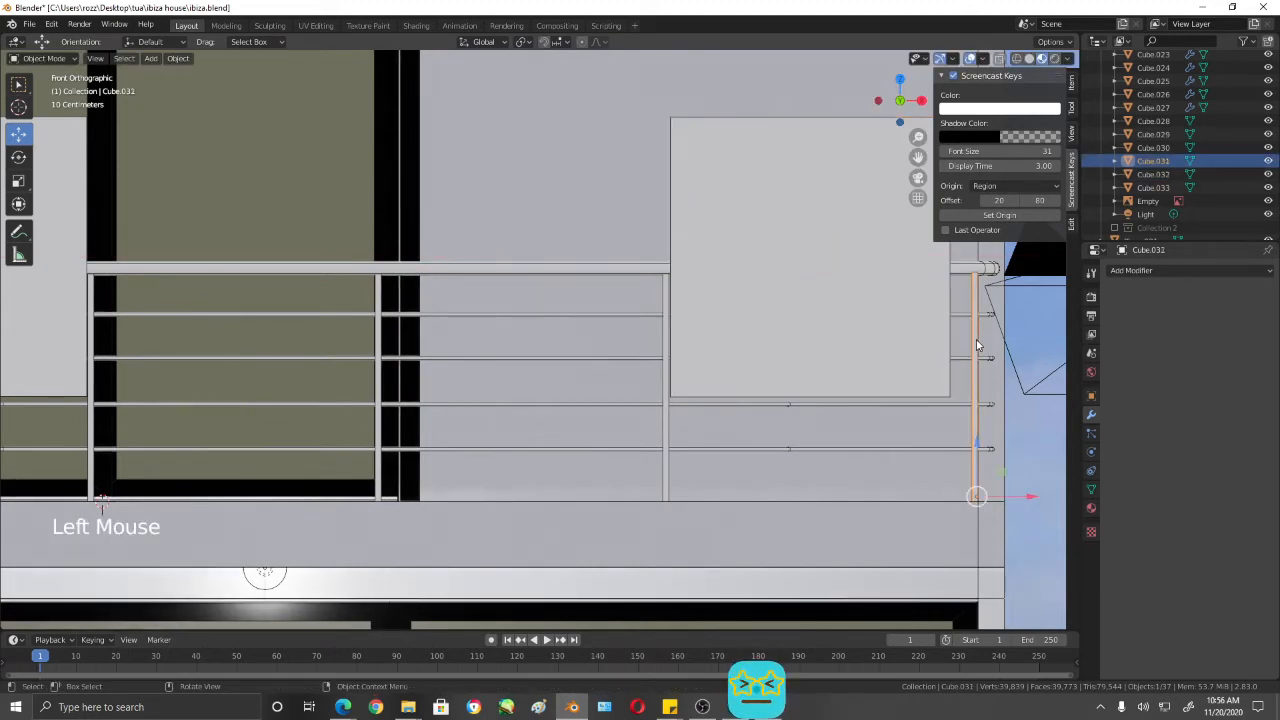
{"action": "triple_click", "coordinate": [1020, 496]}
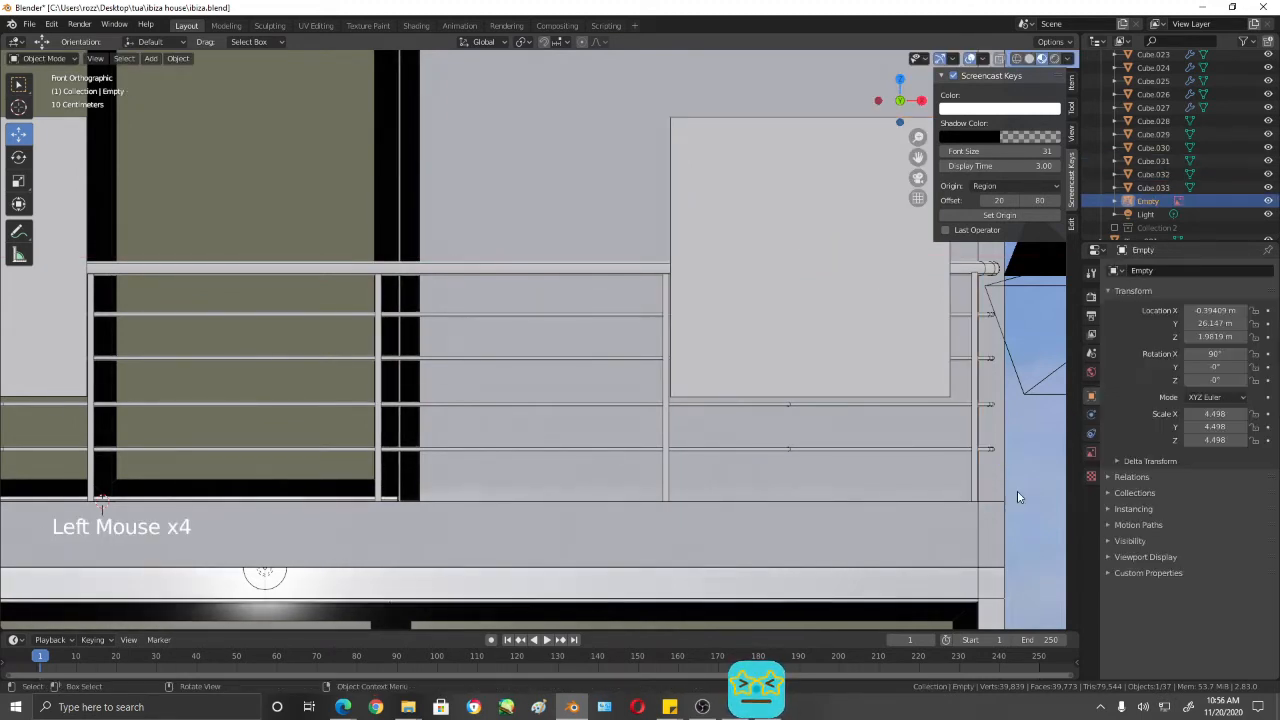
{"action": "left_click", "coordinate": [975, 438]}
{"action": "left_click_drag", "start_coordinate": [1029, 498], "coordinate": [1009, 503]}
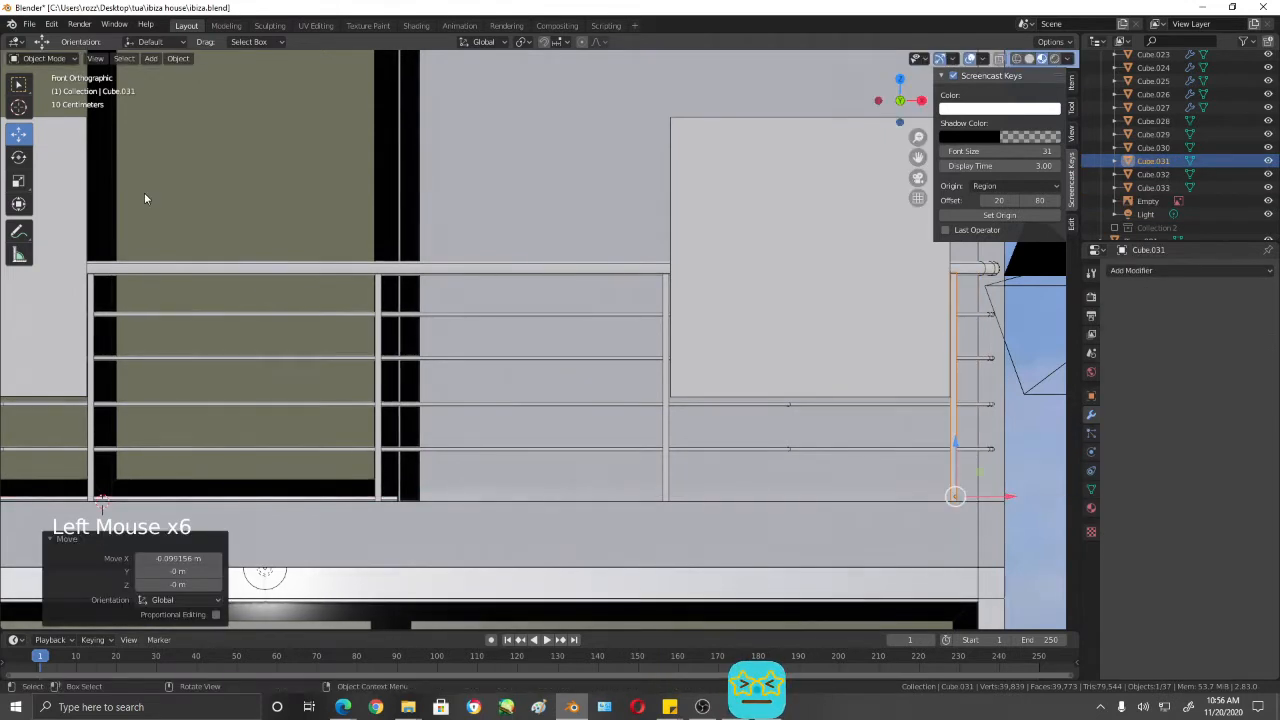
- Delete both gauge cubes from the front railing
{"action": "left_click", "coordinate": [73, 216]}
{"action": "key", "text": "x"}
{"action": "left_click", "coordinate": [76, 212]}
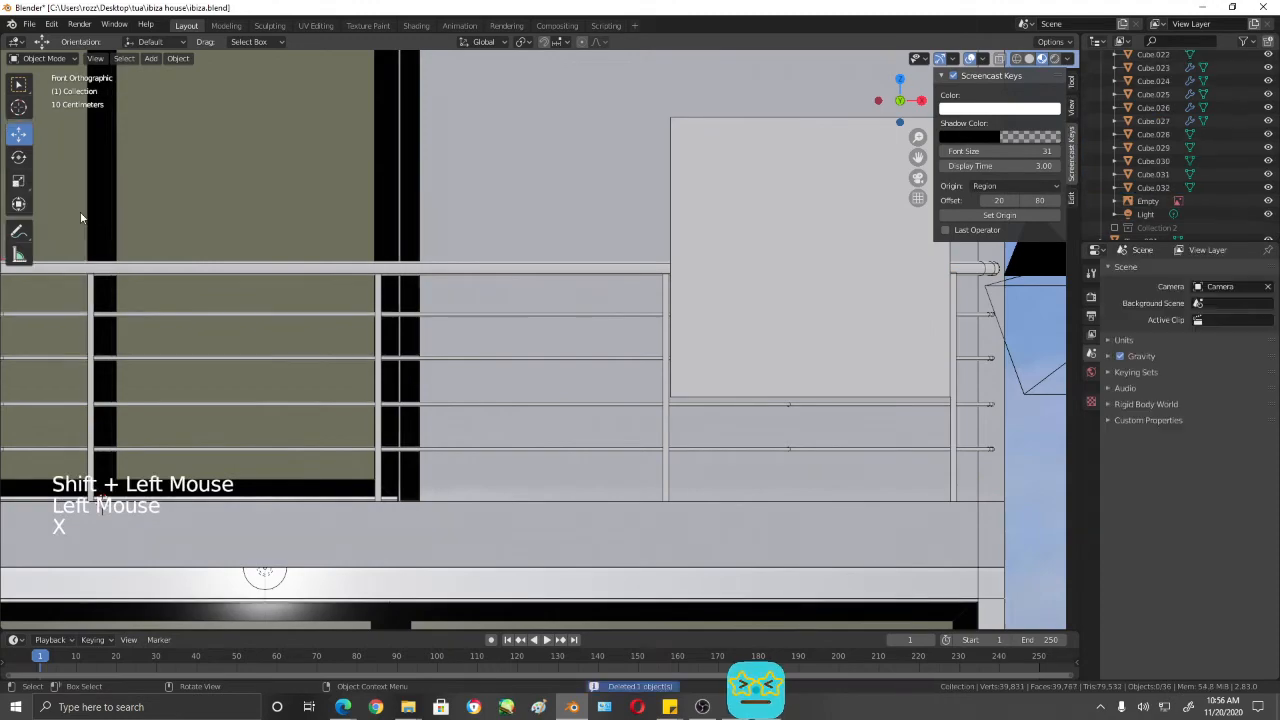
{"action": "key", "text": "x"}
{"action": "scroll", "coordinate": [762, 248], "scroll_direction": "down", "scroll_amount": 3}
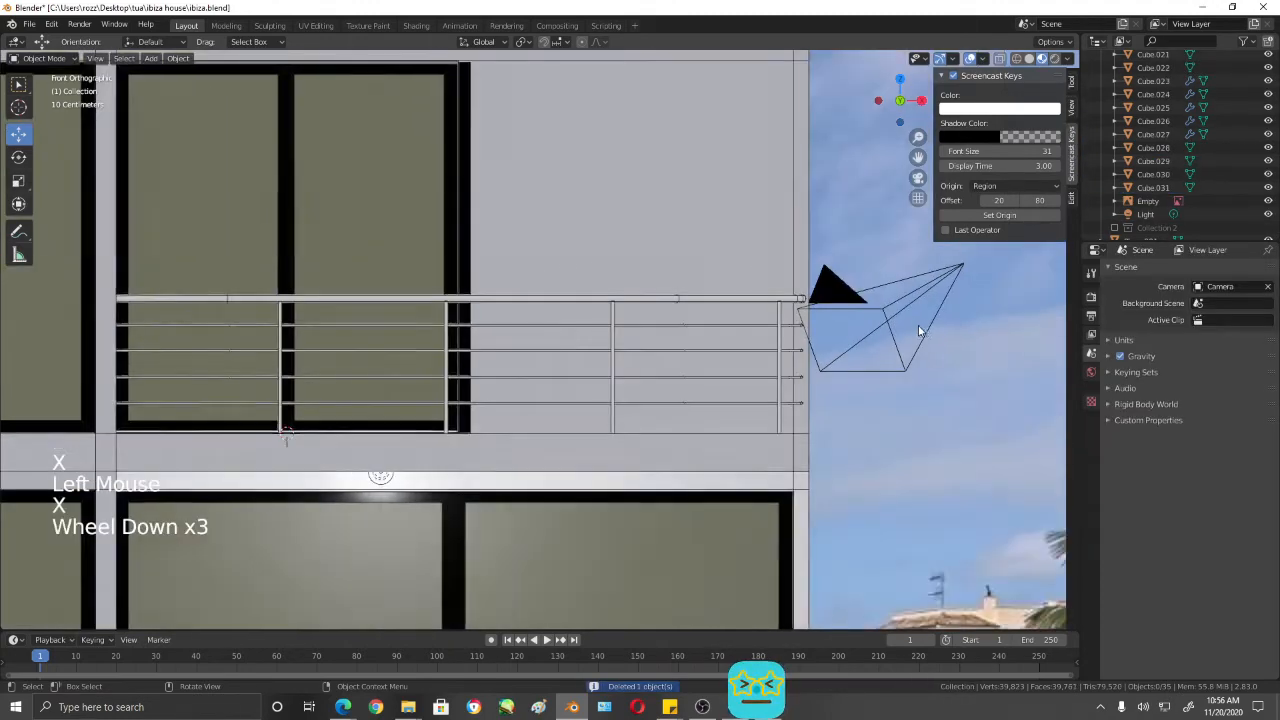
- Duplicate the corner post in place and rotate the copy 90° about the Z axis
{"action": "middle_click_drag", "start_coordinate": [918, 328], "coordinate": [697, 389]}
{"action": "left_click", "coordinate": [545, 410]}
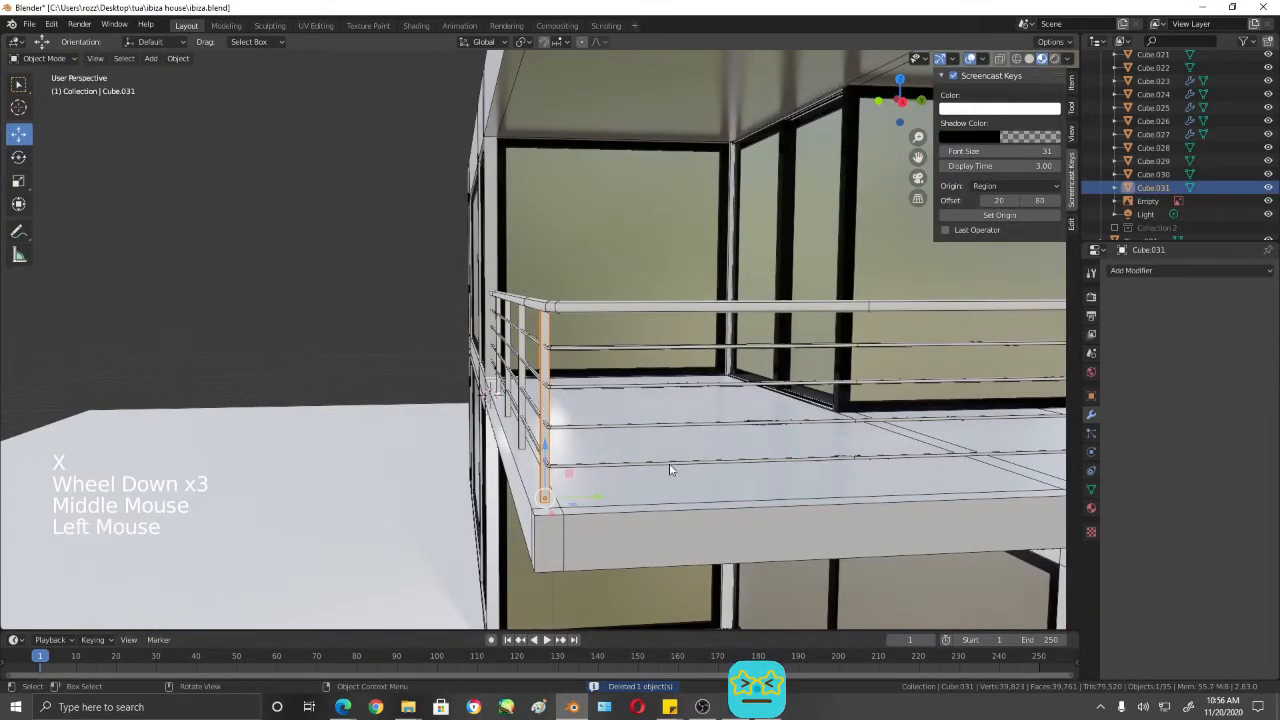
{"action": "middle_click_drag", "start_coordinate": [688, 484], "coordinate": [714, 409], "text": "shift"}
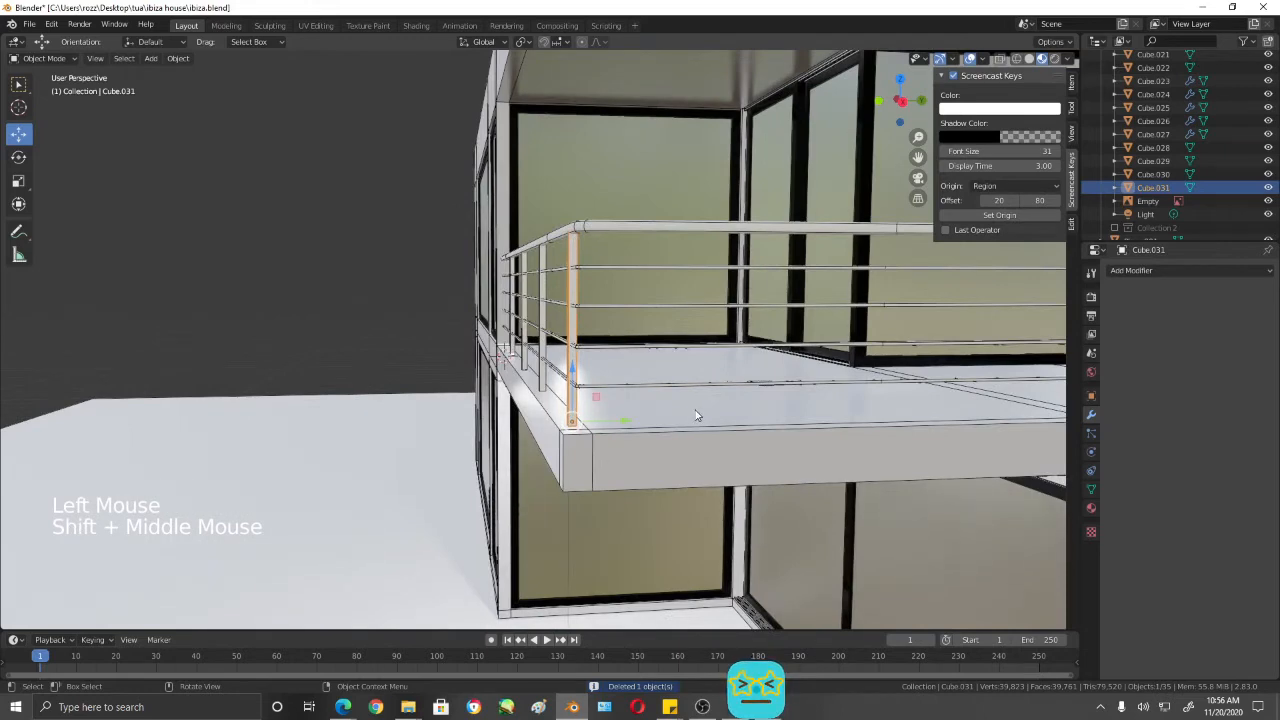
{"action": "key", "text": "shift+d"}
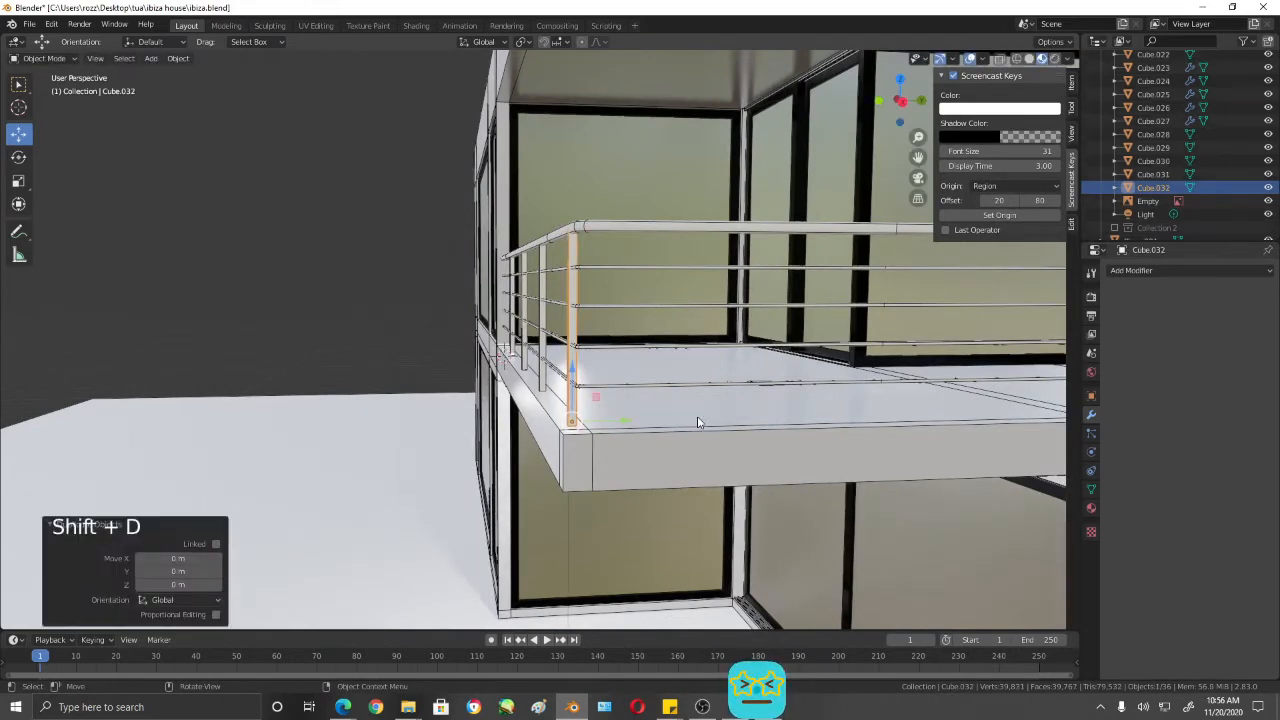
{"action": "key", "text": "KP_3"}
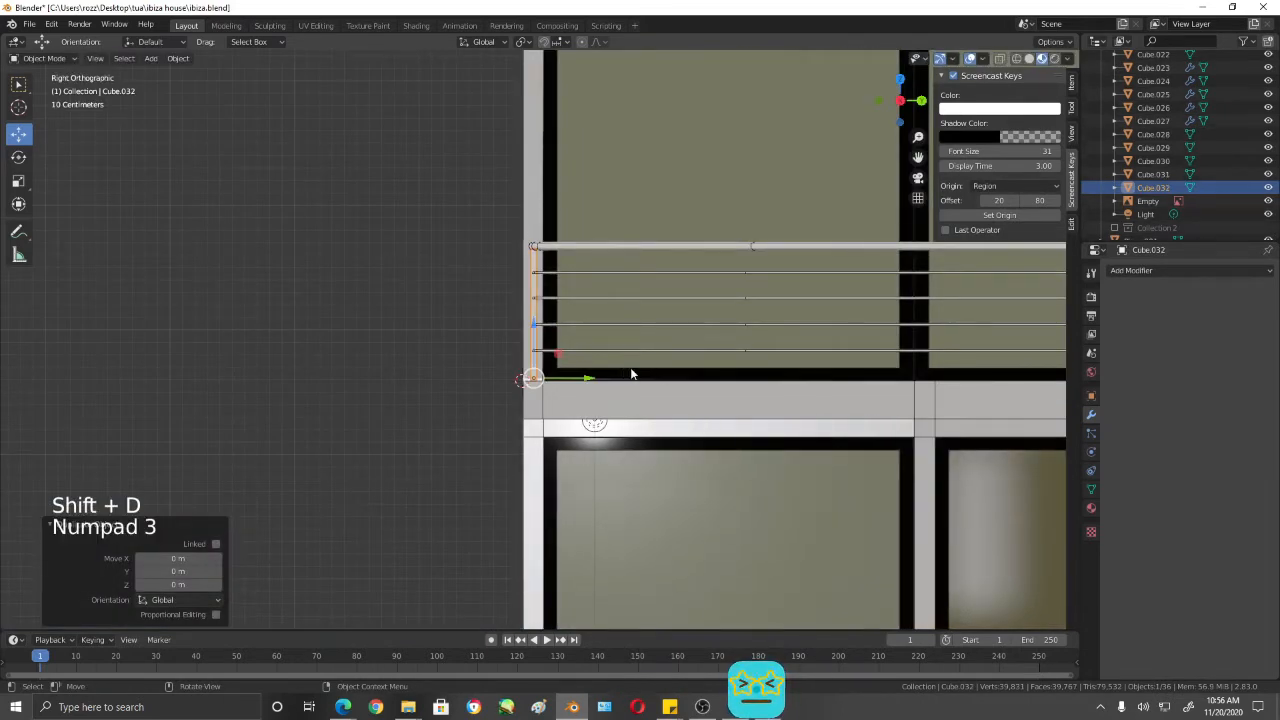
{"action": "key", "text": "r"}
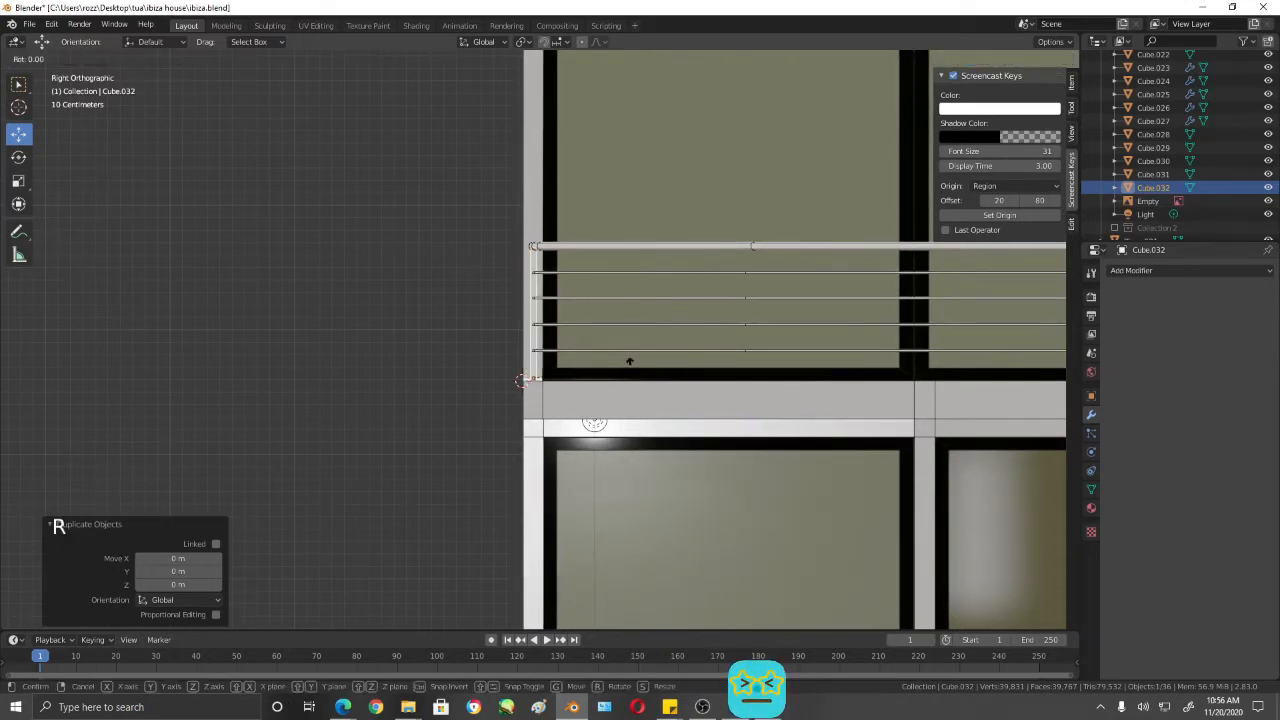
{"action": "type", "text": "z90"}
{"action": "left_click", "coordinate": [629, 368]}
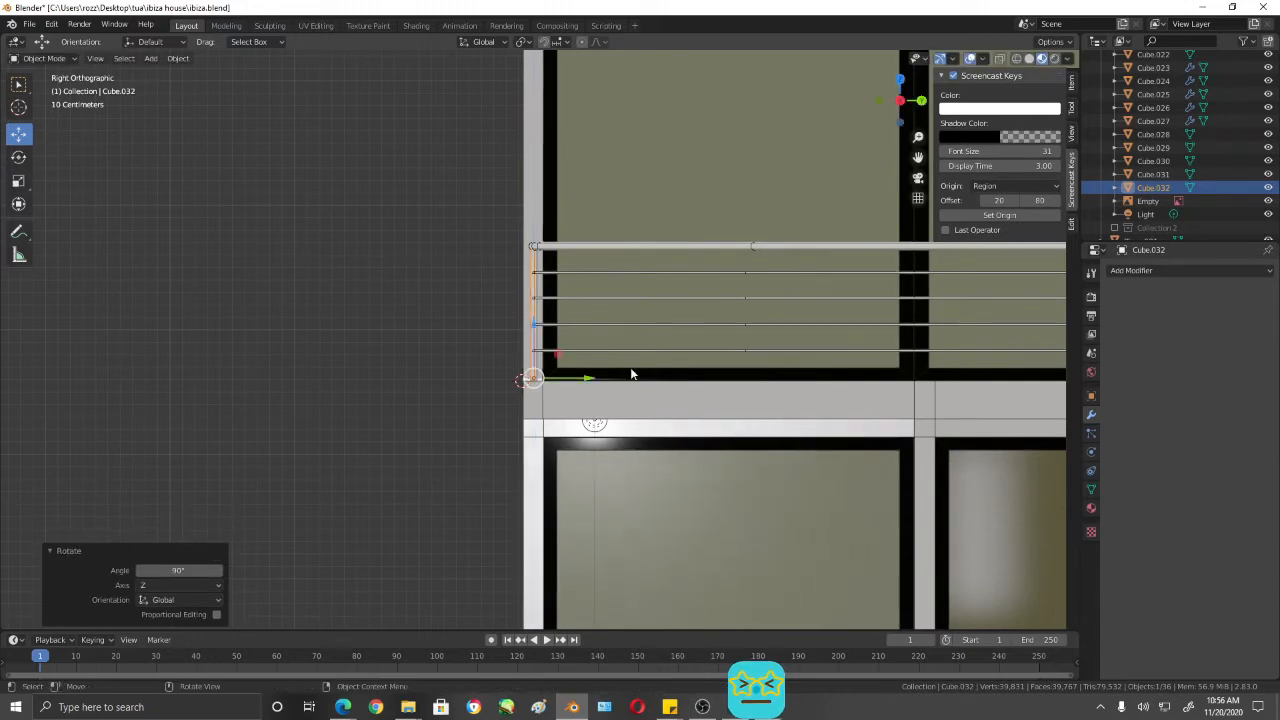
- Move the rotated post about 0.2 m along Y onto the balcony's side and save the file
{"action": "left_click_drag", "start_coordinate": [586, 380], "coordinate": [618, 375]}
{"action": "middle_click_drag", "start_coordinate": [618, 375], "coordinate": [713, 428], "text": "shift"}
{"action": "scroll", "coordinate": [525, 393], "scroll_direction": "down", "scroll_amount": 2}
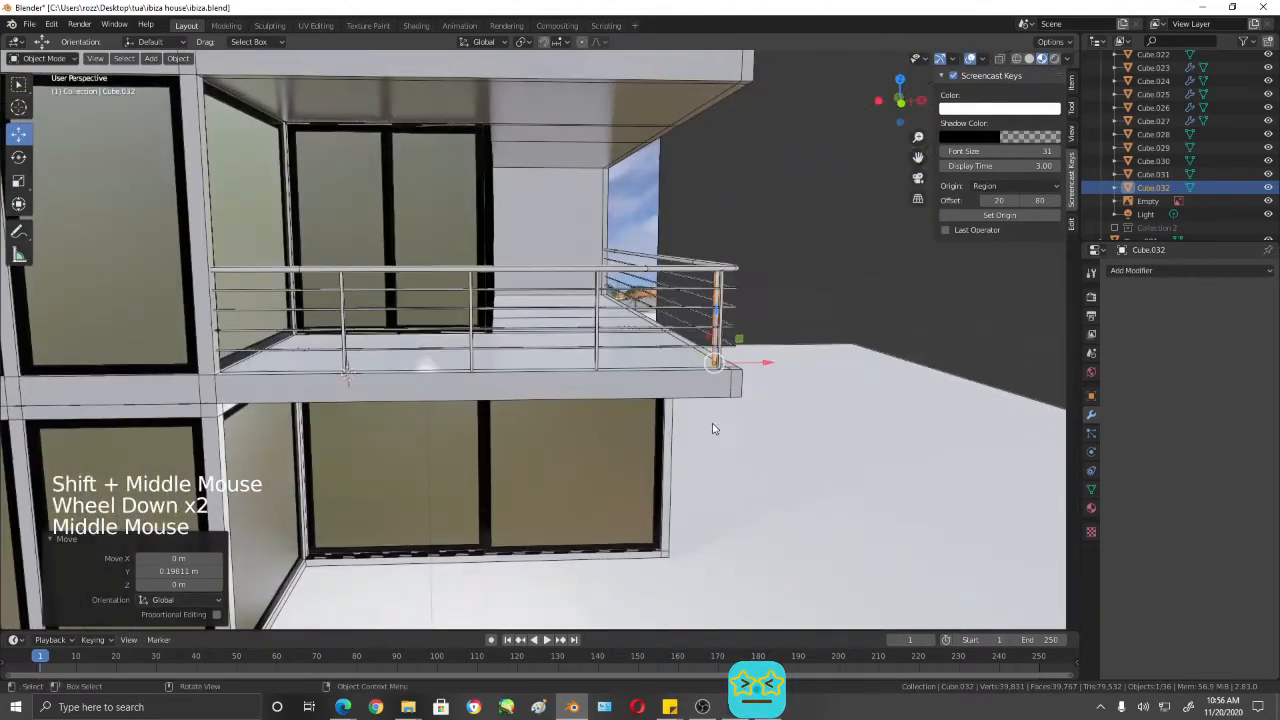
{"action": "key", "text": "shift+z"}
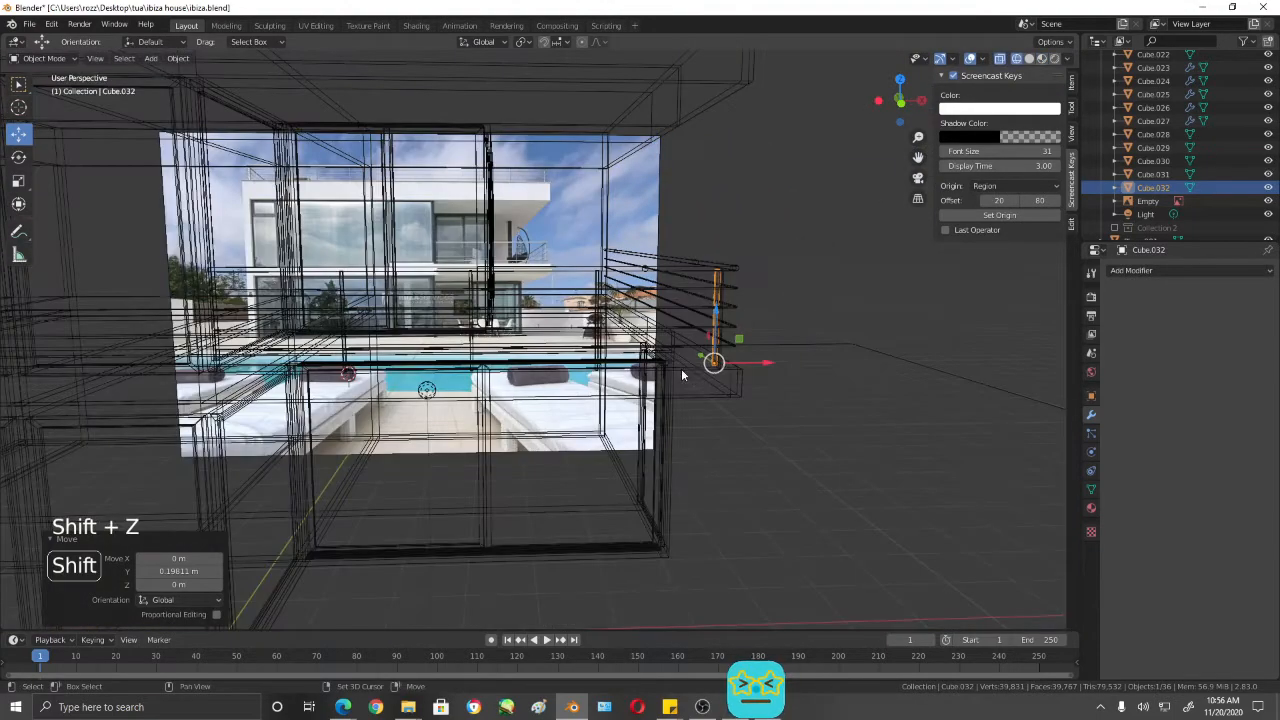
{"action": "key", "text": "shift+z"}
{"action": "mouse_move", "coordinate": [731, 387]}
{"action": "middle_mouse_down"}
{"action": "mouse_move", "coordinate": [790, 408]}
{"action": "mouse_move", "coordinate": [757, 420]}
{"action": "middle_mouse_up"}
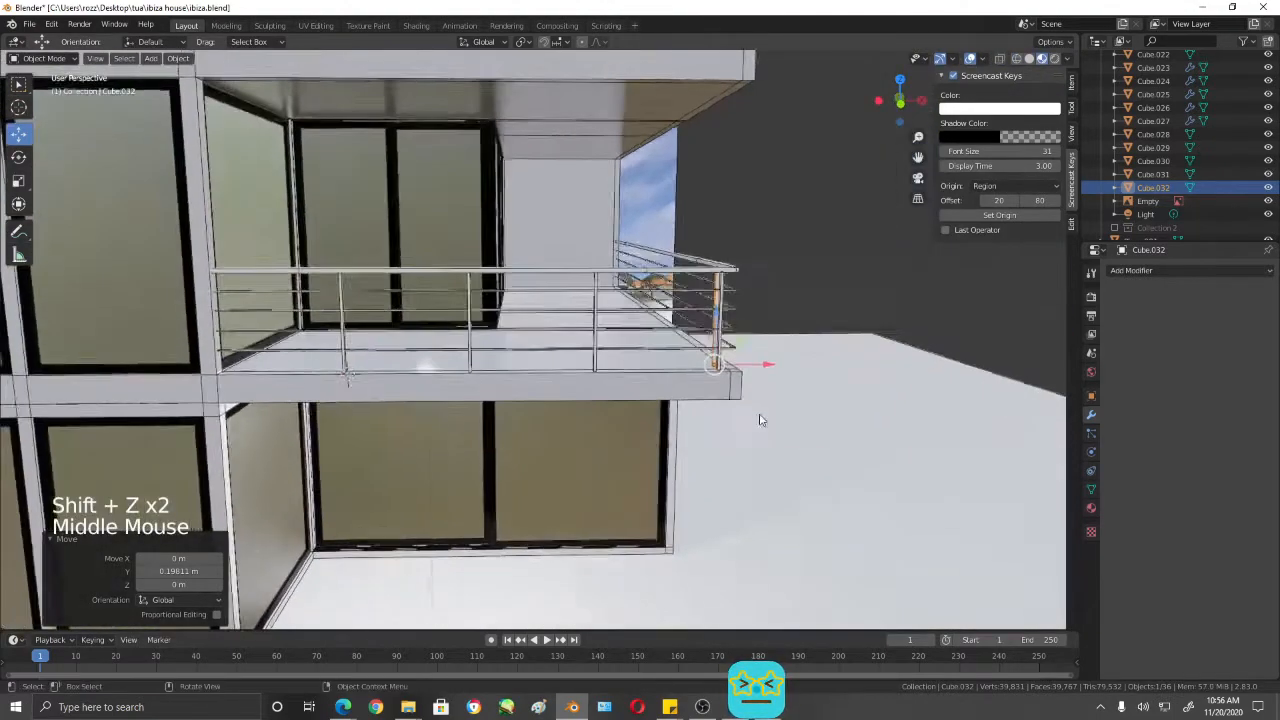
{"action": "scroll", "coordinate": [748, 412], "scroll_direction": "up", "scroll_amount": 2}
{"action": "key", "text": "KP_1"}
{"action": "key", "text": "ctrl+s"}
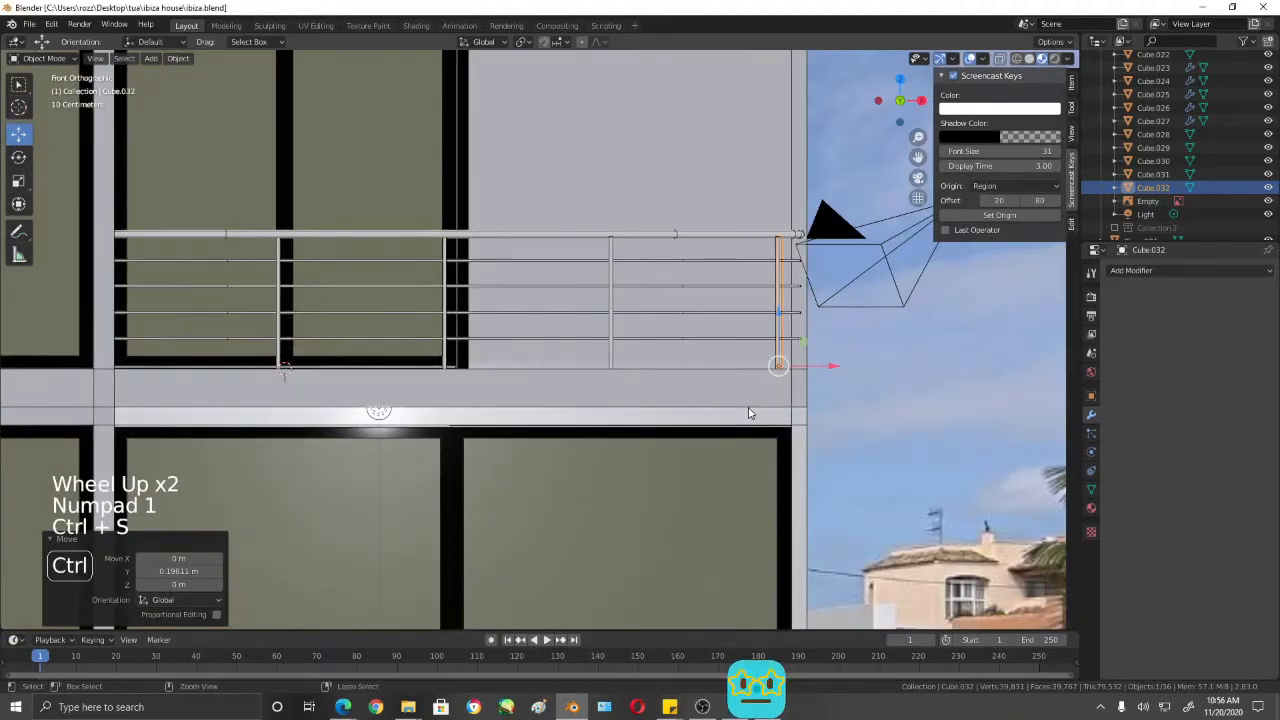
- Snap the 3D cursor to the rotated post and add a cube there
{"action": "key", "text": "shift+s"}
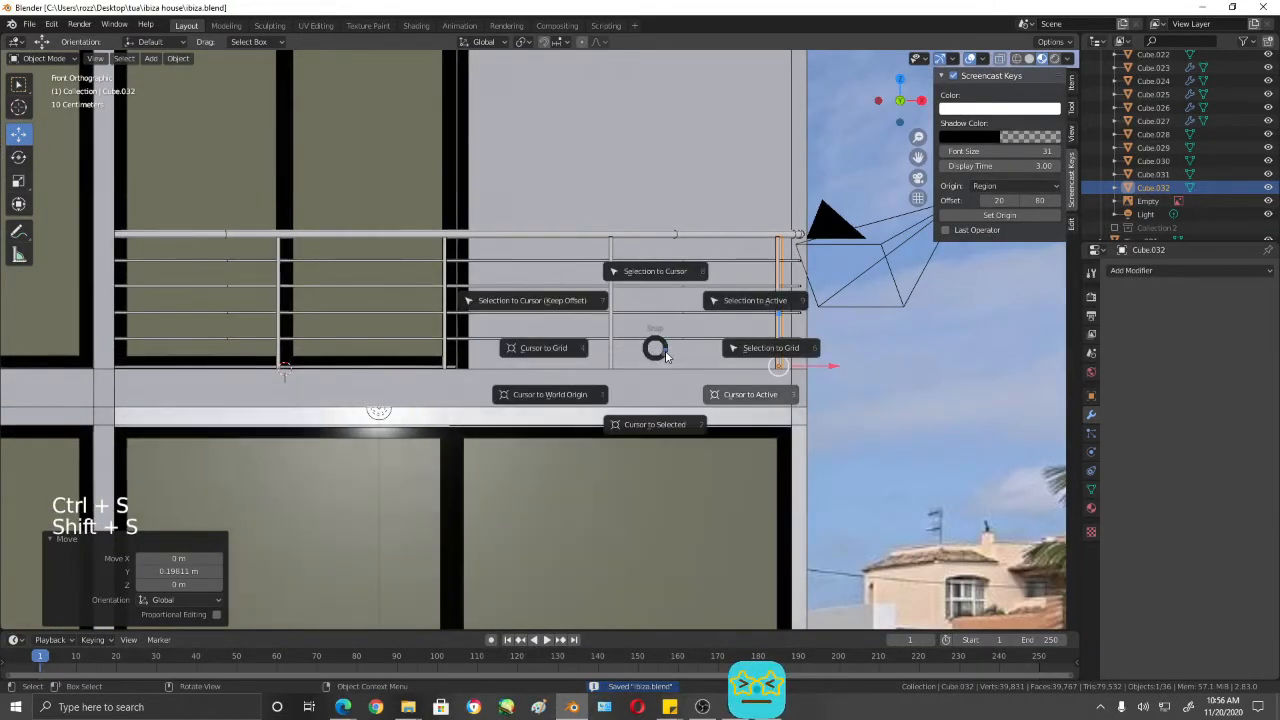
{"action": "key", "text": "shift+a"}
{"action": "mouse_move", "coordinate": [665, 352]}
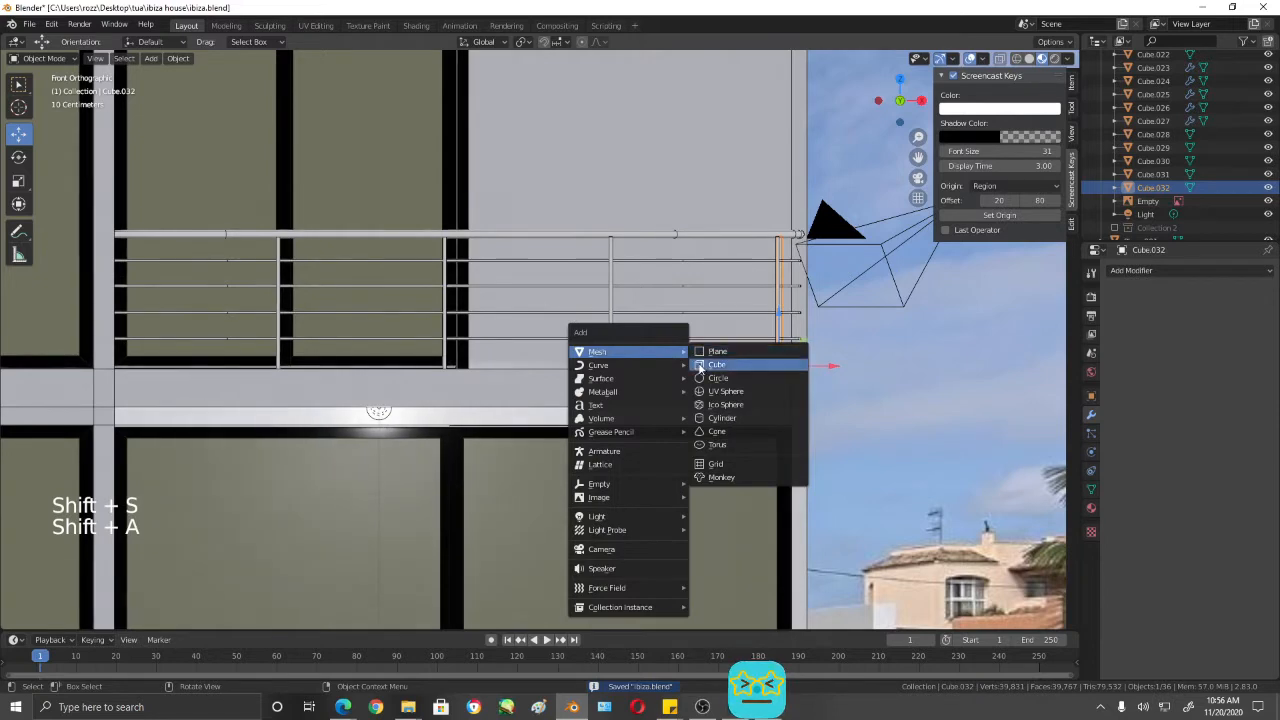
{"action": "left_click", "coordinate": [720, 366]}
- Scale the new cube to gauge size and move it about 1.77 m along X and along Y beside the side railing's post
{"action": "left_click_drag", "start_coordinate": [802, 368], "coordinate": [851, 357]}
{"action": "key", "text": "s"}
{"action": "left_click", "coordinate": [613, 273]}
{"action": "key", "text": "s"}
{"action": "left_click", "coordinate": [547, 289]}
{"action": "key", "text": "s"}
{"action": "left_click", "coordinate": [527, 299]}
{"action": "key", "text": "s"}
{"action": "left_click", "coordinate": [591, 330]}
{"action": "middle_click_drag", "start_coordinate": [851, 357], "coordinate": [660, 362]}
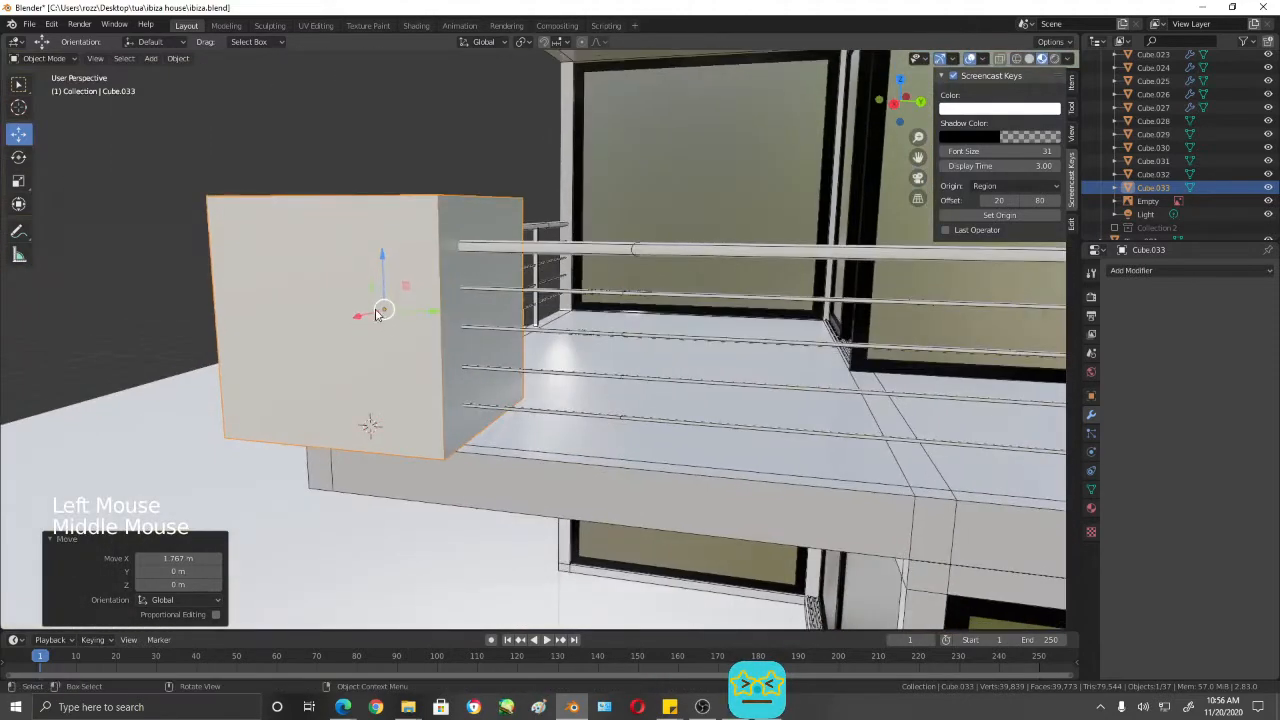
{"action": "left_click_drag", "start_coordinate": [435, 316], "coordinate": [606, 337]}
{"action": "middle_click_drag", "start_coordinate": [606, 337], "coordinate": [712, 339]}
- Move the side railing's first post about 0.18 m along X to align it beneath the side handrail
{"action": "left_click", "coordinate": [567, 370]}
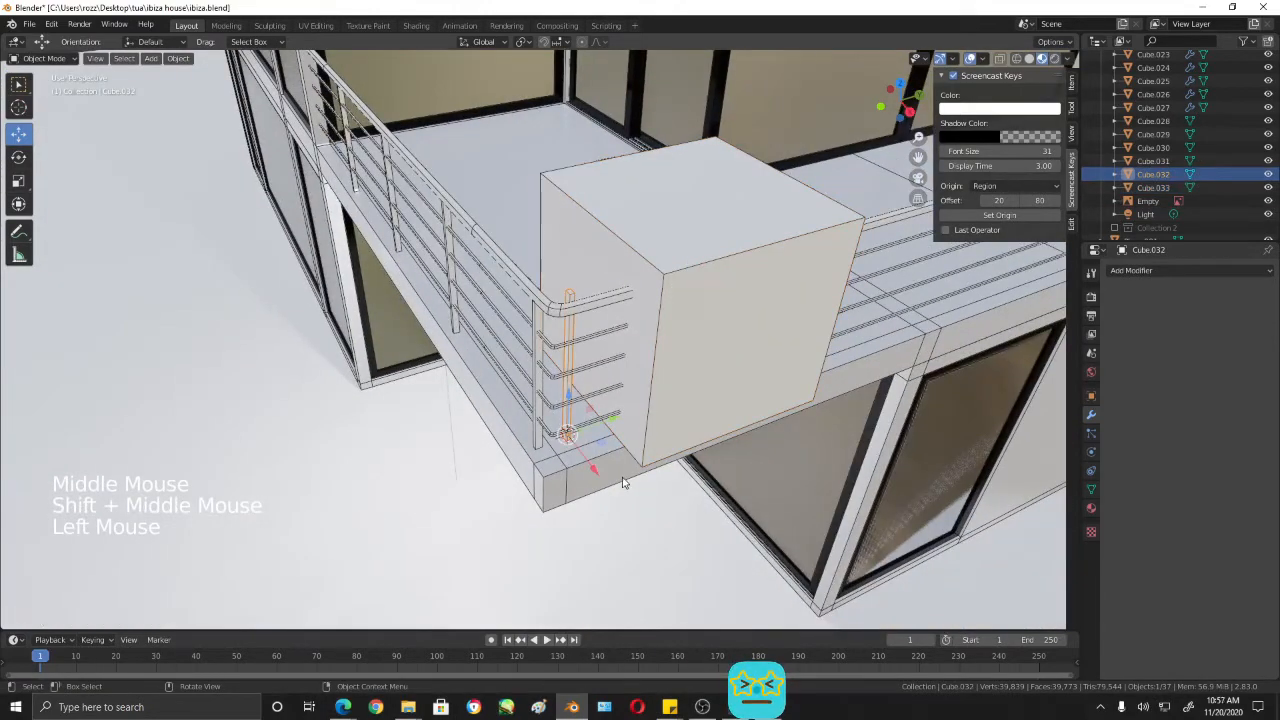
{"action": "left_click_drag", "start_coordinate": [595, 473], "coordinate": [616, 490]}
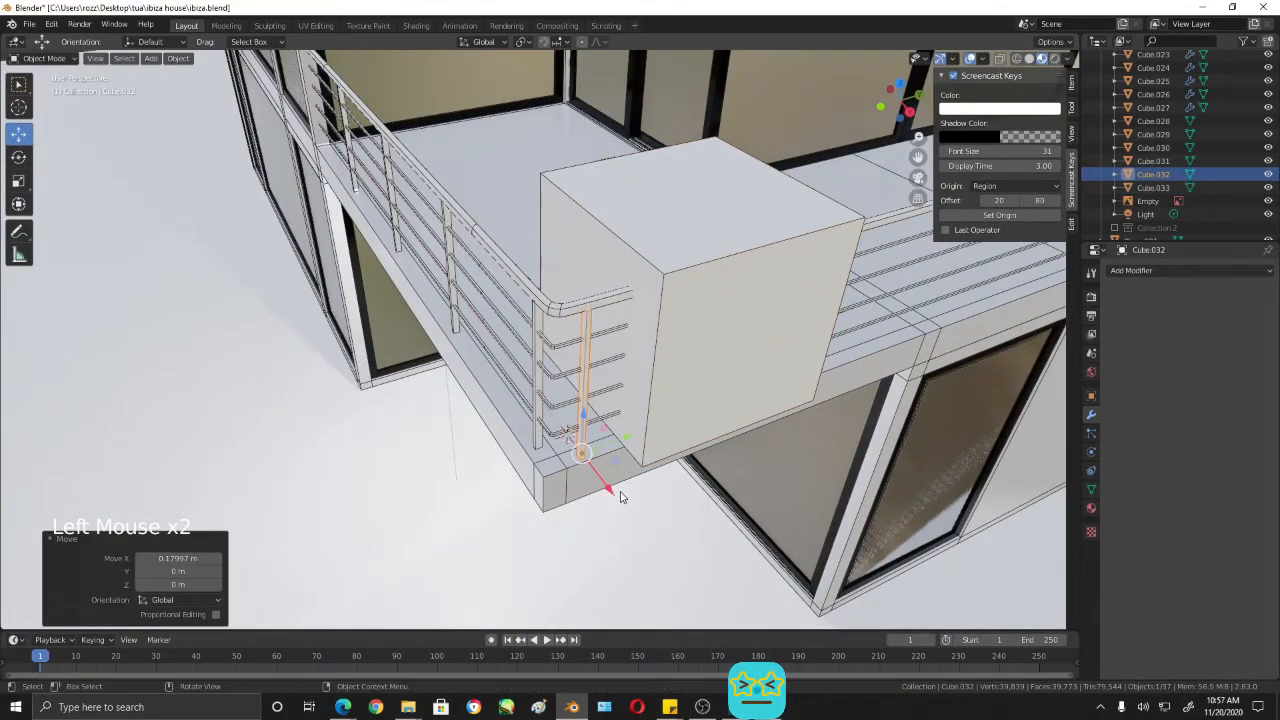
{"action": "middle_click_drag", "start_coordinate": [616, 490], "coordinate": [528, 394]}
{"action": "scroll", "coordinate": [600, 420], "scroll_direction": "up", "scroll_amount": 4}
{"action": "left_click_drag", "start_coordinate": [476, 399], "coordinate": [472, 398]}
{"action": "middle_click_drag", "start_coordinate": [472, 398], "coordinate": [578, 451]}
- Move the gauge cube along negative Y against the side railing's first post
{"action": "left_click", "coordinate": [635, 298]}
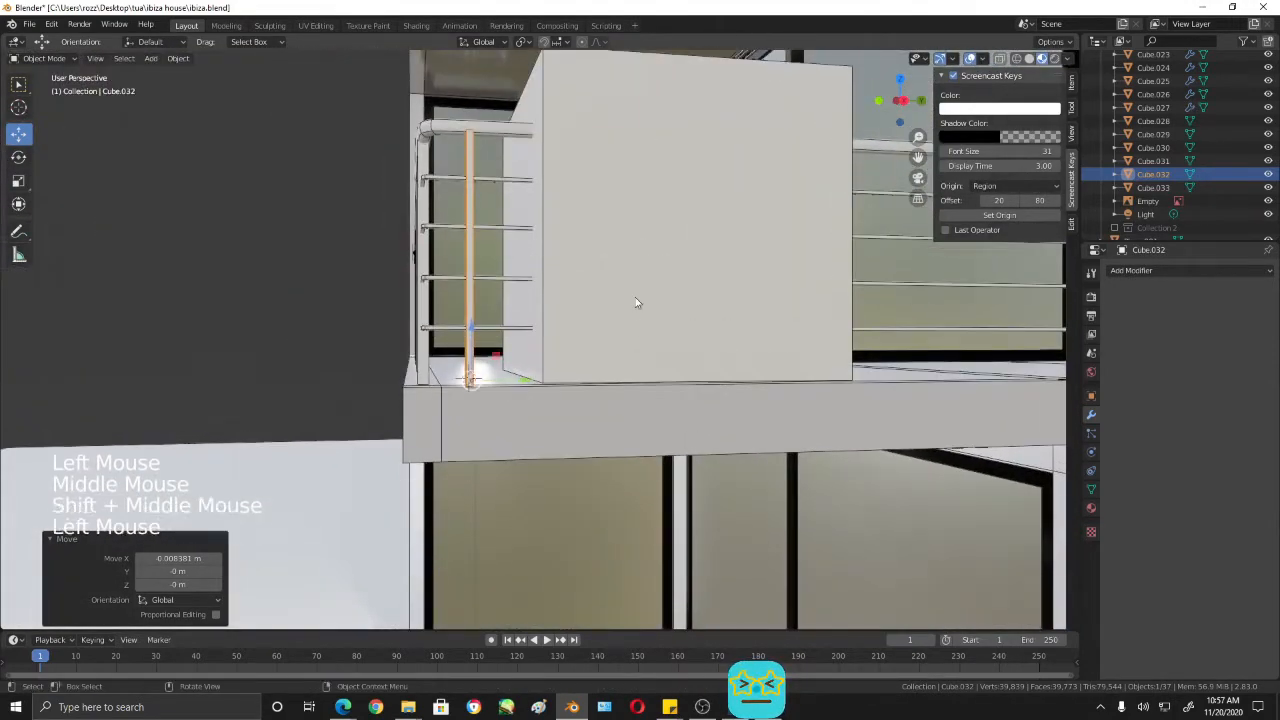
{"action": "scroll", "coordinate": [635, 298], "scroll_direction": "down", "scroll_amount": 2}
{"action": "middle_click_drag", "start_coordinate": [635, 298], "coordinate": [683, 258]}
{"action": "left_click_drag", "start_coordinate": [698, 247], "coordinate": [650, 251]}
{"action": "middle_click_drag", "start_coordinate": [650, 251], "coordinate": [598, 287]}
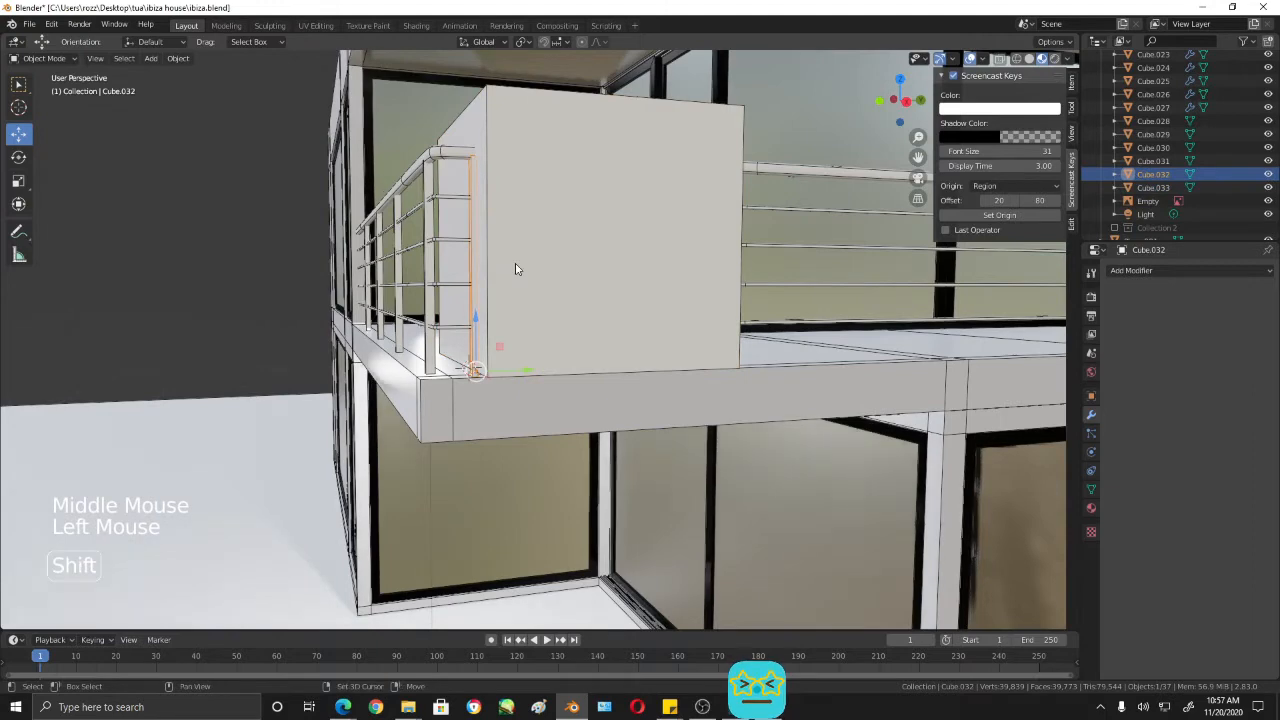
- Duplicate the first side post and move the copy along Y, about 1.23 m plus 0.11 m, against the cube's far edge
{"action": "key", "text": "shift+d"}
{"action": "left_click_drag", "start_coordinate": [533, 372], "coordinate": [762, 368]}
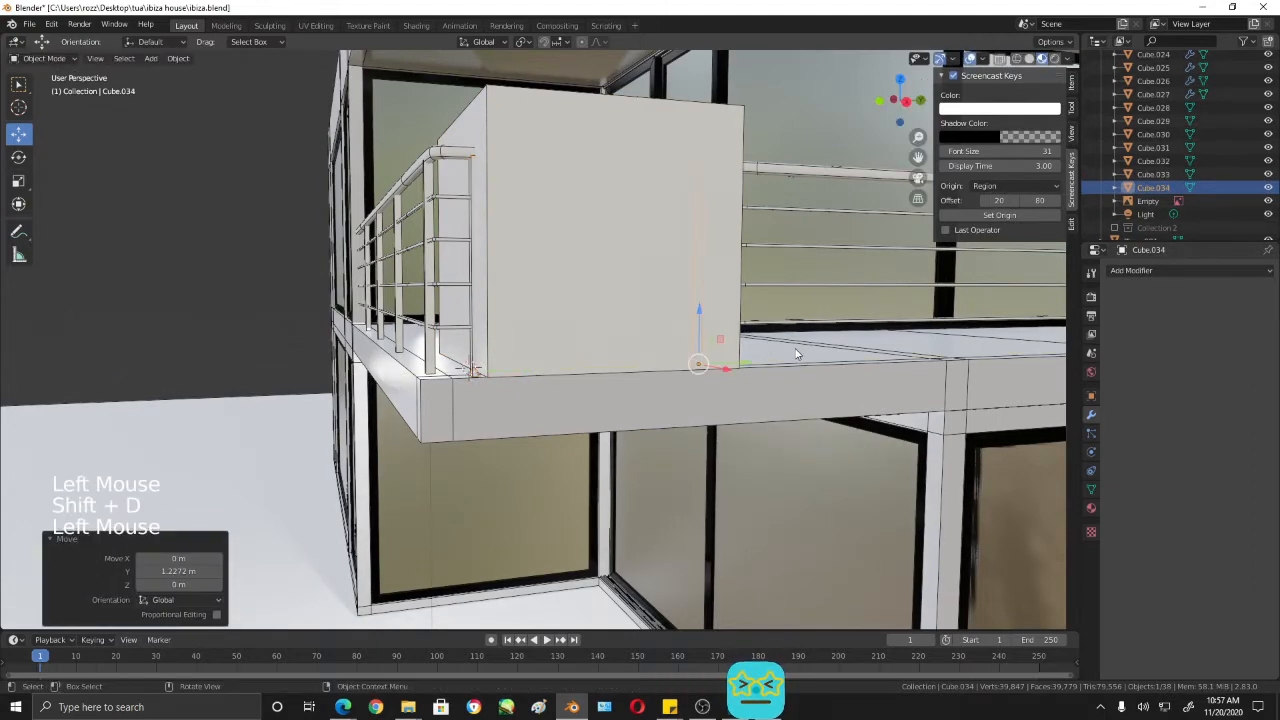
{"action": "key", "text": "KP_3"}
{"action": "middle_click_drag", "start_coordinate": [798, 353], "coordinate": [743, 376], "text": "shift"}
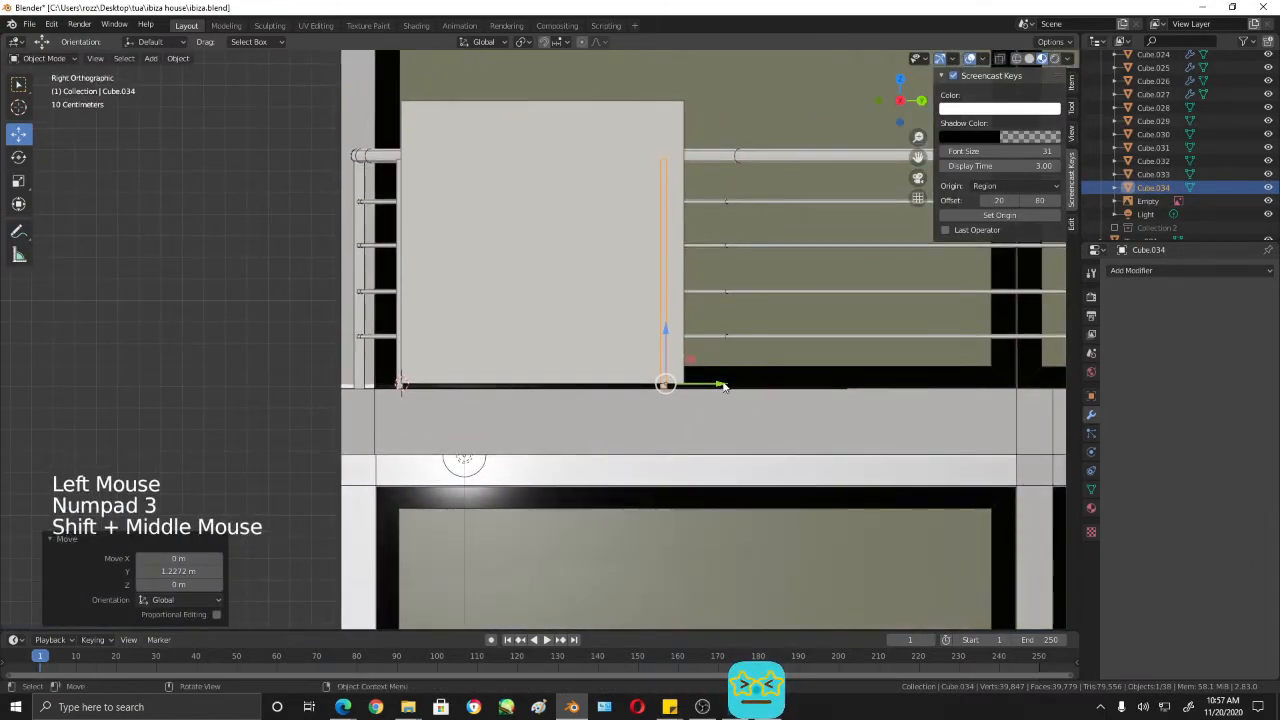
{"action": "left_click_drag", "start_coordinate": [724, 387], "coordinate": [751, 387]}
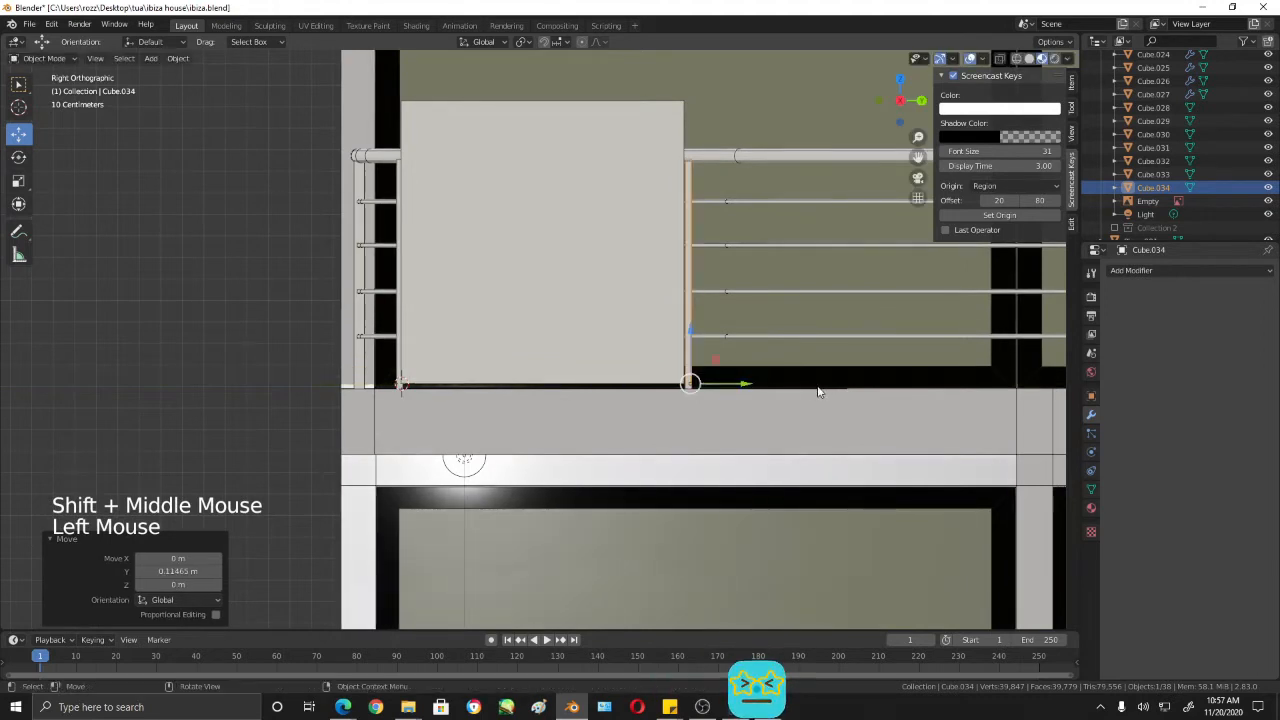
- Duplicate the second side post and move the copy about 1.35 m along Y
{"action": "middle_click_drag", "start_coordinate": [818, 392], "coordinate": [593, 379], "text": "shift"}
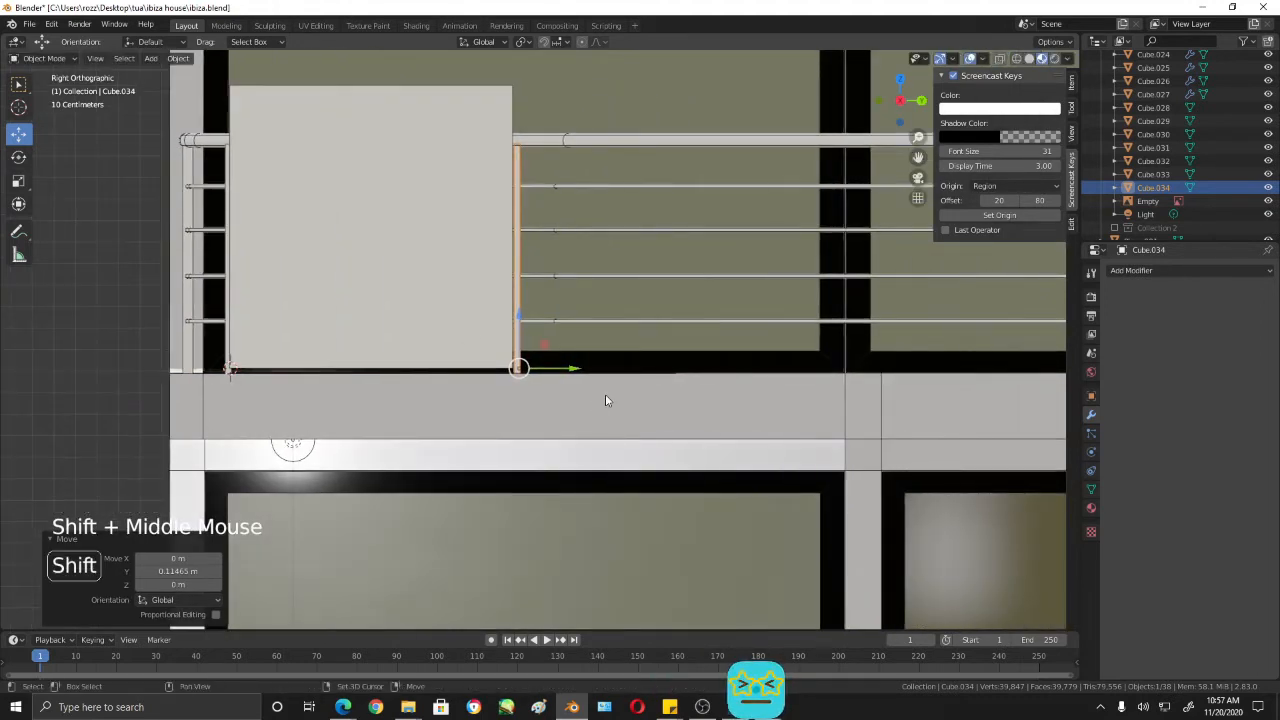
{"action": "key", "text": "shift+d"}
{"action": "left_click", "coordinate": [848, 363]}
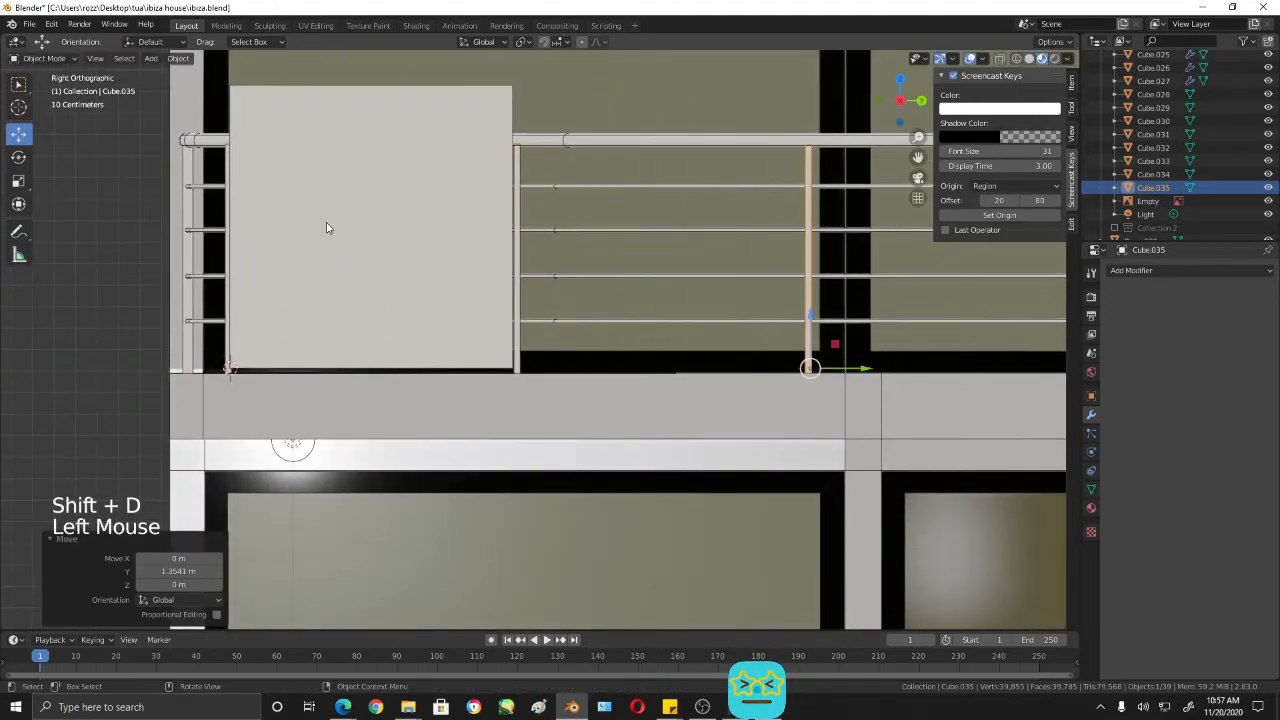
- Move the gauge cube along Y into the second side bay and shift the third post against its far edge
{"action": "left_click", "coordinate": [427, 232]}
{"action": "left_click_drag", "start_coordinate": [427, 232], "coordinate": [727, 234]}
{"action": "left_click", "coordinate": [811, 256]}
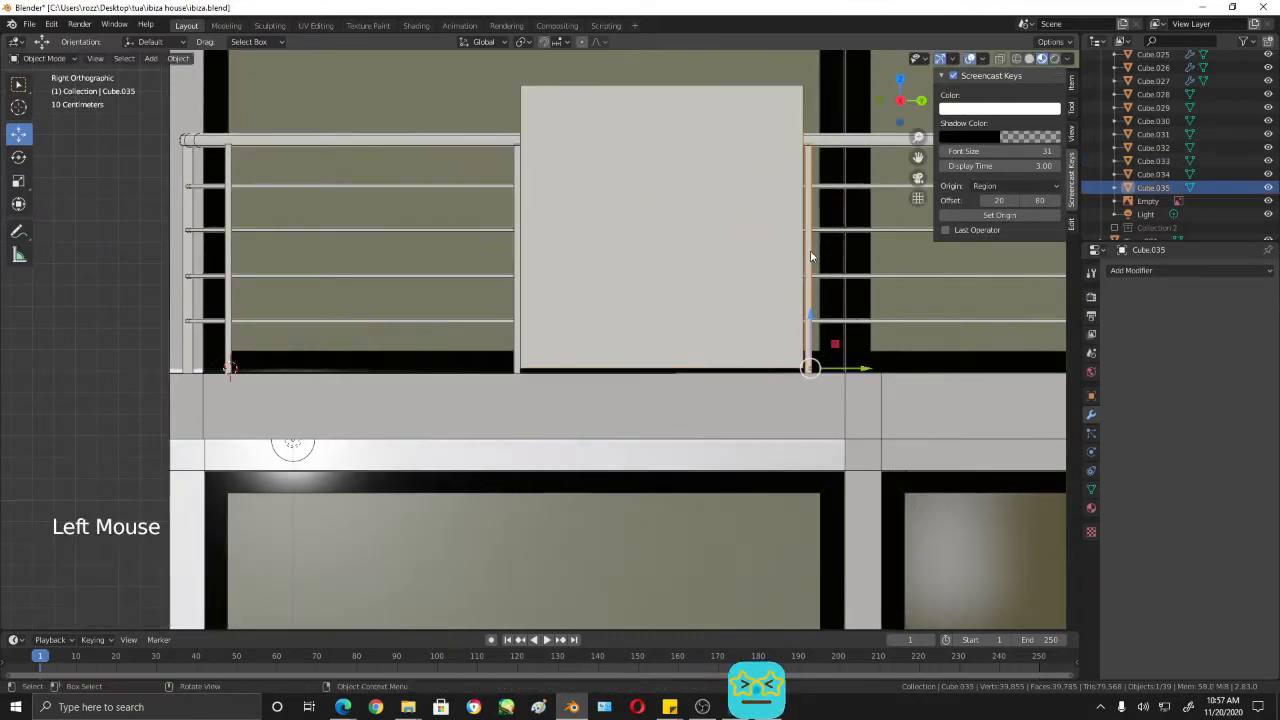
{"action": "left_click_drag", "start_coordinate": [866, 370], "coordinate": [861, 366]}
- Move the cube about 1.34 m along Y into the third side bay and place a duplicate post against its far edge
{"action": "middle_click_drag", "start_coordinate": [738, 325], "coordinate": [432, 320], "text": "shift"}
{"action": "left_click", "coordinate": [409, 269]}
{"action": "left_click_drag", "start_coordinate": [415, 222], "coordinate": [698, 247]}
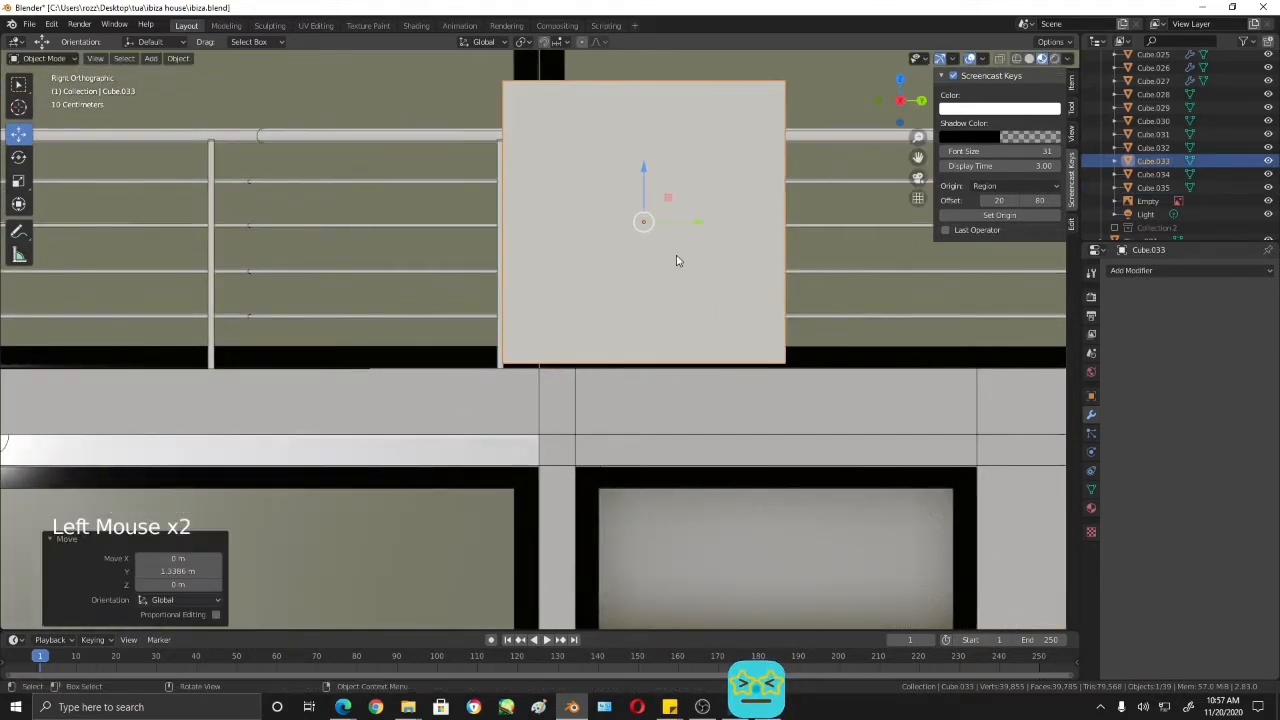
{"action": "left_click", "coordinate": [503, 351]}
{"action": "key", "text": "shift+d"}
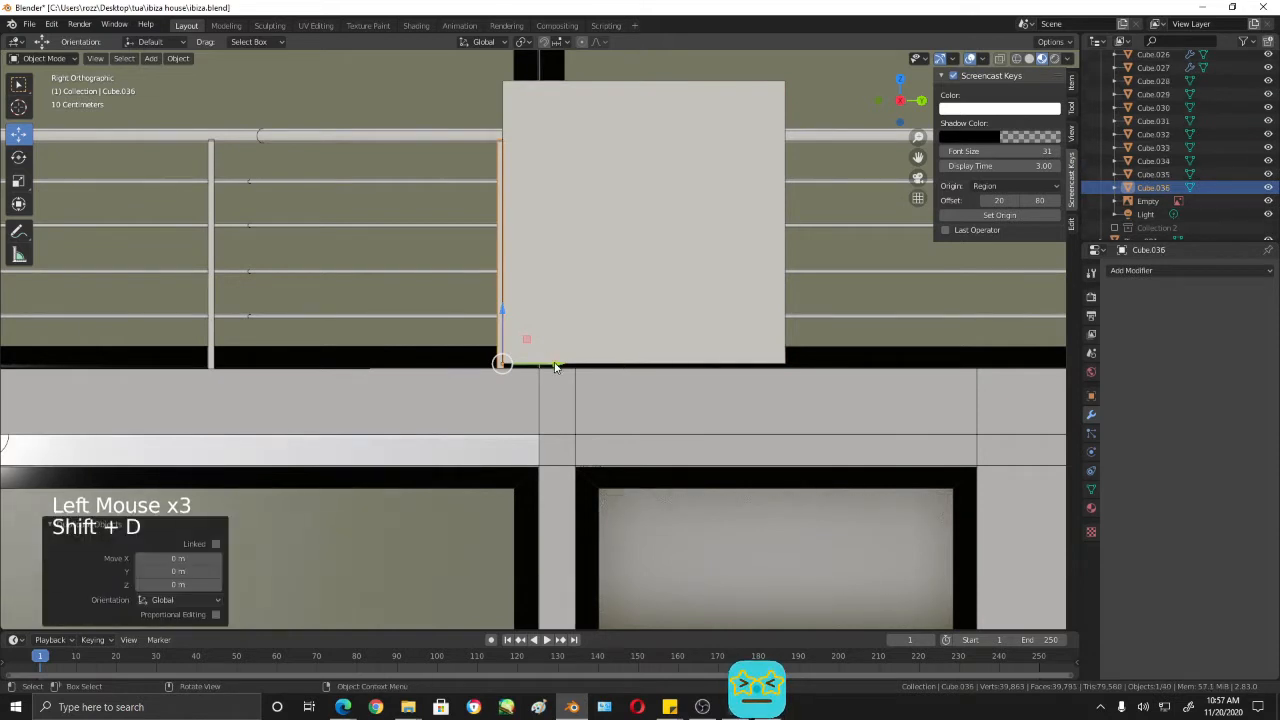
{"action": "left_click_drag", "start_coordinate": [555, 367], "coordinate": [845, 371]}
{"action": "middle_click_drag", "start_coordinate": [845, 371], "coordinate": [536, 365], "text": "shift"}
- Duplicate the cube and fourth post together twice, moving each pair about 1.34 m along Y to fill the next two side bays
{"action": "left_click", "coordinate": [433, 298]}
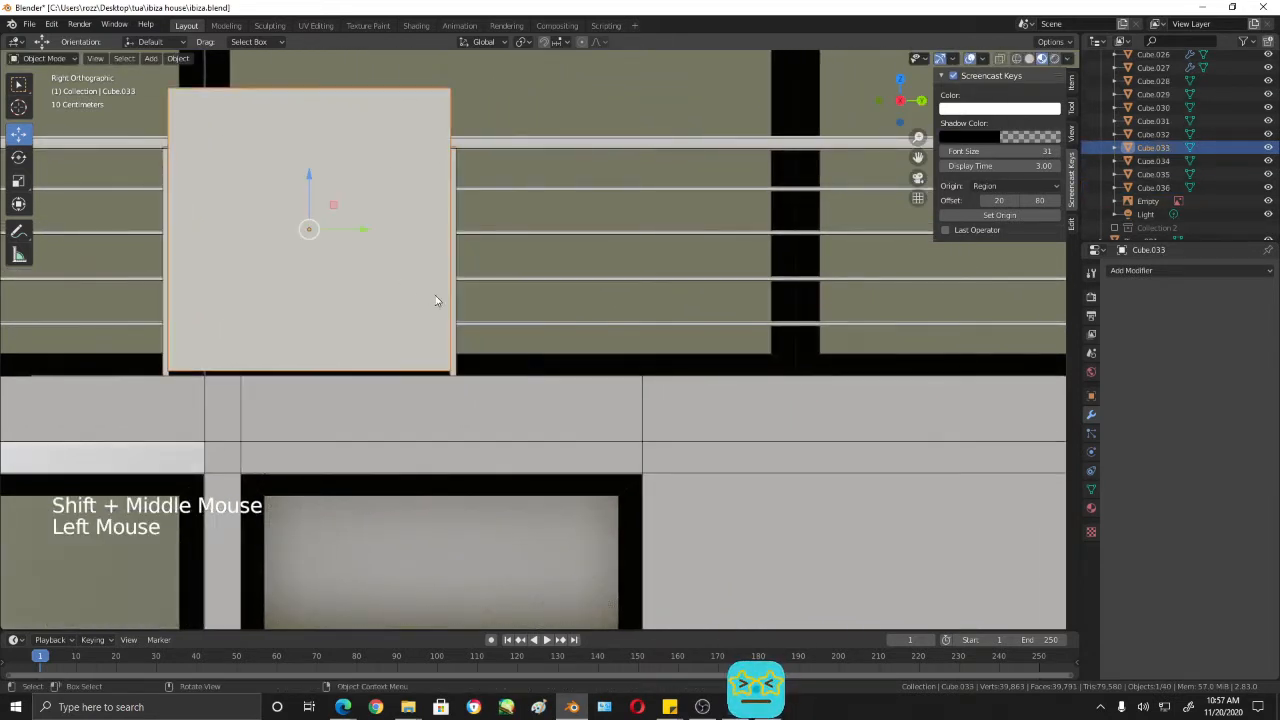
{"action": "left_click", "coordinate": [453, 316], "text": "shift"}
{"action": "key", "text": "shift+d"}
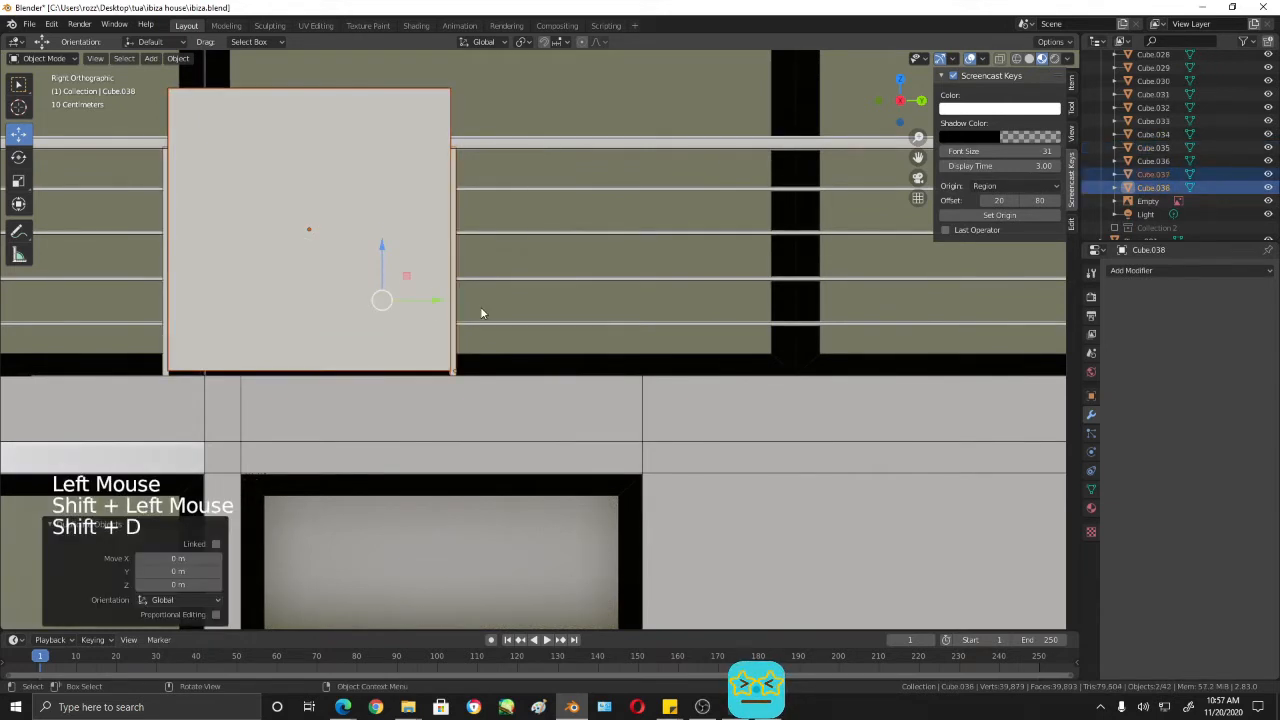
{"action": "left_click_drag", "start_coordinate": [438, 300], "coordinate": [723, 323]}
{"action": "middle_click_drag", "start_coordinate": [723, 323], "coordinate": [579, 370], "text": "shift"}
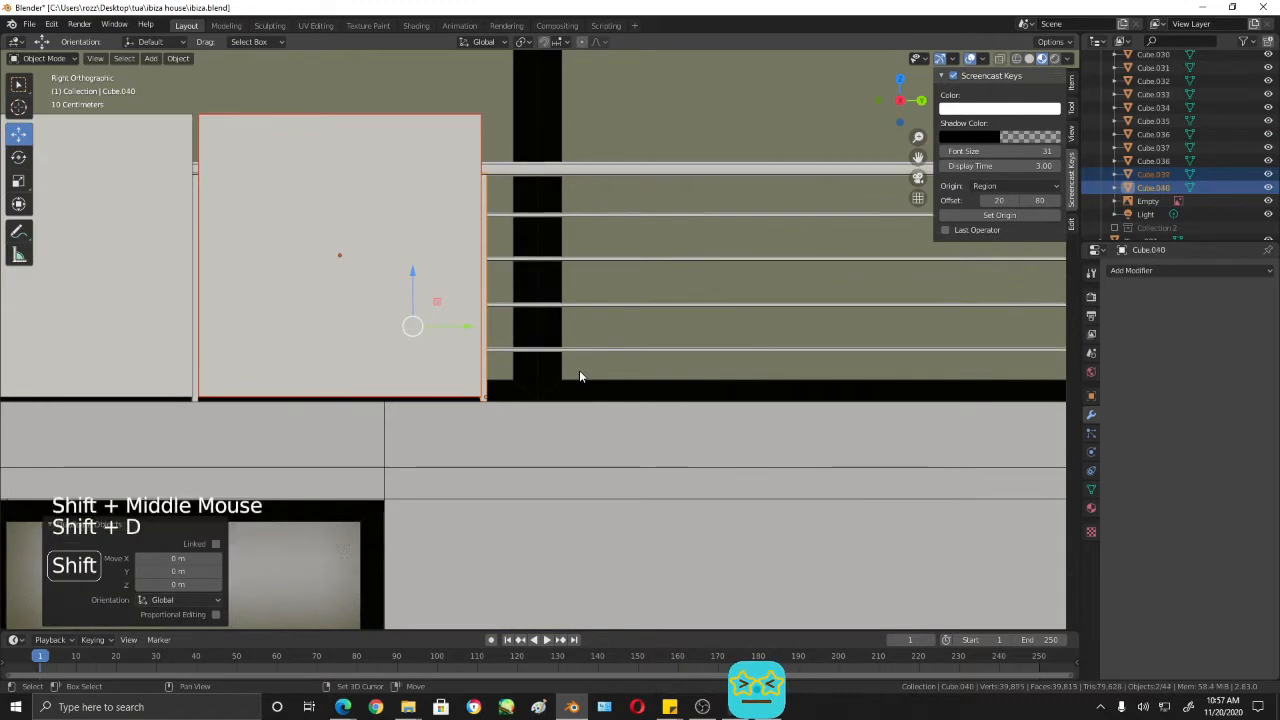
{"action": "left_click_drag", "start_coordinate": [466, 330], "coordinate": [760, 323]}
- Duplicate the last cube and post pair and move the copies about 1.35 m along Y into the following bay
{"action": "middle_click_drag", "start_coordinate": [760, 323], "coordinate": [466, 370], "text": "shift"}
{"action": "scroll", "coordinate": [511, 374], "scroll_direction": "down", "scroll_amount": 2}
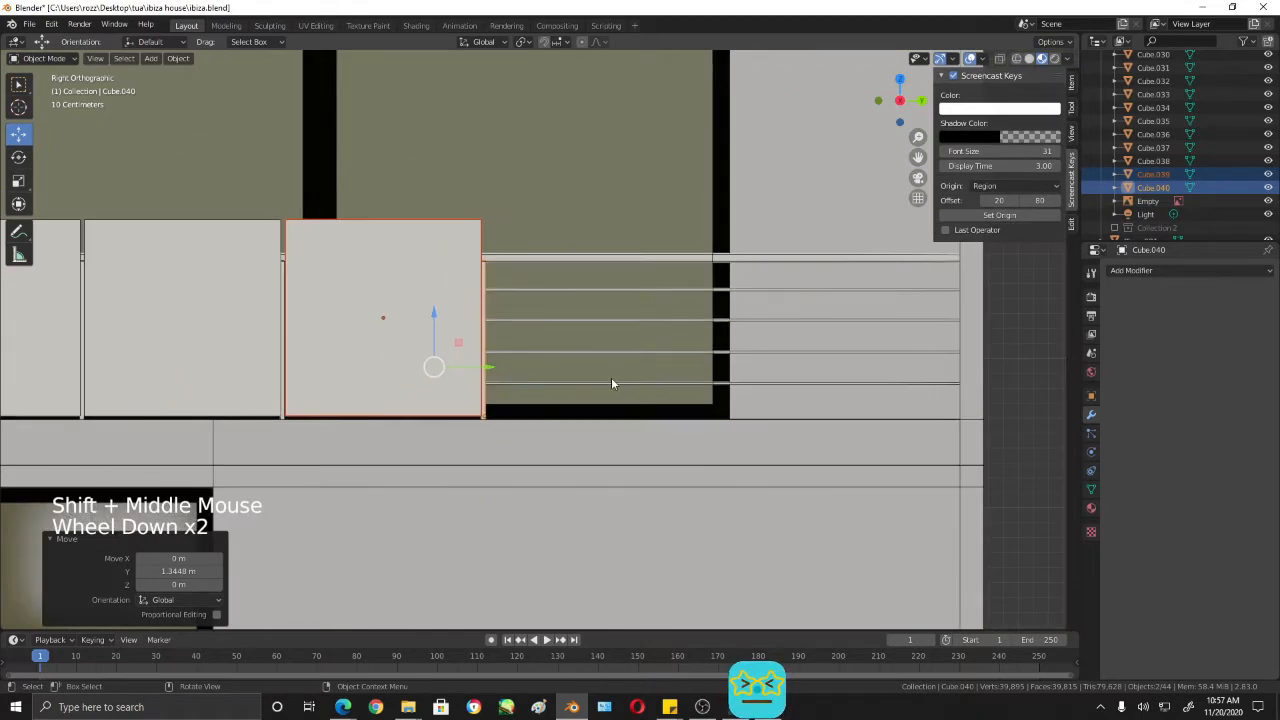
{"action": "key", "text": "shift+d"}
{"action": "left_click_drag", "start_coordinate": [508, 369], "coordinate": [700, 377]}
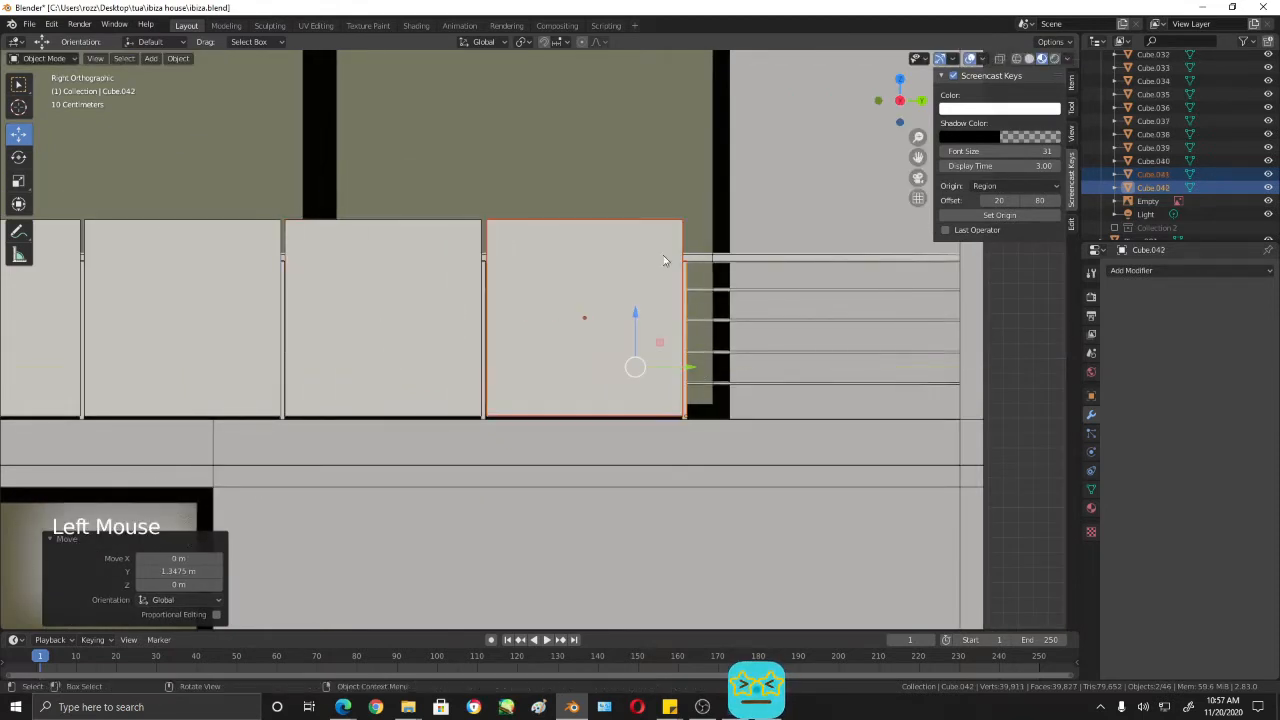
- Delete the four remaining gauge cubes between the side railing's posts
{"action": "left_click", "coordinate": [613, 260]}
{"action": "left_click", "coordinate": [460, 262], "text": "shift"}
{"action": "left_click", "coordinate": [240, 267], "text": "shift"}
{"action": "middle_click_drag", "start_coordinate": [452, 343], "coordinate": [457, 286], "text": "shift"}
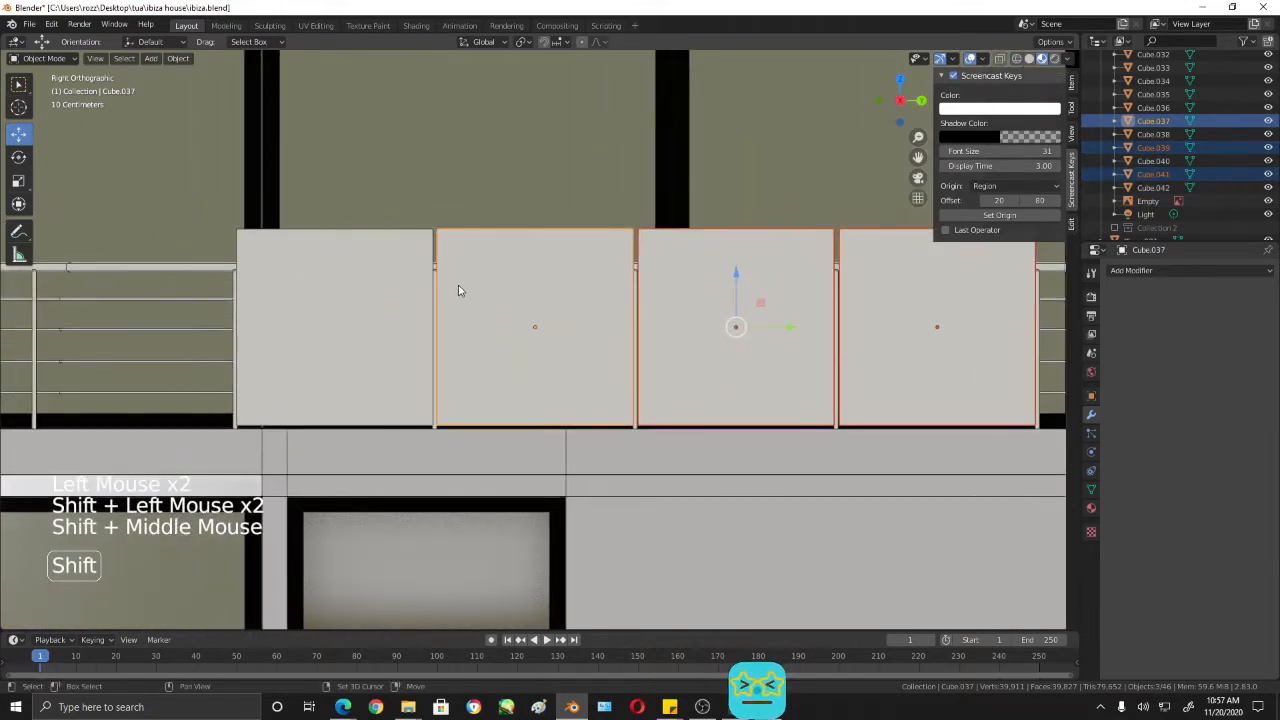
{"action": "left_click", "coordinate": [379, 267], "text": "shift"}
{"action": "key", "text": "Delete"}
- Select the seven evenly spaced side posts and shift them together about 0.11 m along Y
{"action": "scroll", "coordinate": [957, 380], "scroll_direction": "down", "scroll_amount": 3}
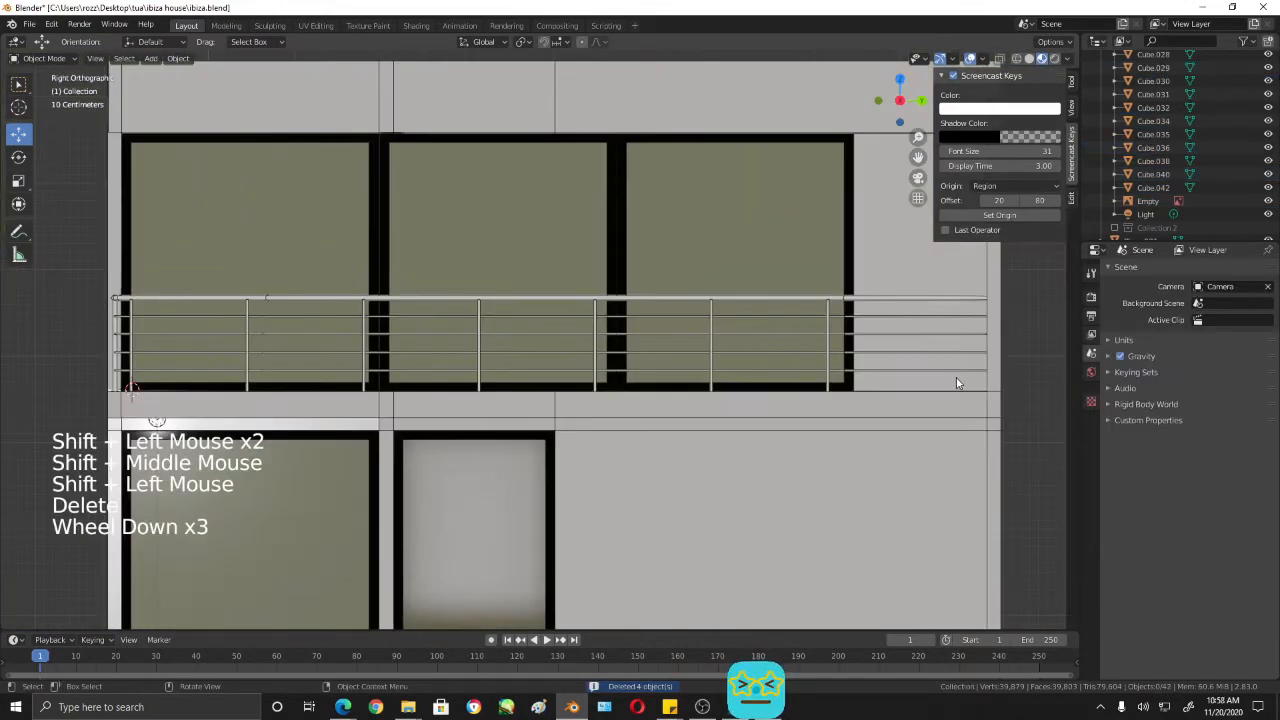
{"action": "middle_click_drag", "start_coordinate": [813, 376], "coordinate": [743, 374], "text": "shift"}
{"action": "middle_click_drag", "start_coordinate": [675, 343], "coordinate": [791, 303], "text": "shift"}
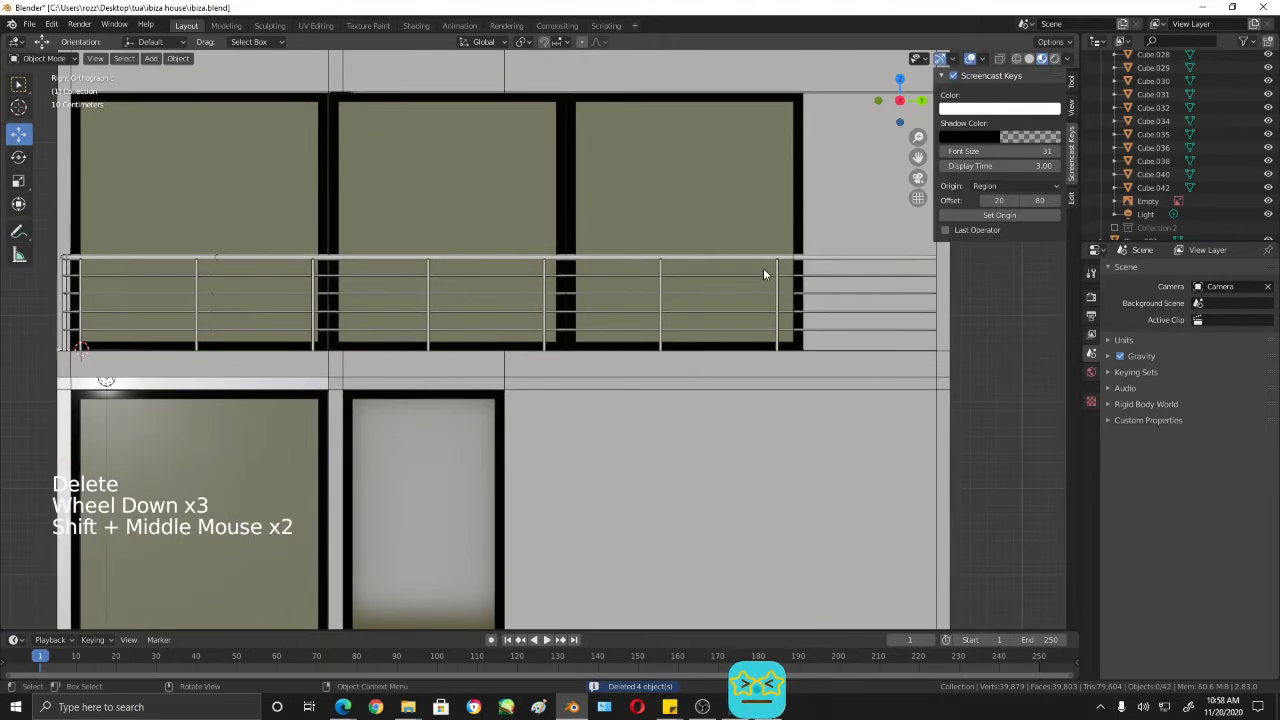
{"action": "left_click", "coordinate": [777, 263]}
{"action": "middle_click_drag", "start_coordinate": [535, 309], "coordinate": [760, 312], "text": "shift"}
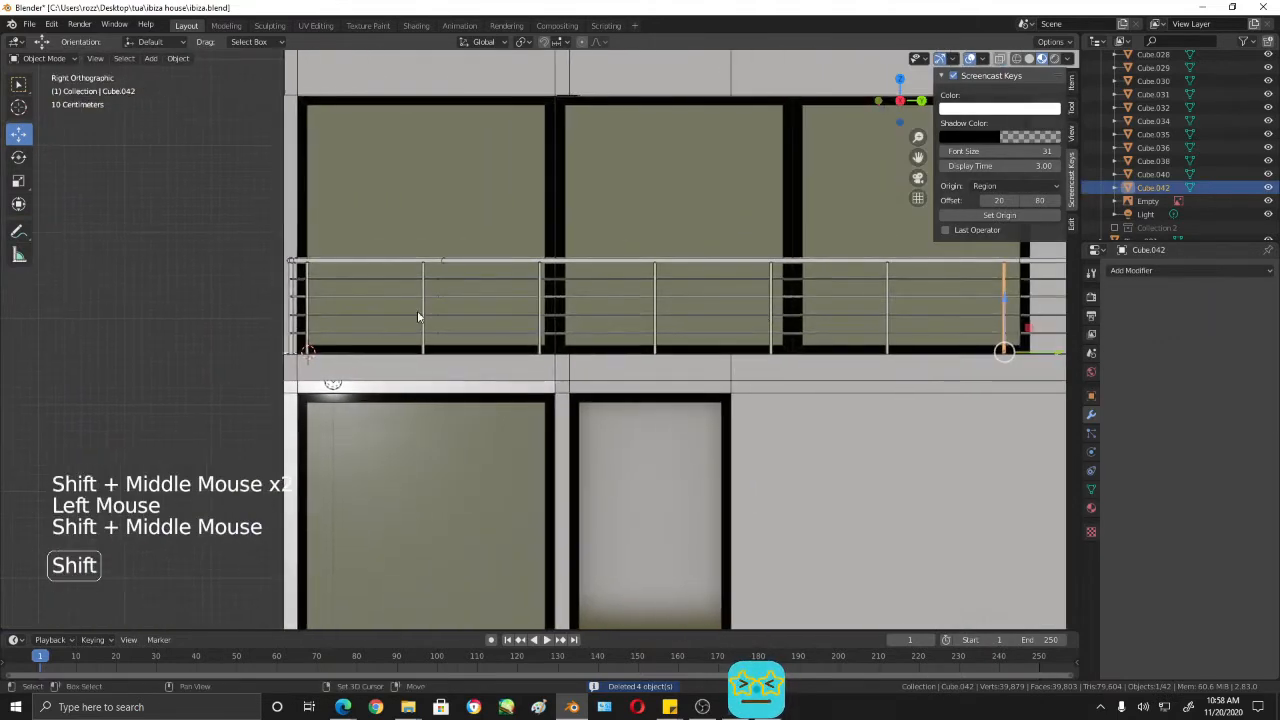
{"action": "left_click", "coordinate": [307, 270]}
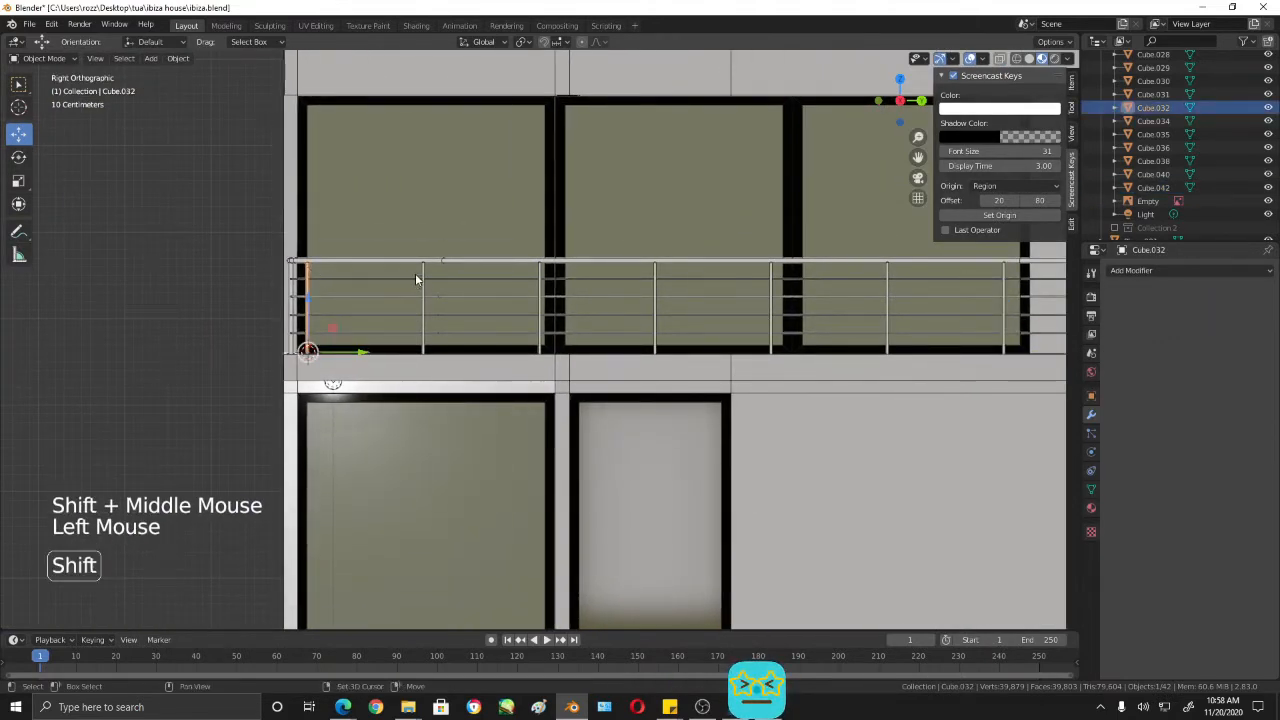
{"action": "left_click", "coordinate": [423, 272], "text": "shift"}
{"action": "left_click", "coordinate": [539, 272], "text": "shift"}
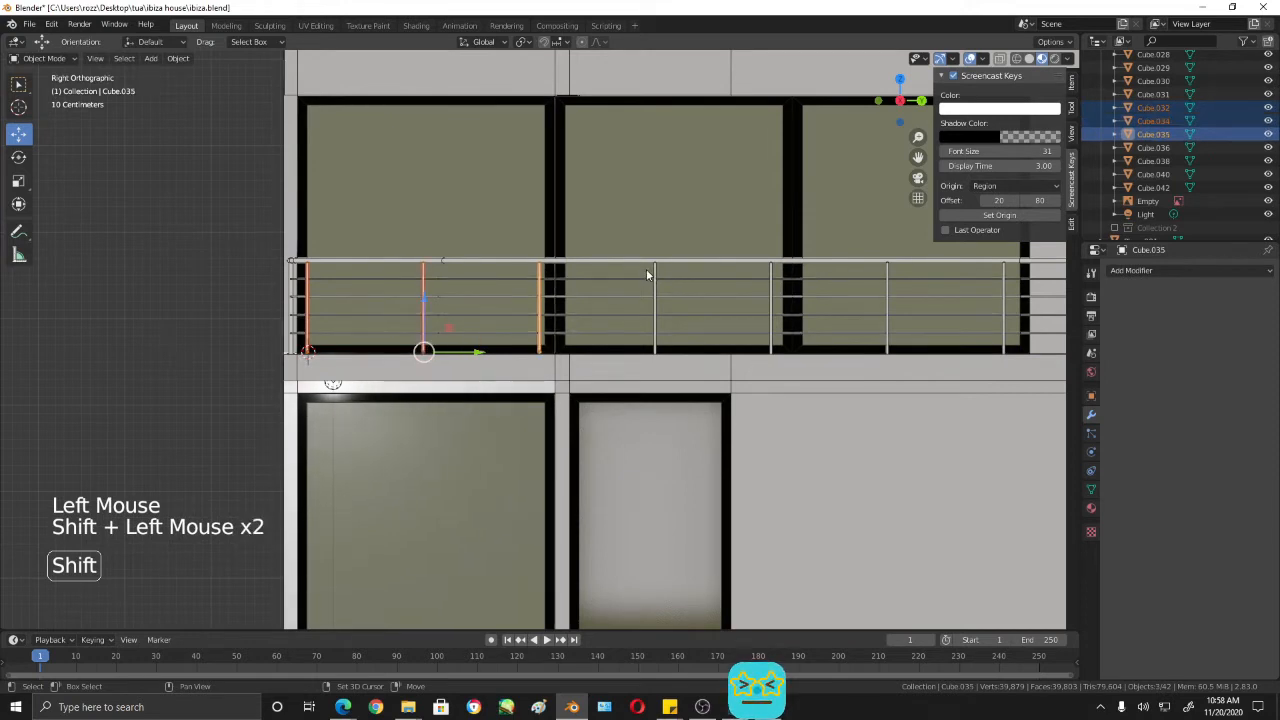
{"action": "left_click", "coordinate": [655, 272], "text": "shift"}
{"action": "left_click", "coordinate": [770, 276], "text": "shift"}
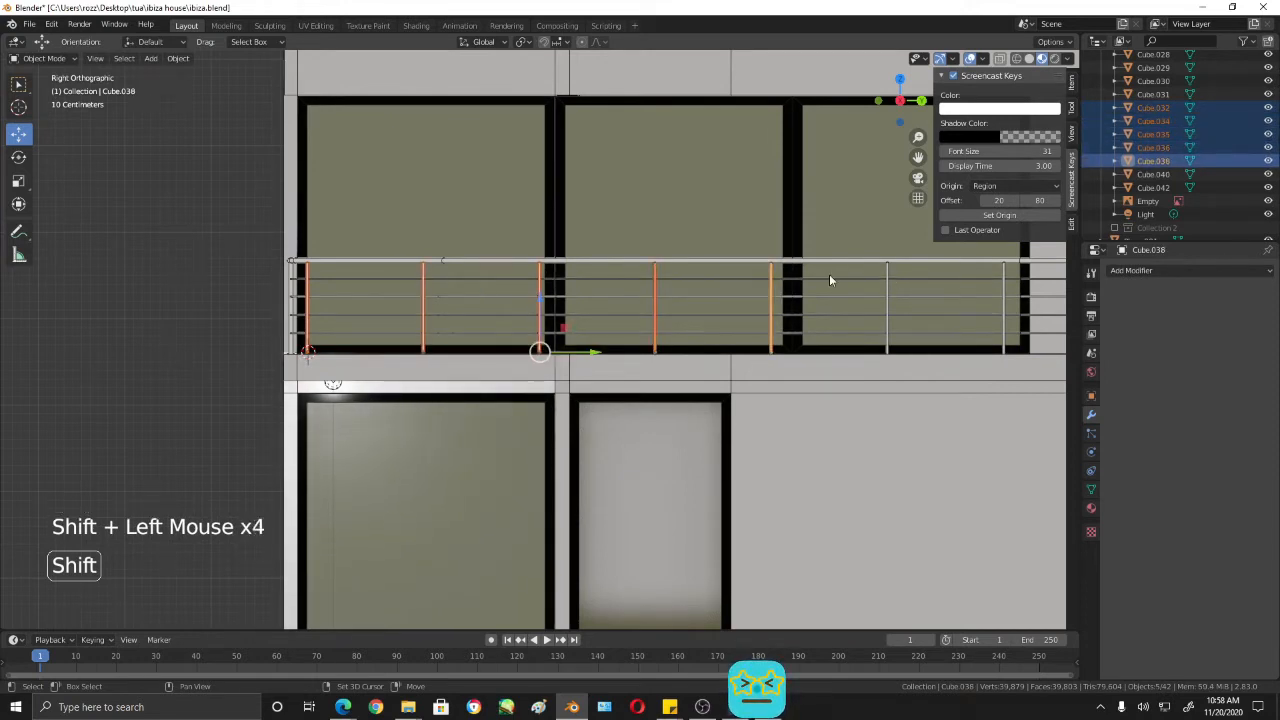
{"action": "left_click", "coordinate": [887, 274], "text": "shift"}
{"action": "left_click", "coordinate": [1003, 272], "text": "shift"}
{"action": "middle_click_drag", "start_coordinate": [1001, 273], "coordinate": [686, 337], "text": "shift"}
{"action": "left_click_drag", "start_coordinate": [416, 366], "coordinate": [427, 366]}
{"action": "middle_click_drag", "start_coordinate": [521, 368], "coordinate": [734, 364], "text": "shift"}
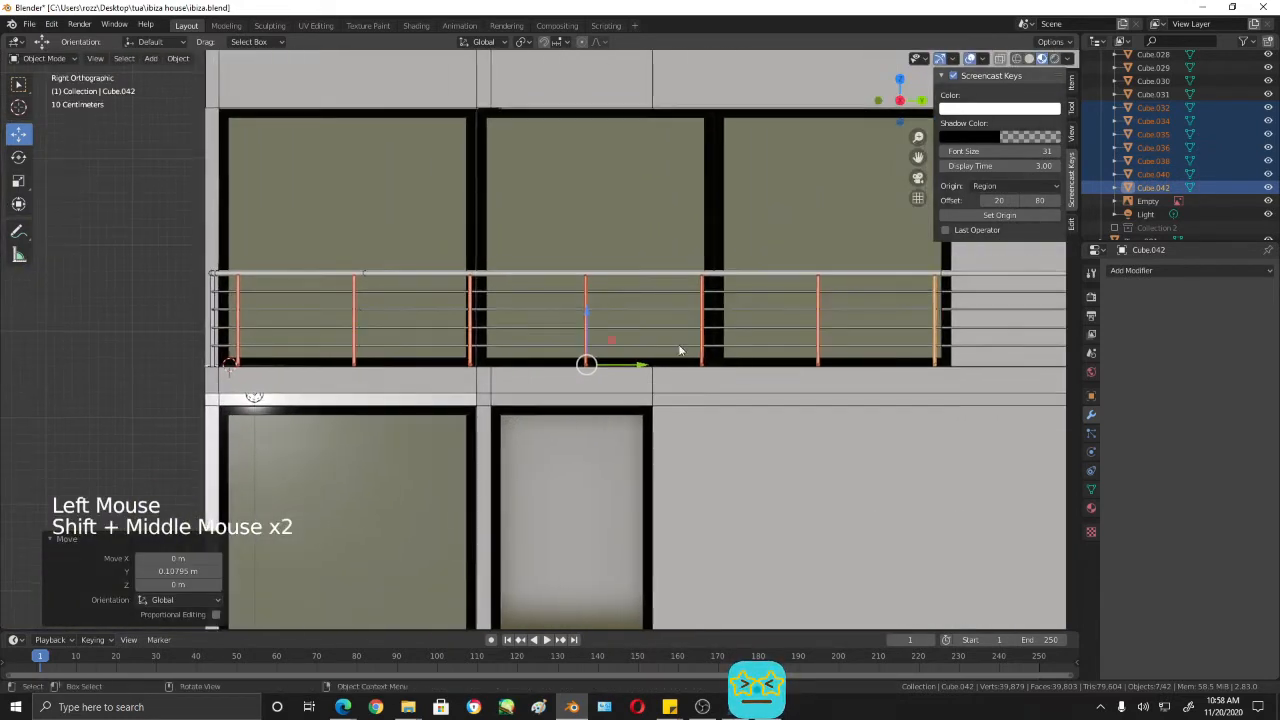
- Nudge the seven side posts about 0.03 m further along Y and save the file
{"action": "left_click_drag", "start_coordinate": [643, 366], "coordinate": [646, 367]}
{"action": "middle_click_drag", "start_coordinate": [554, 383], "coordinate": [530, 416], "text": "shift"}
{"action": "scroll", "coordinate": [688, 370], "scroll_direction": "down", "scroll_amount": 2}
{"action": "key", "text": "ctrl+s"}
{"action": "scroll", "coordinate": [617, 383], "scroll_direction": "up", "scroll_amount": 3}
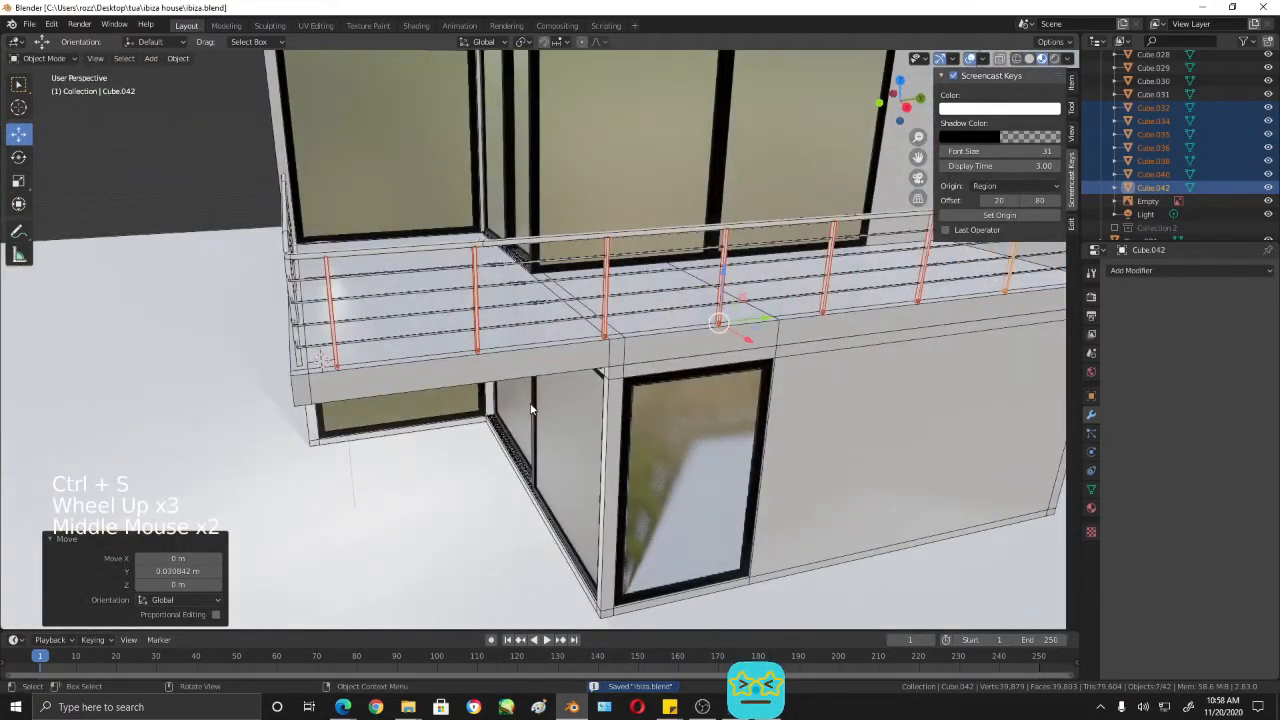
- Select the balcony railing's handrail, horizontal rails and all posts, duplicate them and raise the copy about 3.82 m along Z onto the roof
{"action": "key", "text": "Tab"}
{"action": "key", "text": "Tab"}
{"action": "scroll", "coordinate": [661, 396], "scroll_direction": "down", "scroll_amount": 2}
{"action": "middle_click_drag", "start_coordinate": [661, 396], "coordinate": [632, 305]}
{"action": "left_click", "coordinate": [681, 263]}
{"action": "middle_click_drag", "start_coordinate": [681, 265], "coordinate": [726, 309]}
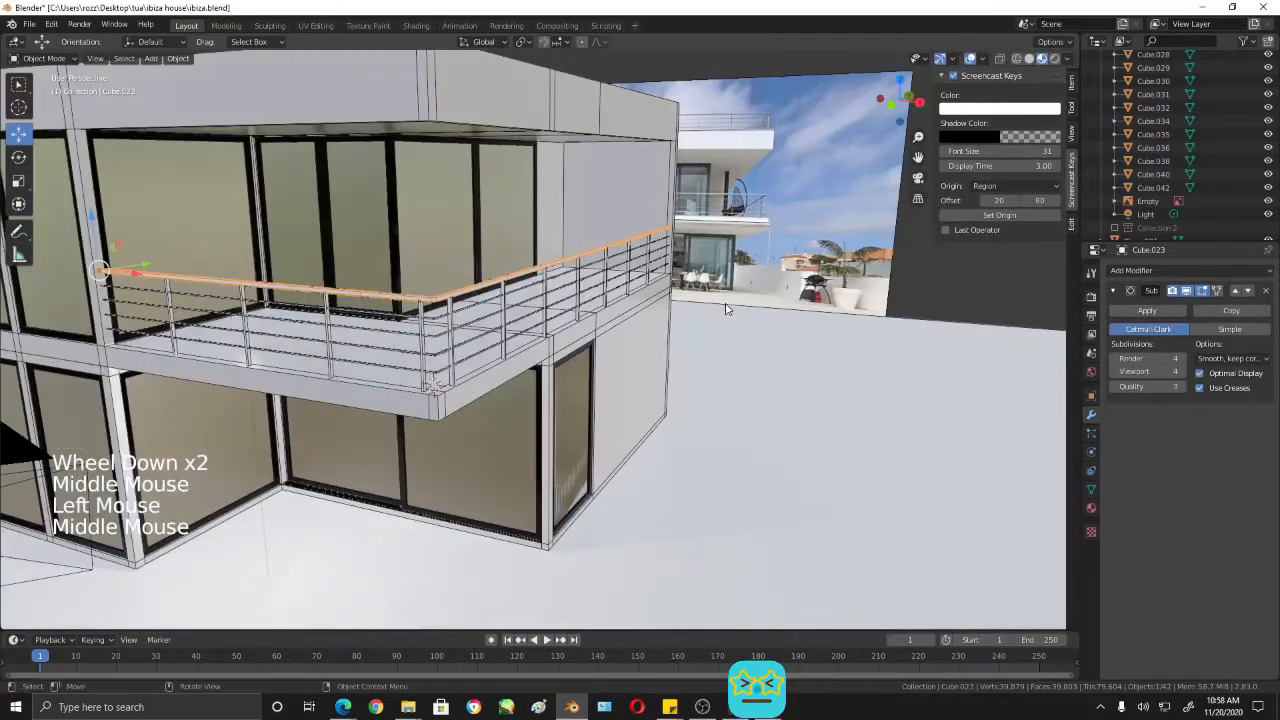
{"action": "middle_click_drag", "start_coordinate": [543, 373], "coordinate": [810, 308], "text": "shift"}
{"action": "scroll", "coordinate": [615, 306], "scroll_direction": "down", "scroll_amount": 2}
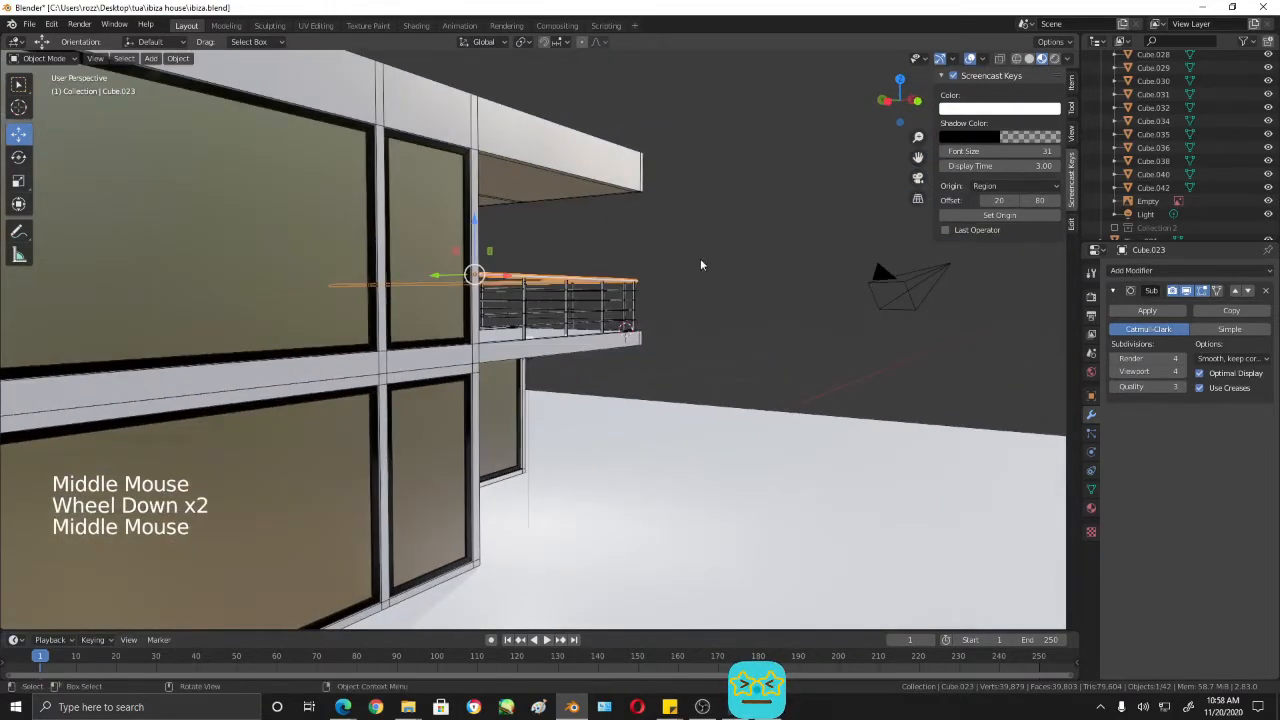
{"action": "left_click_drag", "start_coordinate": [702, 251], "coordinate": [523, 323]}
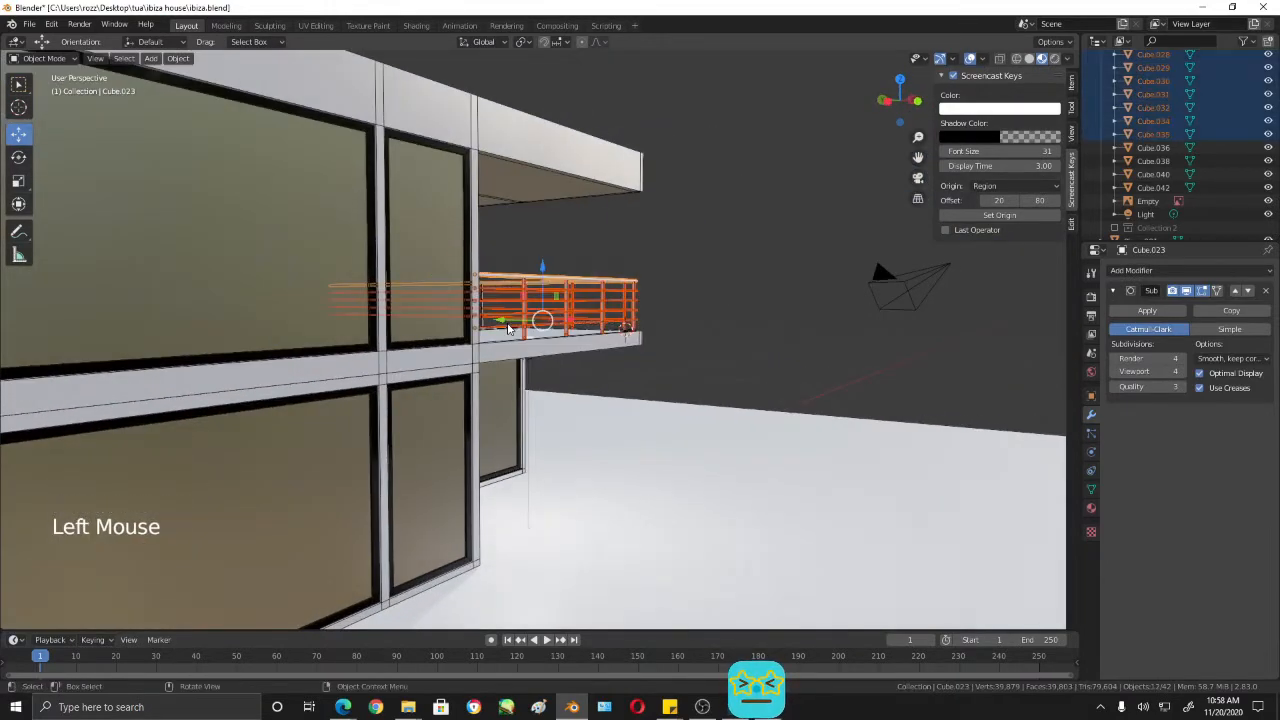
{"action": "middle_click_drag", "start_coordinate": [523, 323], "coordinate": [477, 308]}
{"action": "scroll", "coordinate": [866, 346], "scroll_direction": "up", "scroll_amount": 3}
{"action": "left_click", "coordinate": [480, 314], "text": "shift"}
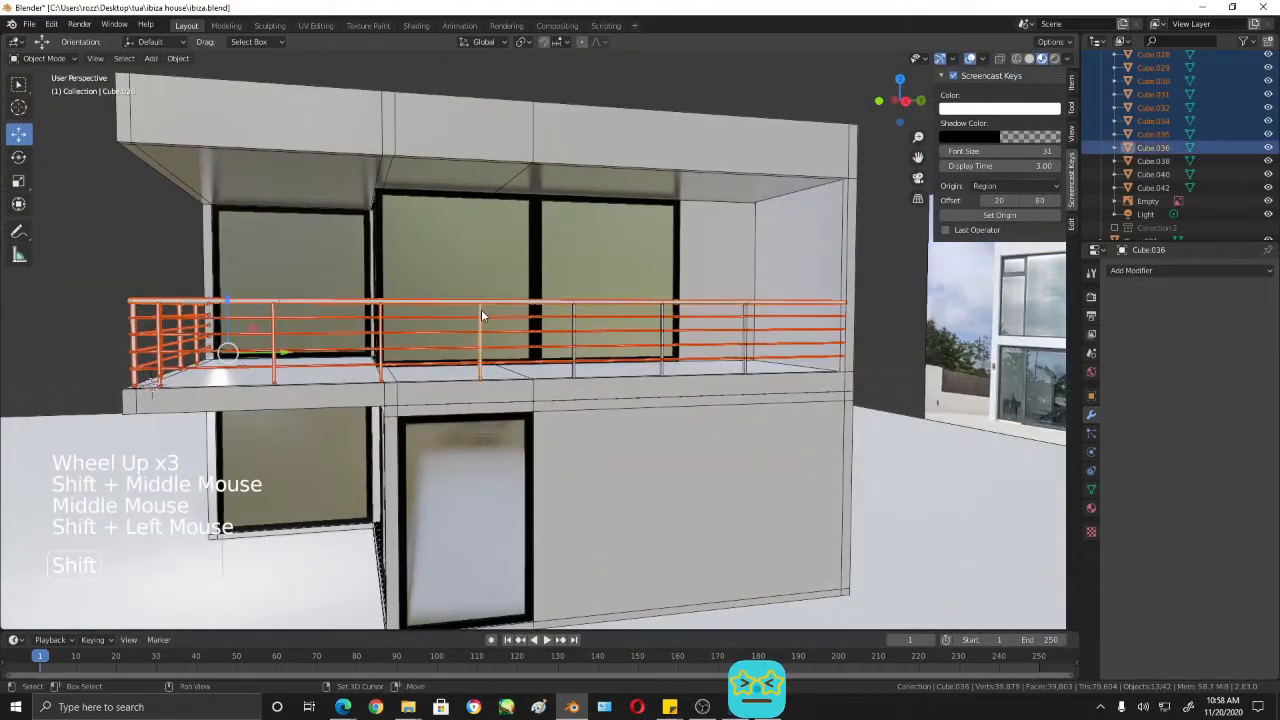
{"action": "left_click", "coordinate": [573, 308], "text": "shift"}
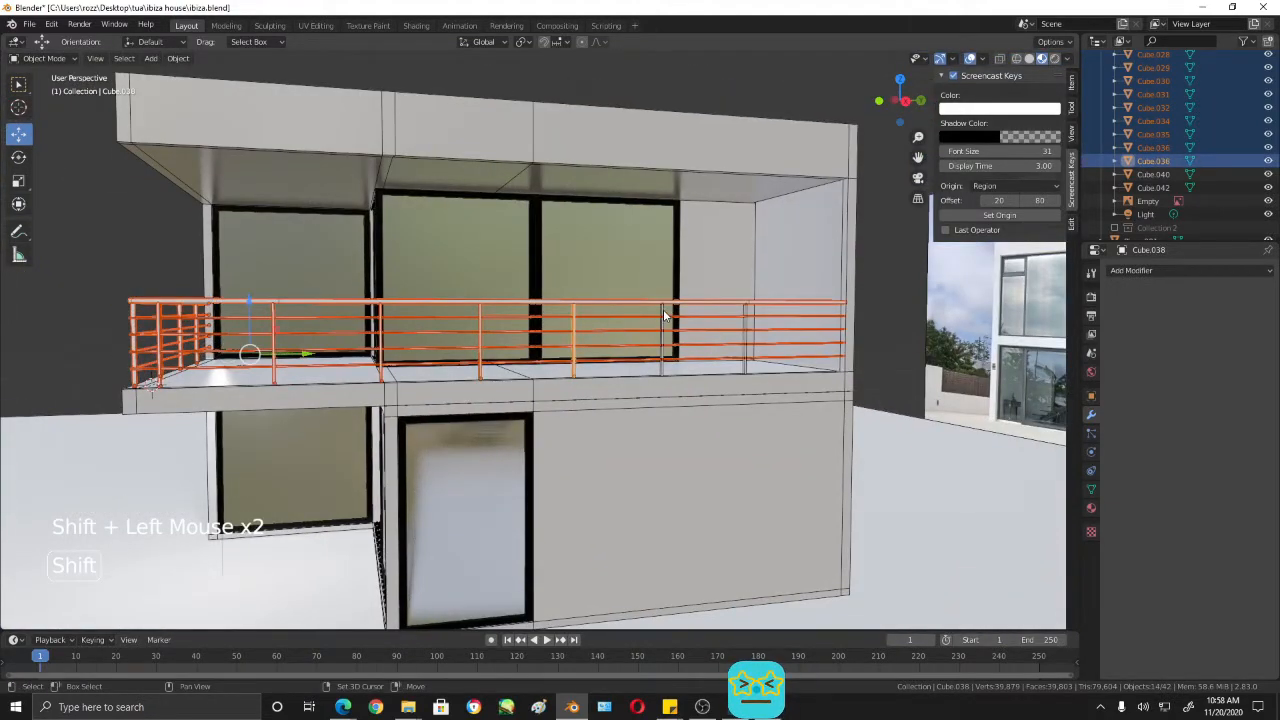
{"action": "left_click", "coordinate": [664, 315], "text": "shift"}
{"action": "left_click", "coordinate": [748, 314], "text": "shift"}
{"action": "scroll", "coordinate": [560, 350], "scroll_direction": "down", "scroll_amount": 3}
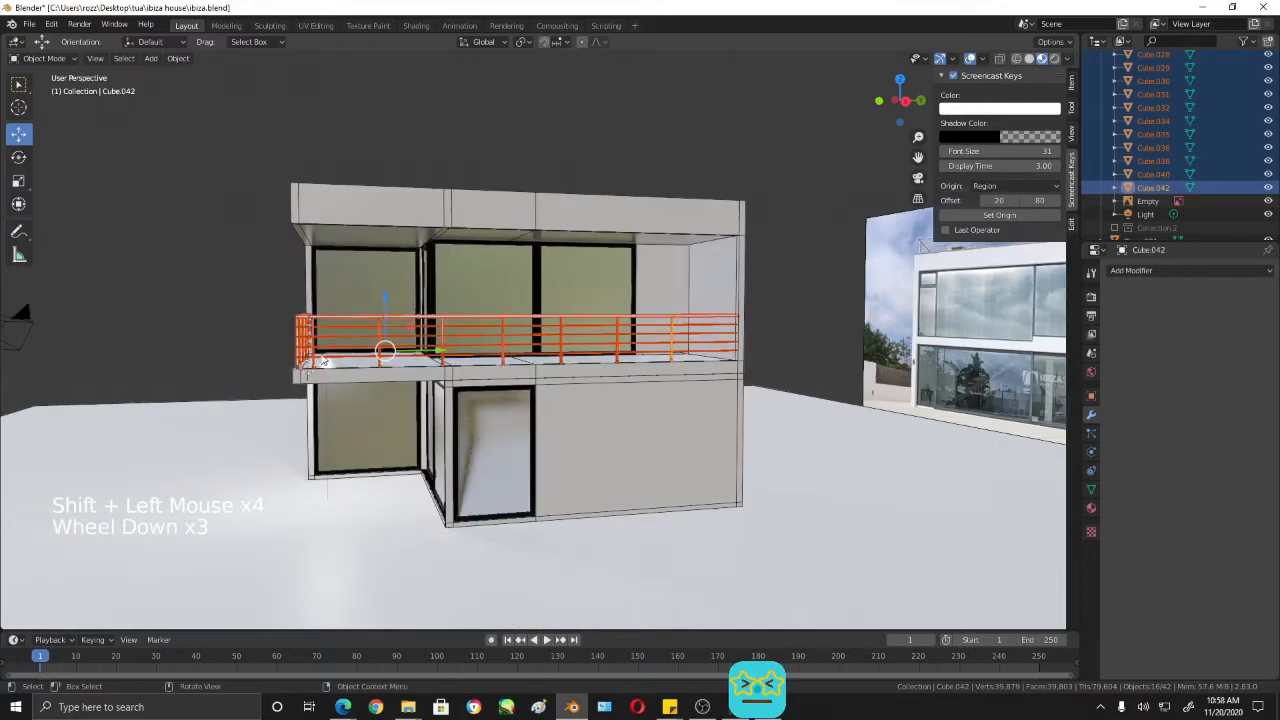
{"action": "middle_click_drag", "start_coordinate": [560, 350], "coordinate": [520, 335]}
{"action": "scroll", "coordinate": [373, 387], "scroll_direction": "down", "scroll_amount": 1}
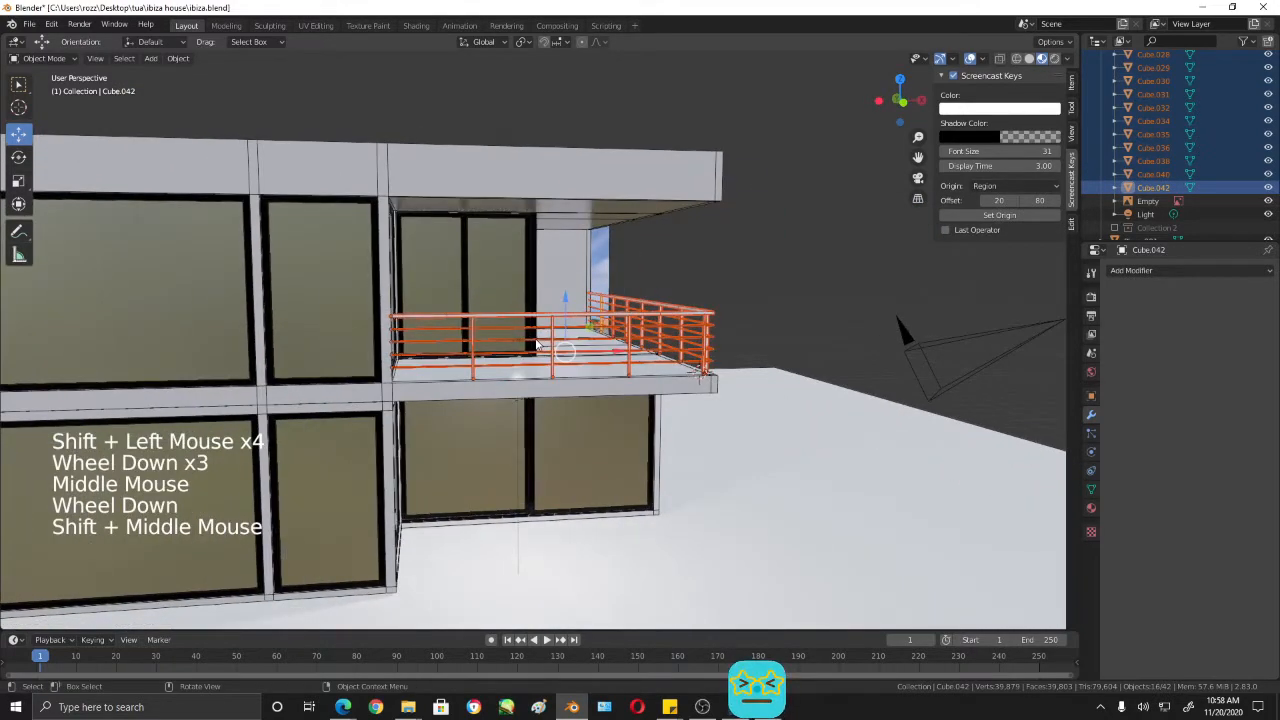
{"action": "key", "text": "shift+d"}
{"action": "left_click_drag", "start_coordinate": [562, 295], "coordinate": [580, 87]}
- Fine-tune the copied railing's height along Z in two moves of about 0.005 m and 0.004 m to seat its posts on the roof
{"action": "middle_click_drag", "start_coordinate": [815, 300], "coordinate": [565, 350]}
{"action": "middle_click_drag", "start_coordinate": [565, 350], "coordinate": [637, 397], "text": "shift"}
{"action": "scroll", "coordinate": [637, 397], "scroll_direction": "up", "scroll_amount": 4}
{"action": "middle_click_drag", "start_coordinate": [637, 300], "coordinate": [597, 440], "text": "shift"}
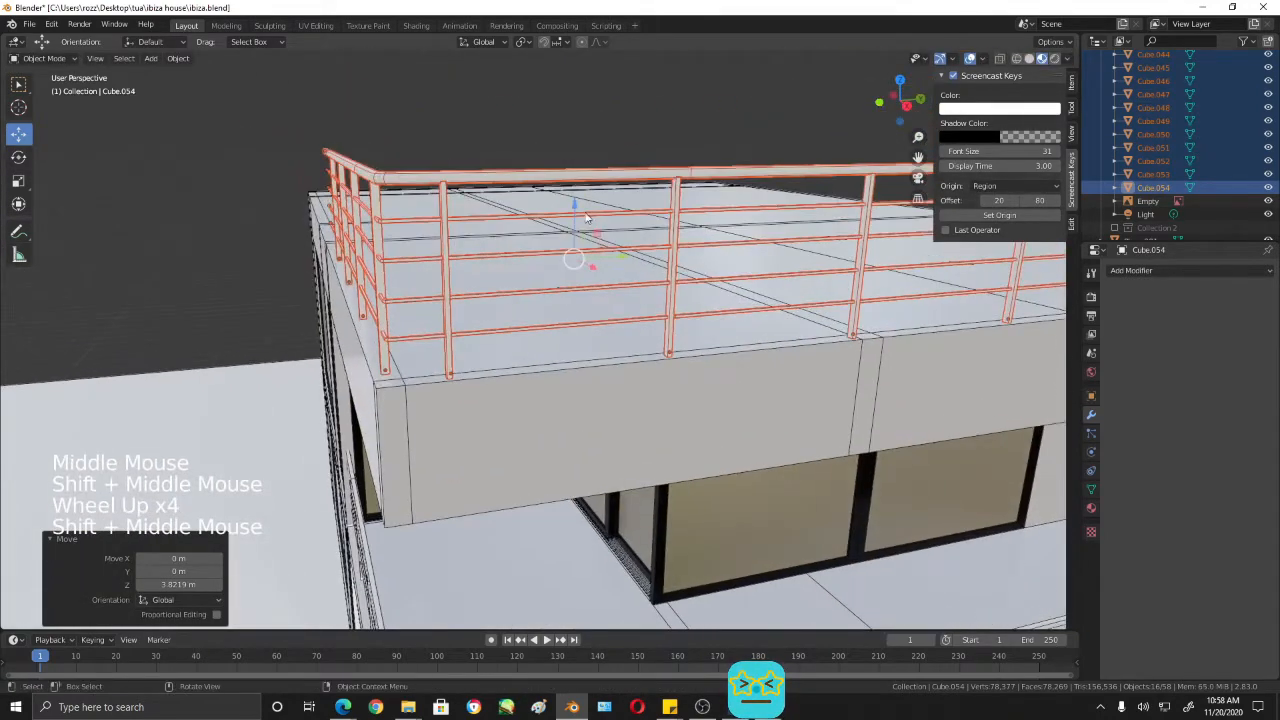
{"action": "left_click_drag", "start_coordinate": [575, 200], "coordinate": [586, 200]}
{"action": "middle_click_drag", "start_coordinate": [634, 309], "coordinate": [660, 377]}
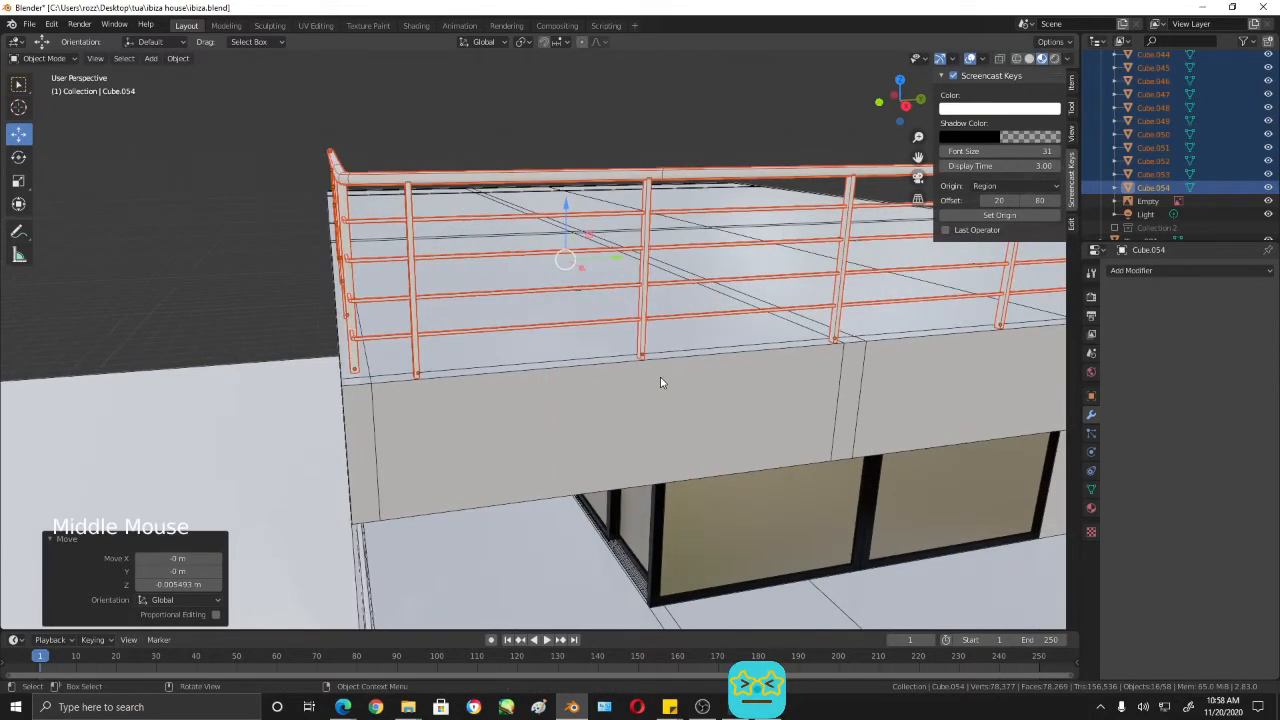
{"action": "key", "text": "KP_3"}
{"action": "scroll", "coordinate": [617, 363], "scroll_direction": "up", "scroll_amount": 4}
{"action": "middle_click_drag", "start_coordinate": [516, 264], "coordinate": [559, 281], "text": "shift"}
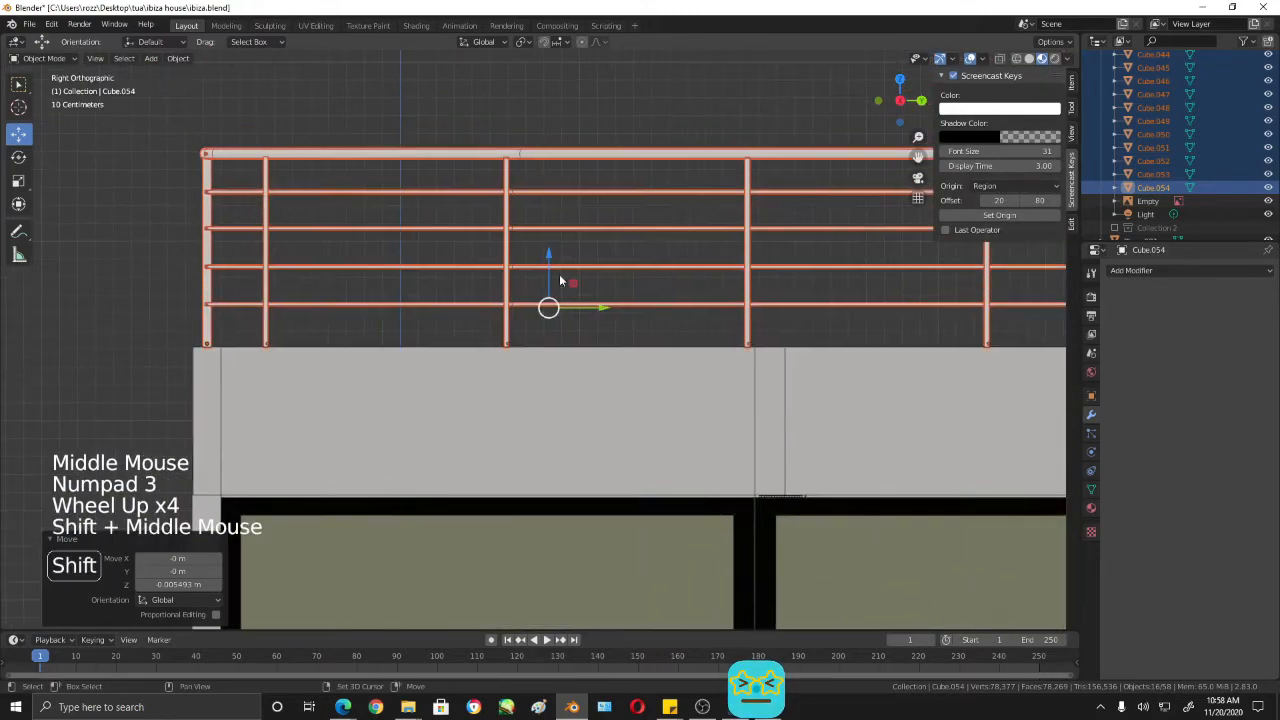
{"action": "left_click_drag", "start_coordinate": [549, 255], "coordinate": [550, 241]}
{"action": "middle_click_drag", "start_coordinate": [551, 246], "coordinate": [690, 395]}
- Join all parts of the roof railing copy into a single object
{"action": "scroll", "coordinate": [569, 351], "scroll_direction": "down", "scroll_amount": 8}
{"action": "middle_click_drag", "start_coordinate": [690, 395], "coordinate": [599, 394], "text": "shift"}
{"action": "scroll", "coordinate": [723, 388], "scroll_direction": "down", "scroll_amount": 2}
{"action": "scroll", "coordinate": [712, 340], "scroll_direction": "up", "scroll_amount": 3}
{"action": "scroll", "coordinate": [640, 350], "scroll_direction": "down", "scroll_amount": 1}
{"action": "middle_click_drag", "start_coordinate": [806, 311], "coordinate": [824, 251]}
{"action": "scroll", "coordinate": [830, 171], "scroll_direction": "up", "scroll_amount": 1}
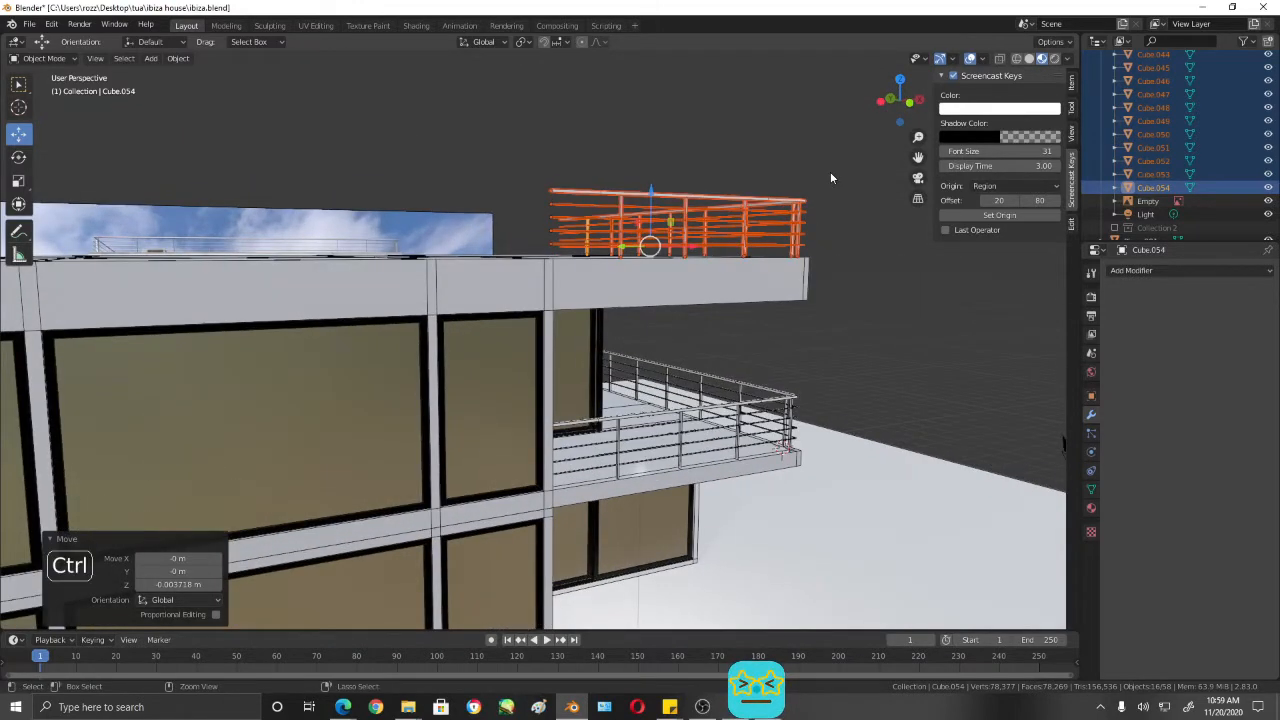
{"action": "key", "text": "ctrl+j"}
{"action": "scroll", "coordinate": [830, 178], "scroll_direction": "down", "scroll_amount": 3}
- Enter Edit Mode on the joined roof railing and switch to face selection at its free end
{"action": "middle_click_drag", "start_coordinate": [830, 178], "coordinate": [762, 319]}
{"action": "middle_click_drag", "start_coordinate": [694, 381], "coordinate": [553, 317]}
{"action": "scroll", "coordinate": [690, 325], "scroll_direction": "up", "scroll_amount": 1}
{"action": "scroll", "coordinate": [690, 325], "scroll_direction": "up", "scroll_amount": 1}
{"action": "scroll", "coordinate": [650, 345], "scroll_direction": "up", "scroll_amount": 3}
{"action": "scroll", "coordinate": [640, 350], "scroll_direction": "up", "scroll_amount": 3}
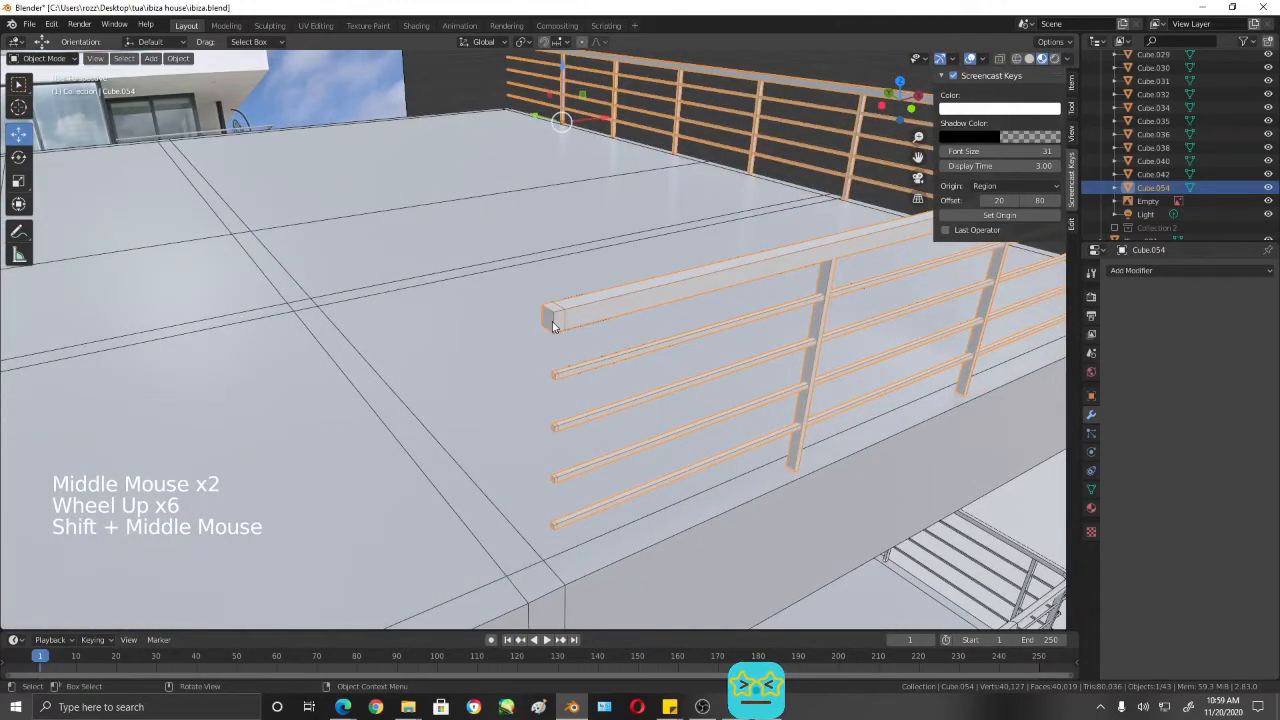
{"action": "left_click", "coordinate": [552, 321]}
{"action": "left_click", "coordinate": [552, 325]}
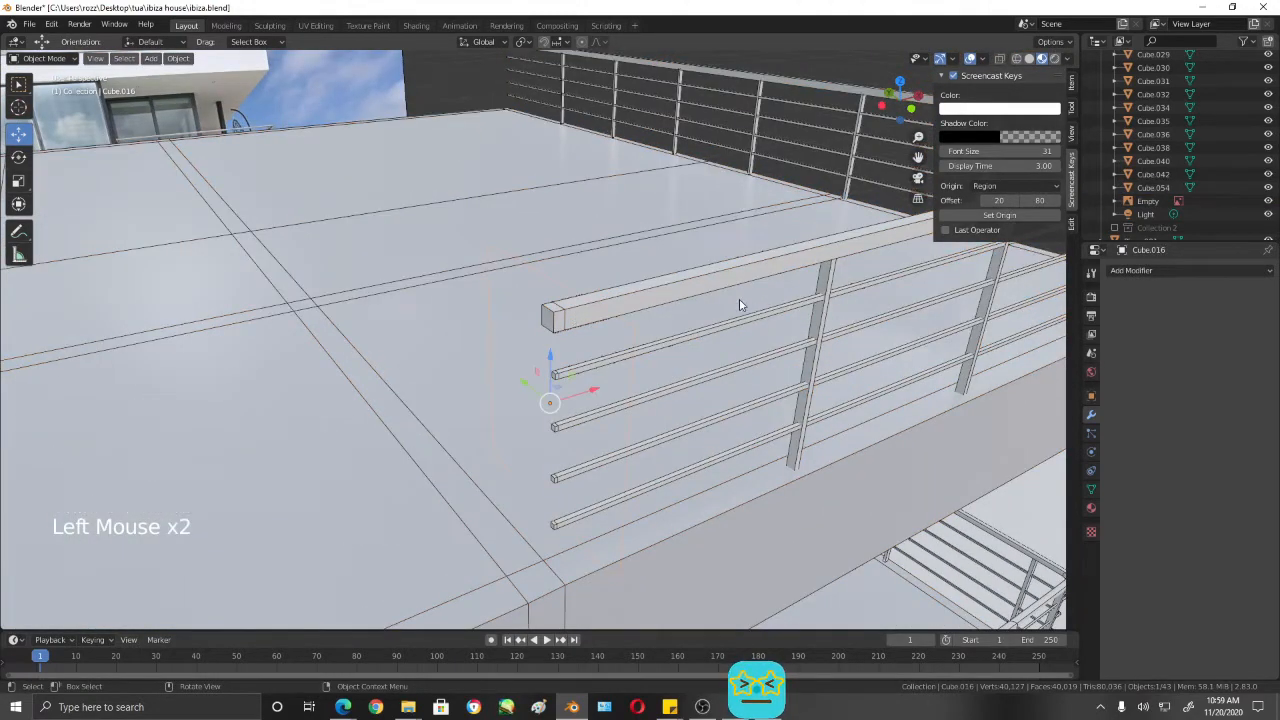
{"action": "left_click", "coordinate": [706, 283]}
{"action": "key", "text": "Tab"}
{"action": "middle_click_drag", "start_coordinate": [706, 283], "coordinate": [646, 331]}
{"action": "key", "text": "3"}
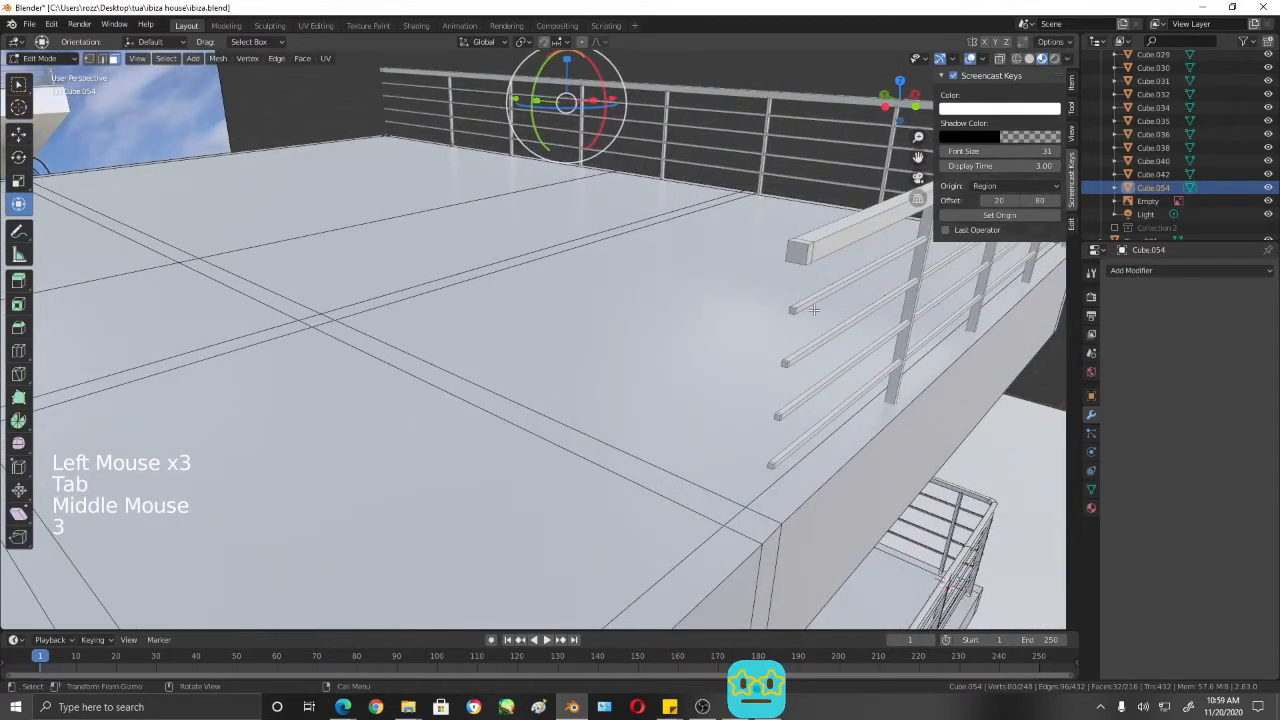
- Delete the five end faces of the handrail and the four horizontal rails at the roof railing's free end
{"action": "left_click", "coordinate": [805, 251]}
{"action": "scroll", "coordinate": [785, 360], "scroll_direction": "up", "scroll_amount": 2}
{"action": "middle_click_drag", "start_coordinate": [800, 343], "coordinate": [737, 309], "text": "shift"}
{"action": "left_click", "coordinate": [763, 334], "text": "shift"}
{"action": "left_click", "coordinate": [744, 476], "text": "shift"}
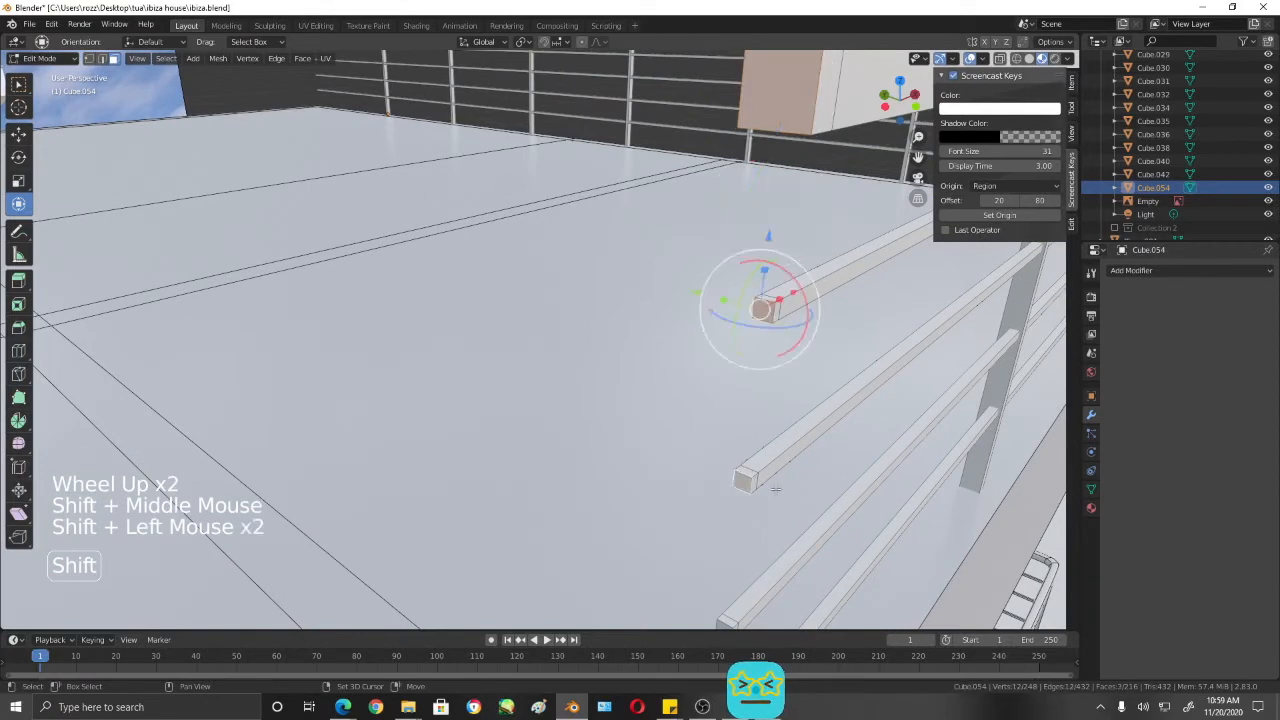
{"action": "middle_click_drag", "start_coordinate": [744, 476], "coordinate": [822, 363], "text": "shift"}
{"action": "left_click", "coordinate": [711, 319], "text": "shift"}
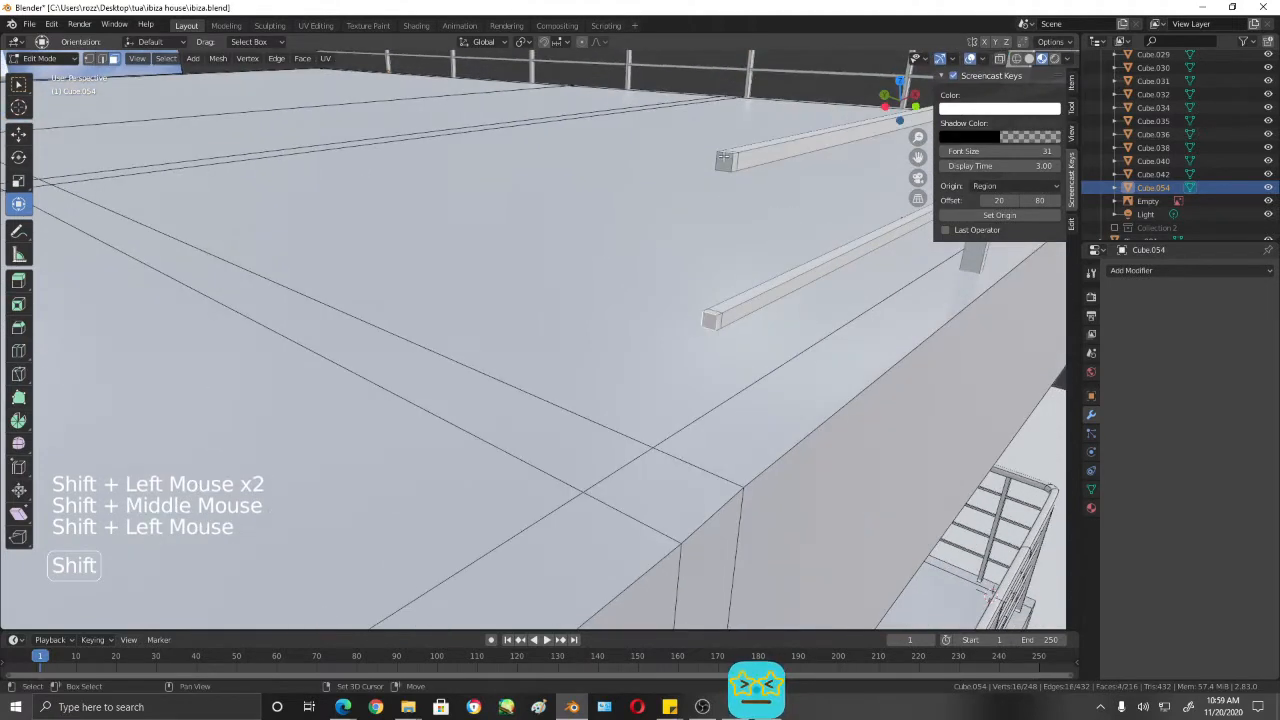
{"action": "left_click", "coordinate": [724, 160], "text": "shift"}
{"action": "key", "text": "x"}
{"action": "left_click", "coordinate": [723, 160]}
{"action": "scroll", "coordinate": [692, 308], "scroll_direction": "down", "scroll_amount": 5}
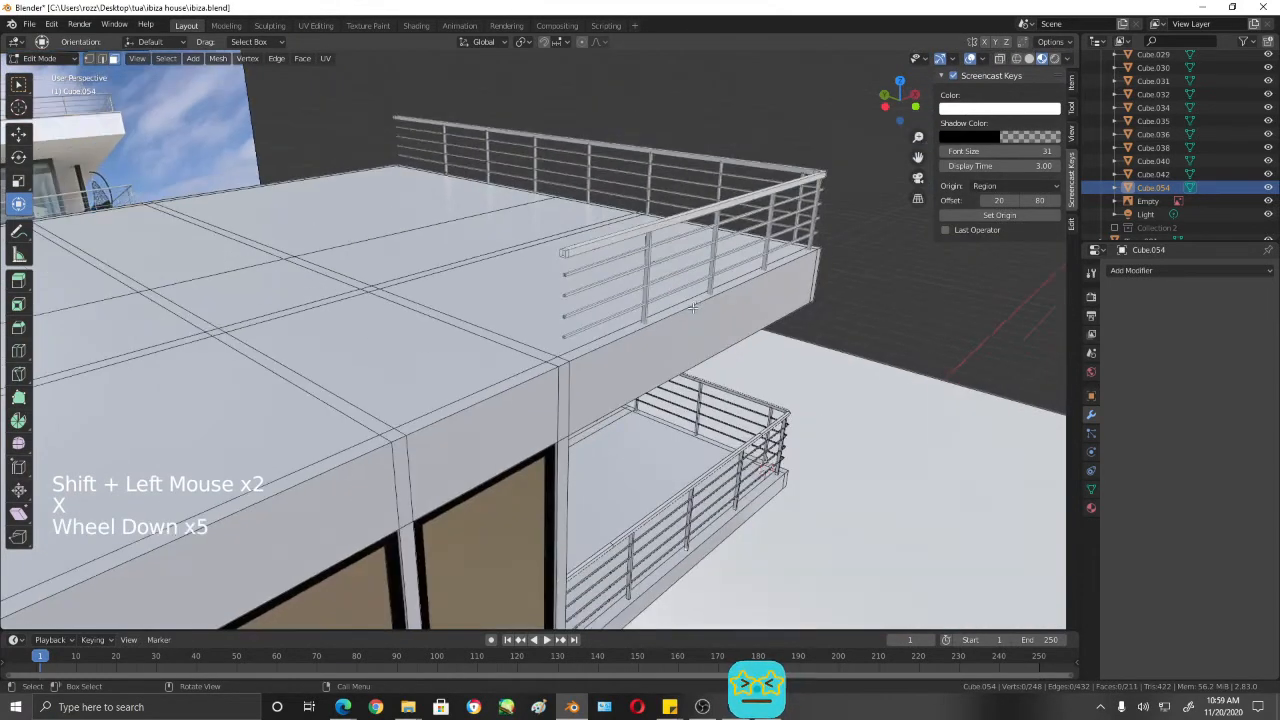
- Snap the 3D cursor to a lower corner vertex at the lowest rail's open end and return to Object Mode
{"action": "middle_click_drag", "start_coordinate": [692, 308], "coordinate": [675, 352]}
{"action": "scroll", "coordinate": [750, 390], "scroll_direction": "down", "scroll_amount": 3}
{"action": "scroll", "coordinate": [768, 403], "scroll_direction": "up", "scroll_amount": 2}
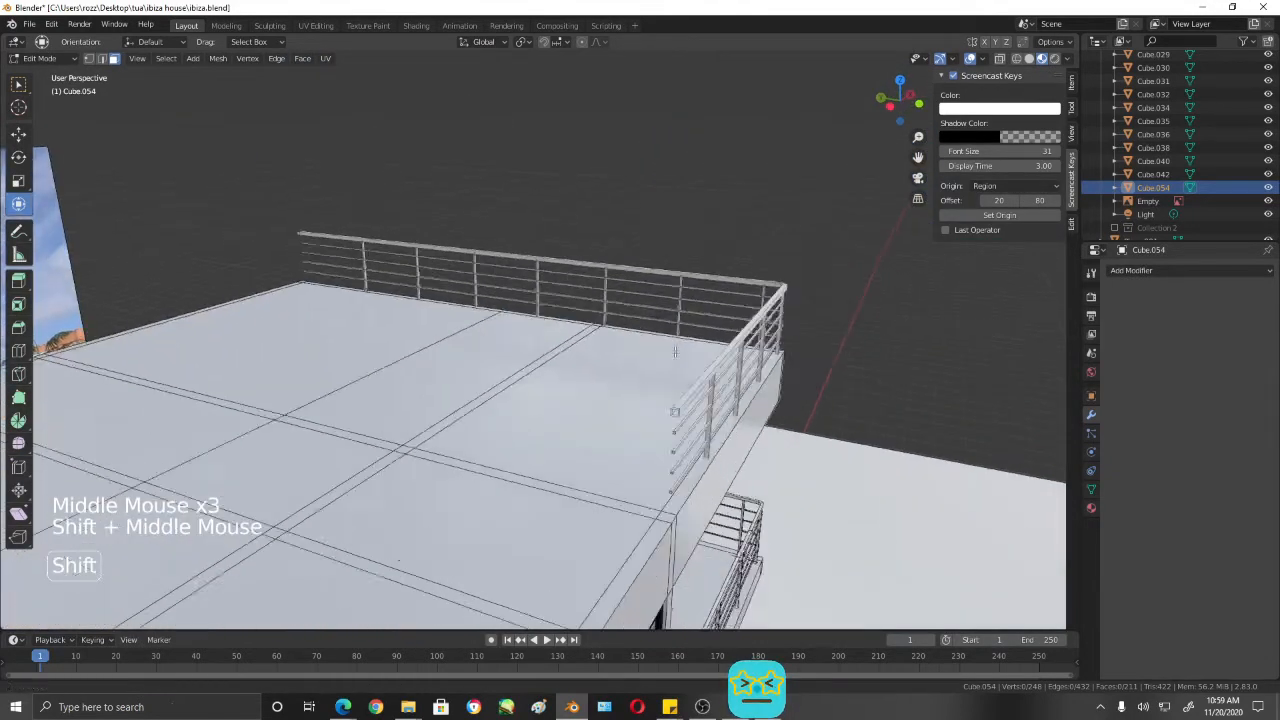
{"action": "scroll", "coordinate": [675, 352], "scroll_direction": "up", "scroll_amount": 2}
{"action": "middle_click_drag", "start_coordinate": [651, 466], "coordinate": [443, 418], "text": "shift"}
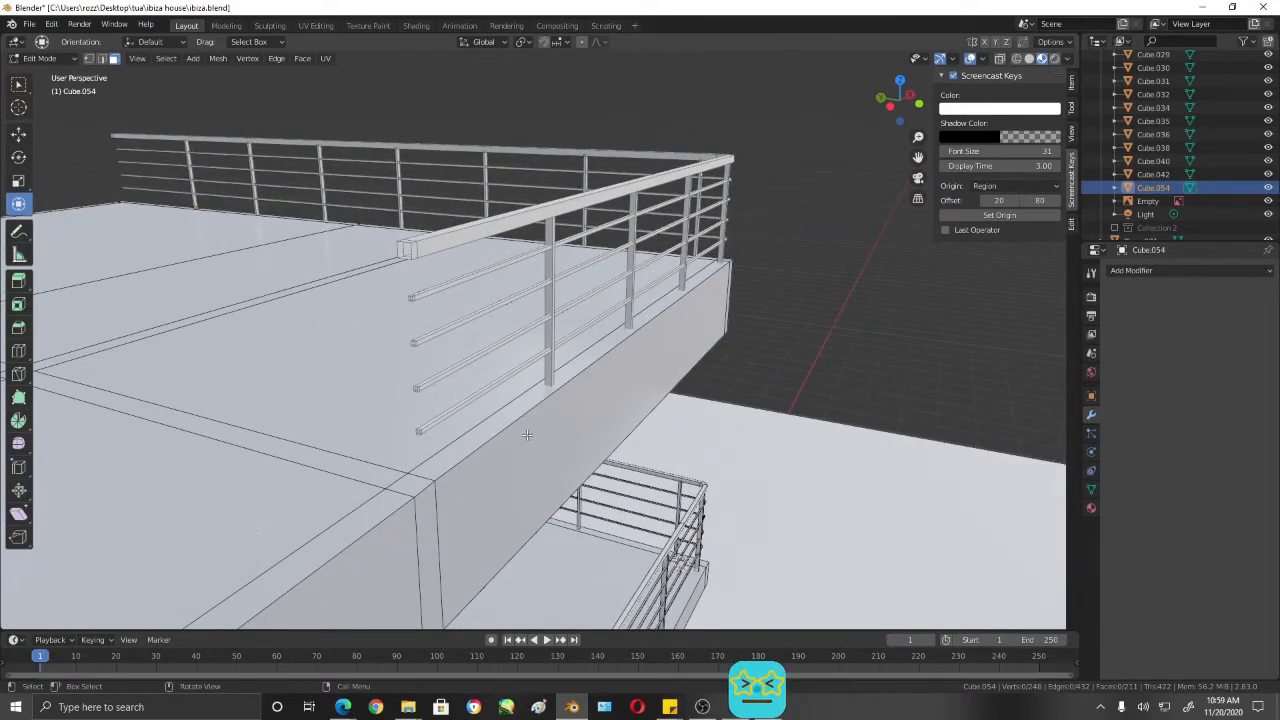
{"action": "scroll", "coordinate": [533, 434], "scroll_direction": "up", "scroll_amount": 2}
{"action": "middle_click_drag", "start_coordinate": [533, 434], "coordinate": [539, 512], "text": "shift"}
{"action": "left_click", "coordinate": [555, 455]}
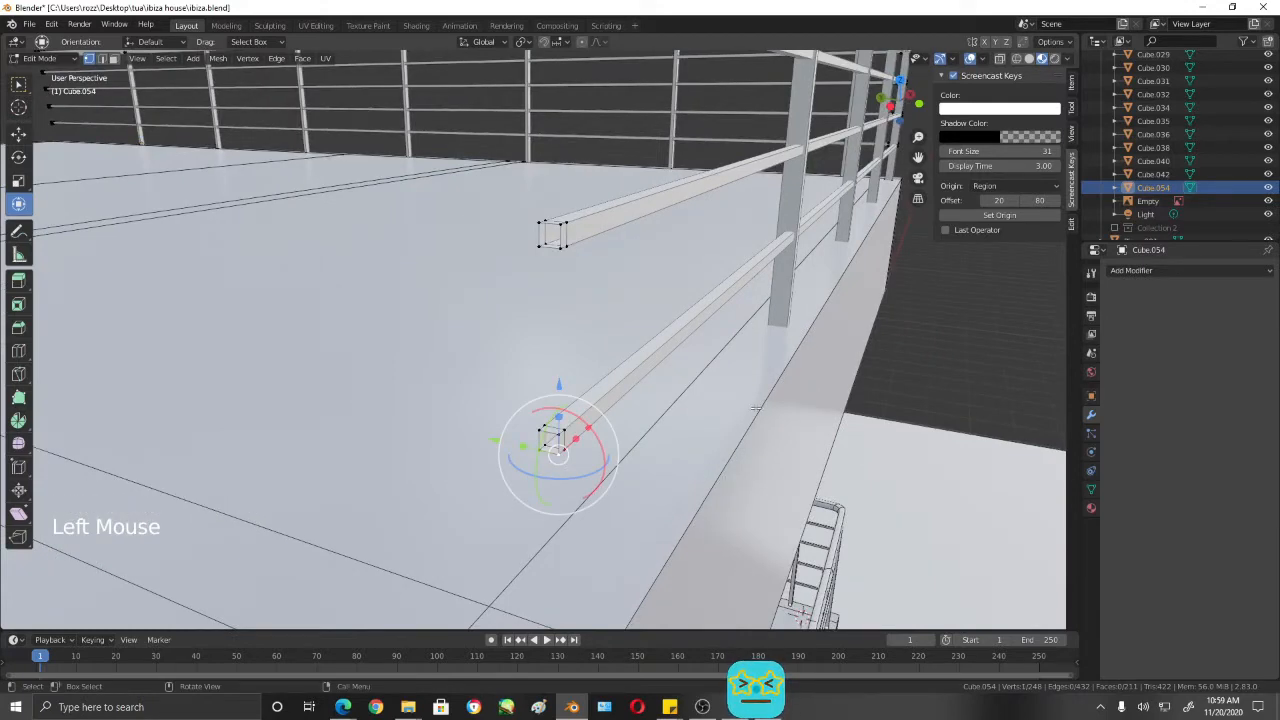
{"action": "middle_click_drag", "start_coordinate": [756, 414], "coordinate": [724, 412]}
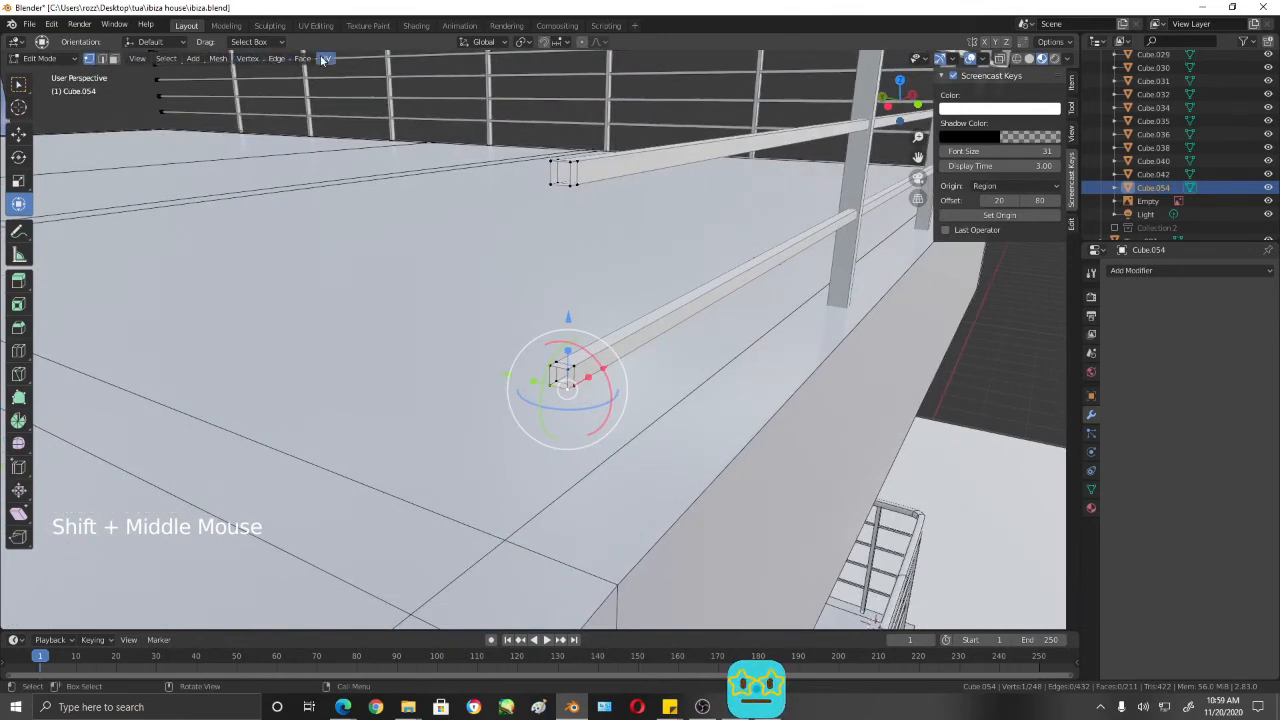
{"action": "key", "text": "Tab"}
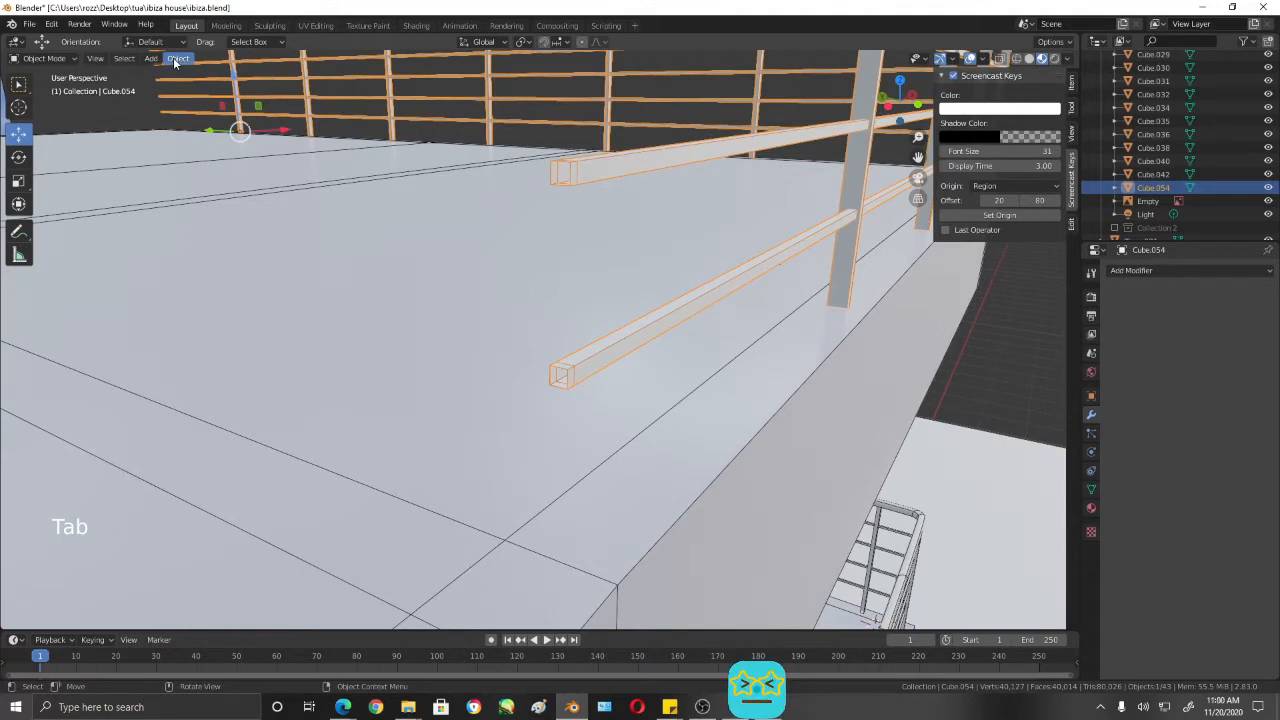
{"action": "key", "text": "Tab"}
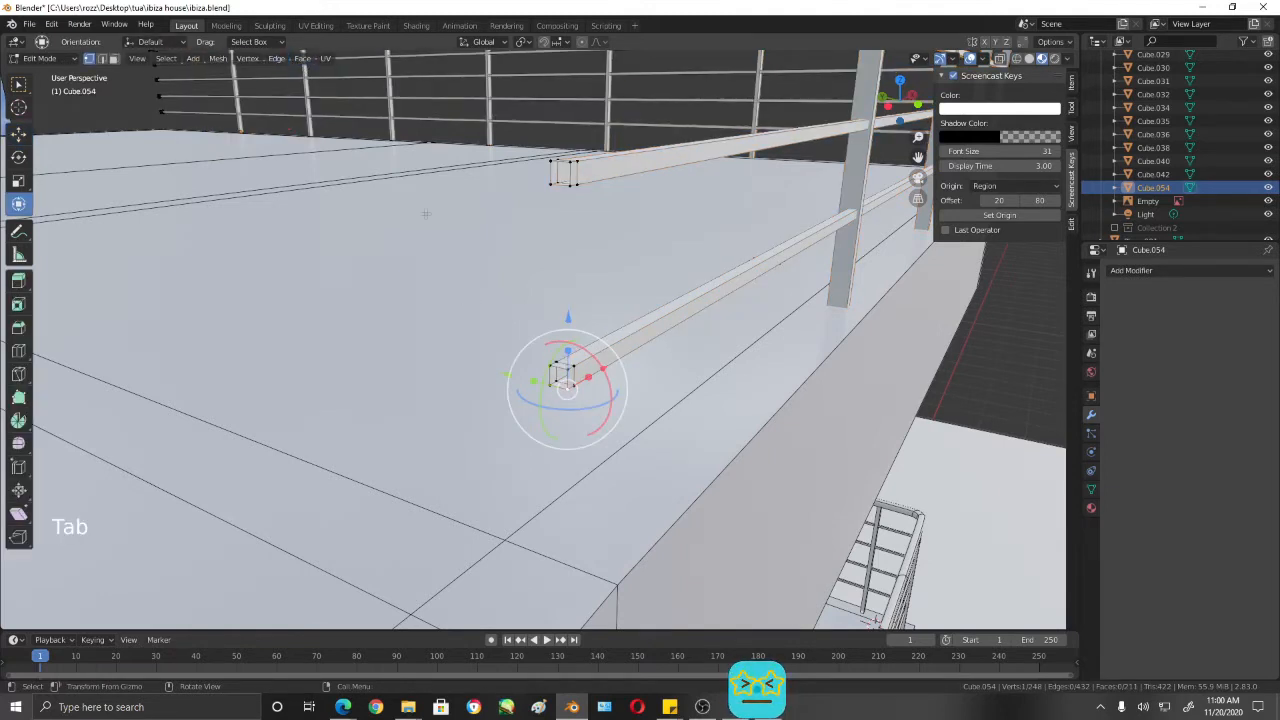
{"action": "key", "text": "shift+s"}
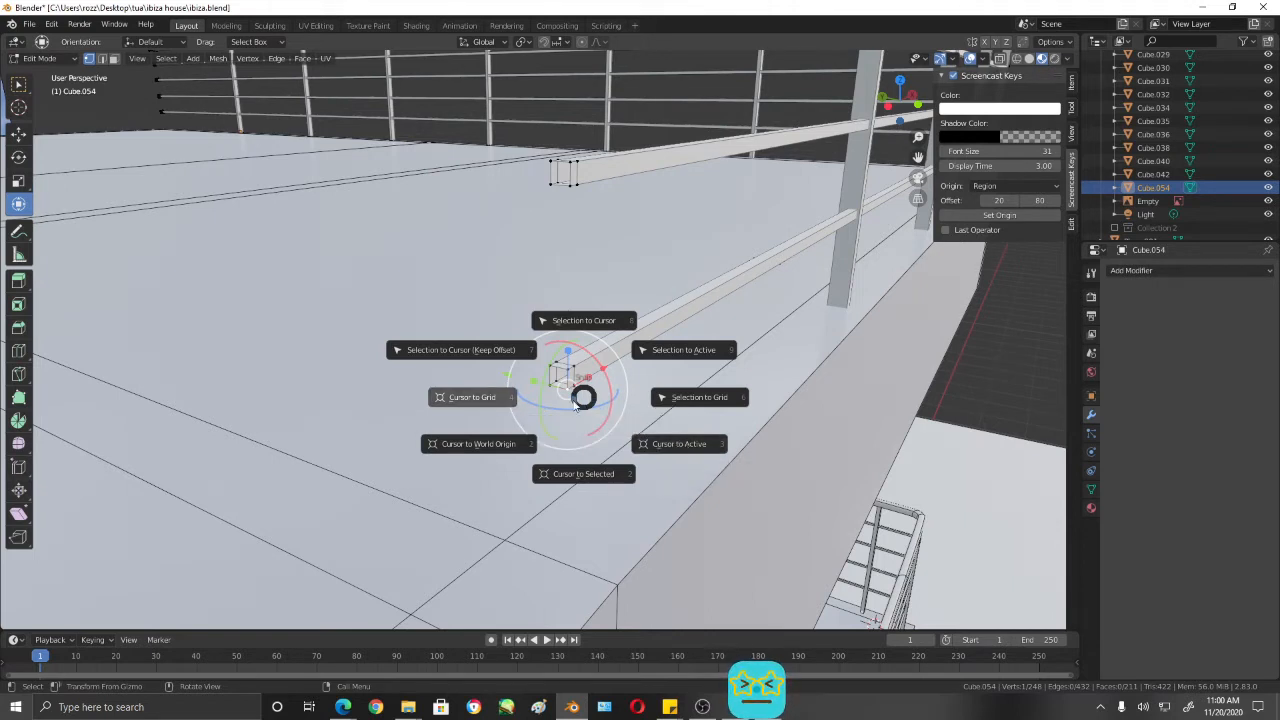
{"action": "left_click", "coordinate": [583, 473]}
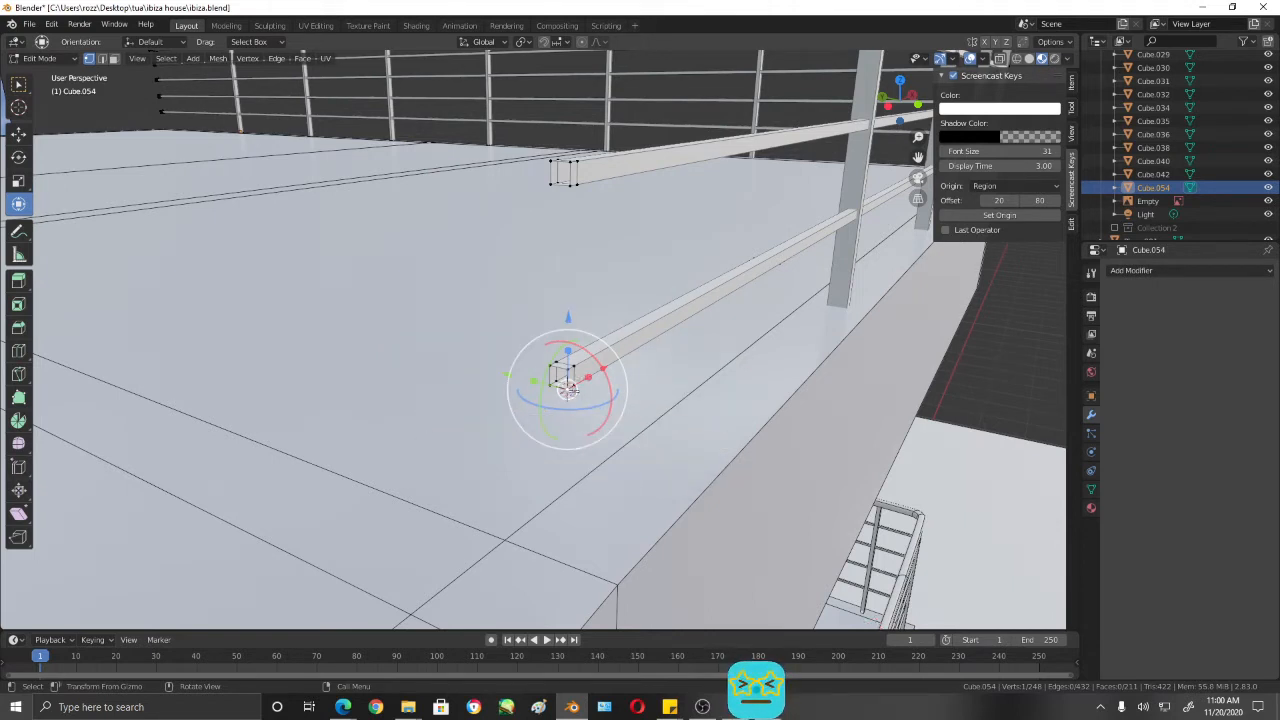
{"action": "key", "text": "Tab"}
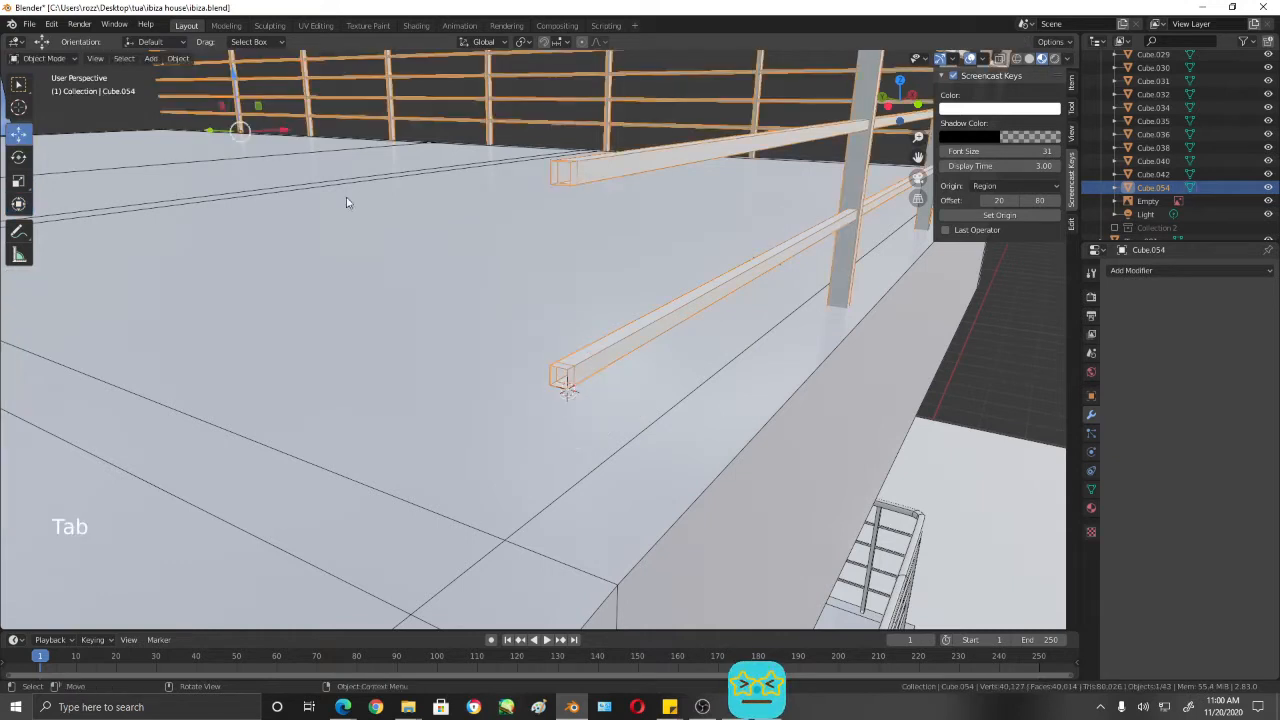
- Set the roof railing's origin to the 3D cursor at the lowest rail's open end
{"action": "left_click", "coordinate": [180, 60]}
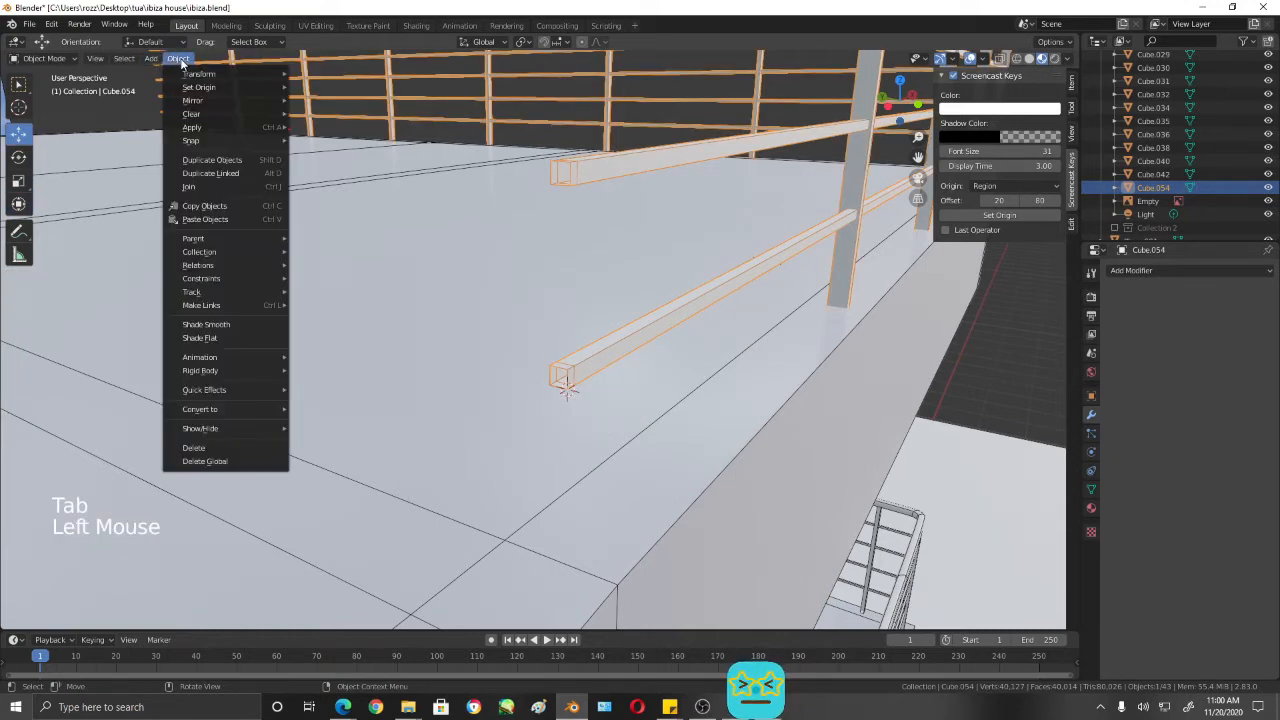
{"action": "mouse_move", "coordinate": [204, 89]}
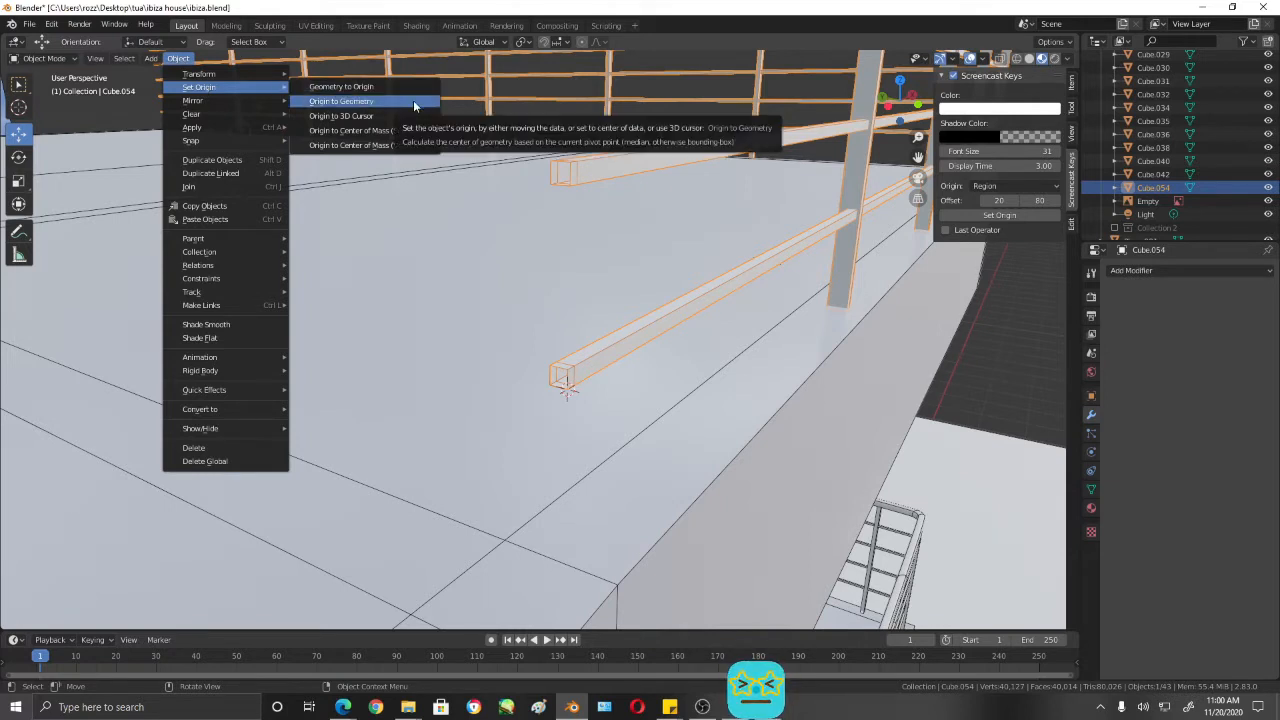
{"action": "left_click", "coordinate": [341, 116]}
{"action": "scroll", "coordinate": [362, 116], "scroll_direction": "down", "scroll_amount": 3}
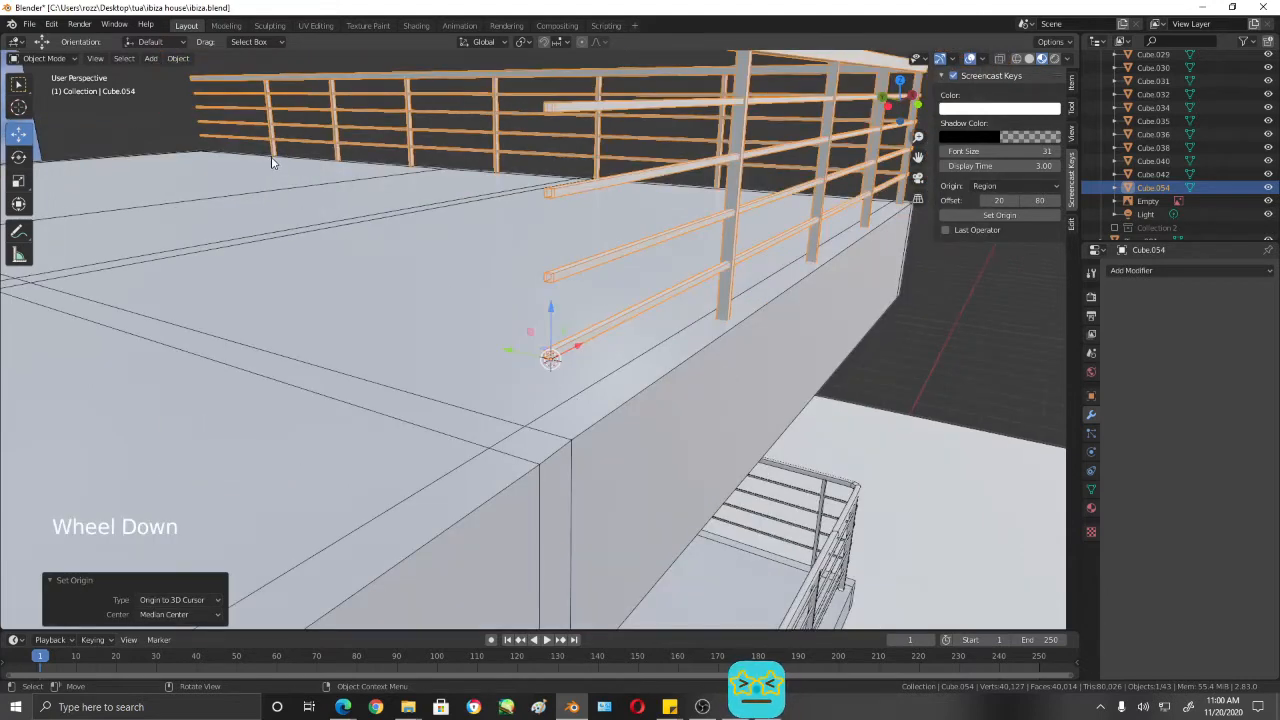
{"action": "scroll", "coordinate": [558, 375], "scroll_direction": "up", "scroll_amount": 1}
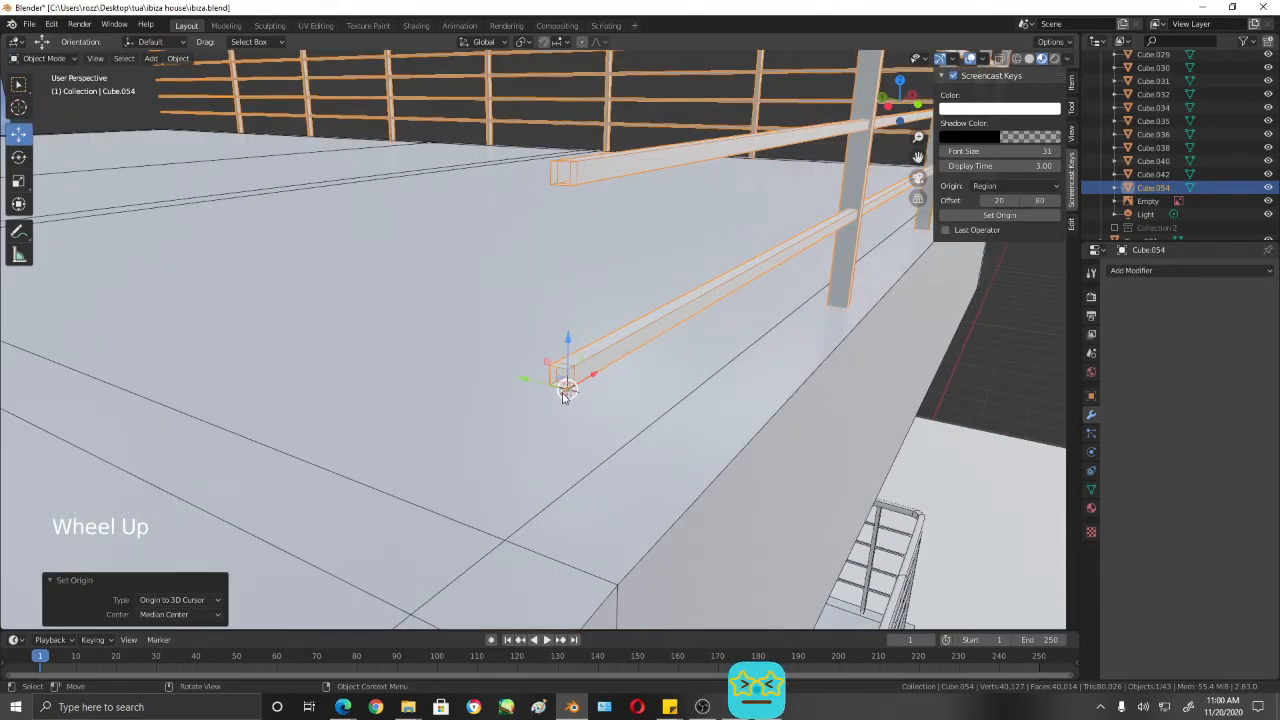
{"action": "scroll", "coordinate": [738, 418], "scroll_direction": "down", "scroll_amount": 2}
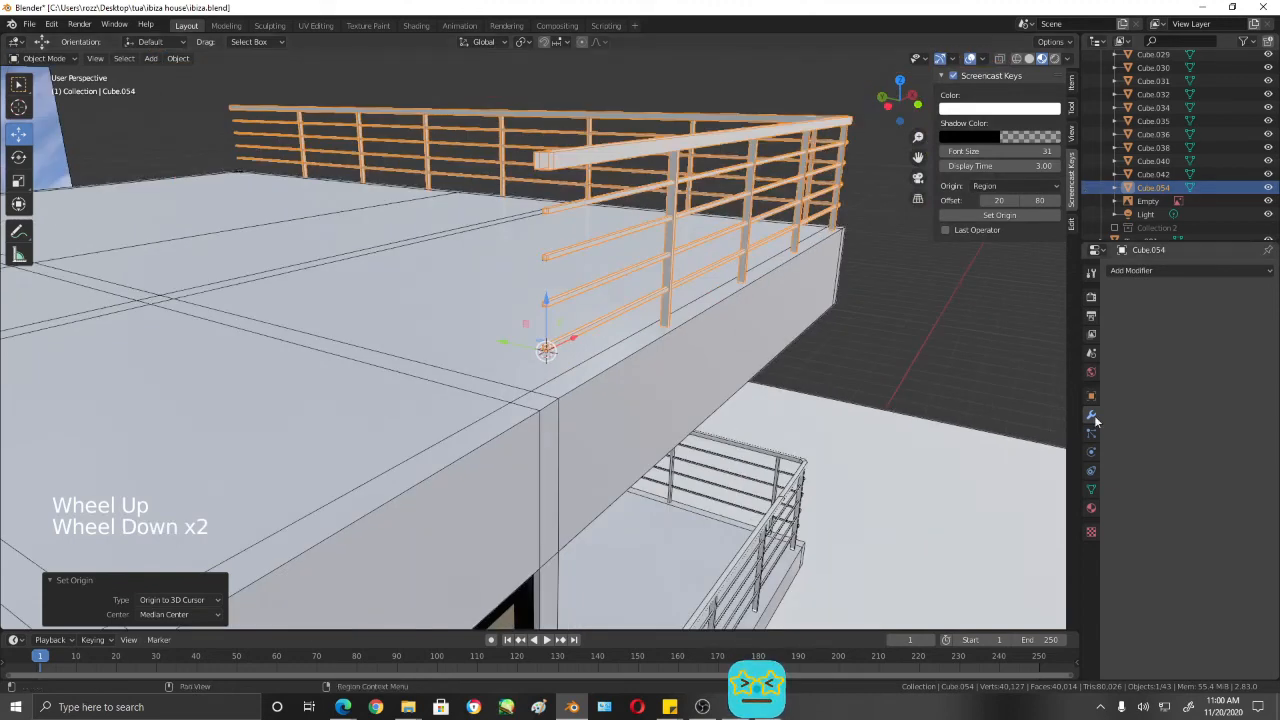
- Add a Mirror modifier to the roof railing and mirror it on the Y axis only
{"action": "left_click", "coordinate": [1165, 272]}
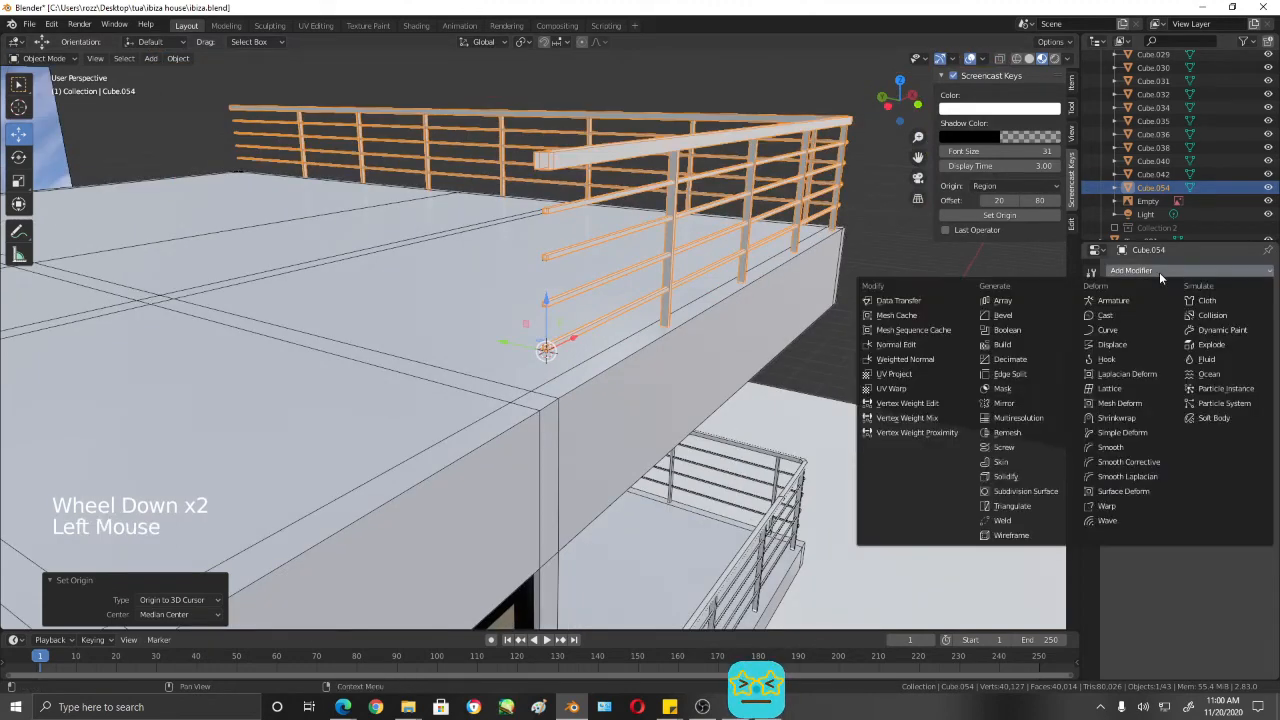
{"action": "left_click", "coordinate": [1040, 403]}
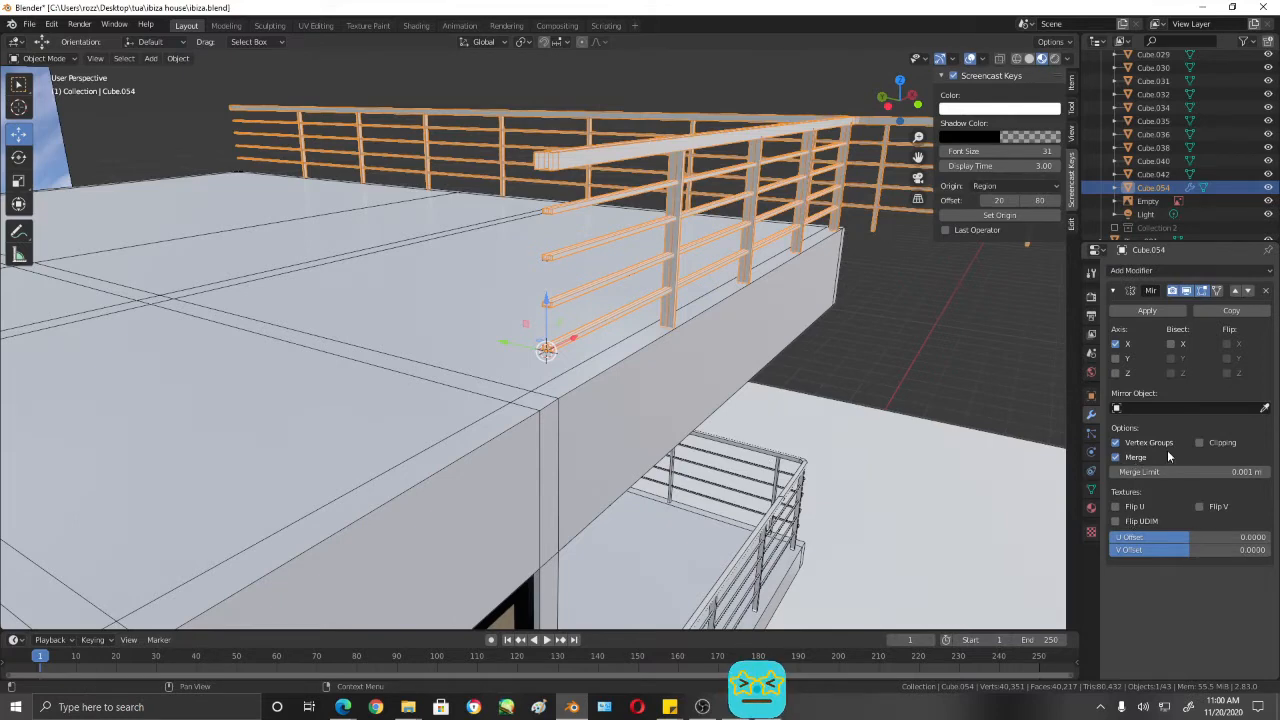
{"action": "left_click", "coordinate": [1116, 344]}
{"action": "left_click", "coordinate": [1116, 373]}
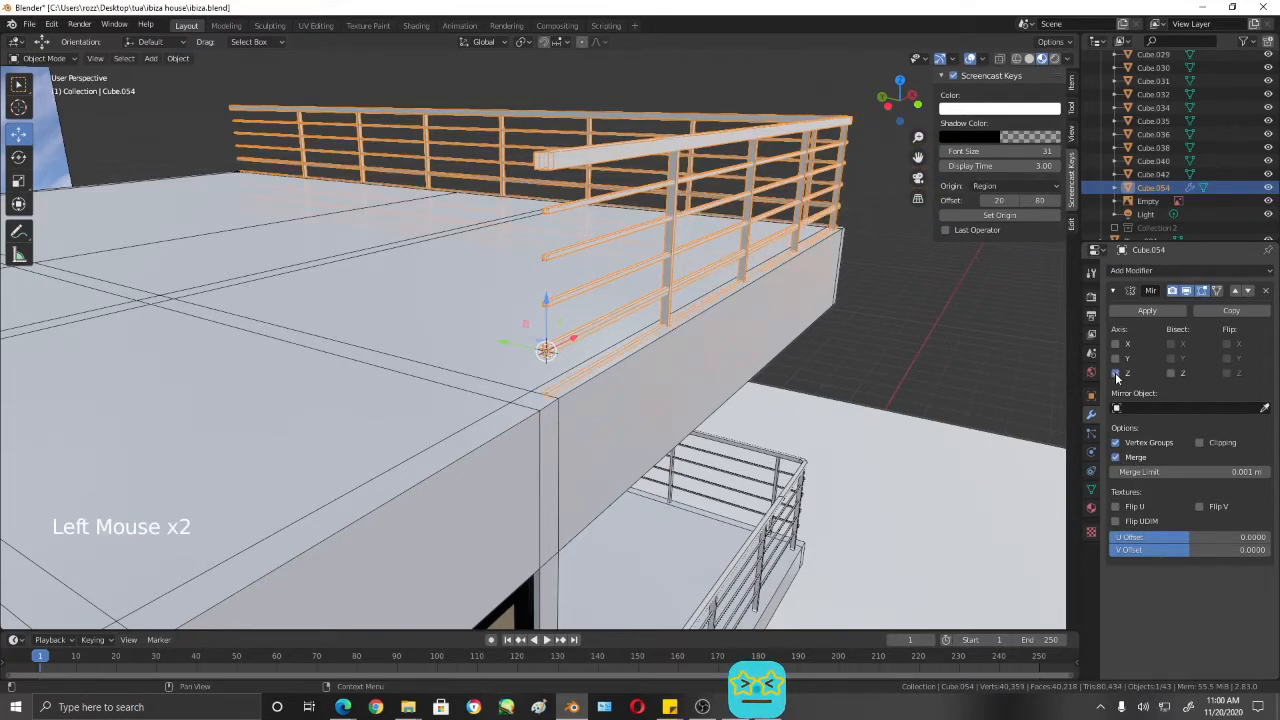
{"action": "left_click", "coordinate": [1116, 373]}
{"action": "left_click", "coordinate": [1116, 358]}
- In Edit Mode, select the extra edge loops beside the mirror seam on the four horizontal rails and dissolve those edges
{"action": "scroll", "coordinate": [722, 330], "scroll_direction": "down", "scroll_amount": 2}
{"action": "middle_click_drag", "start_coordinate": [722, 330], "coordinate": [583, 306]}
{"action": "scroll", "coordinate": [654, 320], "scroll_direction": "up", "scroll_amount": 2}
{"action": "scroll", "coordinate": [609, 309], "scroll_direction": "up", "scroll_amount": 2}
{"action": "key", "text": "Tab"}
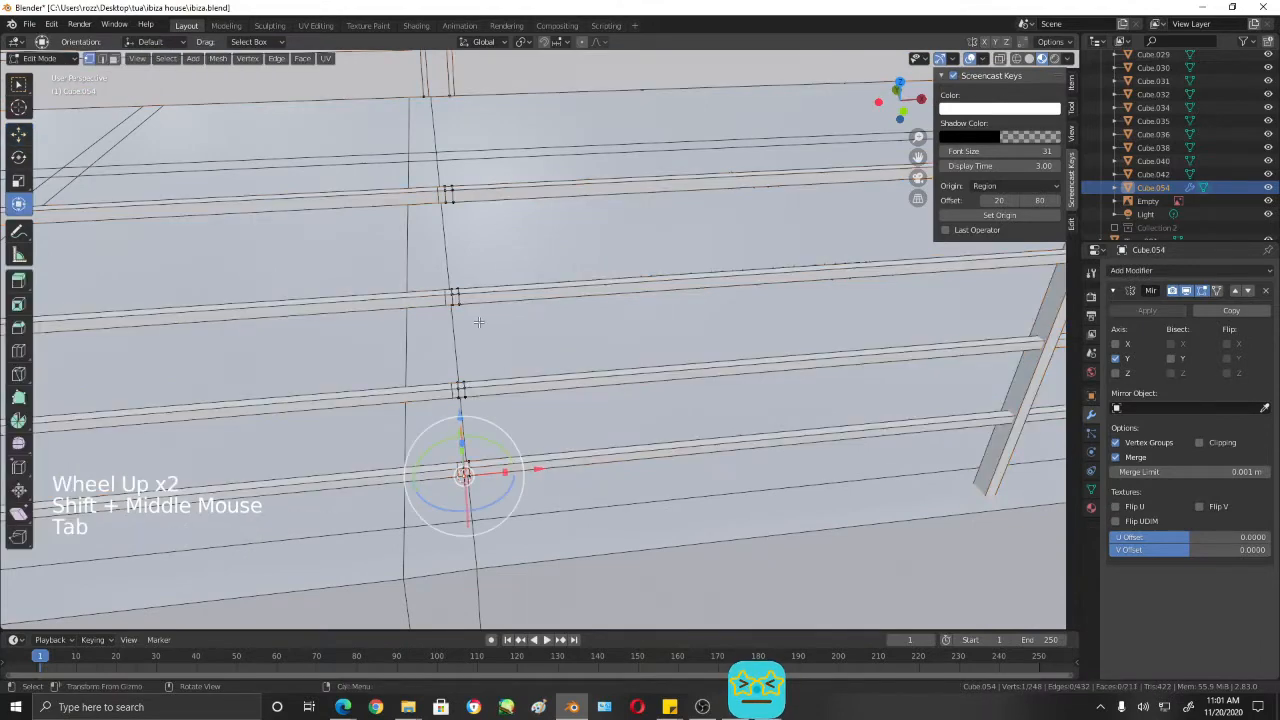
{"action": "scroll", "coordinate": [478, 322], "scroll_direction": "up", "scroll_amount": 1}
{"action": "middle_click_drag", "start_coordinate": [471, 314], "coordinate": [438, 270], "text": "shift"}
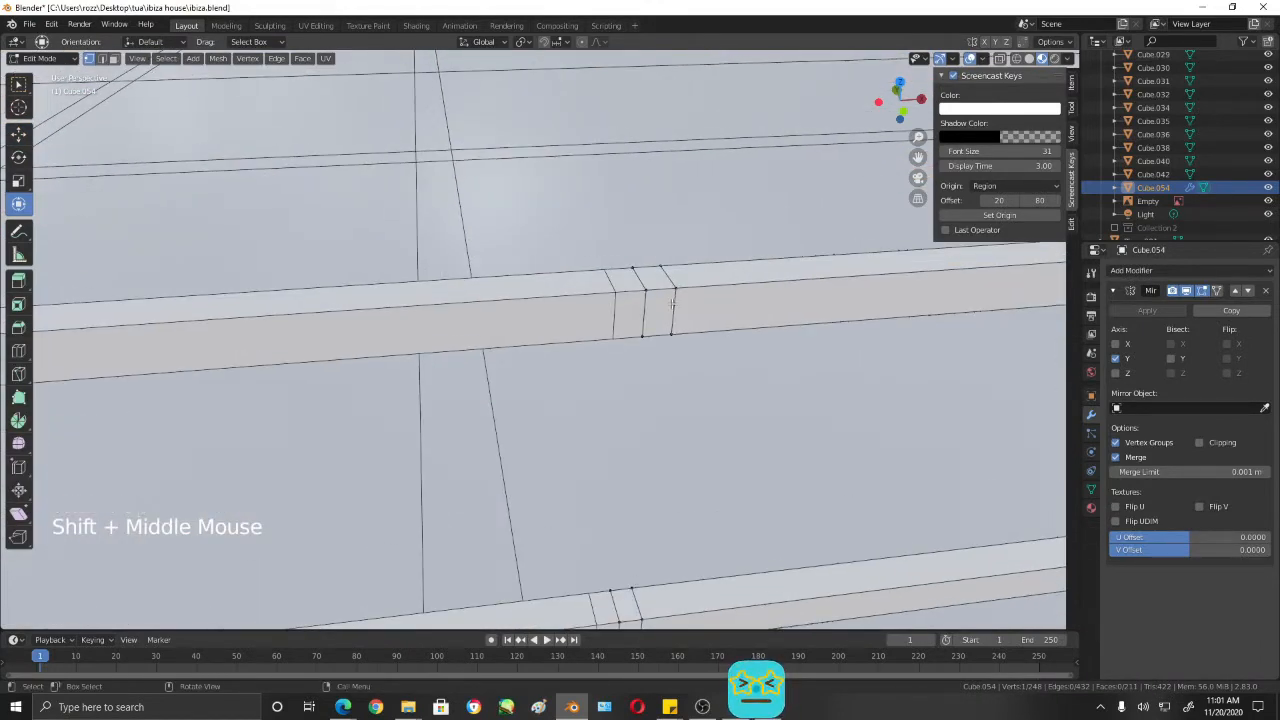
{"action": "key", "text": "2"}
{"action": "left_click", "coordinate": [673, 286]}
{"action": "triple_click", "coordinate": [673, 283], "text": "alt+shift"}
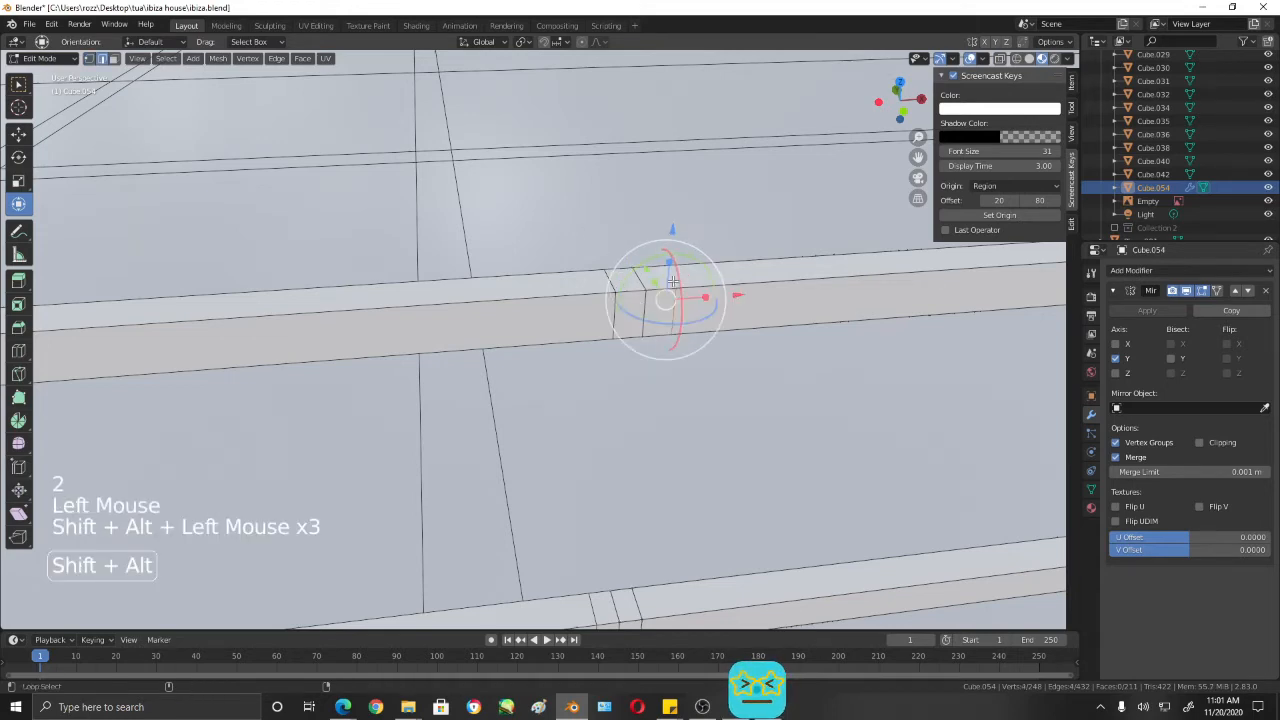
{"action": "left_click", "coordinate": [673, 283], "text": "alt+shift"}
{"action": "left_click", "coordinate": [673, 283], "text": "alt+shift"}
{"action": "scroll", "coordinate": [670, 290], "scroll_direction": "down", "scroll_amount": 3}
{"action": "middle_click_drag", "start_coordinate": [670, 290], "coordinate": [591, 297], "text": "shift"}
{"action": "scroll", "coordinate": [527, 276], "scroll_direction": "up", "scroll_amount": 3}
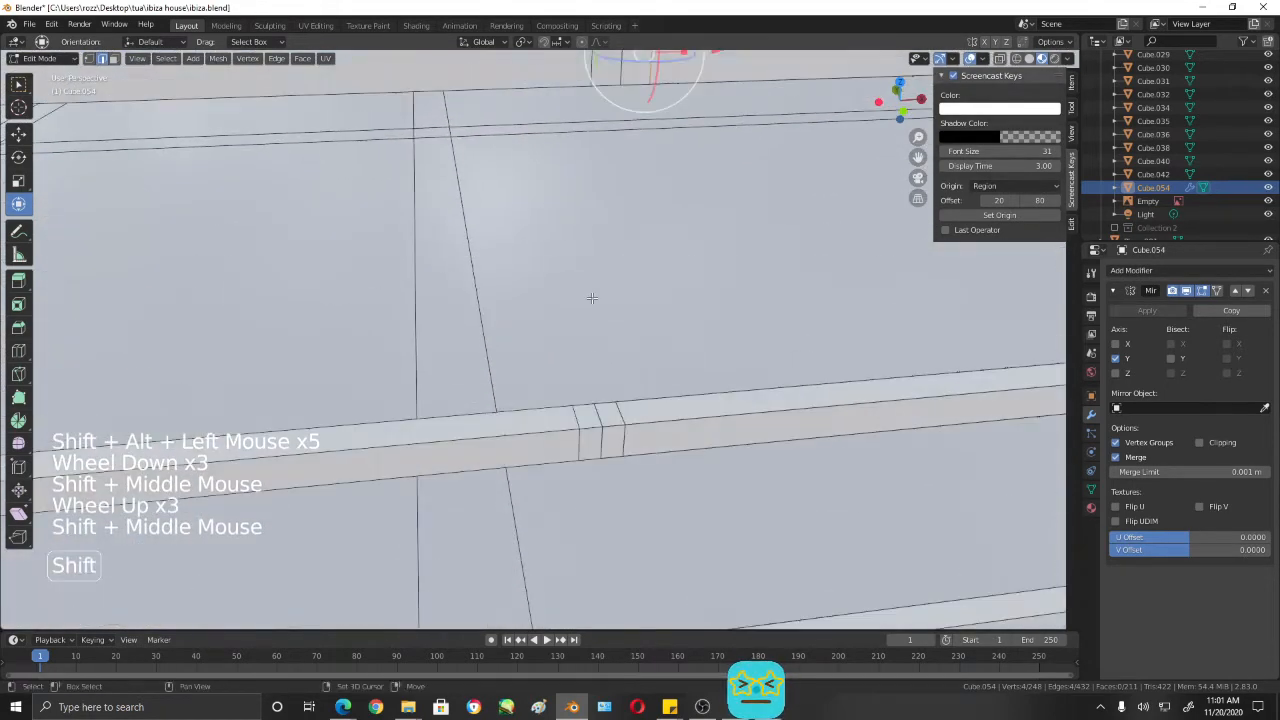
{"action": "left_click", "coordinate": [631, 342], "text": "alt+shift"}
{"action": "mouse_move", "coordinate": [631, 342]}
{"action": "middle_mouse_down"}
{"action": "mouse_move", "coordinate": [668, 434]}
{"action": "mouse_move", "coordinate": [636, 334]}
{"action": "middle_mouse_up"}
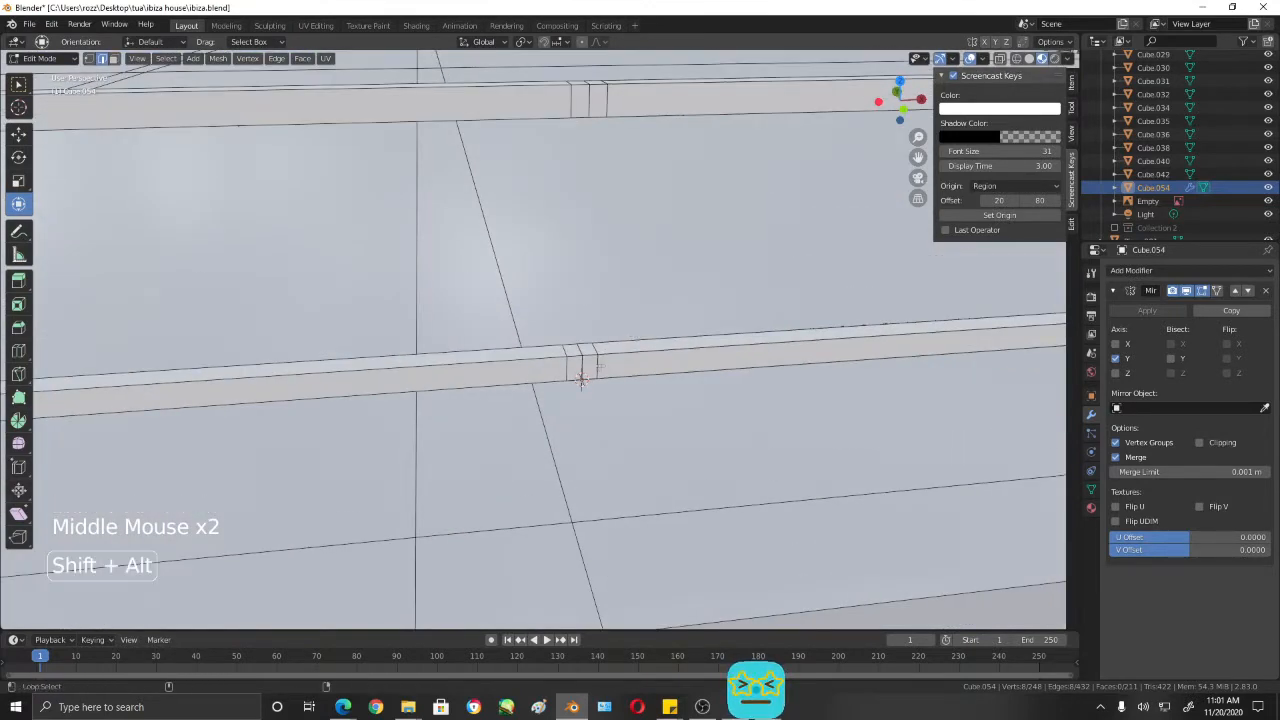
{"action": "left_click", "coordinate": [588, 123], "text": "alt+shift"}
{"action": "left_click", "coordinate": [606, 93], "text": "alt+shift"}
{"action": "key", "text": "x"}
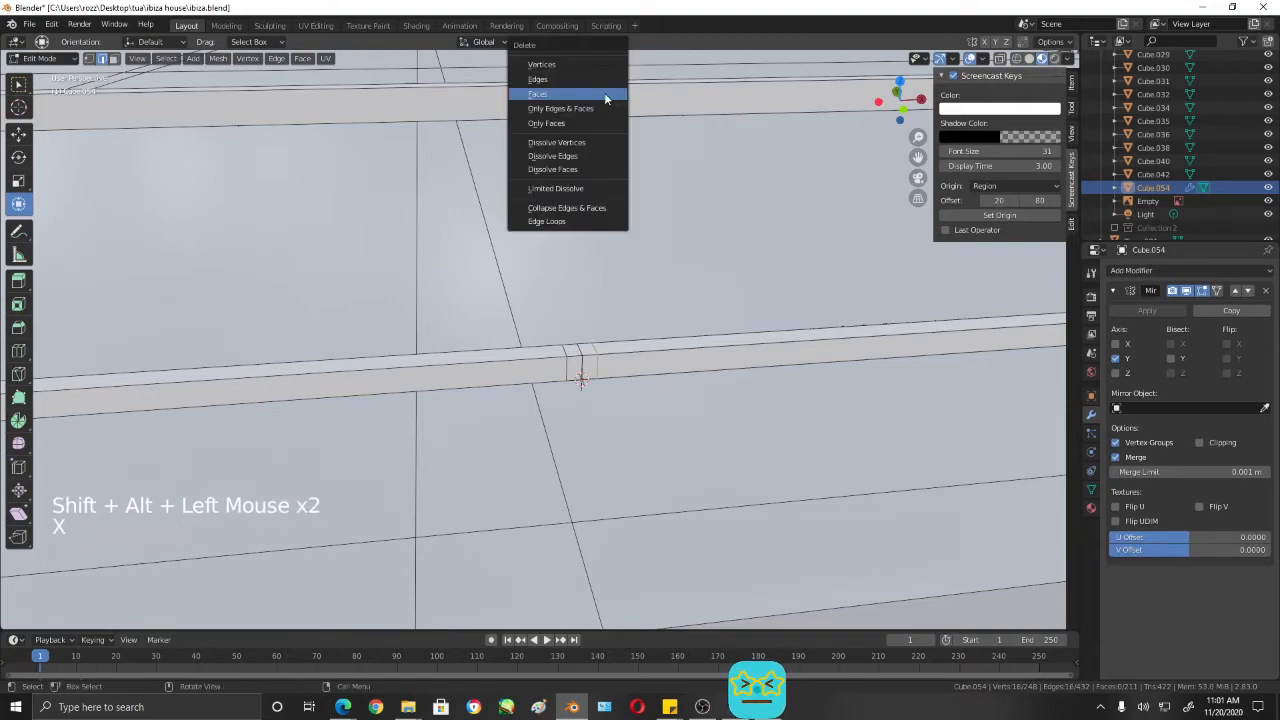
{"action": "left_click", "coordinate": [594, 156]}
- Select the extra edge loop near the handrail's open end and dissolve its edges
{"action": "scroll", "coordinate": [594, 160], "scroll_direction": "down", "scroll_amount": 4}
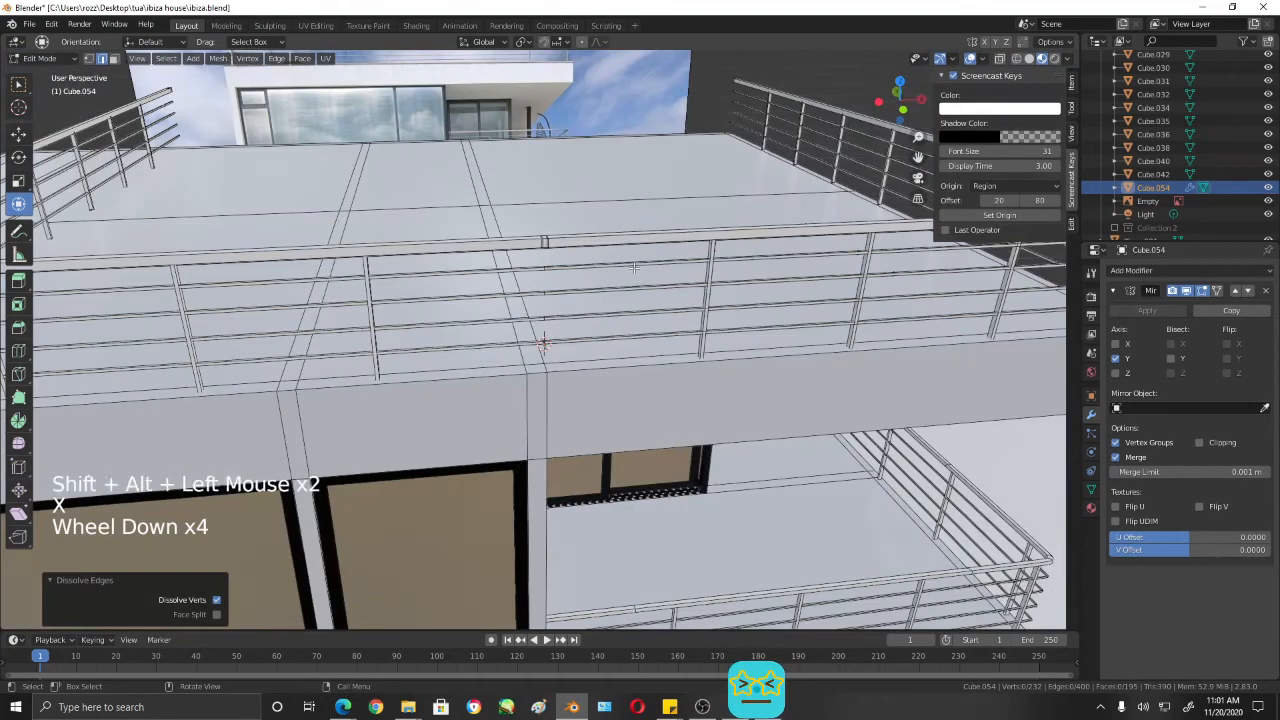
{"action": "scroll", "coordinate": [593, 280], "scroll_direction": "up", "scroll_amount": 2}
{"action": "middle_click_drag", "start_coordinate": [593, 280], "coordinate": [518, 272], "text": "shift"}
{"action": "scroll", "coordinate": [518, 272], "scroll_direction": "up", "scroll_amount": 2}
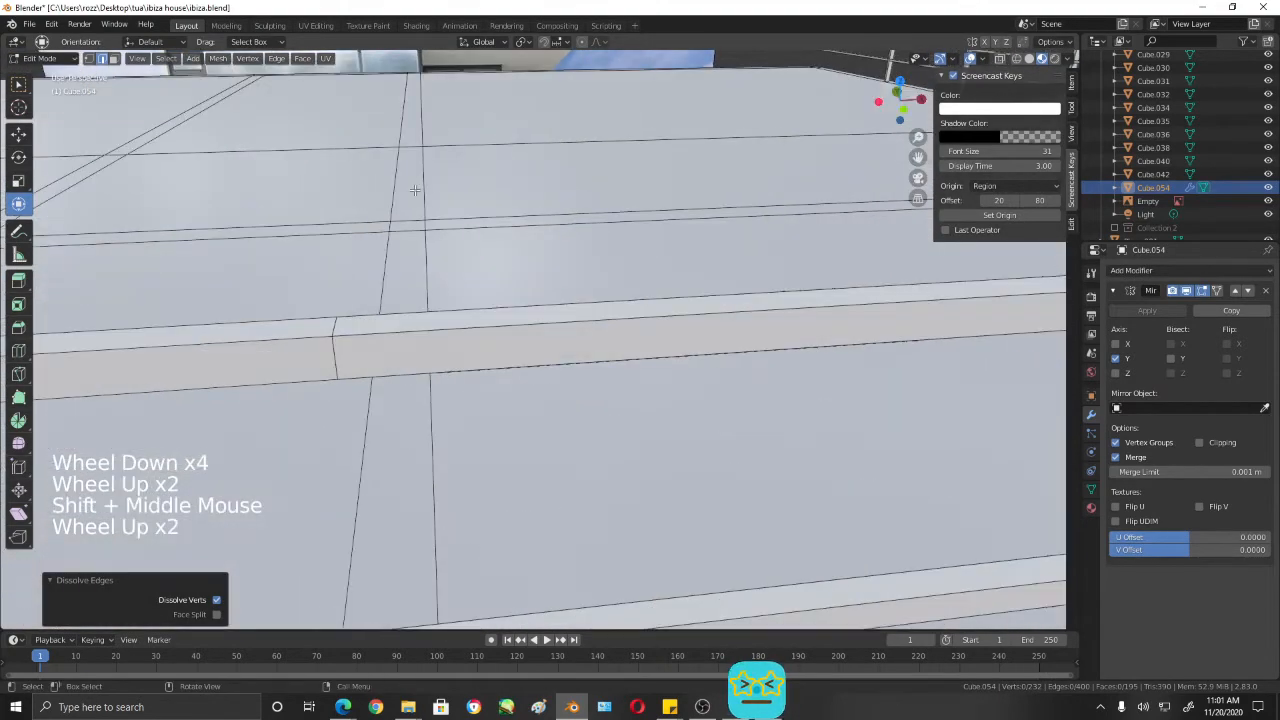
{"action": "scroll", "coordinate": [454, 196], "scroll_direction": "down", "scroll_amount": 1}
{"action": "left_click", "coordinate": [470, 214]}
{"action": "left_click", "coordinate": [471, 215], "text": "alt+shift"}
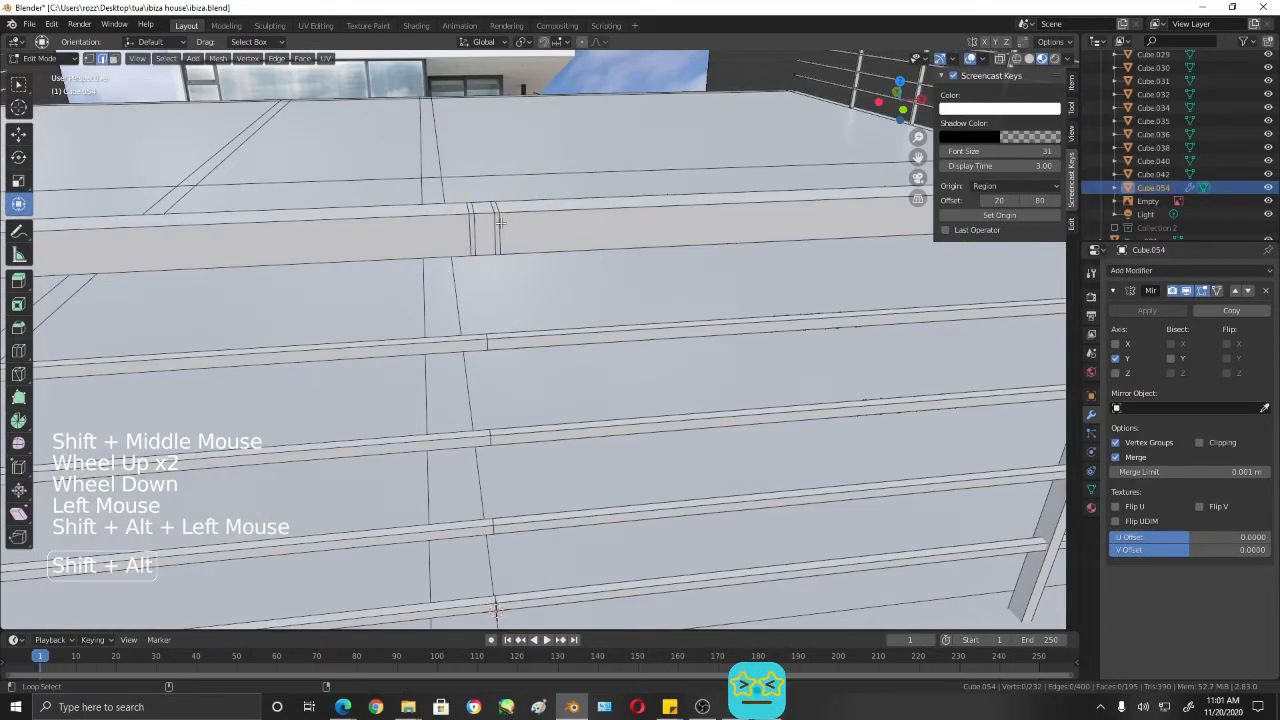
{"action": "left_click", "coordinate": [472, 216], "text": "alt+shift"}
{"action": "key", "text": "x"}
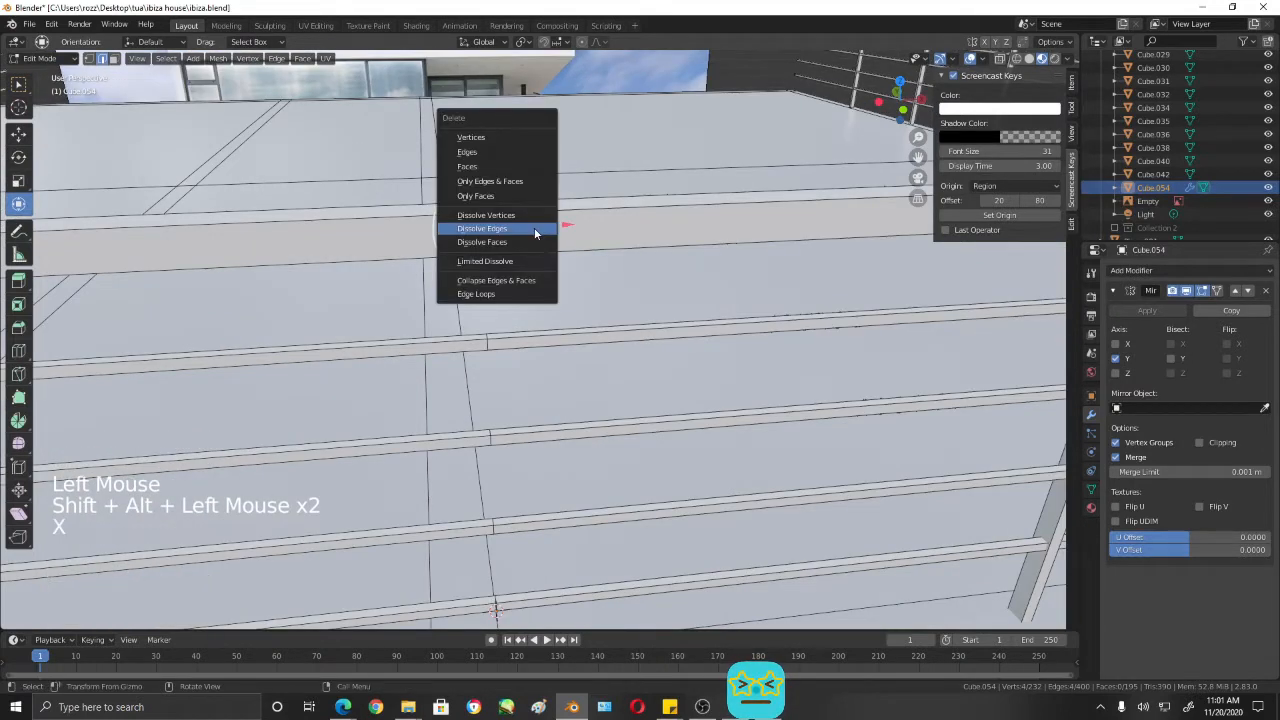
{"action": "left_click", "coordinate": [482, 228]}
- Select the handrail's open-end edge loop at the mirror seam and move it about 0.045 m along X
{"action": "left_click", "coordinate": [497, 233]}
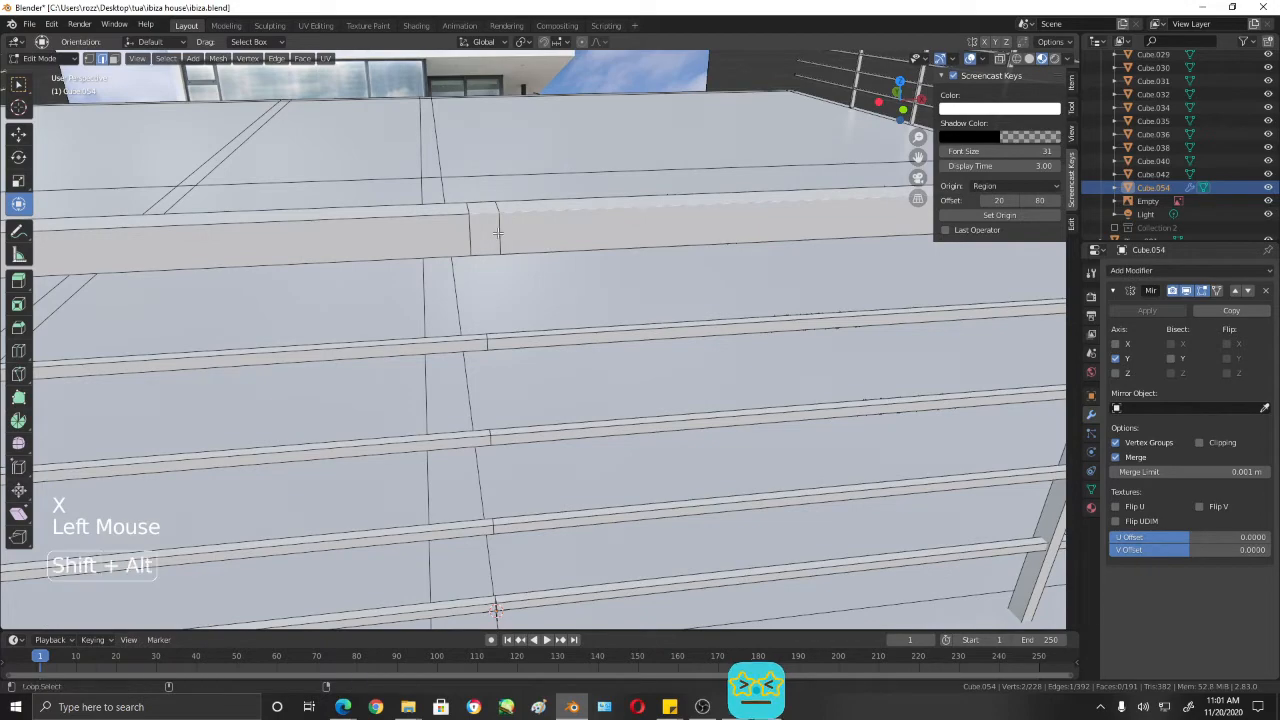
{"action": "left_click", "coordinate": [468, 229]}
{"action": "left_click", "coordinate": [469, 229], "text": "alt+shift"}
{"action": "left_click", "coordinate": [469, 229], "text": "alt+shift"}
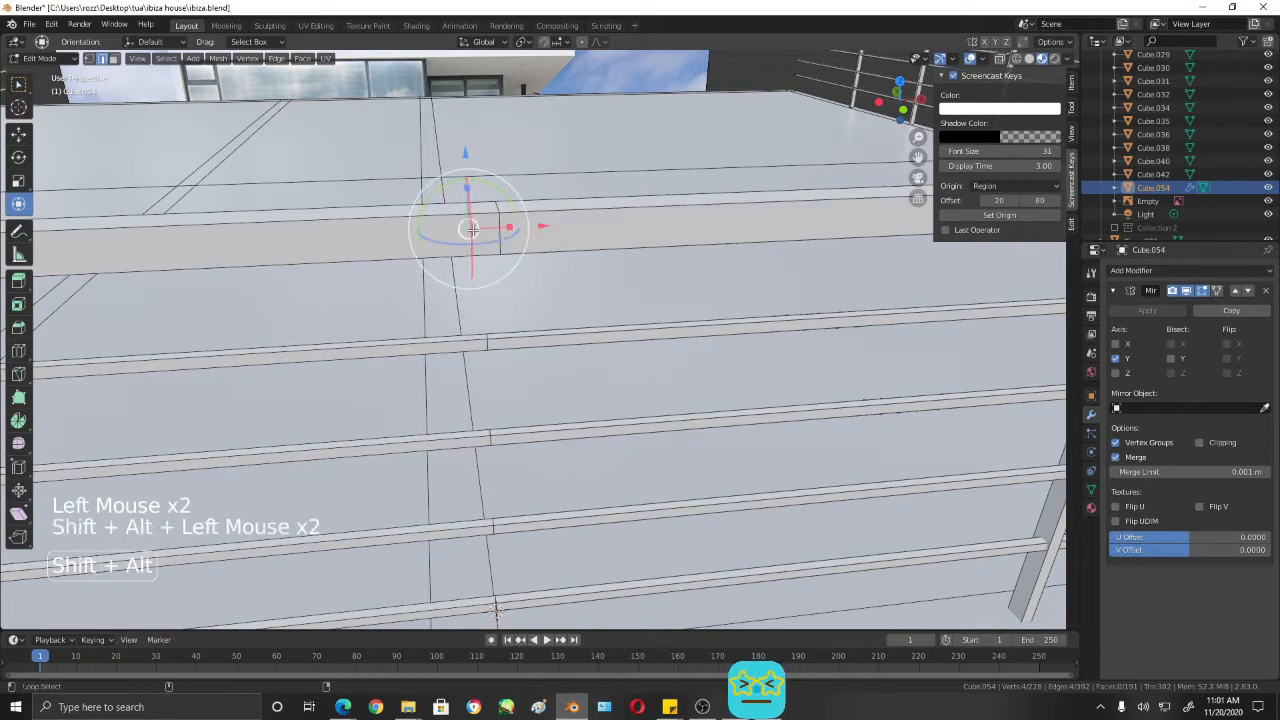
{"action": "scroll", "coordinate": [549, 288], "scroll_direction": "down", "scroll_amount": 3}
{"action": "scroll", "coordinate": [590, 318], "scroll_direction": "up", "scroll_amount": 2}
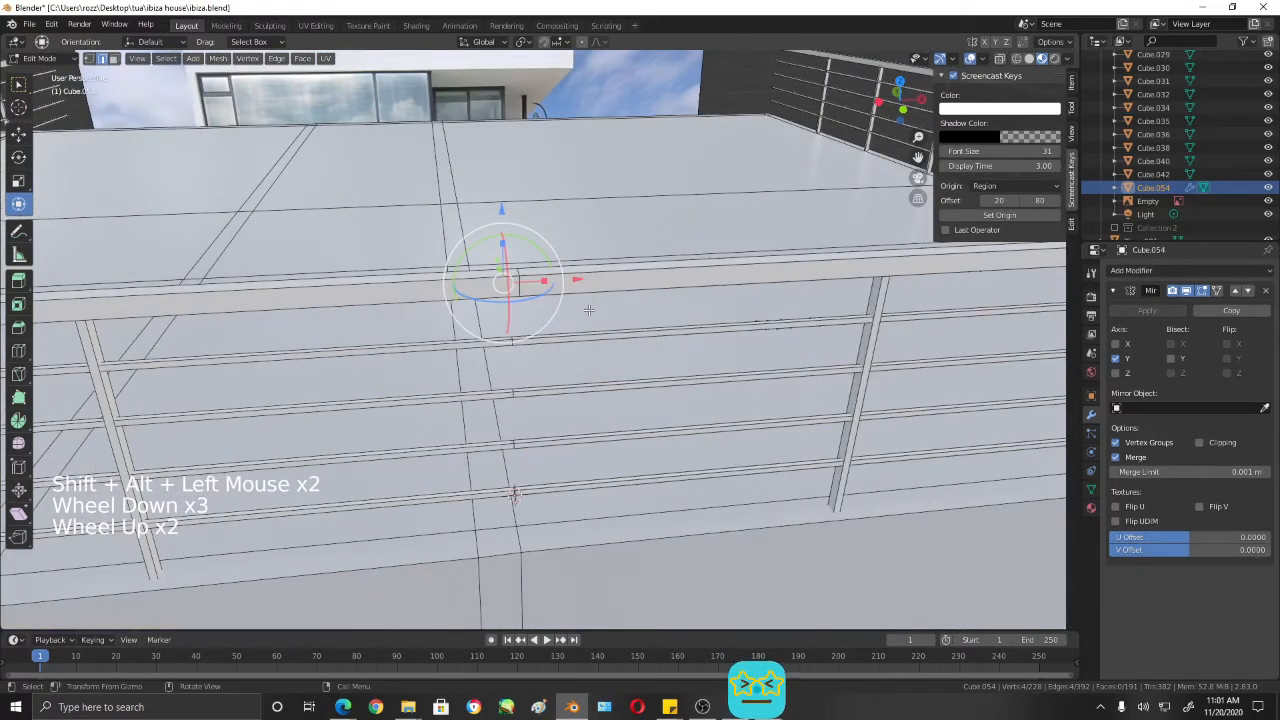
{"action": "middle_click_drag", "start_coordinate": [520, 298], "coordinate": [497, 192]}
{"action": "scroll", "coordinate": [496, 198], "scroll_direction": "up", "scroll_amount": 1}
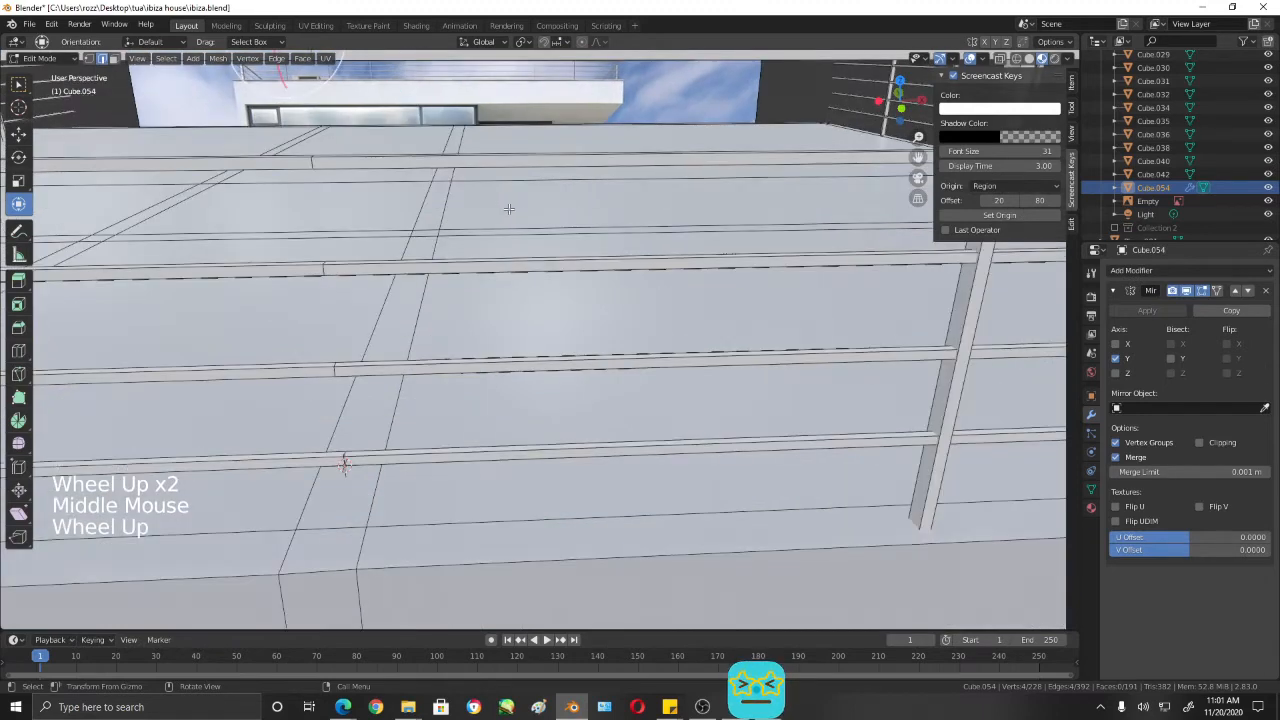
{"action": "scroll", "coordinate": [509, 209], "scroll_direction": "down", "scroll_amount": 2}
{"action": "left_click_drag", "start_coordinate": [530, 238], "coordinate": [539, 239]}
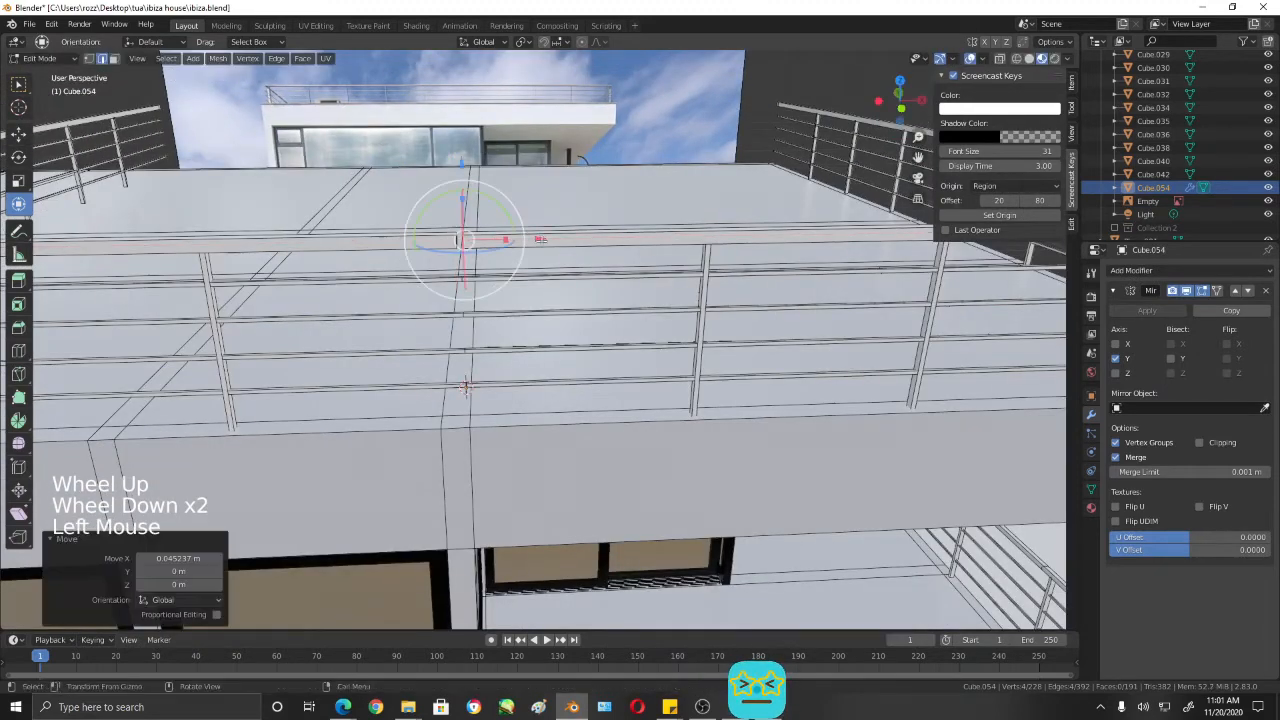
- Enable Clipping in the Mirror modifier and move the handrail's end loop about -0.19 m along X to close the seam
{"action": "left_click", "coordinate": [1200, 443]}
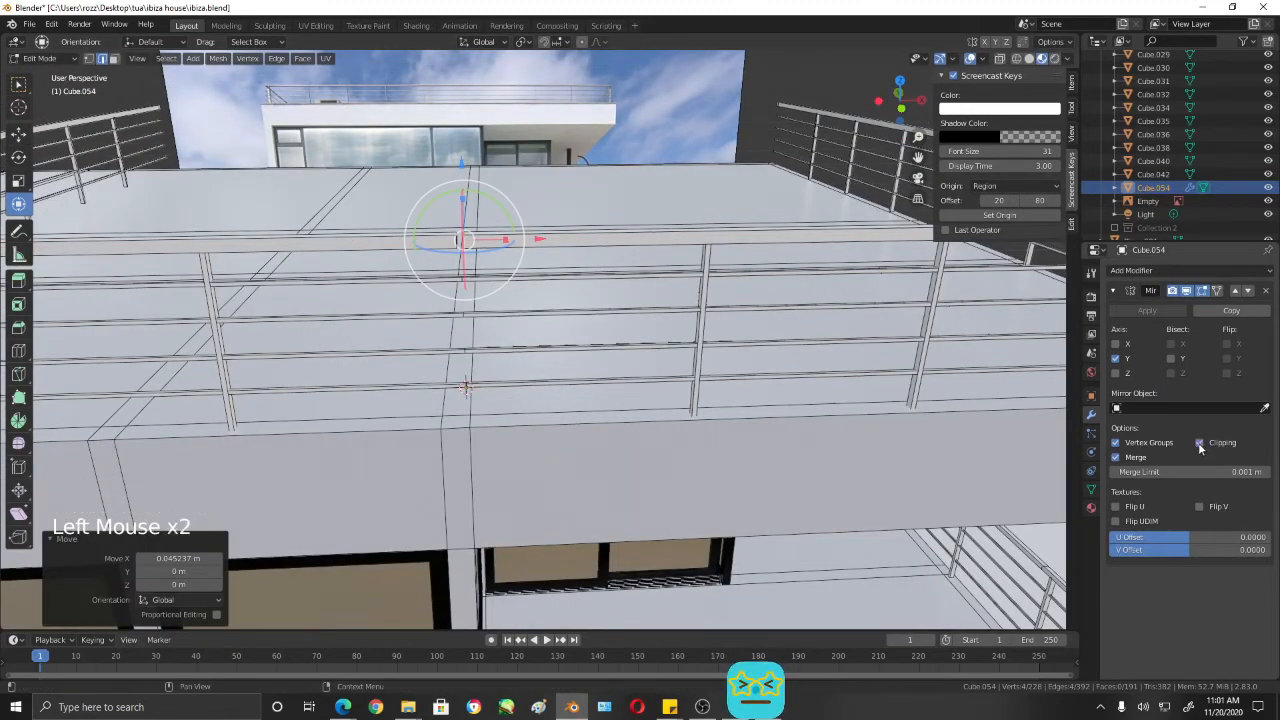
{"action": "scroll", "coordinate": [545, 245], "scroll_direction": "up", "scroll_amount": 2}
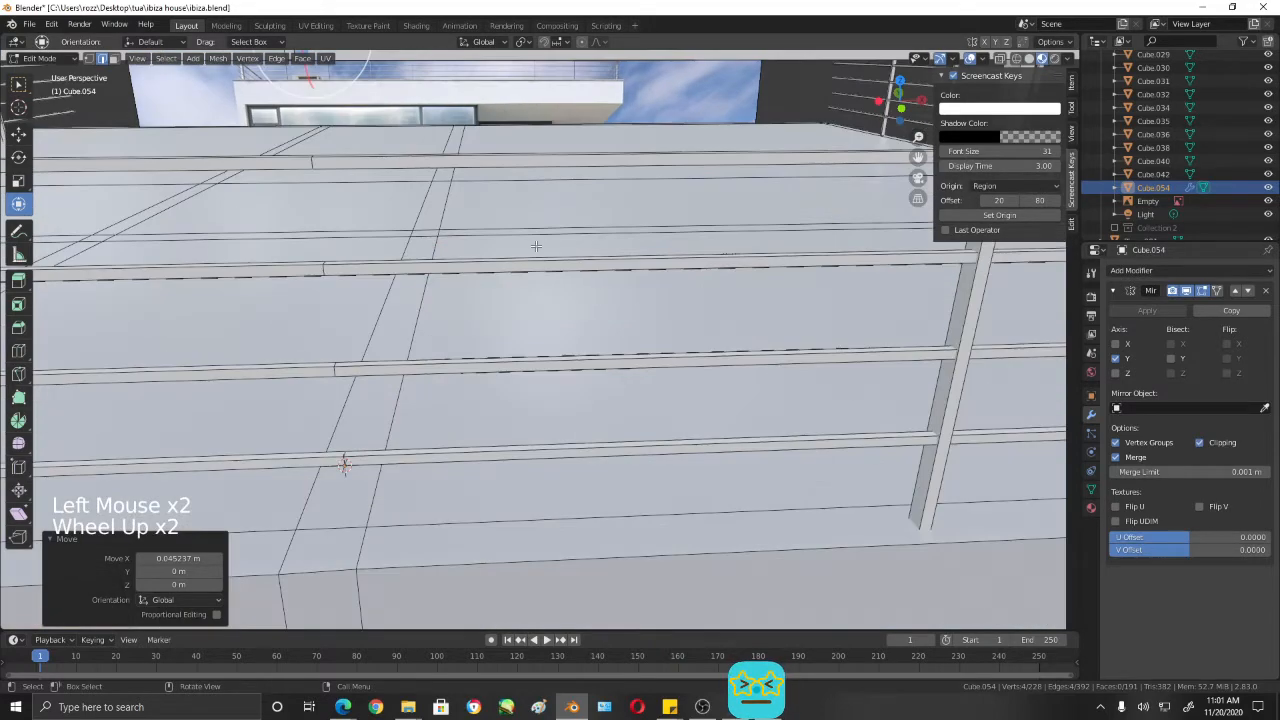
{"action": "middle_click_drag", "start_coordinate": [537, 246], "coordinate": [592, 285], "text": "shift"}
{"action": "left_click", "coordinate": [569, 171]}
{"action": "left_click_drag", "start_coordinate": [569, 171], "coordinate": [552, 174]}
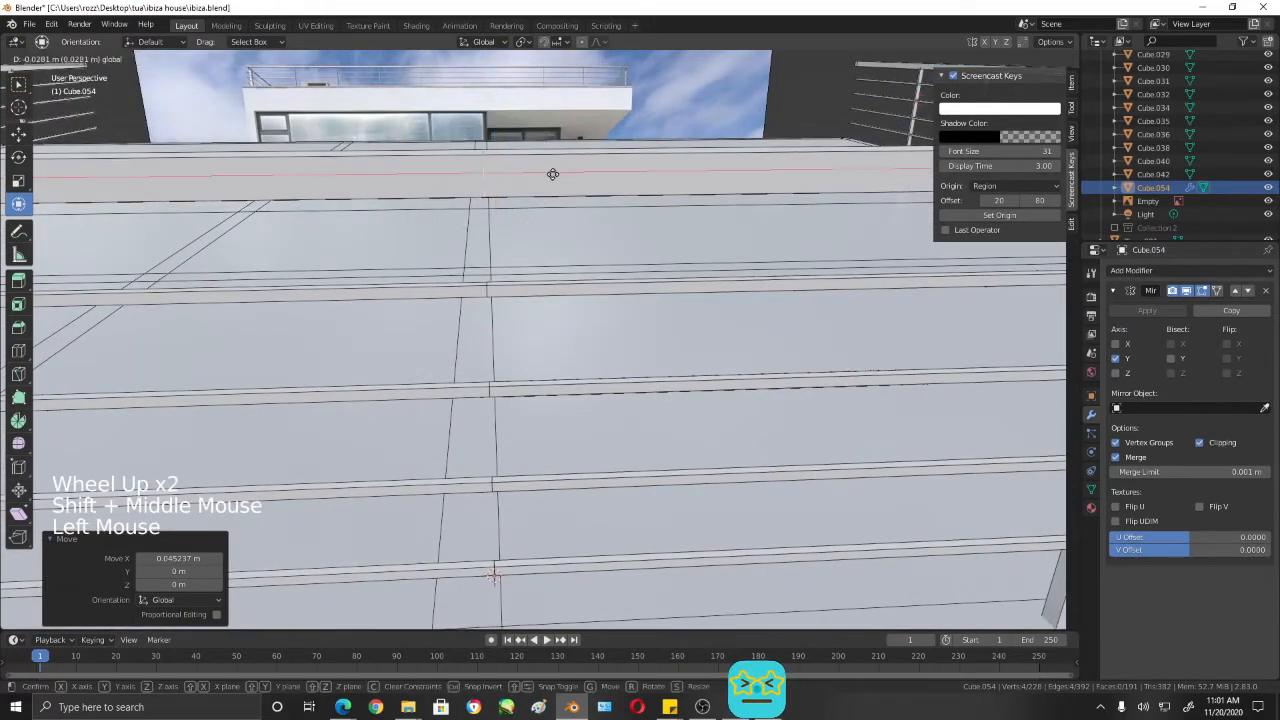
{"action": "left_click", "coordinate": [464, 174]}
- Return to Object Mode and add a Subdivision Surface modifier to the mirrored roof railing
{"action": "scroll", "coordinate": [514, 249], "scroll_direction": "down", "scroll_amount": 1}
{"action": "middle_click_drag", "start_coordinate": [514, 249], "coordinate": [510, 157], "text": "shift"}
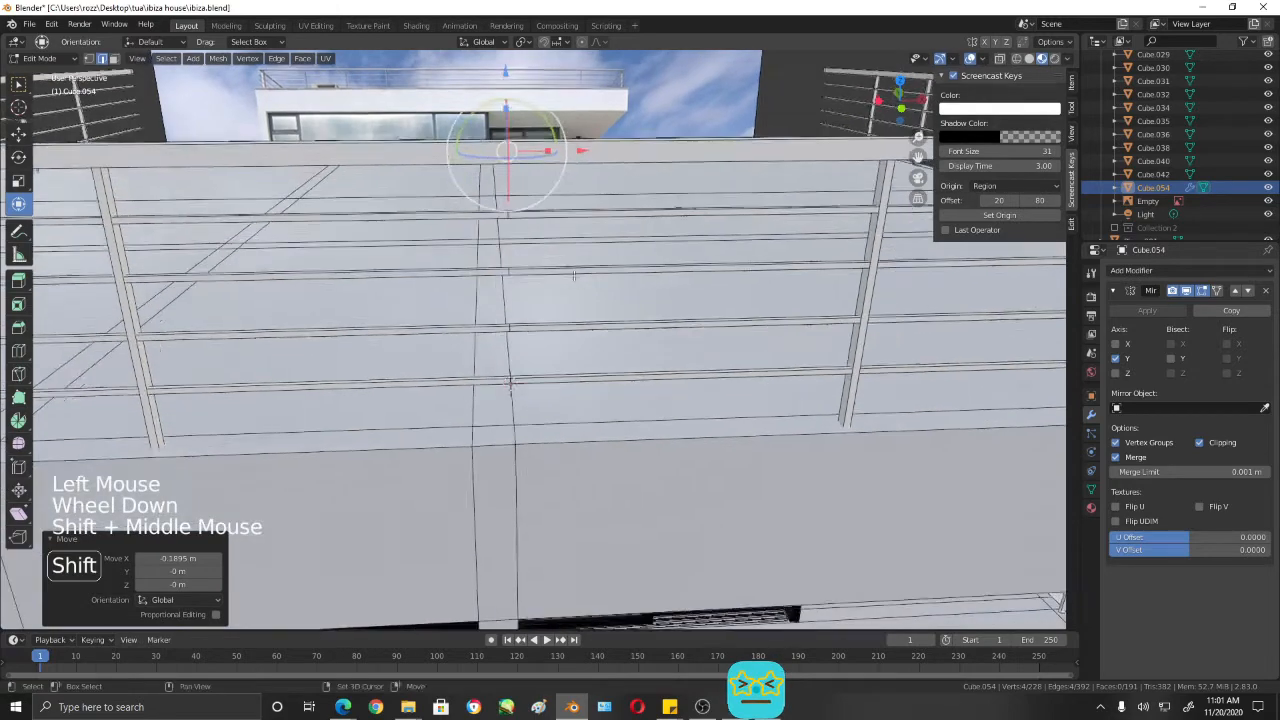
{"action": "scroll", "coordinate": [491, 286], "scroll_direction": "up", "scroll_amount": 1}
{"action": "scroll", "coordinate": [482, 214], "scroll_direction": "down", "scroll_amount": 1}
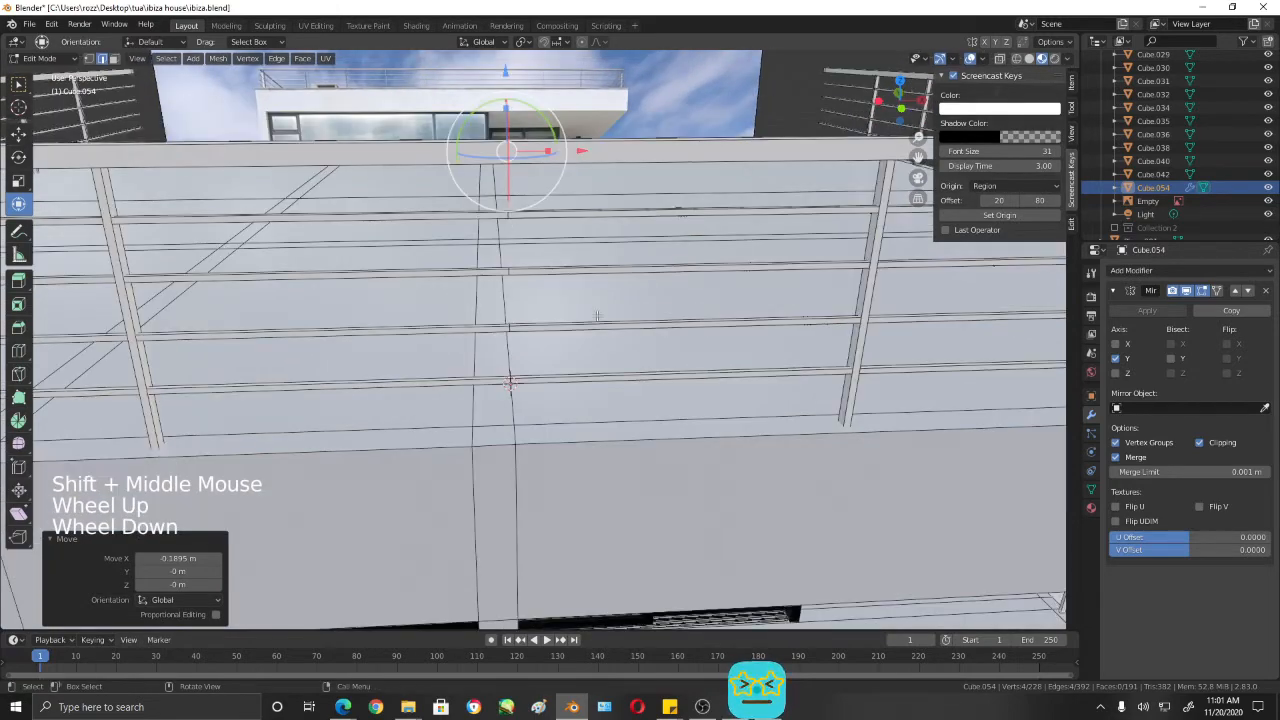
{"action": "key", "text": "Tab"}
{"action": "scroll", "coordinate": [629, 320], "scroll_direction": "down", "scroll_amount": 3}
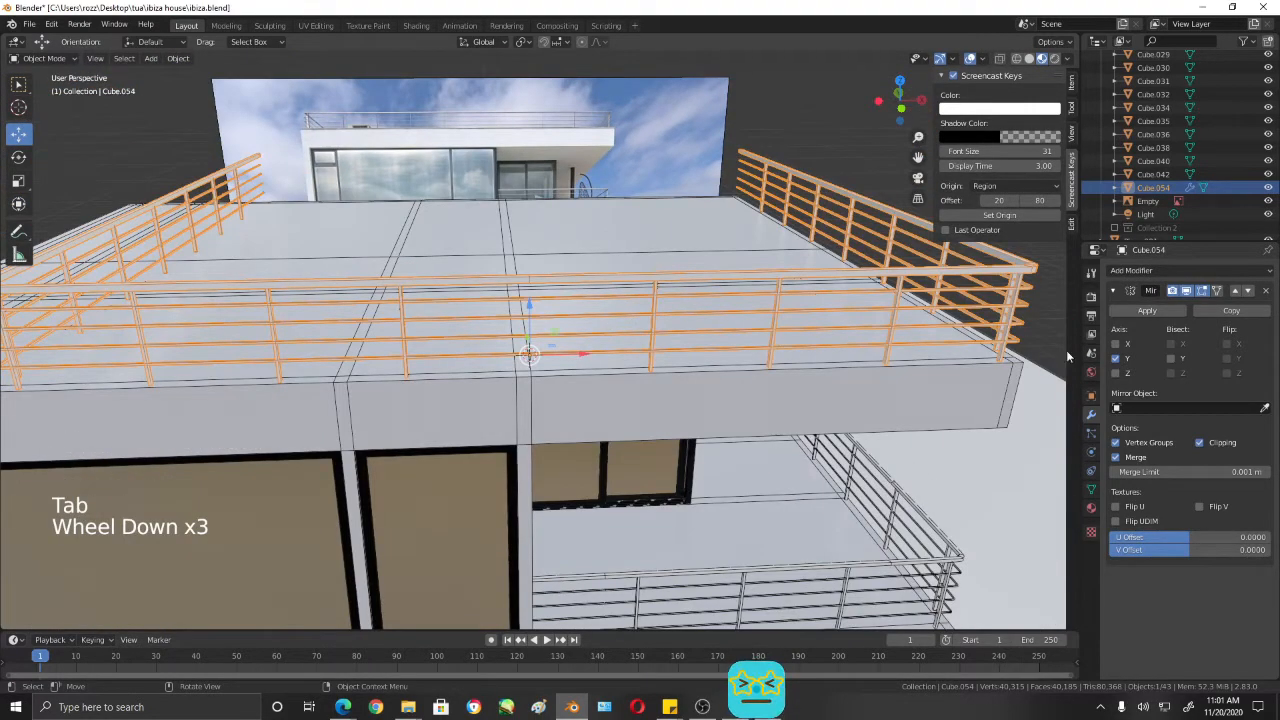
{"action": "left_click", "coordinate": [1118, 271]}
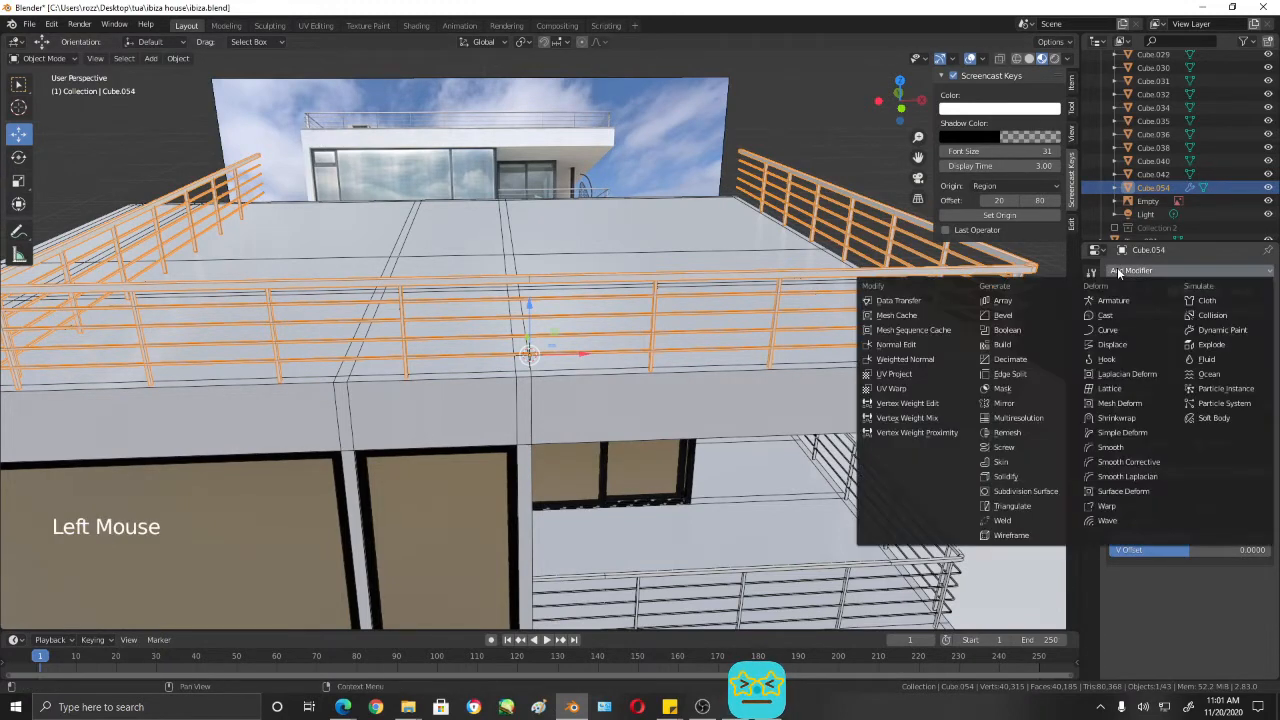
{"action": "left_click", "coordinate": [1044, 493]}
- Examine how the subdivision affects the roof railing's posts, horizontal rails and handrail
{"action": "middle_click_drag", "start_coordinate": [904, 364], "coordinate": [912, 347]}
{"action": "scroll", "coordinate": [832, 332], "scroll_direction": "up", "scroll_amount": 3}
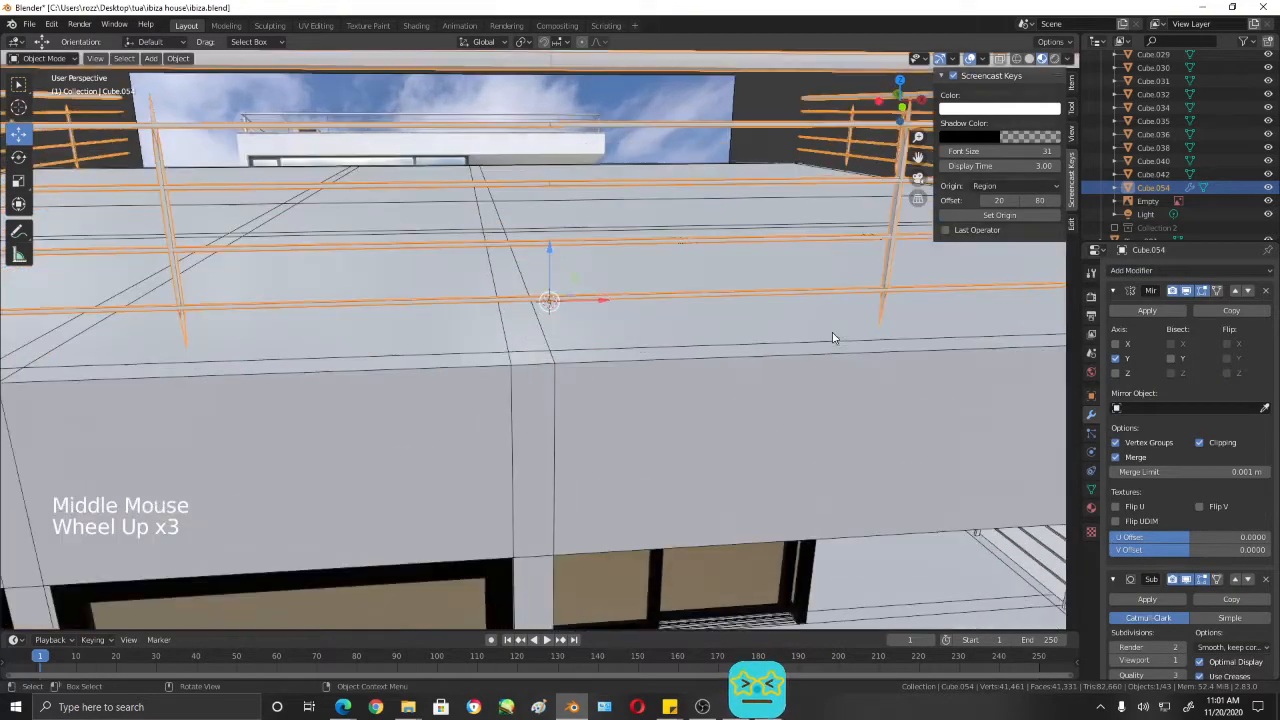
{"action": "middle_click_drag", "start_coordinate": [832, 332], "coordinate": [642, 369], "text": "shift"}
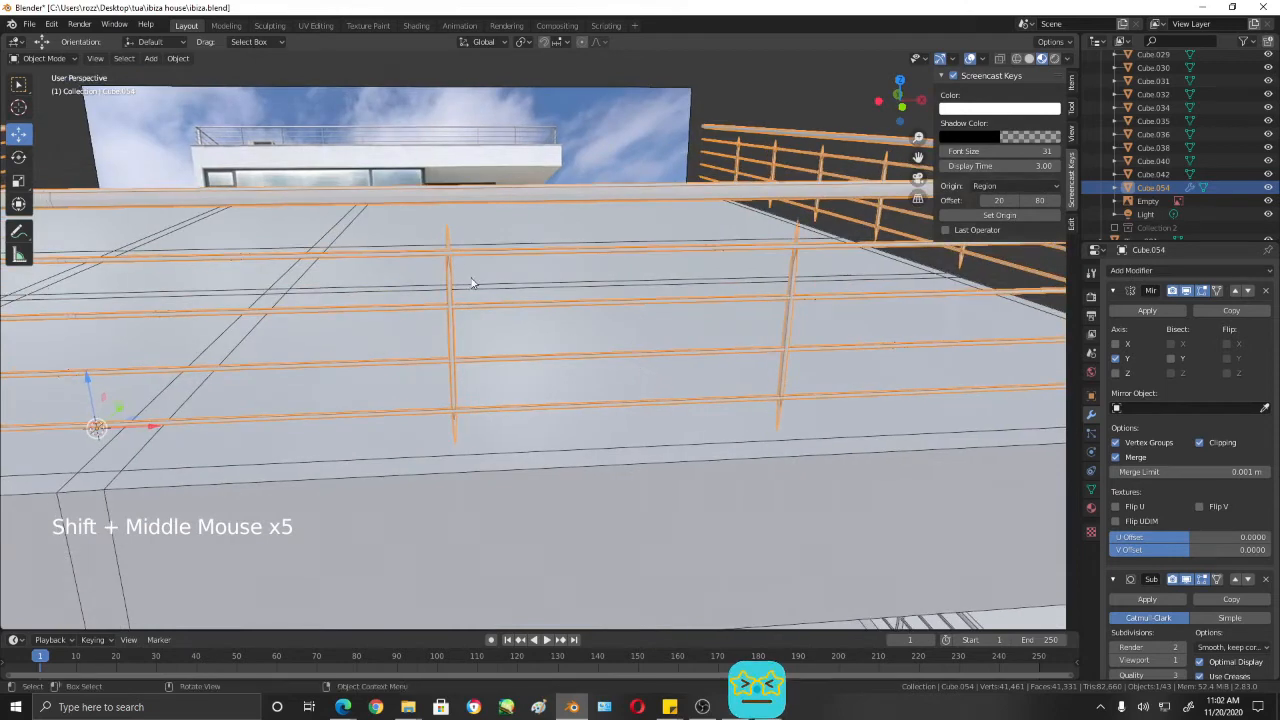
{"action": "middle_click_drag", "start_coordinate": [606, 303], "coordinate": [711, 323]}
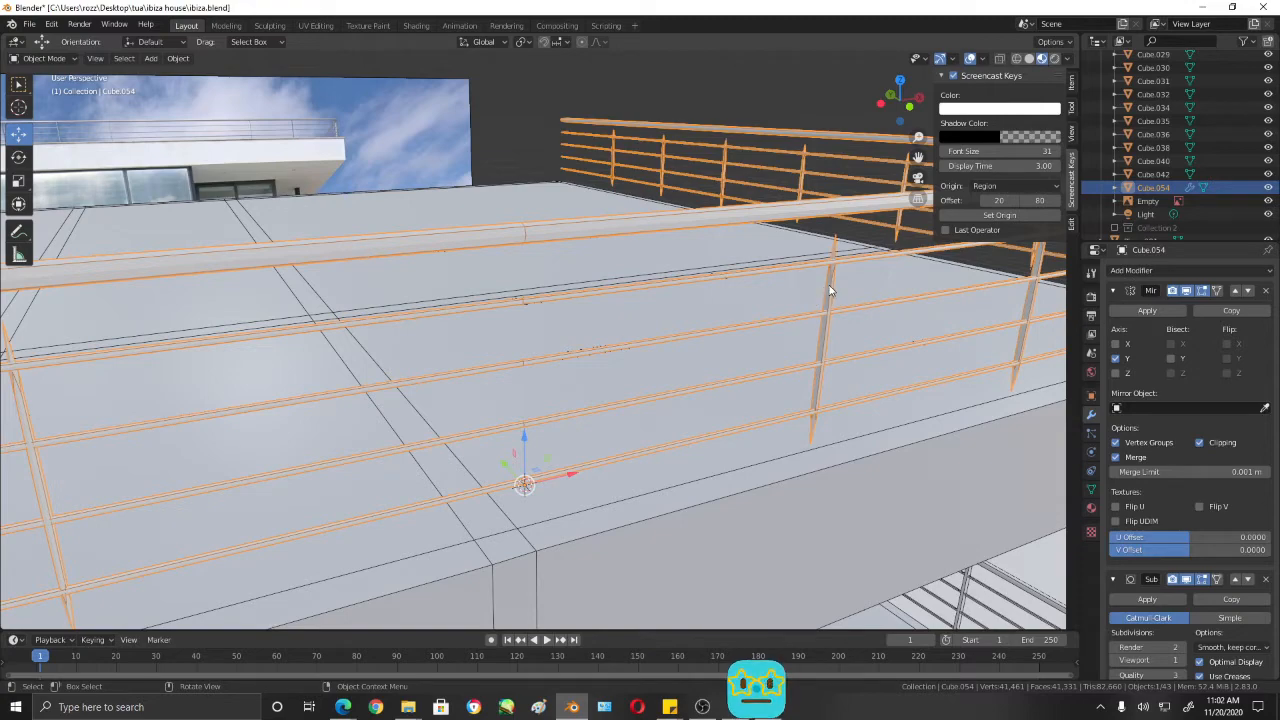
{"action": "mouse_move", "coordinate": [829, 285]}
{"action": "middle_mouse_down"}
{"action": "mouse_move", "coordinate": [849, 294]}
{"action": "mouse_move", "coordinate": [834, 297]}
{"action": "middle_mouse_up"}
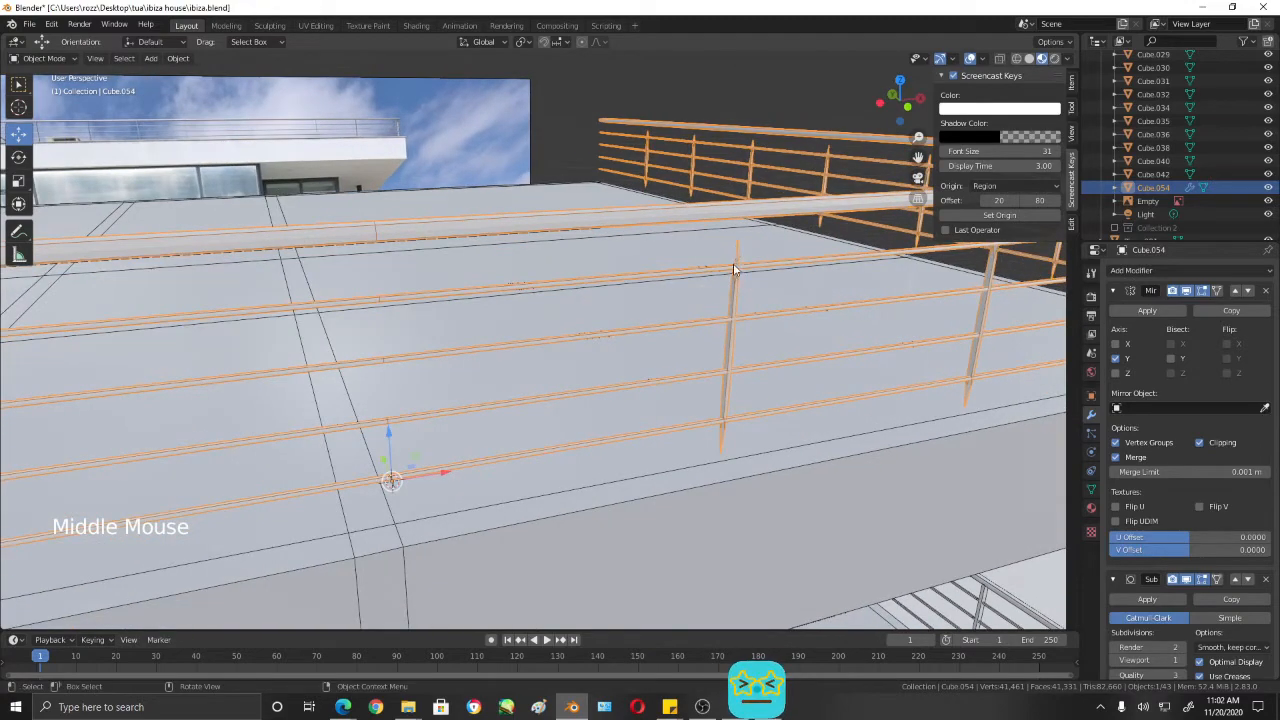
{"action": "scroll", "coordinate": [760, 270], "scroll_direction": "up", "scroll_amount": 2}
{"action": "scroll", "coordinate": [778, 273], "scroll_direction": "down", "scroll_amount": 1}
{"action": "scroll", "coordinate": [780, 276], "scroll_direction": "down", "scroll_amount": 1}
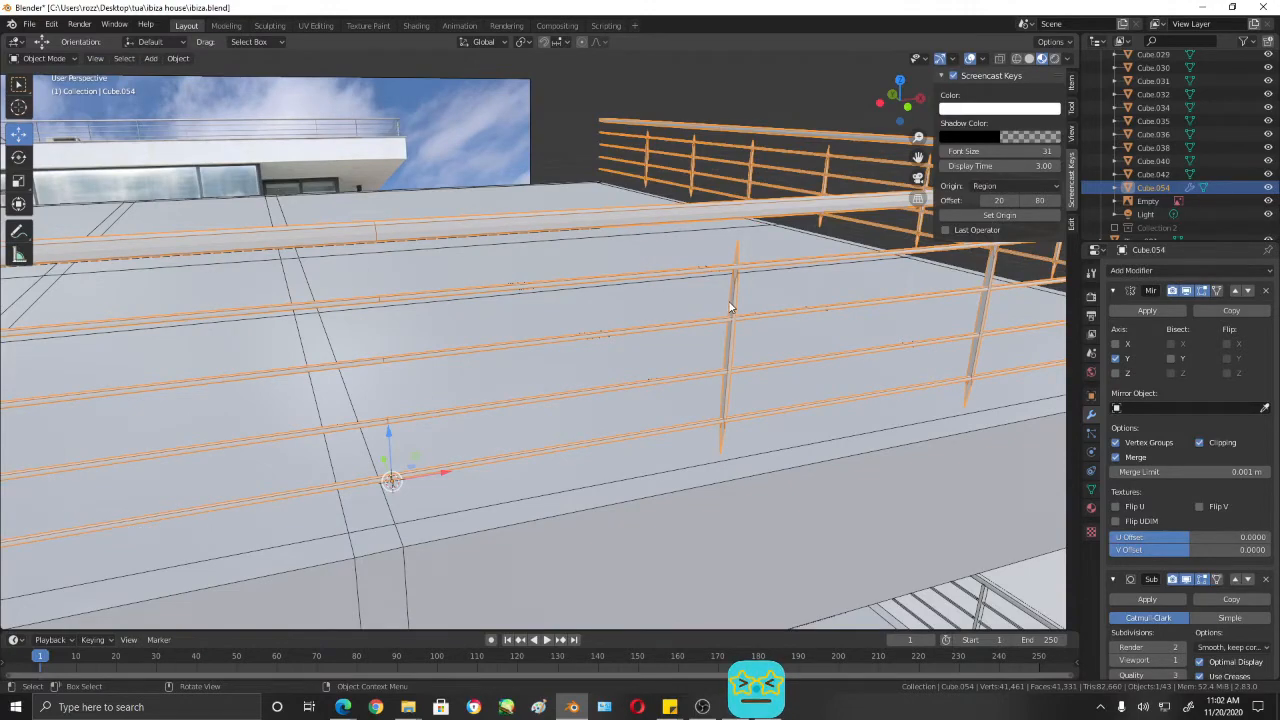
- Enter Edit Mode on the roof railing, hide its Subdivision modifier in the viewport and switch to Solid shading
{"action": "scroll", "coordinate": [731, 306], "scroll_direction": "up", "scroll_amount": 1}
{"action": "key", "text": "Tab"}
{"action": "scroll", "coordinate": [735, 300], "scroll_direction": "down", "scroll_amount": 2}
{"action": "middle_click_drag", "start_coordinate": [735, 300], "coordinate": [735, 323]}
{"action": "scroll", "coordinate": [735, 323], "scroll_direction": "up", "scroll_amount": 1}
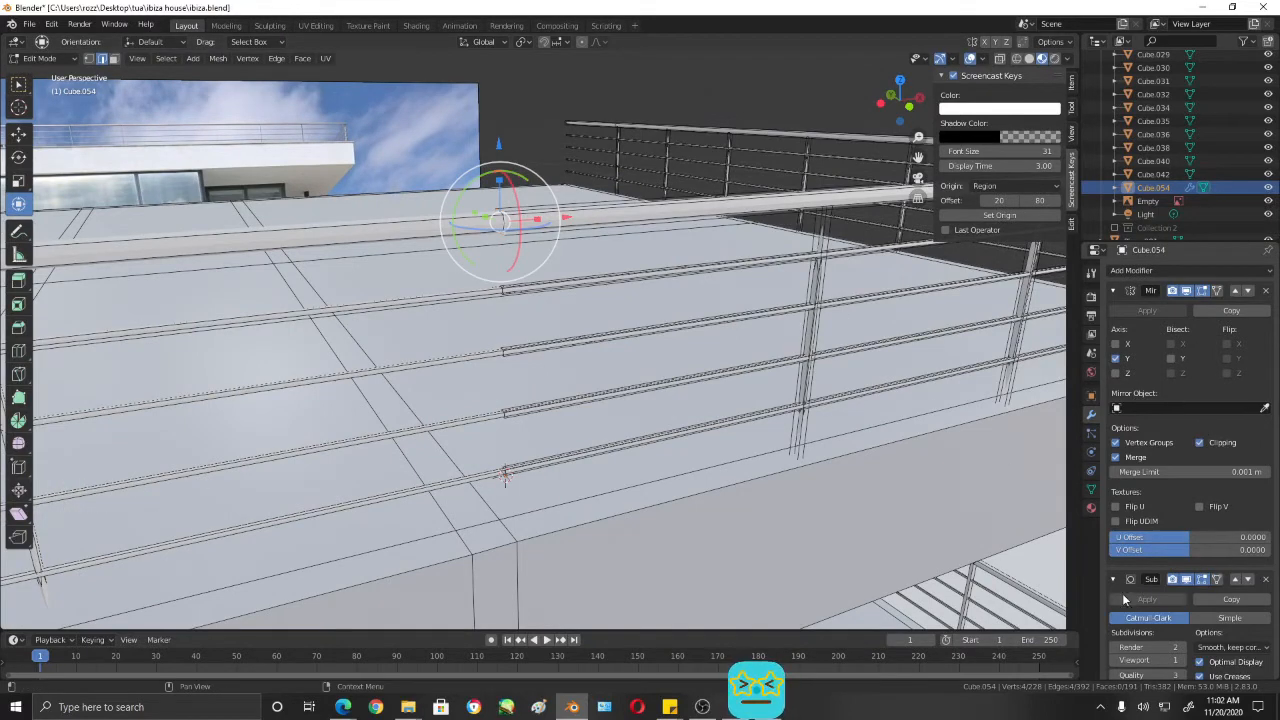
{"action": "left_click", "coordinate": [1186, 579]}
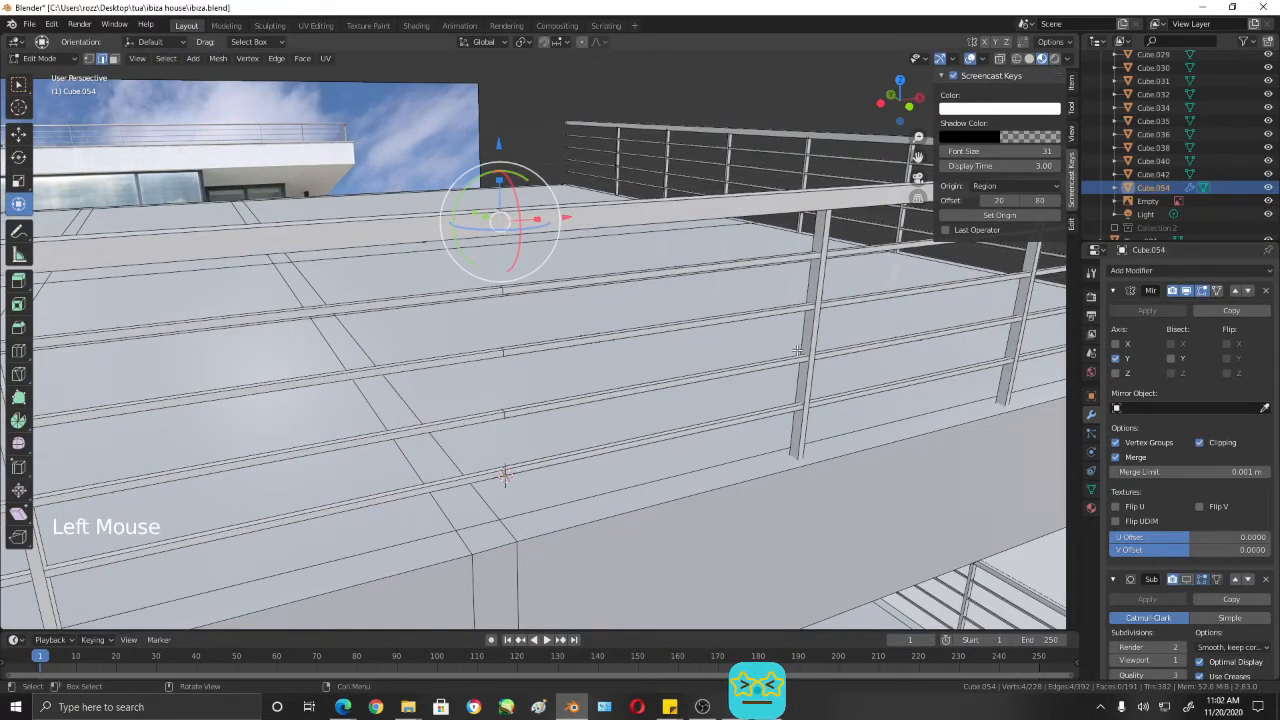
{"action": "middle_click_drag", "start_coordinate": [791, 318], "coordinate": [815, 325]}
{"action": "scroll", "coordinate": [789, 337], "scroll_direction": "up", "scroll_amount": 2}
{"action": "scroll", "coordinate": [789, 335], "scroll_direction": "down", "scroll_amount": 2}
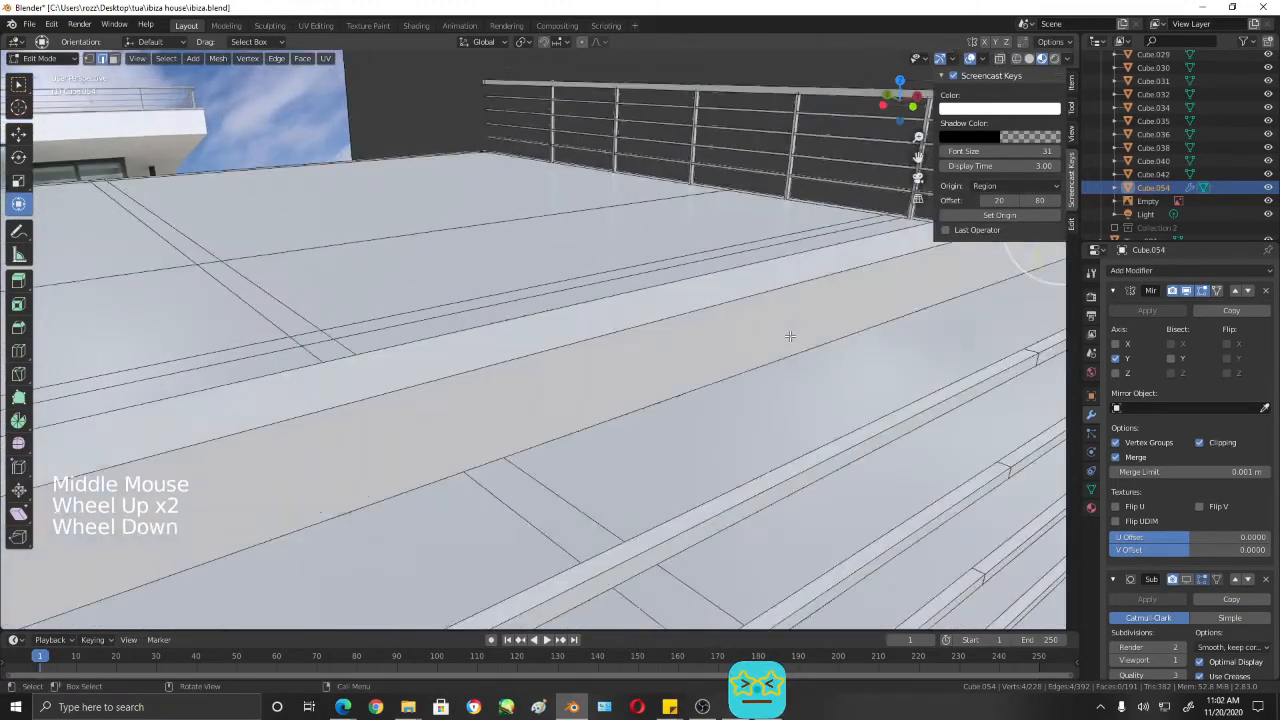
{"action": "left_click", "coordinate": [1030, 58]}
{"action": "middle_click_drag", "start_coordinate": [815, 285], "coordinate": [832, 291]}
{"action": "middle_click_drag", "start_coordinate": [770, 330], "coordinate": [780, 318]}
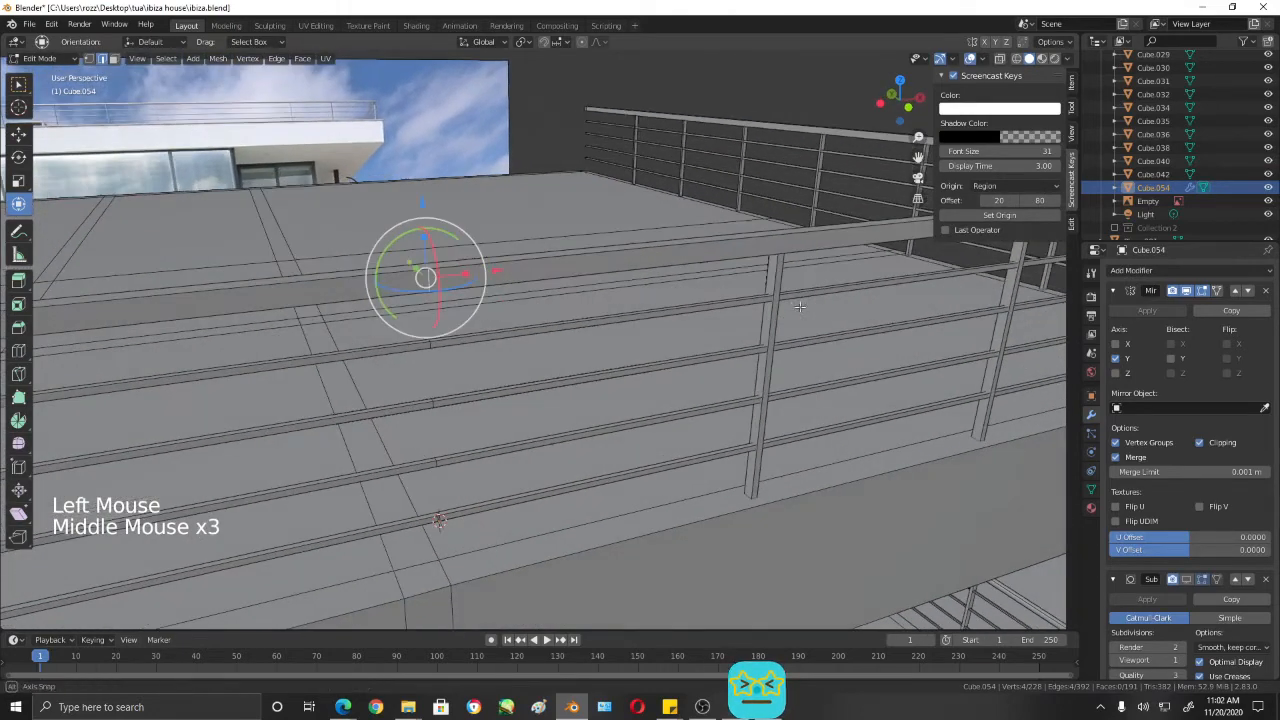
- In Edit Mode, select the linked geometry of the roof railing's front posts up to the rounded corner
{"action": "key", "text": "Tab"}
{"action": "left_click", "coordinate": [773, 322]}
{"action": "left_click", "coordinate": [773, 322]}
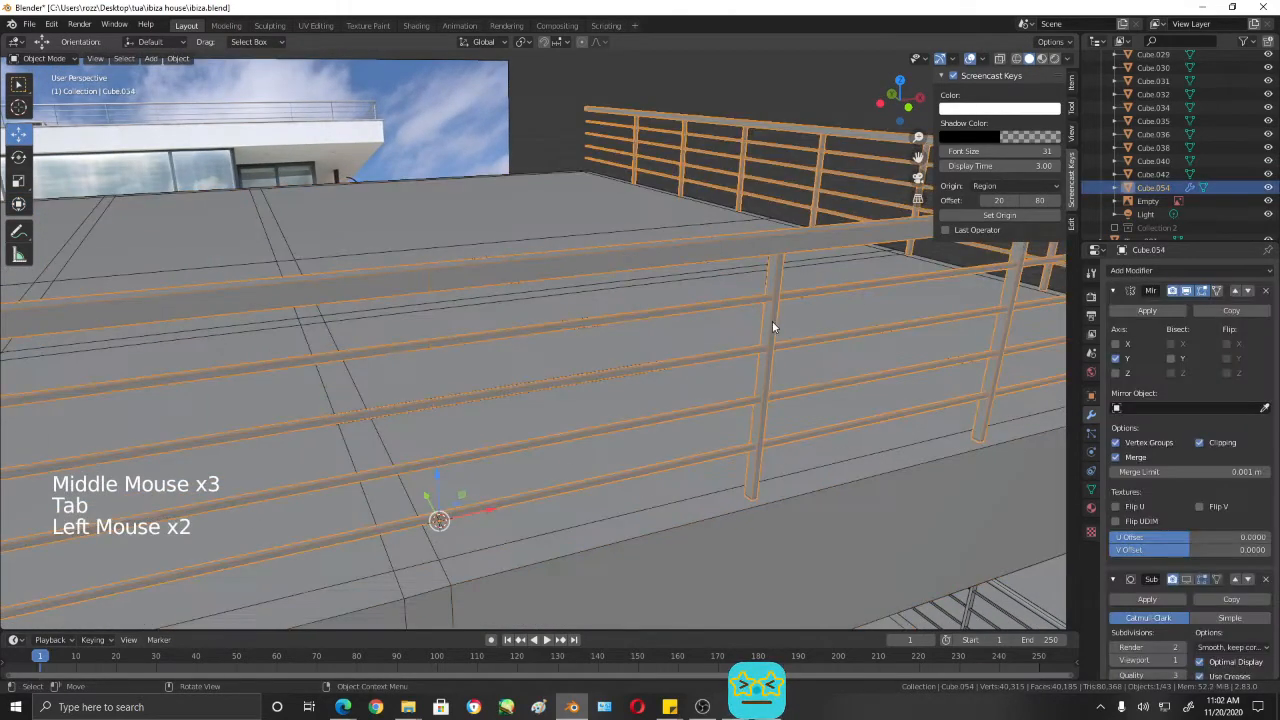
{"action": "key", "text": "Tab"}
{"action": "left_click", "coordinate": [774, 328]}
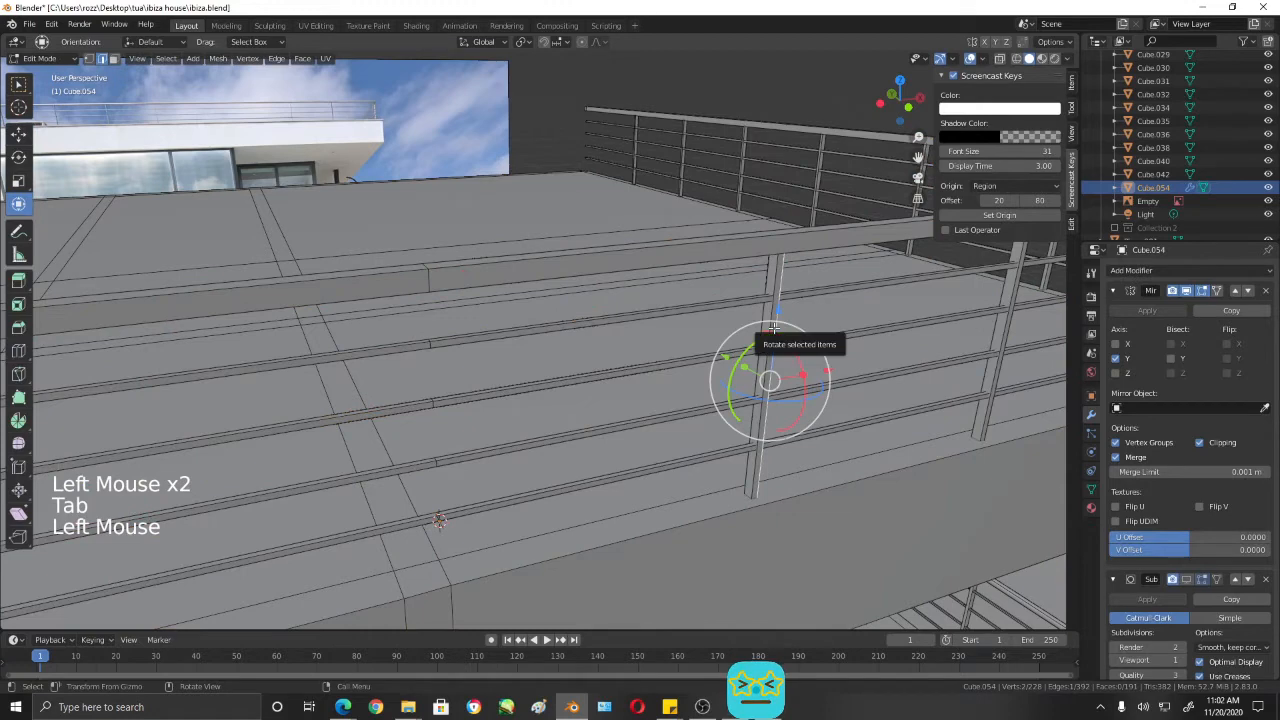
{"action": "key", "text": "l"}
{"action": "key", "text": "l"}
{"action": "middle_click_drag", "start_coordinate": [1005, 290], "coordinate": [937, 370]}
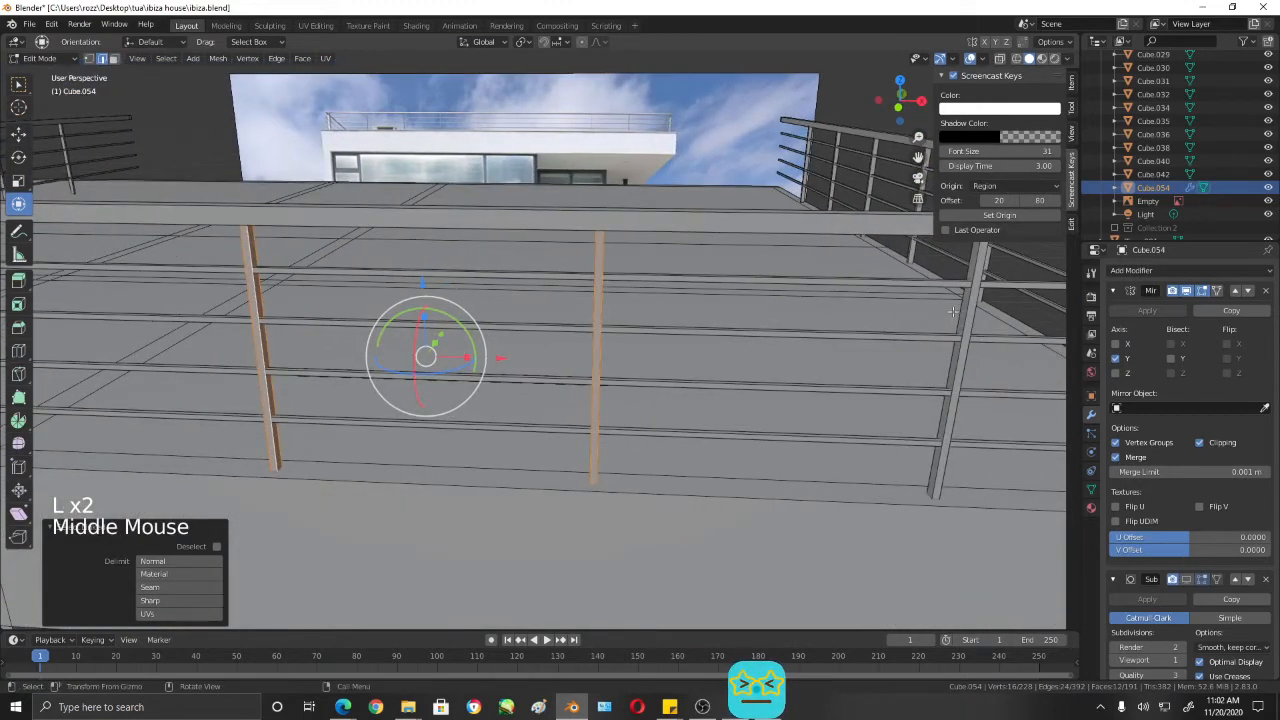
{"action": "key", "text": "l"}
{"action": "middle_click_drag", "start_coordinate": [952, 313], "coordinate": [937, 357]}
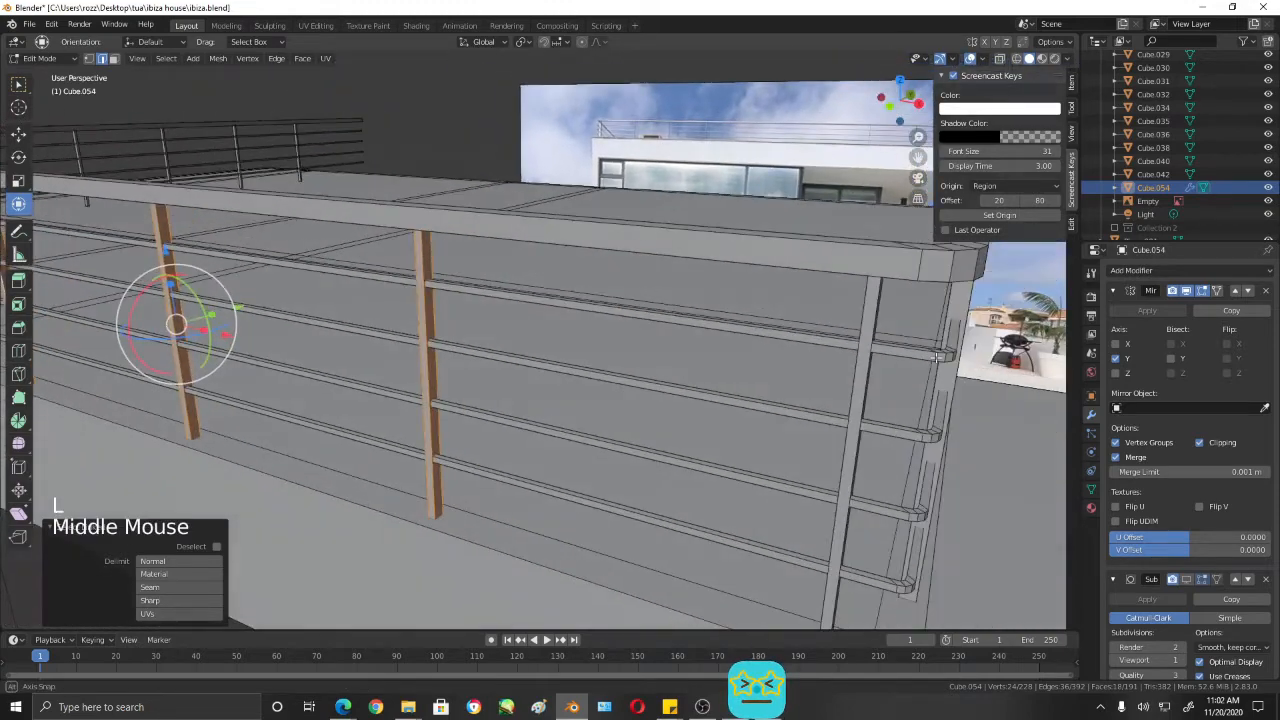
{"action": "key", "text": "l"}
{"action": "middle_click_drag", "start_coordinate": [856, 386], "coordinate": [600, 363]}
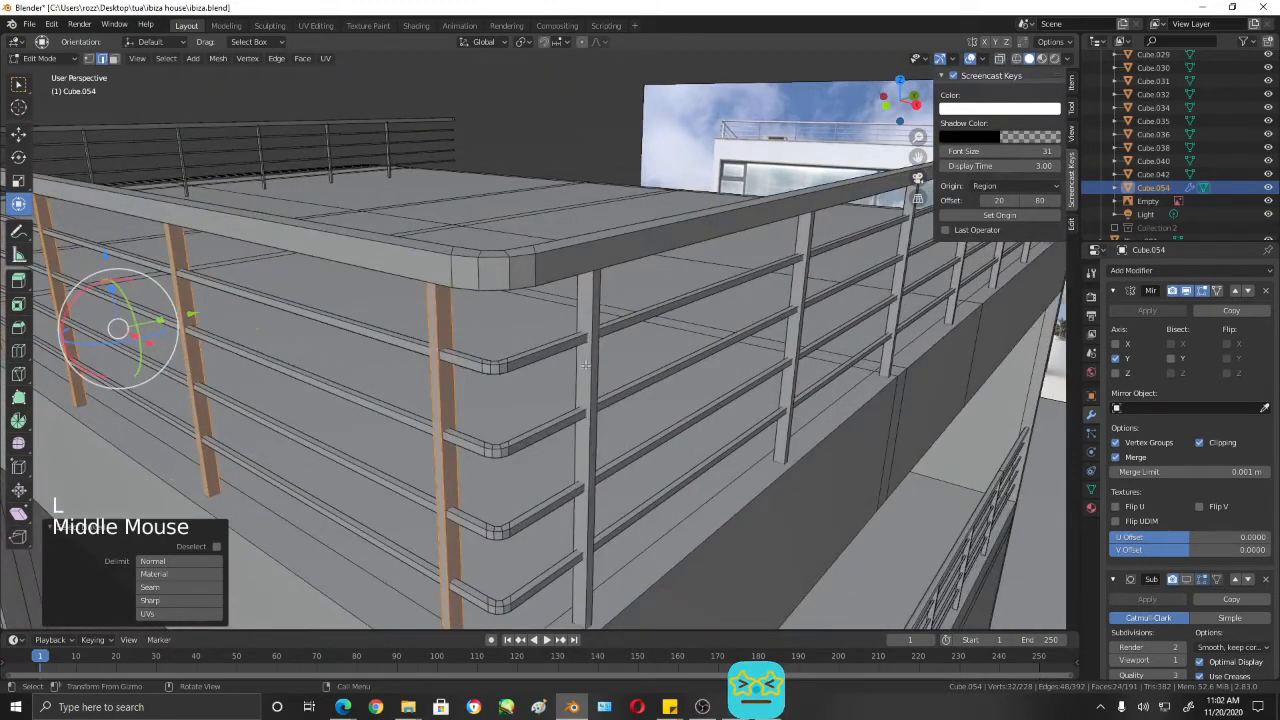
- Extend the selection with every remaining post around the corner and along the railing's side
{"action": "key", "text": "l"}
{"action": "key", "text": "l"}
{"action": "key", "text": "l"}
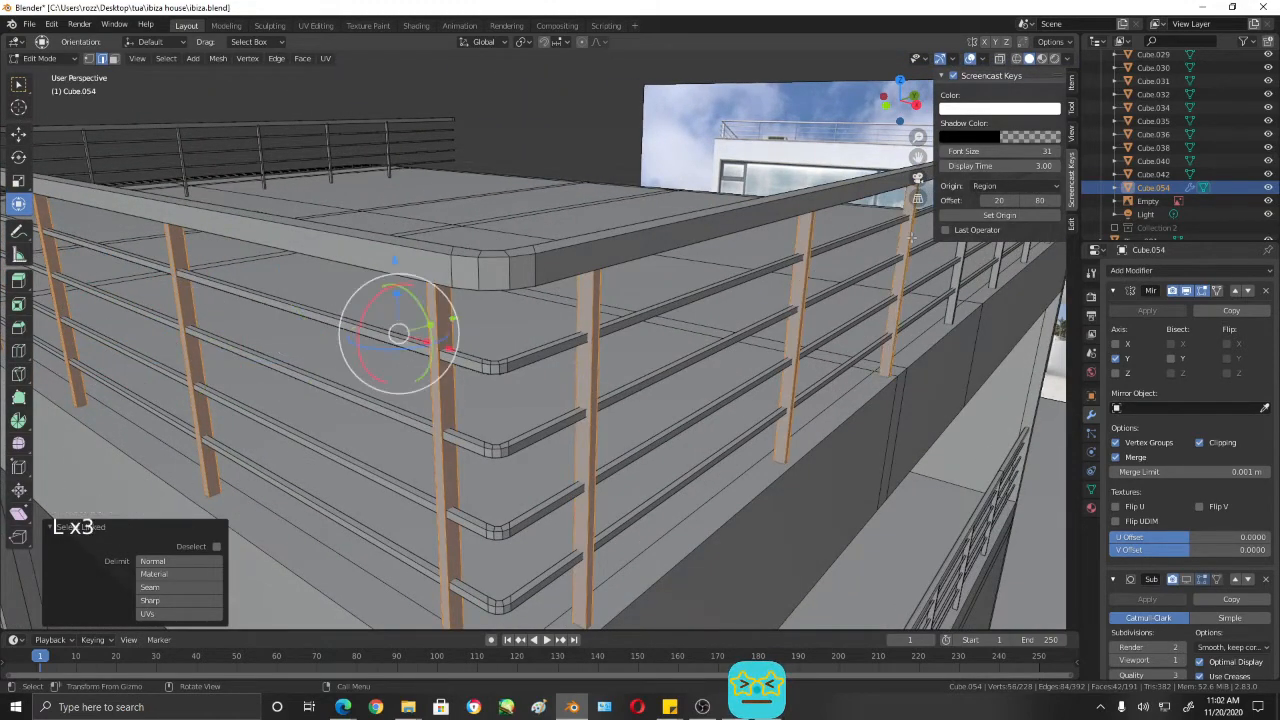
{"action": "middle_click_drag", "start_coordinate": [928, 278], "coordinate": [648, 277]}
{"action": "key", "text": "l"}
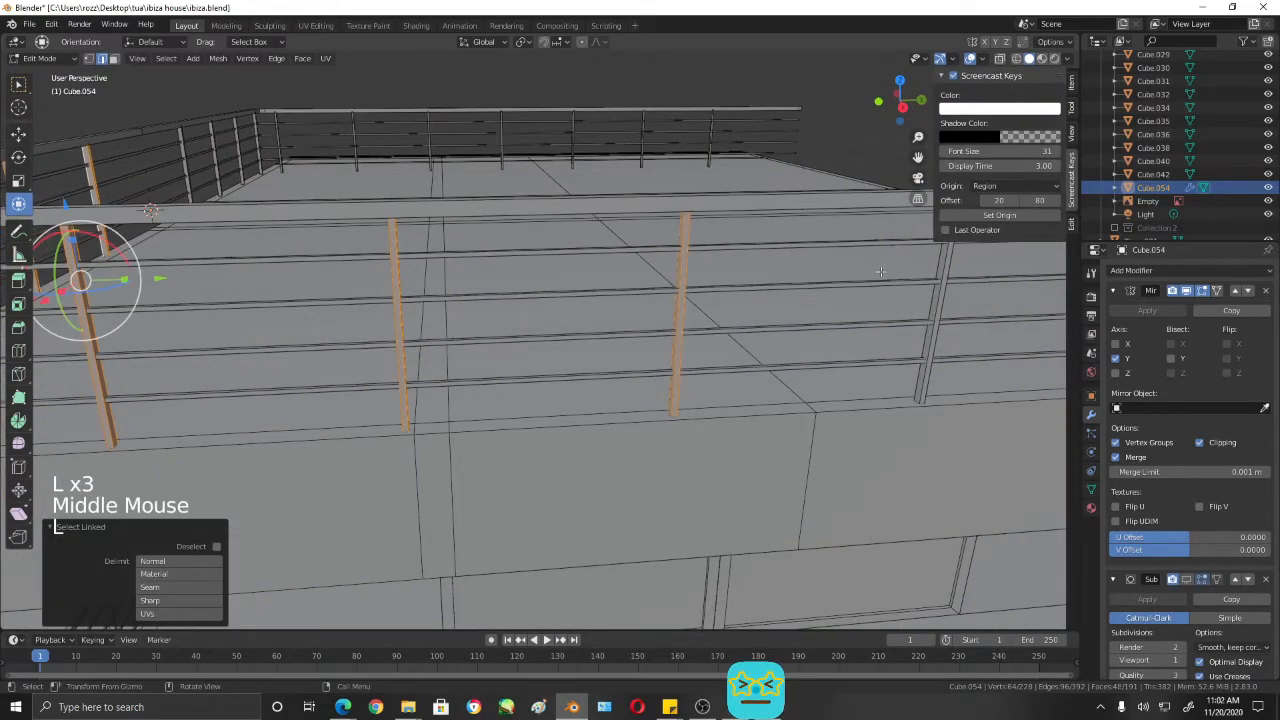
{"action": "key", "text": "l"}
{"action": "middle_click_drag", "start_coordinate": [947, 262], "coordinate": [868, 298]}
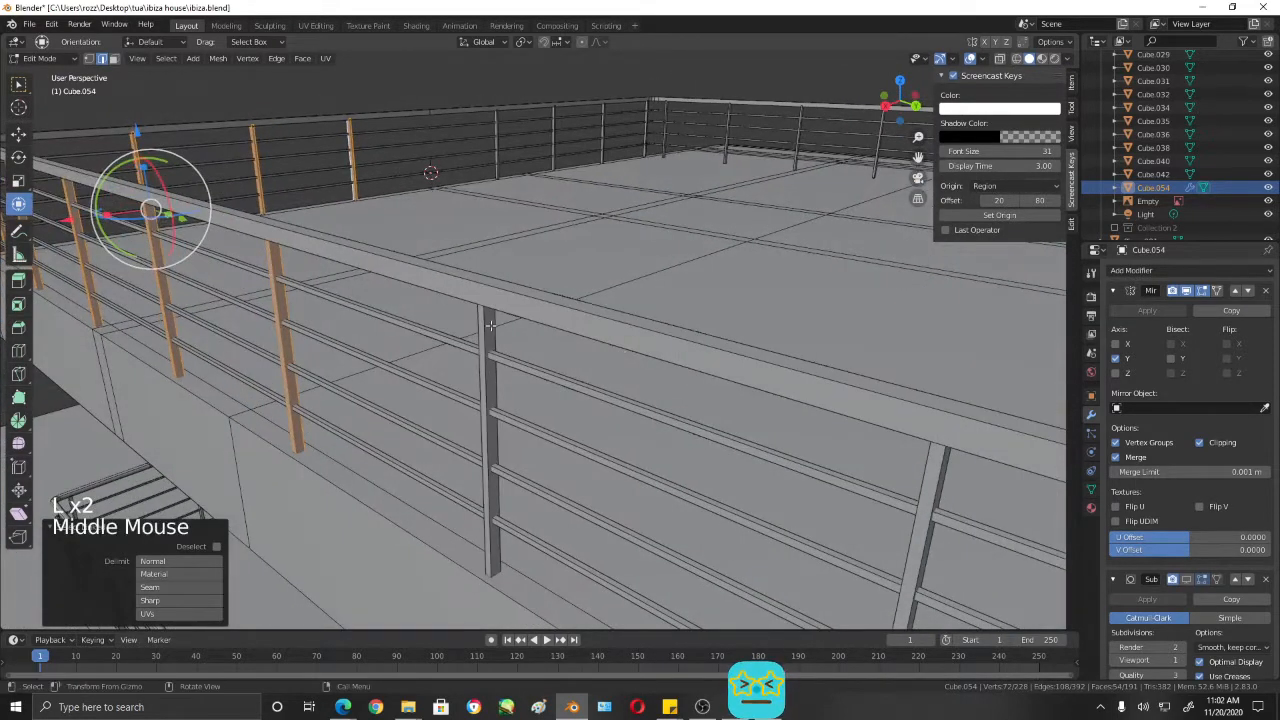
{"action": "key", "text": "l"}
{"action": "key", "text": "l"}
{"action": "key", "text": "l"}
{"action": "scroll", "coordinate": [920, 445], "scroll_direction": "down", "scroll_amount": 2}
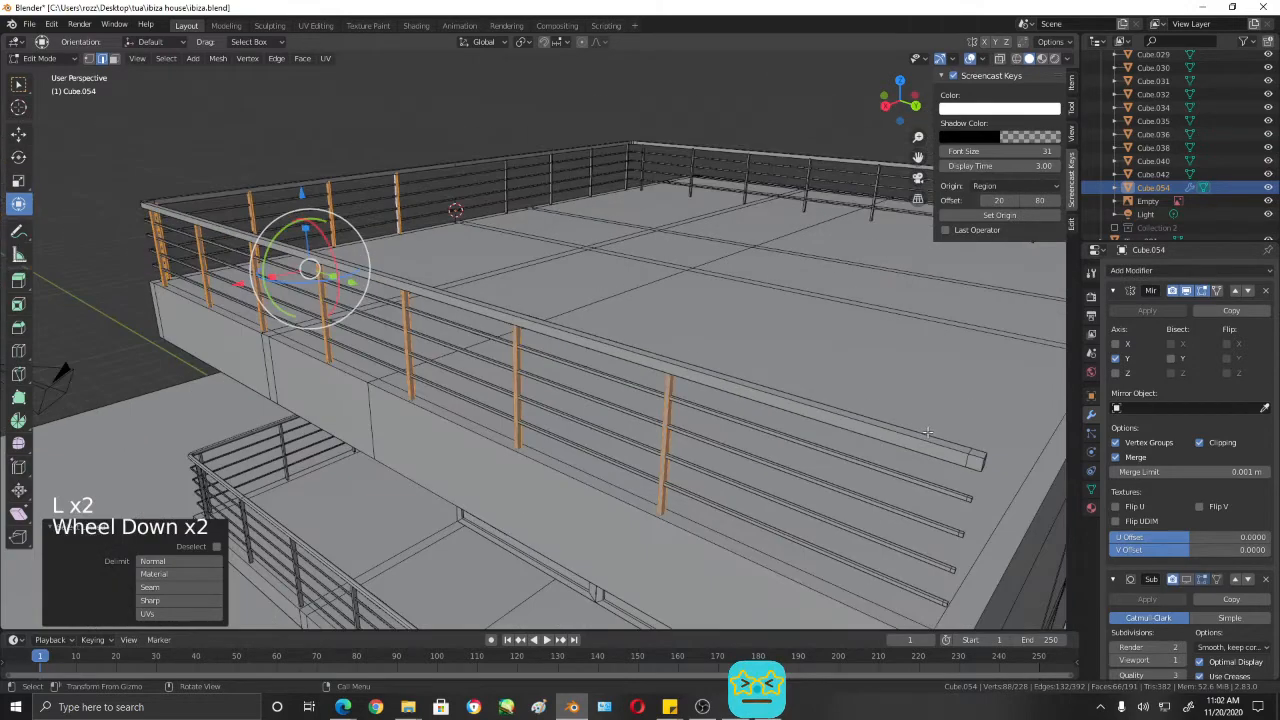
- Separate the selected posts from the railing into their own object and return to Object Mode
{"action": "middle_click_drag", "start_coordinate": [578, 478], "coordinate": [554, 383]}
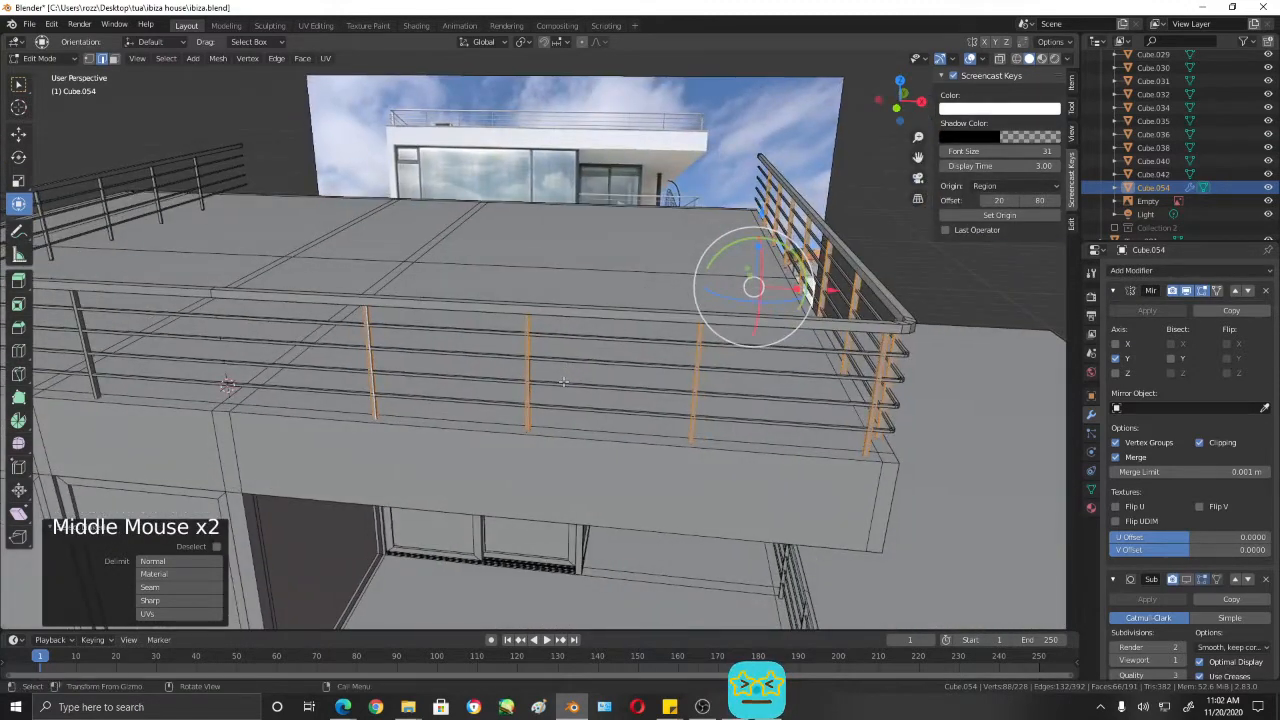
{"action": "key", "text": "p"}
{"action": "left_click", "coordinate": [618, 351]}
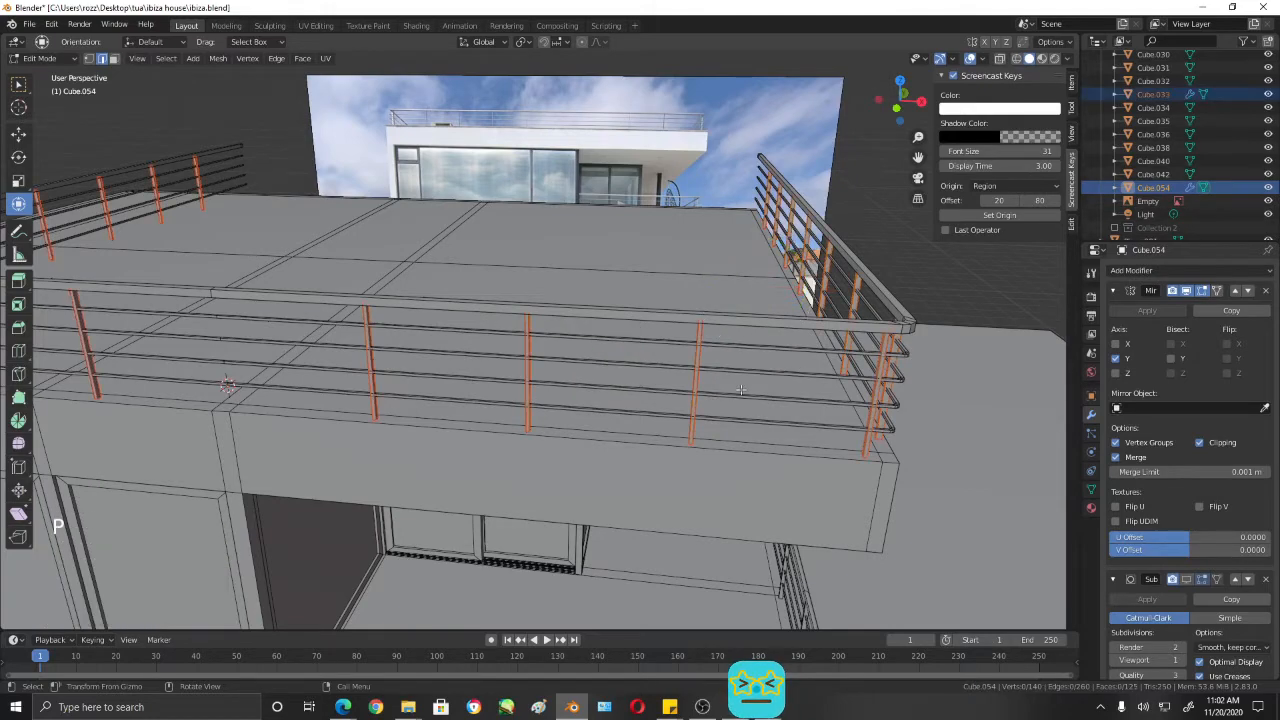
{"action": "scroll", "coordinate": [485, 386], "scroll_direction": "up", "scroll_amount": 1}
{"action": "middle_click_drag", "start_coordinate": [486, 386], "coordinate": [579, 383], "text": "shift"}
{"action": "scroll", "coordinate": [500, 385], "scroll_direction": "up", "scroll_amount": 1}
{"action": "key", "text": "Tab"}
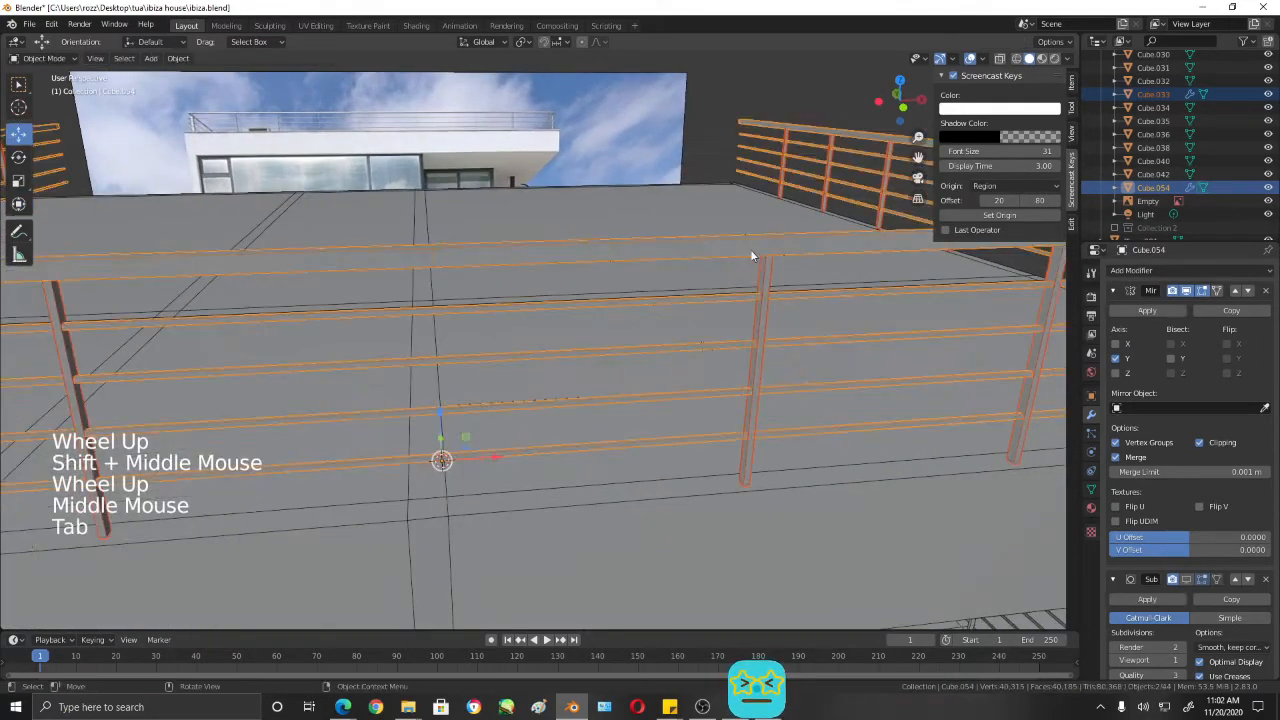
- Select the rails and handrail object without the posts and show its Subdivision modifier in the viewport again
{"action": "left_click", "coordinate": [746, 247]}
{"action": "left_click", "coordinate": [746, 247]}
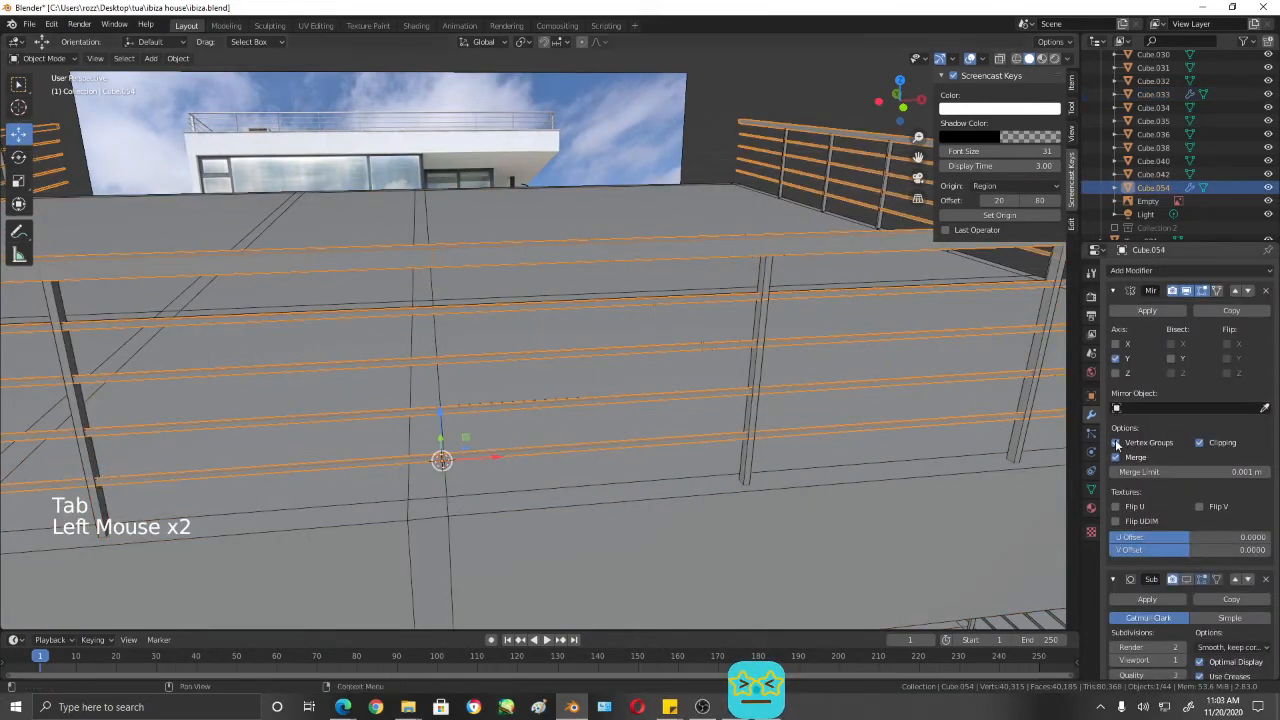
{"action": "left_click", "coordinate": [842, 388]}
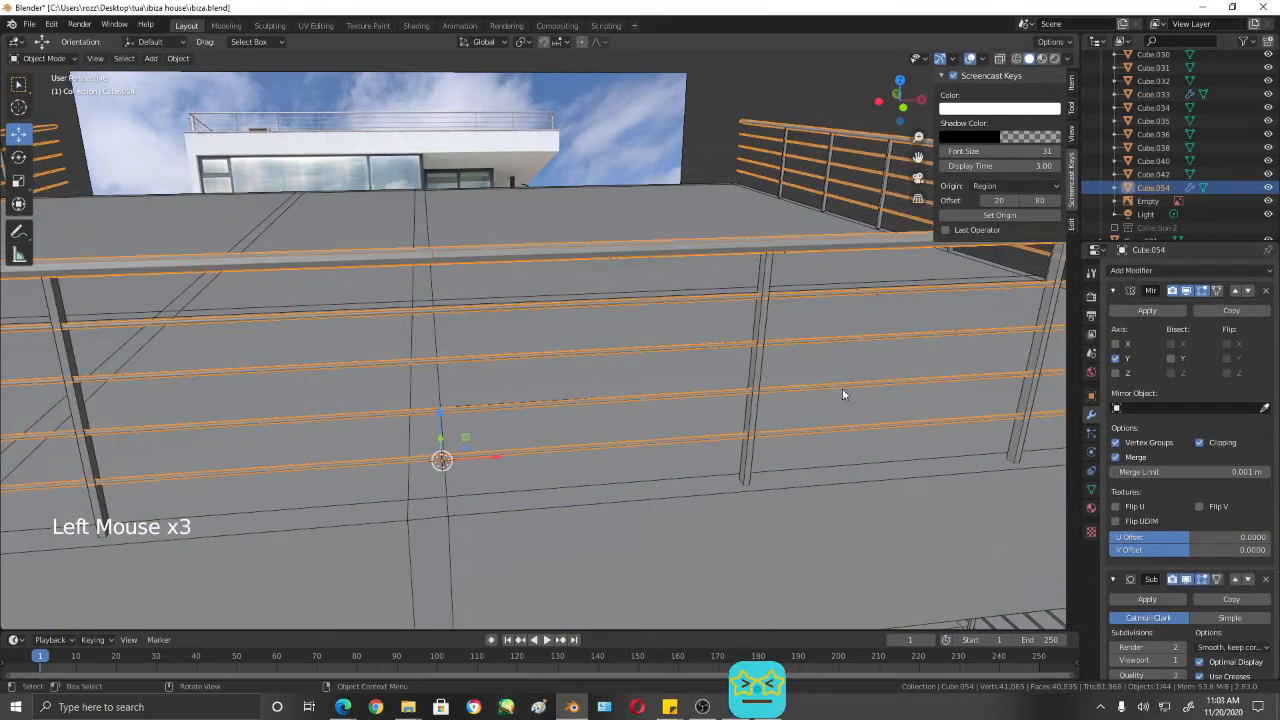
{"action": "middle_click_drag", "start_coordinate": [842, 388], "coordinate": [846, 391]}
{"action": "key", "text": "Tab"}
{"action": "key", "text": "Tab"}
{"action": "left_click", "coordinate": [852, 421]}
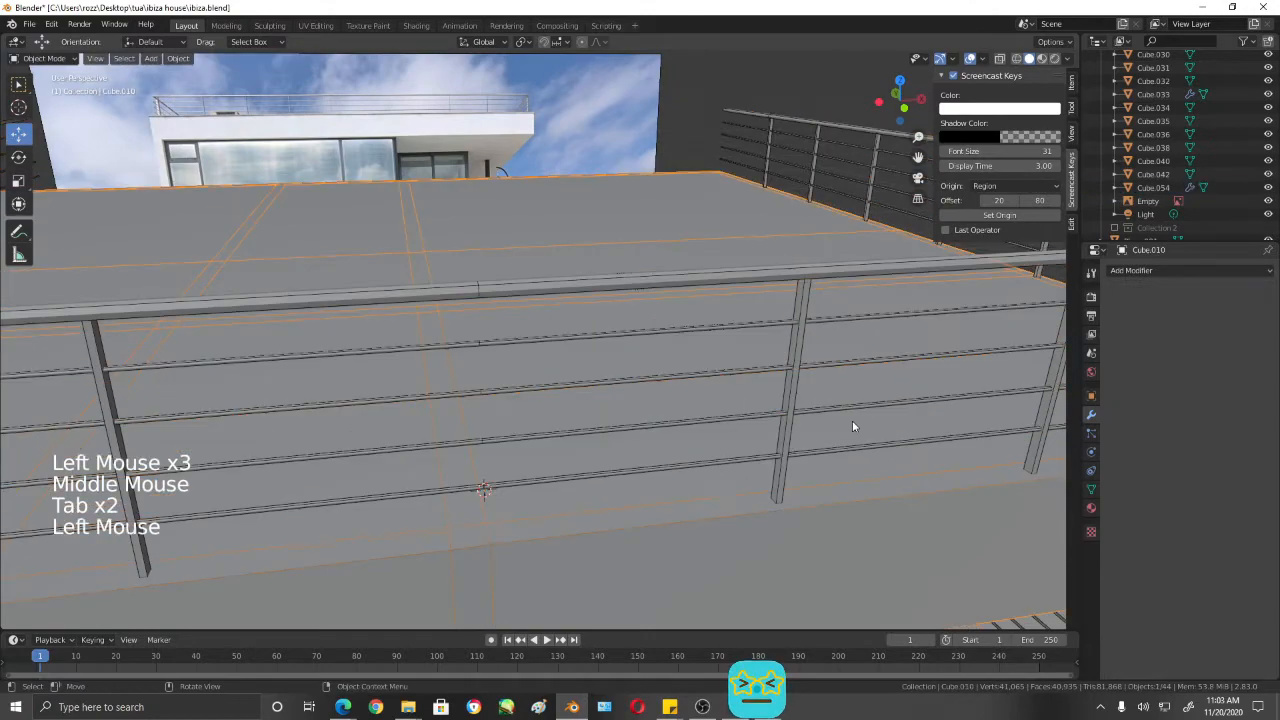
- Reselect the rails and handrail object and set its viewport subdivision level to 2
{"action": "left_click", "coordinate": [856, 269]}
{"action": "middle_click_drag", "start_coordinate": [855, 300], "coordinate": [671, 256]}
{"action": "left_click", "coordinate": [671, 256]}
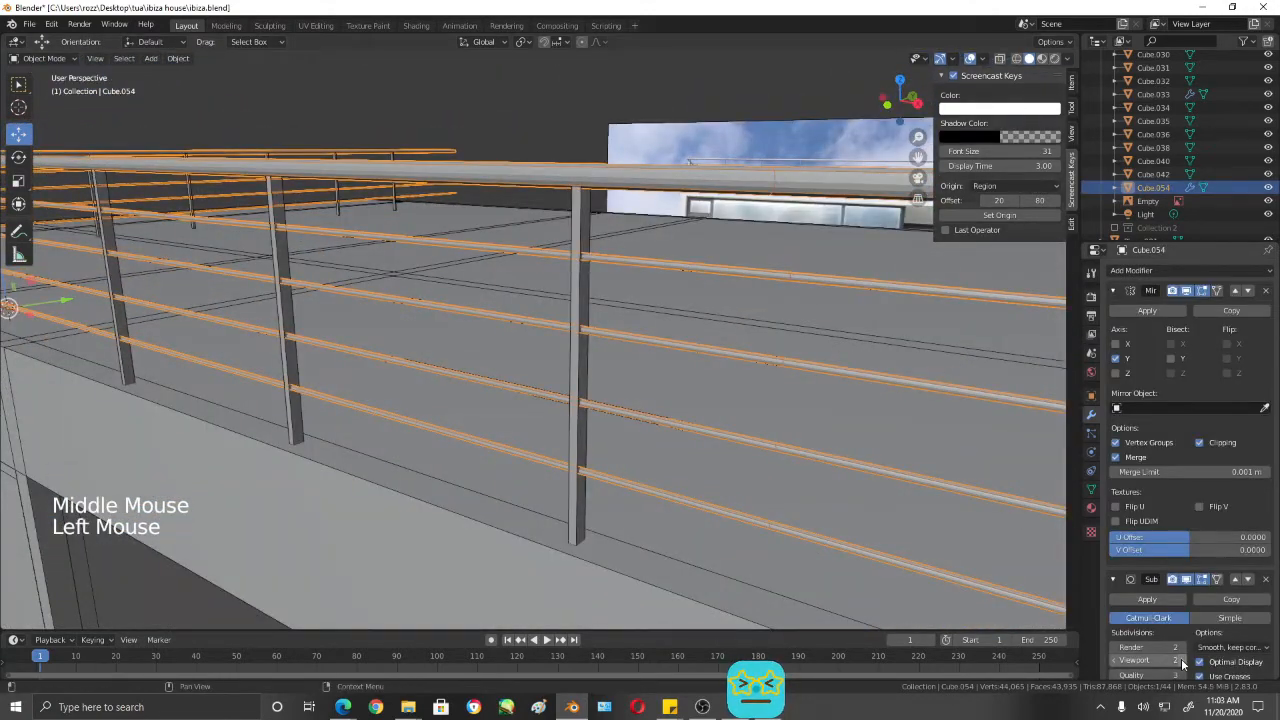
- Apply smooth shading to the subdivided rails and handrail
{"action": "left_click", "coordinate": [590, 167]}
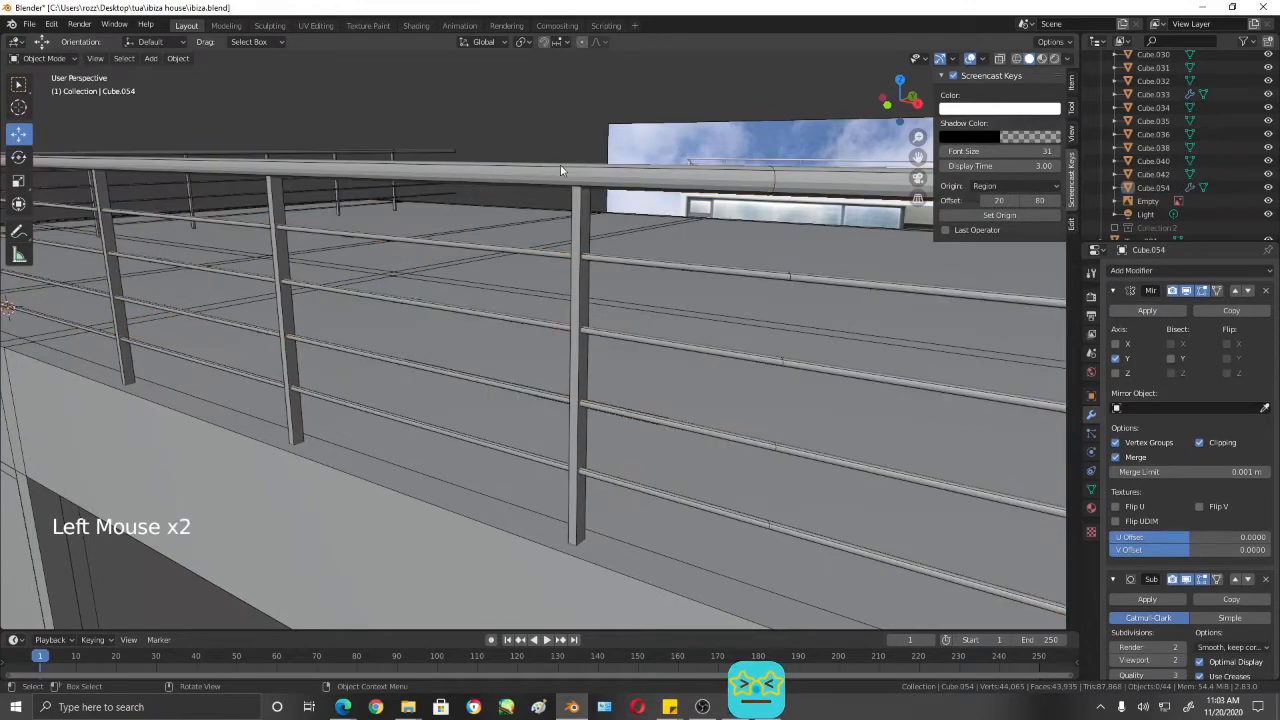
{"action": "right_click", "coordinate": [560, 170]}
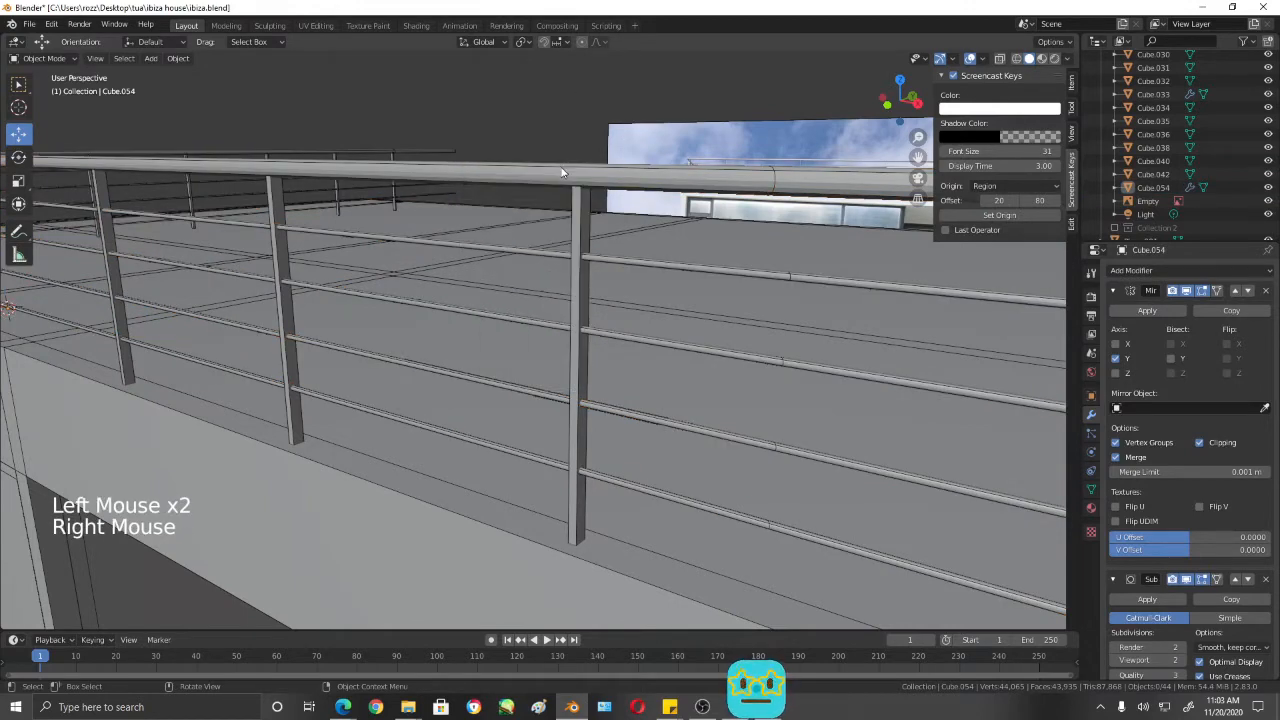
{"action": "right_click", "coordinate": [560, 167]}
{"action": "left_click", "coordinate": [607, 169]}
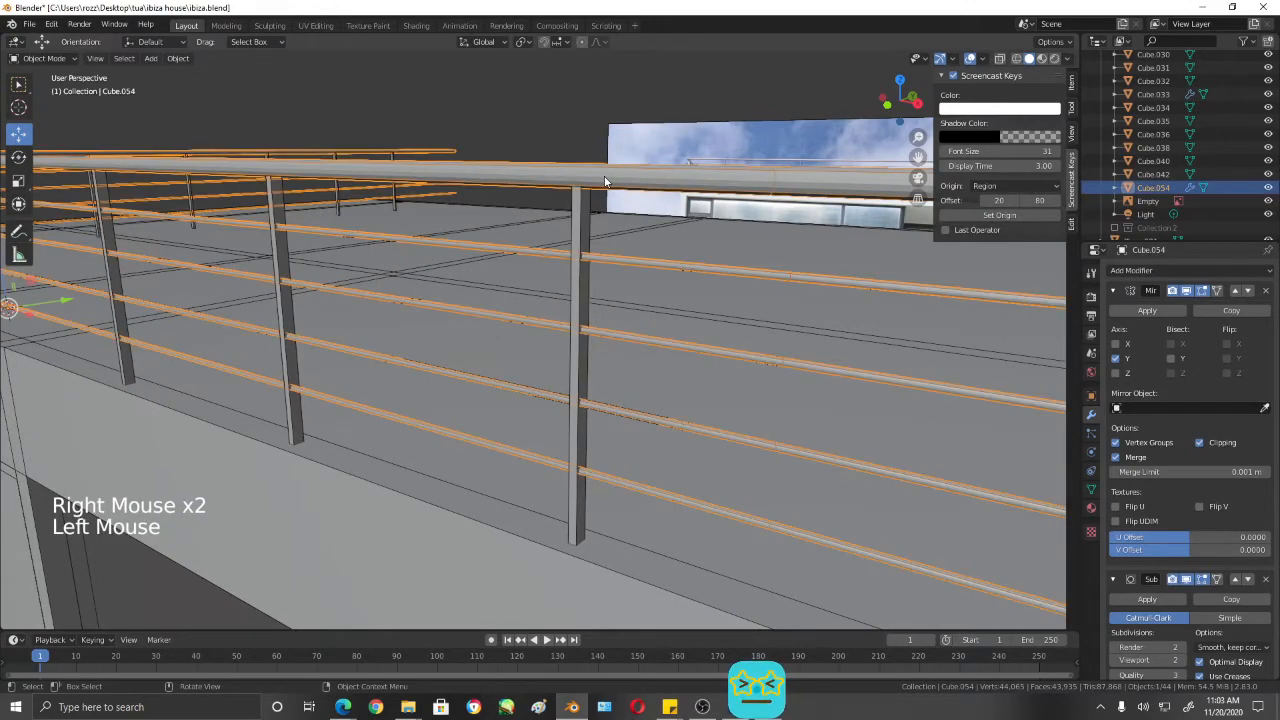
{"action": "right_click", "coordinate": [604, 169]}
{"action": "left_click", "coordinate": [589, 181]}
{"action": "middle_click_drag", "start_coordinate": [589, 181], "coordinate": [814, 317]}
- Select the separated railing posts object along the roof edge
{"action": "left_click", "coordinate": [798, 312]}
{"action": "scroll", "coordinate": [631, 317], "scroll_direction": "down", "scroll_amount": 2}
{"action": "middle_click_drag", "start_coordinate": [631, 317], "coordinate": [533, 264]}
{"action": "left_click", "coordinate": [612, 316]}
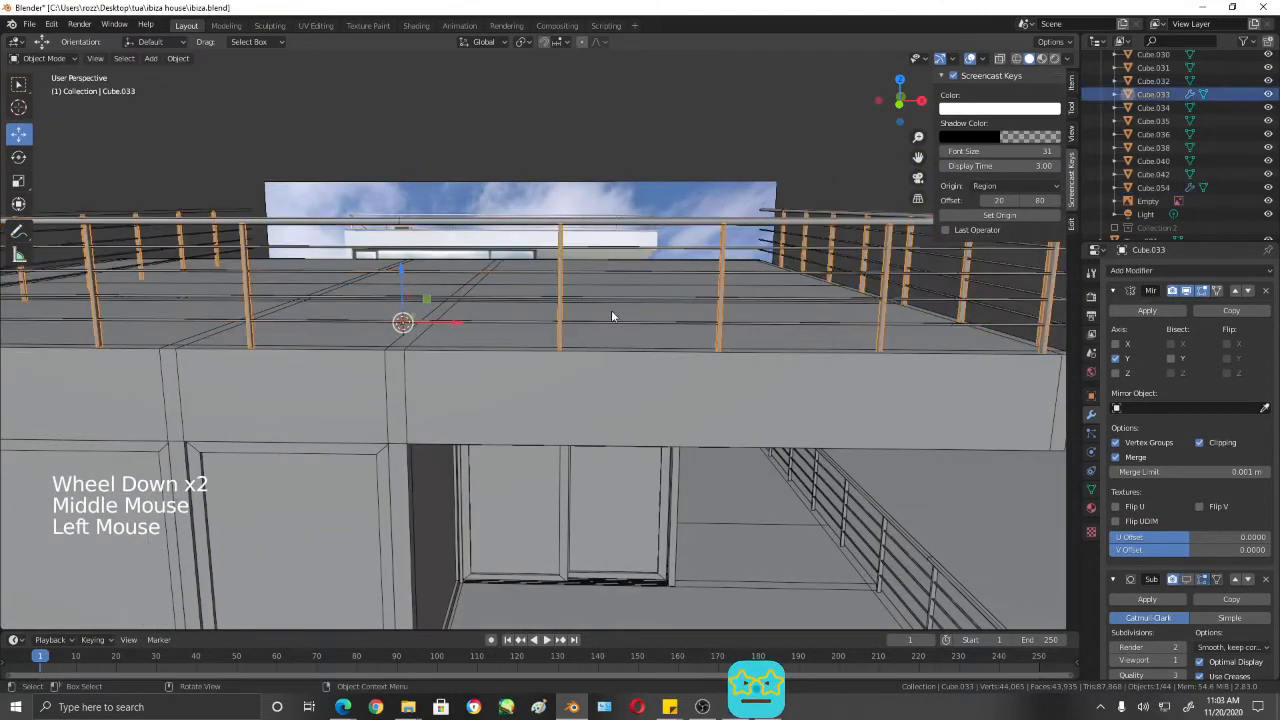
{"action": "middle_click_drag", "start_coordinate": [611, 310], "coordinate": [646, 307]}
{"action": "scroll", "coordinate": [637, 310], "scroll_direction": "up", "scroll_amount": 2}
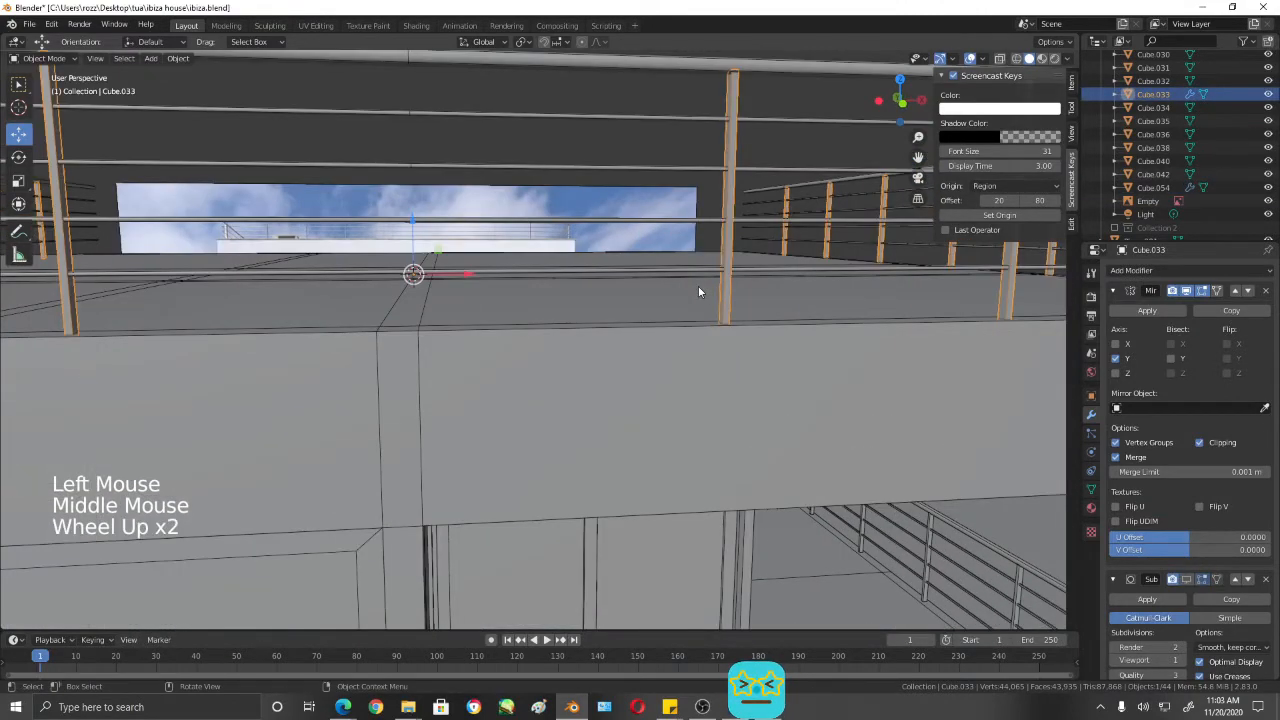
{"action": "scroll", "coordinate": [712, 280], "scroll_direction": "down", "scroll_amount": 1}
{"action": "middle_click_drag", "start_coordinate": [729, 271], "coordinate": [674, 263]}
- Examine the posts with all their geometry selected in Edit Mode along the roof's front edge and corner
{"action": "key", "text": "Tab"}
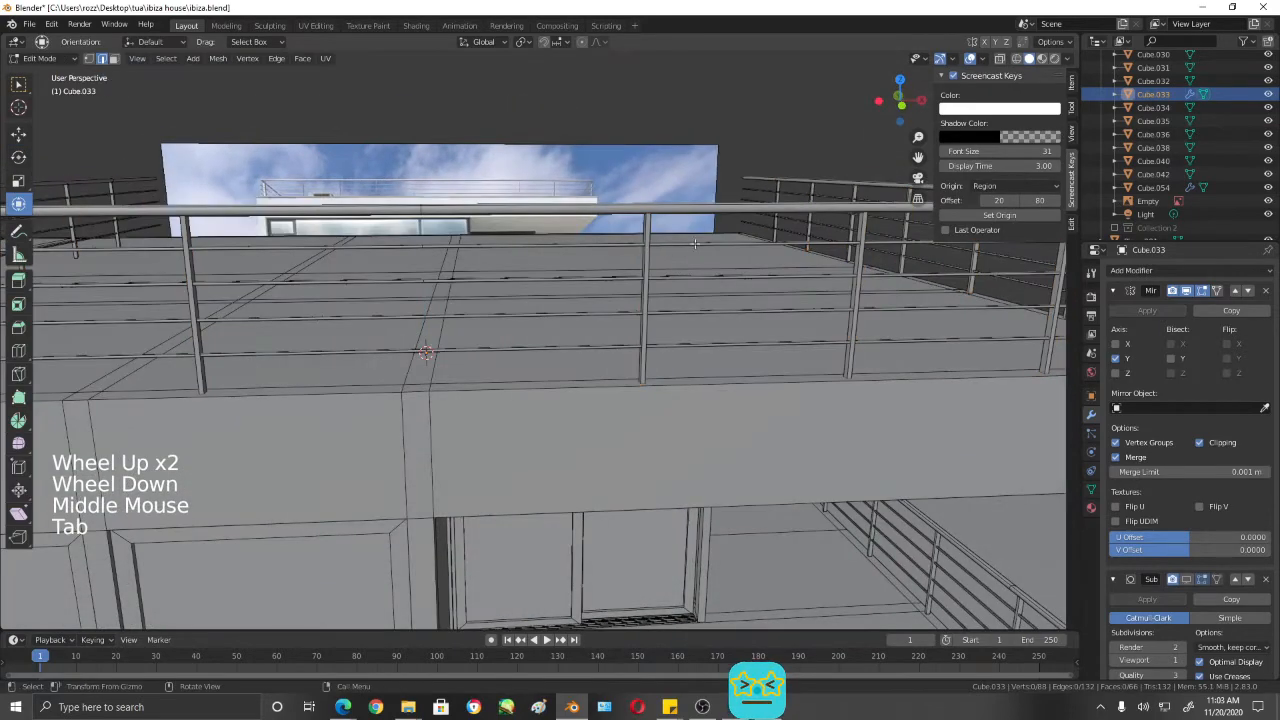
{"action": "scroll", "coordinate": [751, 250], "scroll_direction": "down", "scroll_amount": 3}
{"action": "middle_click_drag", "start_coordinate": [751, 250], "coordinate": [797, 290]}
{"action": "key", "text": "a"}
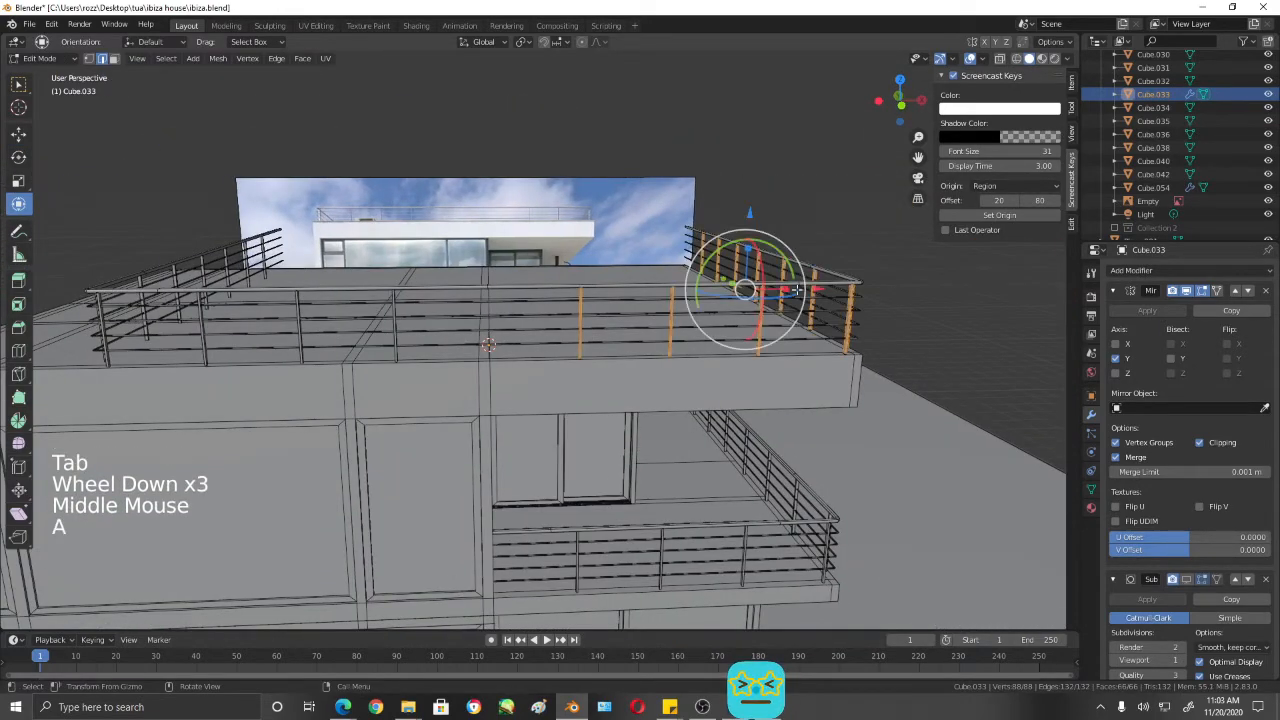
{"action": "middle_click_drag", "start_coordinate": [885, 311], "coordinate": [817, 342]}
{"action": "scroll", "coordinate": [869, 309], "scroll_direction": "up", "scroll_amount": 3}
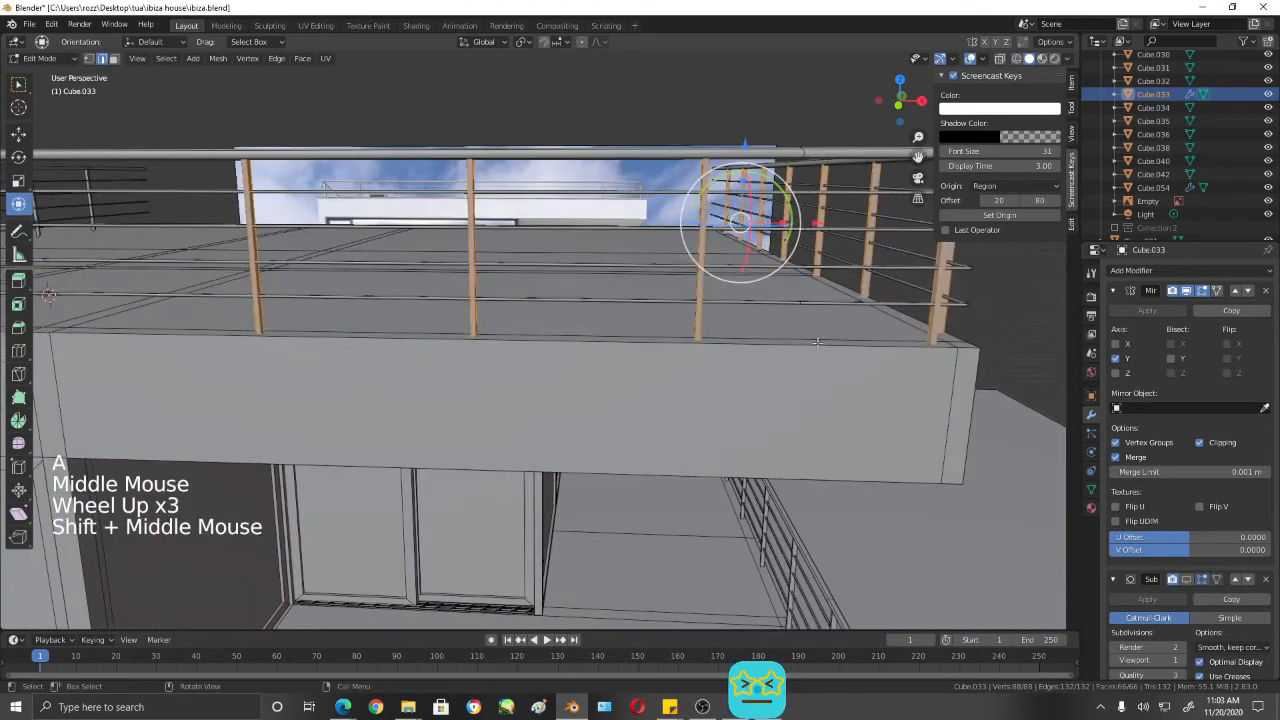
{"action": "scroll", "coordinate": [821, 352], "scroll_direction": "up", "scroll_amount": 1}
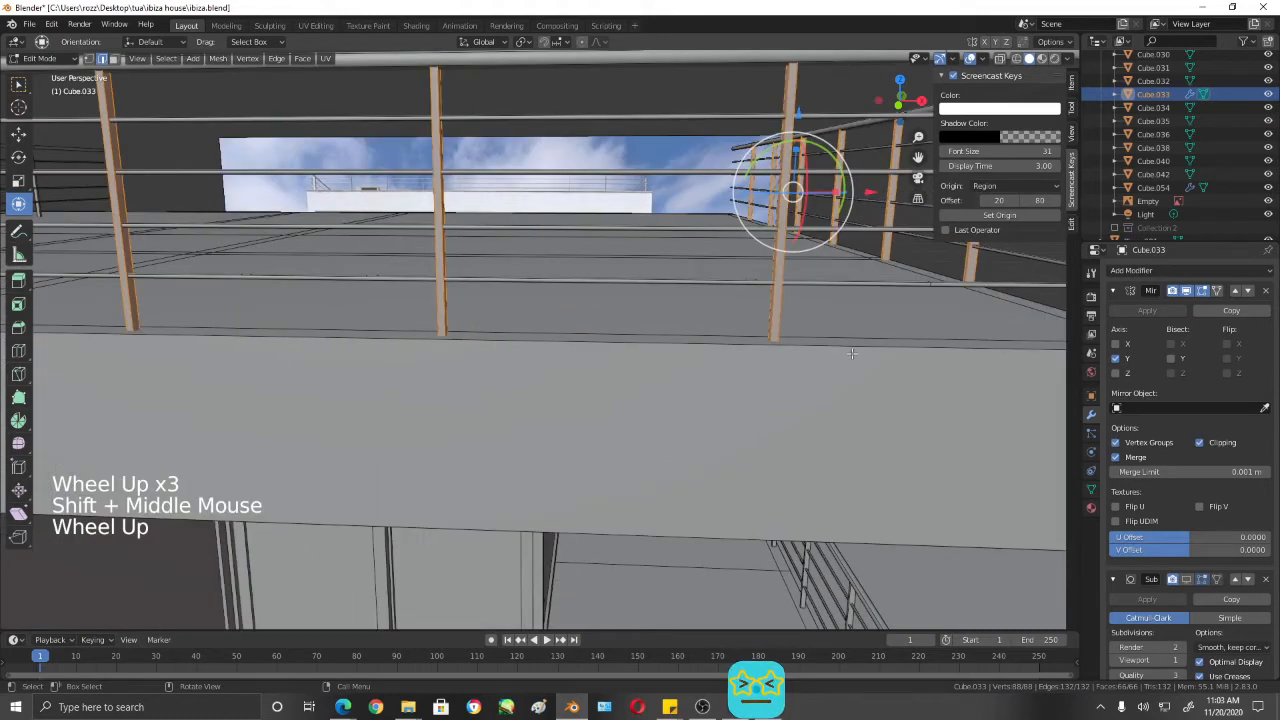
{"action": "scroll", "coordinate": [821, 352], "scroll_direction": "down", "scroll_amount": 1}
{"action": "mouse_move", "coordinate": [821, 352]}
{"action": "middle_mouse_down", "text": "shift"}
{"action": "mouse_move", "coordinate": [869, 360]}
{"action": "mouse_move", "coordinate": [838, 369]}
{"action": "middle_mouse_up", "text": "shift"}
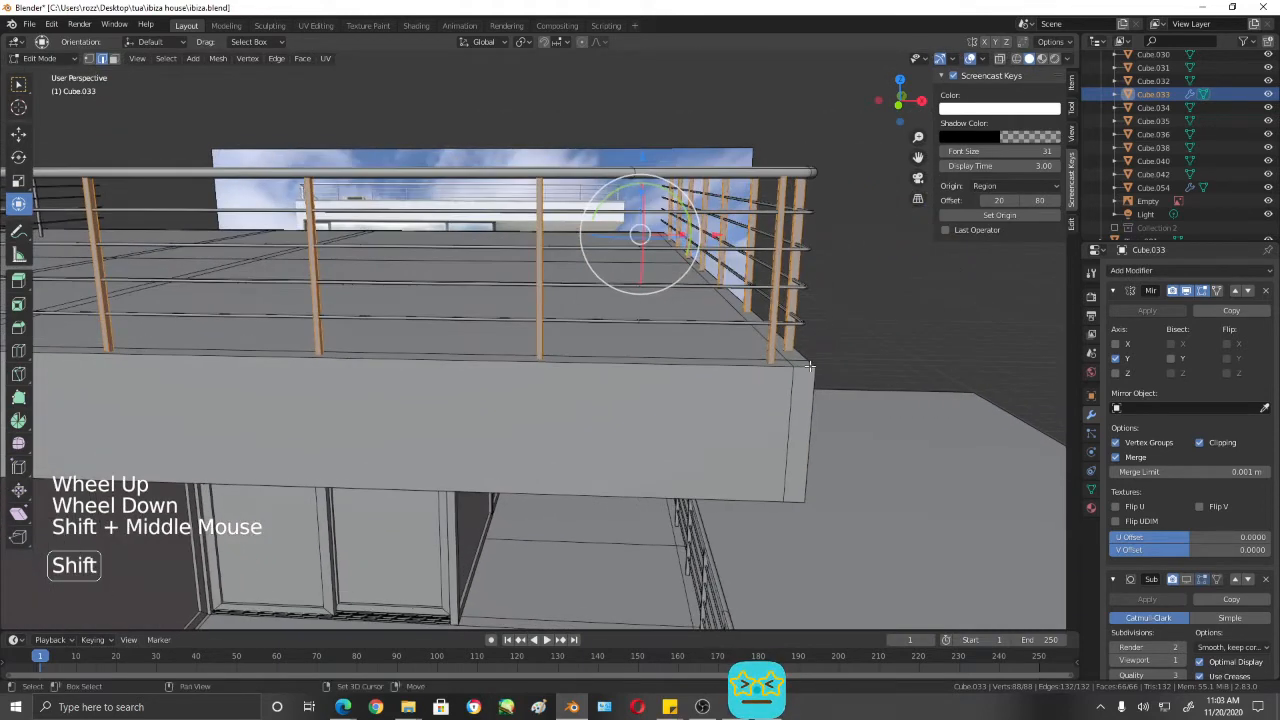
{"action": "key", "text": "Tab"}
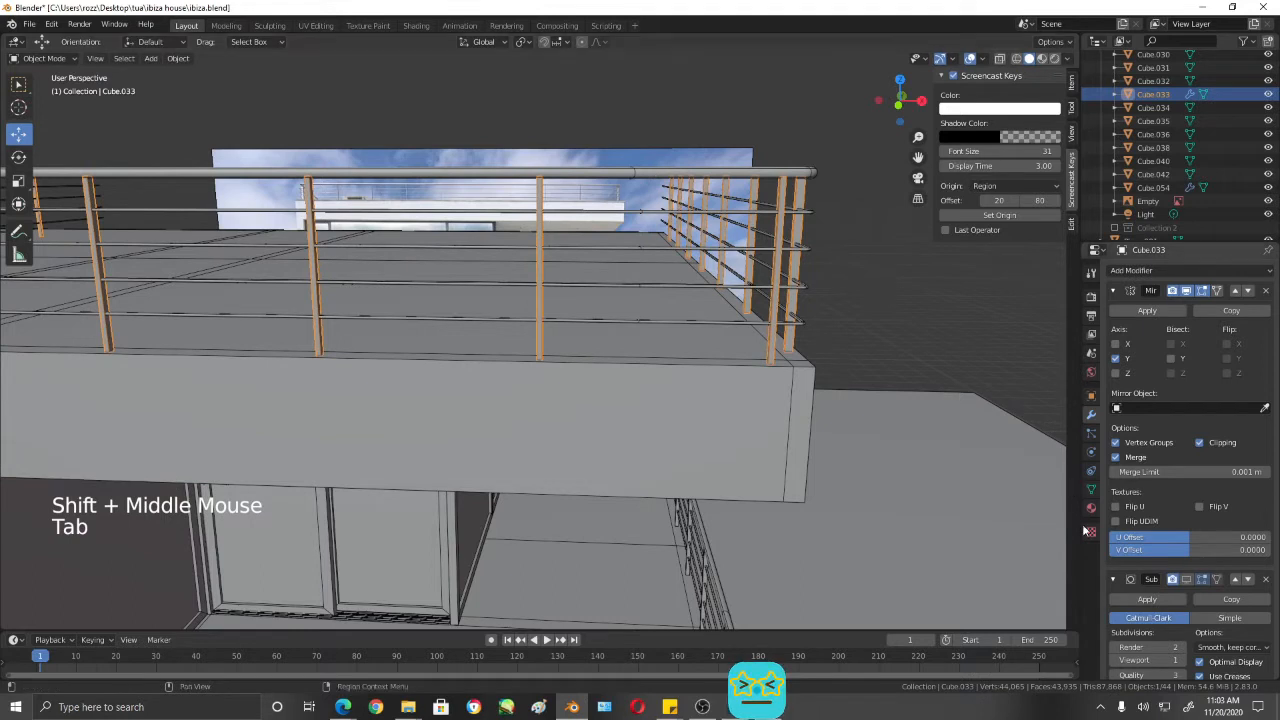
- Add a Bevel modifier to the railing posts and check the edges at the feet of the corner posts
{"action": "left_click", "coordinate": [1098, 410]}
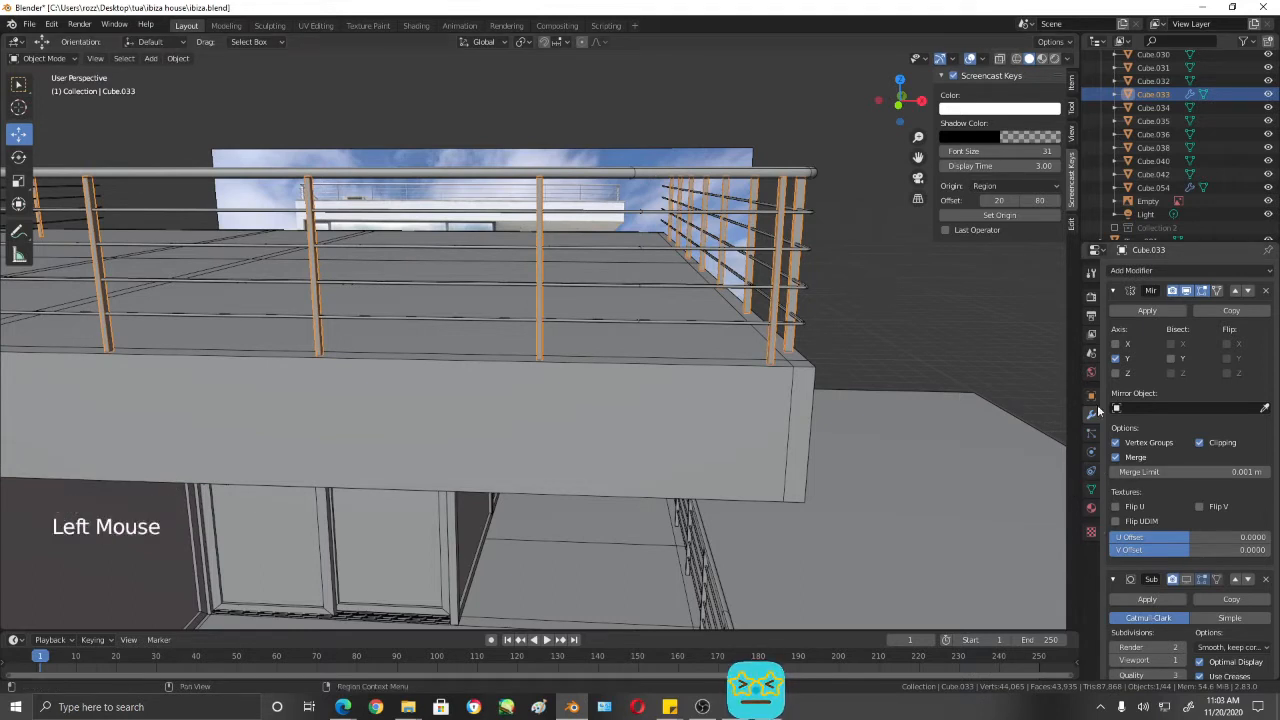
{"action": "left_click", "coordinate": [1151, 269]}
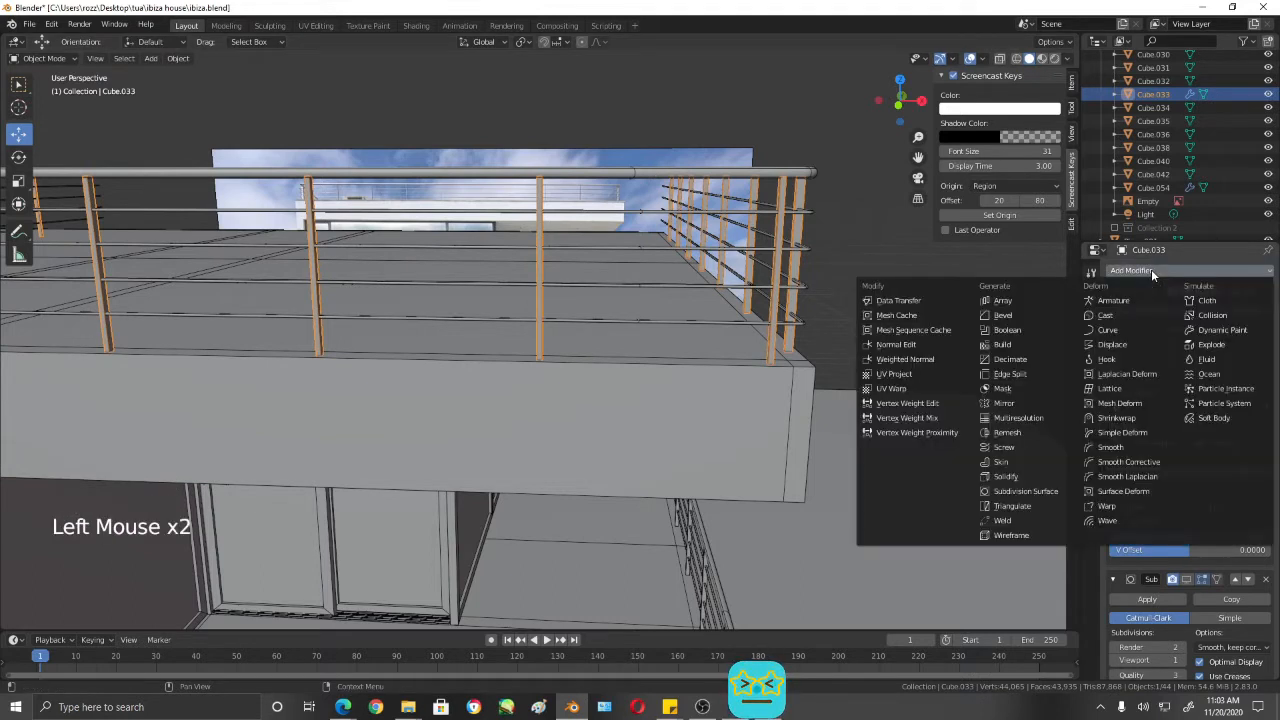
{"action": "left_click", "coordinate": [1014, 321]}
{"action": "middle_click", "coordinate": [806, 372]}
{"action": "scroll", "coordinate": [804, 369], "scroll_direction": "up", "scroll_amount": 2}
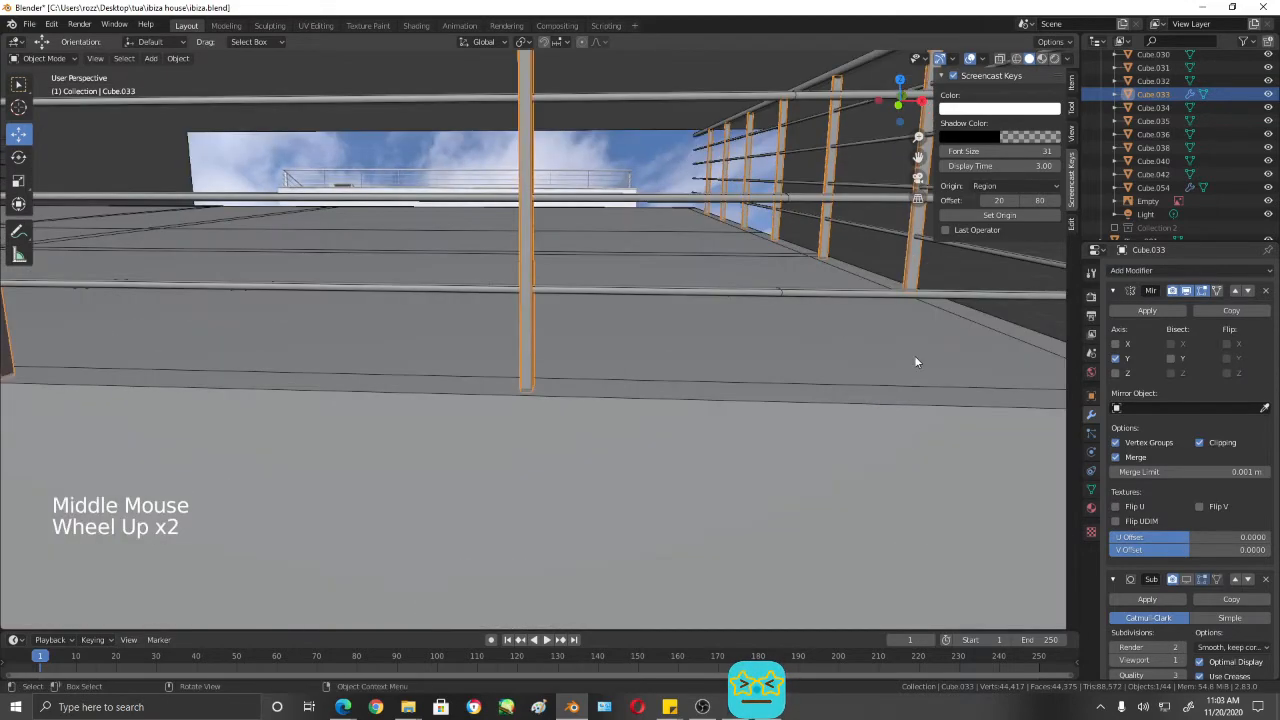
{"action": "middle_click_drag", "start_coordinate": [914, 355], "coordinate": [766, 340], "text": "shift"}
{"action": "scroll", "coordinate": [739, 377], "scroll_direction": "up", "scroll_amount": 1}
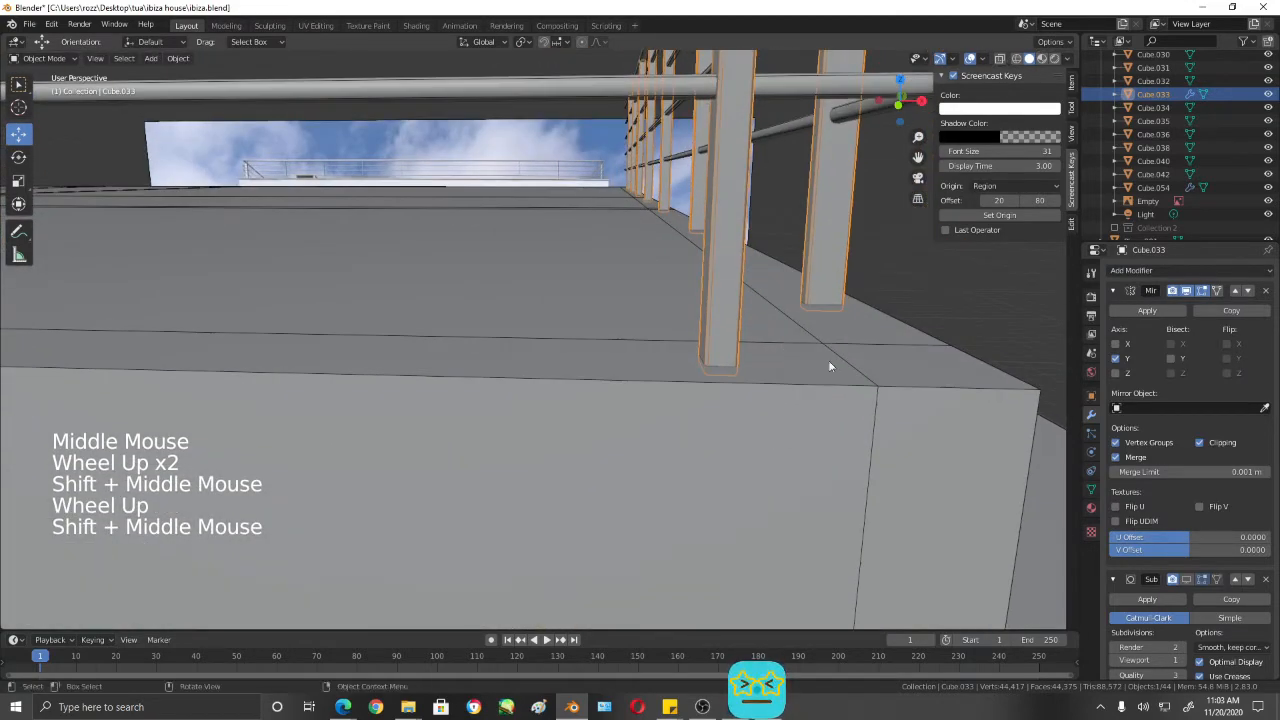
- Check the railing corner post and review the posts' Bevel modifier settings
{"action": "middle_click_drag", "start_coordinate": [888, 402], "coordinate": [891, 347]}
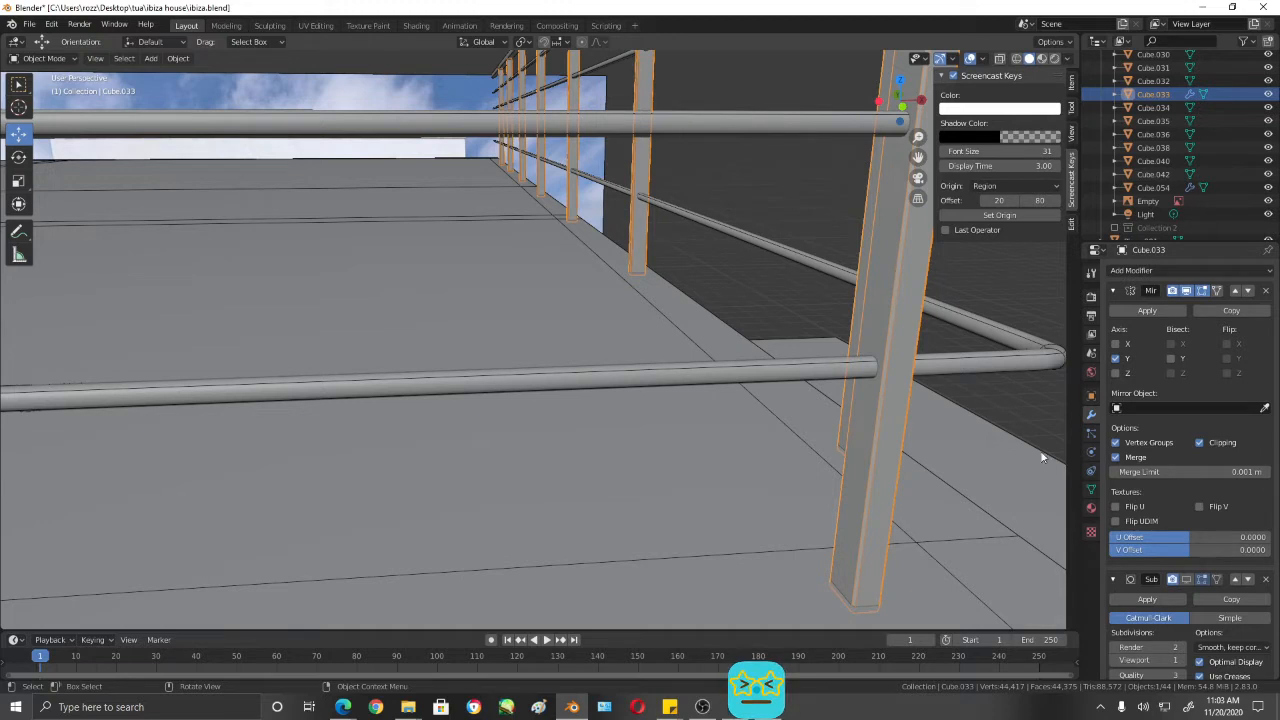
{"action": "scroll", "coordinate": [1240, 600], "scroll_direction": "down", "scroll_amount": 9}
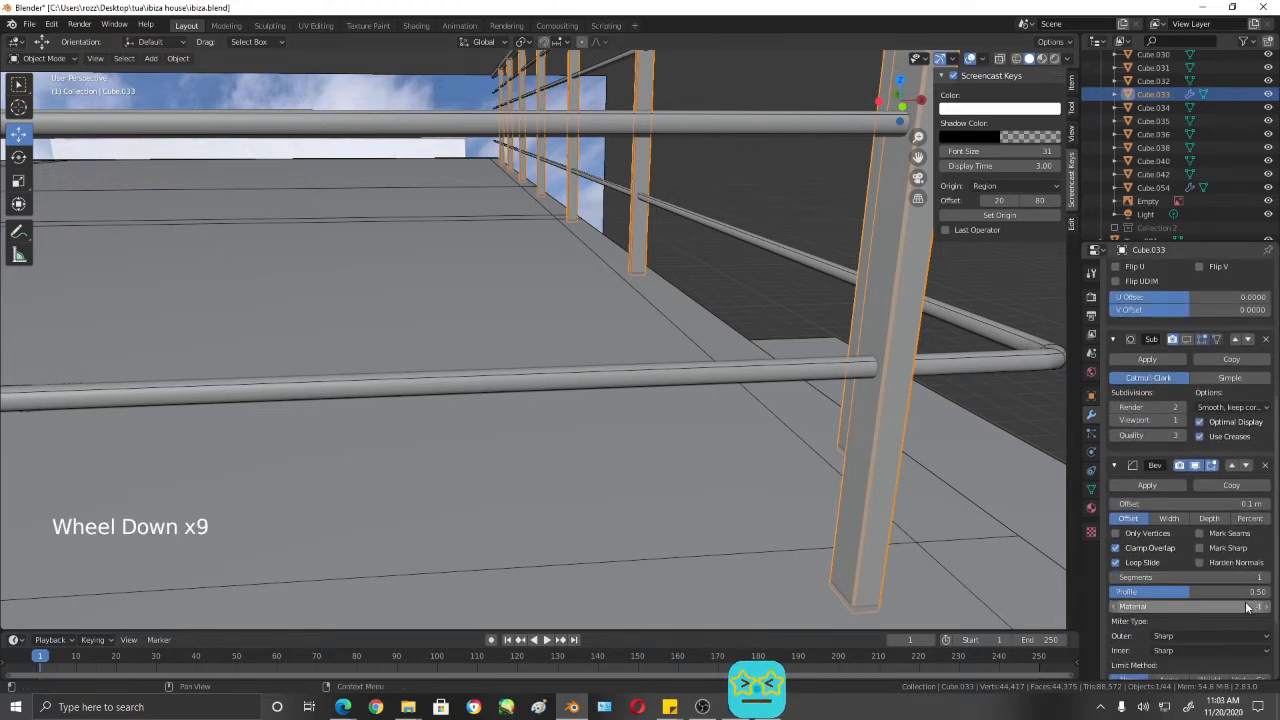
{"action": "scroll", "coordinate": [1246, 607], "scroll_direction": "down", "scroll_amount": 1}
{"action": "scroll", "coordinate": [1222, 603], "scroll_direction": "down", "scroll_amount": 2}
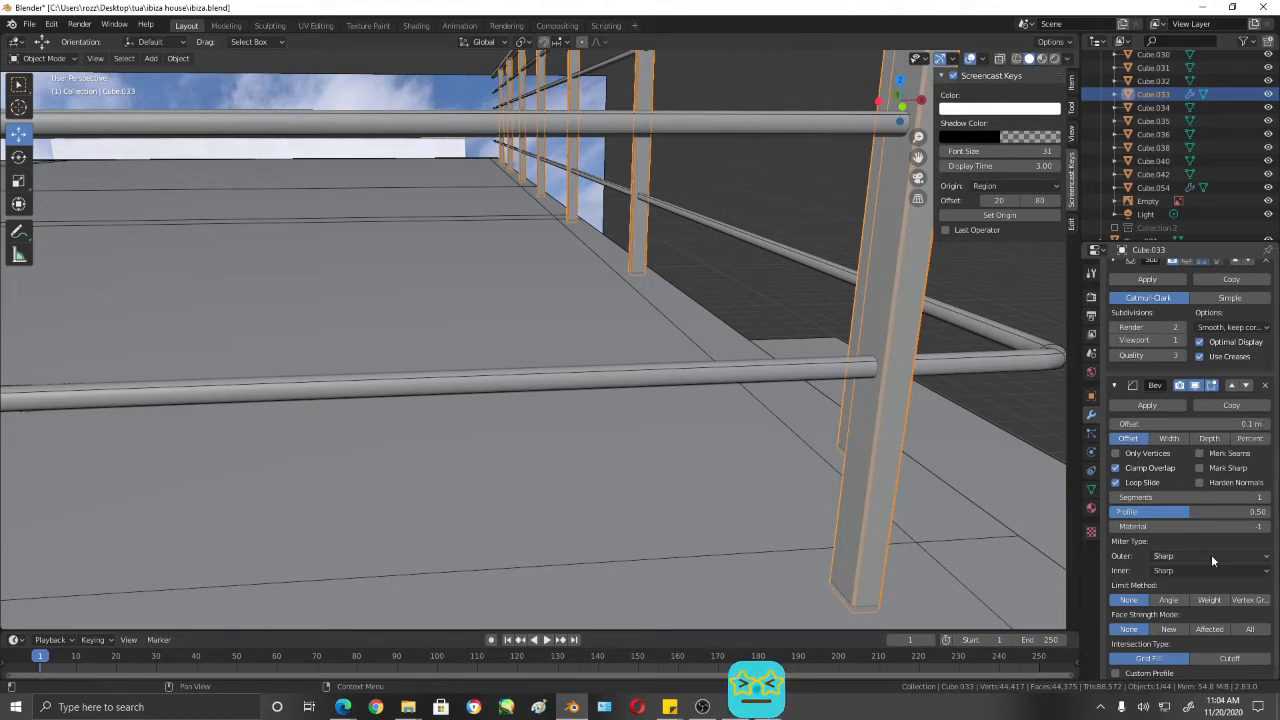
{"action": "scroll", "coordinate": [880, 435], "scroll_direction": "down", "scroll_amount": 2}
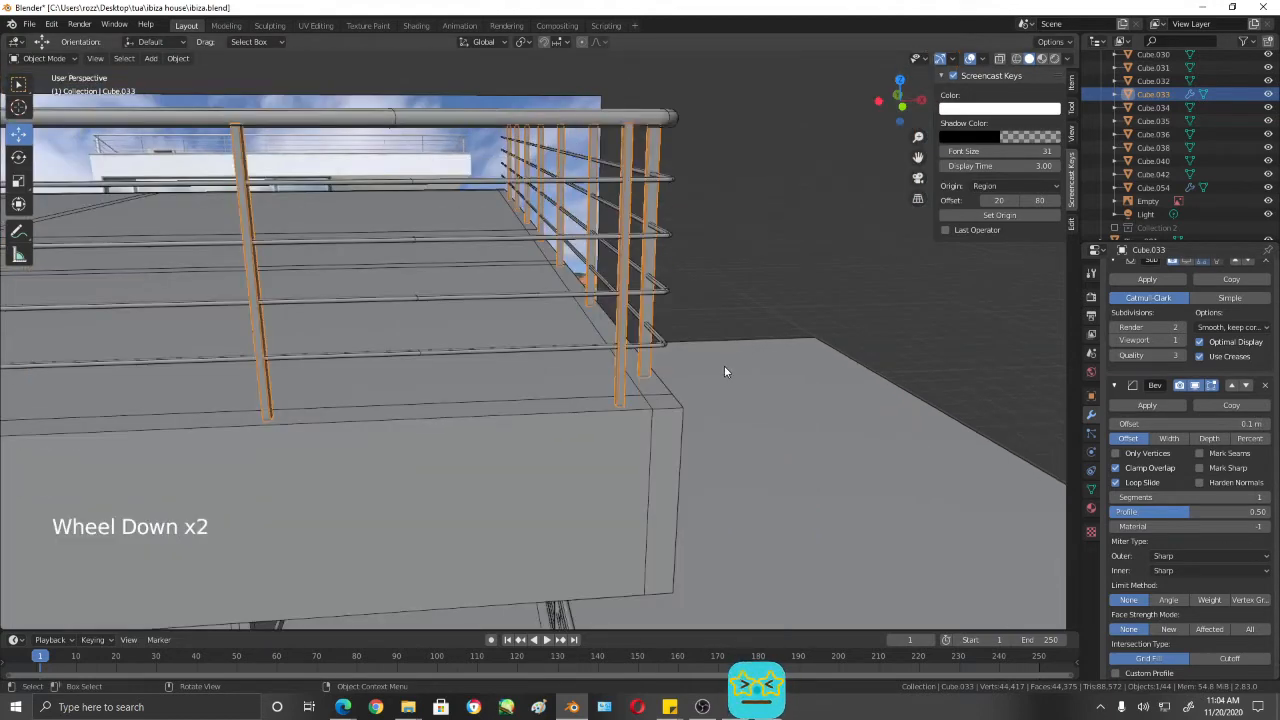
- Examine the posts in Edit Mode along the roof's front edge, around the gap at the mirror centre
{"action": "key", "text": "Tab"}
{"action": "scroll", "coordinate": [724, 365], "scroll_direction": "down", "scroll_amount": 2}
{"action": "middle_click_drag", "start_coordinate": [724, 365], "coordinate": [557, 330], "text": "shift"}
{"action": "scroll", "coordinate": [797, 370], "scroll_direction": "down", "scroll_amount": 2}
{"action": "scroll", "coordinate": [710, 350], "scroll_direction": "up", "scroll_amount": 2}
{"action": "scroll", "coordinate": [505, 315], "scroll_direction": "up", "scroll_amount": 2}
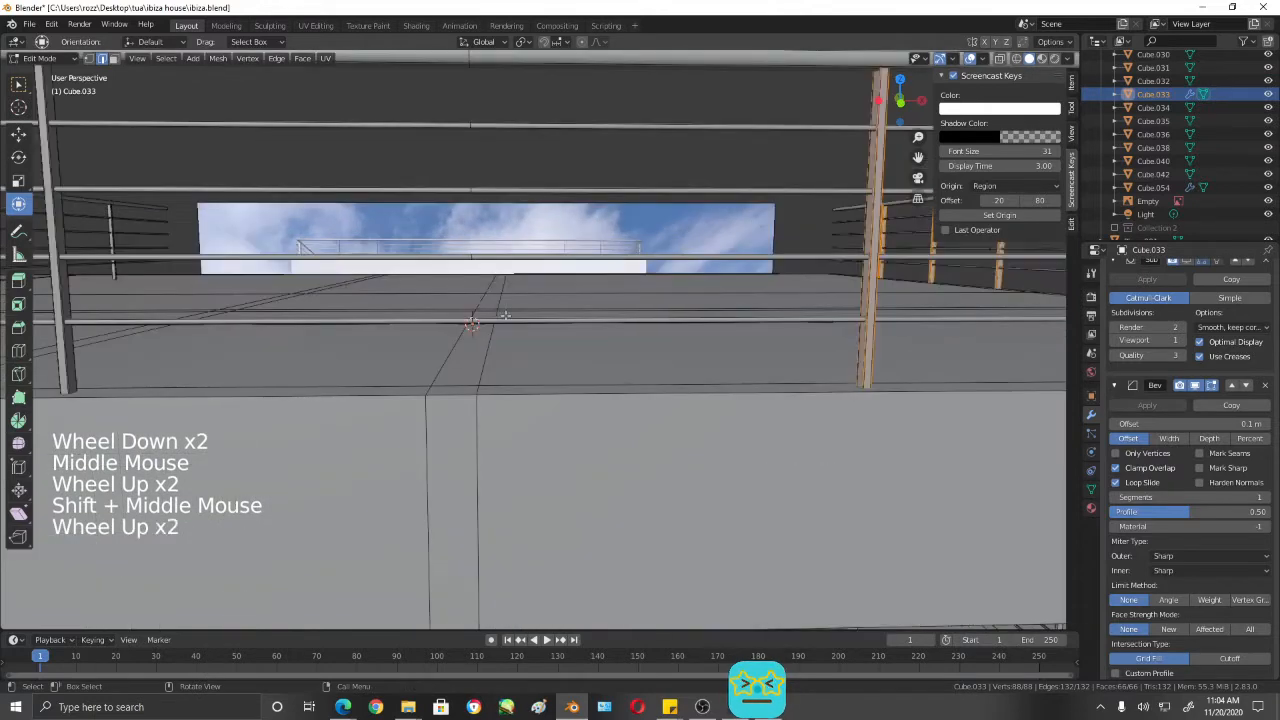
{"action": "middle_click_drag", "start_coordinate": [498, 266], "coordinate": [503, 266], "text": "shift"}
{"action": "scroll", "coordinate": [503, 266], "scroll_direction": "down", "scroll_amount": 1}
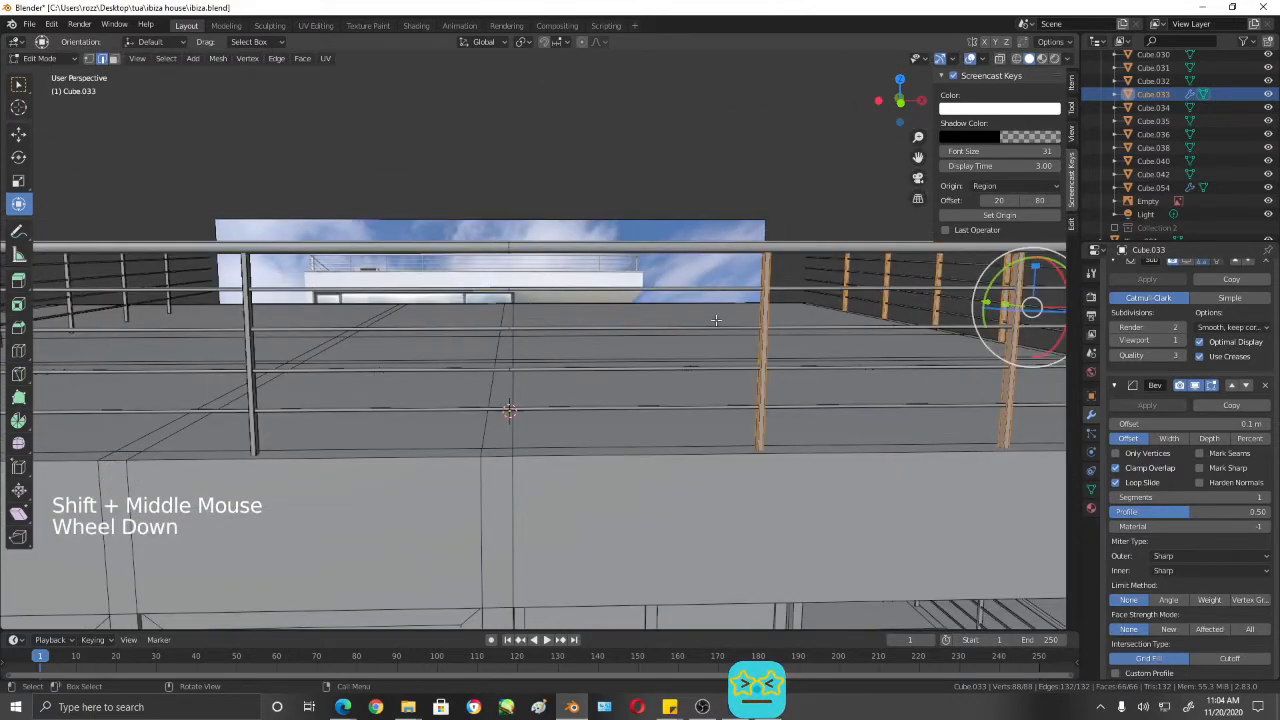
{"action": "scroll", "coordinate": [716, 319], "scroll_direction": "up", "scroll_amount": 1}
{"action": "middle_click_drag", "start_coordinate": [716, 319], "coordinate": [720, 284], "text": "shift"}
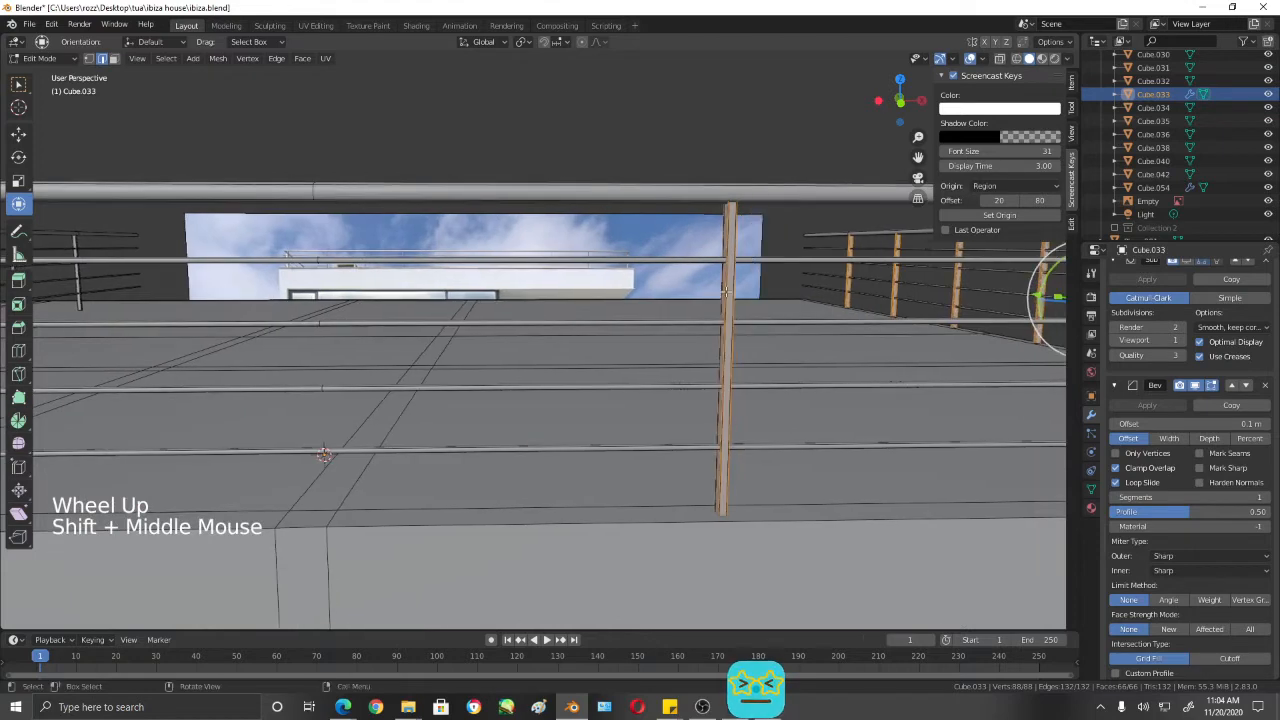
- Select all linked geometry of the front-edge post nearest the mirror centre, undoing any accidental change
{"action": "key", "text": "Tab"}
{"action": "left_click", "coordinate": [726, 291]}
{"action": "key", "text": "Tab"}
{"action": "left_click", "coordinate": [726, 291]}
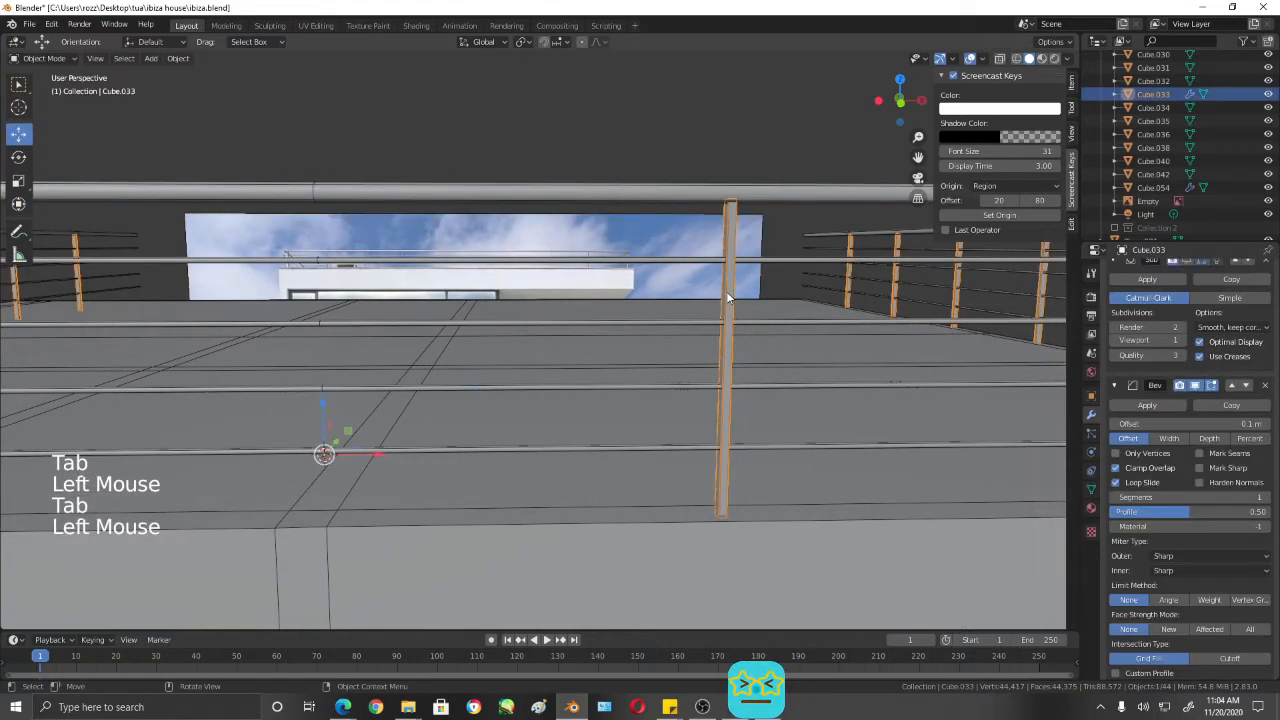
{"action": "key", "text": "Tab"}
{"action": "left_click", "coordinate": [727, 288]}
{"action": "key", "text": "l"}
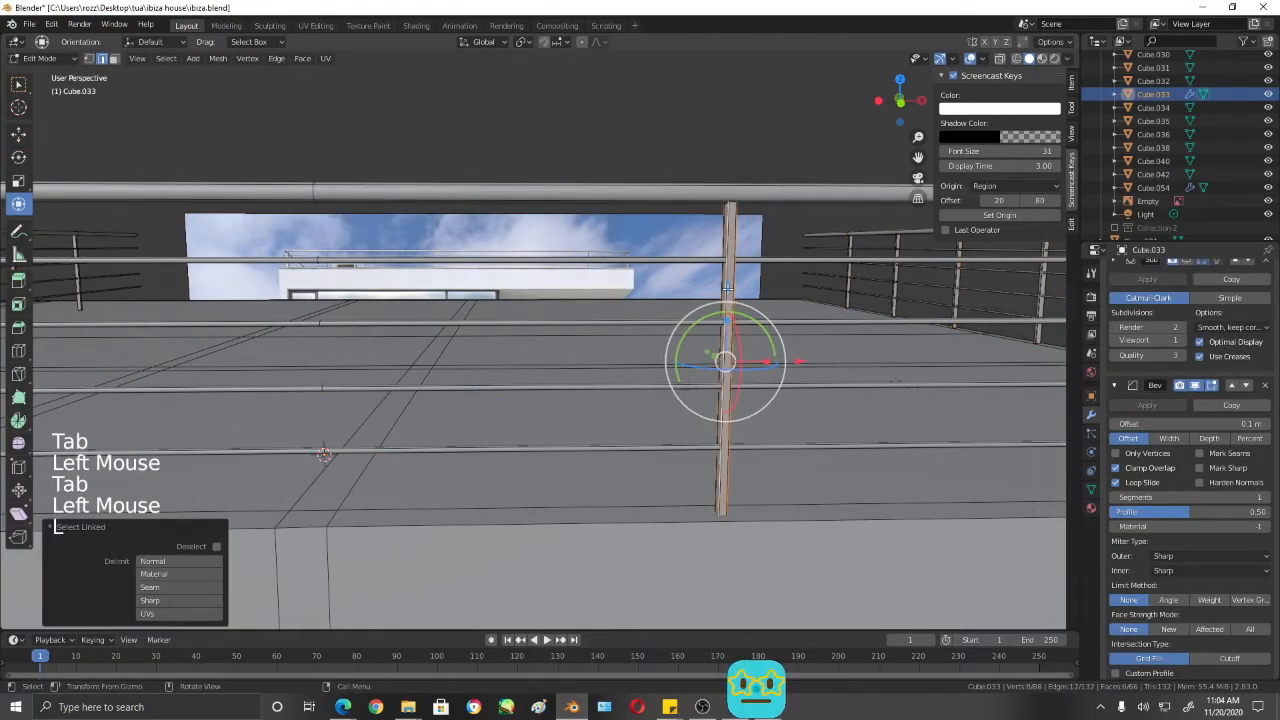
{"action": "left_click", "coordinate": [806, 360]}
{"action": "key", "text": "ctrl+z"}
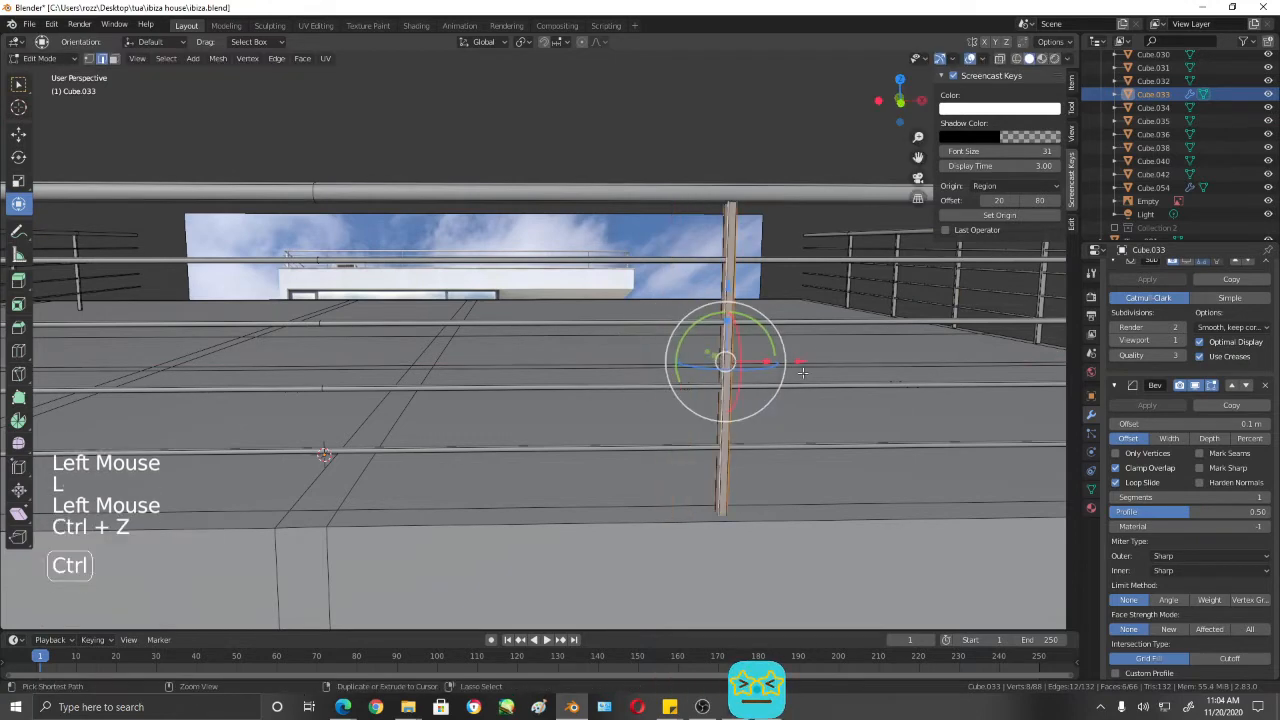
- Duplicate the selected post, move the copy about -1.09 m along X and nudge it closer to the mirror centre
{"action": "key", "text": "shift+d"}
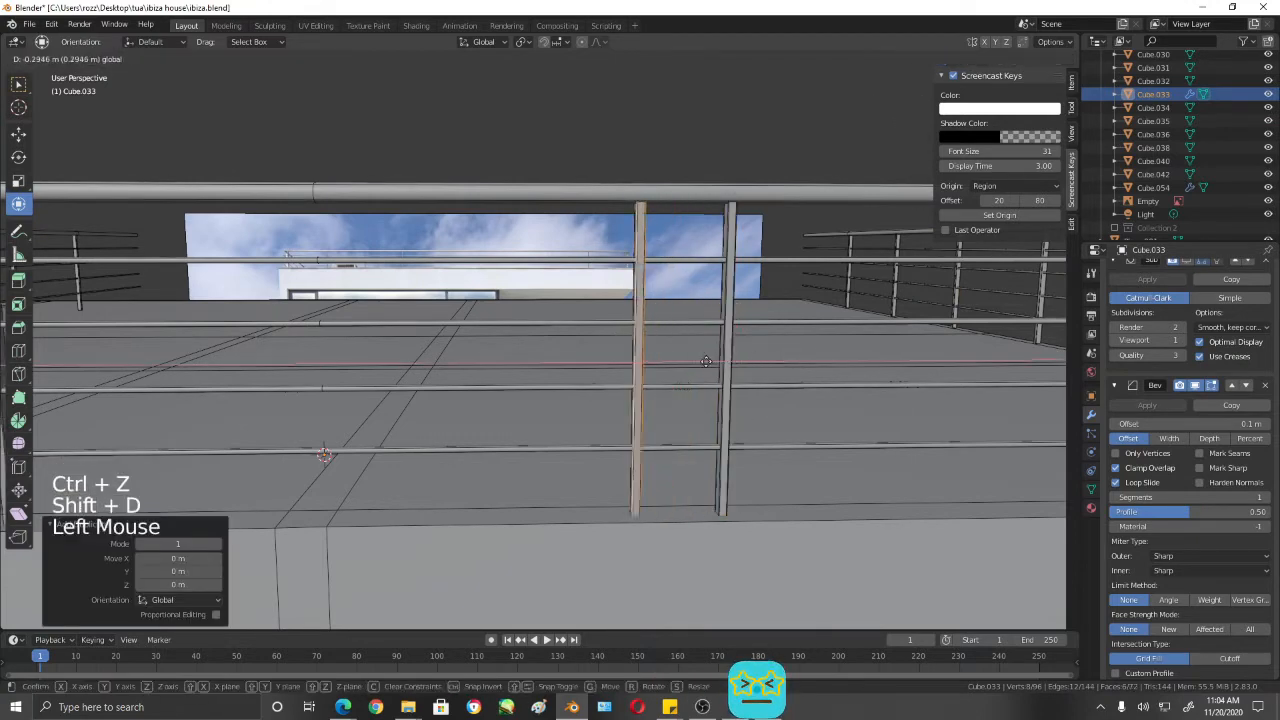
{"action": "left_click_drag", "start_coordinate": [537, 363], "coordinate": [467, 364]}
{"action": "scroll", "coordinate": [510, 367], "scroll_direction": "up", "scroll_amount": 1, "text": "shift"}
{"action": "middle_click_drag", "start_coordinate": [523, 367], "coordinate": [585, 357], "text": "shift"}
{"action": "scroll", "coordinate": [640, 350], "scroll_direction": "up", "scroll_amount": 1}
{"action": "scroll", "coordinate": [600, 360], "scroll_direction": "down", "scroll_amount": 1}
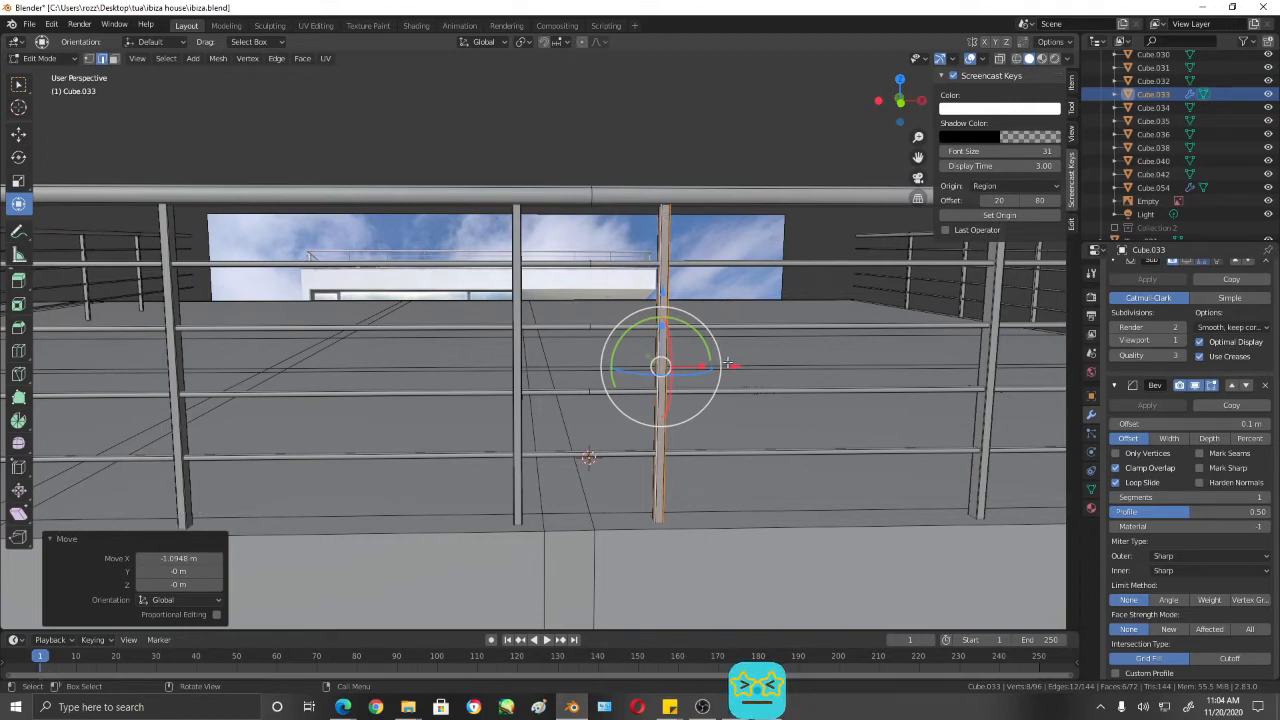
{"action": "mouse_move", "coordinate": [729, 364]}
{"action": "left_mouse_down"}
{"action": "mouse_move", "coordinate": [670, 371]}
{"action": "mouse_move", "coordinate": [707, 368]}
{"action": "left_mouse_up"}
- Try a single vertical loop cut through the middle of the duplicated post and undo it
{"action": "key", "text": "ctrl"}
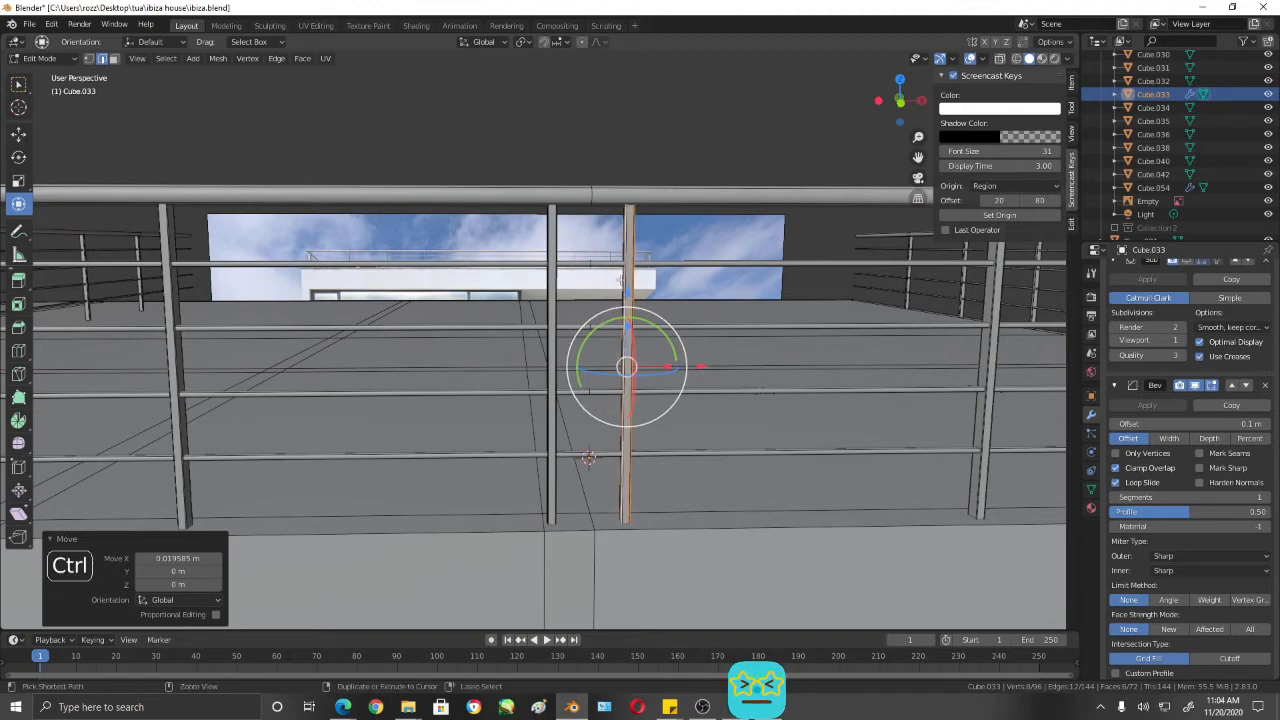
{"action": "key", "text": "ctrl+r"}
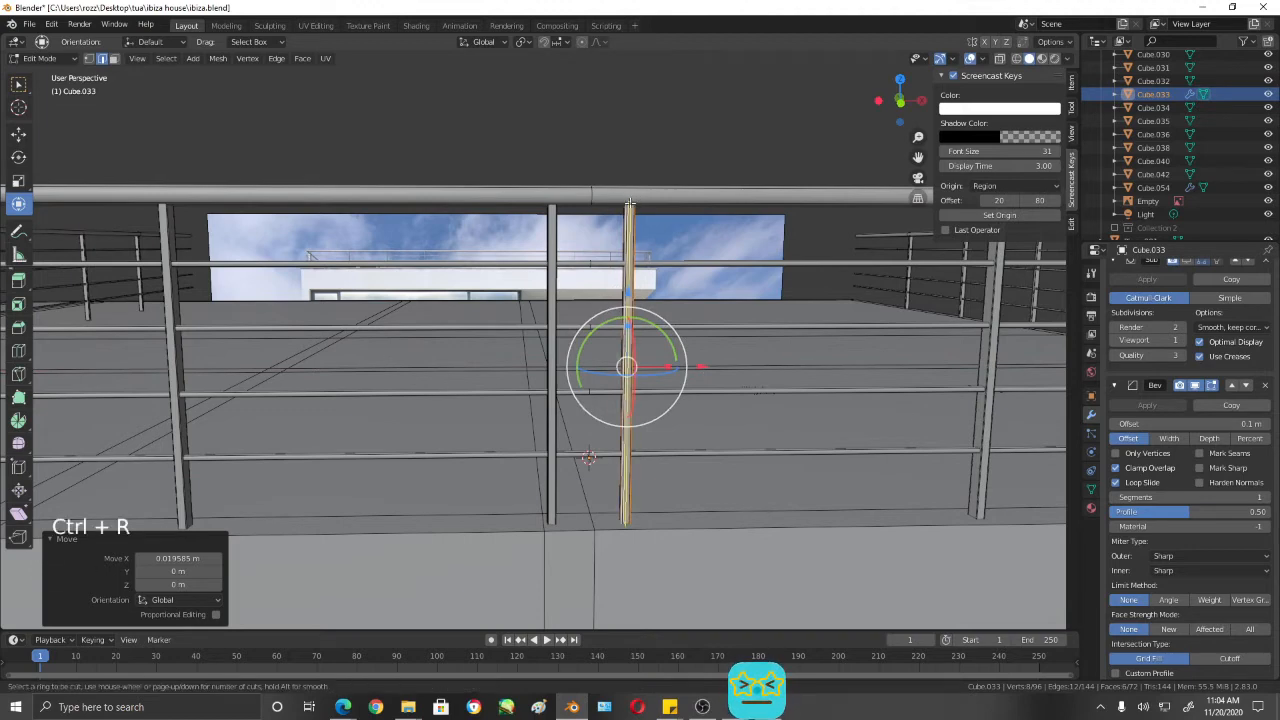
{"action": "scroll", "coordinate": [629, 205], "scroll_direction": "up", "scroll_amount": 2}
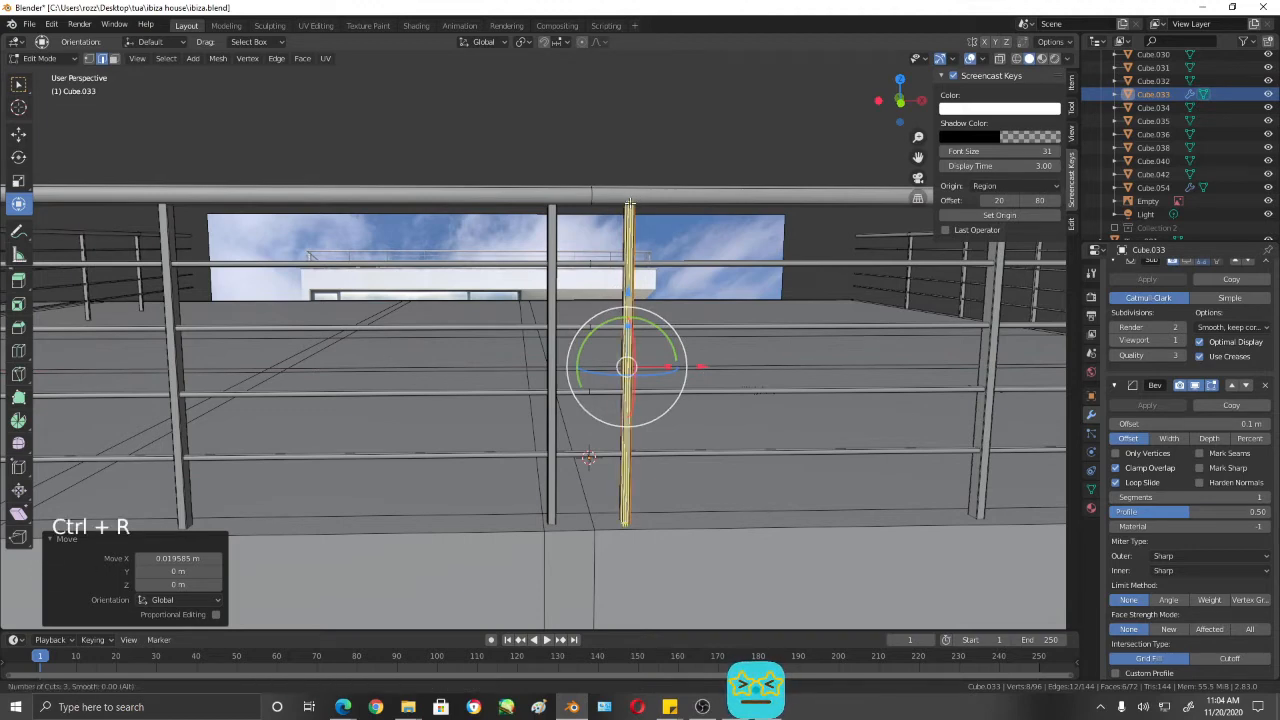
{"action": "left_click", "coordinate": [630, 204]}
{"action": "right_click", "coordinate": [630, 204]}
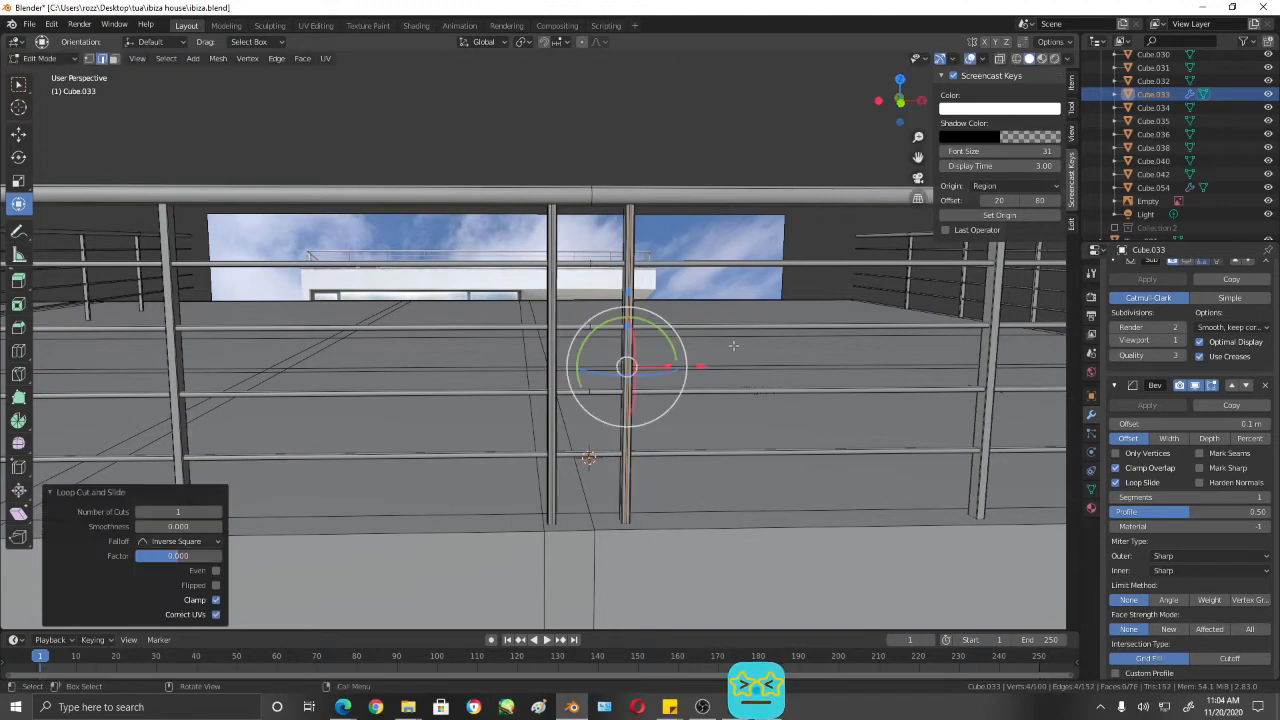
{"action": "scroll", "coordinate": [718, 412], "scroll_direction": "up", "scroll_amount": 3}
{"action": "scroll", "coordinate": [740, 411], "scroll_direction": "down", "scroll_amount": 2}
{"action": "middle_click_drag", "start_coordinate": [727, 410], "coordinate": [709, 447]}
{"action": "key", "text": "ctrl+z"}
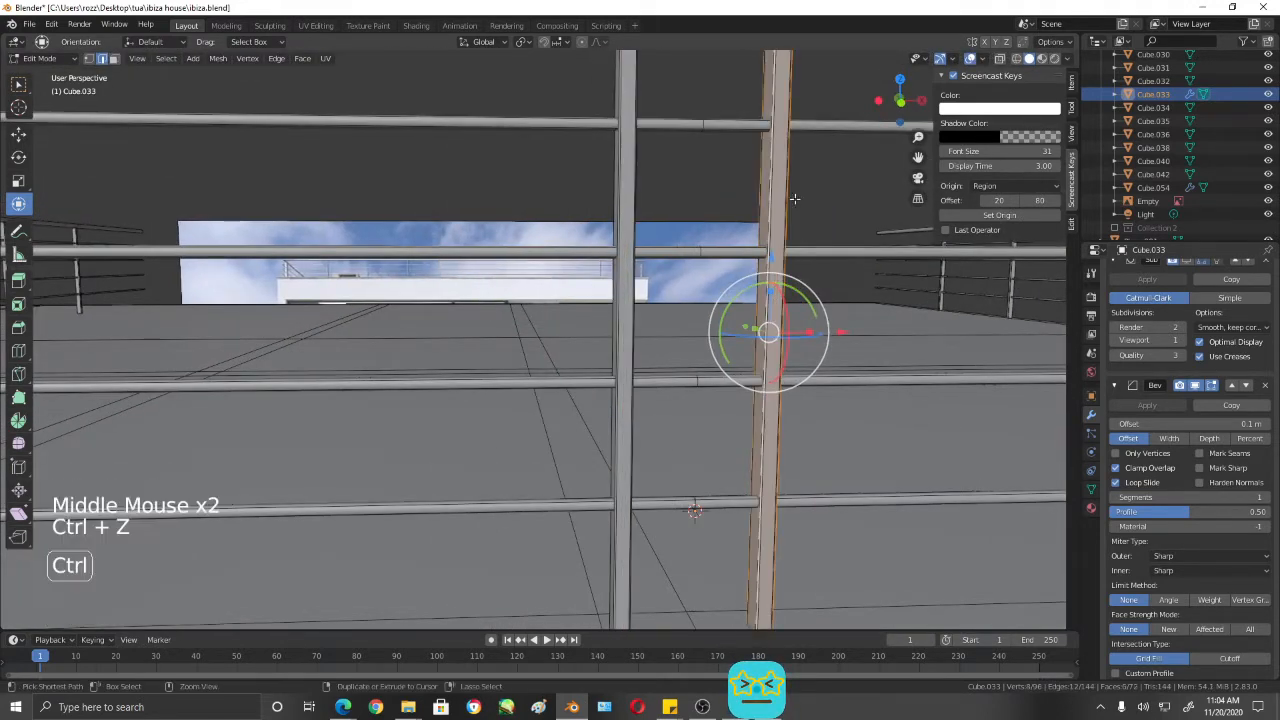
- Cut the duplicated post lengthwise with one centred loop cut and turn off the Bevel modifier's viewport display
{"action": "scroll", "coordinate": [764, 153], "scroll_direction": "down", "scroll_amount": 1}
{"action": "key", "text": "ctrl+r"}
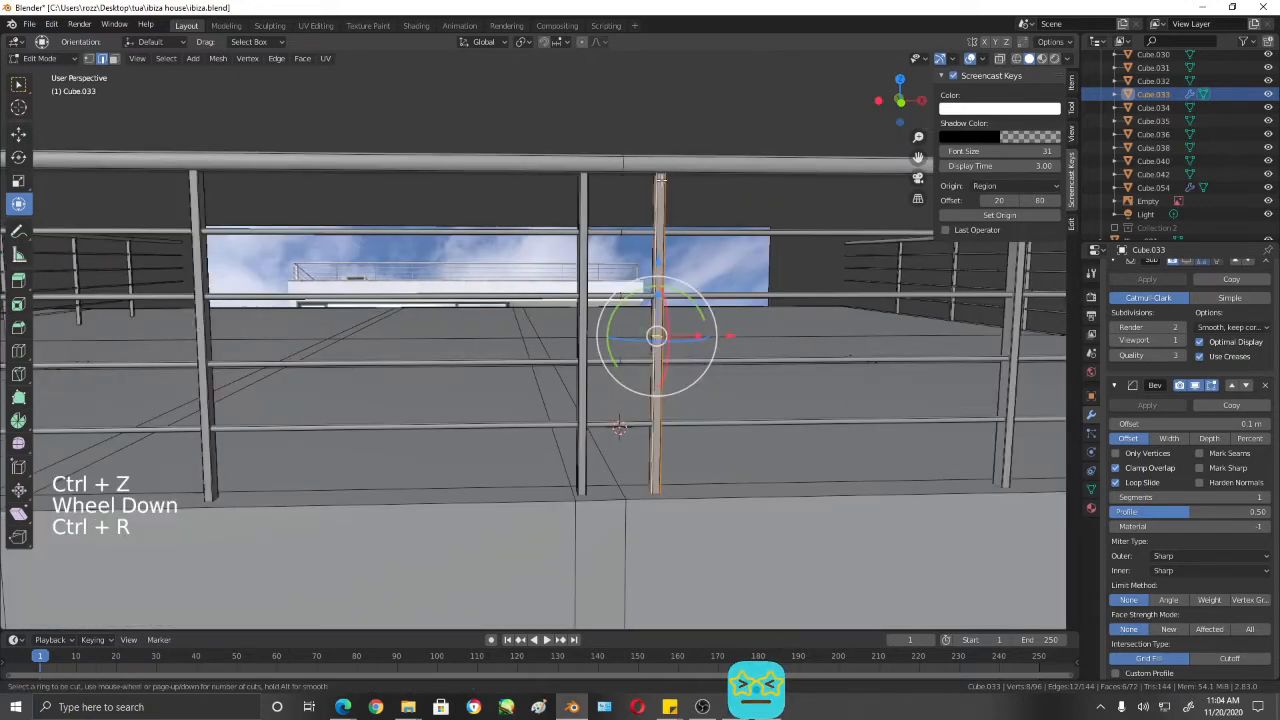
{"action": "left_click", "coordinate": [661, 167]}
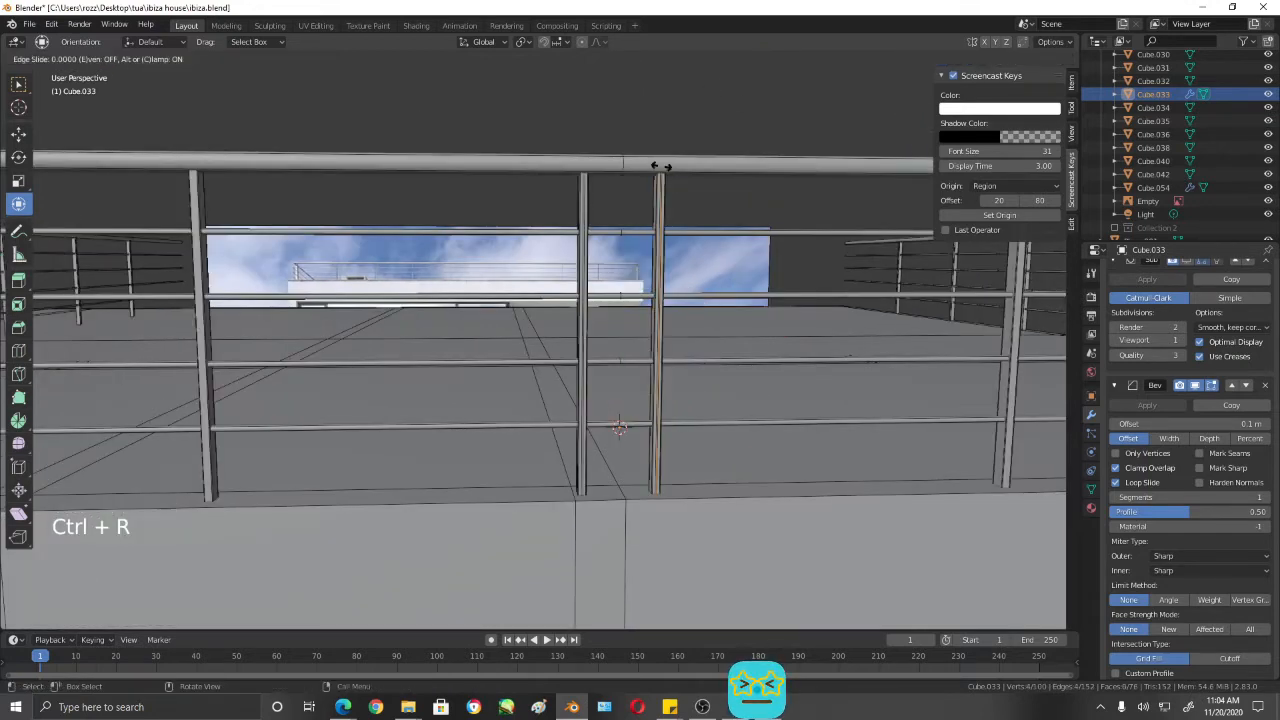
{"action": "right_click", "coordinate": [661, 167]}
{"action": "scroll", "coordinate": [820, 306], "scroll_direction": "up", "scroll_amount": 2}
{"action": "scroll", "coordinate": [820, 306], "scroll_direction": "down", "scroll_amount": 1}
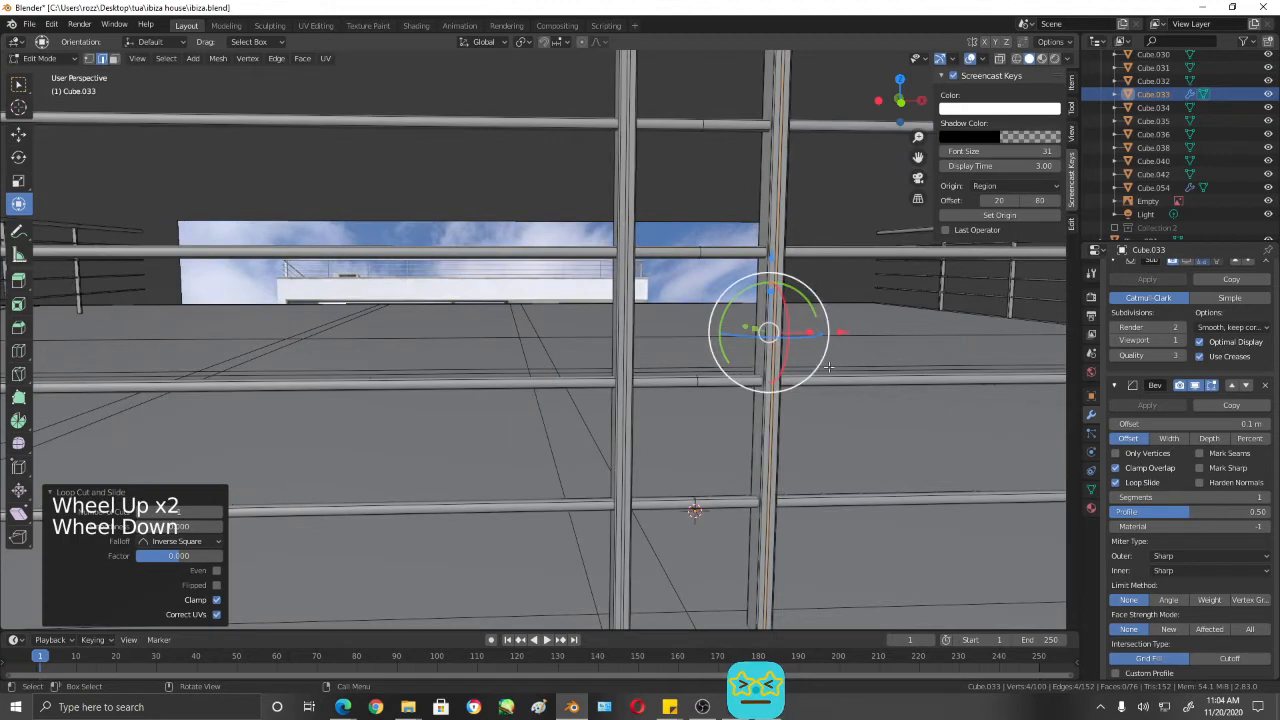
{"action": "middle_click_drag", "start_coordinate": [806, 410], "coordinate": [817, 402]}
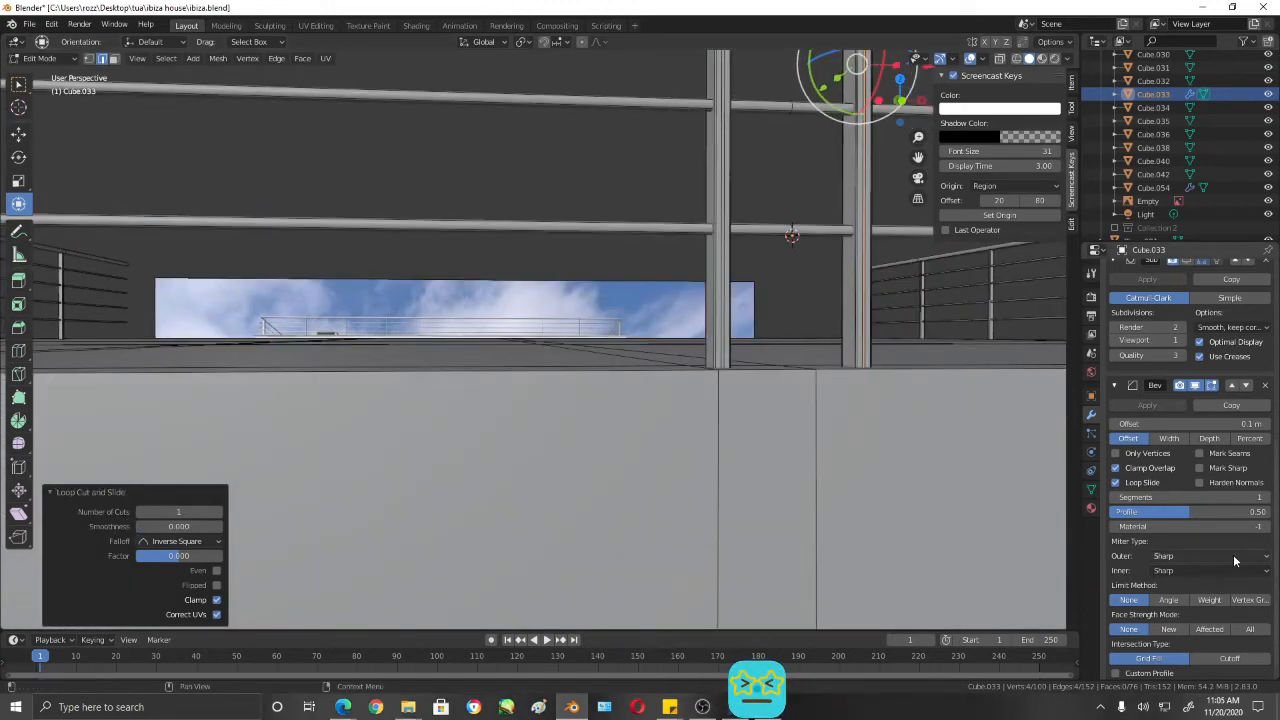
{"action": "scroll", "coordinate": [1157, 468], "scroll_direction": "down", "scroll_amount": 3}
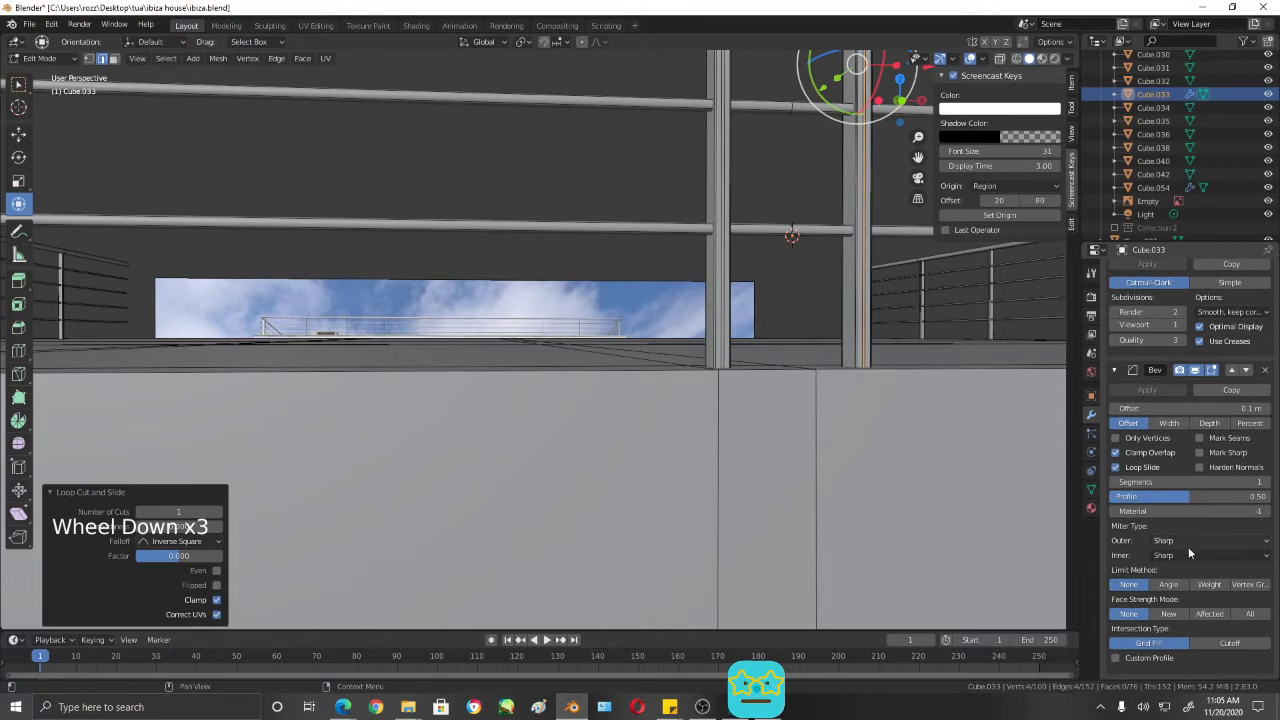
{"action": "left_click", "coordinate": [1195, 371]}
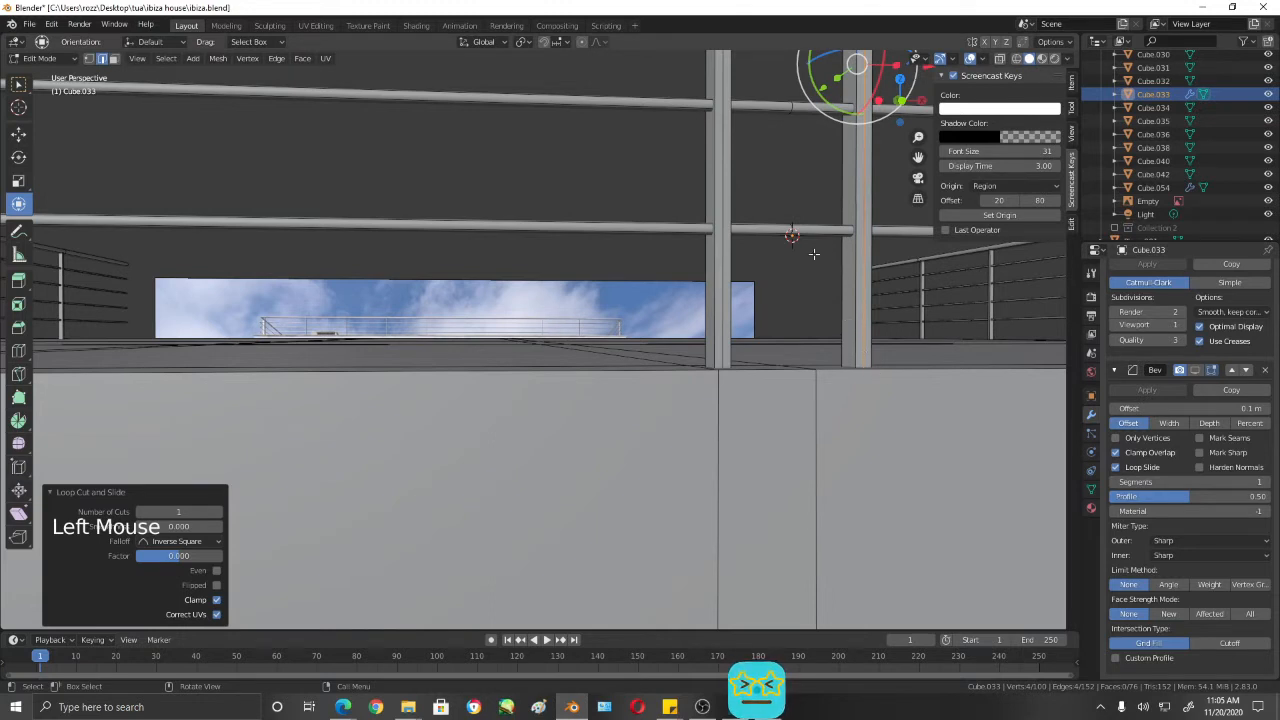
- Delete the three long faces on the duplicated post's half that faces the mirror centre
{"action": "key", "text": "3"}
{"action": "left_click", "coordinate": [852, 288]}
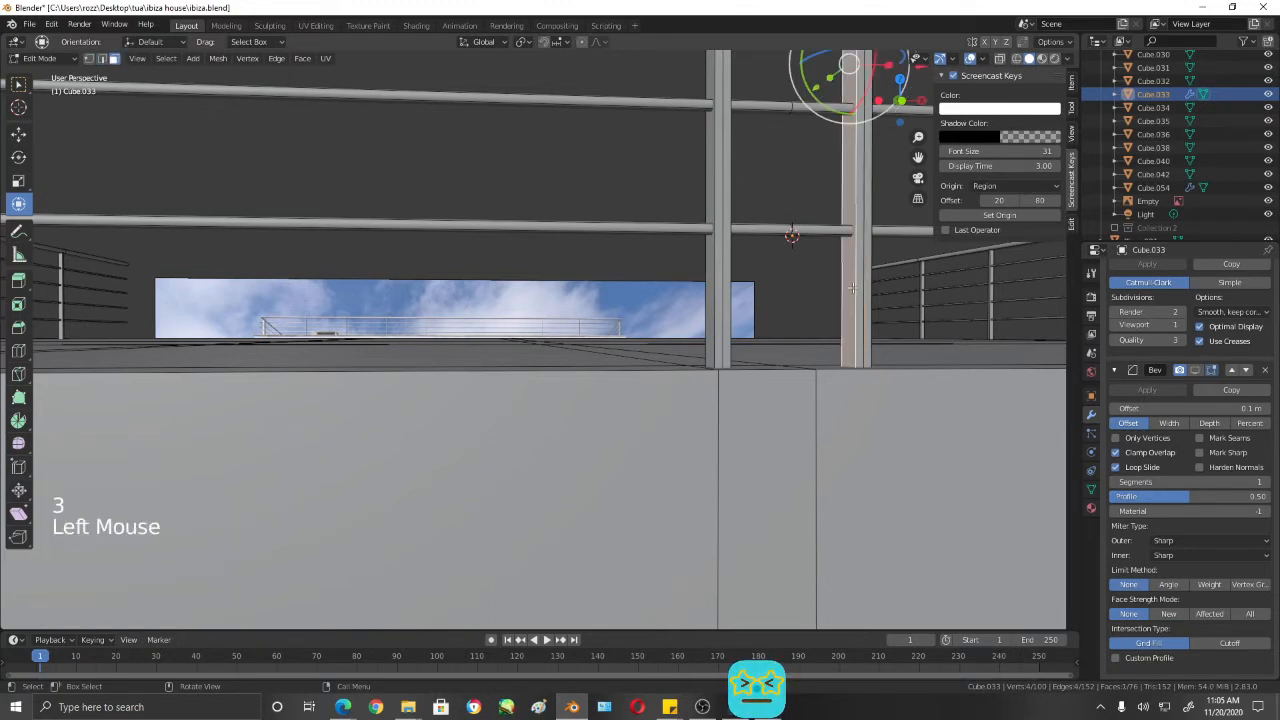
{"action": "key", "text": "x"}
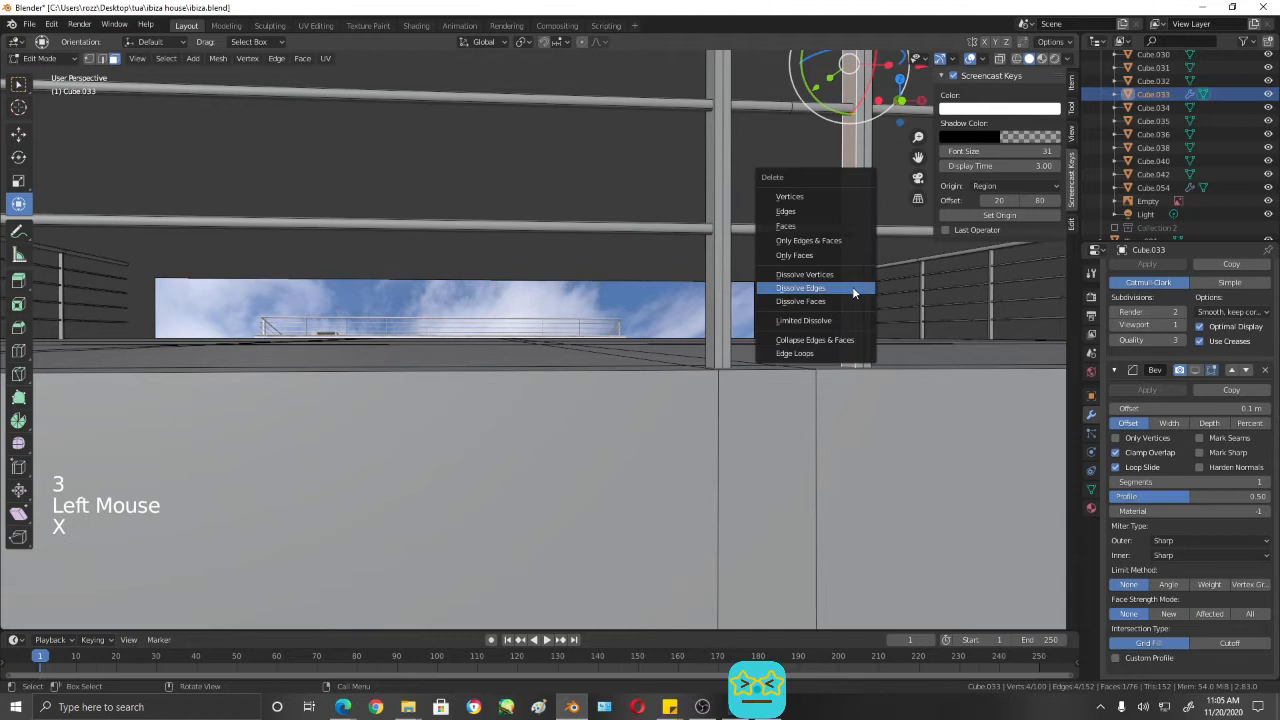
{"action": "left_click", "coordinate": [792, 226]}
{"action": "left_click", "coordinate": [857, 278]}
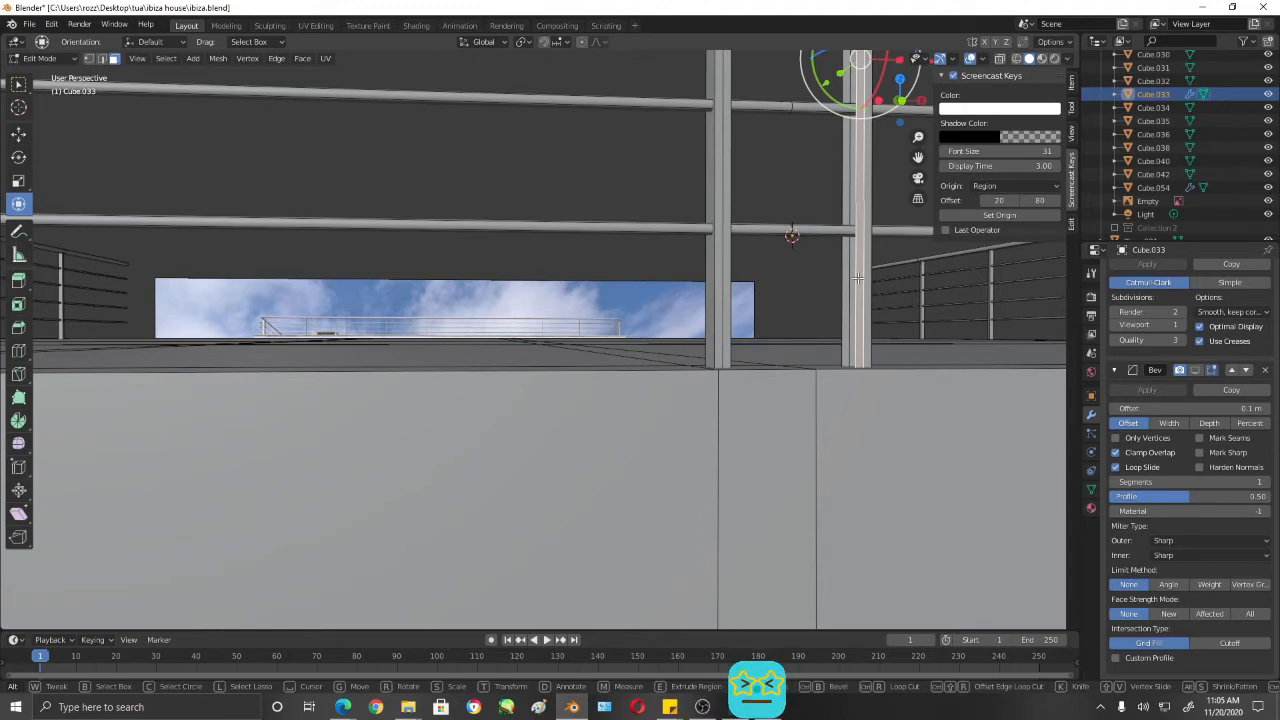
{"action": "left_click", "coordinate": [857, 278], "text": "alt"}
{"action": "key", "text": "x"}
{"action": "left_click", "coordinate": [857, 278]}
{"action": "left_click", "coordinate": [846, 270]}
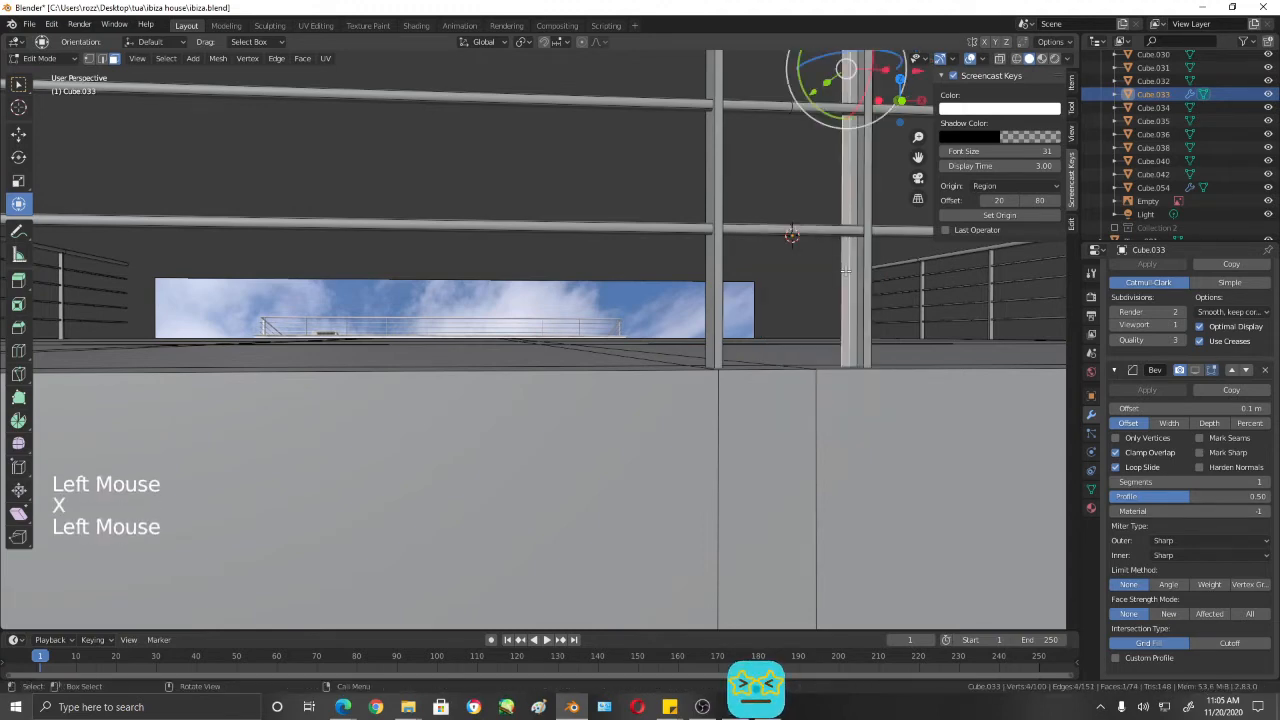
{"action": "key", "text": "x"}
{"action": "left_click", "coordinate": [846, 271]}
- Delete the two end faces of the removed half in wireframe display and return to solid shading
{"action": "middle_click_drag", "start_coordinate": [846, 296], "coordinate": [857, 371]}
{"action": "key", "text": "shift+z"}
{"action": "left_click", "coordinate": [897, 493]}
{"action": "key", "text": "x"}
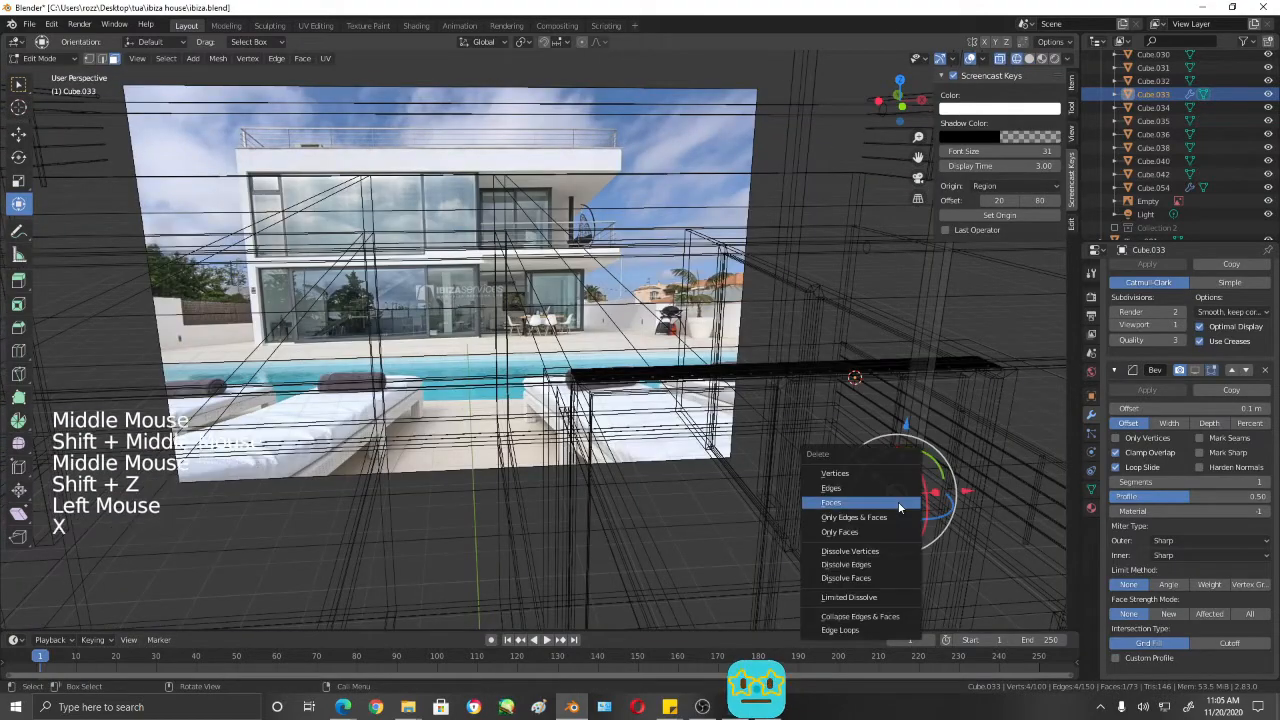
{"action": "left_click", "coordinate": [900, 500]}
{"action": "middle_click_drag", "start_coordinate": [900, 500], "coordinate": [828, 436], "text": "shift"}
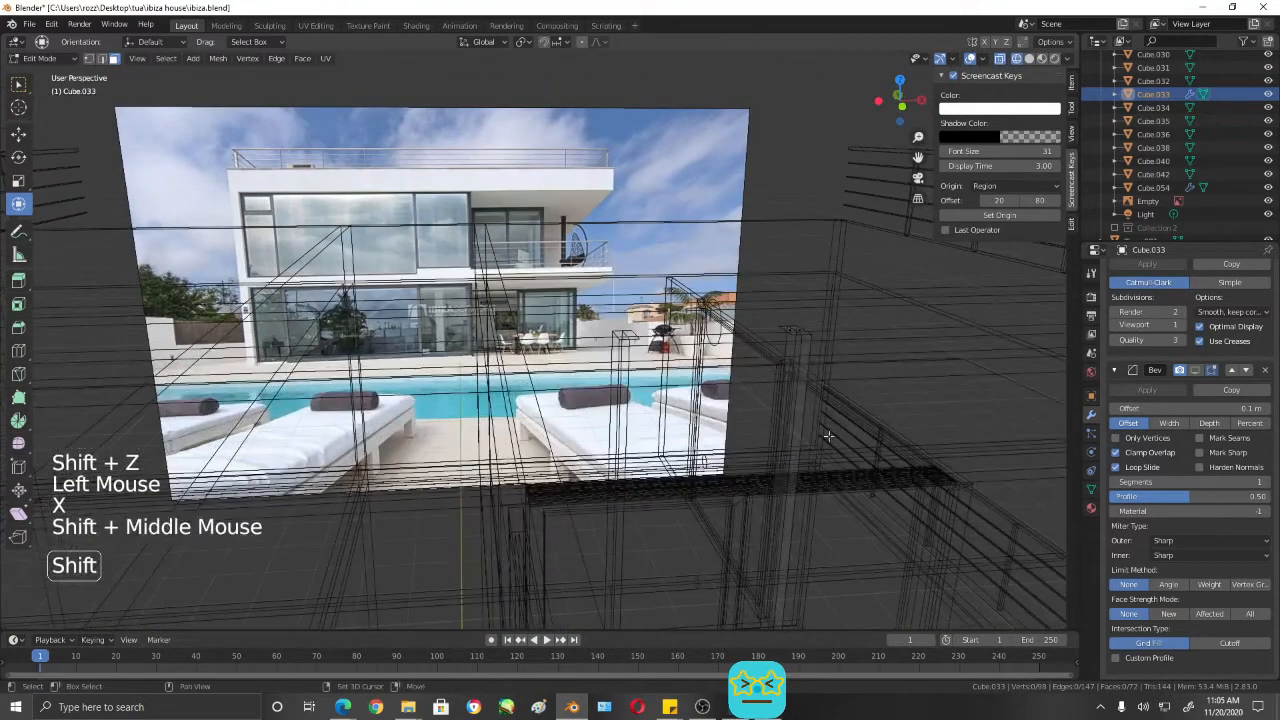
{"action": "left_click", "coordinate": [788, 331]}
{"action": "key", "text": "x"}
{"action": "left_click", "coordinate": [788, 331]}
{"action": "mouse_move", "coordinate": [788, 331]}
{"action": "middle_mouse_down"}
{"action": "mouse_move", "coordinate": [812, 414]}
{"action": "mouse_move", "coordinate": [706, 402]}
{"action": "middle_mouse_up"}
{"action": "key", "text": "shift+z"}
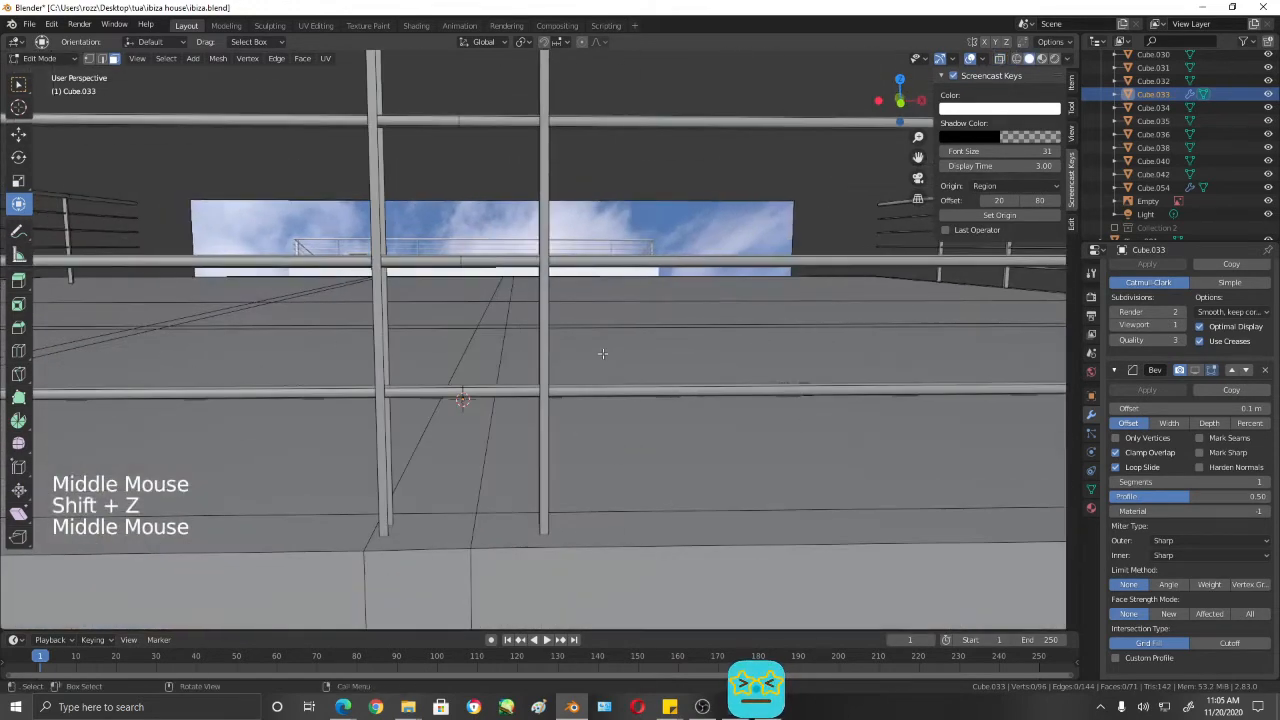
- Select the whole remaining half post and move it about -0.12 m along X towards the mirror centre
{"action": "left_click", "coordinate": [551, 330]}
{"action": "middle_click_drag", "start_coordinate": [553, 330], "coordinate": [795, 360]}
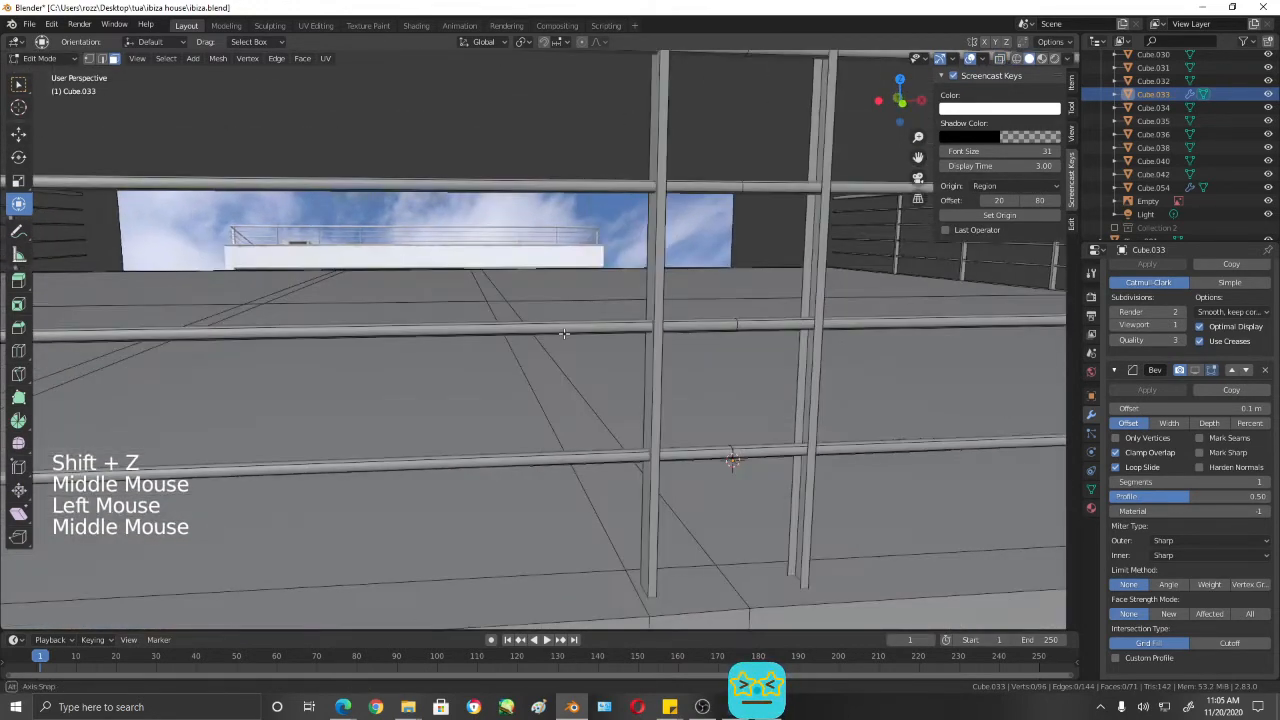
{"action": "left_click", "coordinate": [813, 367]}
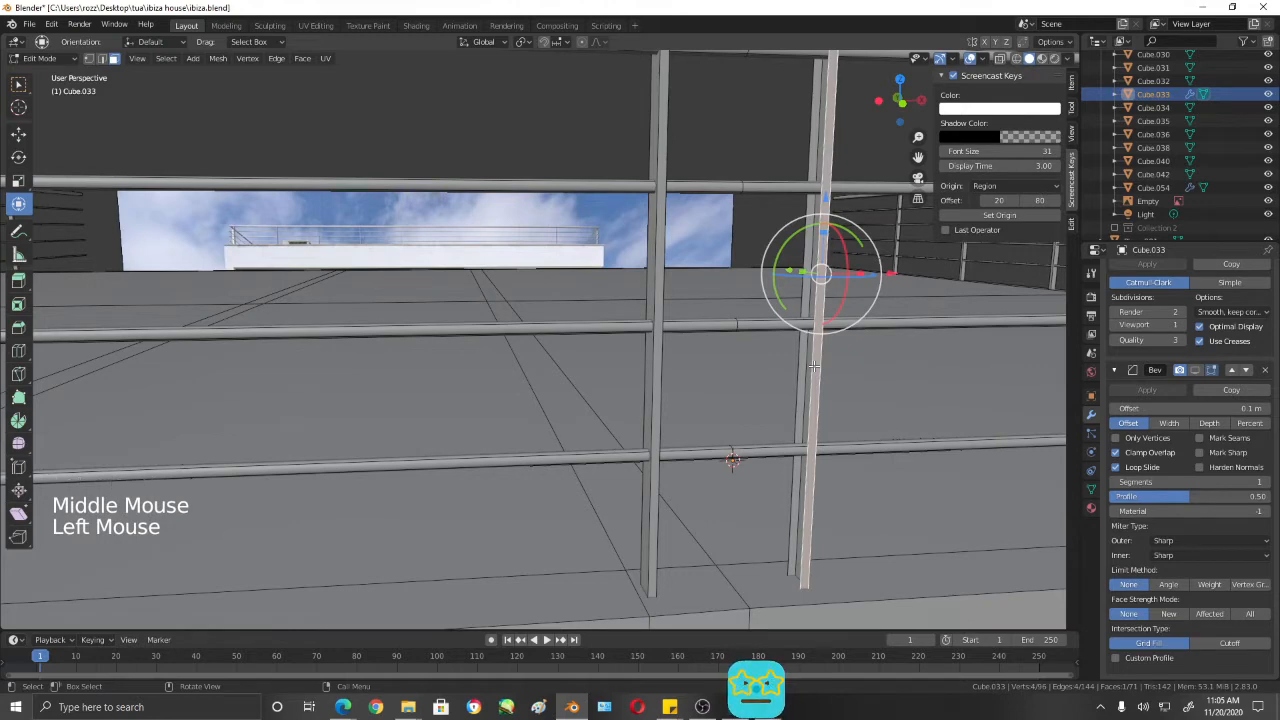
{"action": "key", "text": "l"}
{"action": "left_click_drag", "start_coordinate": [886, 273], "coordinate": [874, 276]}
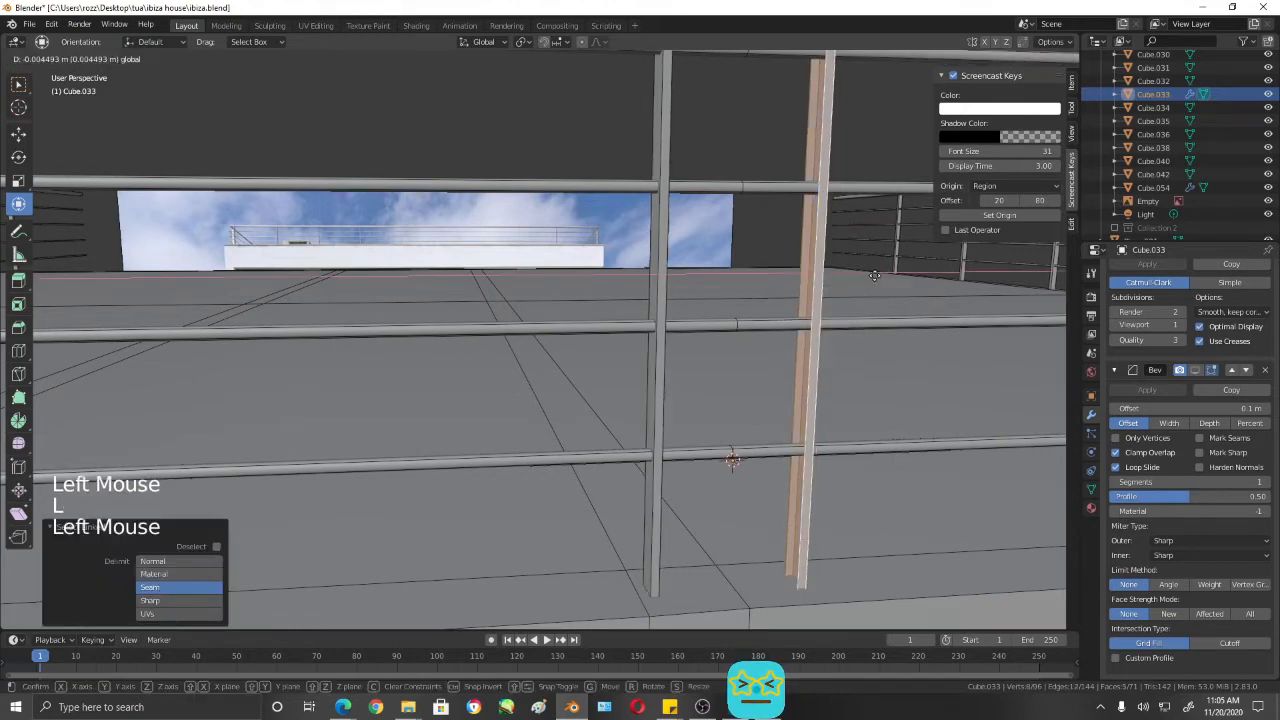
{"action": "left_click", "coordinate": [830, 305]}
- Nudge the half post along X against its mirrored half to form one centre post and return to Object Mode
{"action": "middle_click_drag", "start_coordinate": [832, 312], "coordinate": [748, 360]}
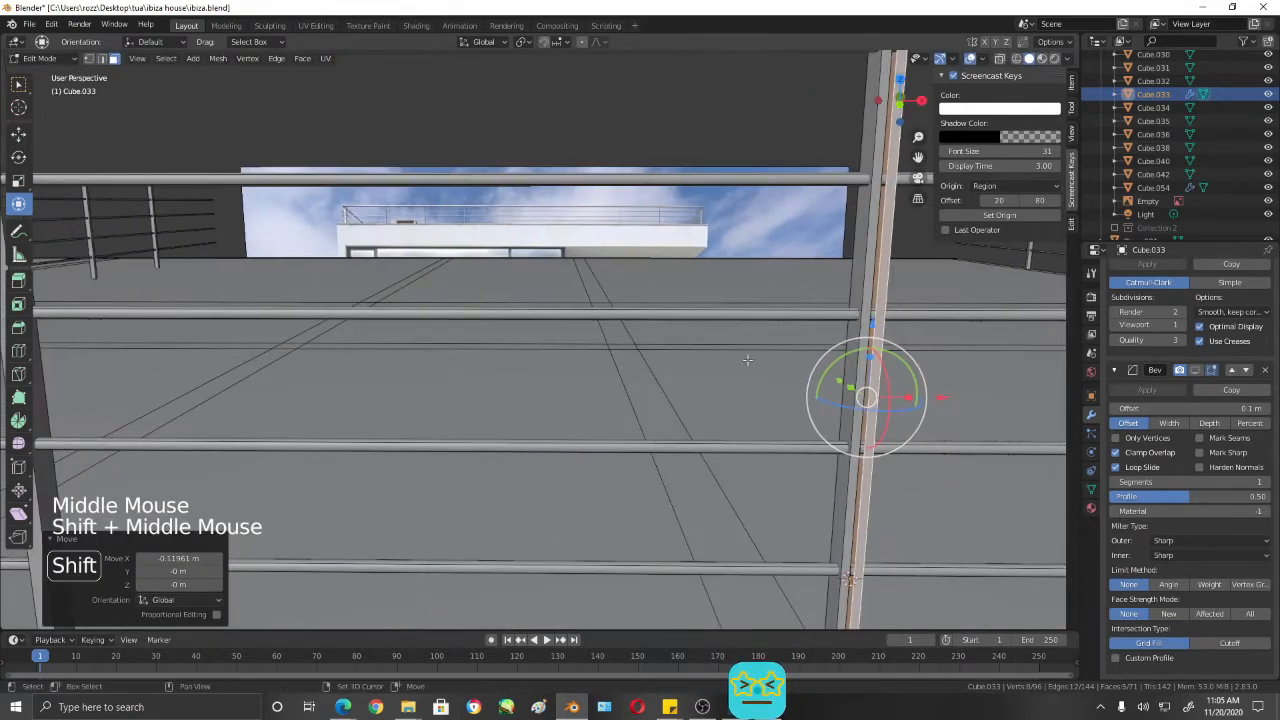
{"action": "left_click_drag", "start_coordinate": [936, 399], "coordinate": [928, 398]}
{"action": "scroll", "coordinate": [838, 317], "scroll_direction": "down", "scroll_amount": 2}
{"action": "key", "text": "Tab"}
{"action": "scroll", "coordinate": [826, 325], "scroll_direction": "down", "scroll_amount": 2}
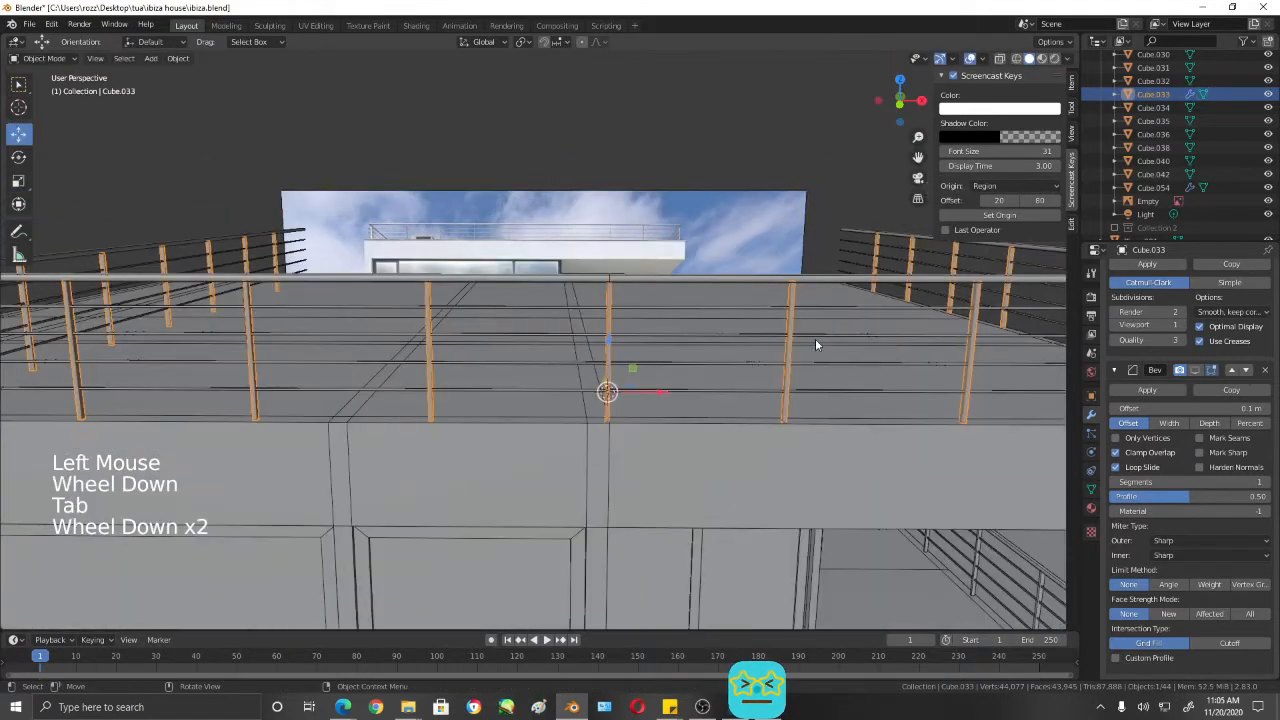
- Save the Ibiza house file with the finished centre post
{"action": "key", "text": "ctrl+s"}
{"action": "scroll", "coordinate": [808, 339], "scroll_direction": "down", "scroll_amount": 3}
{"action": "mouse_move", "coordinate": [808, 339]}
{"action": "middle_mouse_down"}
{"action": "mouse_move", "coordinate": [686, 376]}
{"action": "mouse_move", "coordinate": [786, 371]}
{"action": "mouse_move", "coordinate": [798, 357]}
{"action": "middle_mouse_up"}
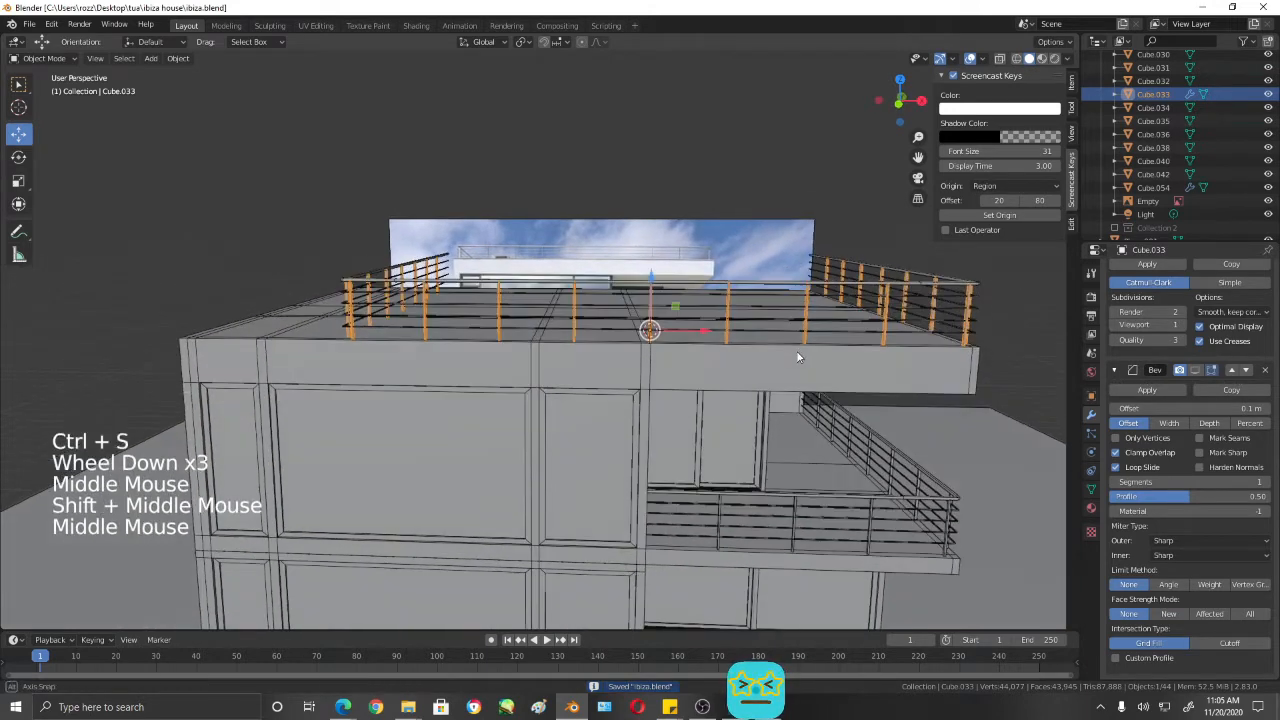
- Select the roof rails together with their posts and move both about -1.28 m along X in front view
{"action": "triple_click", "coordinate": [701, 332]}
{"action": "key", "text": "KP_1"}
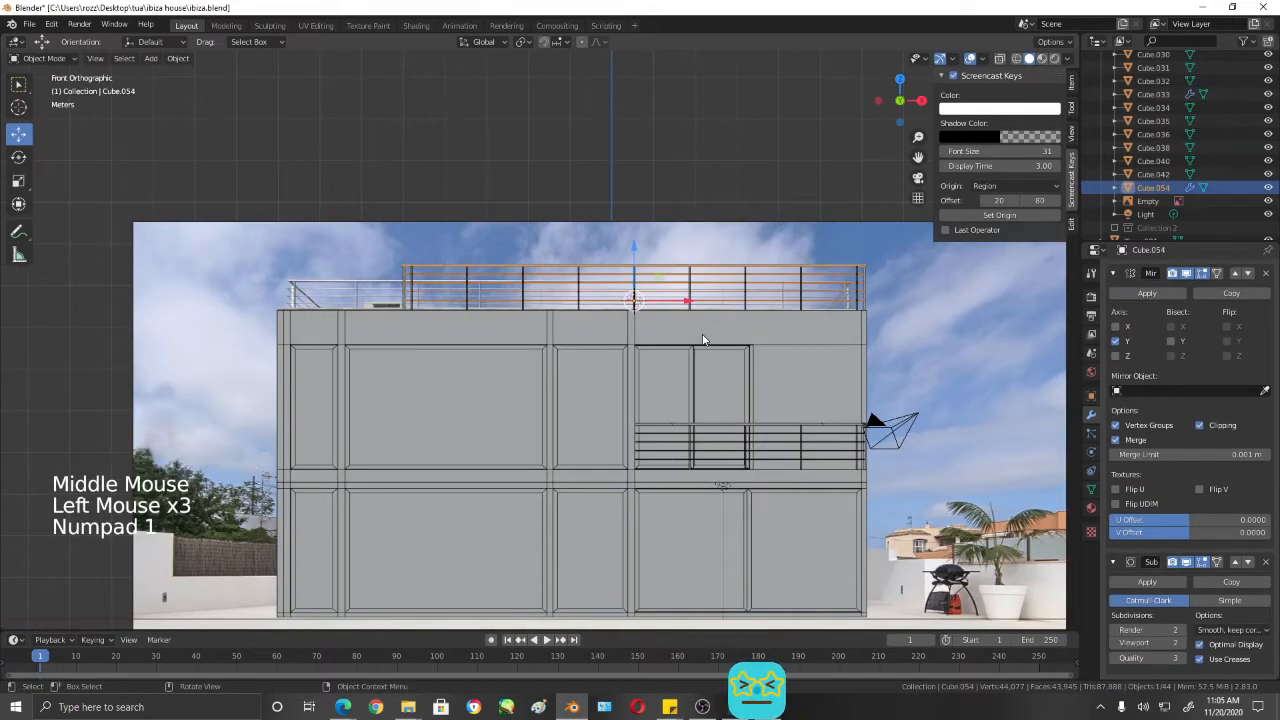
{"action": "middle_click_drag", "start_coordinate": [690, 300], "coordinate": [755, 336], "text": "shift"}
{"action": "left_click", "coordinate": [606, 286], "text": "shift"}
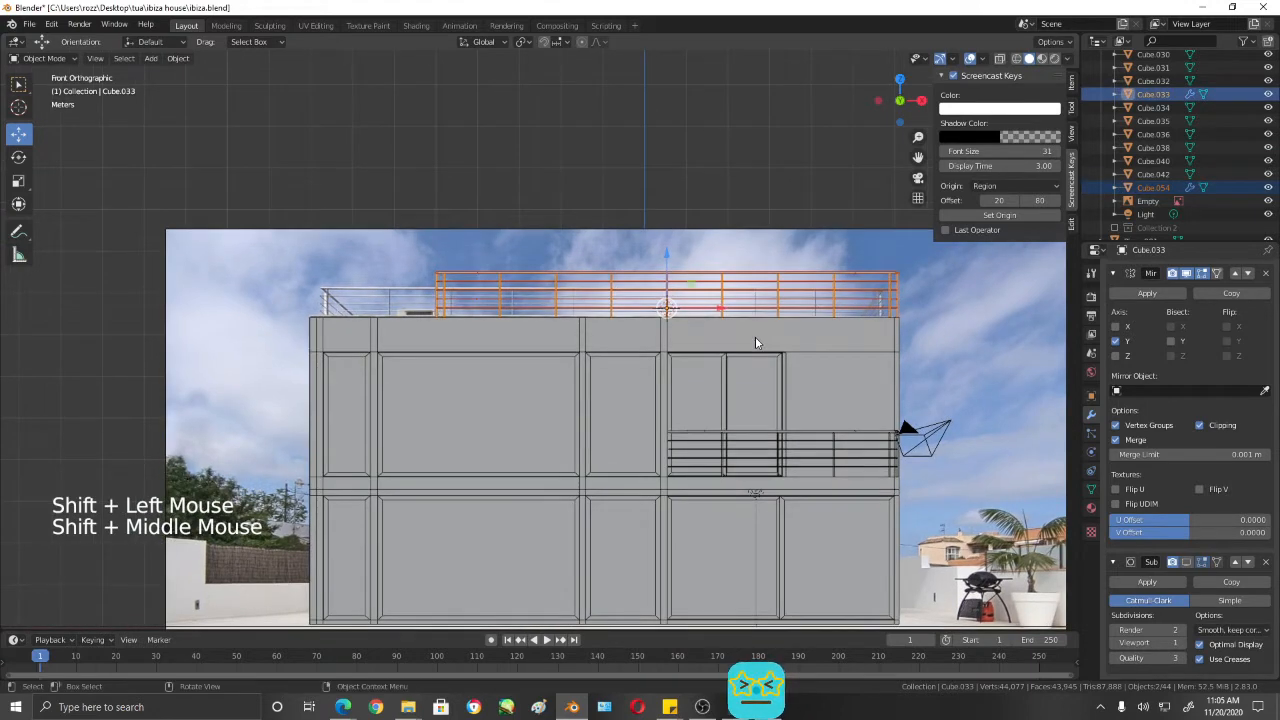
{"action": "left_click_drag", "start_coordinate": [720, 309], "coordinate": [666, 316]}
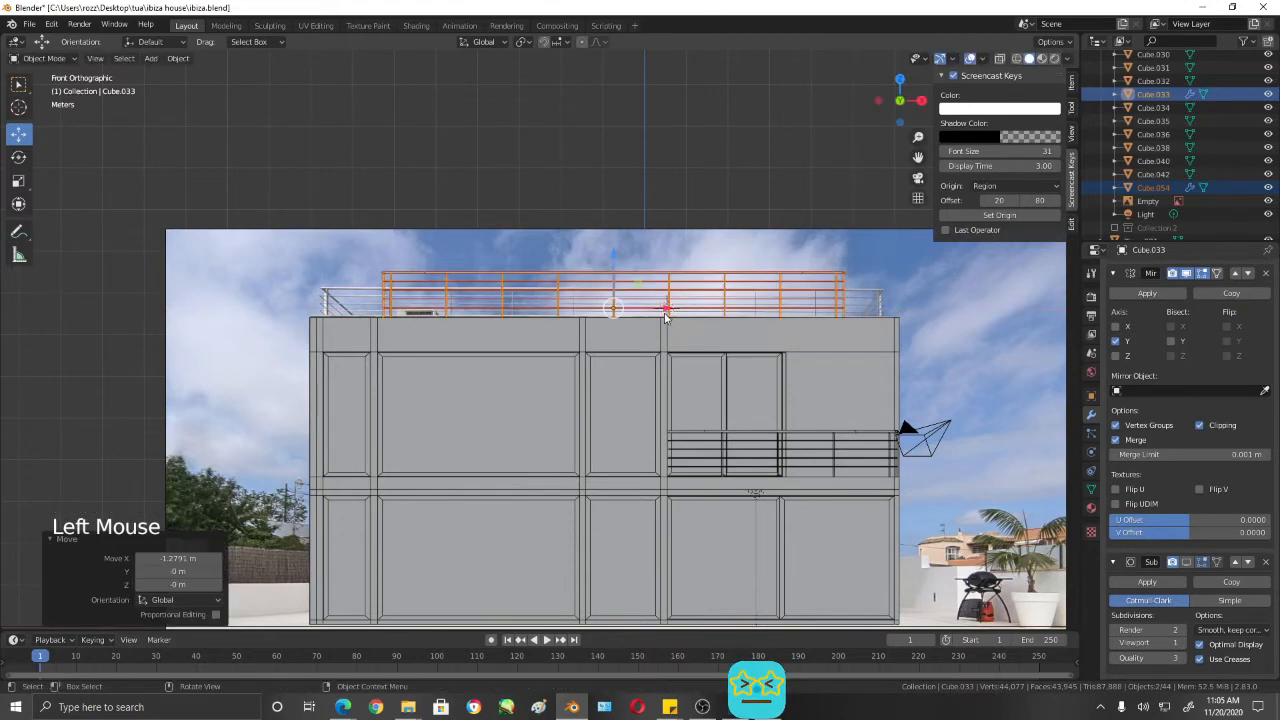
- Nudge the selected roof rails and posts a further -0.027 m or so along X to centre them over the house
{"action": "middle_click_drag", "start_coordinate": [665, 320], "coordinate": [688, 318], "text": "shift"}
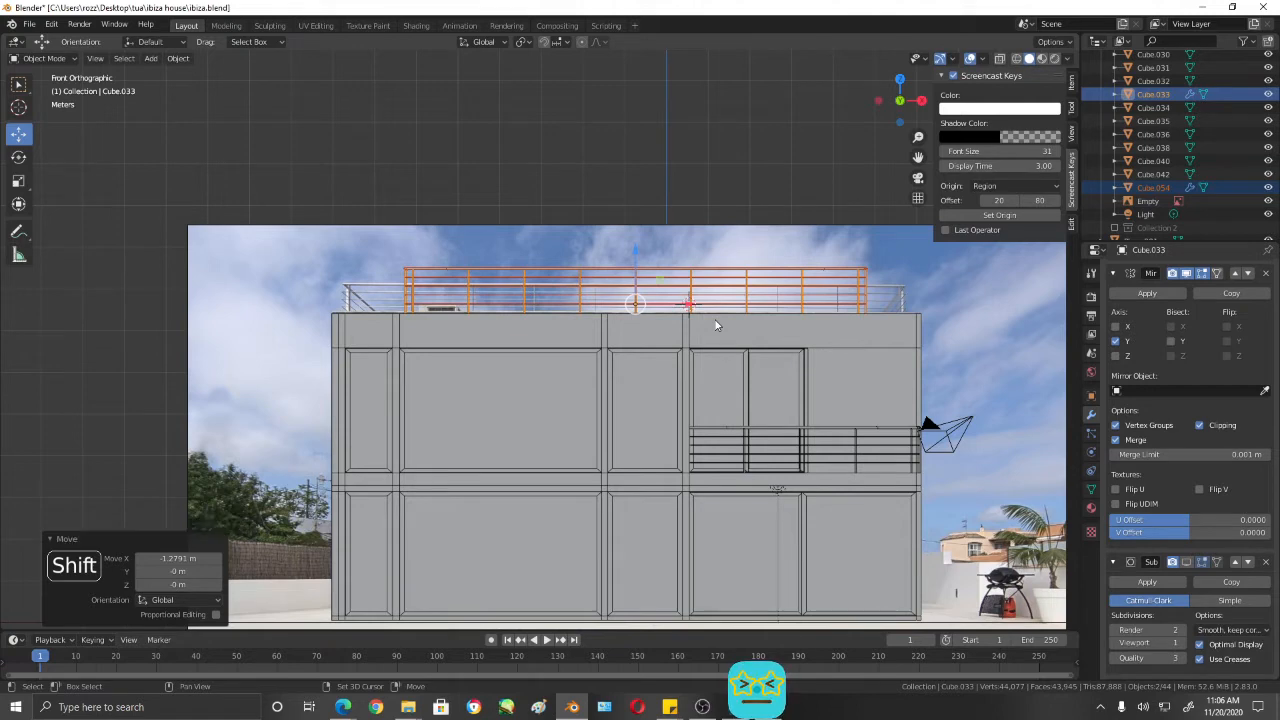
{"action": "middle_click", "coordinate": [715, 320], "text": "shift"}
{"action": "scroll", "coordinate": [712, 318], "scroll_direction": "up", "scroll_amount": 1}
{"action": "mouse_move", "coordinate": [712, 318]}
{"action": "middle_mouse_down", "text": "shift"}
{"action": "mouse_move", "coordinate": [697, 317]}
{"action": "mouse_move", "coordinate": [714, 333]}
{"action": "middle_mouse_up", "text": "shift"}
{"action": "left_click_drag", "start_coordinate": [686, 302], "coordinate": [679, 297]}
{"action": "middle_click_drag", "start_coordinate": [763, 315], "coordinate": [727, 324], "text": "shift"}
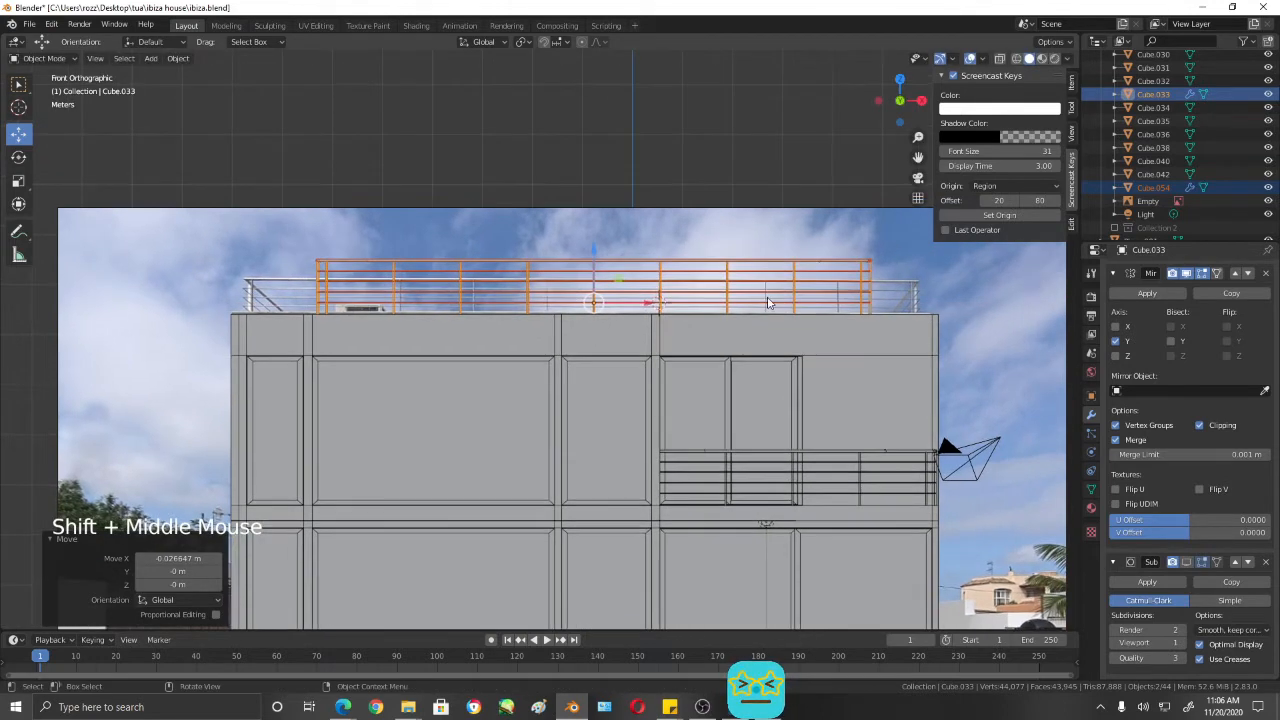
- Compare the roof railing's position with the reference photo in front view and inspect the roof from above
{"action": "scroll", "coordinate": [709, 320], "scroll_direction": "down", "scroll_amount": 2}
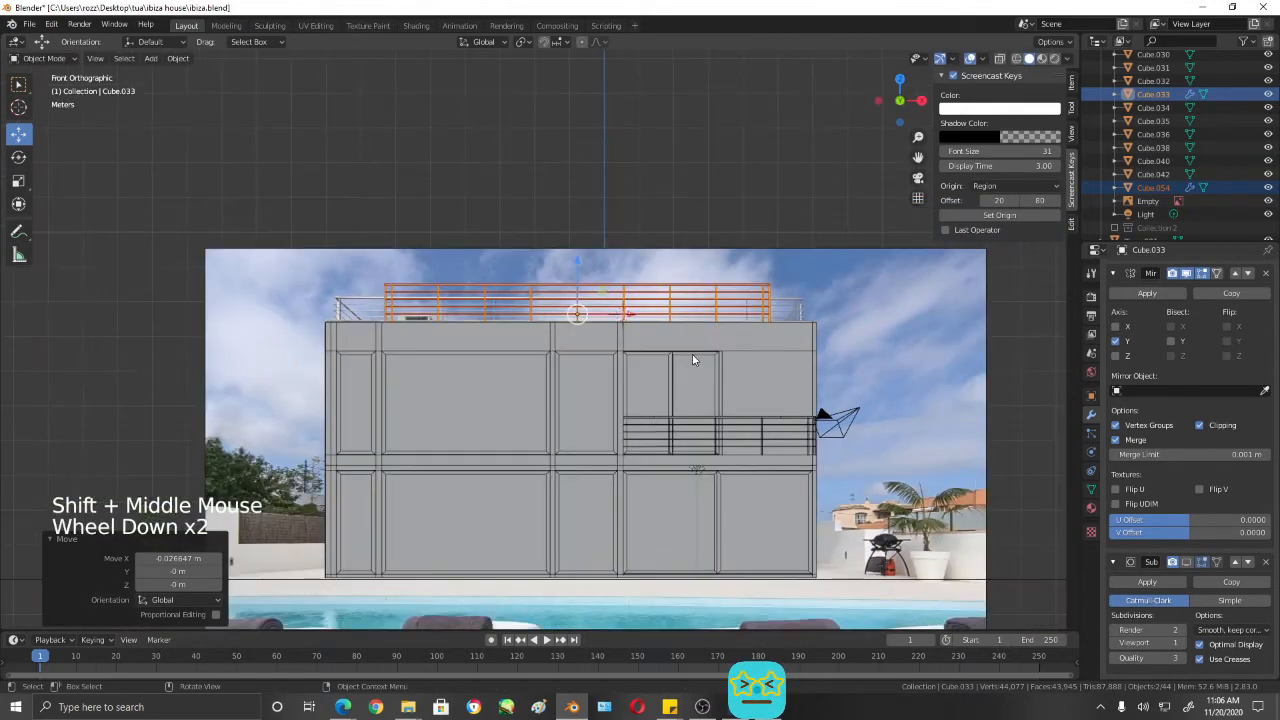
{"action": "left_click", "coordinate": [689, 347]}
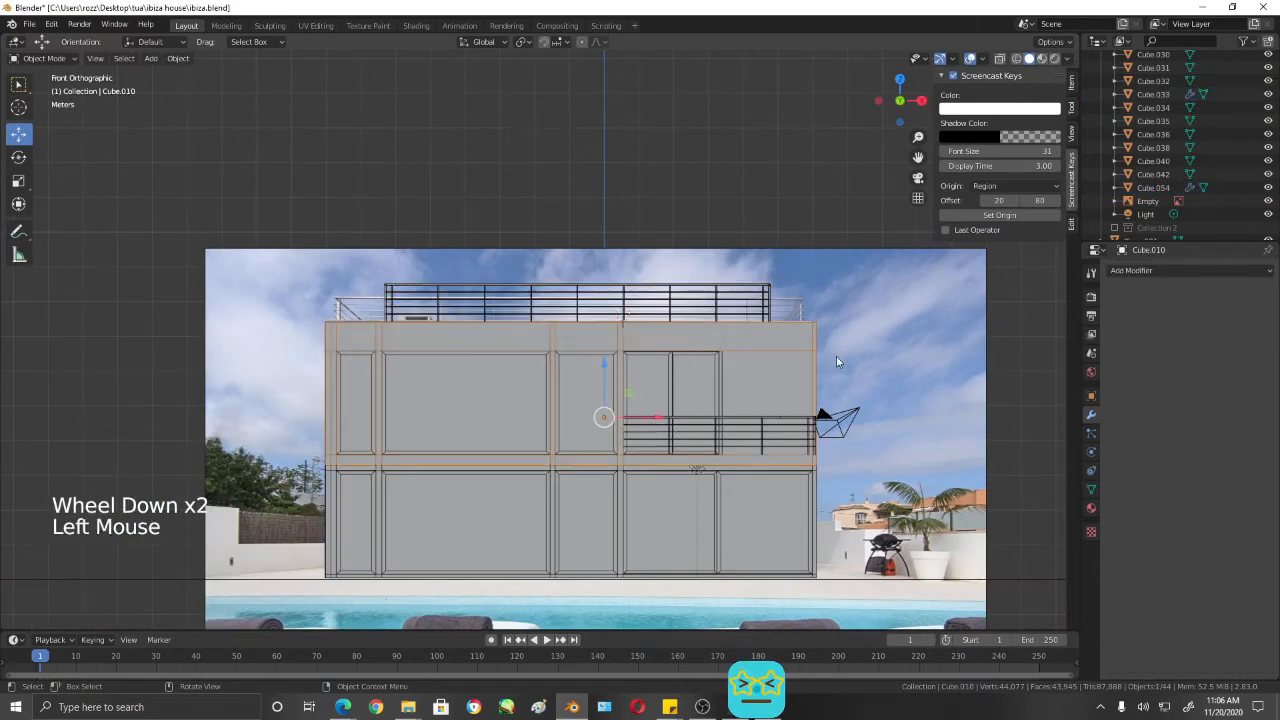
{"action": "middle_click_drag", "start_coordinate": [744, 402], "coordinate": [817, 426], "text": "shift"}
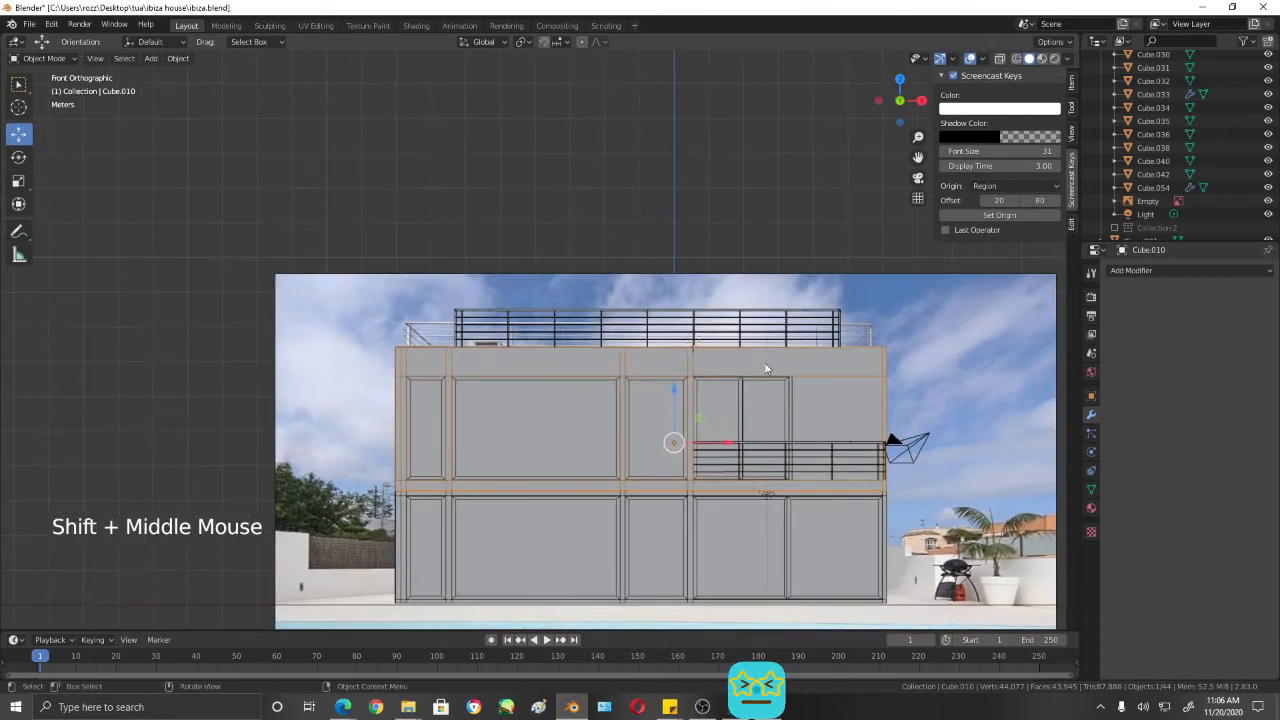
{"action": "middle_click_drag", "start_coordinate": [690, 318], "coordinate": [688, 380], "text": "shift"}
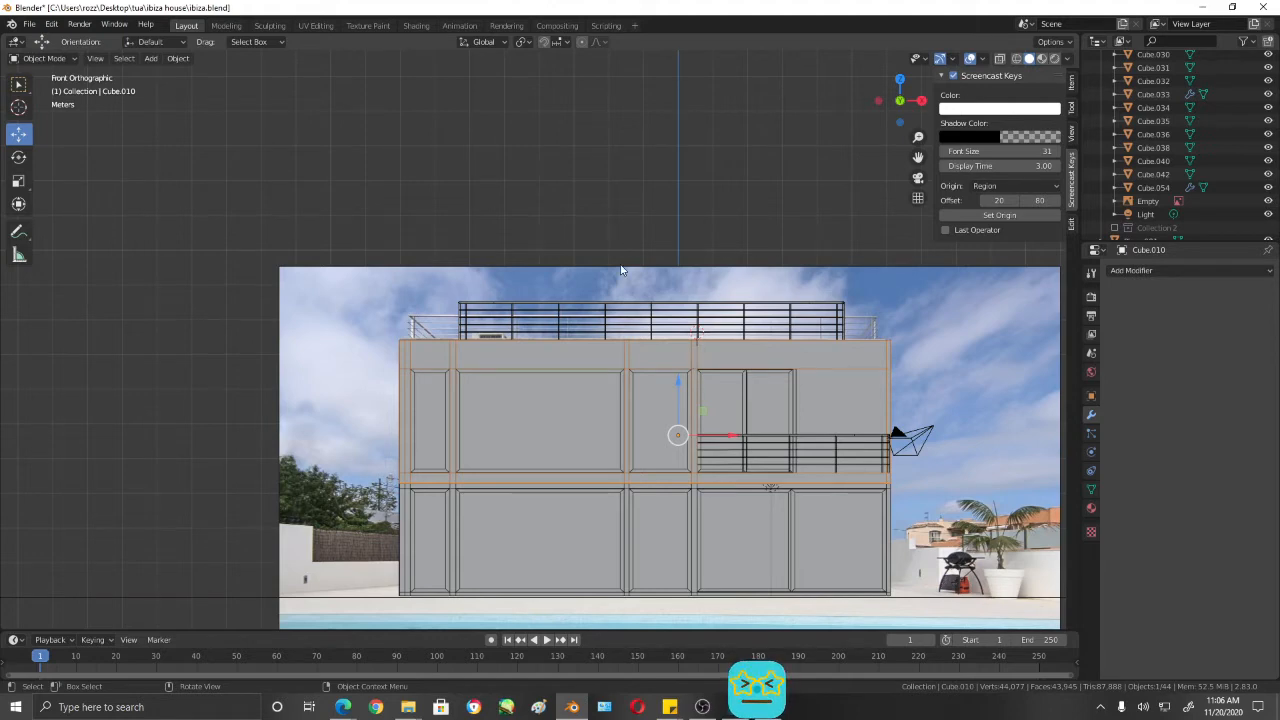
{"action": "scroll", "coordinate": [689, 355], "scroll_direction": "up", "scroll_amount": 2}
{"action": "mouse_move", "coordinate": [748, 356]}
{"action": "middle_mouse_down", "text": "shift"}
{"action": "mouse_move", "coordinate": [710, 349]}
{"action": "mouse_move", "coordinate": [738, 352]}
{"action": "middle_mouse_up", "text": "shift"}
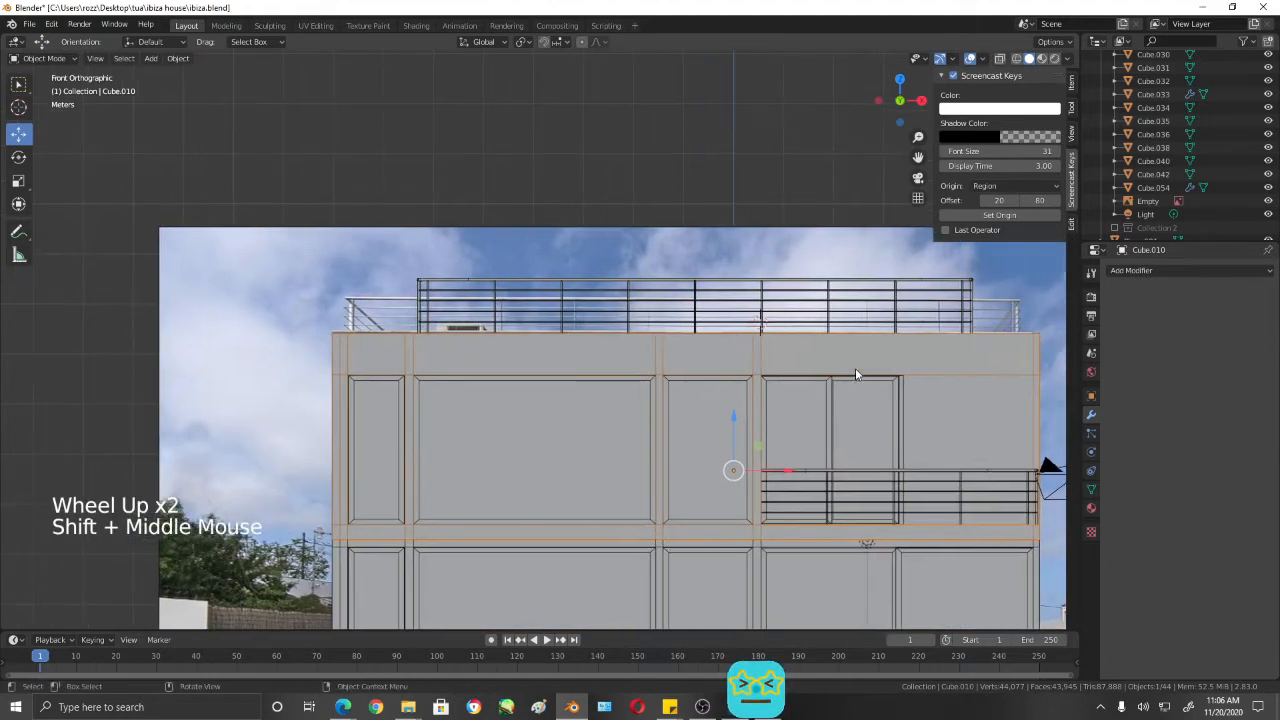
{"action": "middle_click_drag", "start_coordinate": [855, 370], "coordinate": [652, 325], "text": "shift"}
{"action": "scroll", "coordinate": [672, 297], "scroll_direction": "down", "scroll_amount": 3}
{"action": "scroll", "coordinate": [643, 349], "scroll_direction": "up", "scroll_amount": 1}
{"action": "scroll", "coordinate": [650, 335], "scroll_direction": "up", "scroll_amount": 1, "text": "shift"}
- Add a 2 m cube at the 3D cursor on the front edge of the roof
{"action": "key", "text": "shift"}
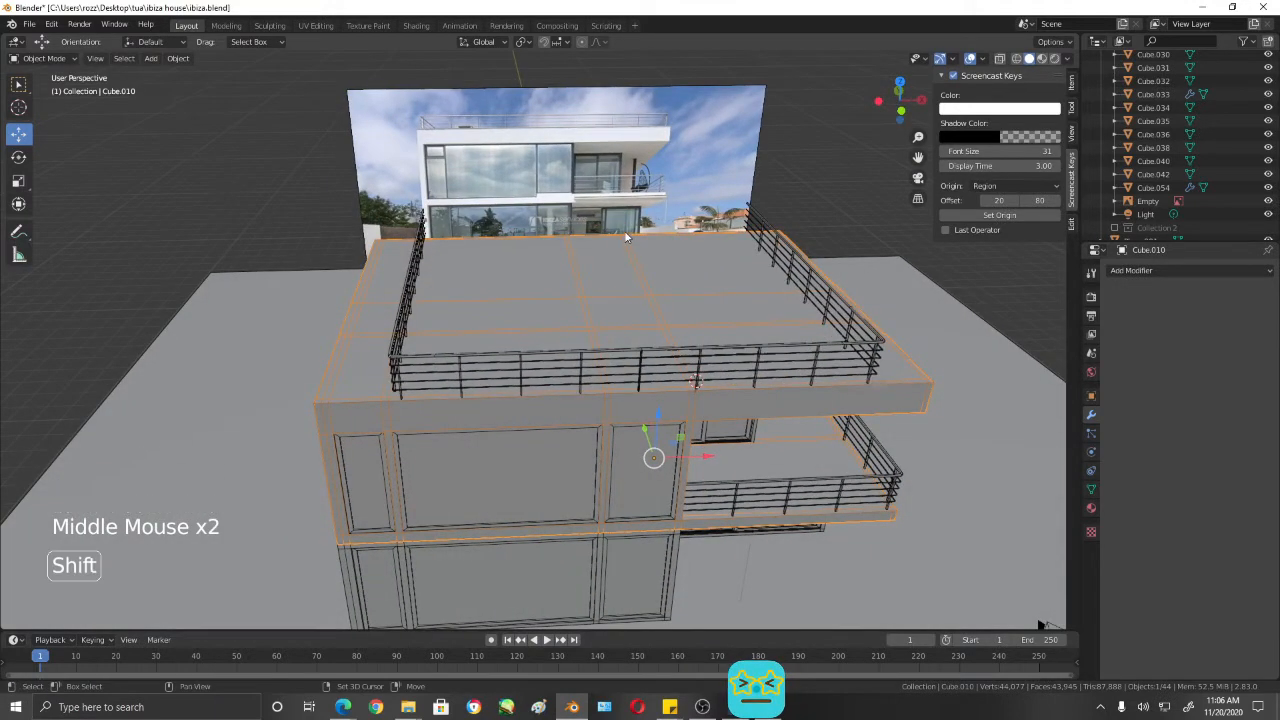
{"action": "key", "text": "shift+a"}
{"action": "left_click", "coordinate": [651, 260]}
{"action": "scroll", "coordinate": [600, 302], "scroll_direction": "down", "scroll_amount": 2}
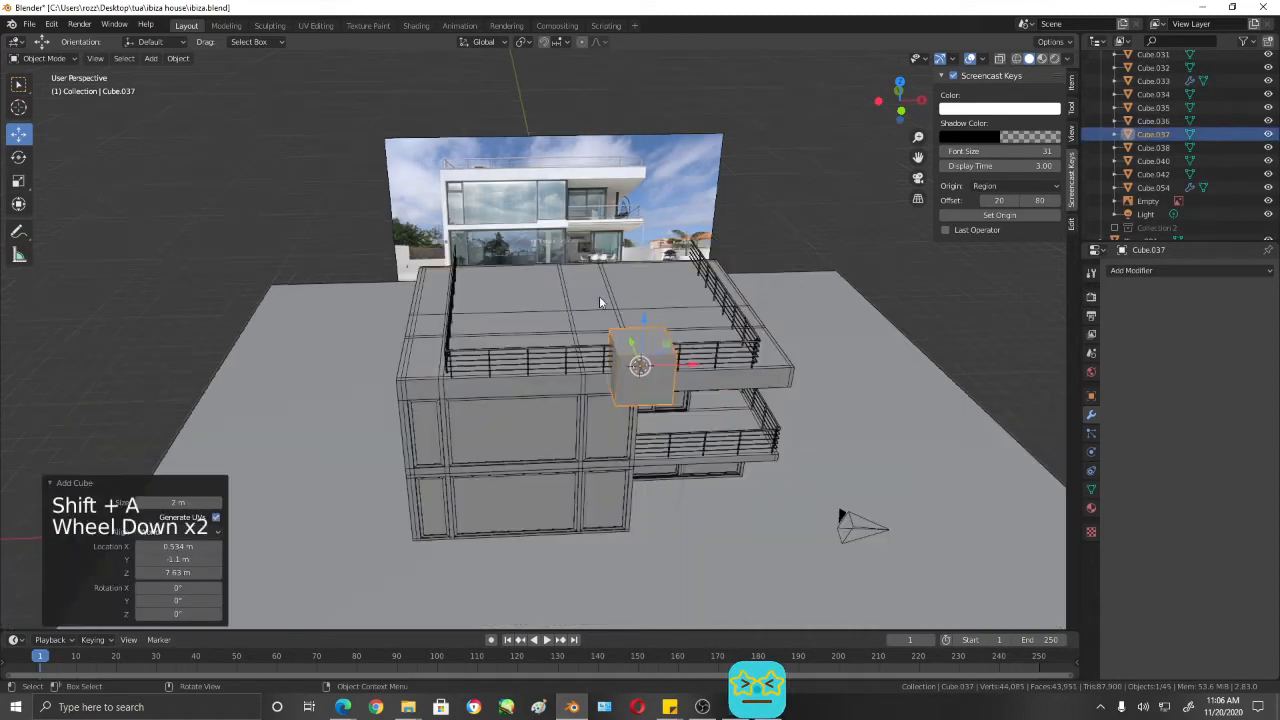
- Try moving the new cube about 5.7 m along Y over the roof, and undo the move
{"action": "left_click_drag", "start_coordinate": [644, 342], "coordinate": [624, 290]}
{"action": "middle_click_drag", "start_coordinate": [624, 290], "coordinate": [684, 301]}
{"action": "scroll", "coordinate": [678, 357], "scroll_direction": "down", "scroll_amount": 4}
{"action": "middle_click_drag", "start_coordinate": [633, 431], "coordinate": [651, 396]}
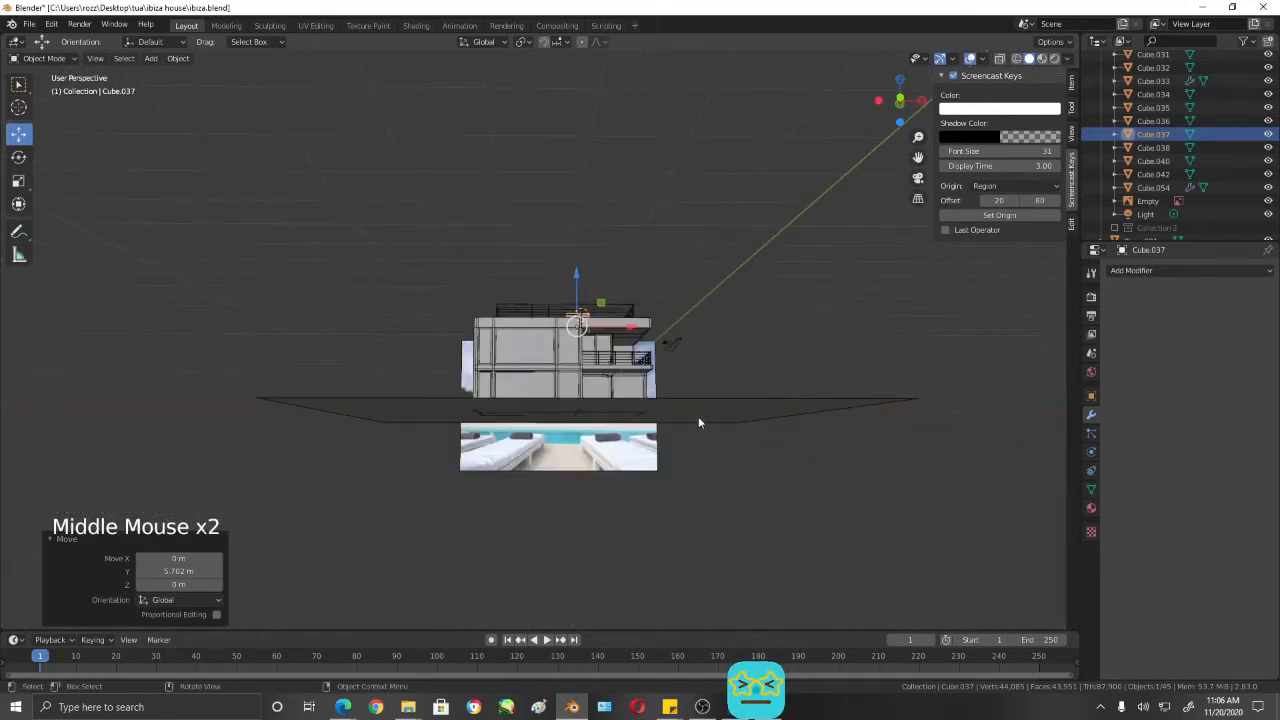
{"action": "key", "text": "ctrl+z"}
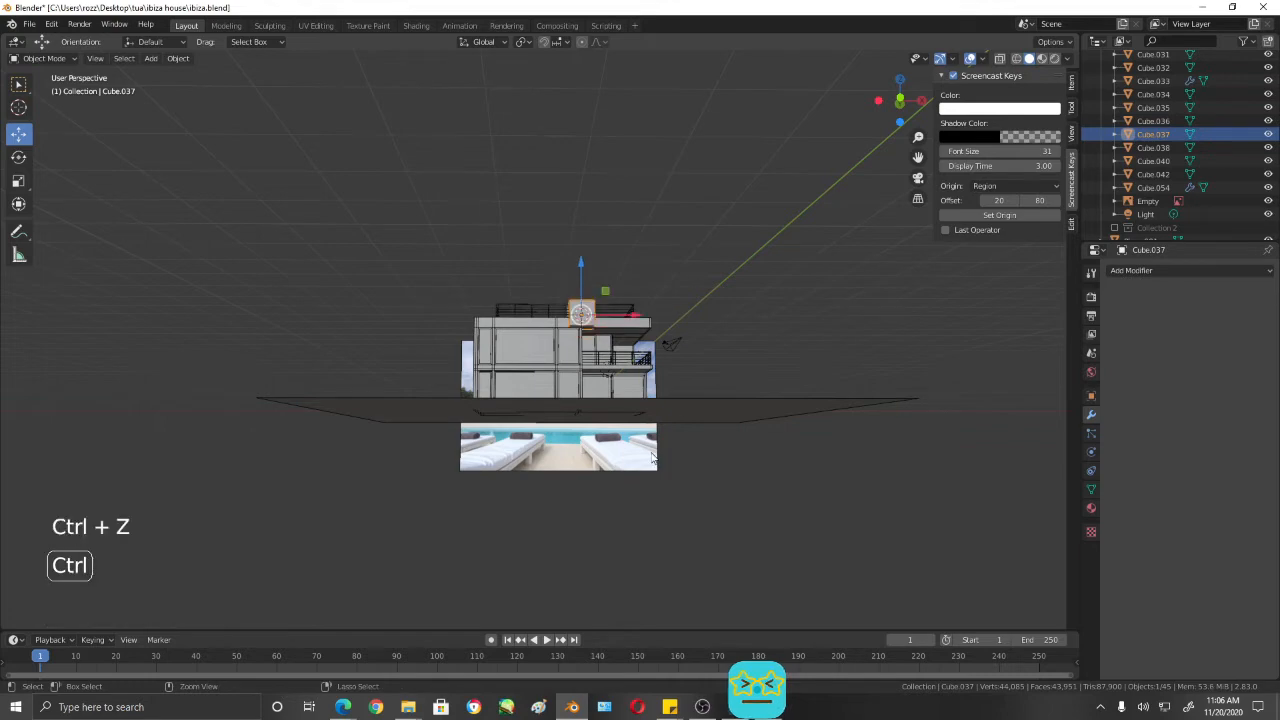
- Move the cube along Y to the middle of the roof and about -1.32 m along X
{"action": "middle_click_drag", "start_coordinate": [652, 456], "coordinate": [641, 539]}
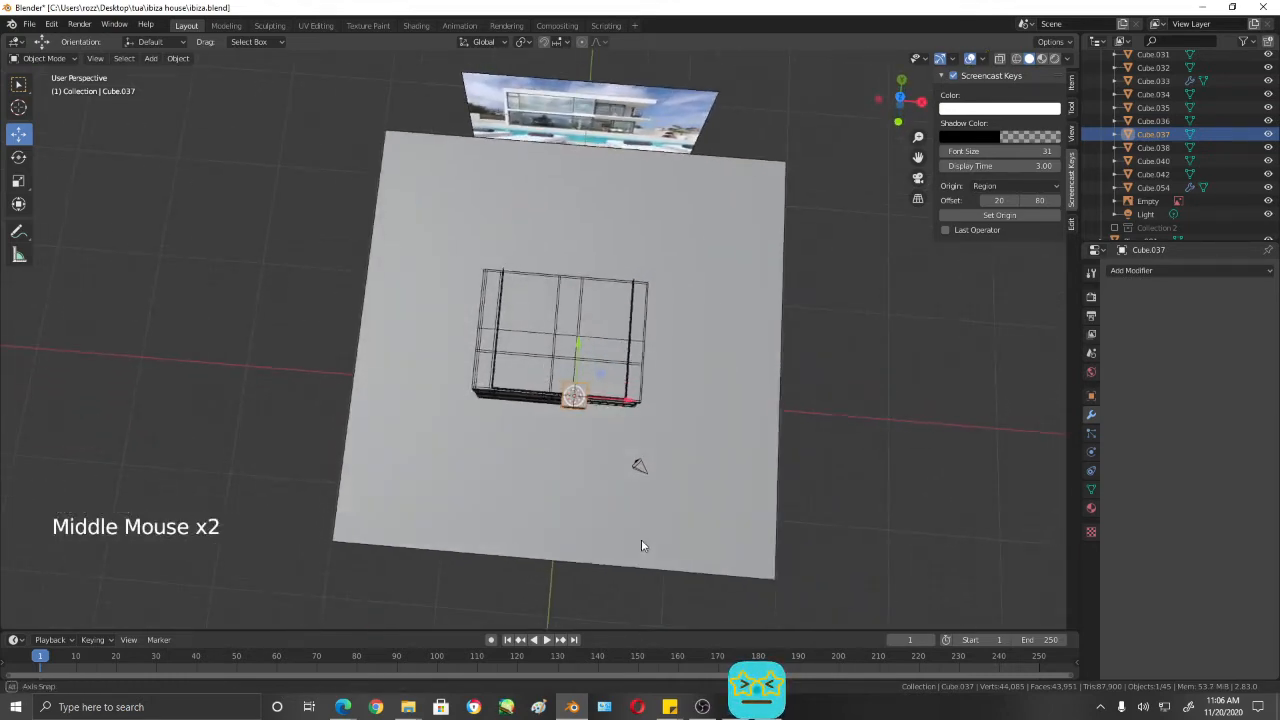
{"action": "scroll", "coordinate": [600, 370], "scroll_direction": "up", "scroll_amount": 3}
{"action": "left_click_drag", "start_coordinate": [605, 380], "coordinate": [609, 267]}
{"action": "left_click_drag", "start_coordinate": [661, 339], "coordinate": [637, 335]}
{"action": "middle_click_drag", "start_coordinate": [637, 338], "coordinate": [669, 390]}
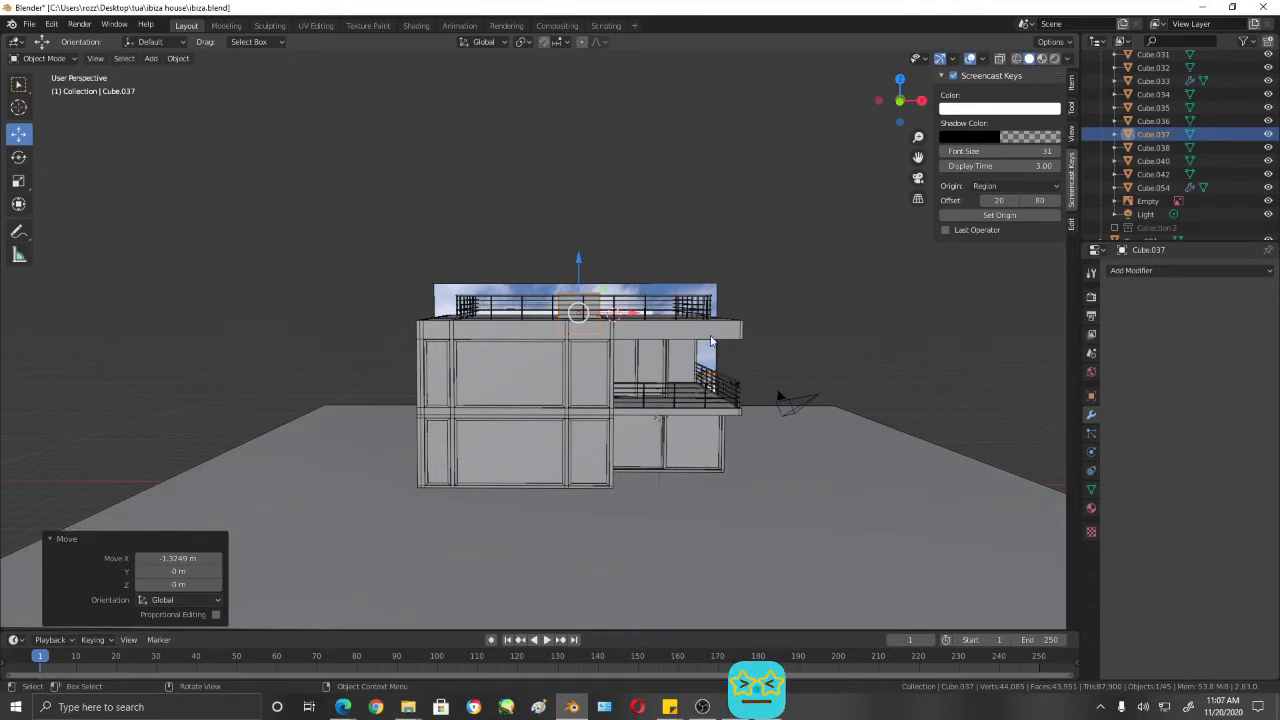
{"action": "middle_click_drag", "start_coordinate": [798, 364], "coordinate": [800, 412]}
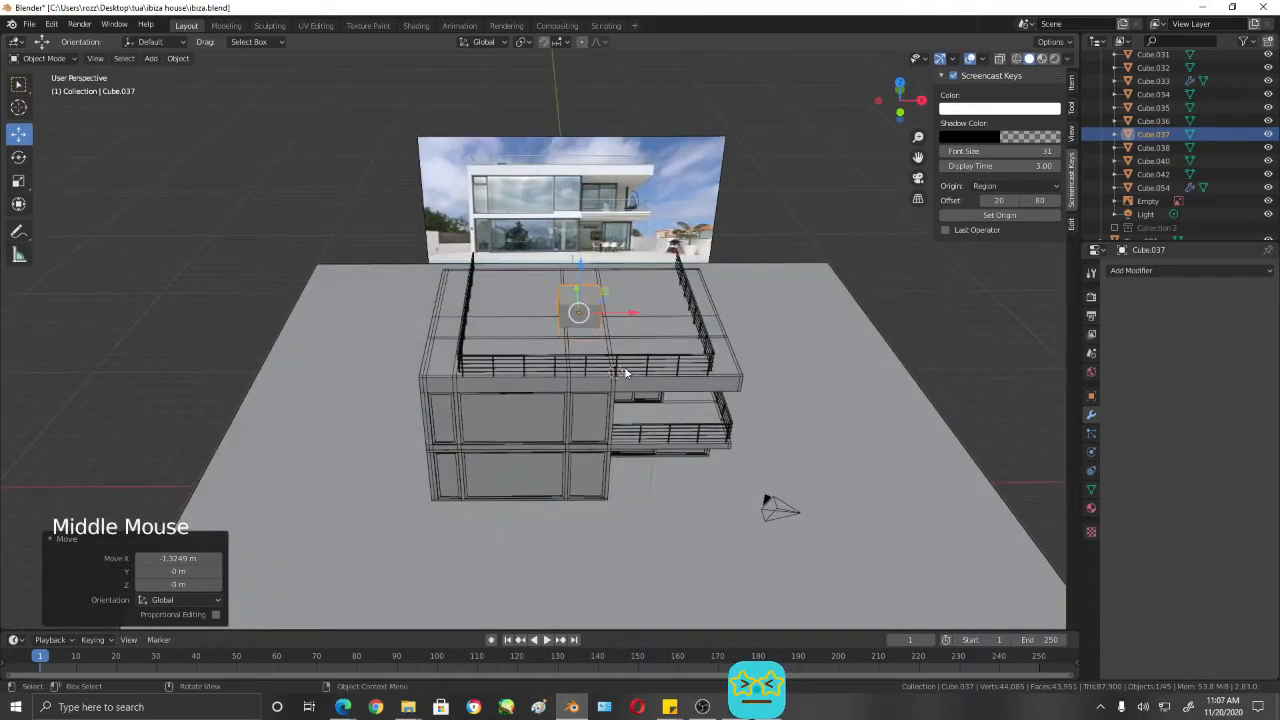
- Set the origin of the upper-storey body to its geometry
{"action": "left_click", "coordinate": [537, 385]}
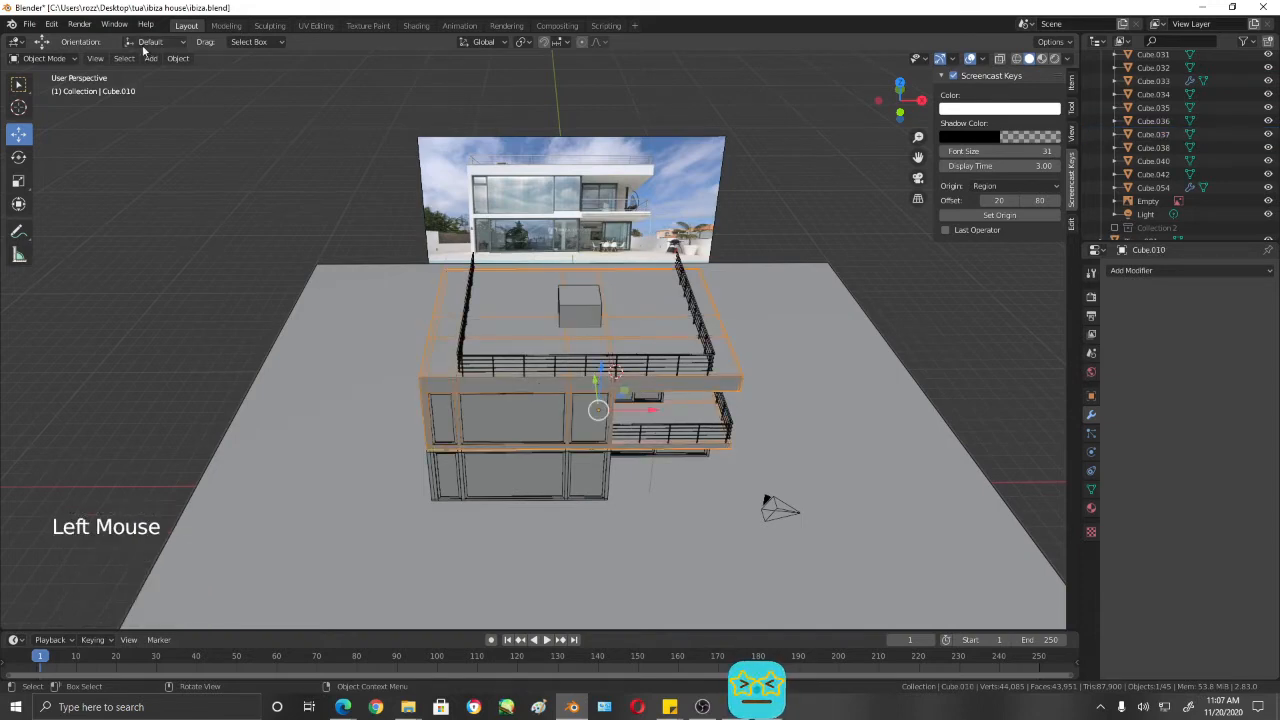
{"action": "left_click", "coordinate": [178, 58]}
{"action": "mouse_move", "coordinate": [210, 74]}
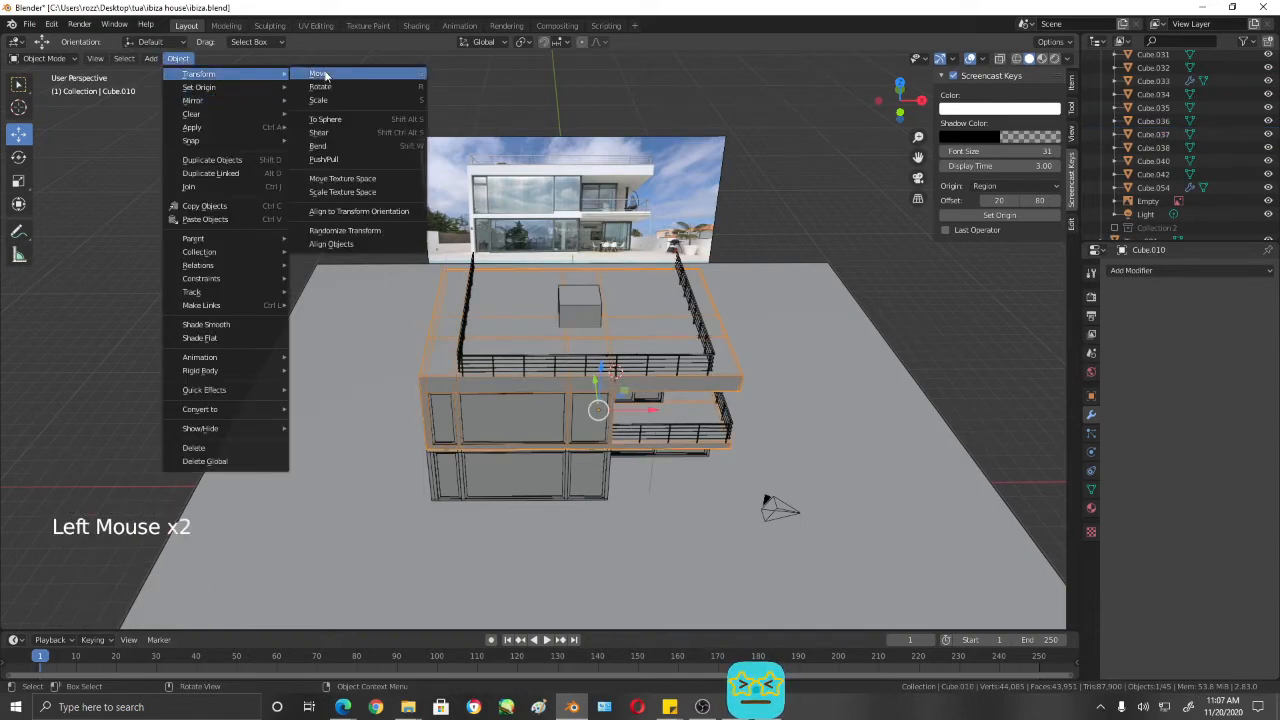
{"action": "mouse_move", "coordinate": [254, 90]}
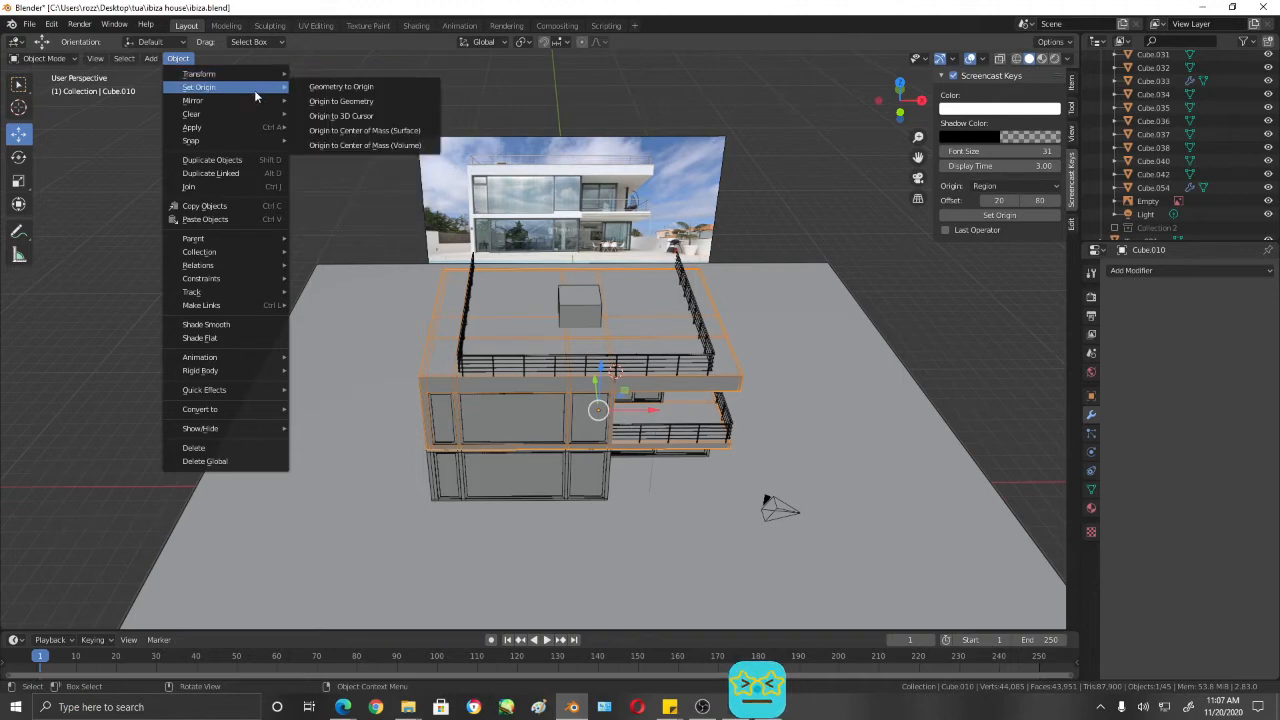
{"action": "left_click", "coordinate": [354, 101]}
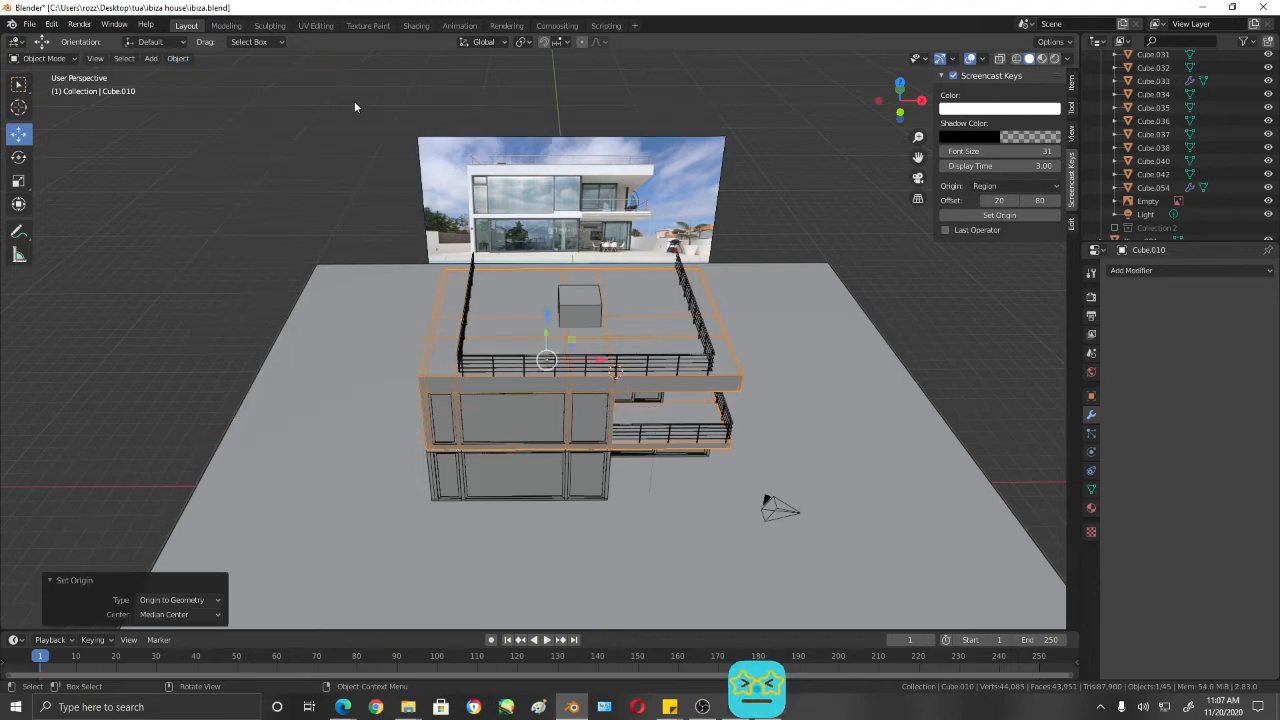
{"action": "middle_click_drag", "start_coordinate": [561, 409], "coordinate": [560, 509]}
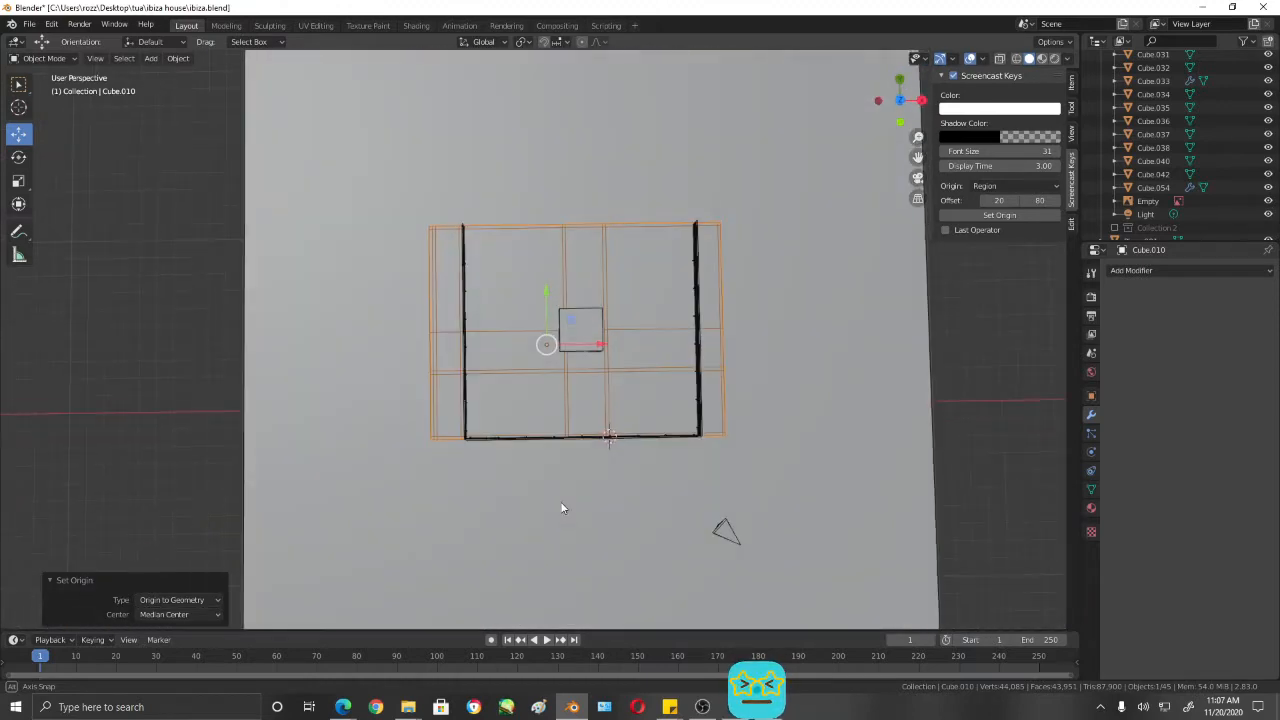
{"action": "middle_click_drag", "start_coordinate": [611, 406], "coordinate": [600, 380]}
- Scale the roof cube uniformly by about 6.45 and move it about -0.57 m along X
{"action": "left_click", "coordinate": [592, 335]}
{"action": "middle_click_drag", "start_coordinate": [592, 335], "coordinate": [651, 340]}
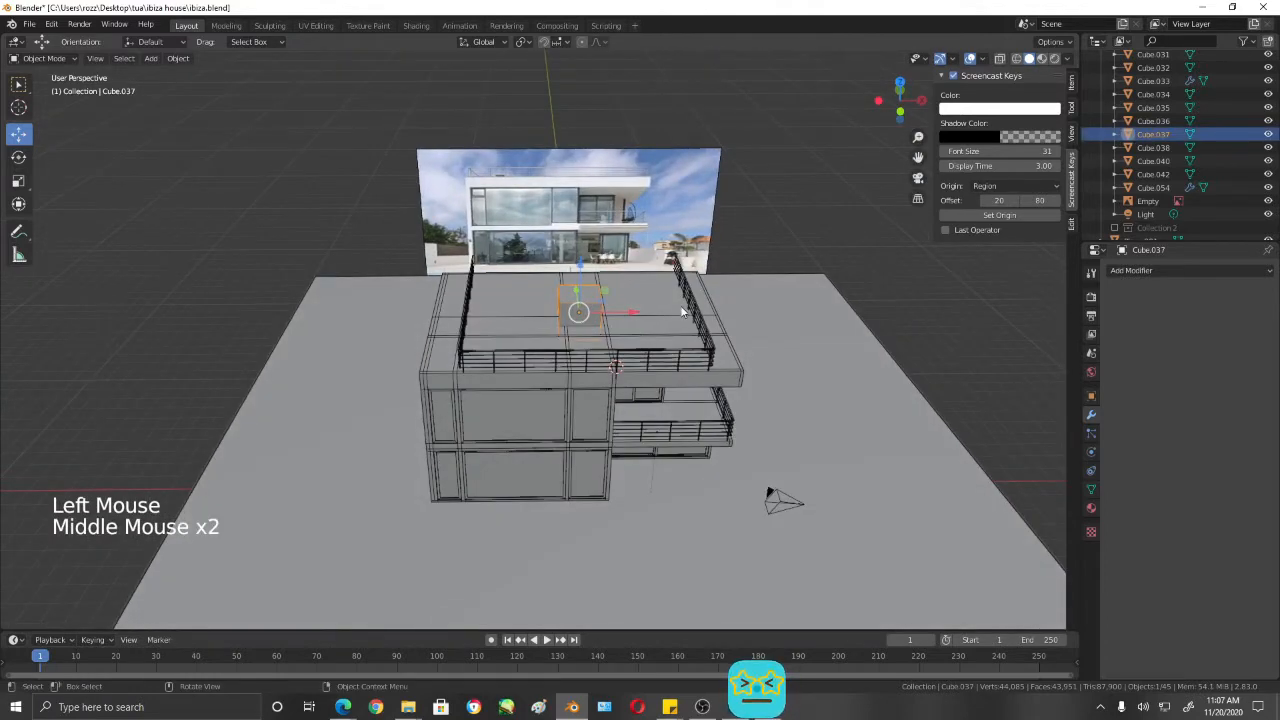
{"action": "key", "text": "s"}
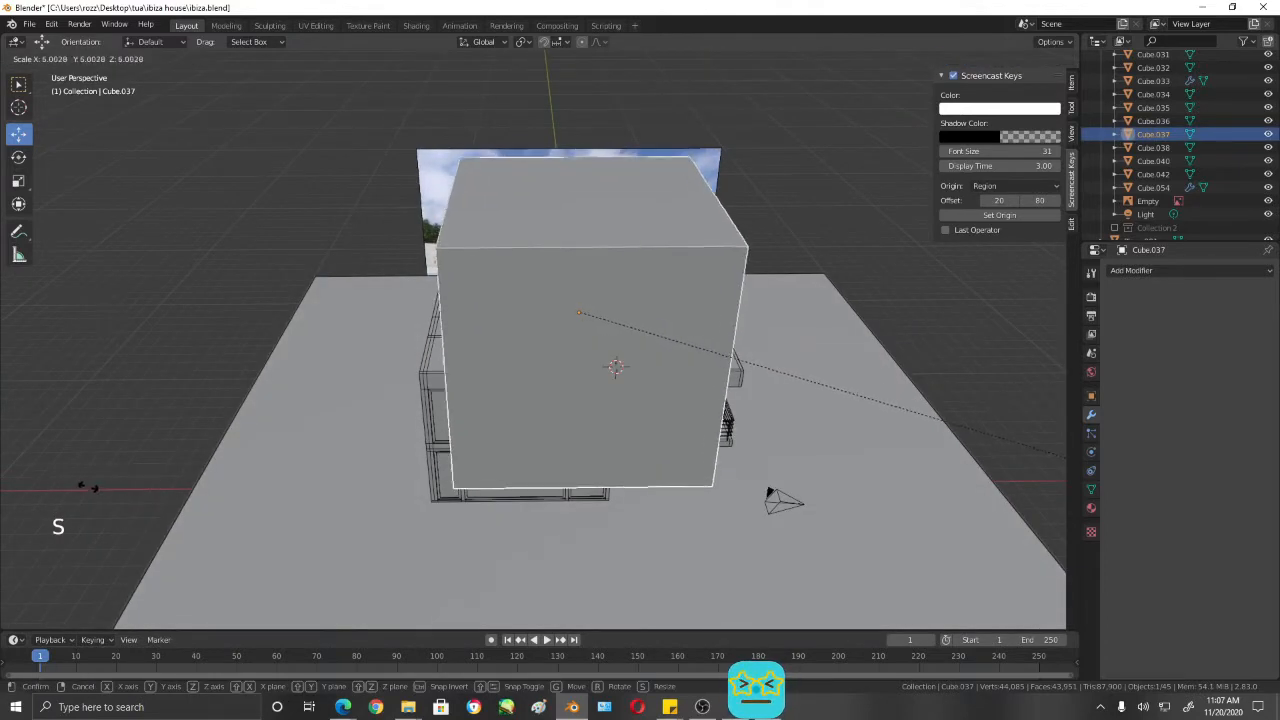
{"action": "left_click", "coordinate": [134, 508]}
{"action": "middle_click_drag", "start_coordinate": [320, 386], "coordinate": [557, 309]}
{"action": "left_click_drag", "start_coordinate": [641, 320], "coordinate": [614, 314]}
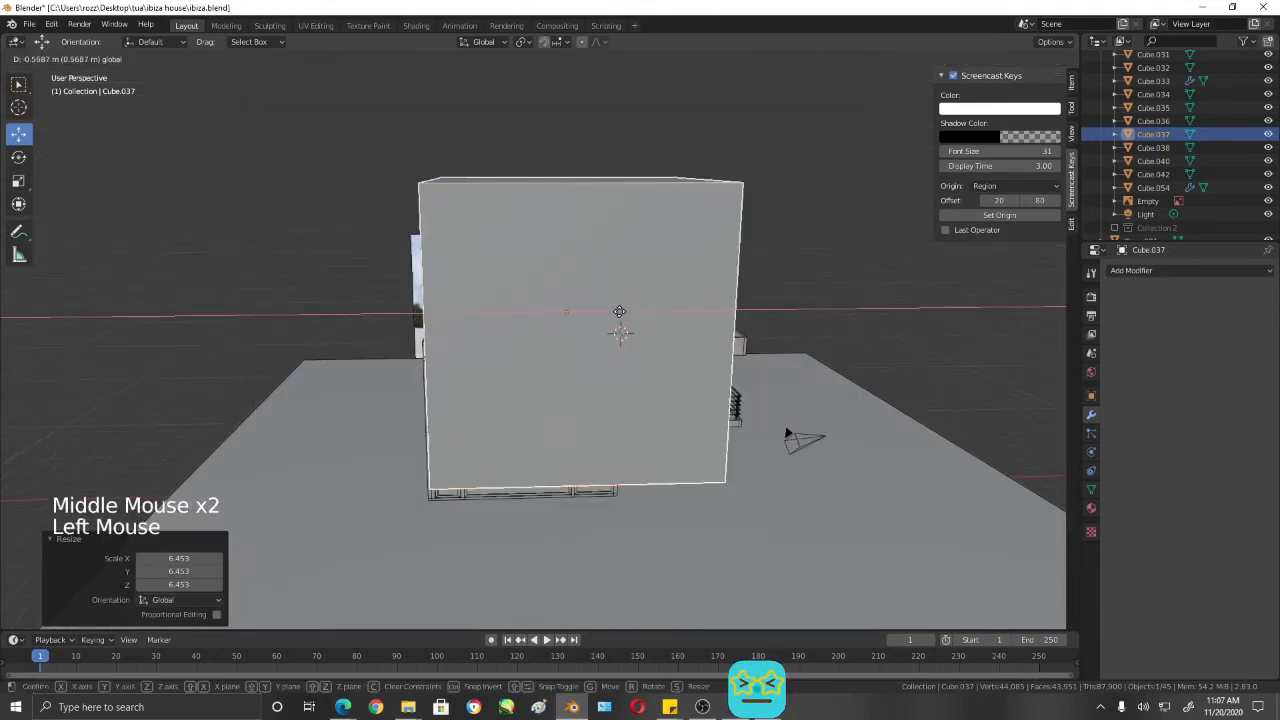
- Flatten the cube into a slab by scaling it to about 0.076 along Z, and lower it about 0.25 m
{"action": "key", "text": "s"}
{"action": "key", "text": "z"}
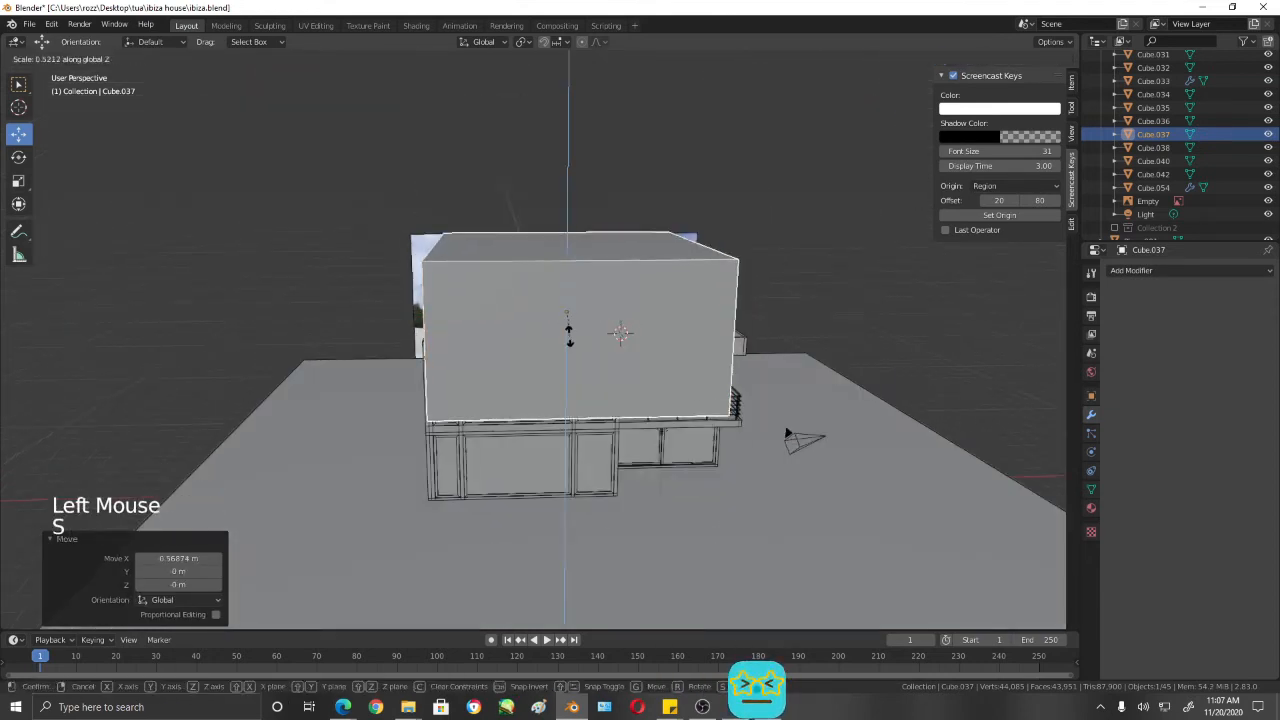
{"action": "left_click", "coordinate": [567, 314]}
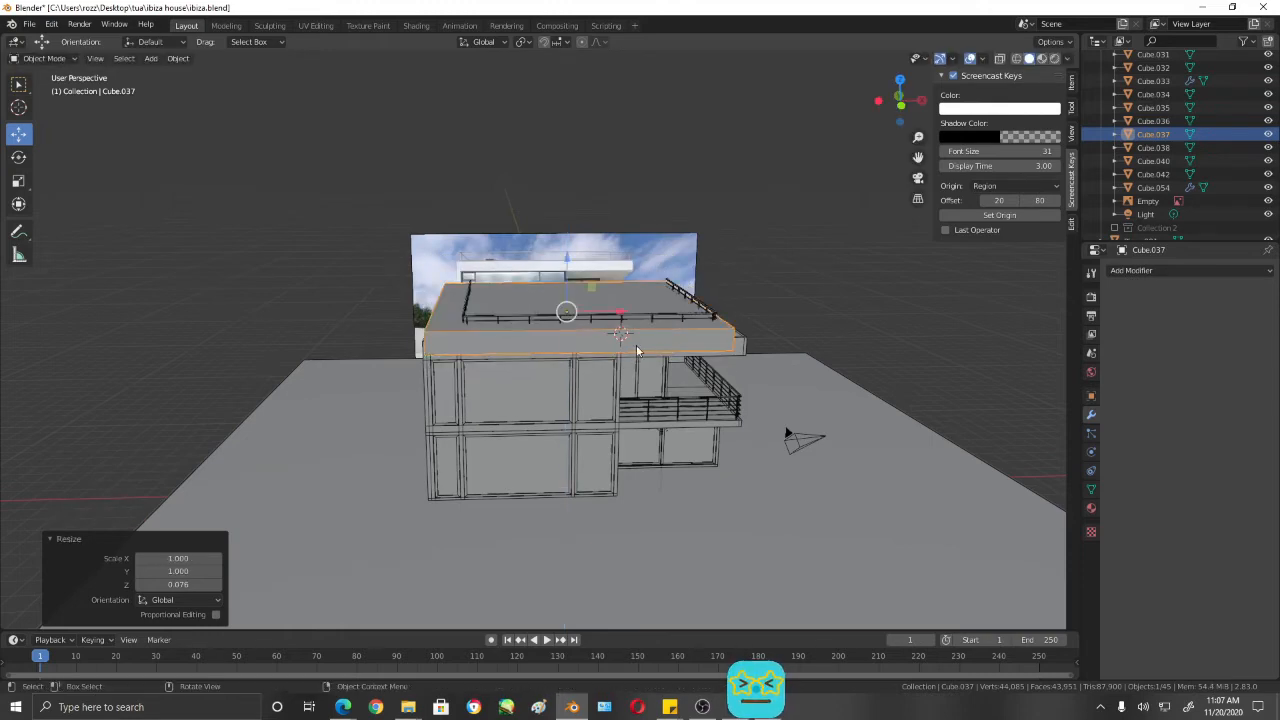
{"action": "middle_click_drag", "start_coordinate": [636, 345], "coordinate": [636, 348]}
{"action": "left_click_drag", "start_coordinate": [569, 258], "coordinate": [567, 272]}
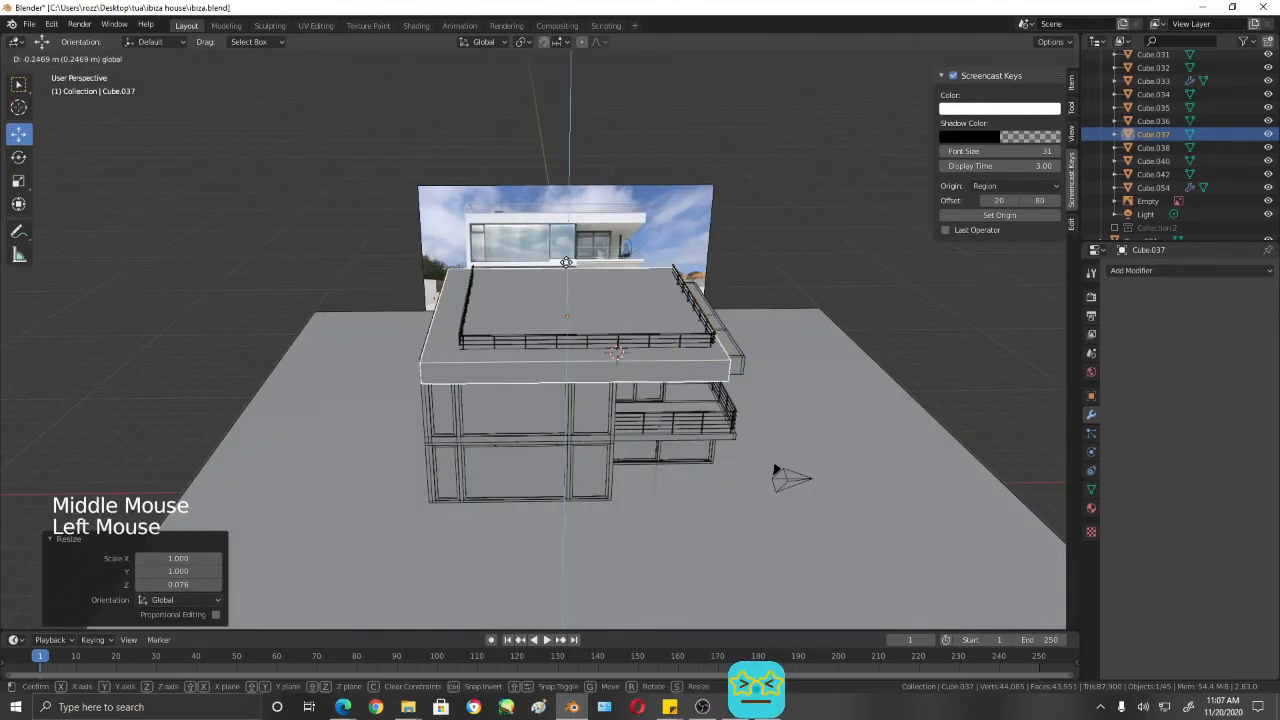
- Shift the slab about 0.3 m along X and scale it uniformly by 1.05 in top view
{"action": "middle_click_drag", "start_coordinate": [567, 272], "coordinate": [618, 443]}
{"action": "middle_click_drag", "start_coordinate": [713, 445], "coordinate": [690, 420]}
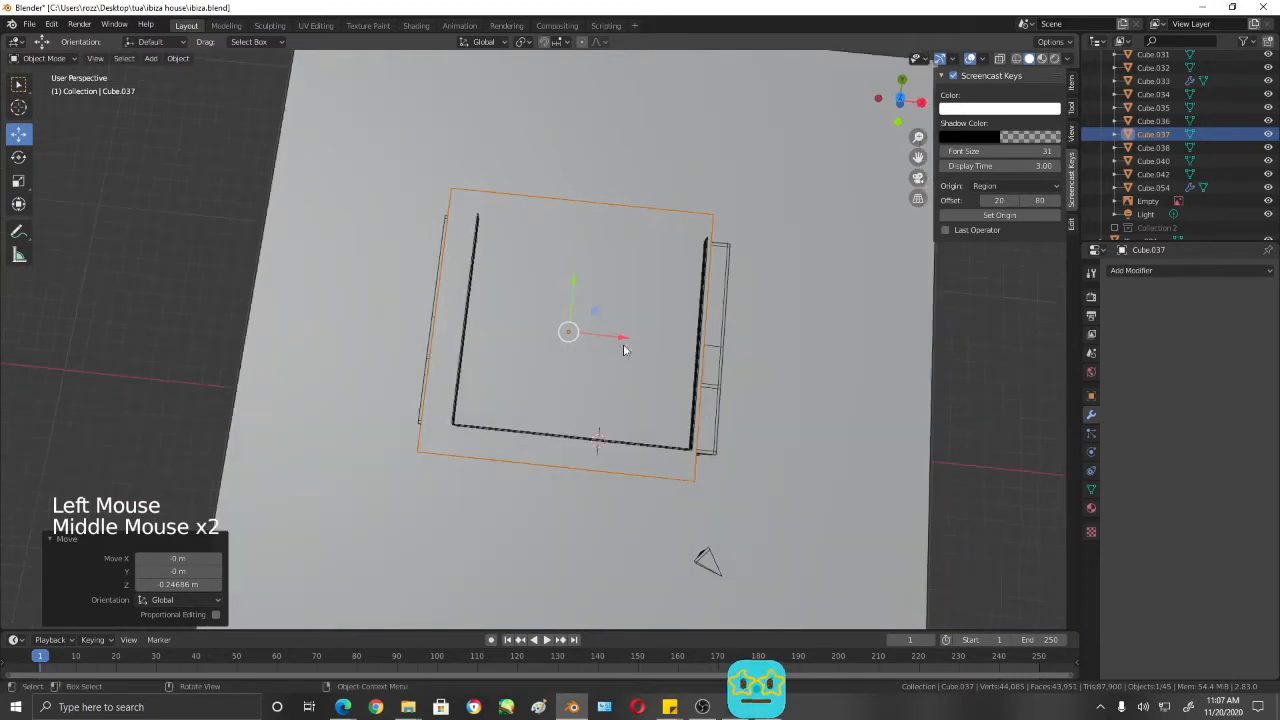
{"action": "left_click_drag", "start_coordinate": [622, 340], "coordinate": [630, 340]}
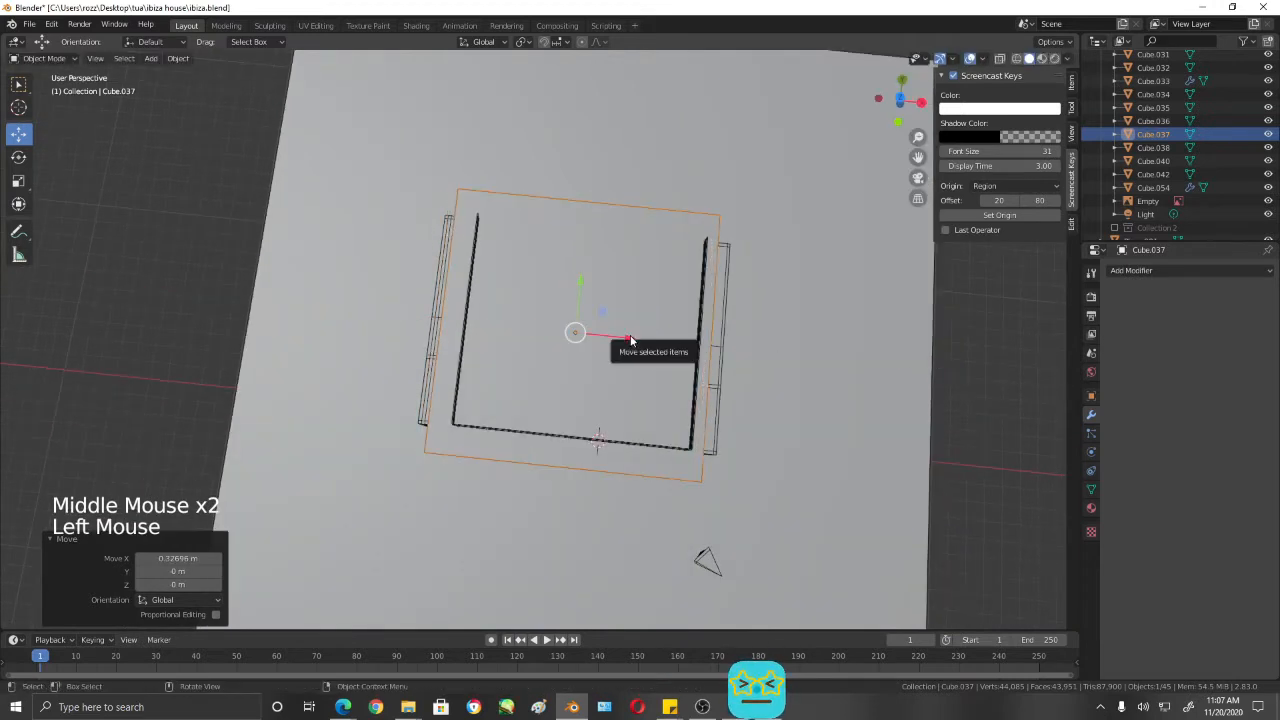
{"action": "key", "text": "KP_7"}
{"action": "key", "text": "s"}
{"action": "left_click", "coordinate": [726, 418]}
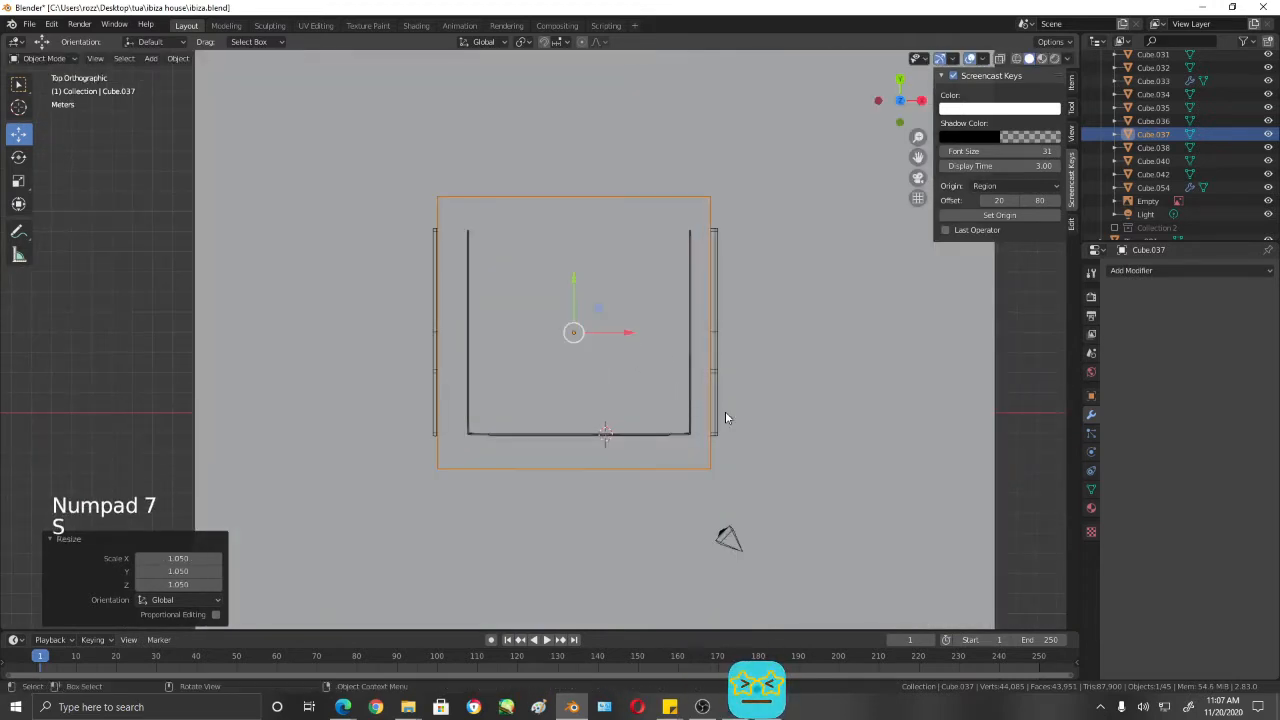
- Move the slab about 0.07 m along X and scale it by about 1.046 to match the roof's width
{"action": "left_click", "coordinate": [636, 331]}
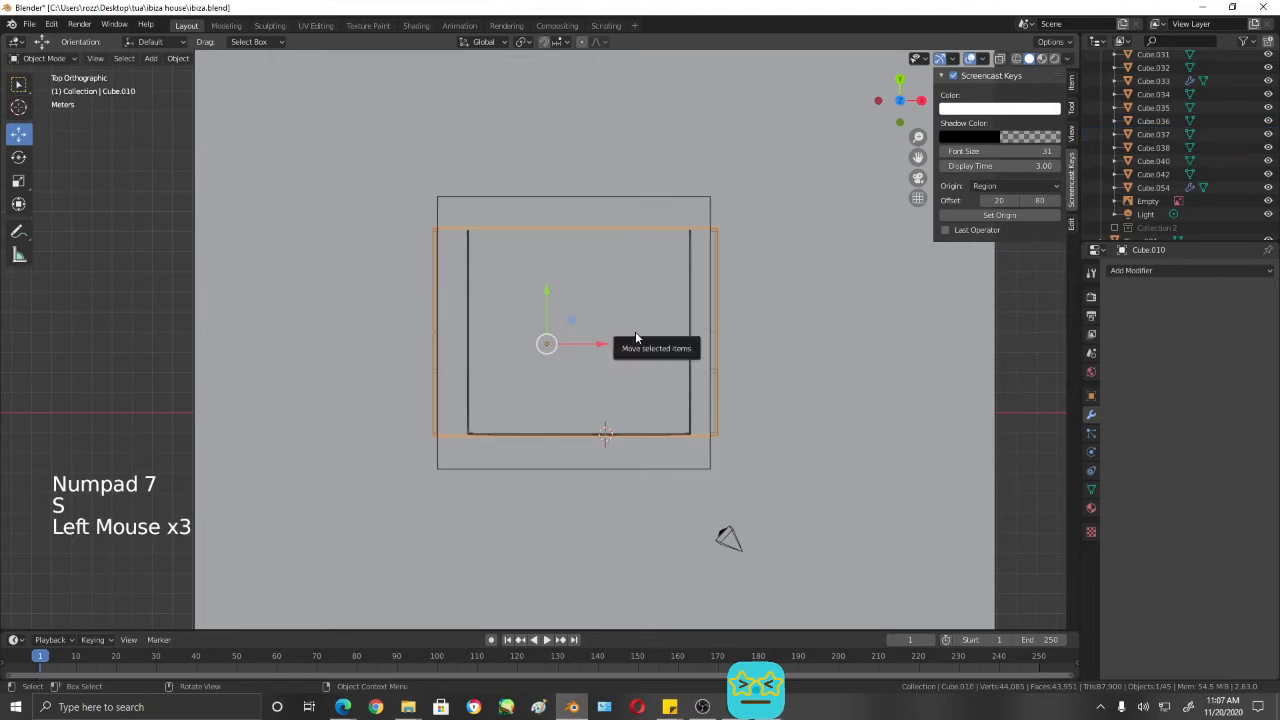
{"action": "left_click", "coordinate": [628, 213]}
{"action": "left_click_drag", "start_coordinate": [626, 336], "coordinate": [630, 335]}
{"action": "key", "text": "s"}
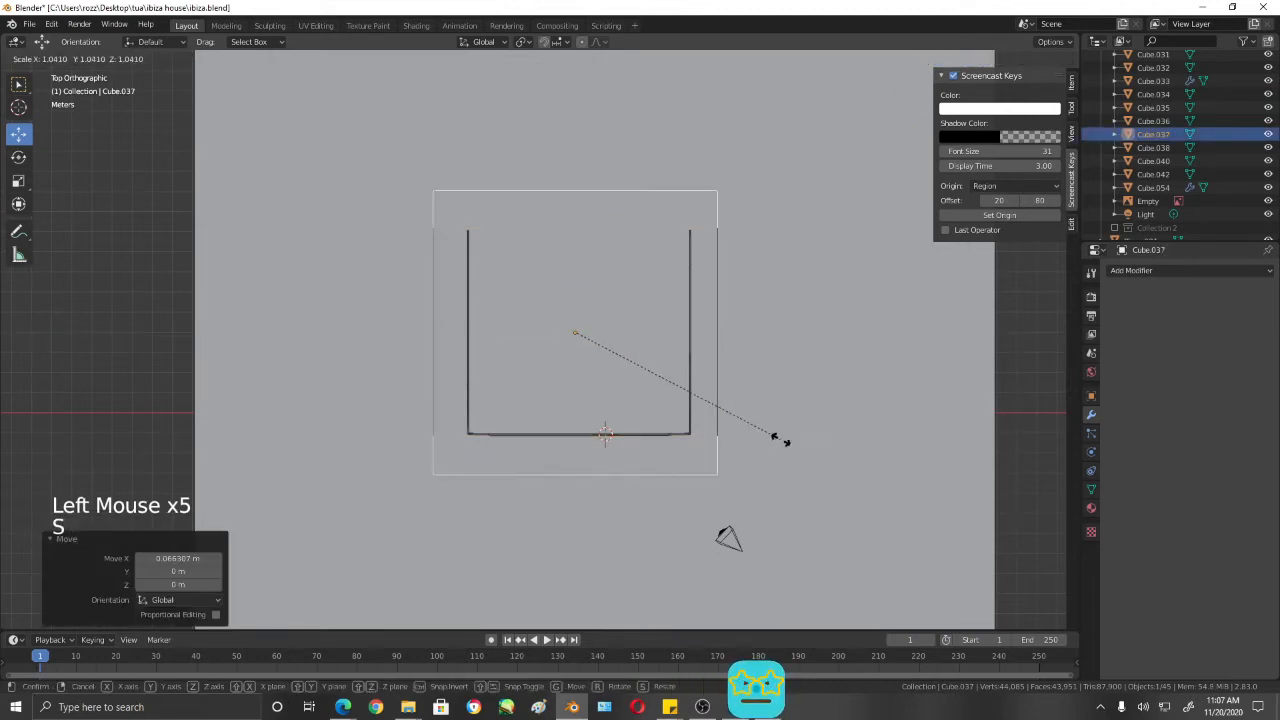
{"action": "left_click", "coordinate": [786, 437]}
{"action": "middle_click_drag", "start_coordinate": [708, 532], "coordinate": [486, 334]}
{"action": "scroll", "coordinate": [709, 322], "scroll_direction": "up", "scroll_amount": 3}
{"action": "scroll", "coordinate": [542, 333], "scroll_direction": "up", "scroll_amount": 1}
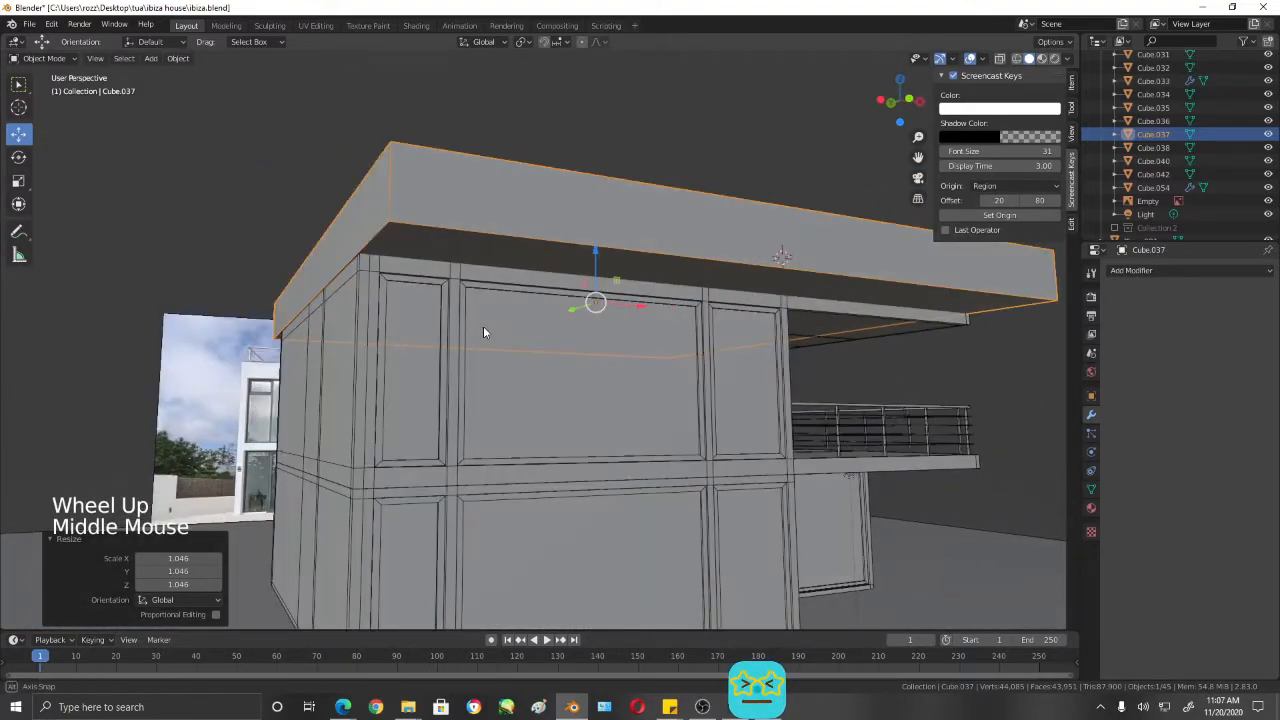
- Scale the roof slab down slightly to 0.997 uniformly
{"action": "middle_click_drag", "start_coordinate": [831, 337], "coordinate": [721, 296]}
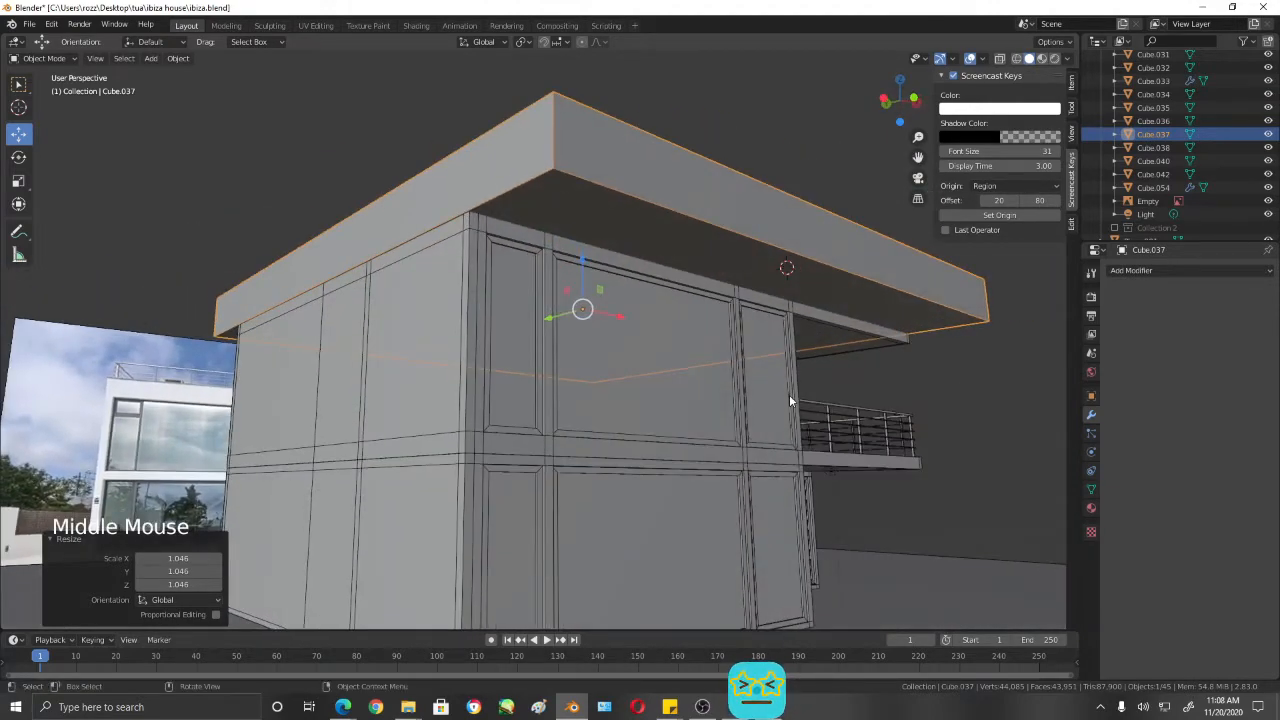
{"action": "key", "text": "s"}
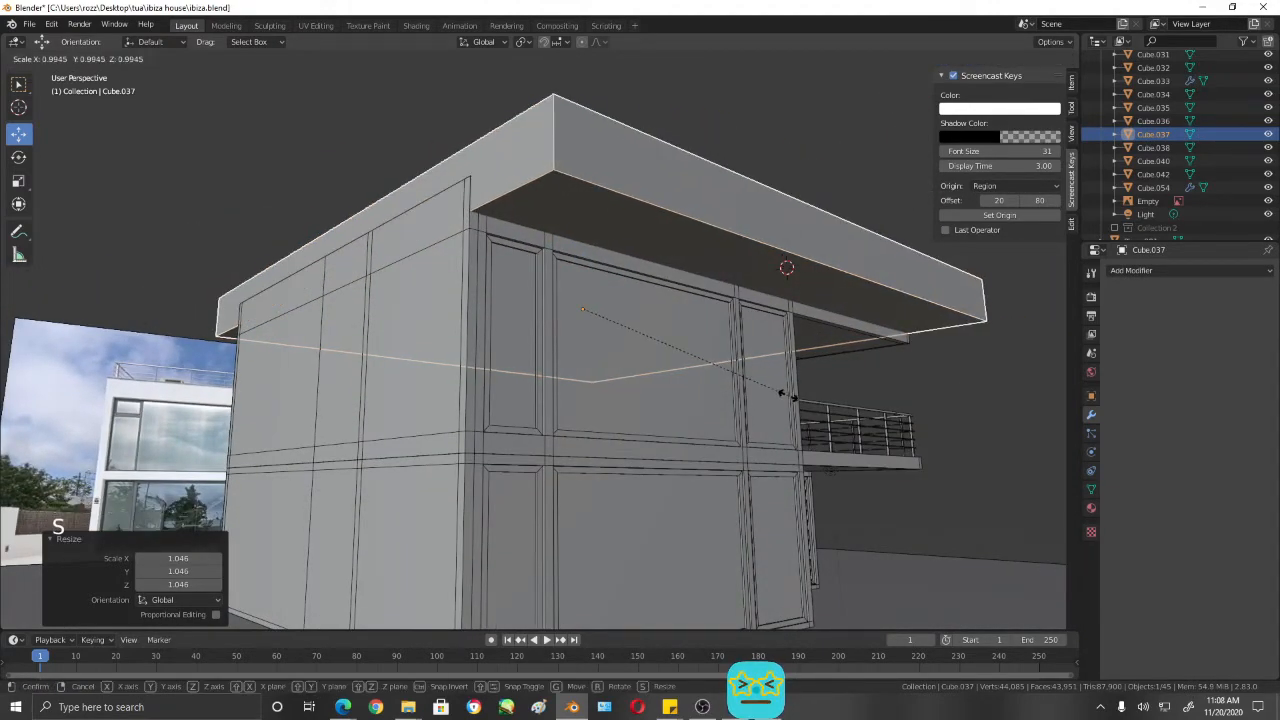
{"action": "left_click", "coordinate": [786, 392]}
{"action": "middle_click_drag", "start_coordinate": [786, 392], "coordinate": [655, 402]}
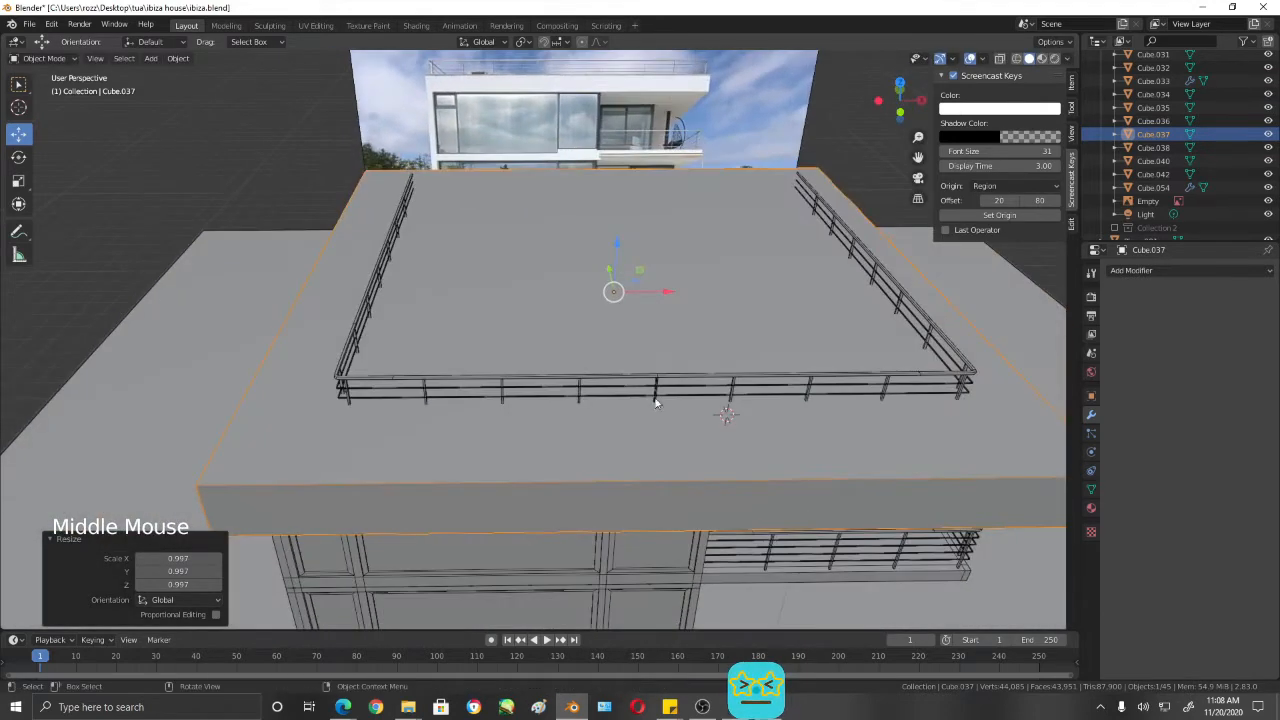
- Select only the roof slab and snap the 3D cursor to its centre
{"action": "left_click", "coordinate": [665, 380]}
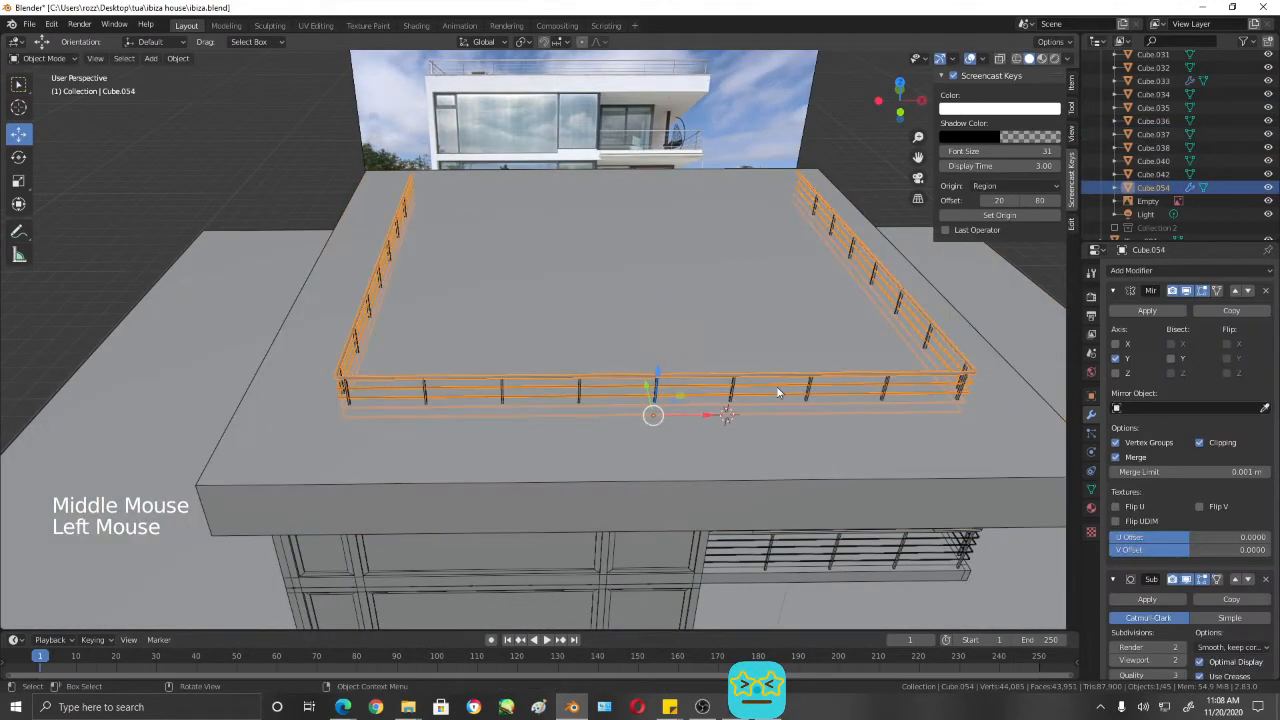
{"action": "left_click", "coordinate": [666, 300], "text": "shift"}
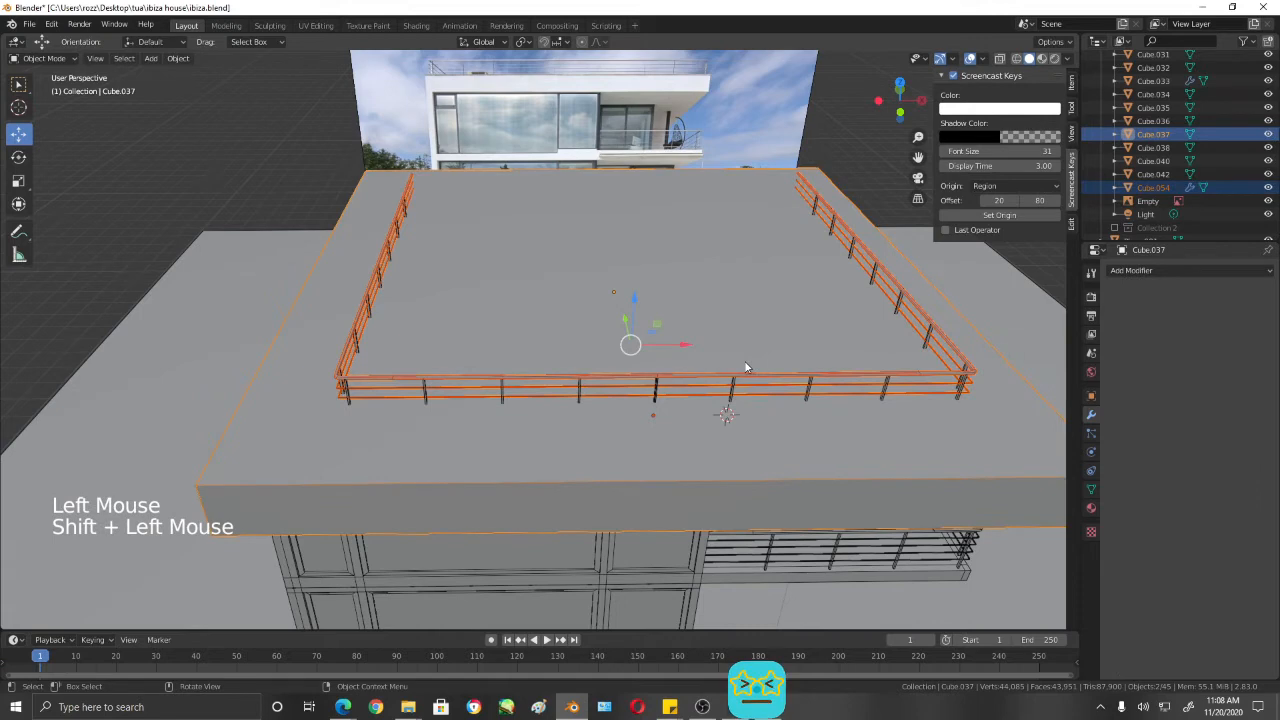
{"action": "key", "text": "KP_7"}
{"action": "middle_click_drag", "start_coordinate": [743, 464], "coordinate": [766, 452], "text": "shift"}
{"action": "left_click", "coordinate": [470, 266]}
{"action": "left_click", "coordinate": [679, 282]}
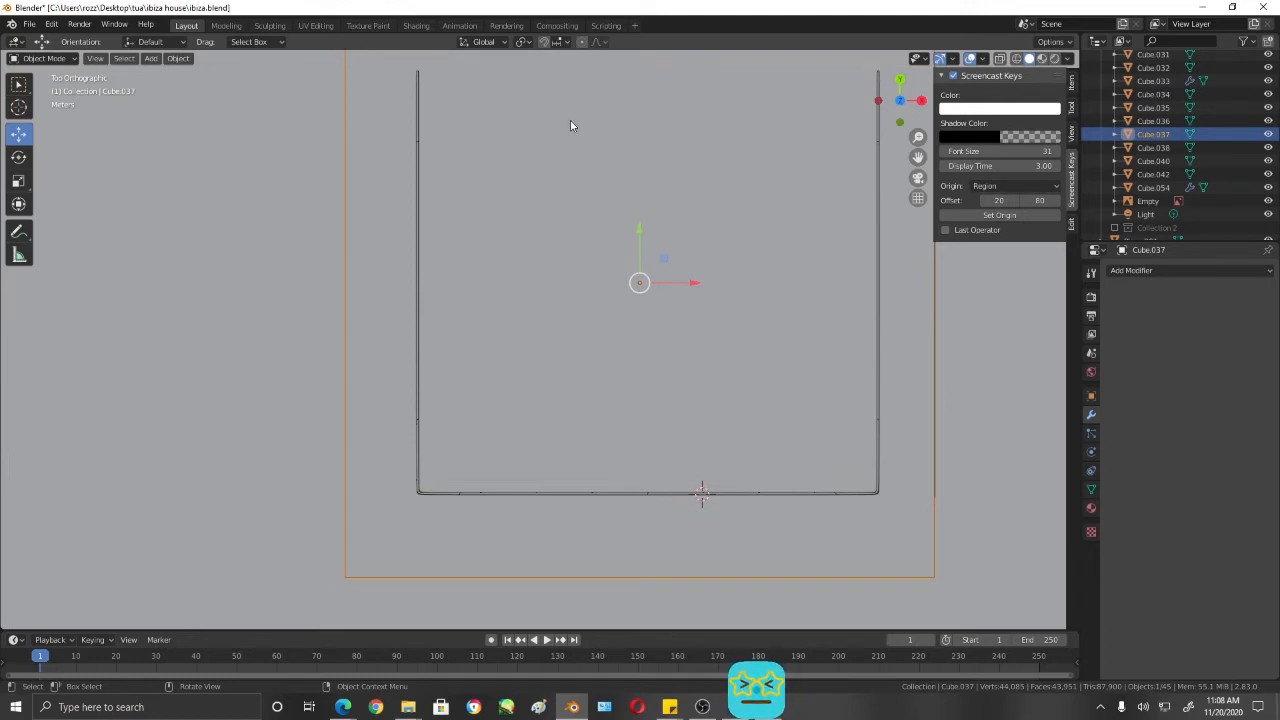
{"action": "scroll", "coordinate": [658, 310], "scroll_direction": "down", "scroll_amount": 1}
{"action": "key", "text": "shift"}
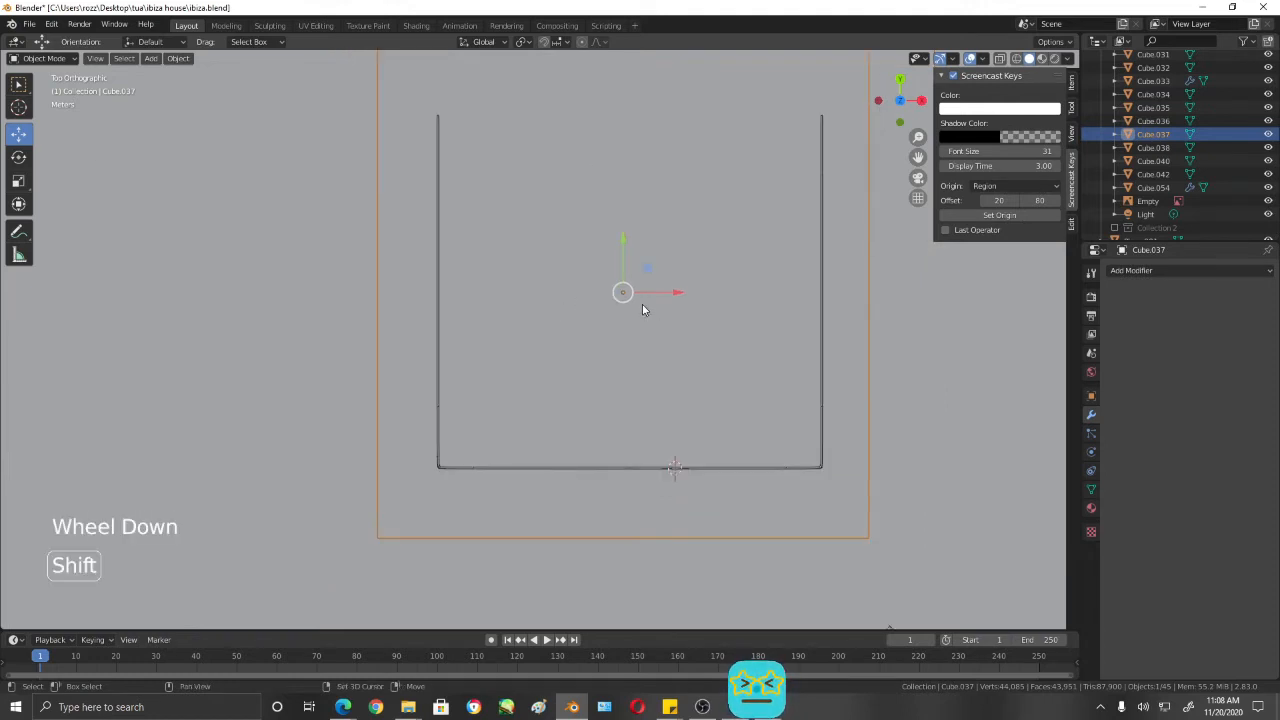
{"action": "left_click", "coordinate": [18, 107]}
{"action": "key", "text": "shift+a"}
{"action": "mouse_move", "coordinate": [609, 332]}
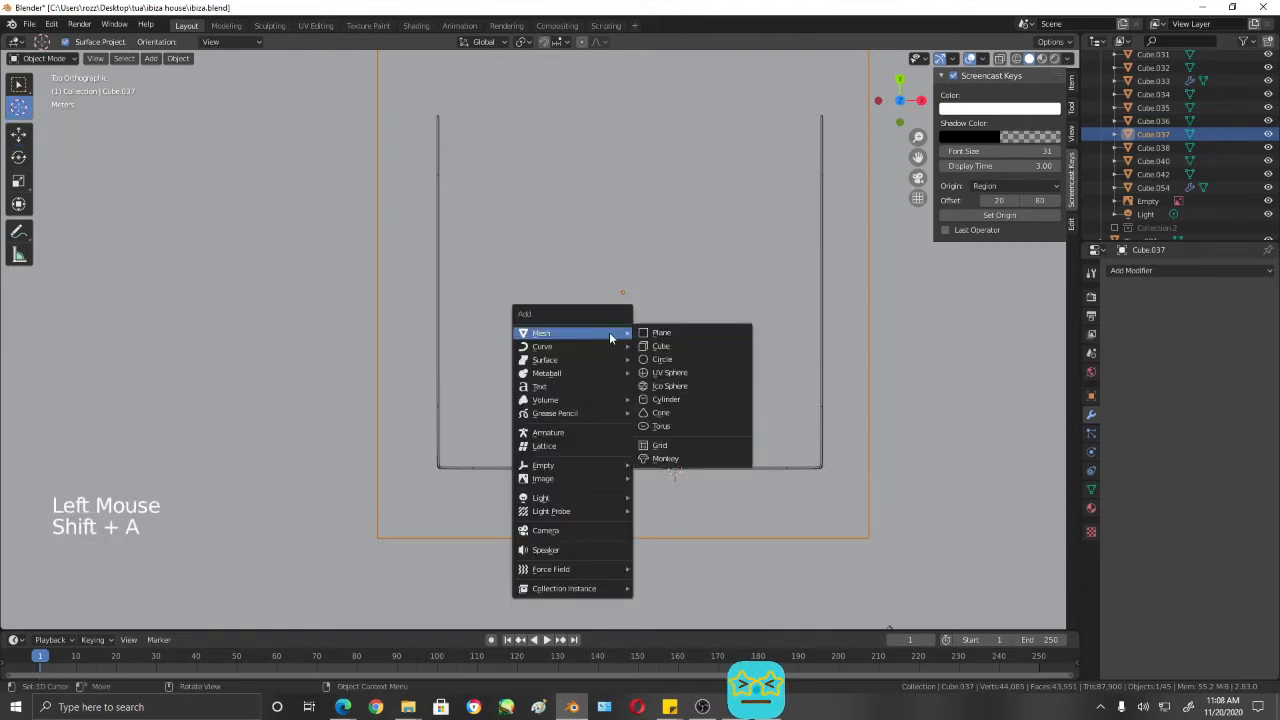
{"action": "key", "text": "shift+s"}
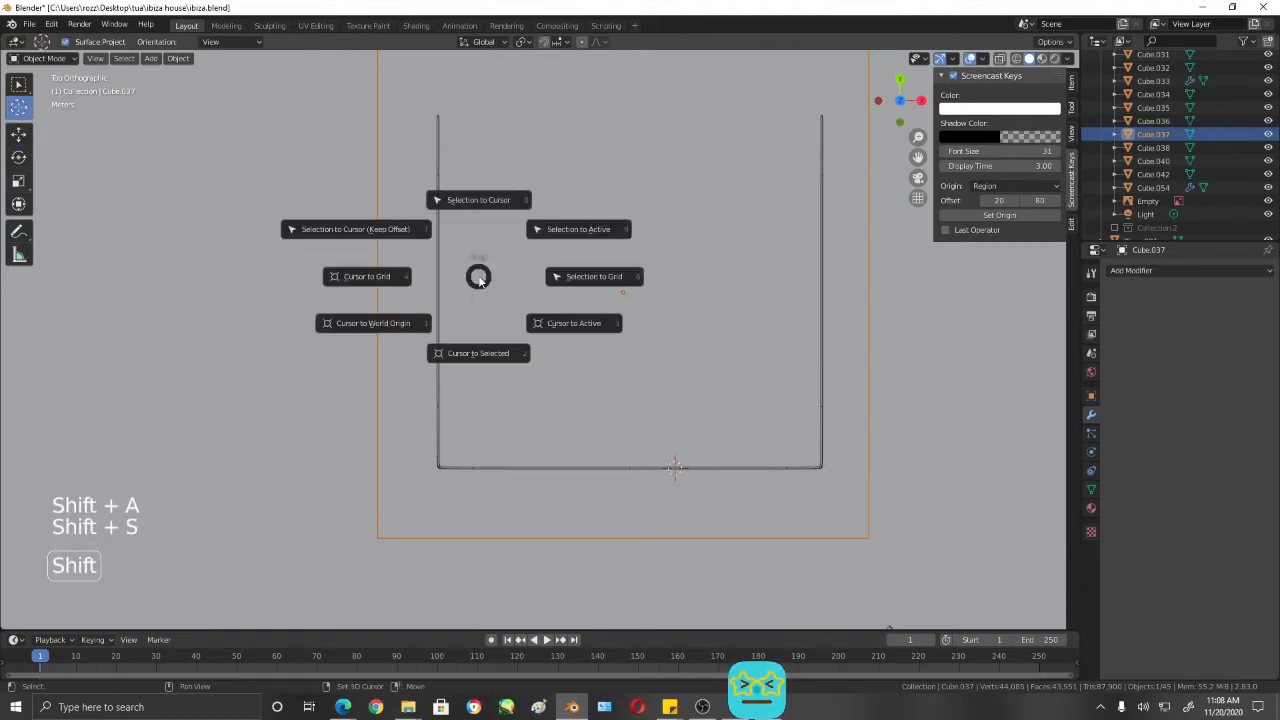
{"action": "left_click", "coordinate": [478, 353]}
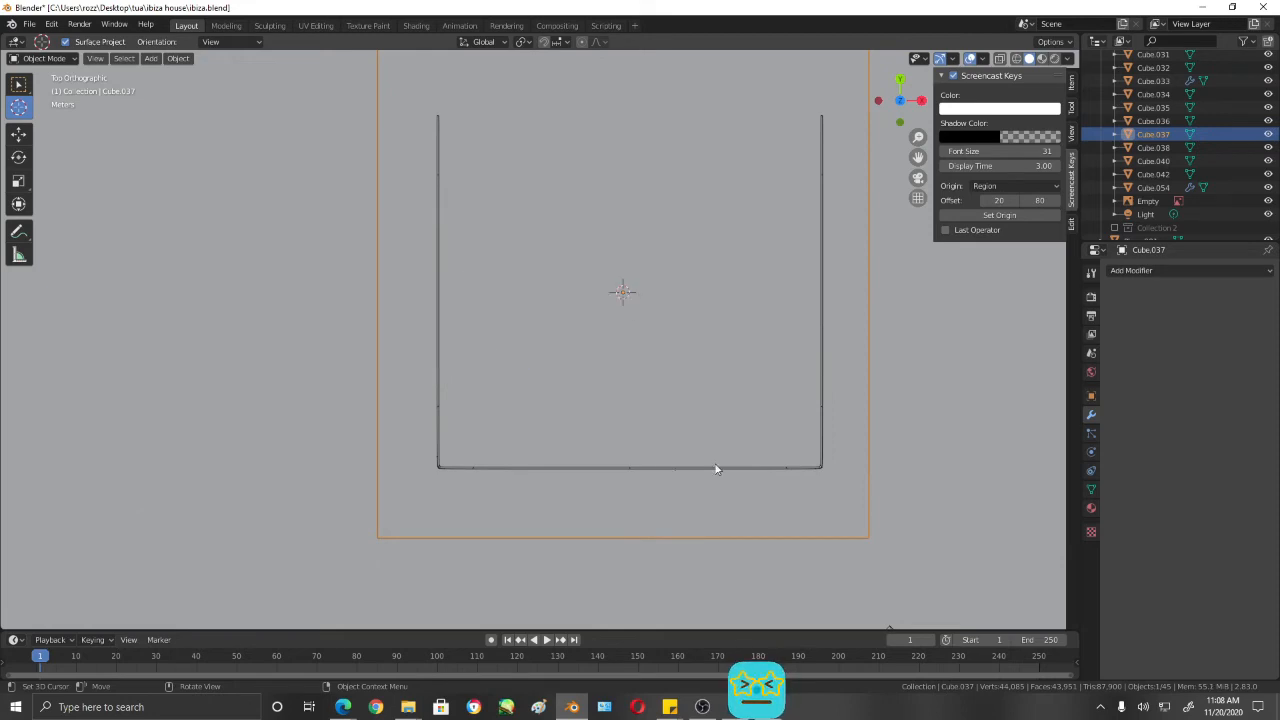
- Move the roof slab about 4.67 m down along Z, clear of the roof railing and upper storey
{"action": "middle_click_drag", "start_coordinate": [719, 466], "coordinate": [44, 134]}
{"action": "left_click", "coordinate": [20, 85]}
{"action": "left_click", "coordinate": [674, 345]}
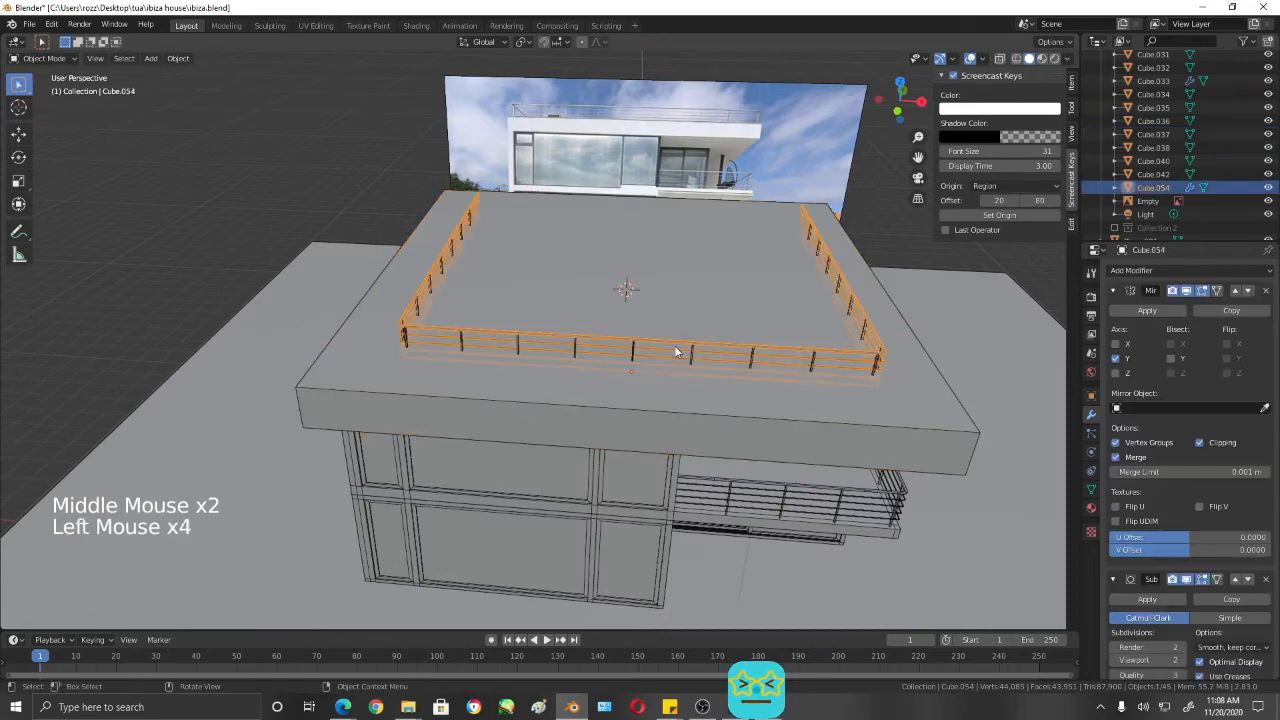
{"action": "middle_click_drag", "start_coordinate": [697, 356], "coordinate": [721, 309]}
{"action": "left_click", "coordinate": [691, 450]}
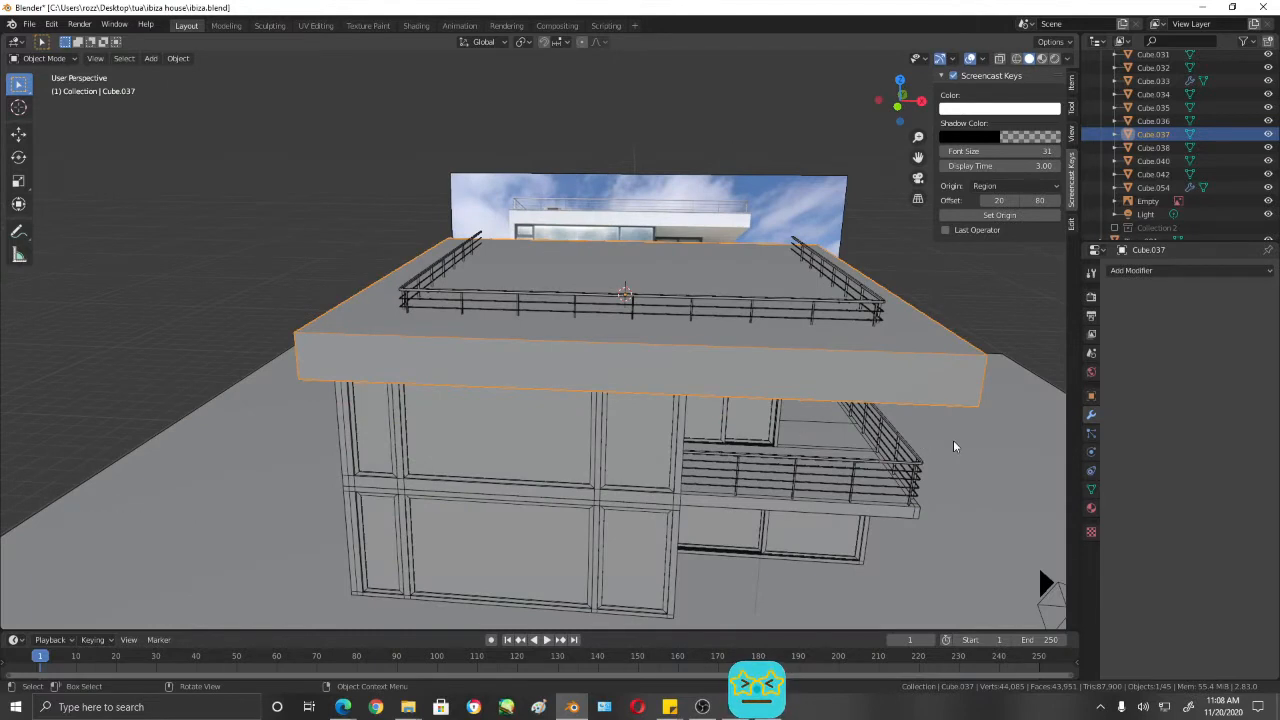
{"action": "key", "text": "g"}
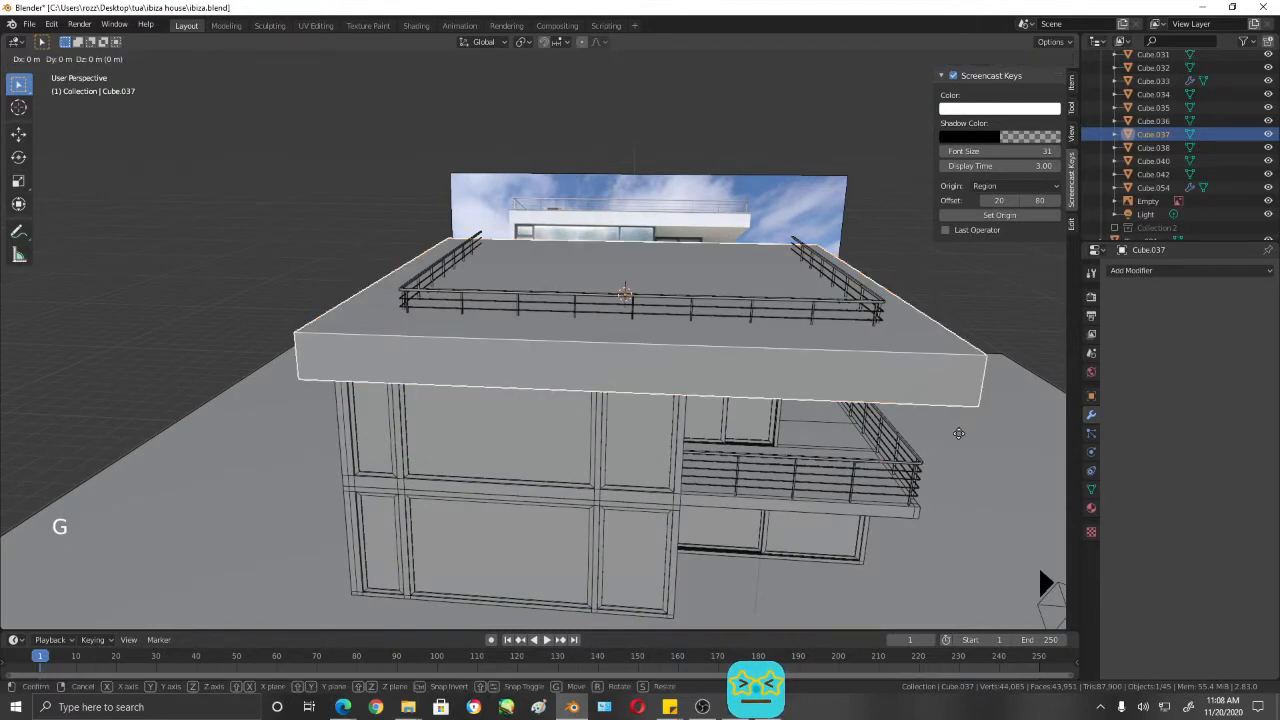
{"action": "key", "text": "z"}
{"action": "left_click", "coordinate": [977, 546]}
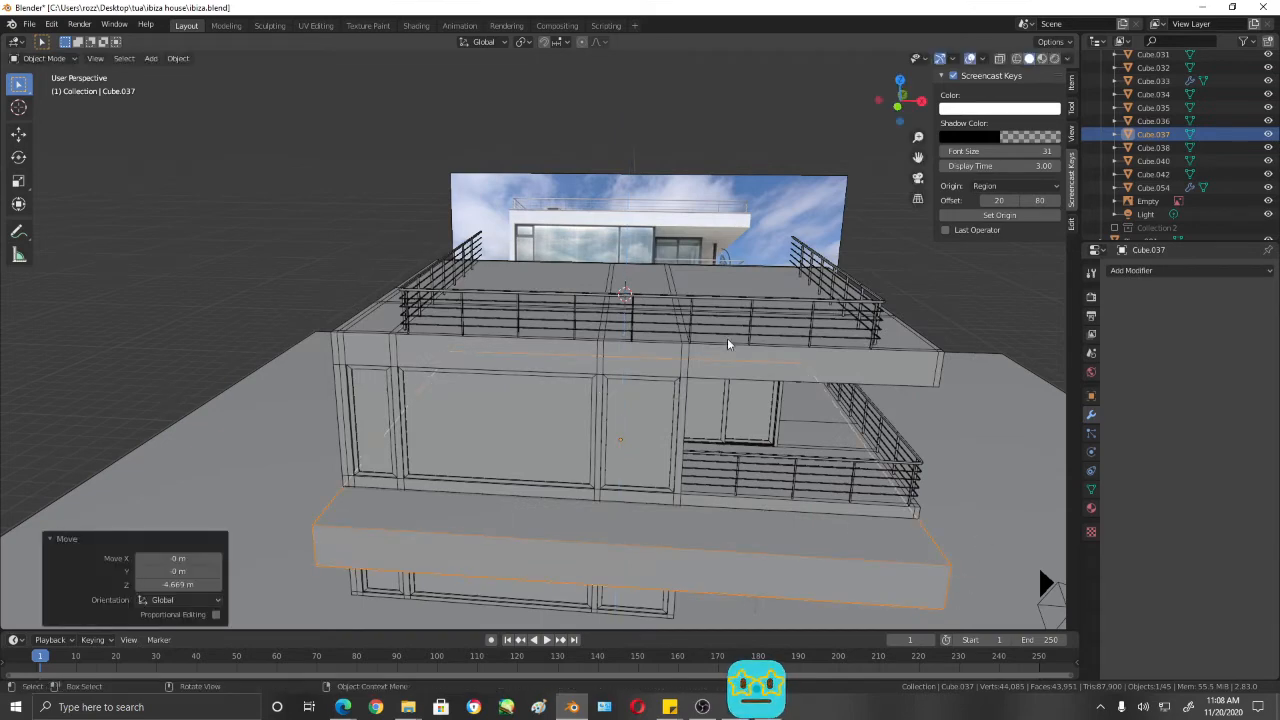
{"action": "middle_click_drag", "start_coordinate": [760, 393], "coordinate": [760, 405]}
{"action": "key", "text": "KP_7"}
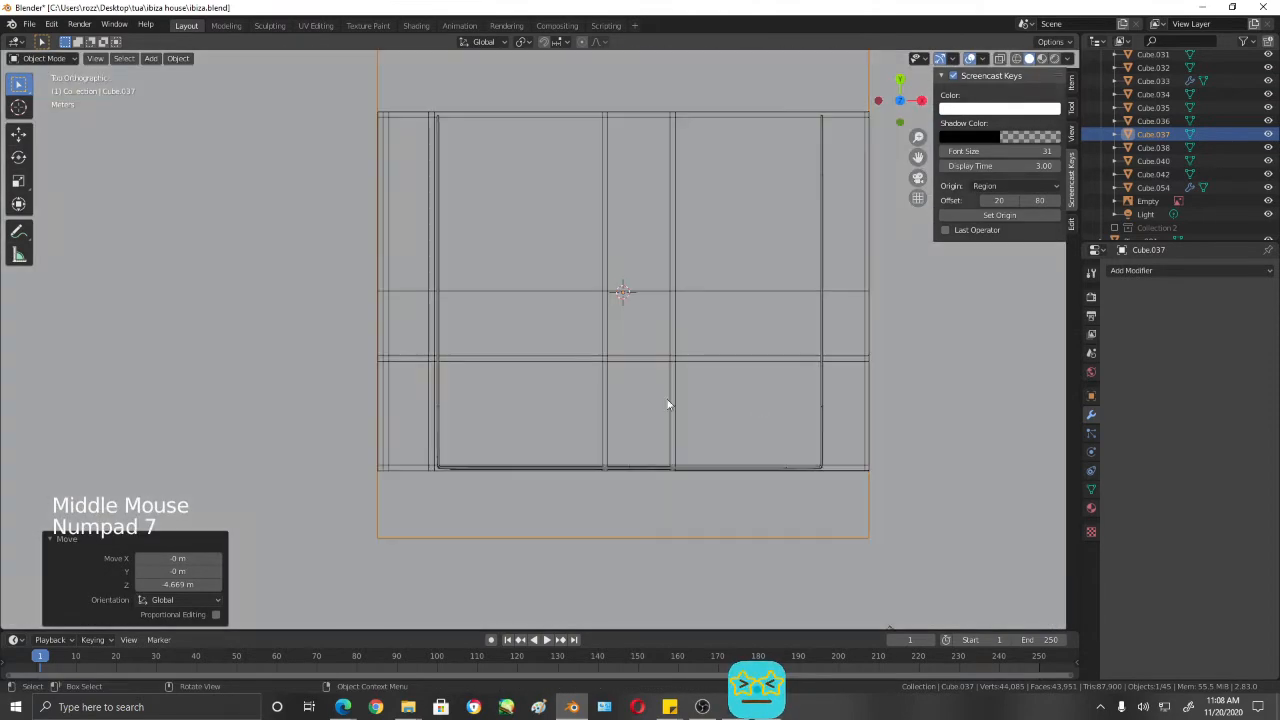
{"action": "left_click", "coordinate": [655, 467]}
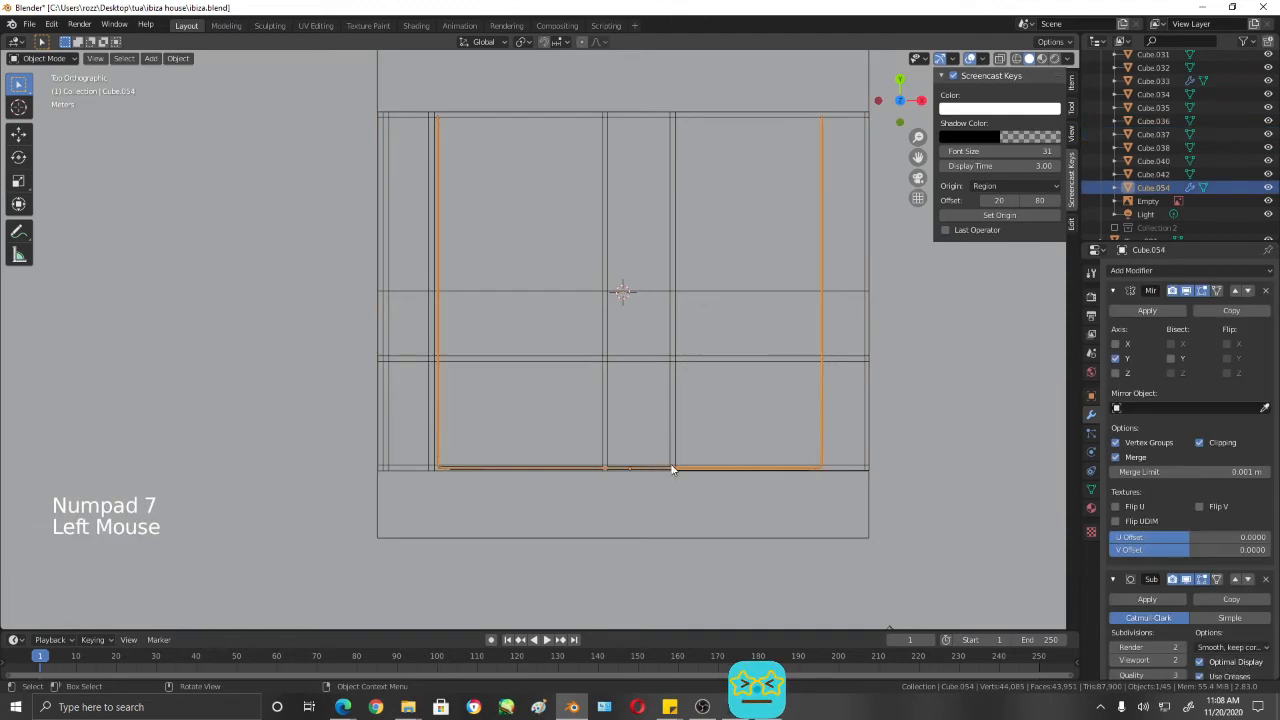
{"action": "key", "text": "g"}
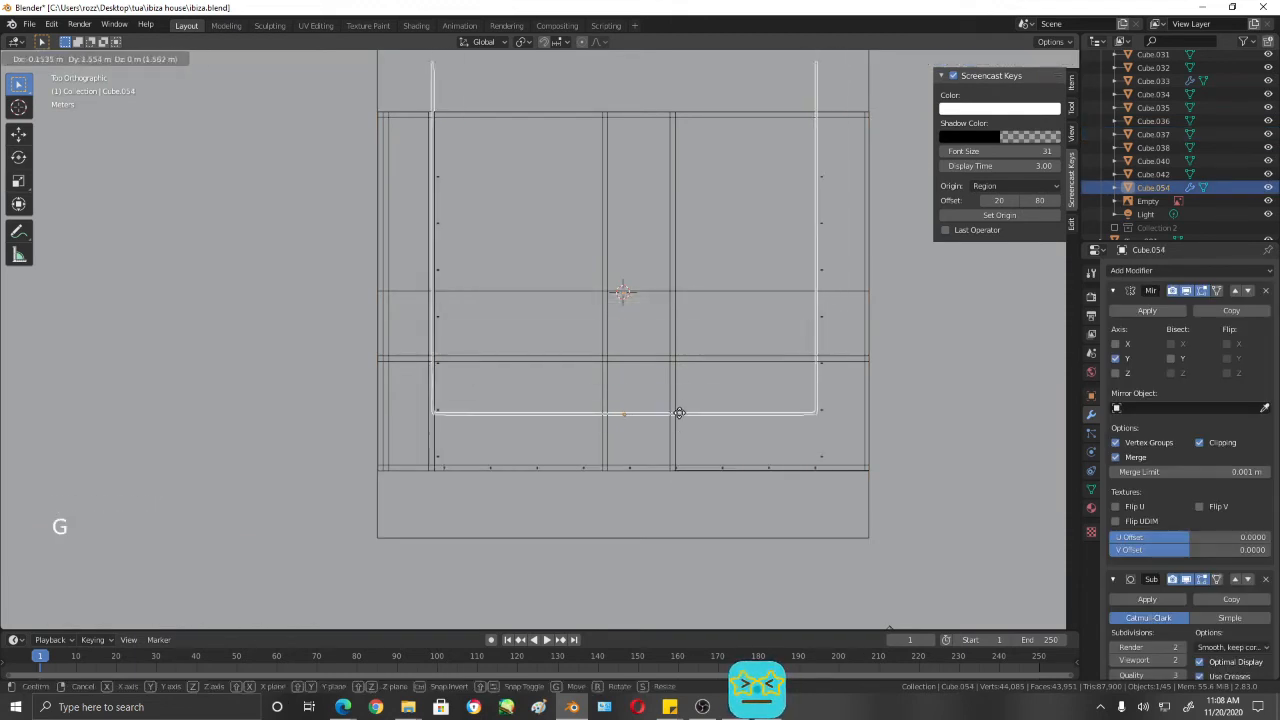
{"action": "right_click", "coordinate": [678, 413]}
- Box-select the roof railing with its posts in front view, exclude the reference image, and move the selection along X
{"action": "scroll", "coordinate": [740, 428], "scroll_direction": "down", "scroll_amount": 3}
{"action": "middle_click_drag", "start_coordinate": [740, 428], "coordinate": [644, 200]}
{"action": "key", "text": "KP_1"}
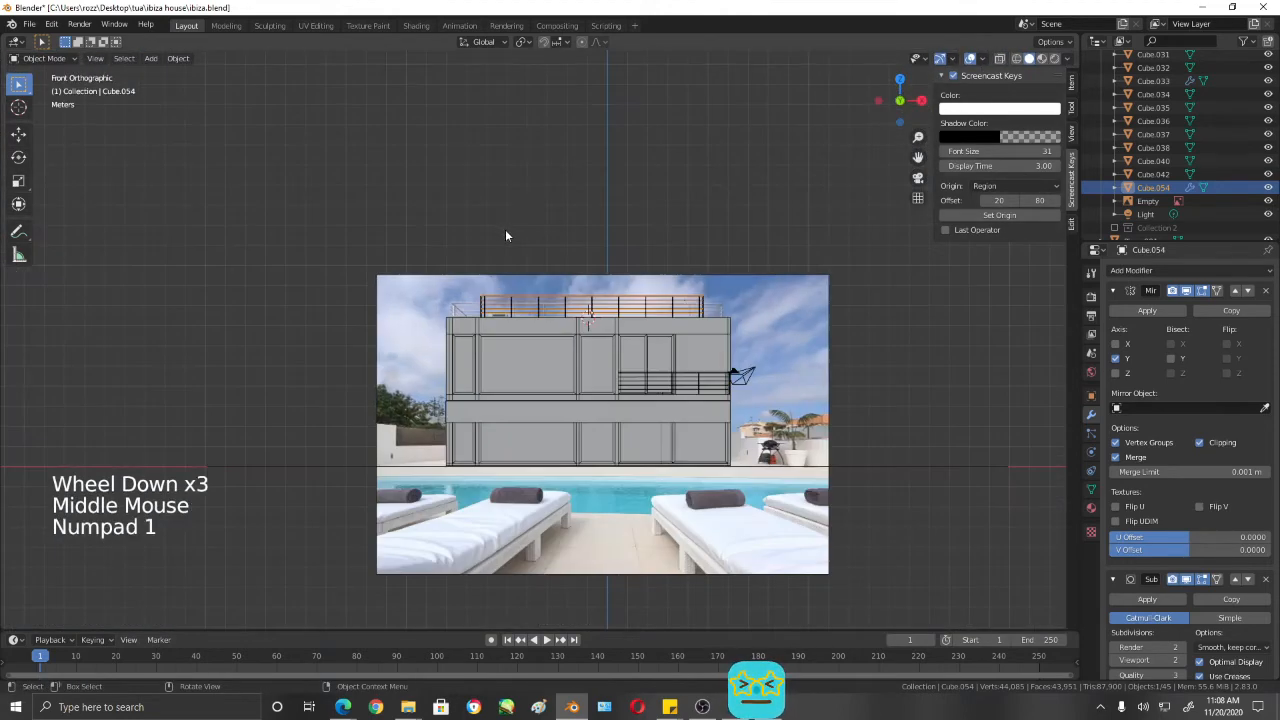
{"action": "left_click_drag", "start_coordinate": [750, 313], "coordinate": [788, 315]}
{"action": "scroll", "coordinate": [745, 295], "scroll_direction": "up", "scroll_amount": 4}
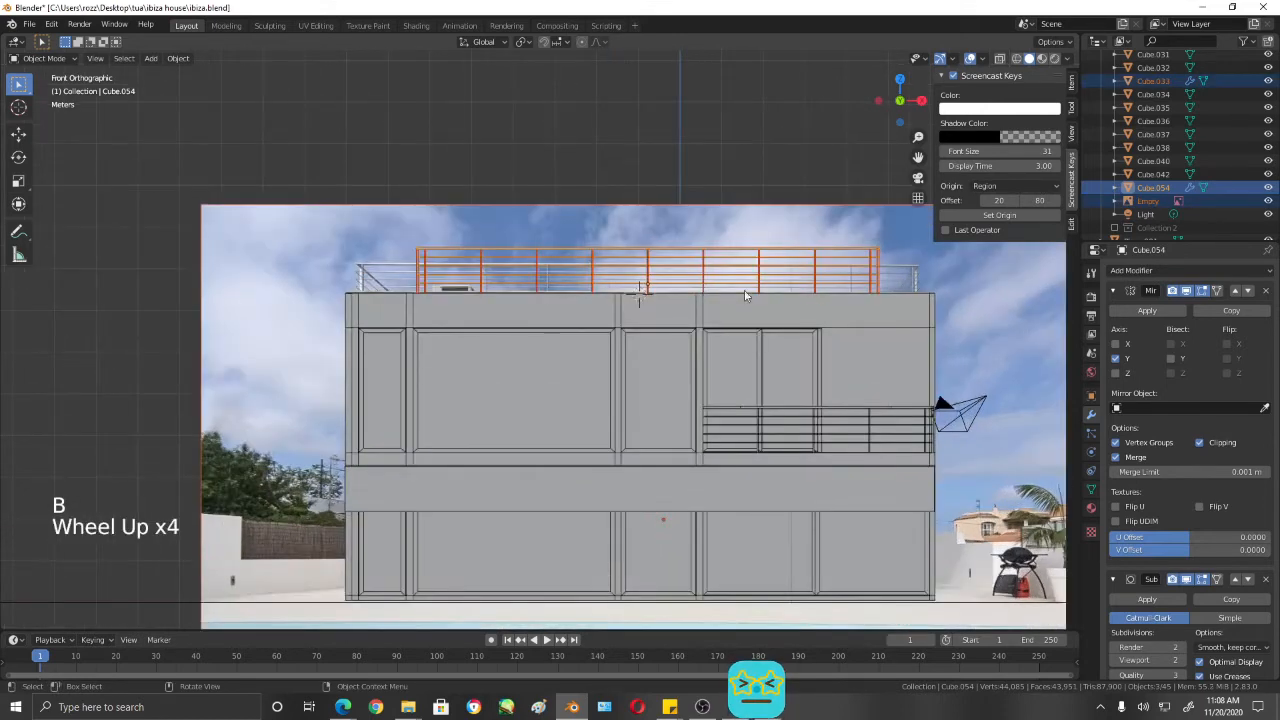
{"action": "left_click", "coordinate": [627, 221], "text": "shift"}
{"action": "left_click", "coordinate": [627, 221], "text": "shift"}
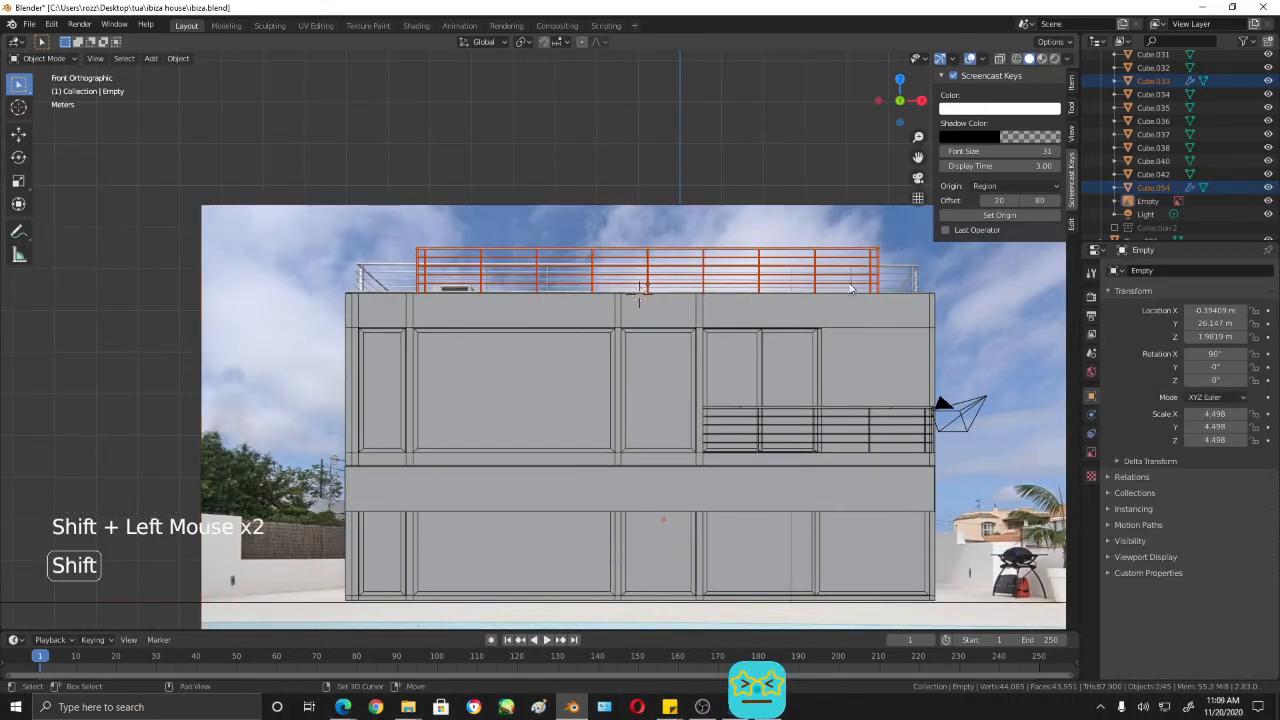
{"action": "key", "text": "g"}
{"action": "key", "text": "x"}
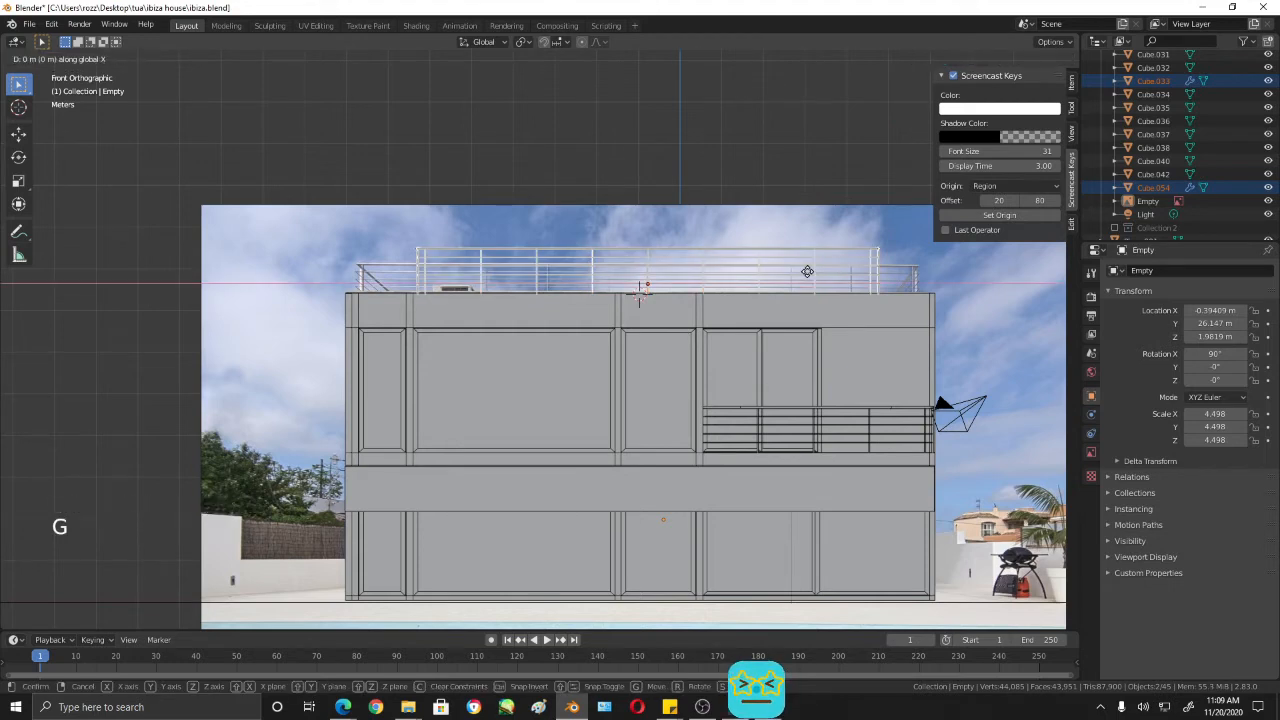
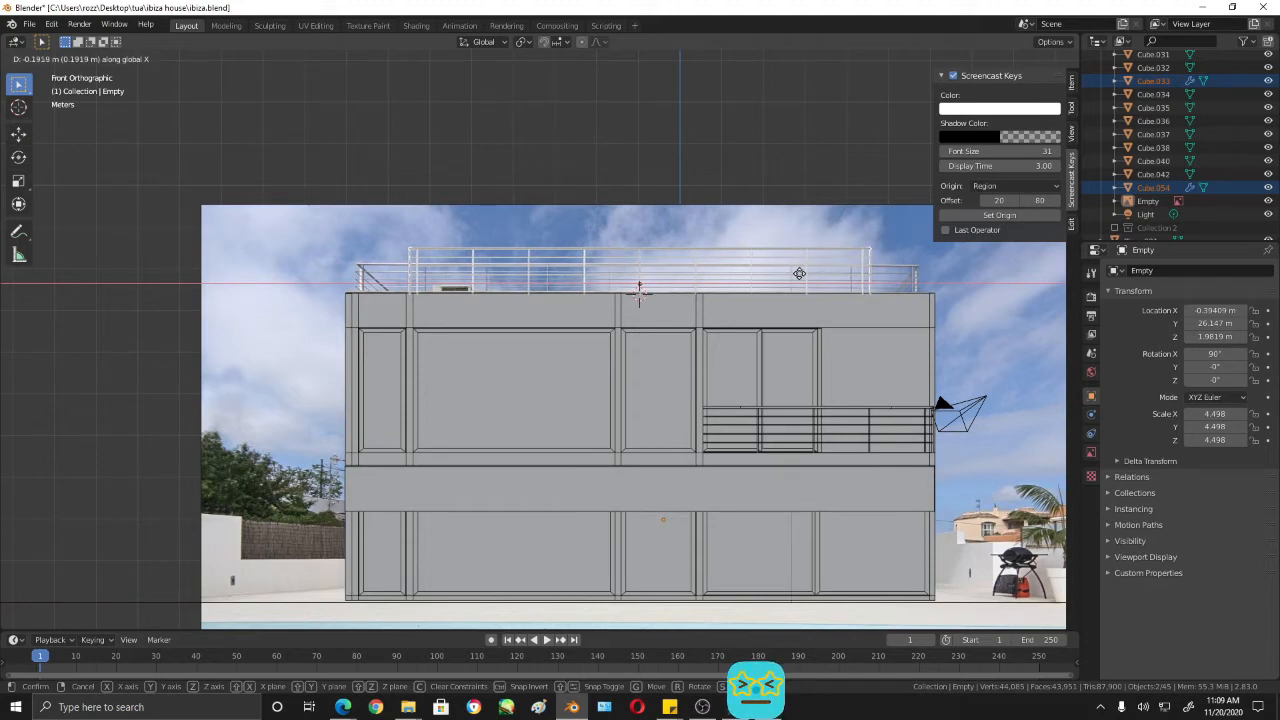
- Finish moving the roof railing and its posts about -0.19 m along X, checking the alignment against the roof
{"action": "left_click", "coordinate": [800, 274]}
{"action": "scroll", "coordinate": [748, 290], "scroll_direction": "up", "scroll_amount": 3}
{"action": "middle_click_drag", "start_coordinate": [748, 290], "coordinate": [617, 338], "text": "shift"}
{"action": "scroll", "coordinate": [660, 322], "scroll_direction": "up", "scroll_amount": 1}
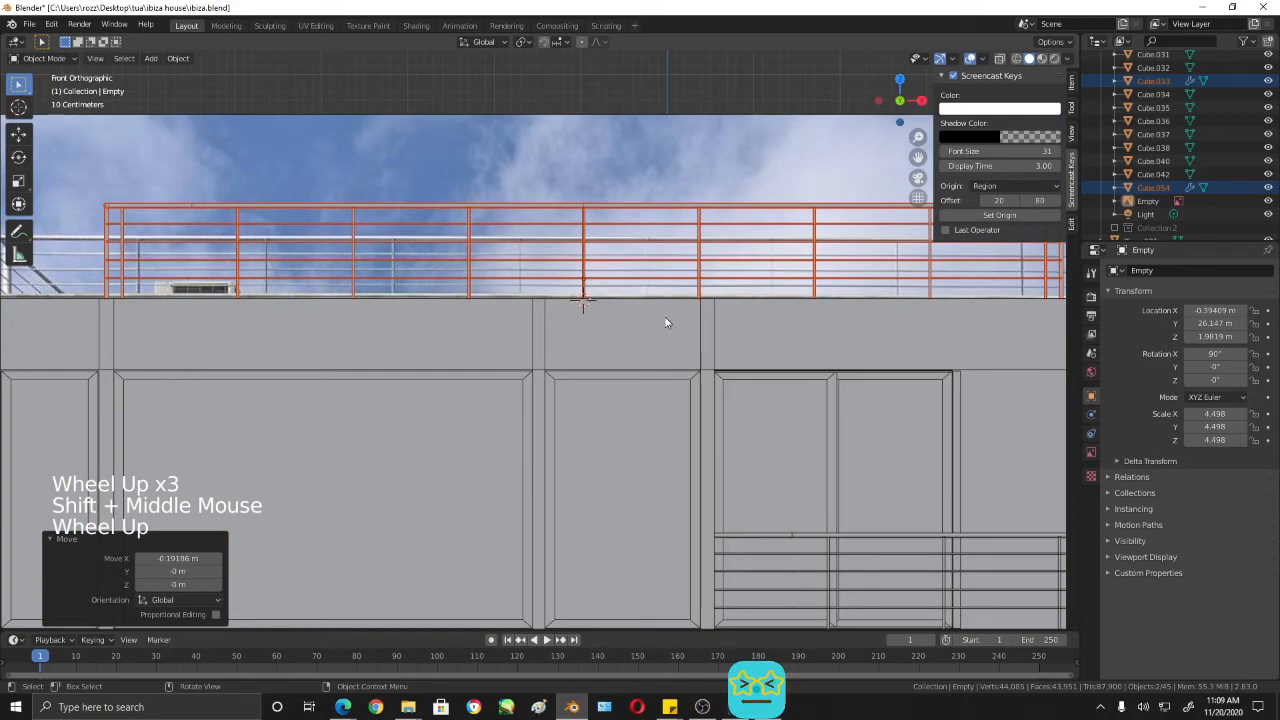
{"action": "scroll", "coordinate": [665, 317], "scroll_direction": "down", "scroll_amount": 2}
{"action": "middle_click_drag", "start_coordinate": [665, 317], "coordinate": [477, 324], "text": "shift"}
- In front wireframe view, select the +X end of the roof rails' mesh and extend it about 1.33 m along X to the roof edge
{"action": "left_click", "coordinate": [472, 410]}
{"action": "key", "text": "KP_1"}
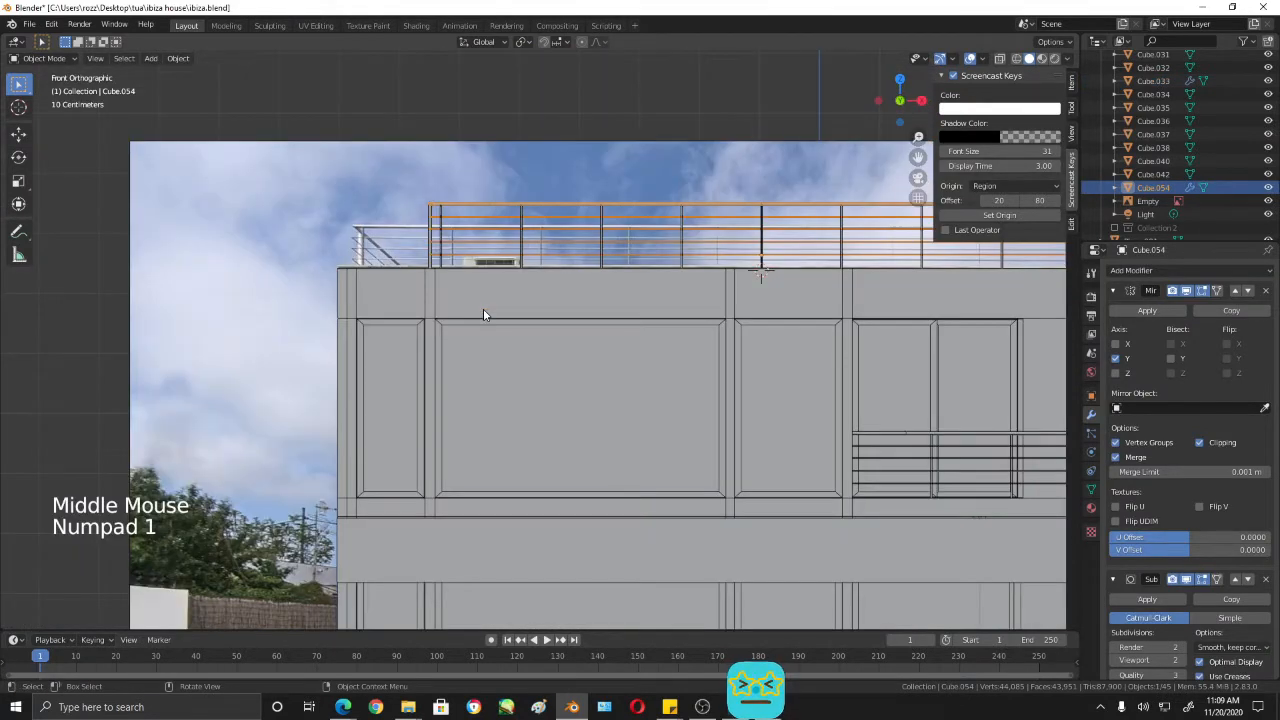
{"action": "key", "text": "Tab"}
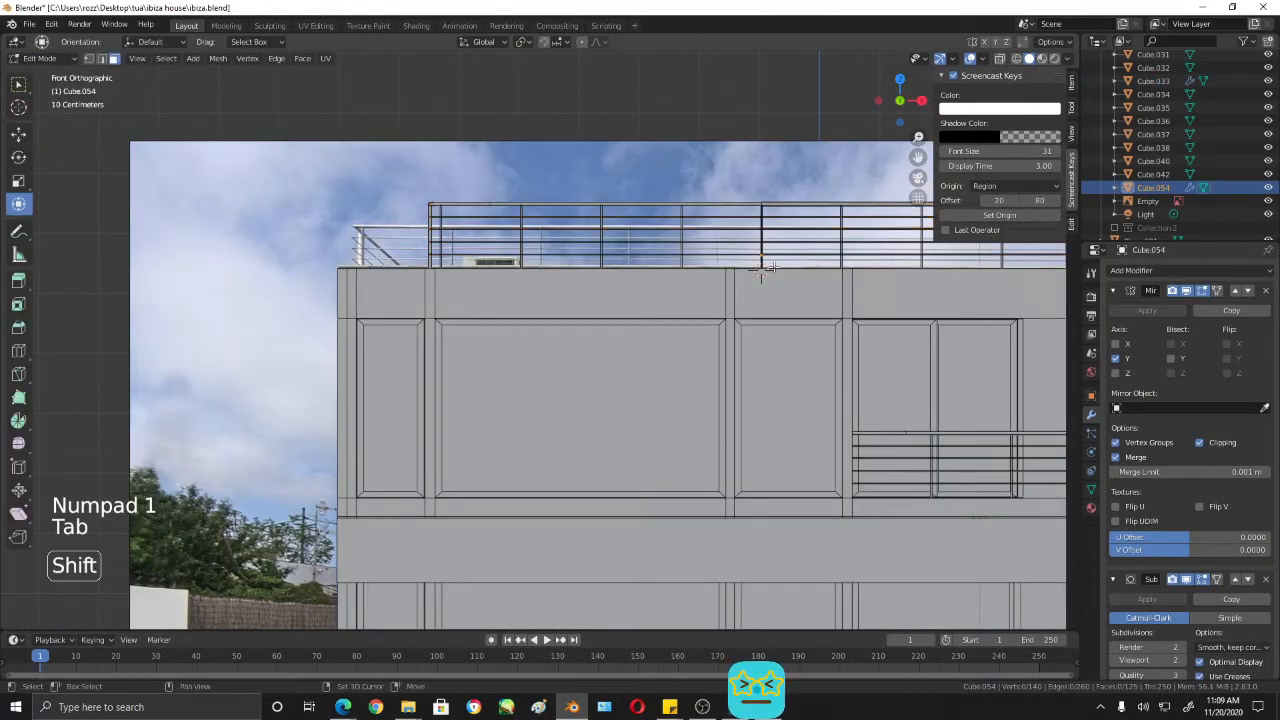
{"action": "middle_click_drag", "start_coordinate": [449, 213], "coordinate": [672, 212], "text": "shift"}
{"action": "key", "text": "shift+z"}
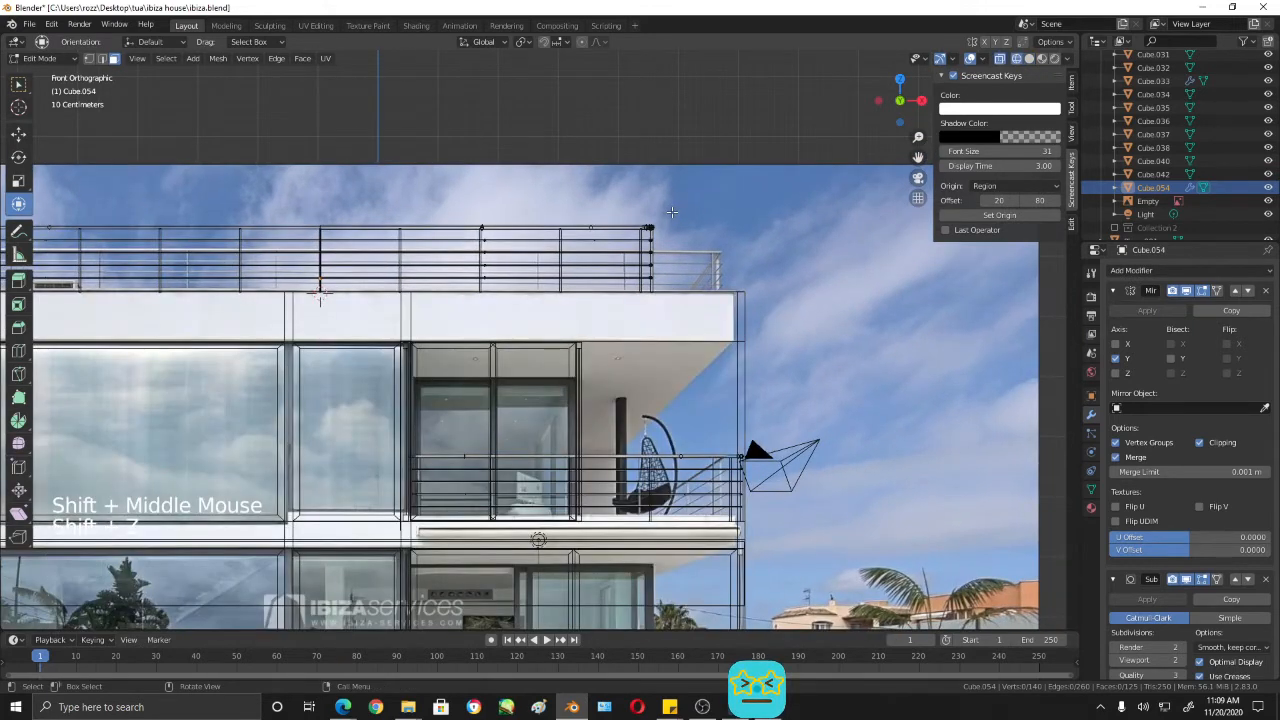
{"action": "left_click_drag", "start_coordinate": [724, 182], "coordinate": [628, 324]}
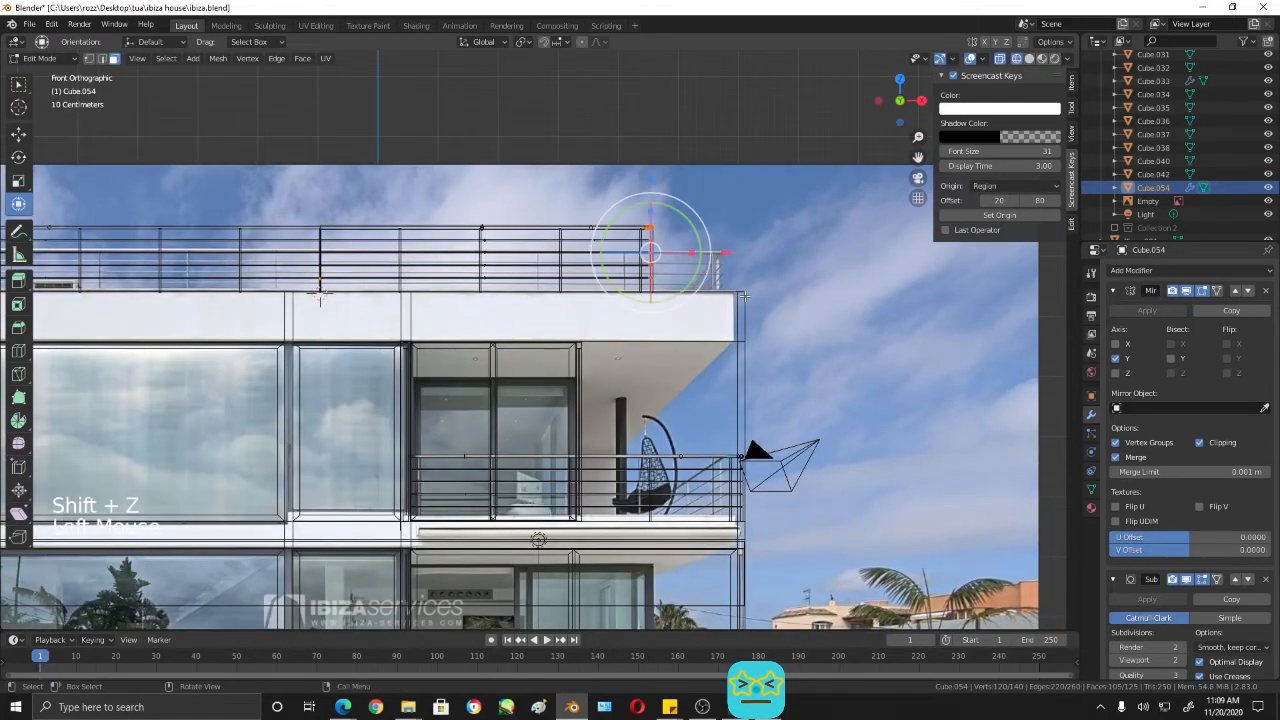
{"action": "left_click_drag", "start_coordinate": [732, 250], "coordinate": [810, 260]}
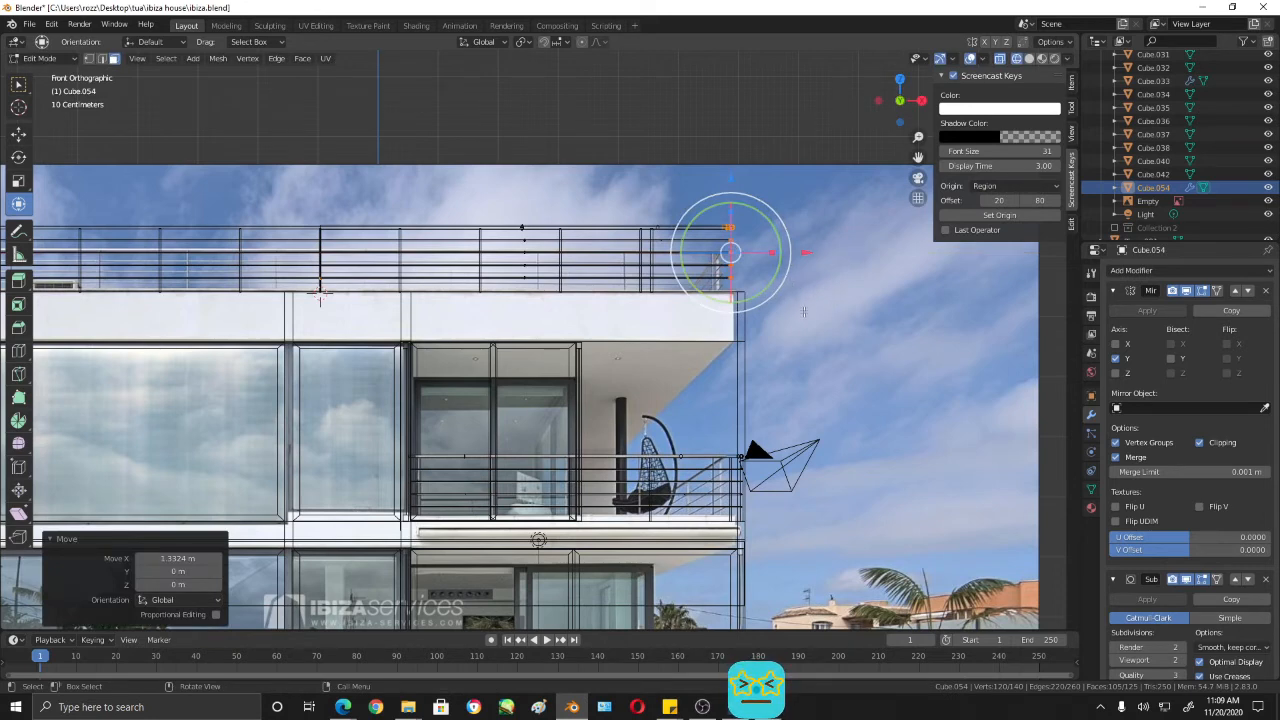
{"action": "left_click_drag", "start_coordinate": [804, 260], "coordinate": [809, 256]}
{"action": "key", "text": "Tab"}
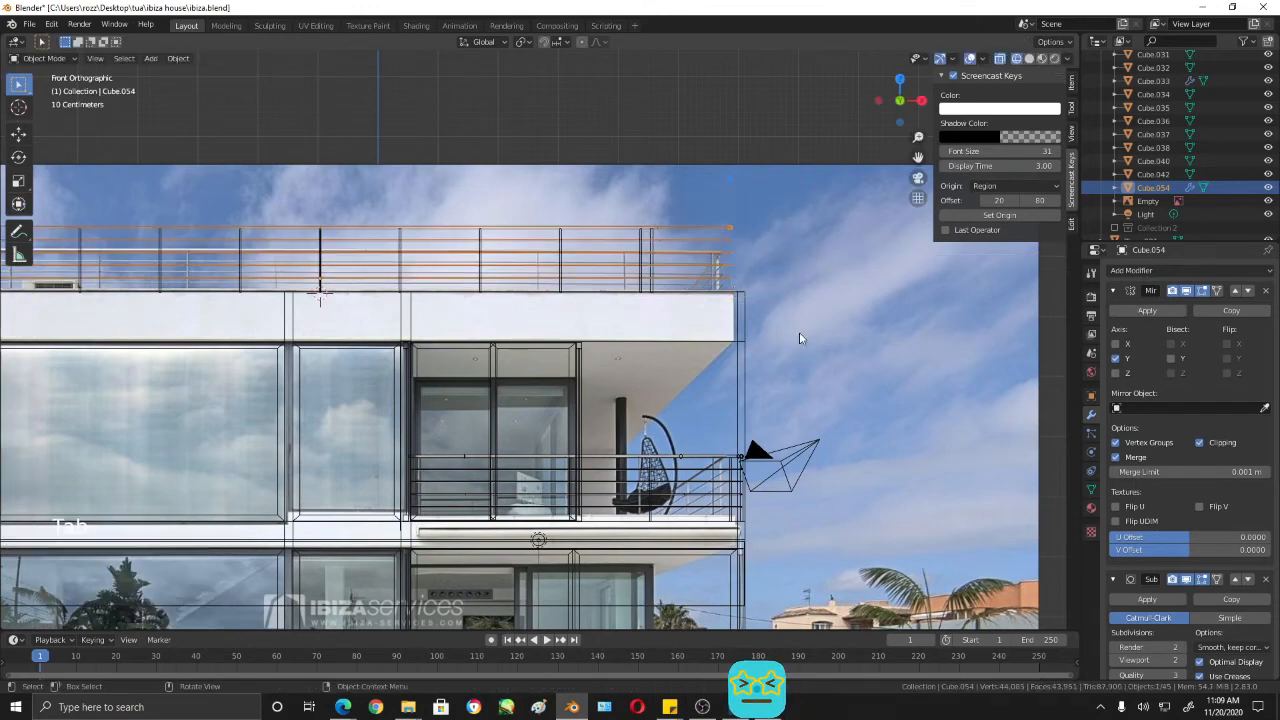
- Edit the railing posts' mesh, select the posts at the +X end, and move them along X to the extended rail end
{"action": "middle_click_drag", "start_coordinate": [735, 288], "coordinate": [691, 348]}
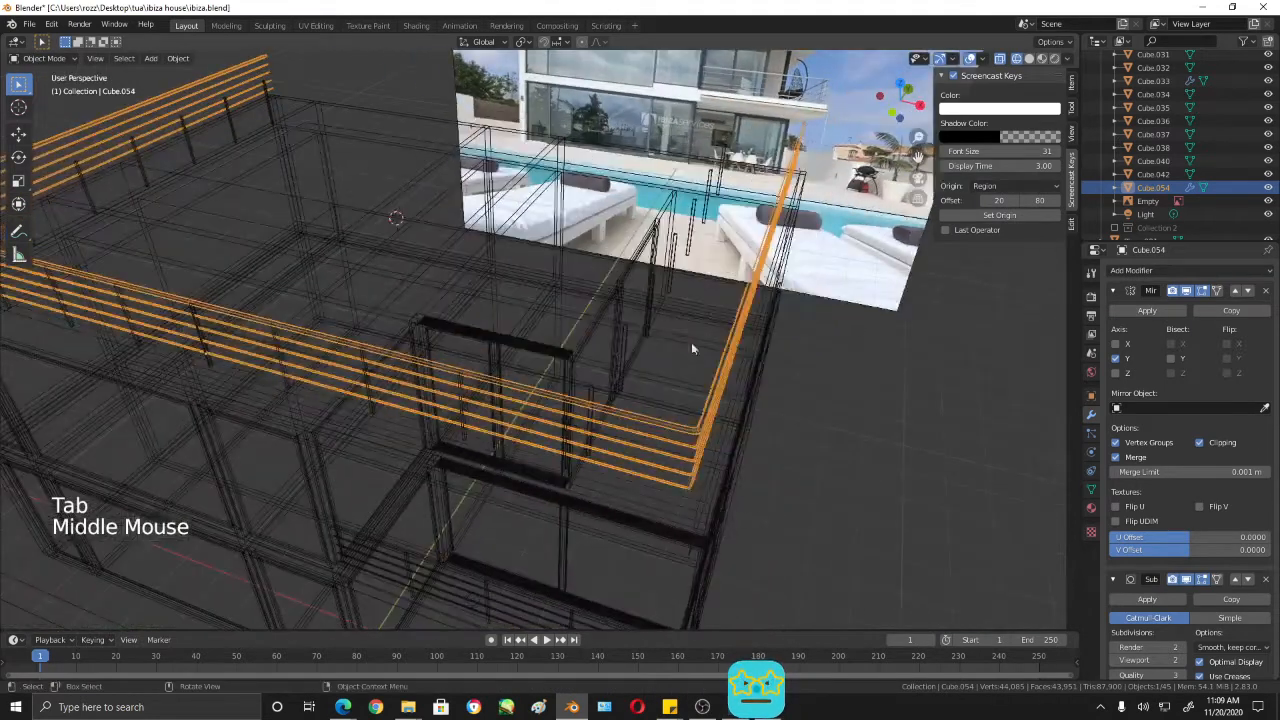
{"action": "left_click", "coordinate": [624, 349]}
{"action": "key", "text": "Tab"}
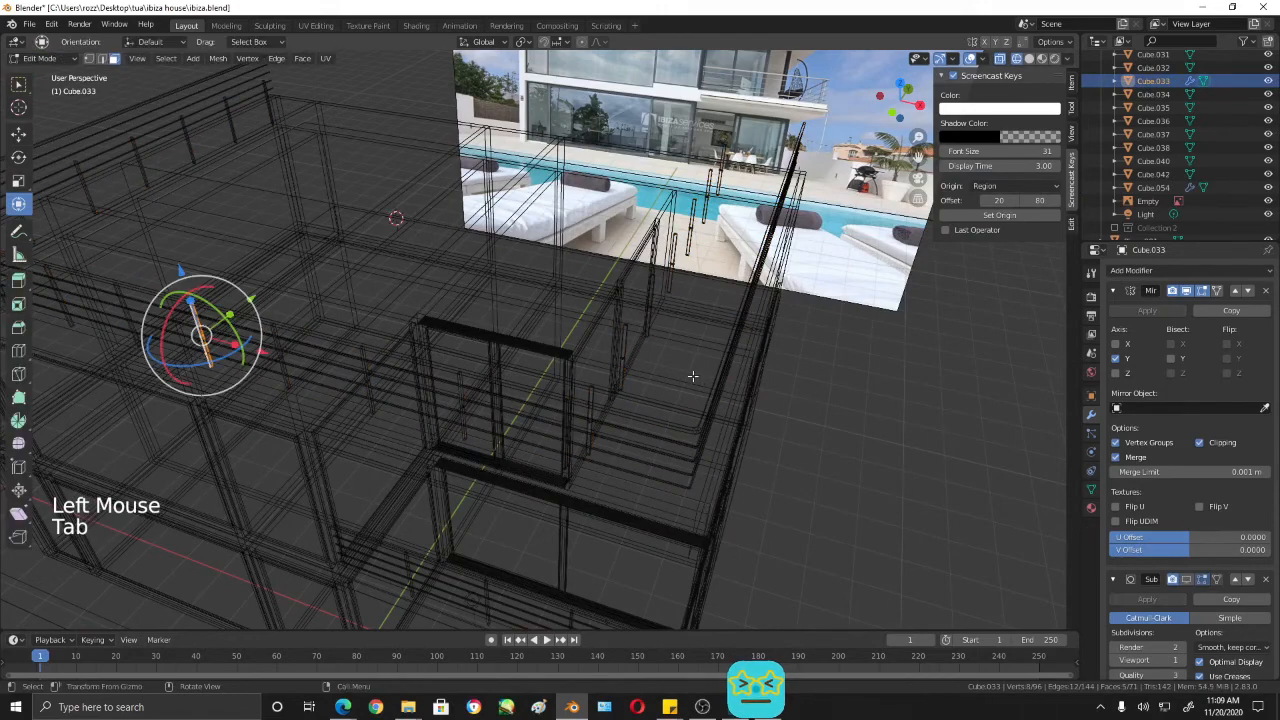
{"action": "middle_click_drag", "start_coordinate": [692, 376], "coordinate": [706, 318]}
{"action": "middle_click", "coordinate": [713, 298]}
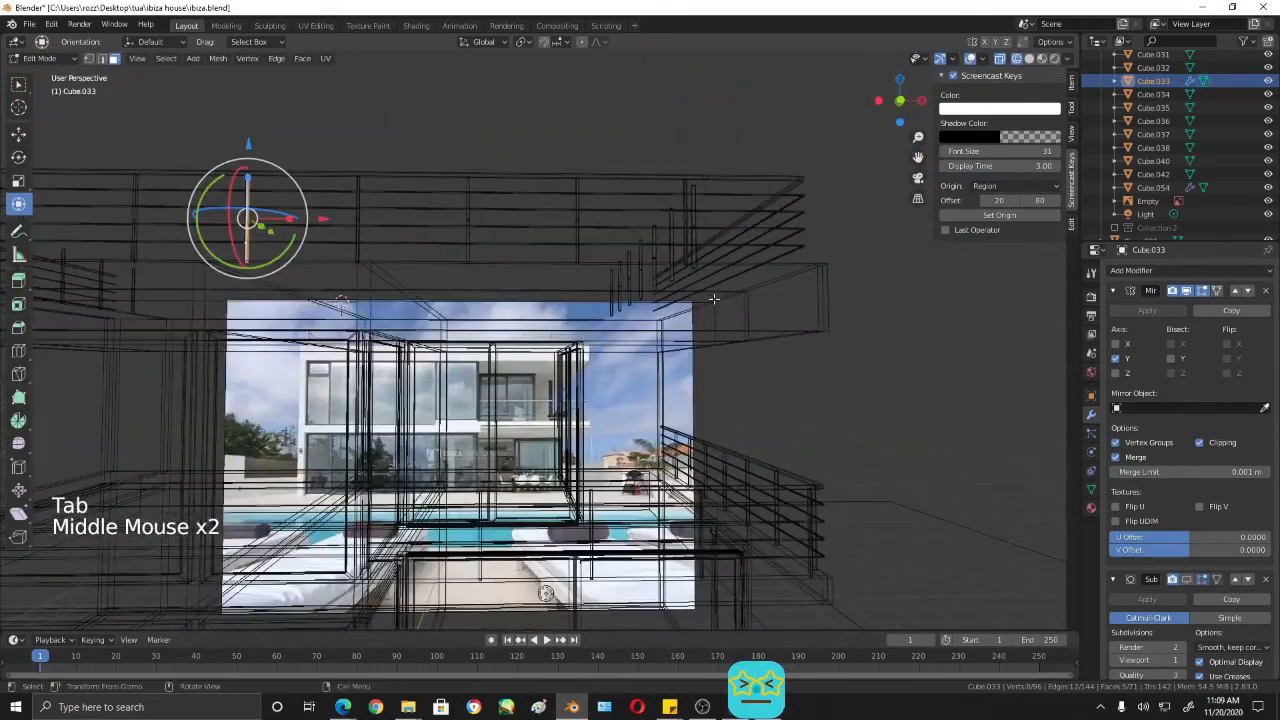
{"action": "key", "text": "KP_1"}
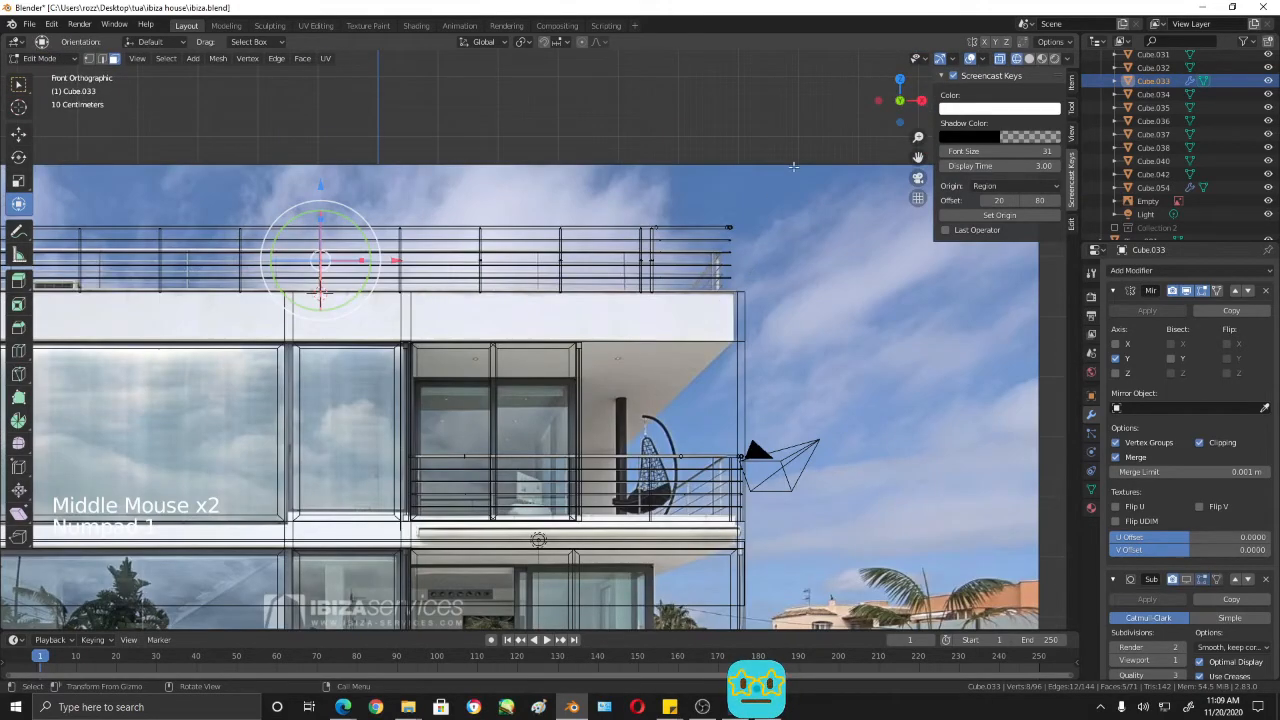
{"action": "left_click_drag", "start_coordinate": [795, 164], "coordinate": [650, 354]}
{"action": "left_click_drag", "start_coordinate": [736, 268], "coordinate": [809, 268]}
- Fine-tune the +X end posts by about 0.056 m along X to meet the rail corner, and return to solid shading
{"action": "scroll", "coordinate": [809, 268], "scroll_direction": "up", "scroll_amount": 5}
{"action": "middle_click_drag", "start_coordinate": [850, 251], "coordinate": [466, 351], "text": "shift"}
{"action": "scroll", "coordinate": [466, 351], "scroll_direction": "up", "scroll_amount": 5}
{"action": "middle_click_drag", "start_coordinate": [780, 130], "coordinate": [598, 332], "text": "shift"}
{"action": "left_click_drag", "start_coordinate": [595, 326], "coordinate": [616, 325]}
{"action": "middle_click_drag", "start_coordinate": [616, 325], "coordinate": [928, 236], "text": "shift"}
{"action": "scroll", "coordinate": [928, 236], "scroll_direction": "down", "scroll_amount": 4}
{"action": "middle_click_drag", "start_coordinate": [400, 300], "coordinate": [837, 300], "text": "shift"}
{"action": "scroll", "coordinate": [837, 300], "scroll_direction": "down", "scroll_amount": 4}
{"action": "mouse_move", "coordinate": [505, 302]}
{"action": "middle_mouse_down", "text": "shift"}
{"action": "mouse_move", "coordinate": [653, 276]}
{"action": "mouse_move", "coordinate": [647, 331]}
{"action": "middle_mouse_up", "text": "shift"}
{"action": "key", "text": "shift+z"}
{"action": "scroll", "coordinate": [869, 367], "scroll_direction": "down", "scroll_amount": 3}
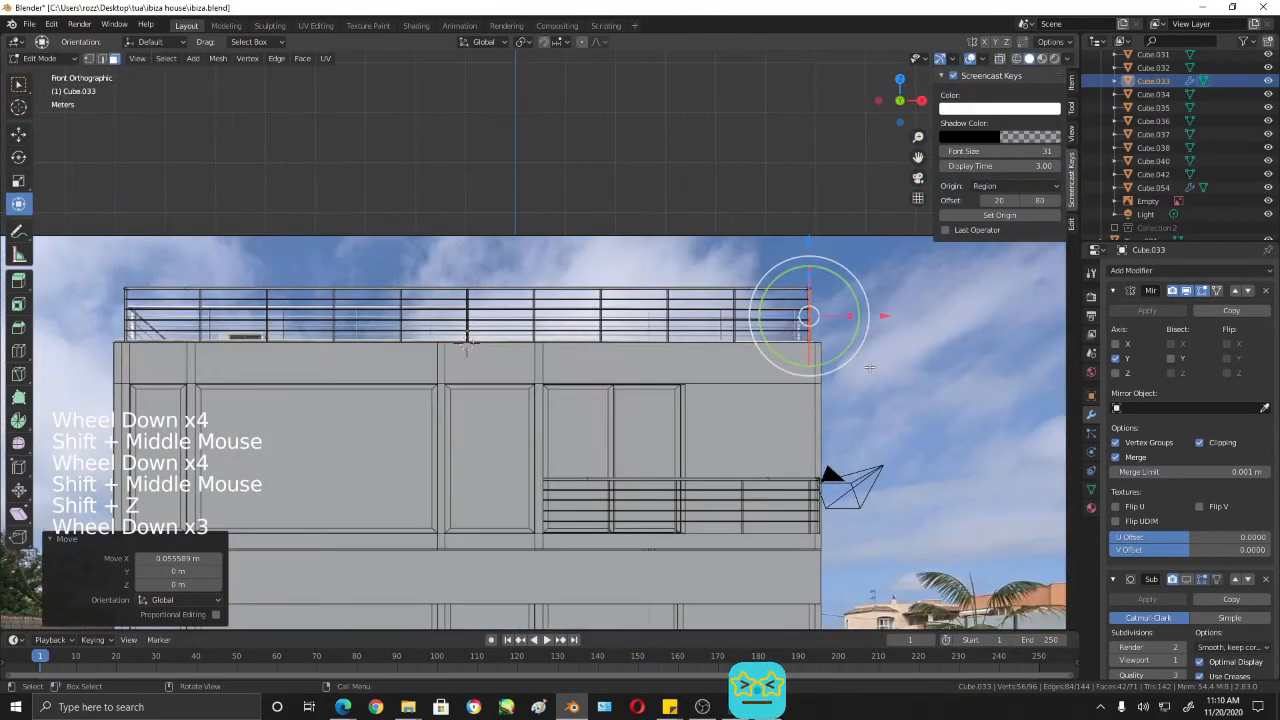
- Examine the roof railing from all around to check its posts and which roof edges it covers
{"action": "middle_click_drag", "start_coordinate": [869, 367], "coordinate": [633, 451]}
{"action": "scroll", "coordinate": [820, 330], "scroll_direction": "down", "scroll_amount": 2}
{"action": "middle_click_drag", "start_coordinate": [633, 451], "coordinate": [742, 522], "text": "shift"}
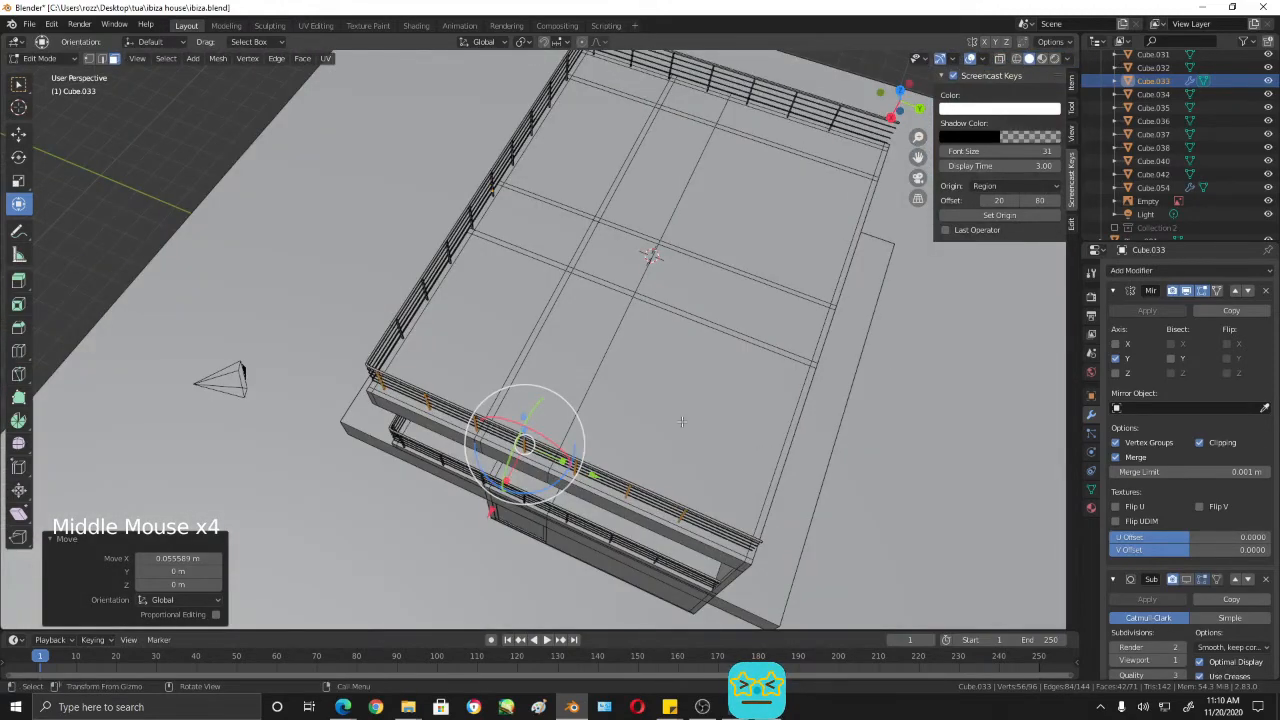
{"action": "middle_click_drag", "start_coordinate": [681, 421], "coordinate": [760, 400]}
{"action": "middle_click_drag", "start_coordinate": [760, 400], "coordinate": [820, 368]}
{"action": "middle_click_drag", "start_coordinate": [450, 278], "coordinate": [777, 354]}
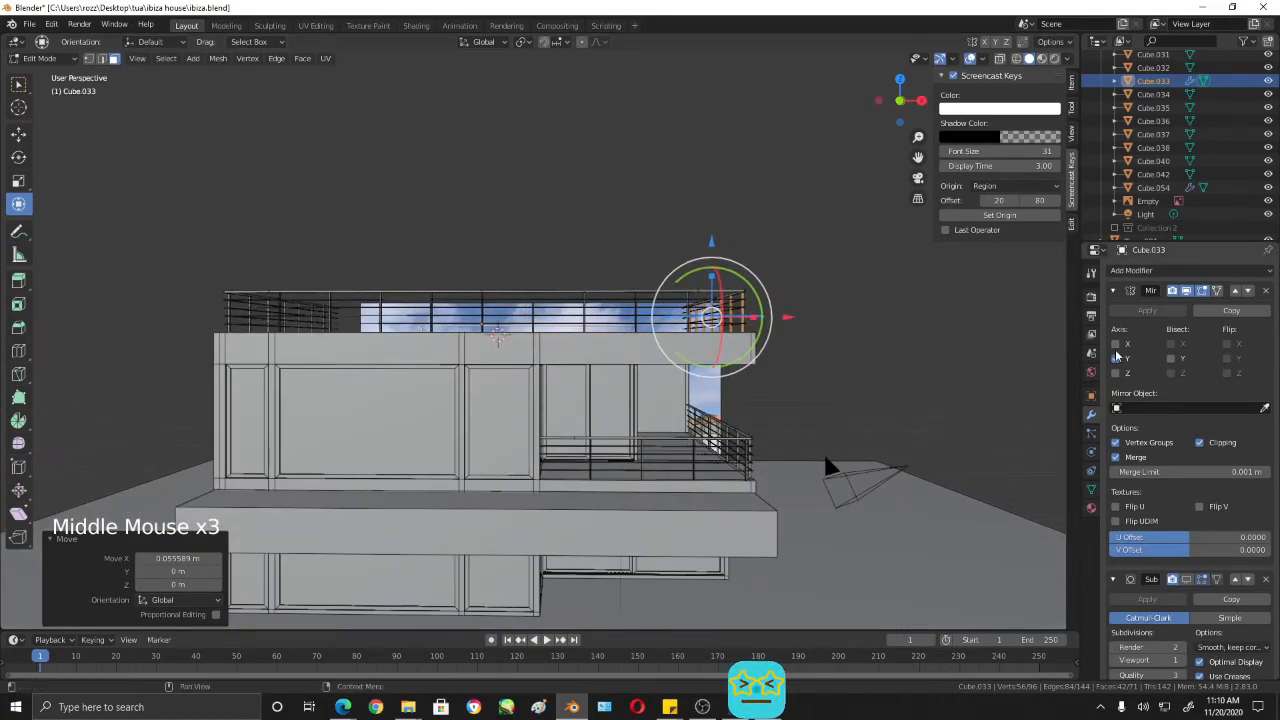
{"action": "middle_click_drag", "start_coordinate": [820, 430], "coordinate": [795, 380]}
{"action": "middle_click_drag", "start_coordinate": [835, 422], "coordinate": [830, 335]}
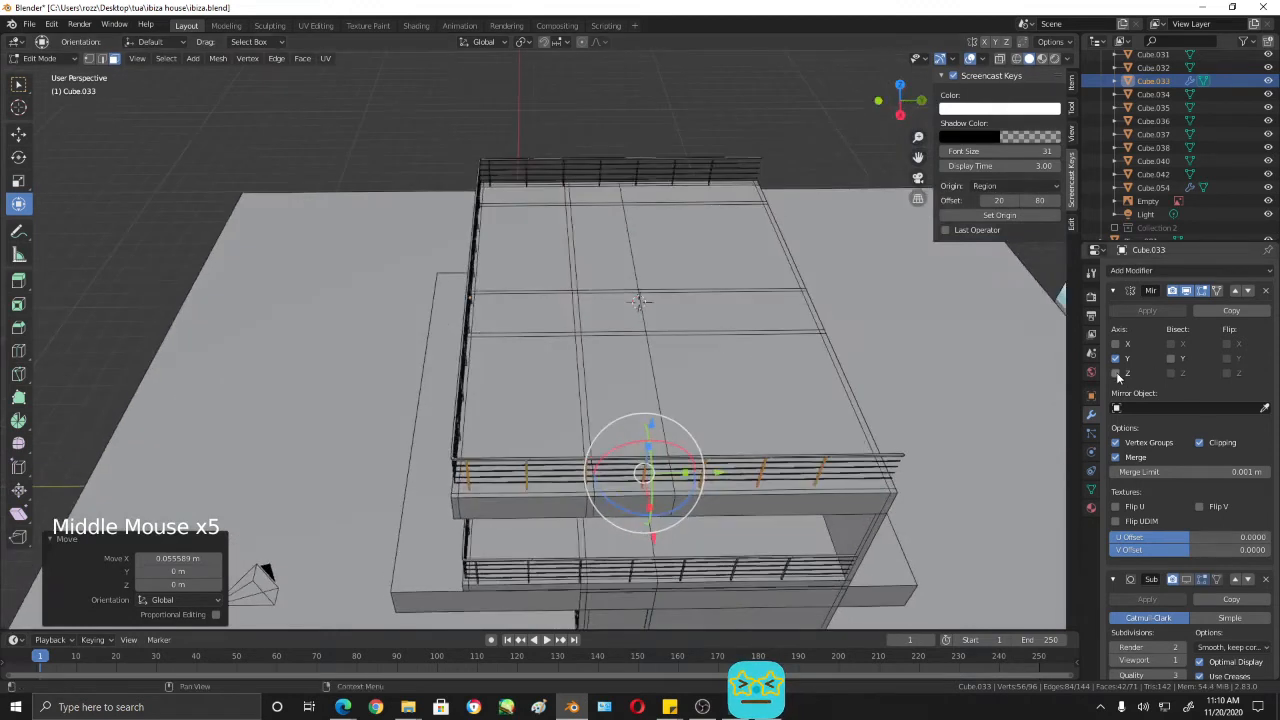
- Try mirroring the railing posts across the Z and X axes with their Mirror modifier
{"action": "left_click", "coordinate": [1117, 374]}
{"action": "left_click", "coordinate": [1120, 372]}
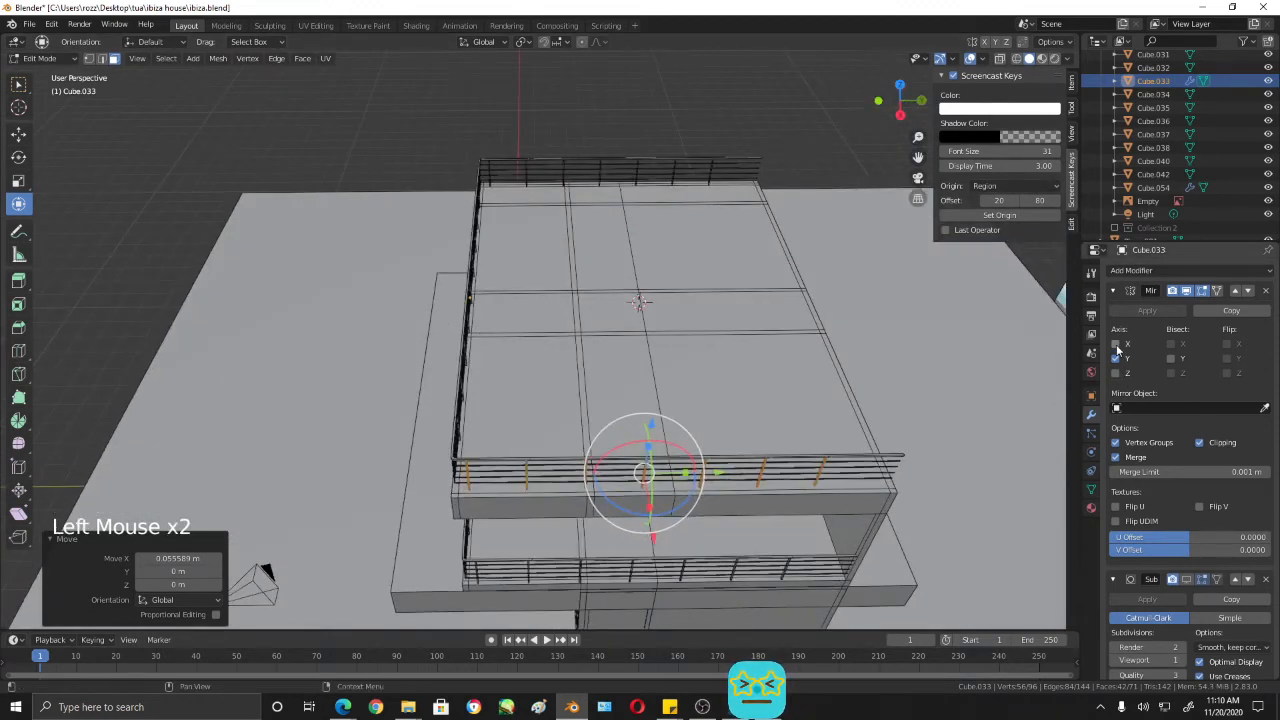
{"action": "left_click", "coordinate": [1117, 345]}
{"action": "left_click", "coordinate": [1117, 345]}
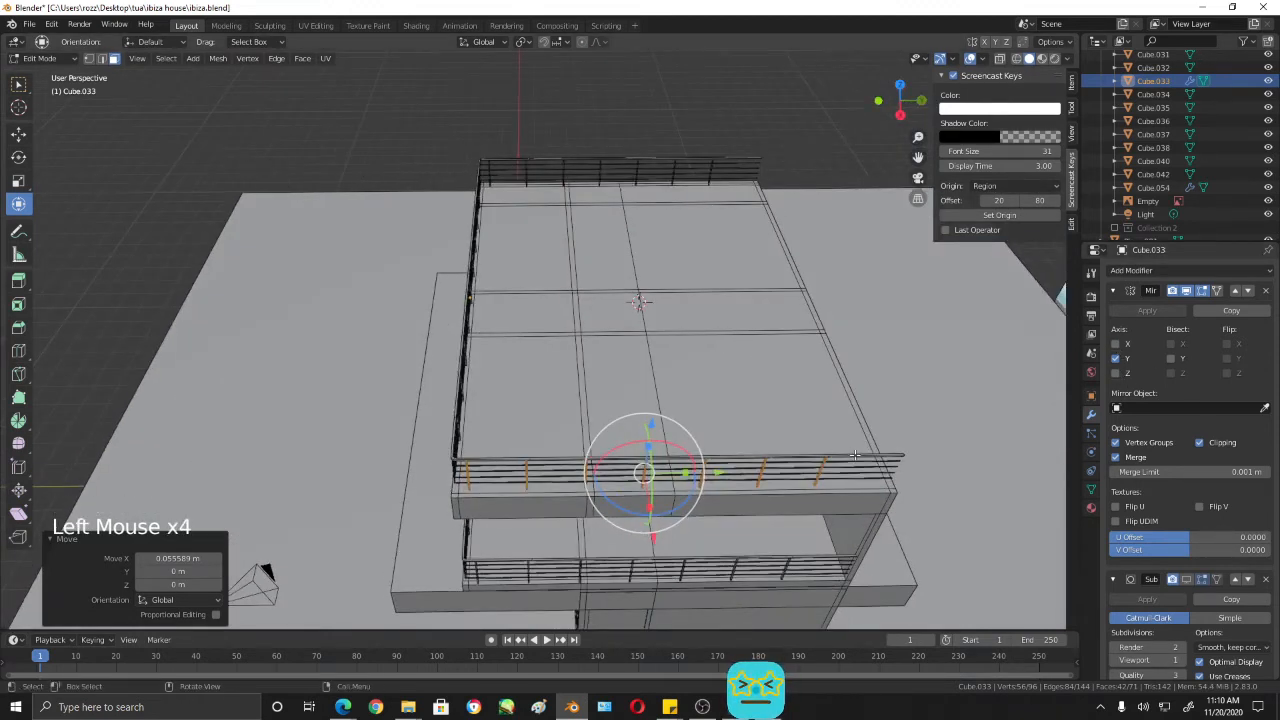
- Select the roof rails in Object Mode and try mirroring them across the X axis with their Mirror modifier
{"action": "key", "text": "Tab"}
{"action": "left_click", "coordinate": [856, 456]}
{"action": "left_click", "coordinate": [1117, 345]}
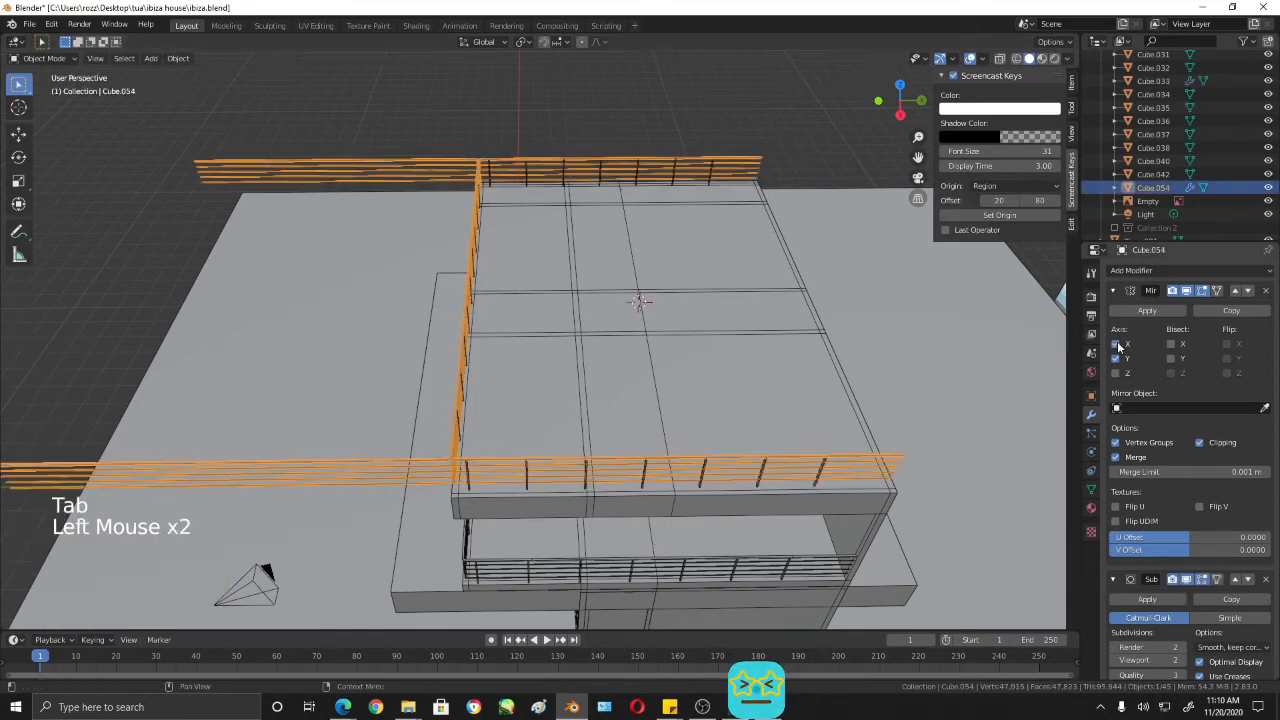
{"action": "left_click", "coordinate": [1117, 345]}
{"action": "left_click", "coordinate": [1117, 345]}
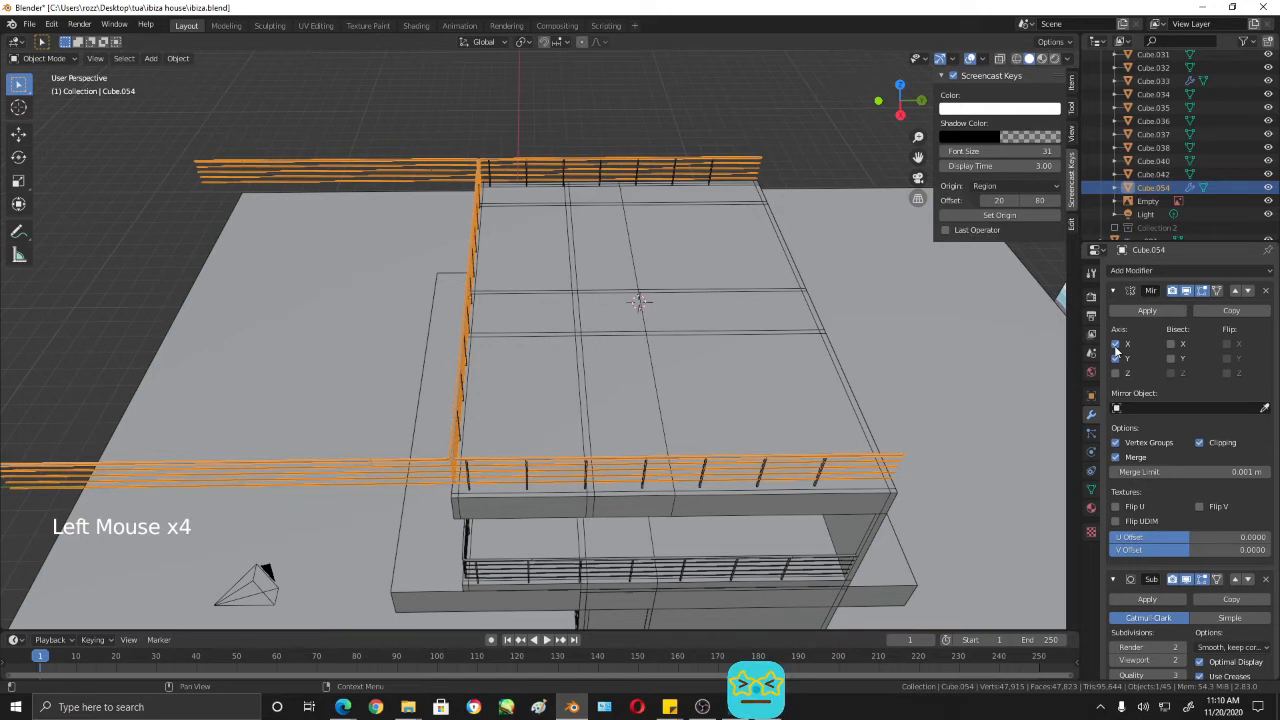
{"action": "left_click", "coordinate": [1117, 345]}
{"action": "left_click", "coordinate": [1117, 345]}
{"action": "left_click", "coordinate": [1117, 345]}
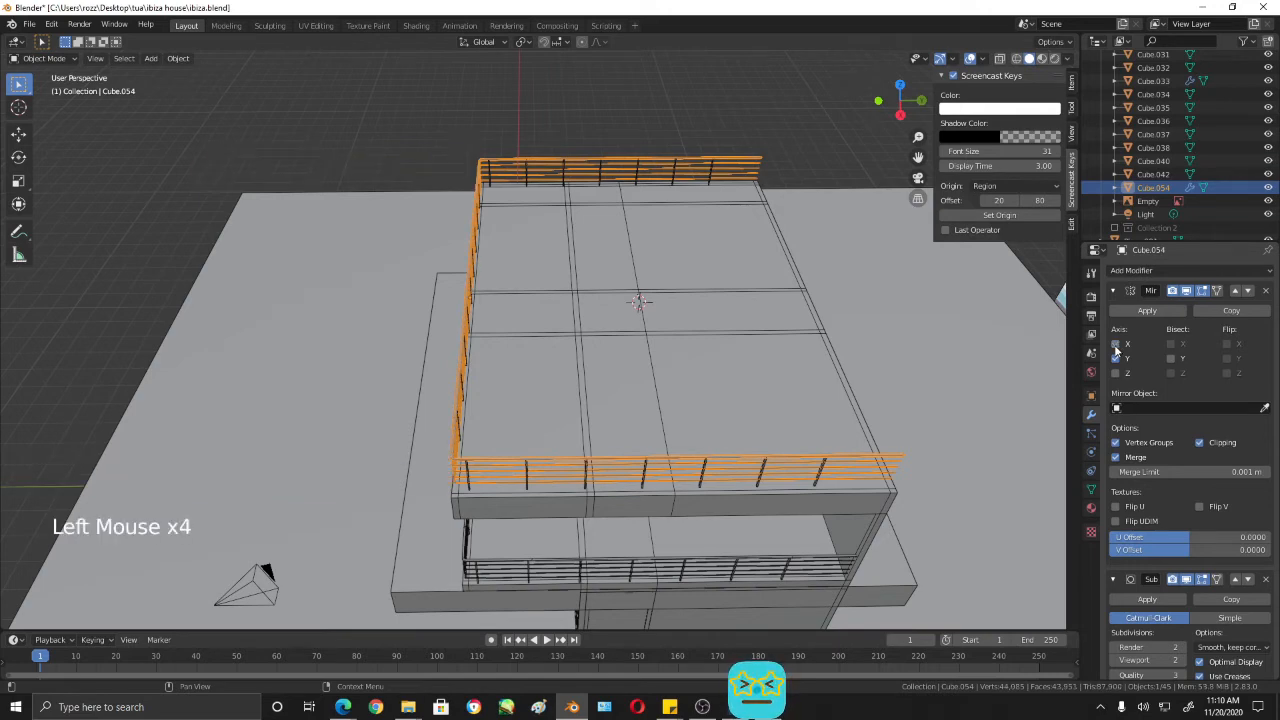
{"action": "left_click", "coordinate": [1117, 345]}
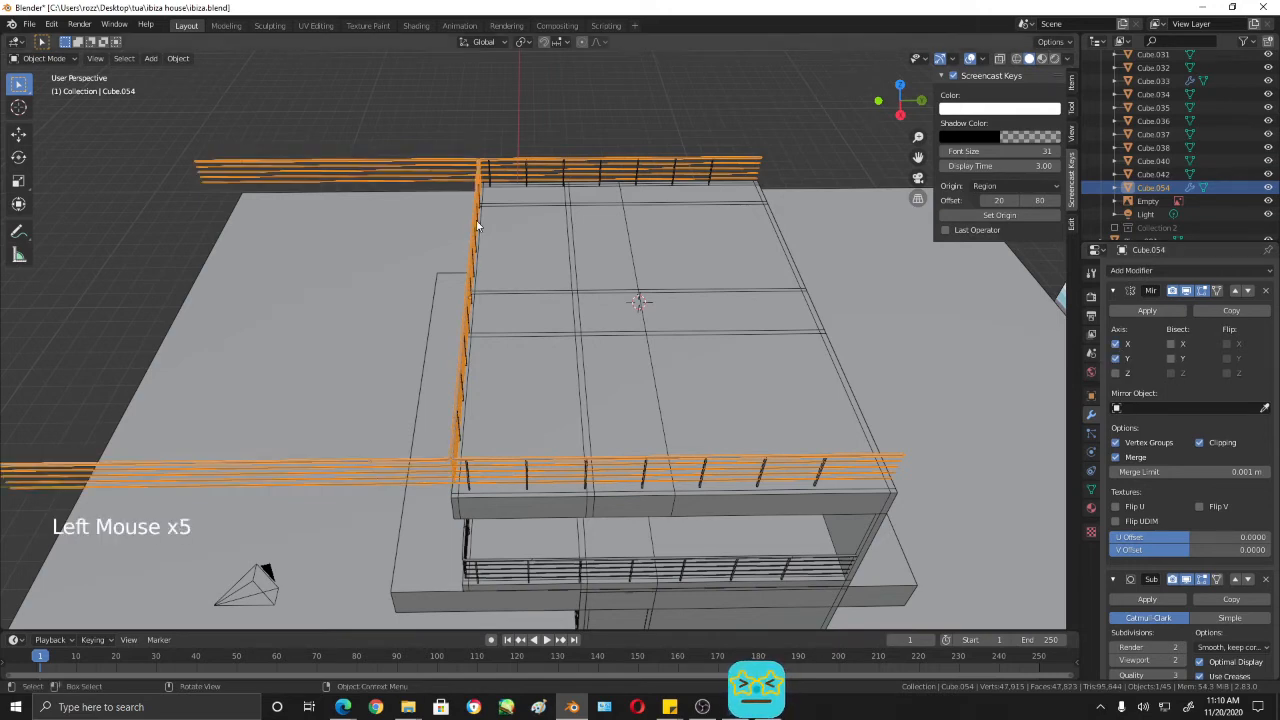
{"action": "middle_click_drag", "start_coordinate": [550, 305], "coordinate": [633, 290]}
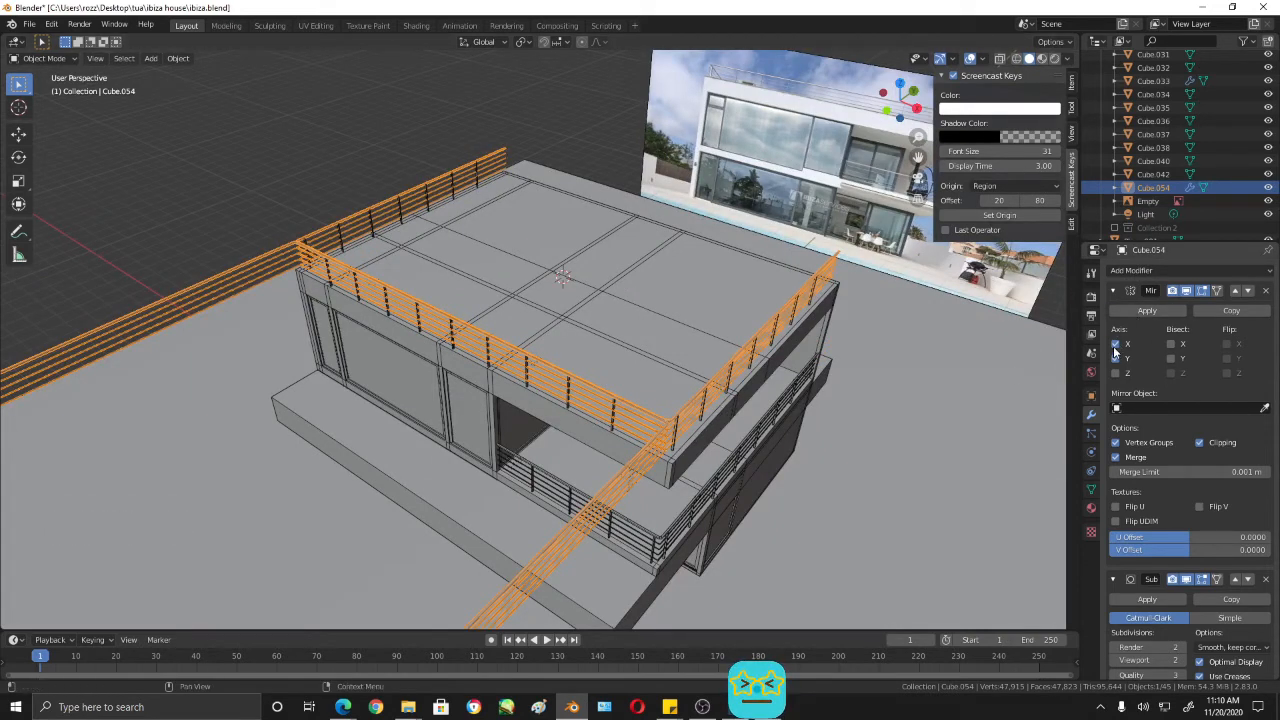
{"action": "left_click", "coordinate": [1115, 343]}
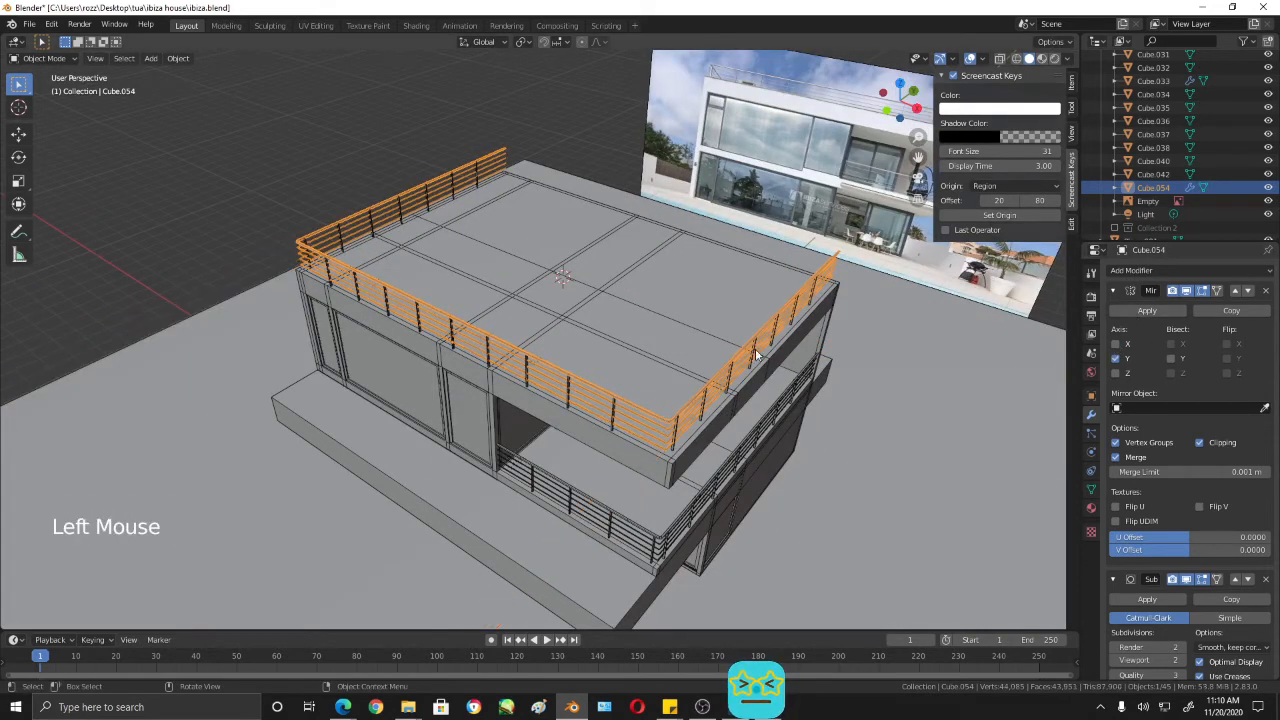
- Examine the roof rails against the roof edges in right orthographic view
{"action": "middle_click_drag", "start_coordinate": [759, 355], "coordinate": [728, 374]}
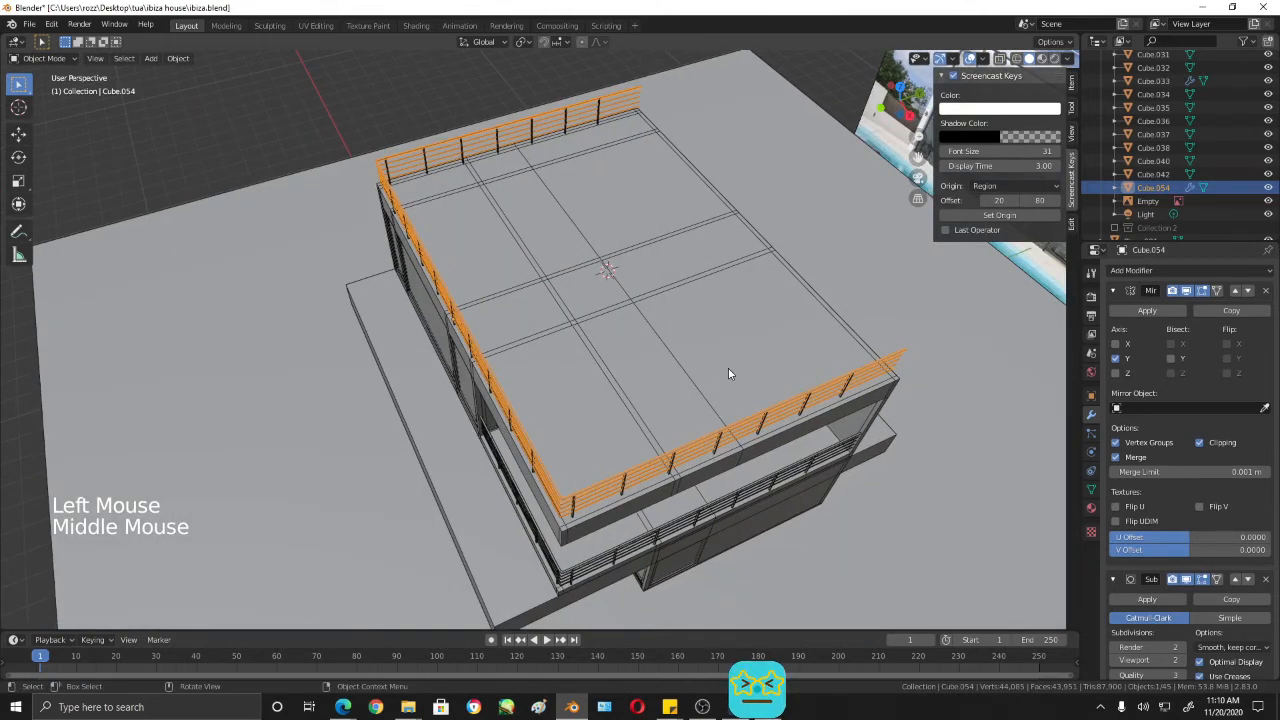
{"action": "middle_click_drag", "start_coordinate": [901, 420], "coordinate": [838, 331]}
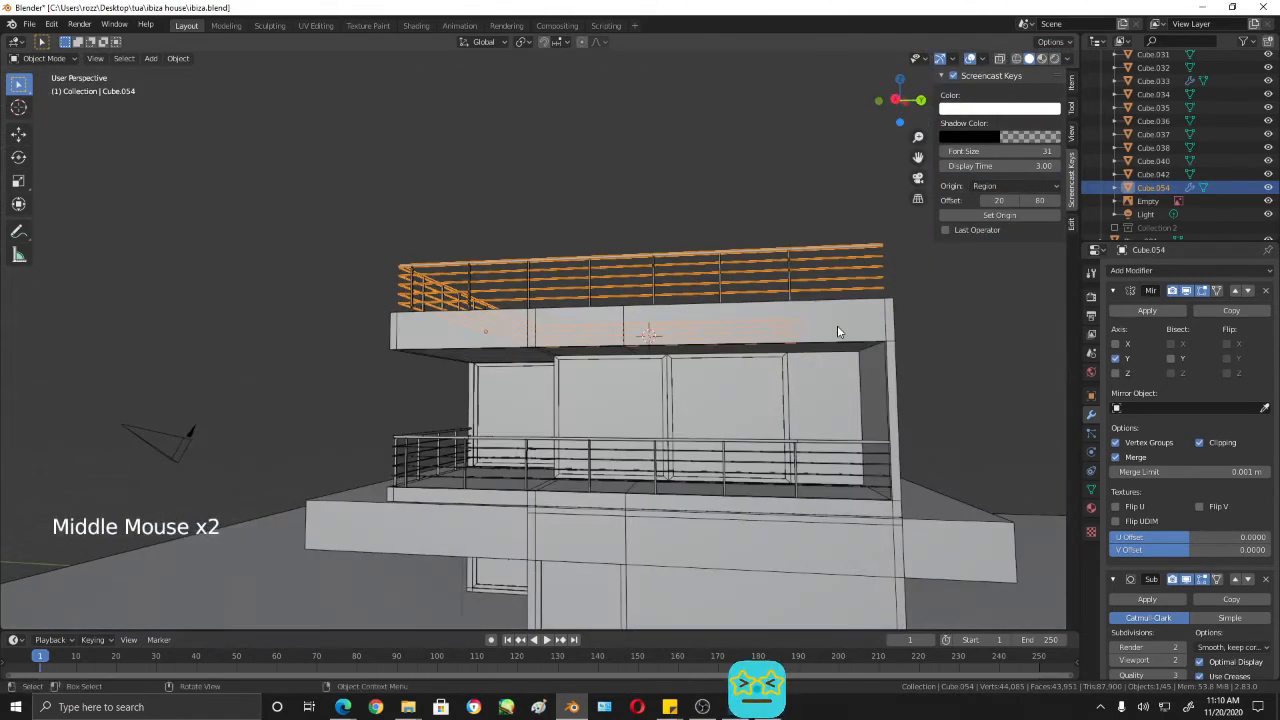
{"action": "key", "text": "KP_3"}
{"action": "scroll", "coordinate": [628, 377], "scroll_direction": "up", "scroll_amount": 3}
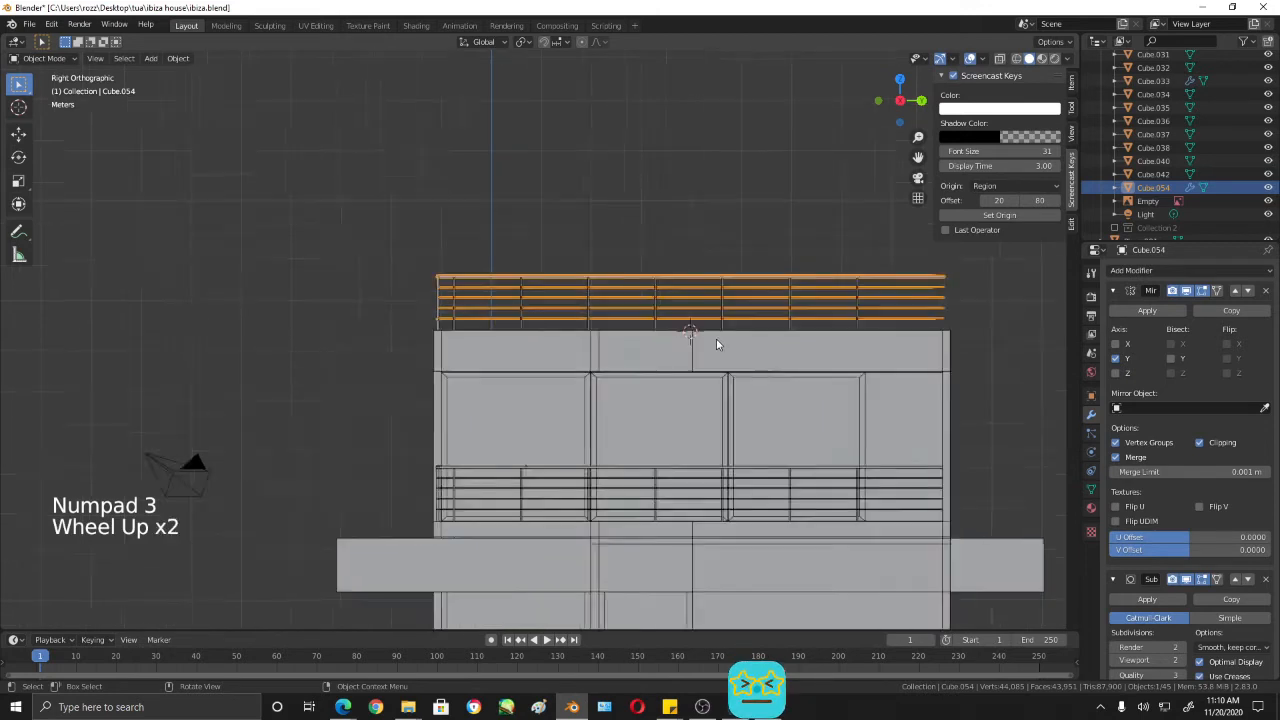
{"action": "middle_click_drag", "start_coordinate": [757, 354], "coordinate": [640, 331], "text": "shift"}
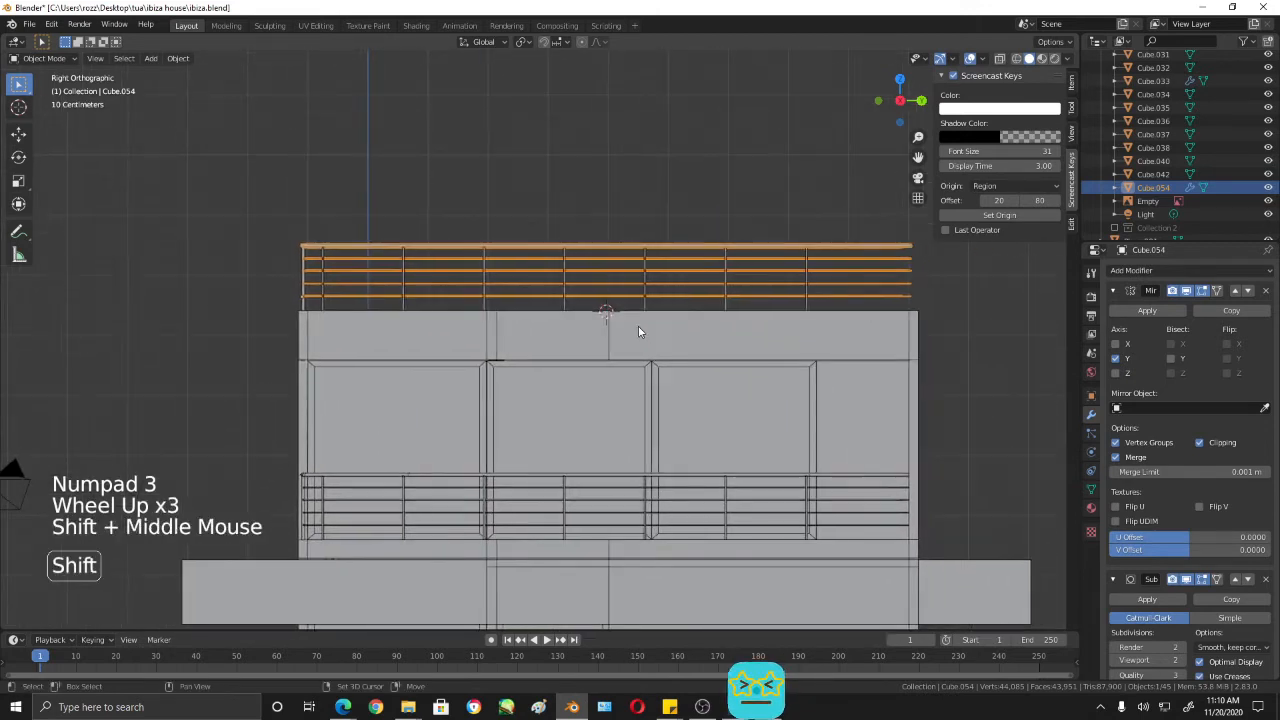
{"action": "left_click", "coordinate": [764, 244]}
{"action": "left_click", "coordinate": [756, 253]}
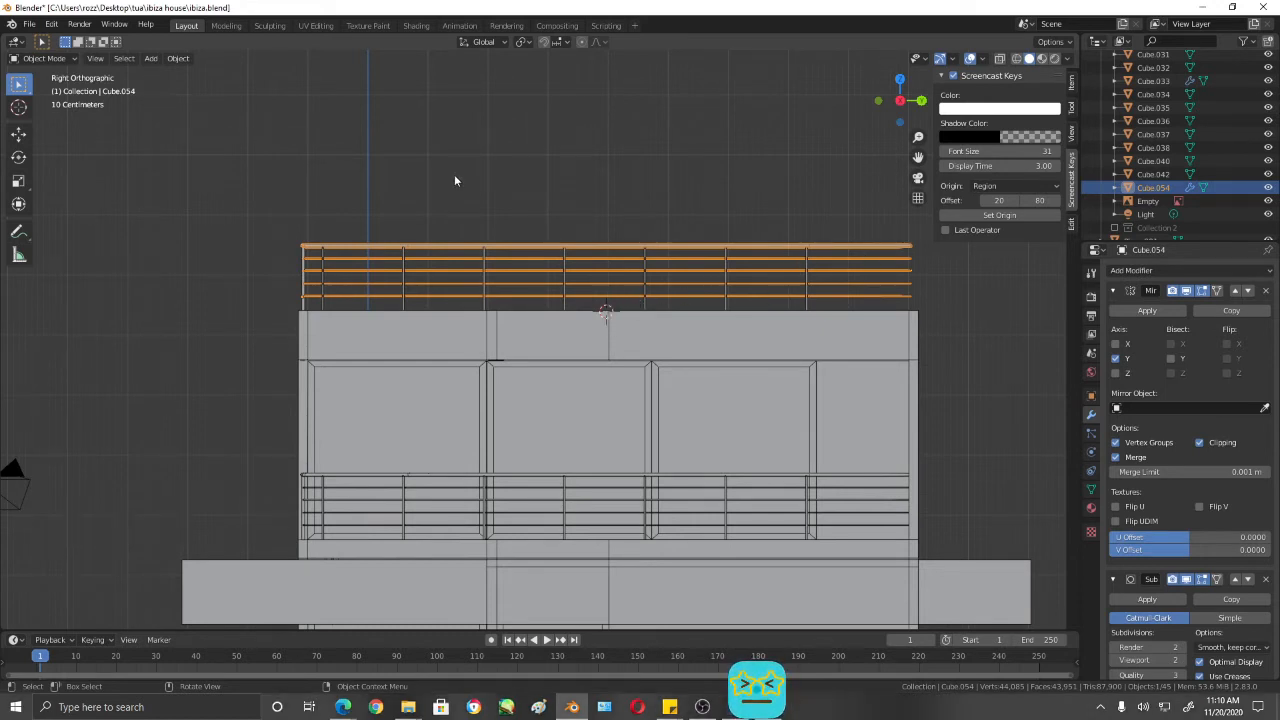
{"action": "left_click", "coordinate": [396, 245]}
{"action": "left_click", "coordinate": [476, 245]}
{"action": "key", "text": "Tab"}
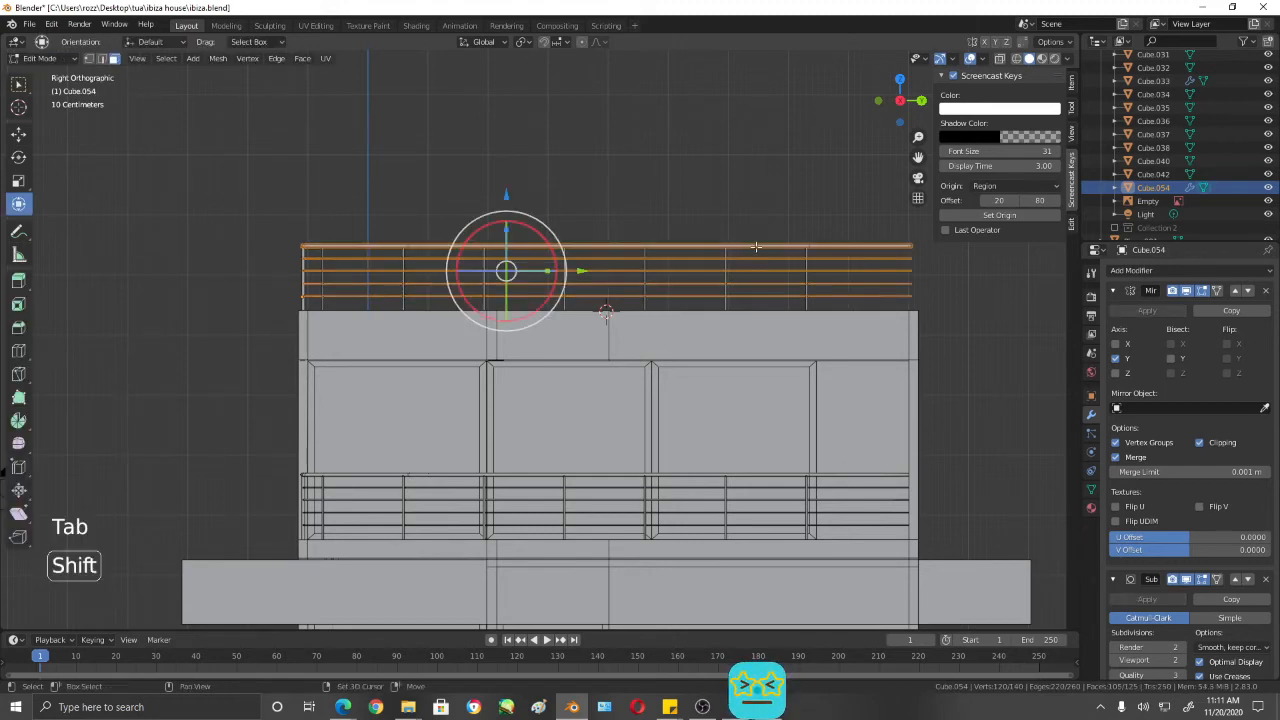
{"action": "middle_click_drag", "start_coordinate": [281, 164], "coordinate": [134, 120], "text": "shift"}
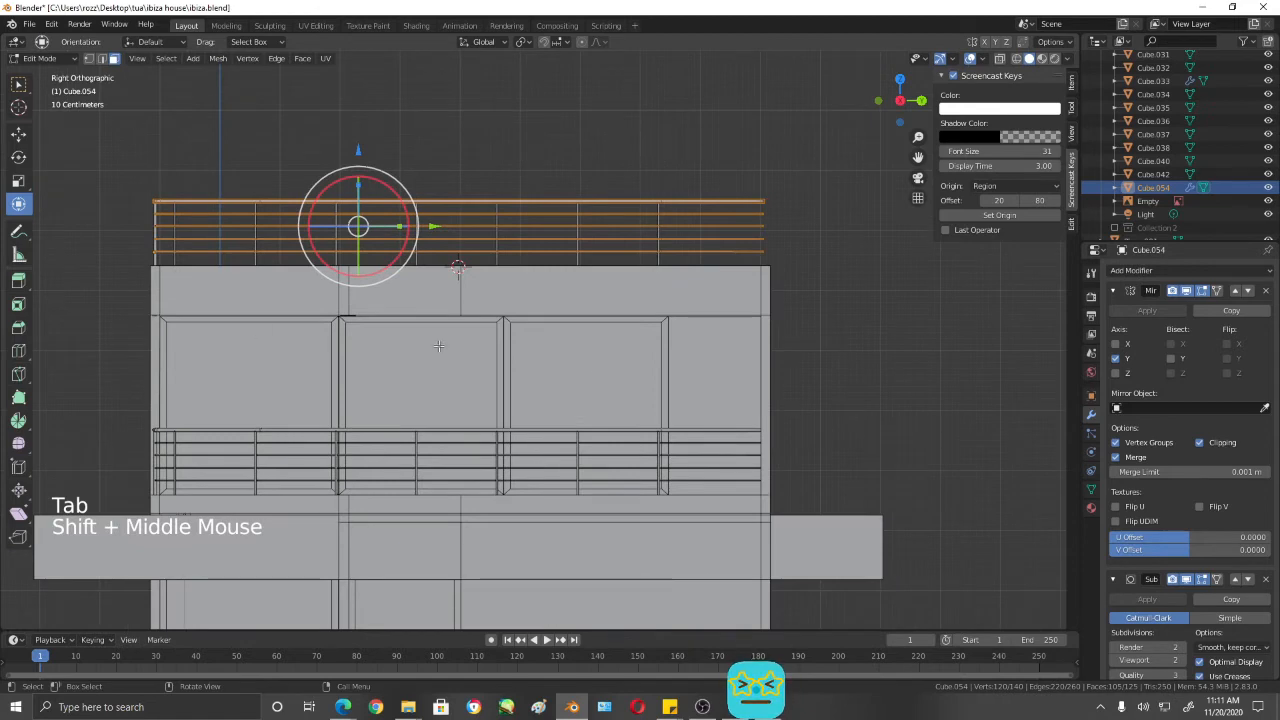
{"action": "key", "text": "1"}
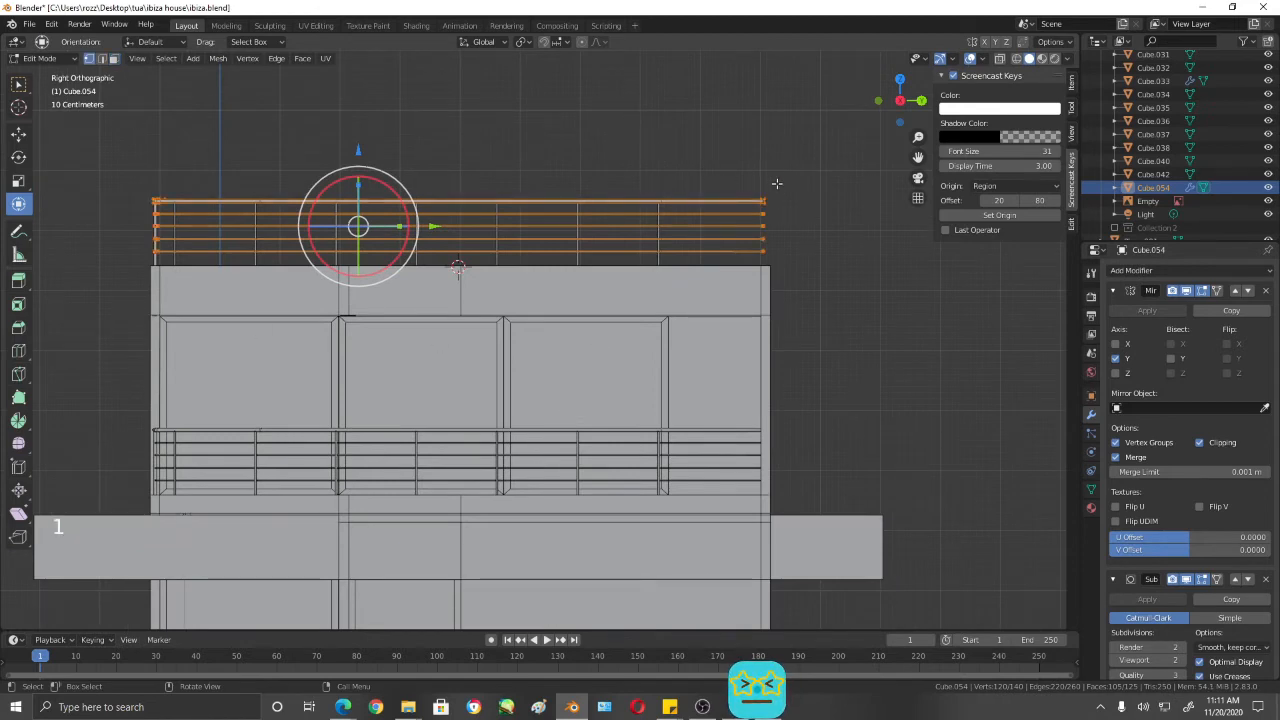
{"action": "left_click", "coordinate": [788, 162]}
{"action": "key", "text": "Tab"}
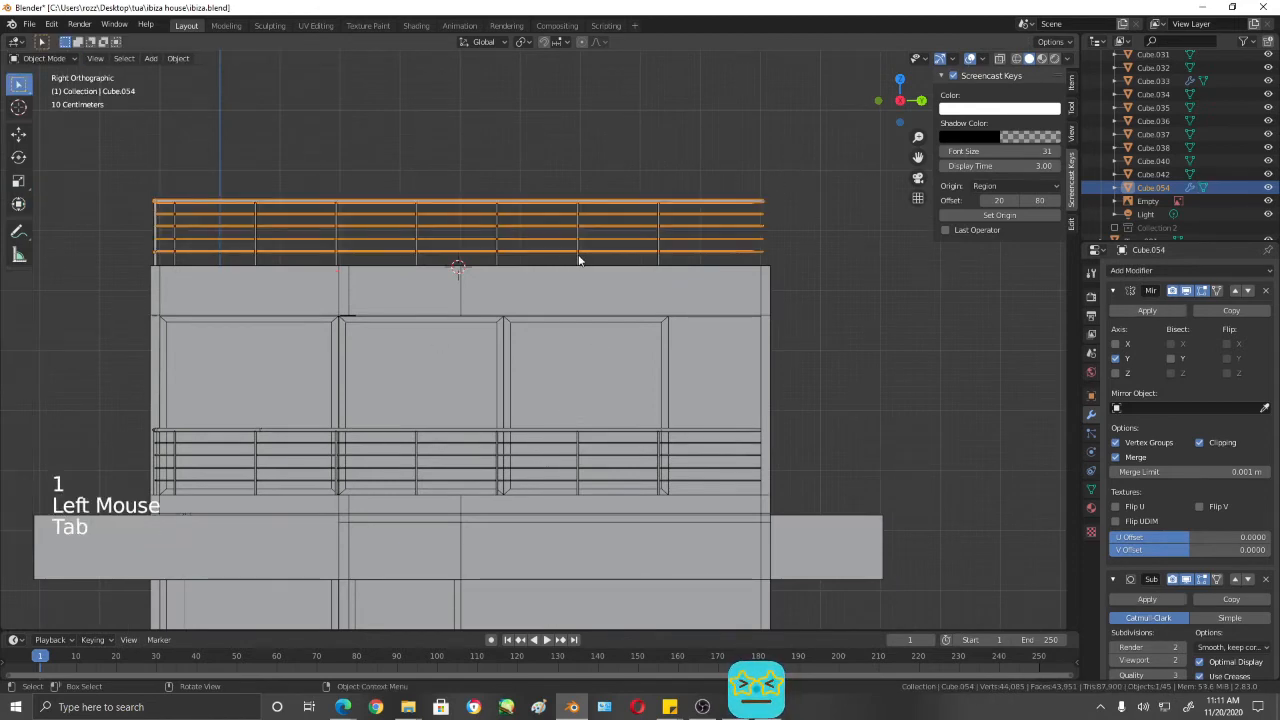
- Set the roof rails' origin to the 3D cursor at the roof's centre
{"action": "left_click", "coordinate": [462, 200]}
{"action": "left_click", "coordinate": [462, 203]}
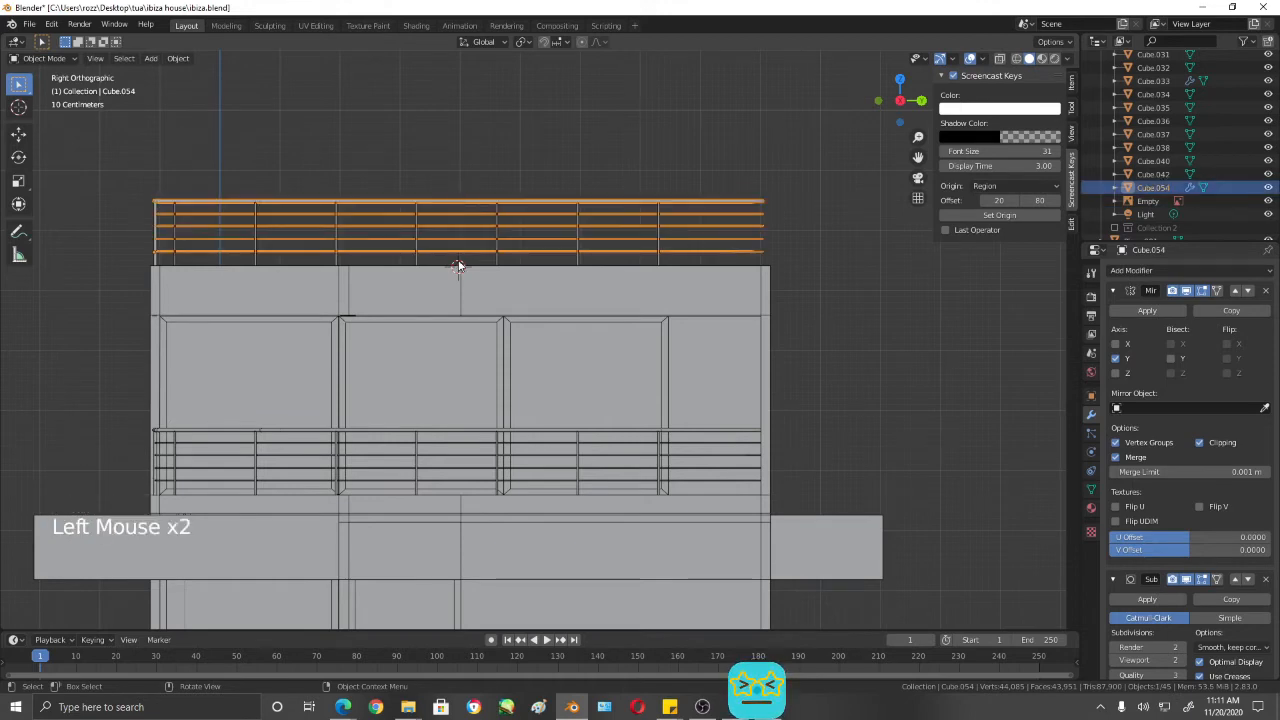
{"action": "left_click", "coordinate": [176, 58]}
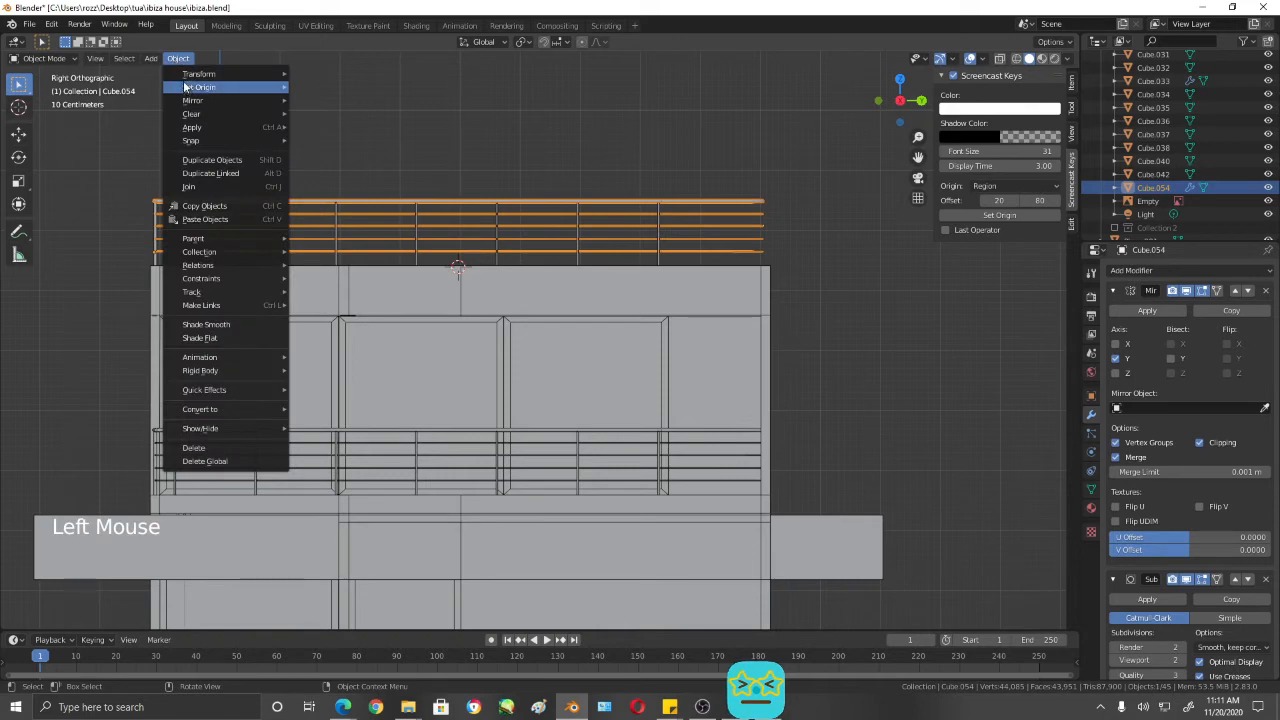
{"action": "mouse_move", "coordinate": [186, 90]}
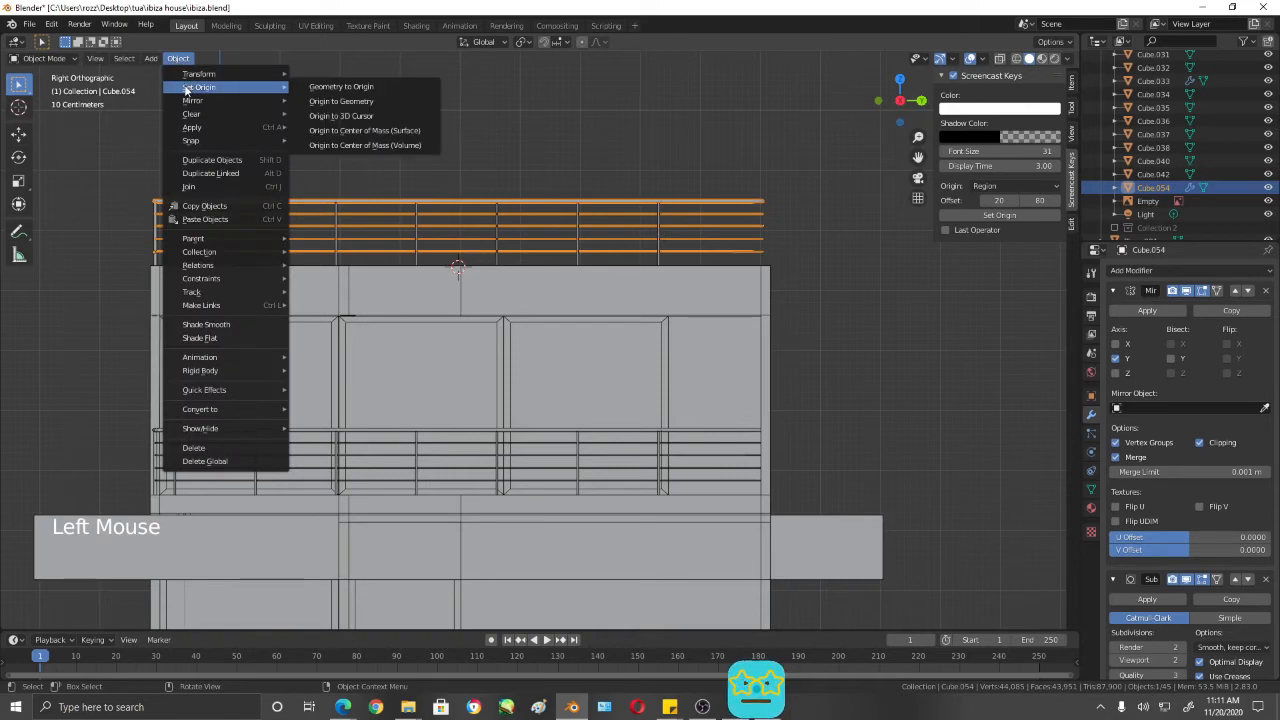
{"action": "left_click", "coordinate": [401, 116]}
{"action": "middle_click_drag", "start_coordinate": [534, 230], "coordinate": [504, 234]}
{"action": "middle_click_drag", "start_coordinate": [605, 254], "coordinate": [560, 228]}
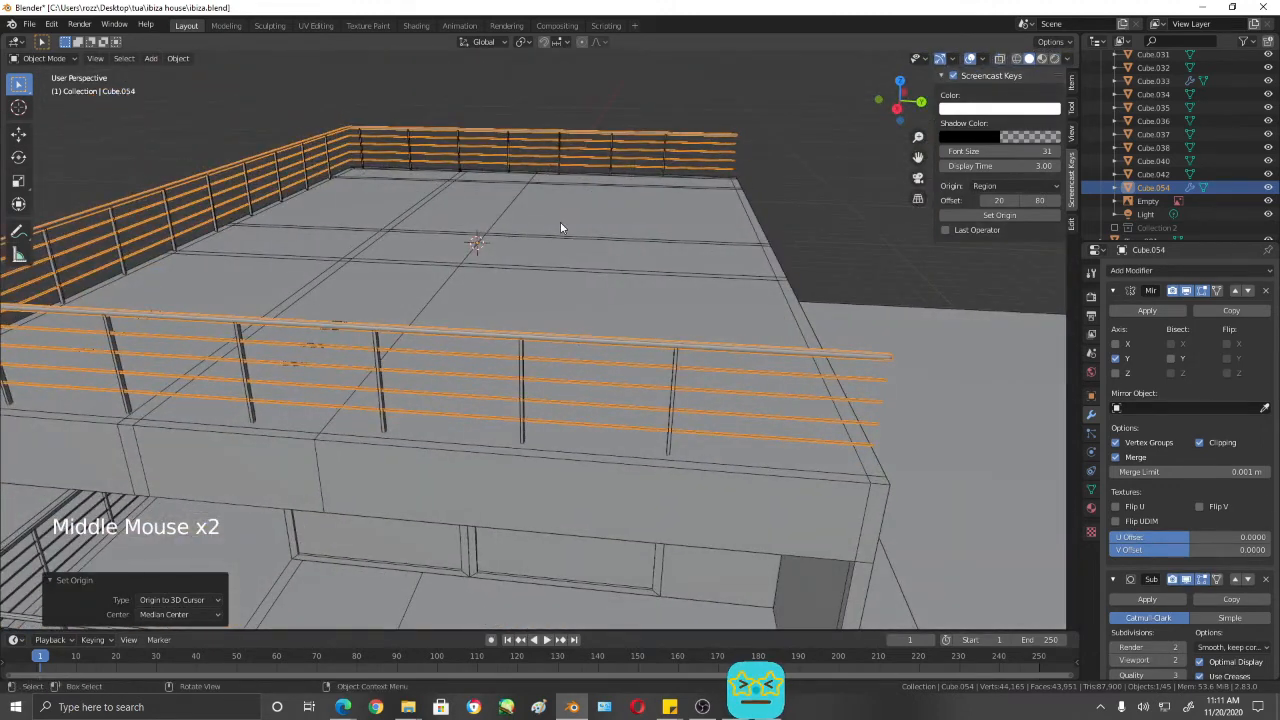
- Select the roof rails' far-end vertices in wireframe right view and pull them about 5.07 m along negative Y to the 3D cursor
{"action": "key", "text": "KP_3"}
{"action": "key", "text": "Tab"}
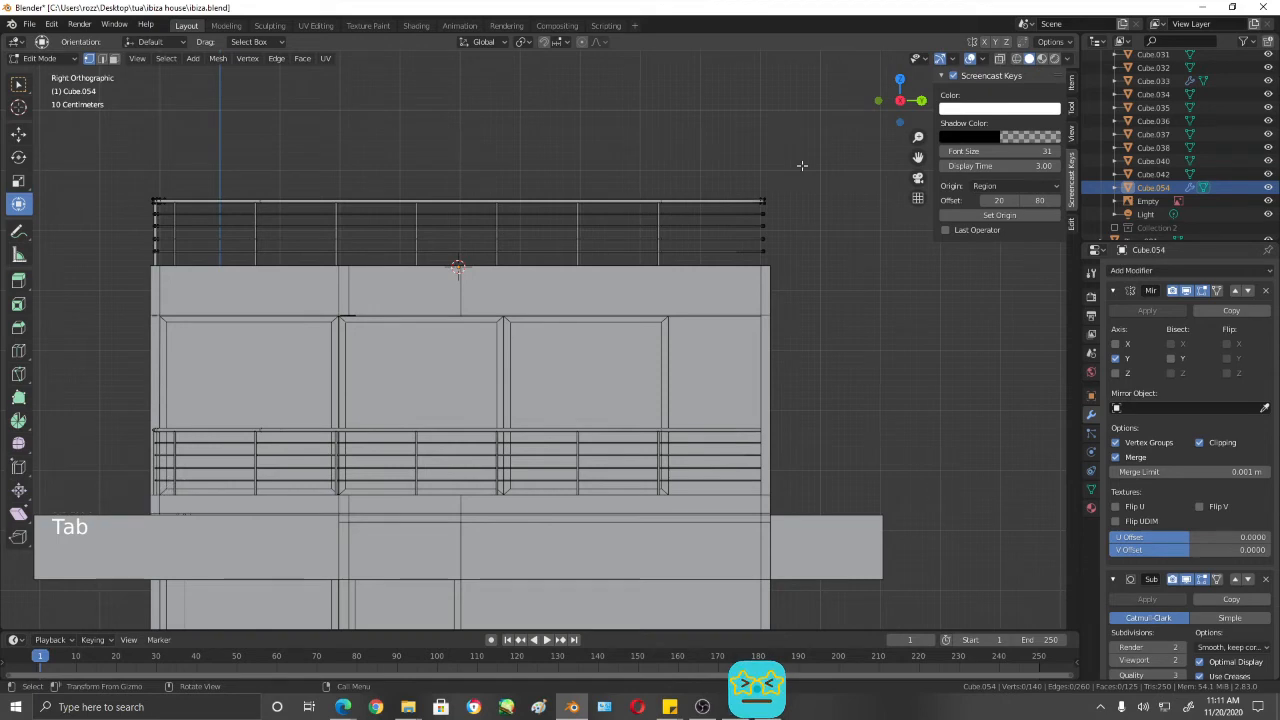
{"action": "key", "text": "shift+z"}
{"action": "left_click_drag", "start_coordinate": [815, 157], "coordinate": [698, 301]}
{"action": "left_click_drag", "start_coordinate": [840, 227], "coordinate": [530, 250]}
{"action": "scroll", "coordinate": [493, 252], "scroll_direction": "up", "scroll_amount": 3}
{"action": "scroll", "coordinate": [494, 252], "scroll_direction": "up", "scroll_amount": 2}
{"action": "middle_click_drag", "start_coordinate": [514, 251], "coordinate": [678, 444], "text": "shift"}
{"action": "scroll", "coordinate": [672, 428], "scroll_direction": "up", "scroll_amount": 2}
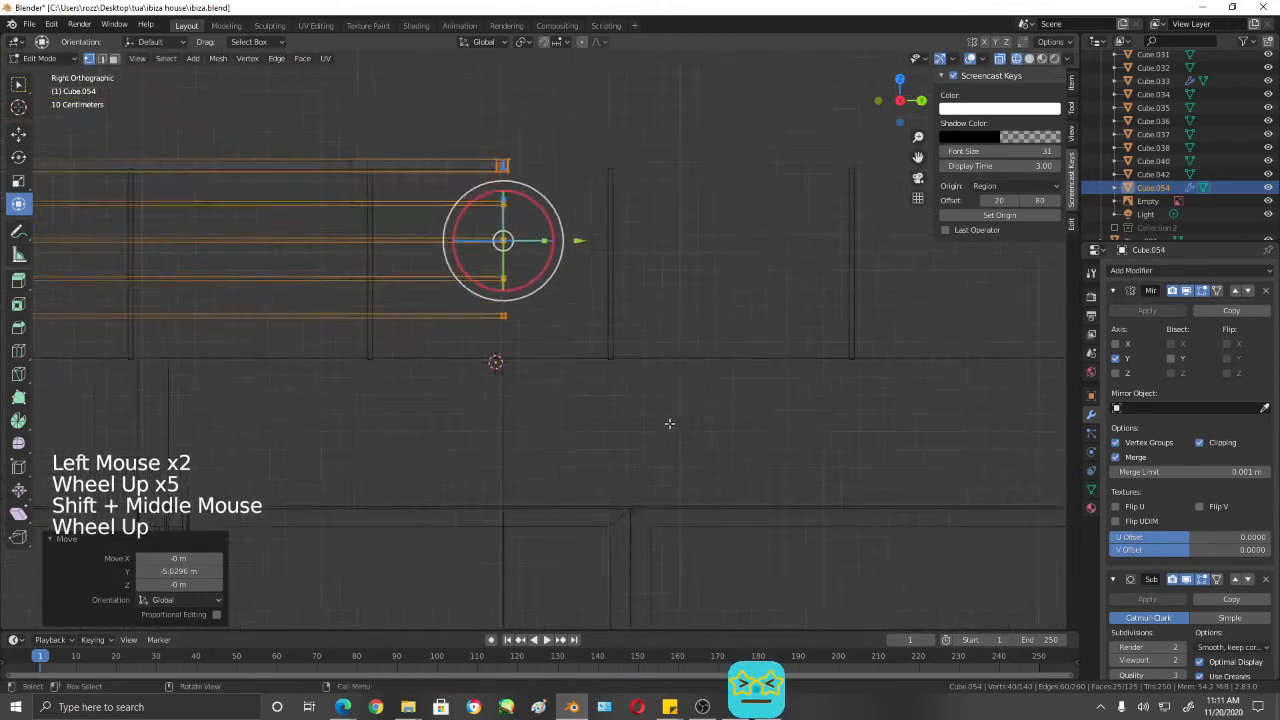
{"action": "middle_click_drag", "start_coordinate": [610, 289], "coordinate": [638, 321], "text": "shift"}
{"action": "left_click_drag", "start_coordinate": [598, 254], "coordinate": [589, 254]}
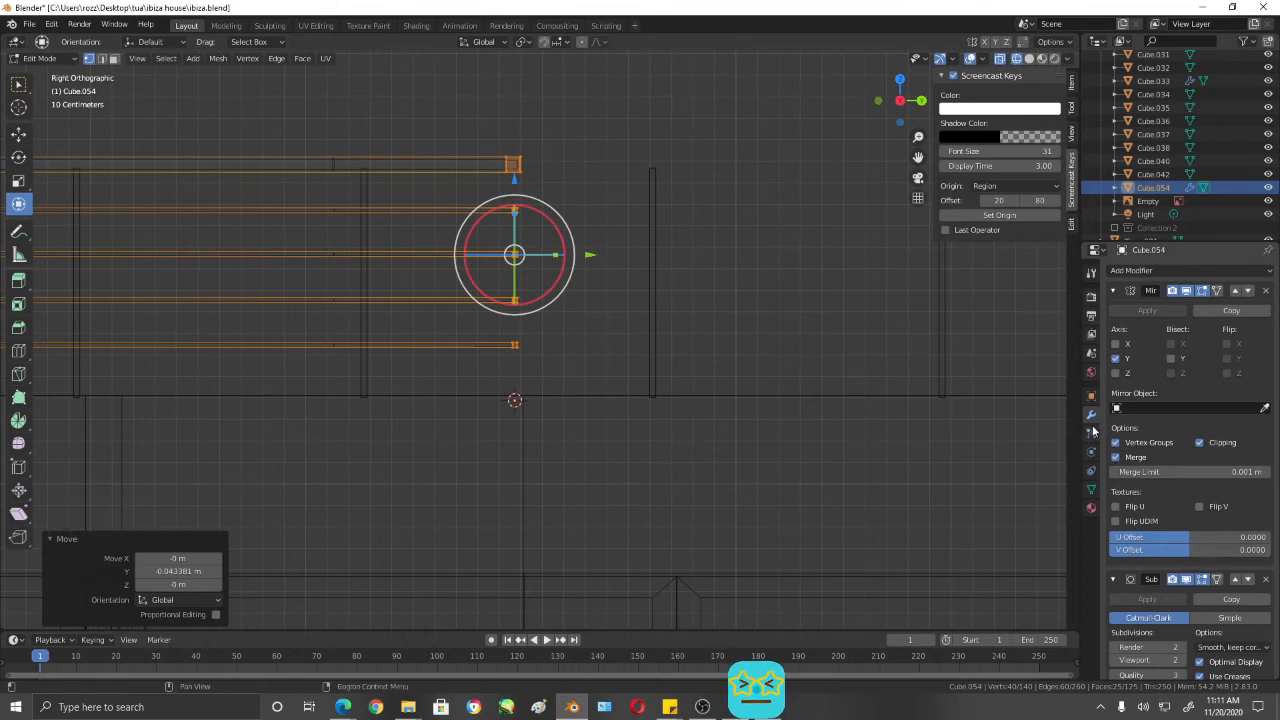
- Try mirroring the roof rails across the X axis and shifting their centre ends along Y
{"action": "left_click", "coordinate": [1093, 418]}
{"action": "left_click", "coordinate": [1116, 343]}
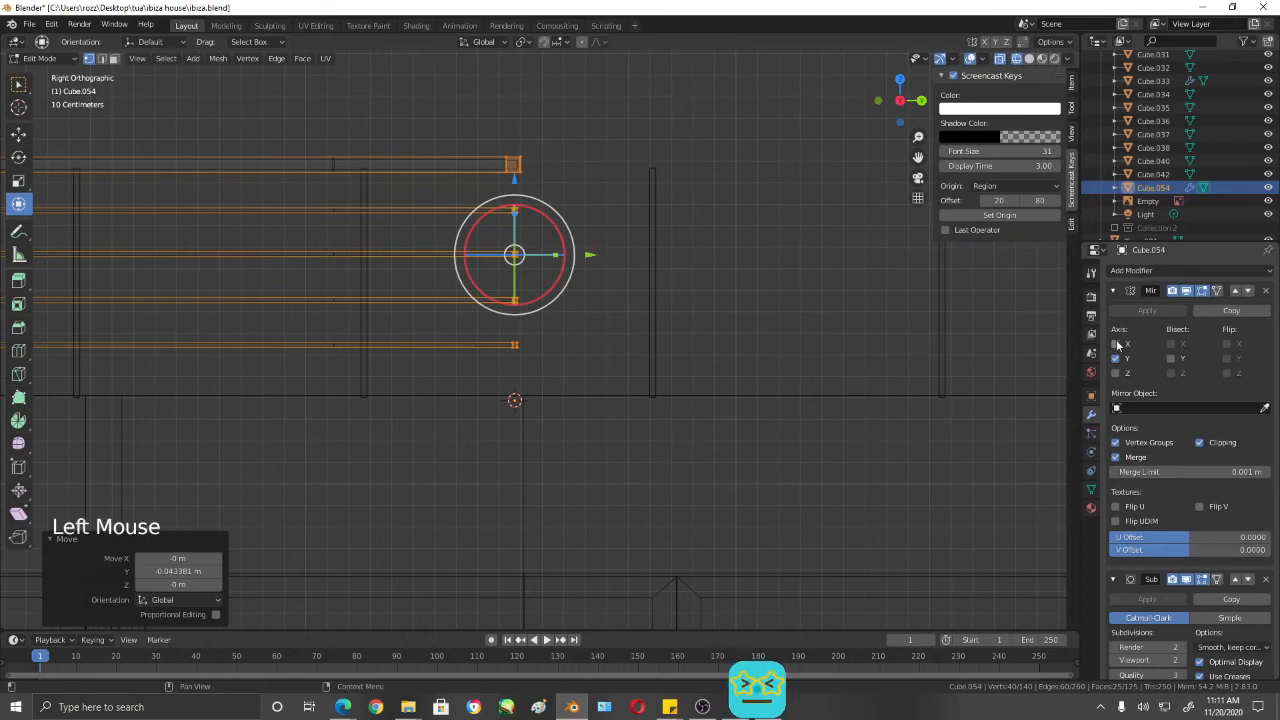
{"action": "scroll", "coordinate": [694, 317], "scroll_direction": "down", "scroll_amount": 2}
{"action": "key", "text": "shift+z"}
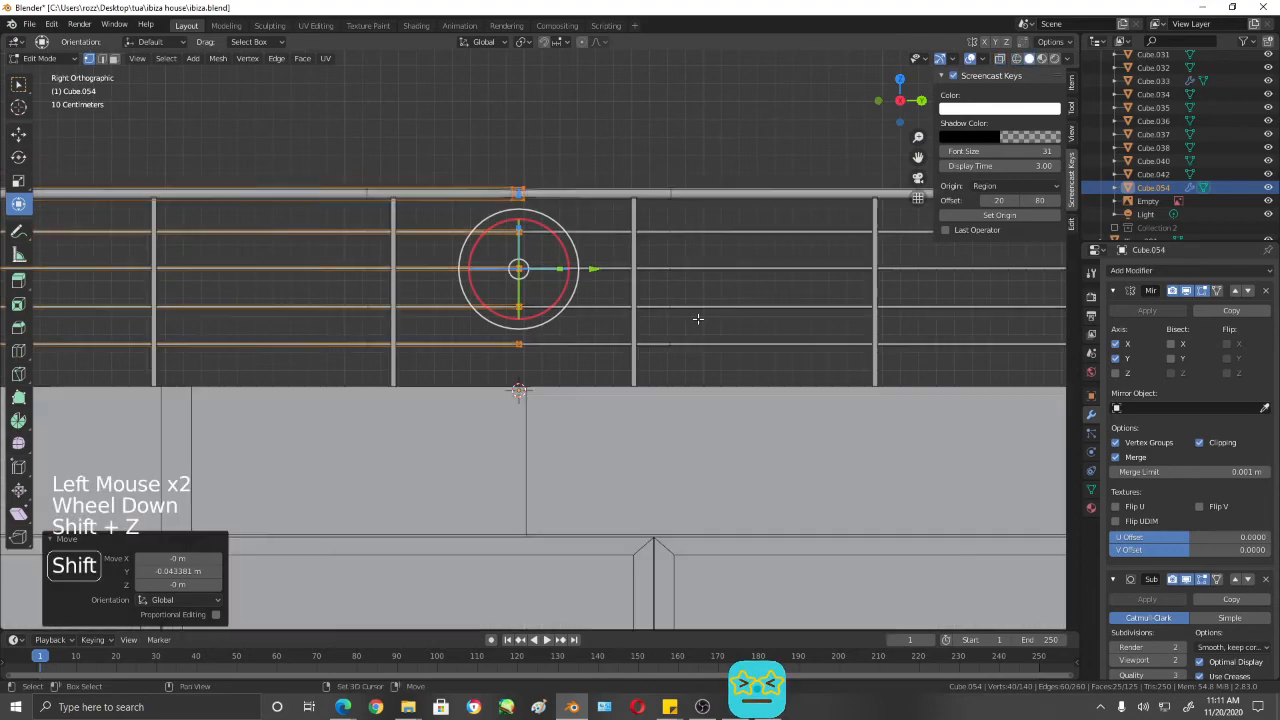
{"action": "mouse_move", "coordinate": [694, 319]}
{"action": "middle_mouse_down"}
{"action": "mouse_move", "coordinate": [706, 335]}
{"action": "mouse_move", "coordinate": [719, 311]}
{"action": "mouse_move", "coordinate": [870, 390]}
{"action": "mouse_move", "coordinate": [643, 366]}
{"action": "mouse_move", "coordinate": [573, 380]}
{"action": "mouse_move", "coordinate": [732, 362]}
{"action": "mouse_move", "coordinate": [530, 350]}
{"action": "middle_mouse_up"}
{"action": "scroll", "coordinate": [719, 311], "scroll_direction": "down", "scroll_amount": 6}
{"action": "scroll", "coordinate": [732, 362], "scroll_direction": "up", "scroll_amount": 2}
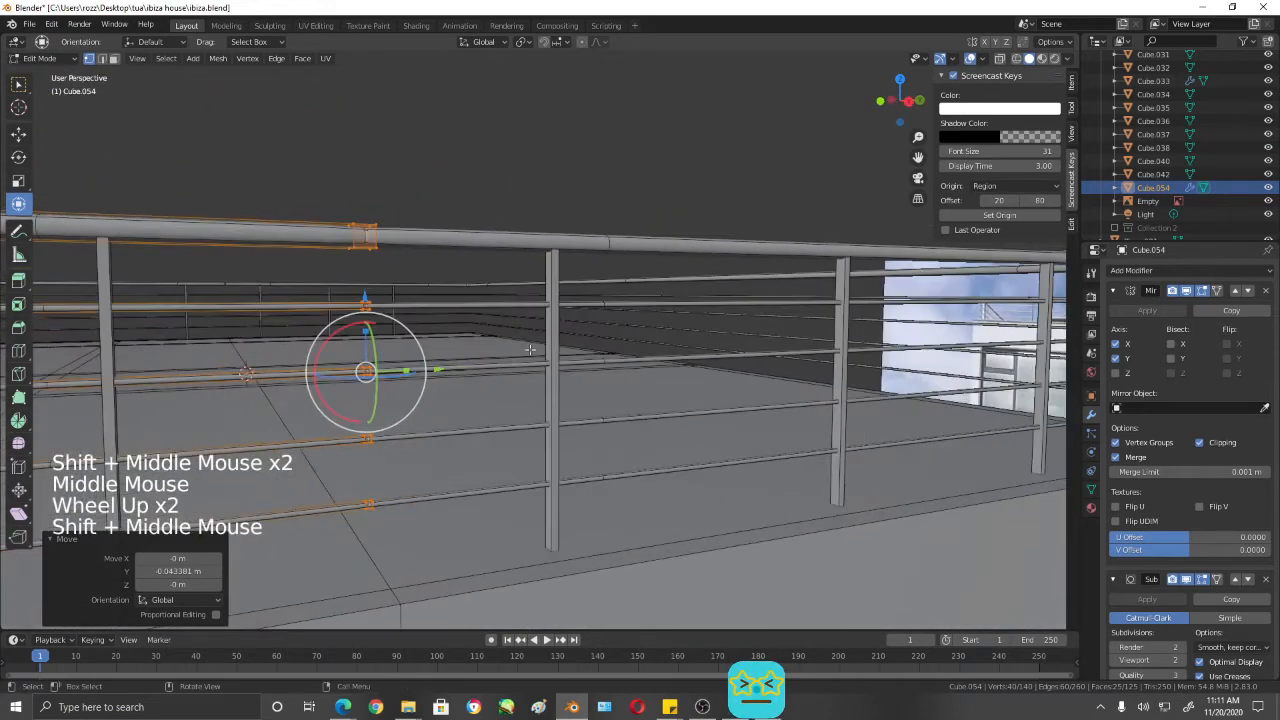
{"action": "left_click_drag", "start_coordinate": [440, 368], "coordinate": [393, 375]}
{"action": "key", "text": "ctrl+z"}
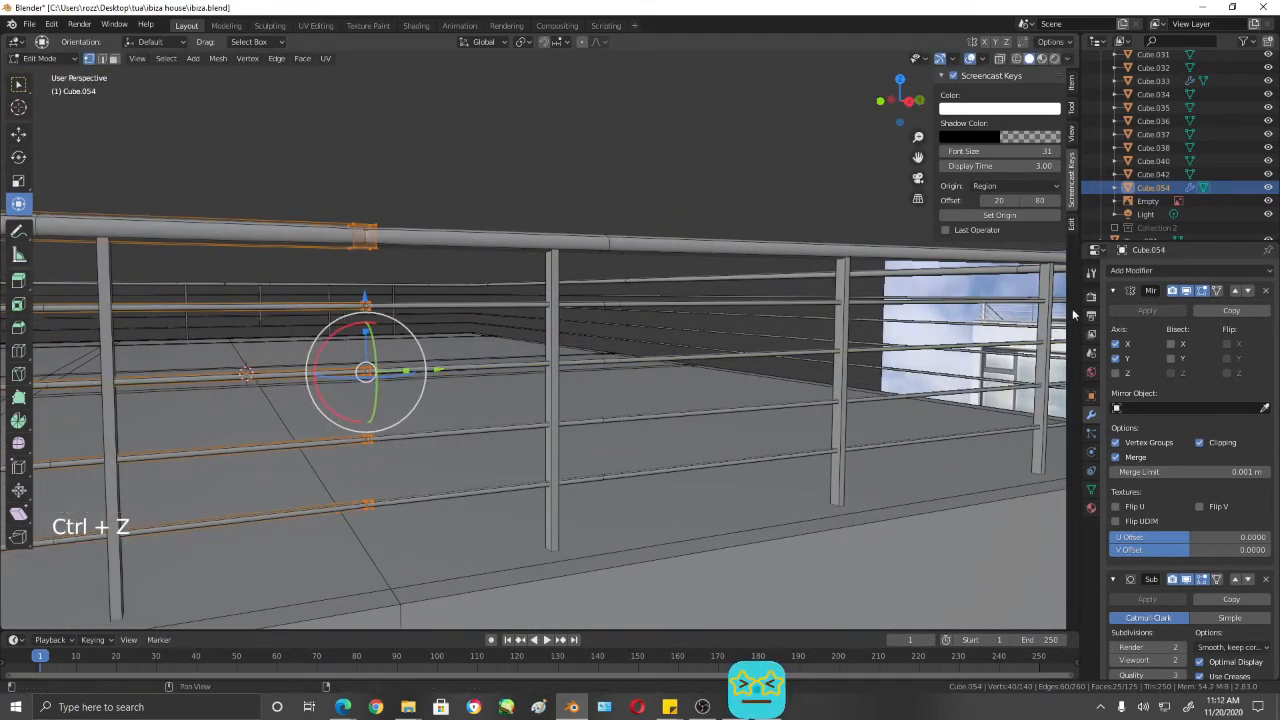
{"action": "left_click", "coordinate": [1116, 344]}
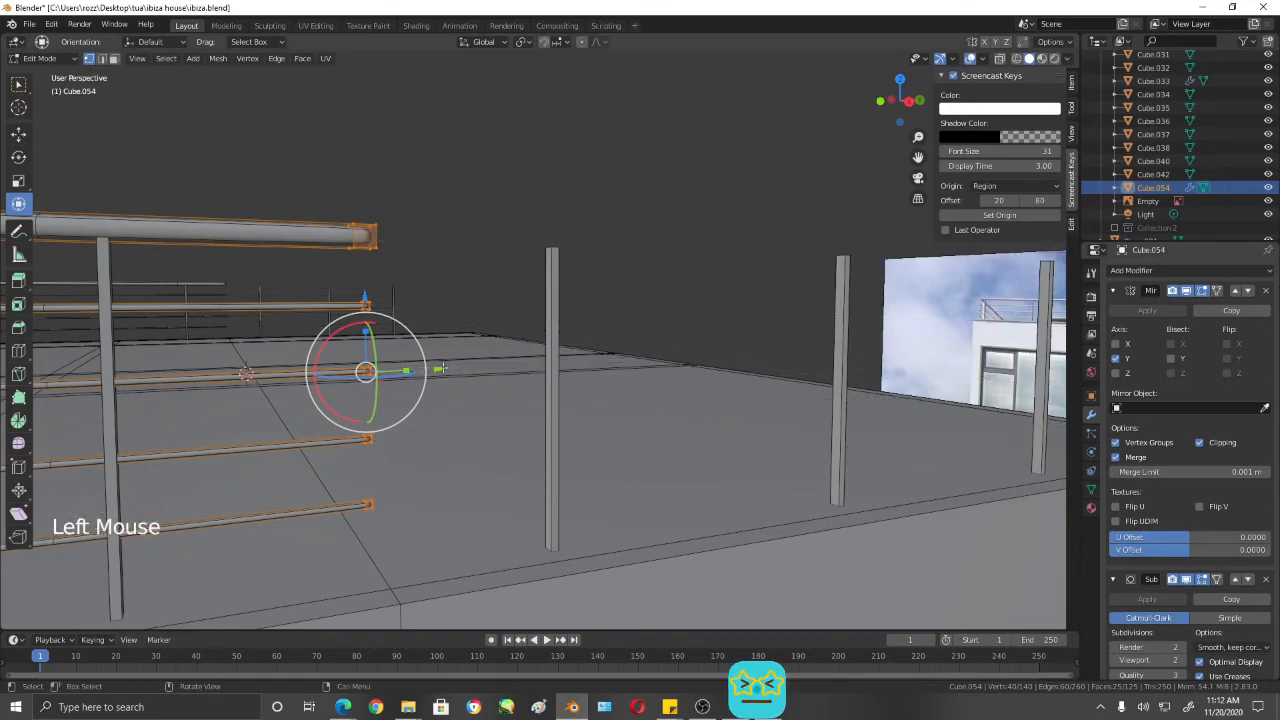
- Shift the rails' centre ends about 0.046 m along negative Y and enable the X axis in their Mirror modifier
{"action": "left_click_drag", "start_coordinate": [440, 368], "coordinate": [425, 371]}
{"action": "middle_click_drag", "start_coordinate": [467, 372], "coordinate": [550, 382]}
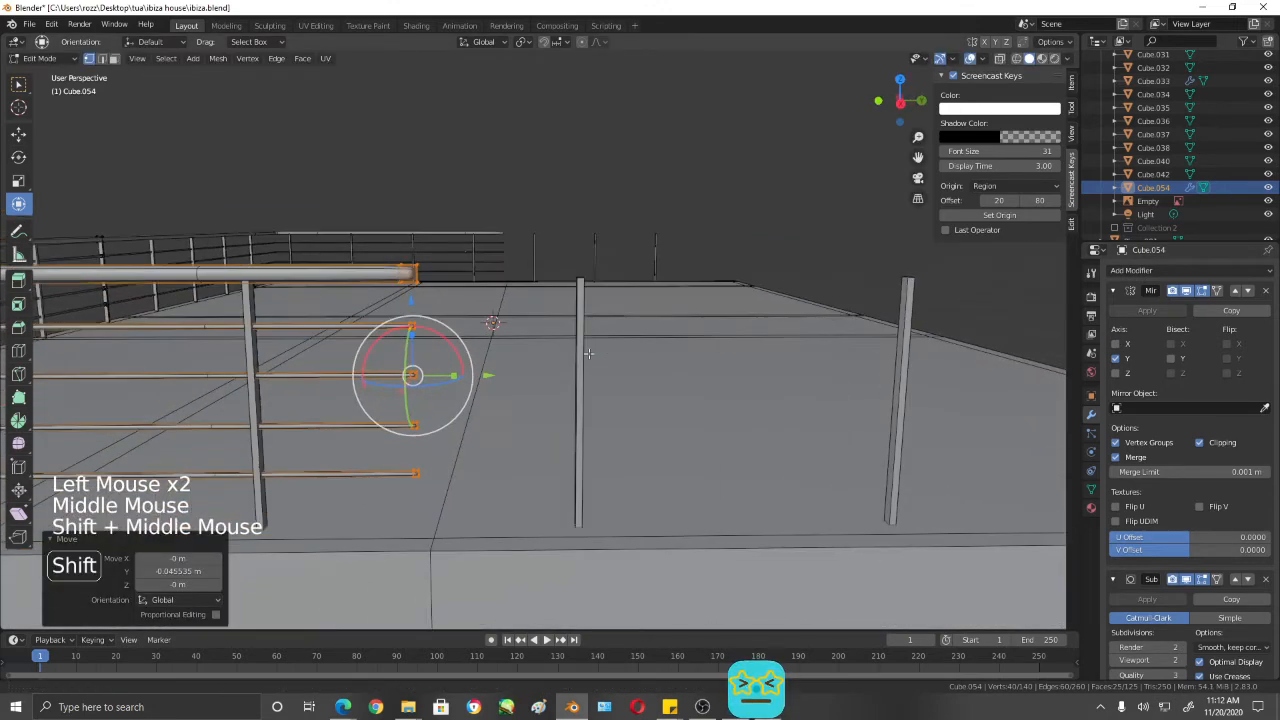
{"action": "left_click", "coordinate": [1116, 344]}
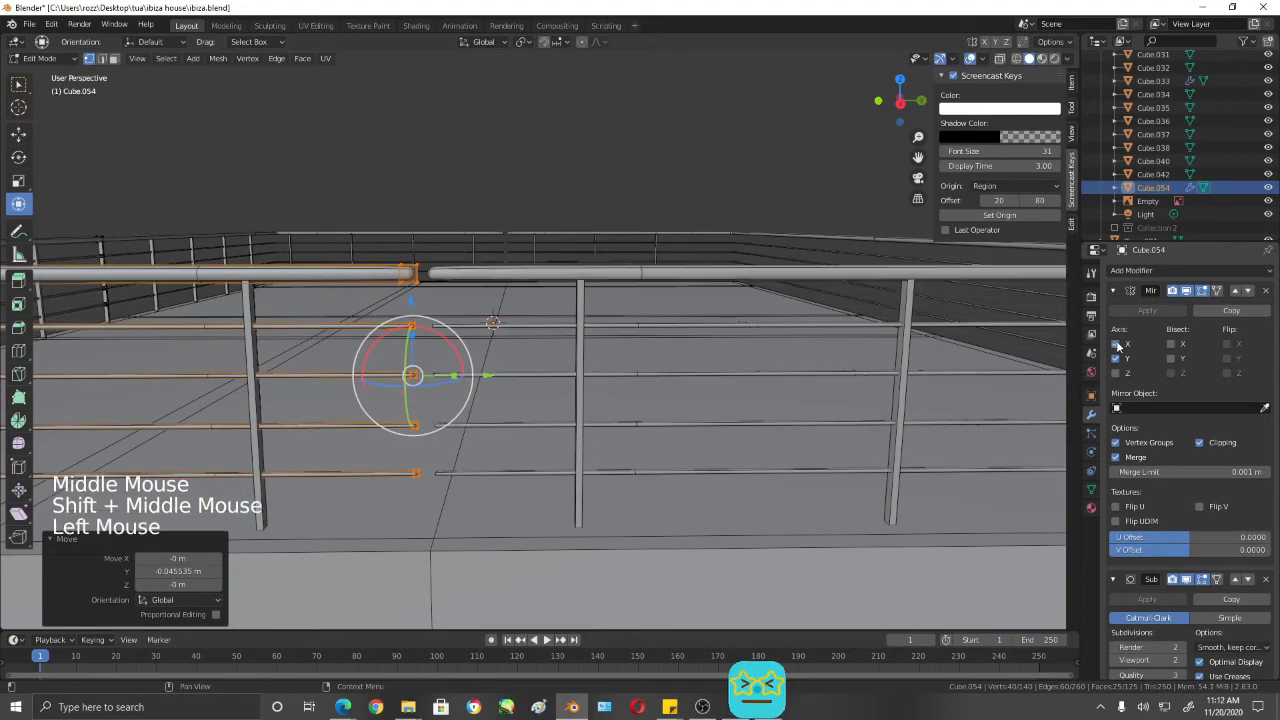
- Delete the end cap faces at the centre gap on the top rail and the rail directly beneath it
{"action": "middle_click_drag", "start_coordinate": [600, 352], "coordinate": [510, 364]}
{"action": "middle_click_drag", "start_coordinate": [510, 364], "coordinate": [722, 352], "text": "shift"}
{"action": "middle_click_drag", "start_coordinate": [722, 352], "coordinate": [508, 327]}
{"action": "scroll", "coordinate": [590, 330], "scroll_direction": "up", "scroll_amount": 2}
{"action": "scroll", "coordinate": [560, 330], "scroll_direction": "down", "scroll_amount": 1}
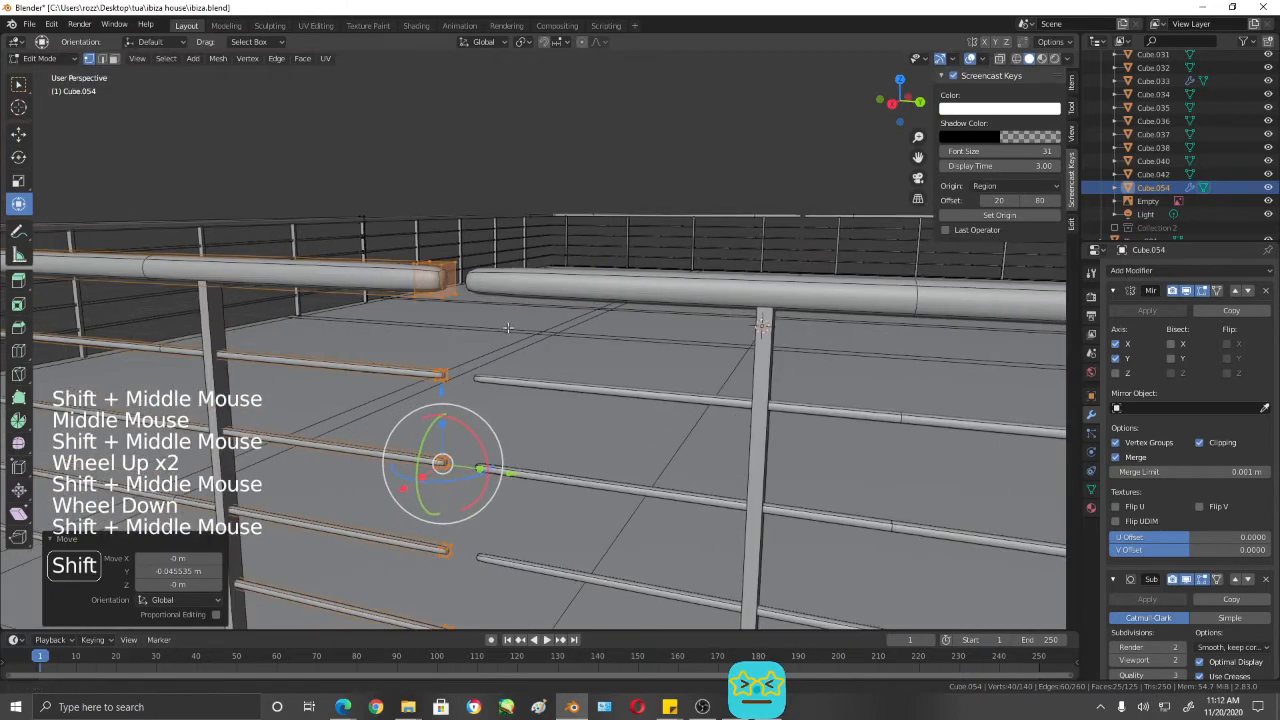
{"action": "key", "text": "3"}
{"action": "left_click", "coordinate": [449, 282]}
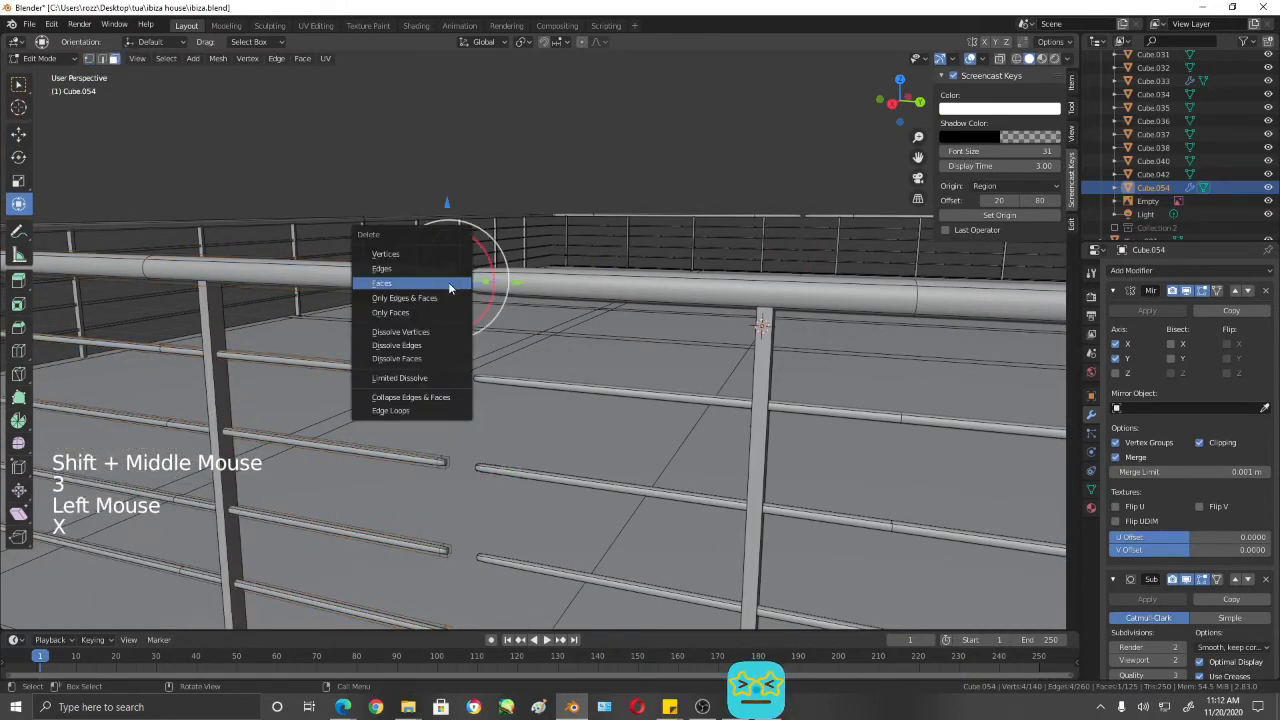
{"action": "left_click", "coordinate": [449, 288]}
{"action": "left_click", "coordinate": [445, 376]}
{"action": "key", "text": "x"}
{"action": "left_click", "coordinate": [446, 380]}
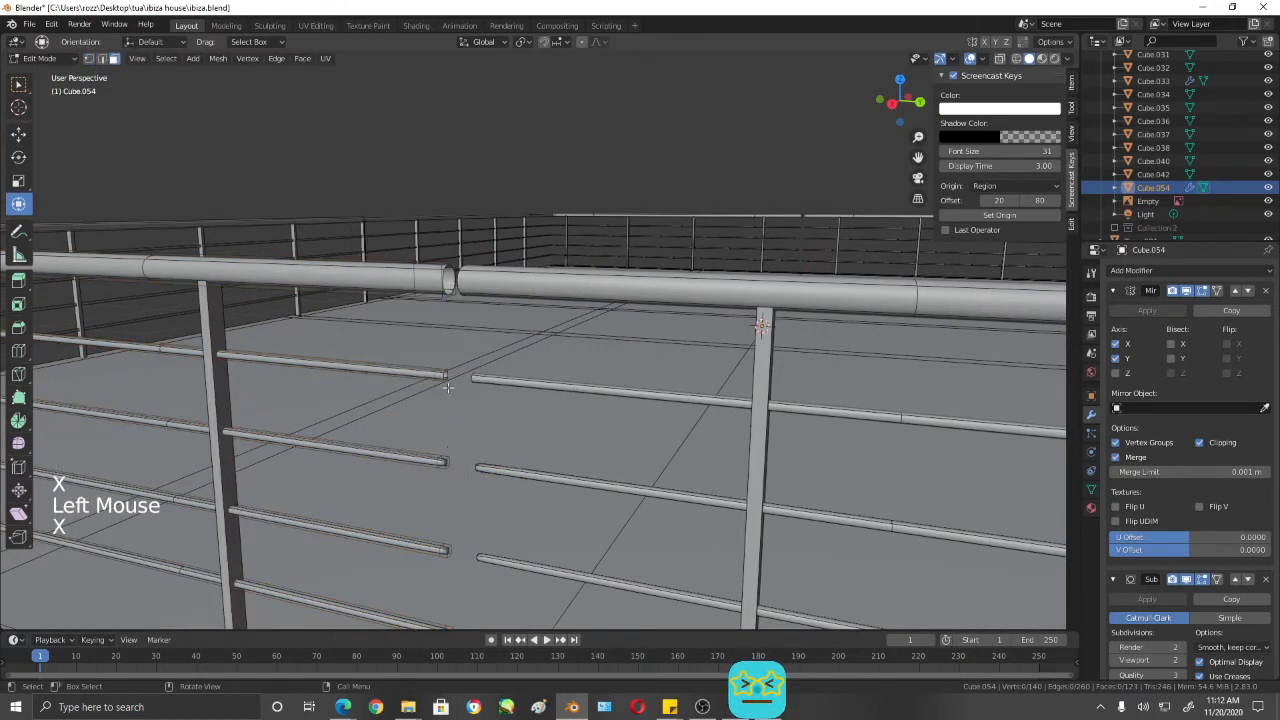
- Delete the end cap faces at the centre gap on the three lower rails
{"action": "left_click", "coordinate": [446, 462]}
{"action": "key", "text": "x"}
{"action": "left_click", "coordinate": [449, 463]}
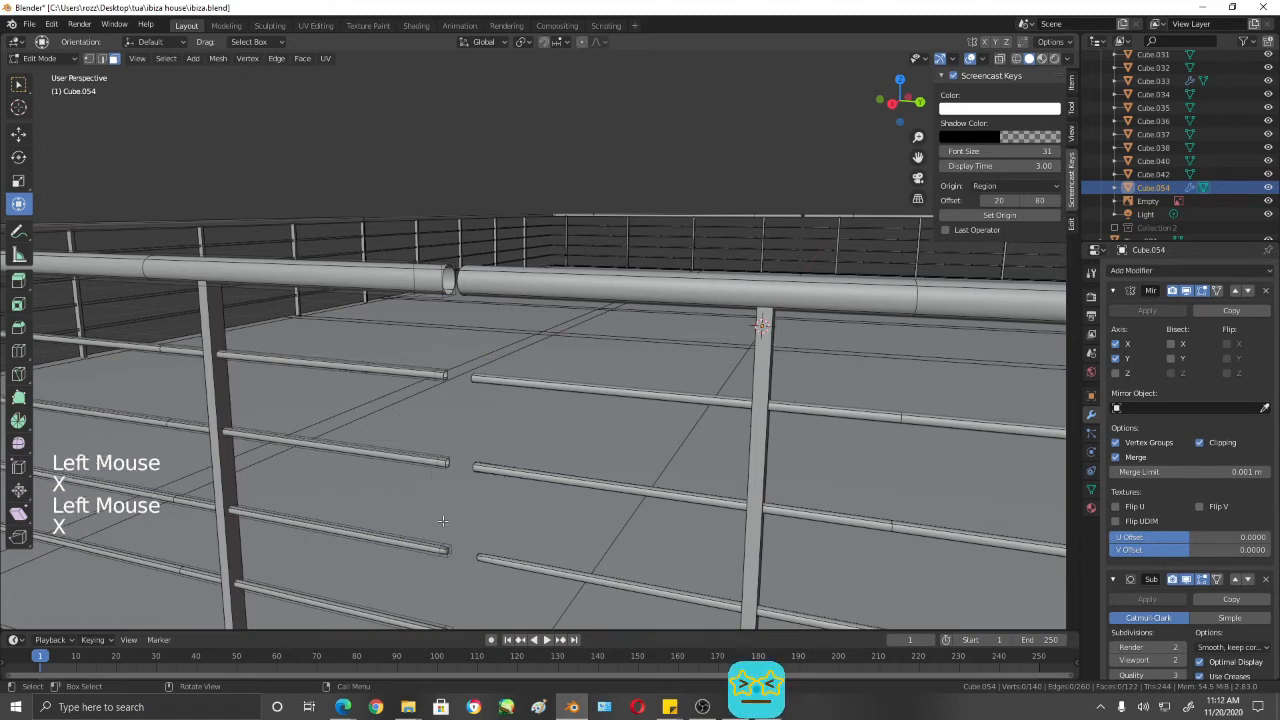
{"action": "left_click", "coordinate": [447, 551]}
{"action": "key", "text": "x"}
{"action": "middle_click_drag", "start_coordinate": [448, 551], "coordinate": [414, 354], "text": "shift"}
{"action": "scroll", "coordinate": [457, 366], "scroll_direction": "up", "scroll_amount": 2}
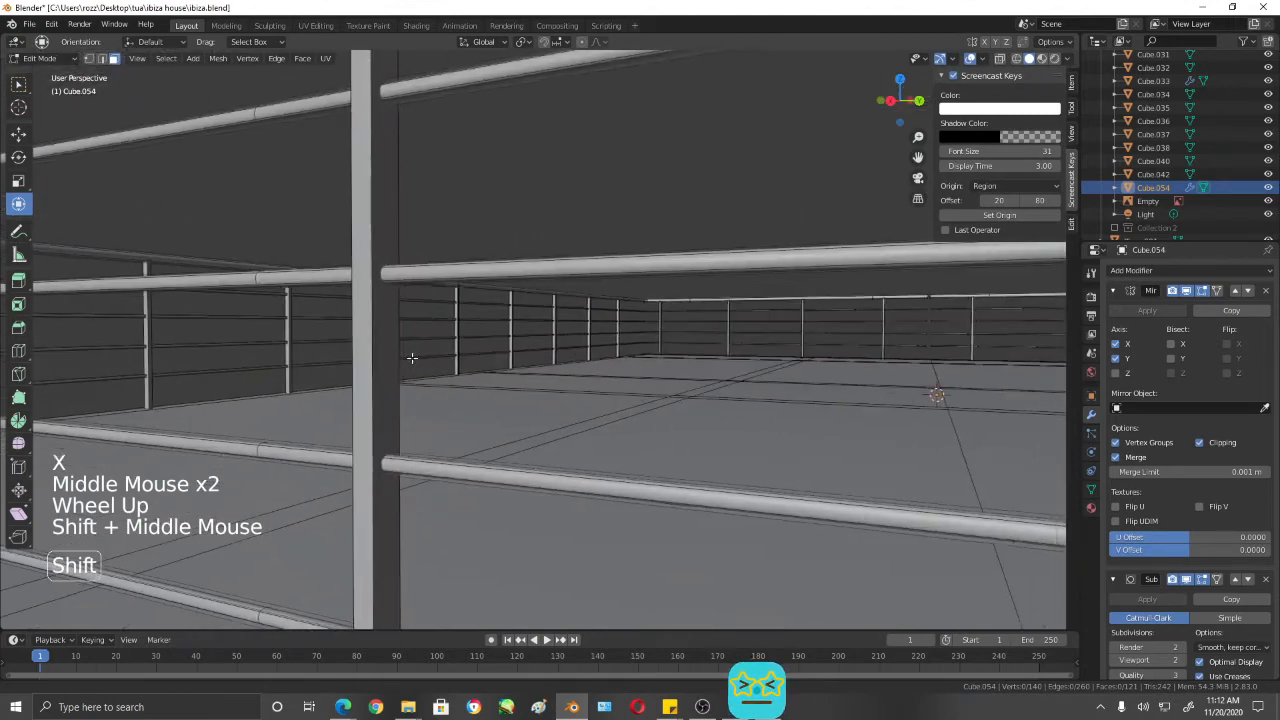
{"action": "scroll", "coordinate": [491, 388], "scroll_direction": "down", "scroll_amount": 2}
{"action": "middle_click_drag", "start_coordinate": [491, 388], "coordinate": [551, 418], "text": "shift"}
{"action": "left_click", "coordinate": [437, 443]}
{"action": "key", "text": "x"}
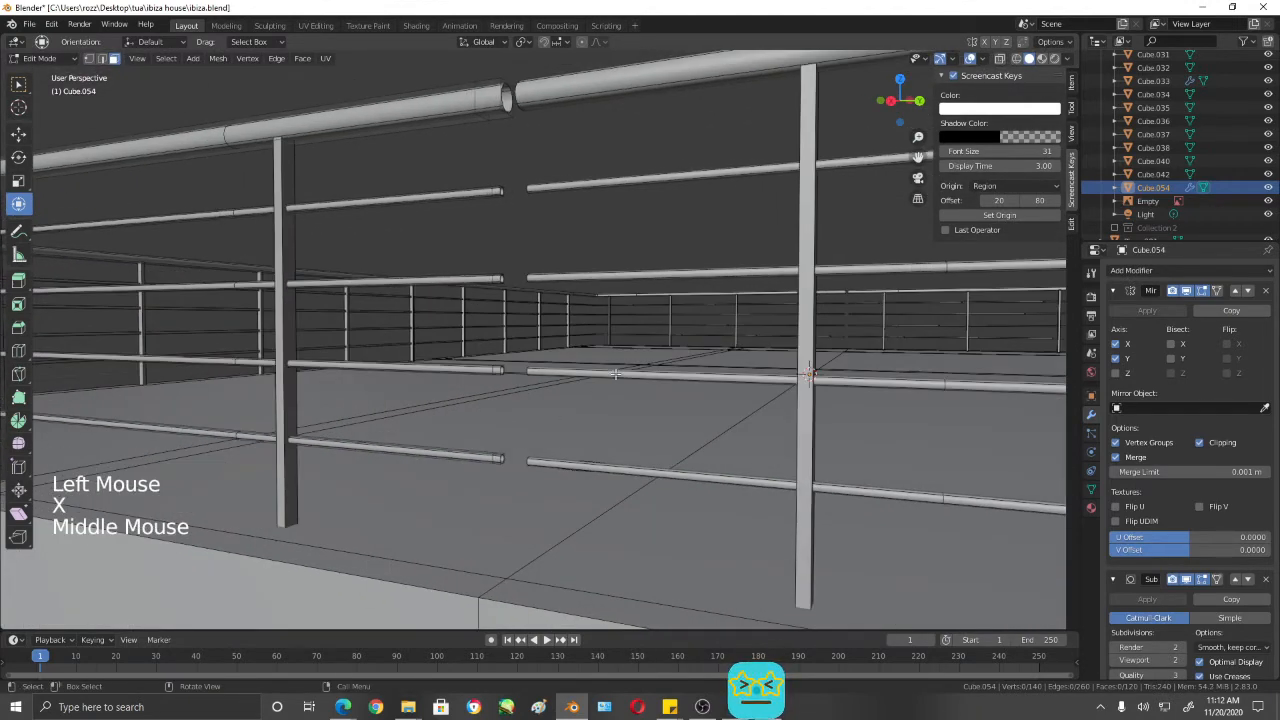
- Select the five open rail ends in wireframe right view and move them along Y until they meet their mirrored halves
{"action": "middle_click_drag", "start_coordinate": [616, 374], "coordinate": [608, 368]}
{"action": "key", "text": "KP_3"}
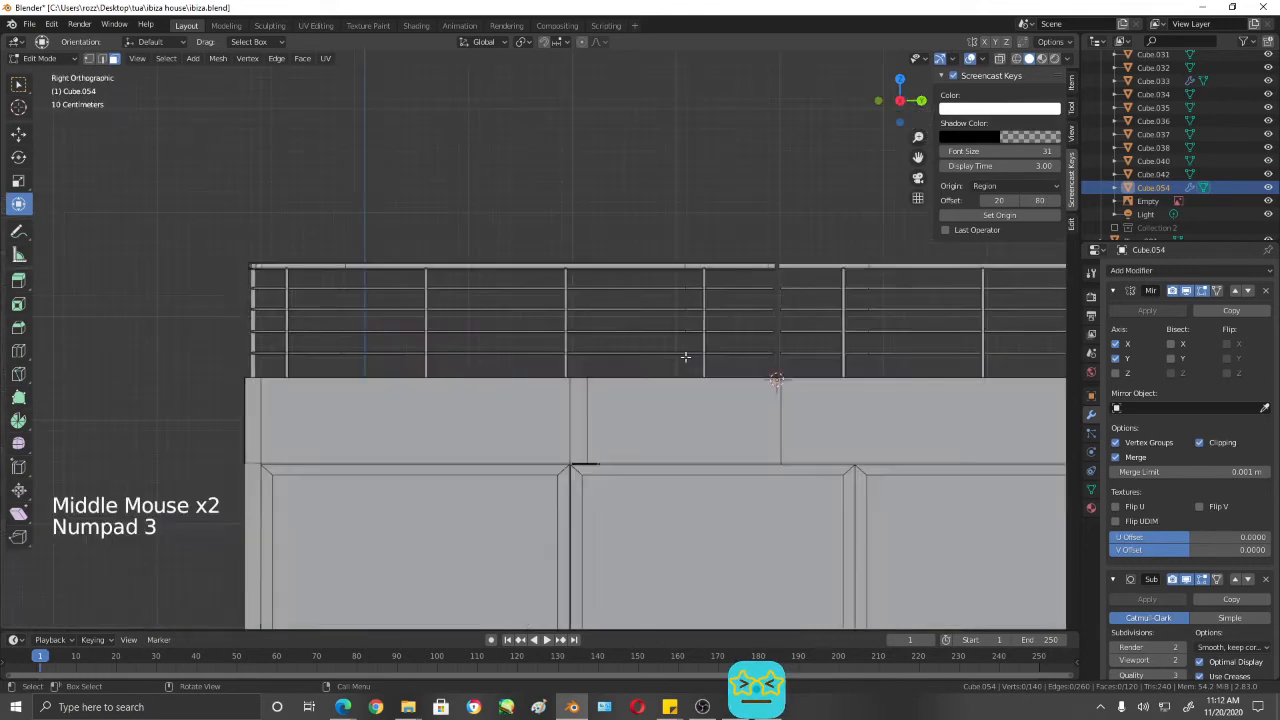
{"action": "key", "text": "1"}
{"action": "key", "text": "z"}
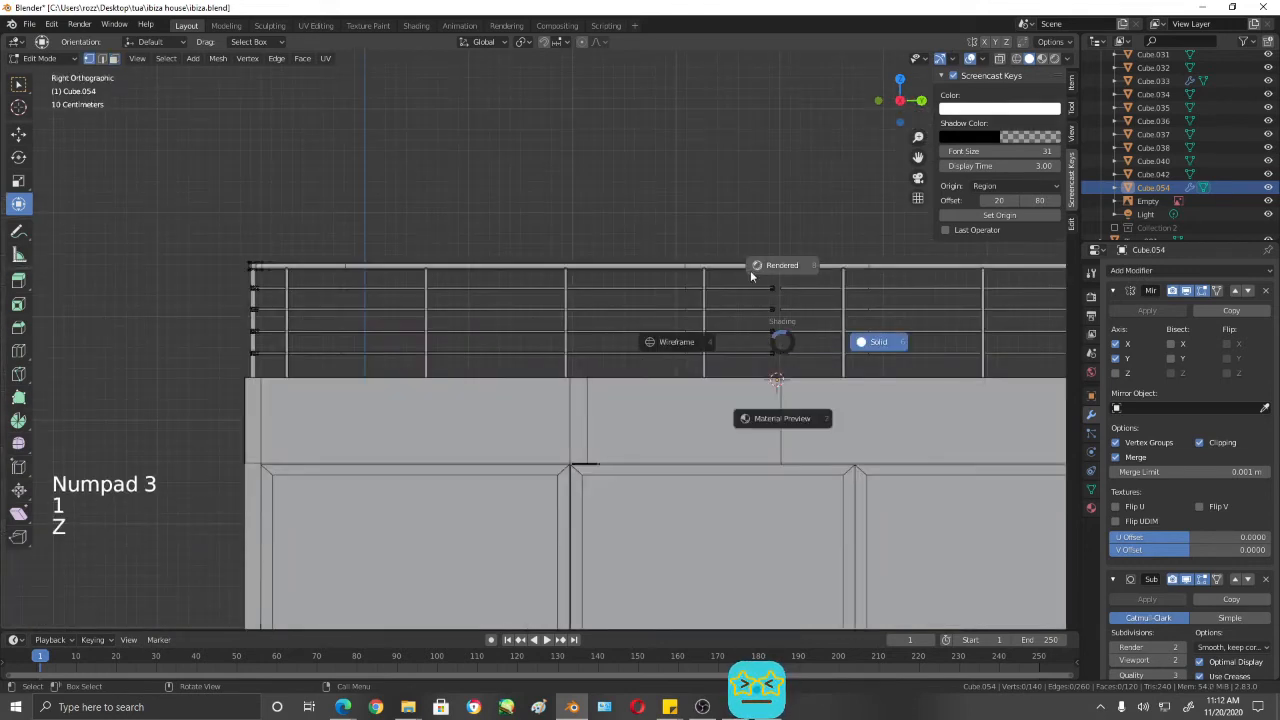
{"action": "key", "text": "shift+z"}
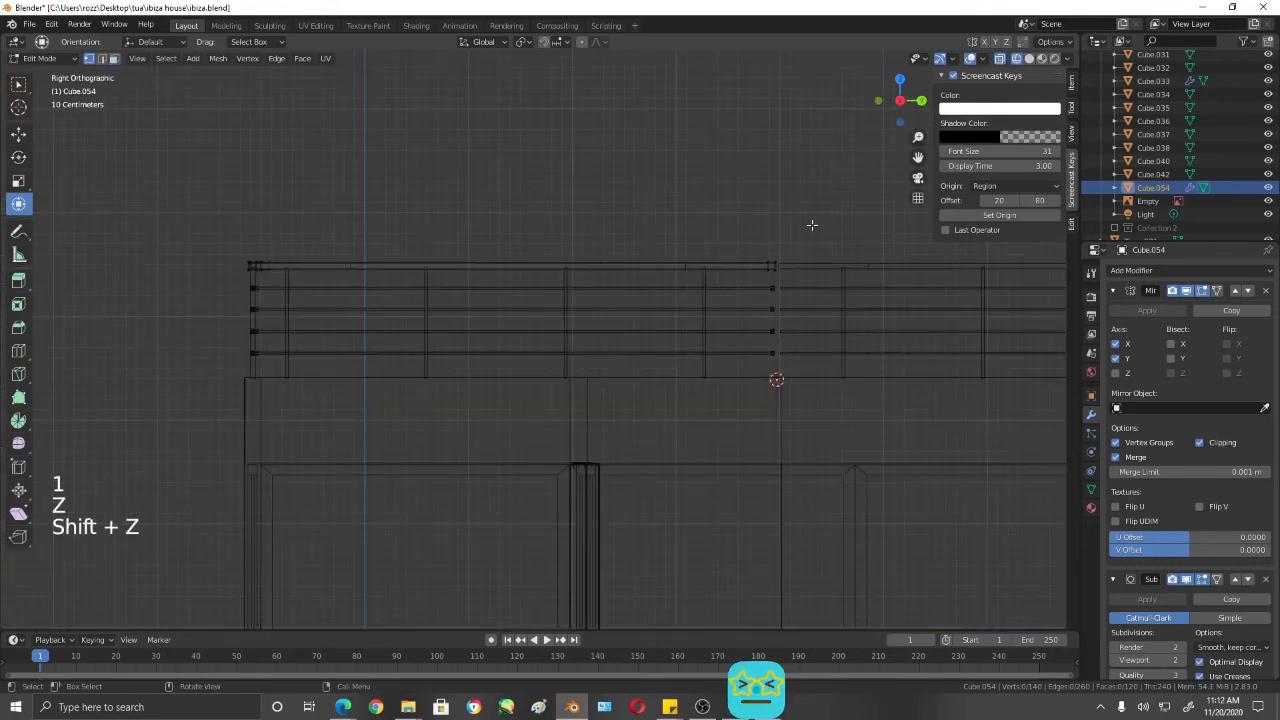
{"action": "left_click_drag", "start_coordinate": [804, 201], "coordinate": [772, 417]}
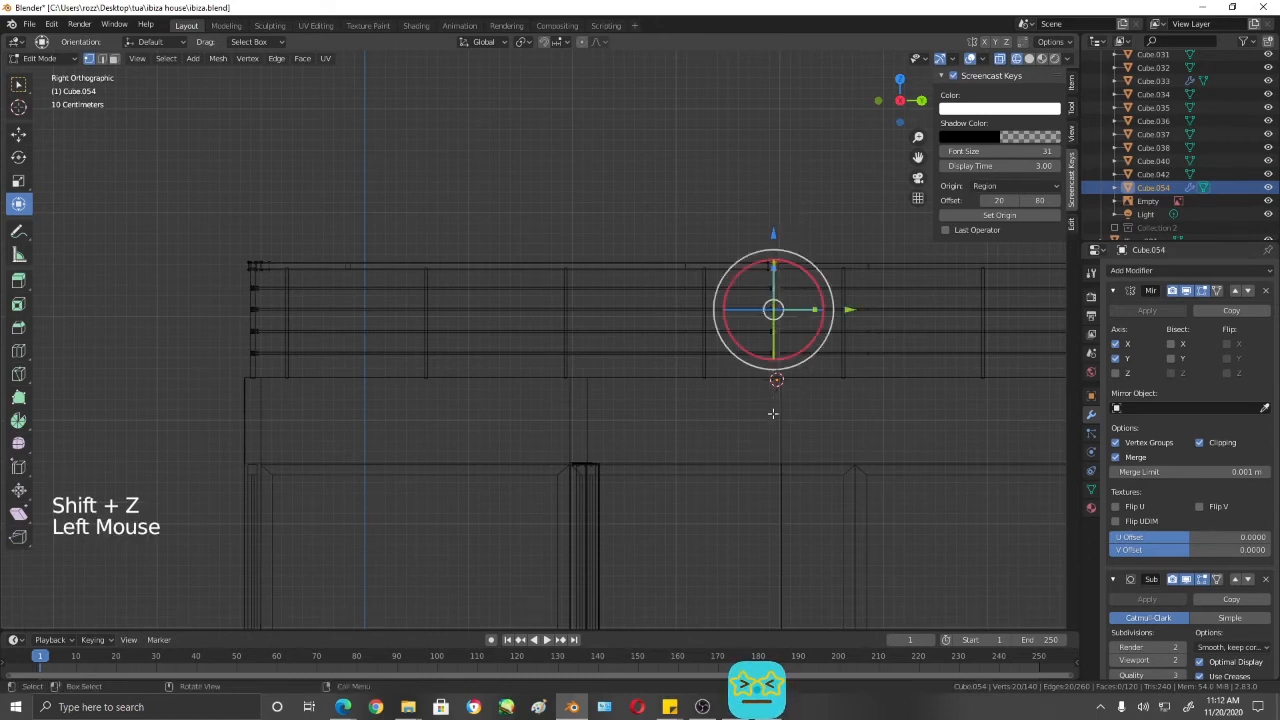
{"action": "middle_click_drag", "start_coordinate": [772, 417], "coordinate": [469, 386], "text": "shift"}
{"action": "scroll", "coordinate": [720, 329], "scroll_direction": "up", "scroll_amount": 8}
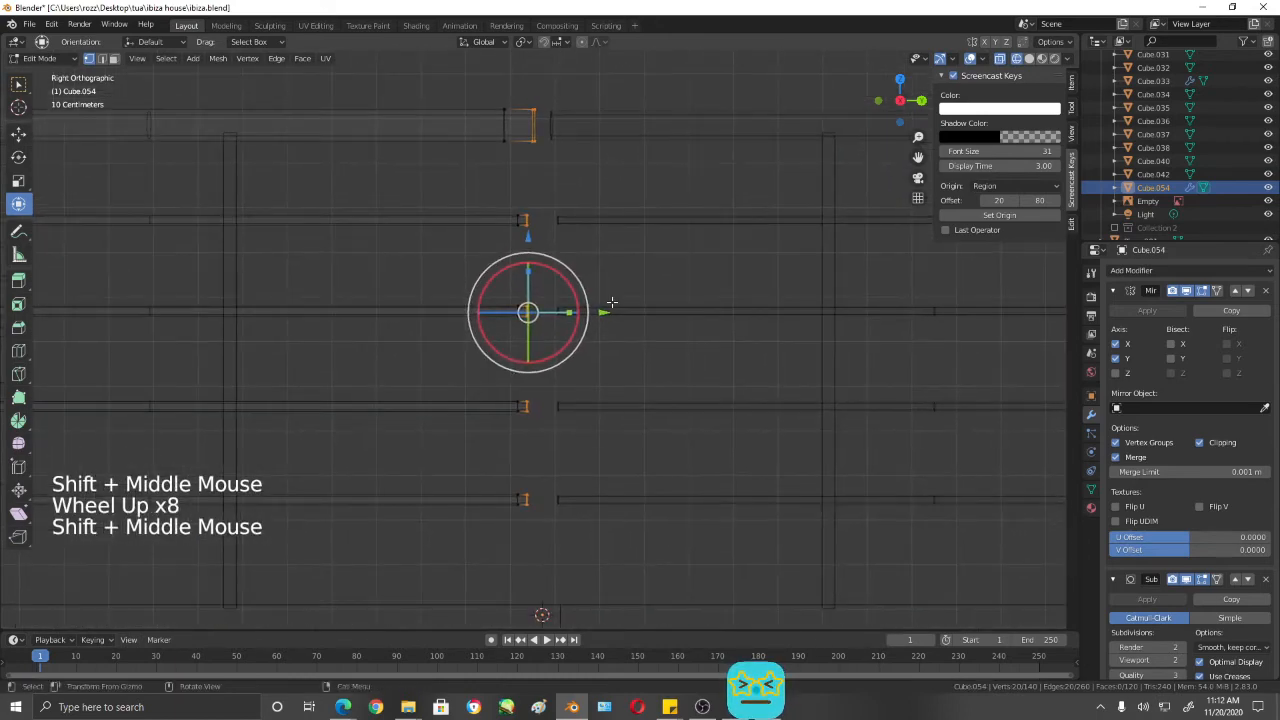
{"action": "left_click_drag", "start_coordinate": [606, 312], "coordinate": [620, 311]}
- Dissolve the extra edge loop beside the centre joint on all five rails and save the file
{"action": "left_click", "coordinate": [504, 109]}
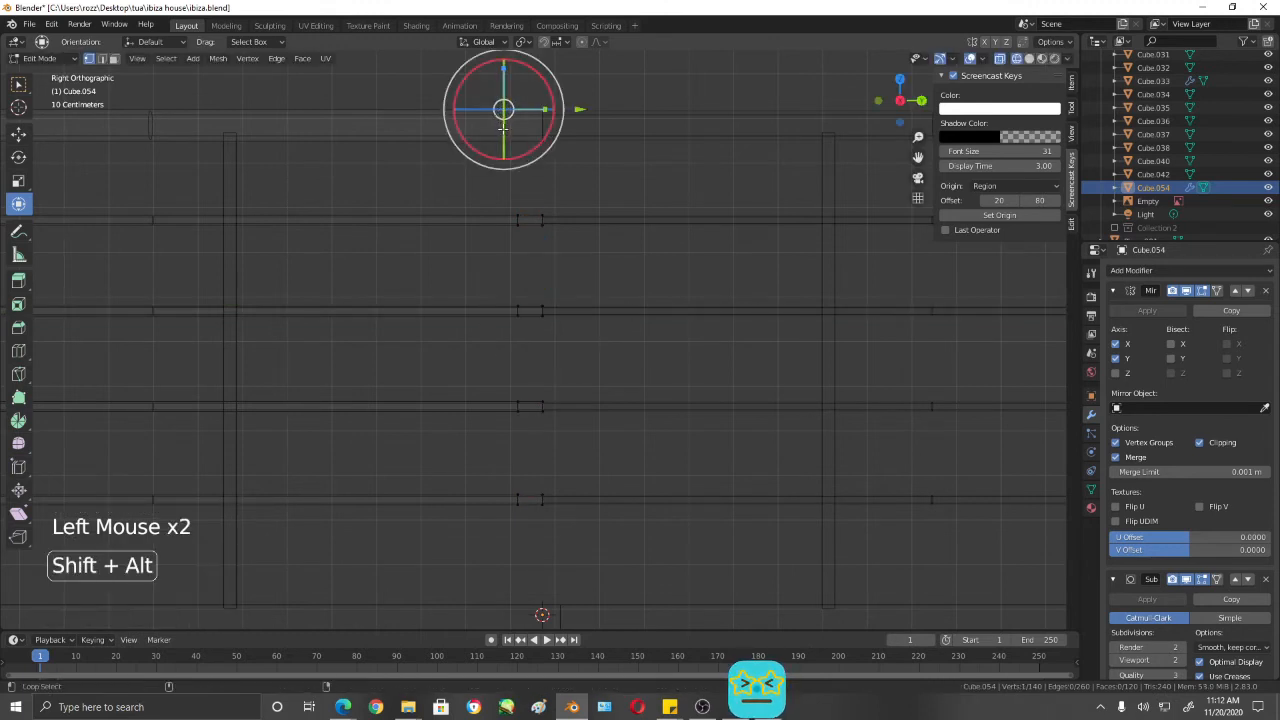
{"action": "left_click", "coordinate": [504, 128], "text": "alt+shift"}
{"action": "left_click", "coordinate": [519, 220], "text": "alt+shift"}
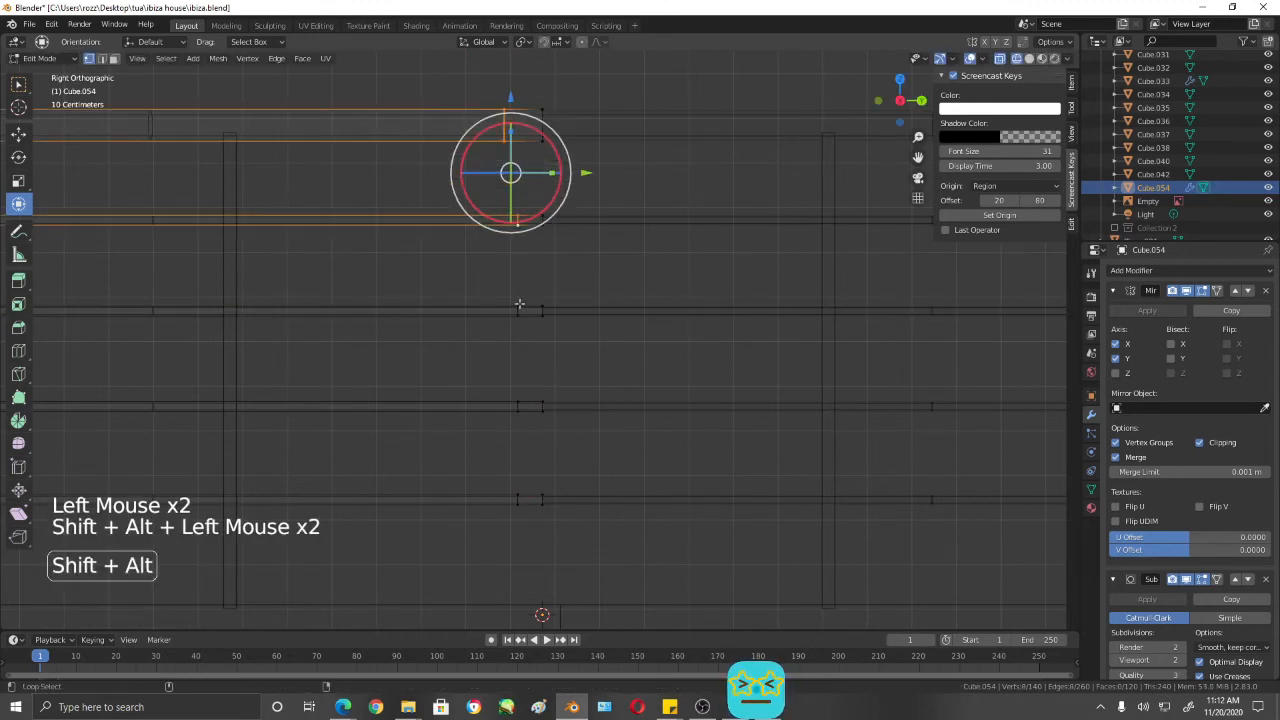
{"action": "left_click", "coordinate": [519, 308], "text": "alt+shift"}
{"action": "left_click", "coordinate": [514, 406], "text": "alt+shift"}
{"action": "left_click", "coordinate": [516, 500], "text": "alt+shift"}
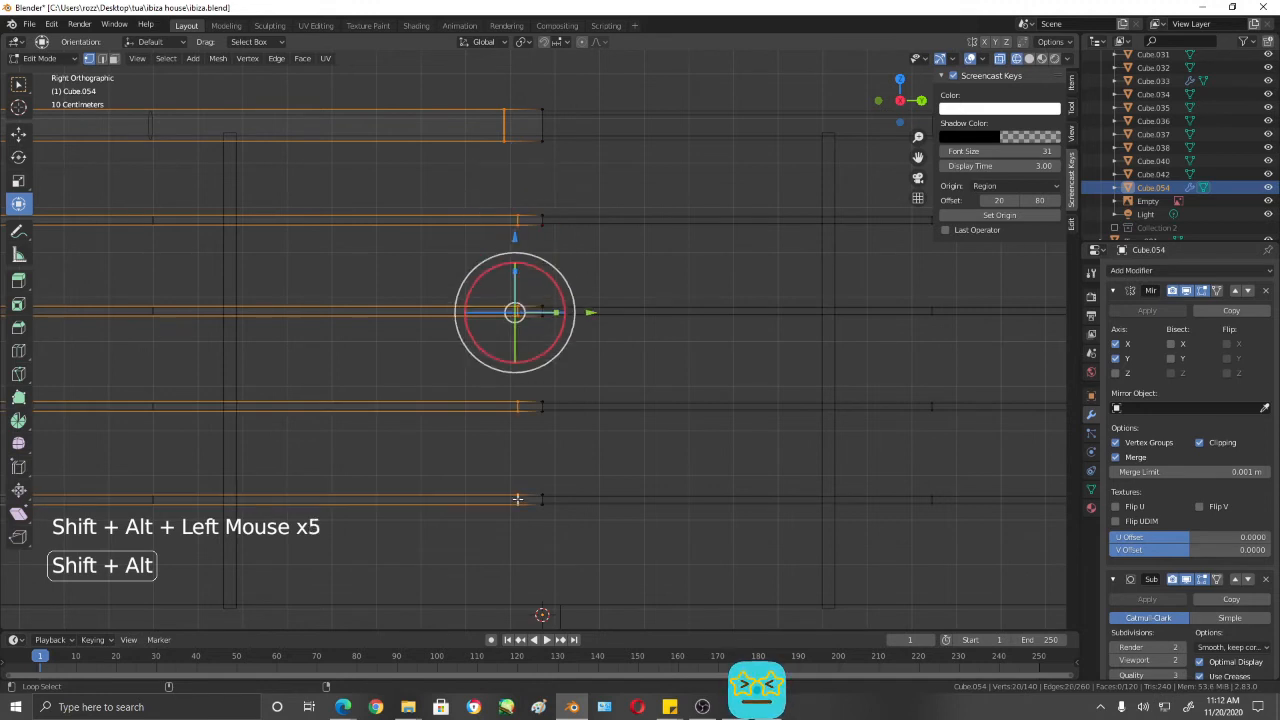
{"action": "key", "text": "x"}
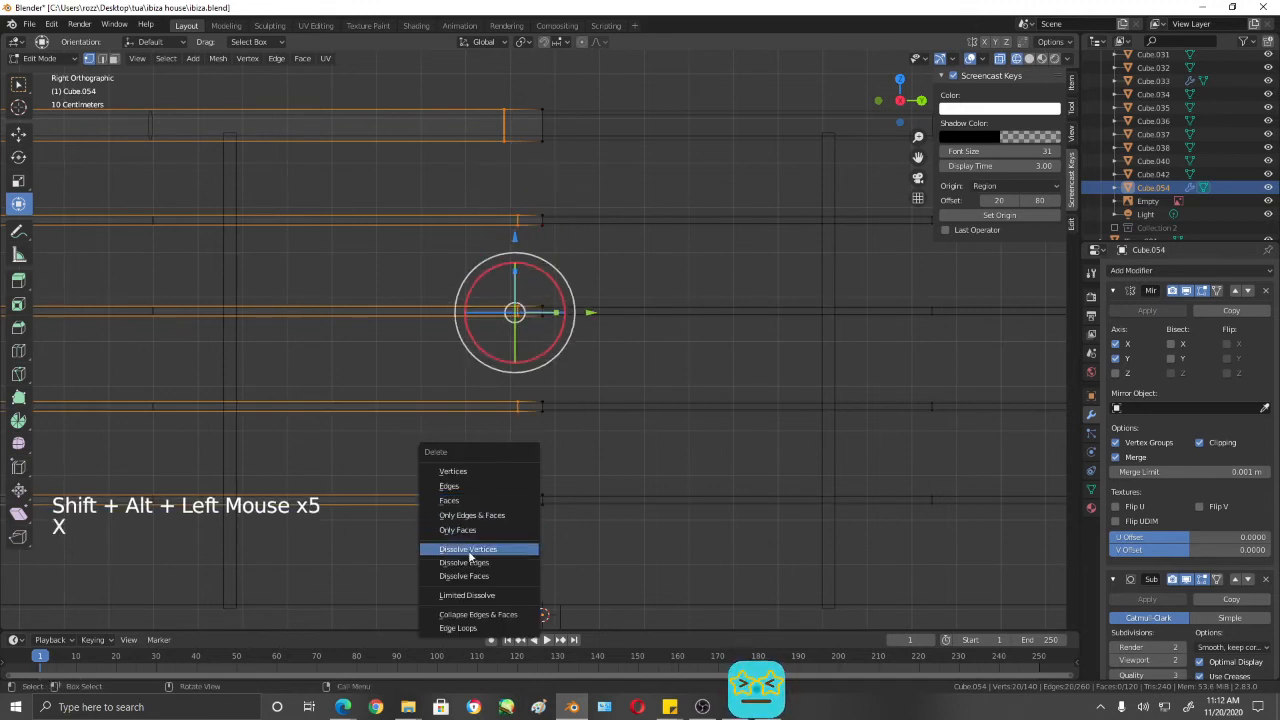
{"action": "left_click", "coordinate": [472, 564]}
{"action": "scroll", "coordinate": [579, 368], "scroll_direction": "down", "scroll_amount": 4}
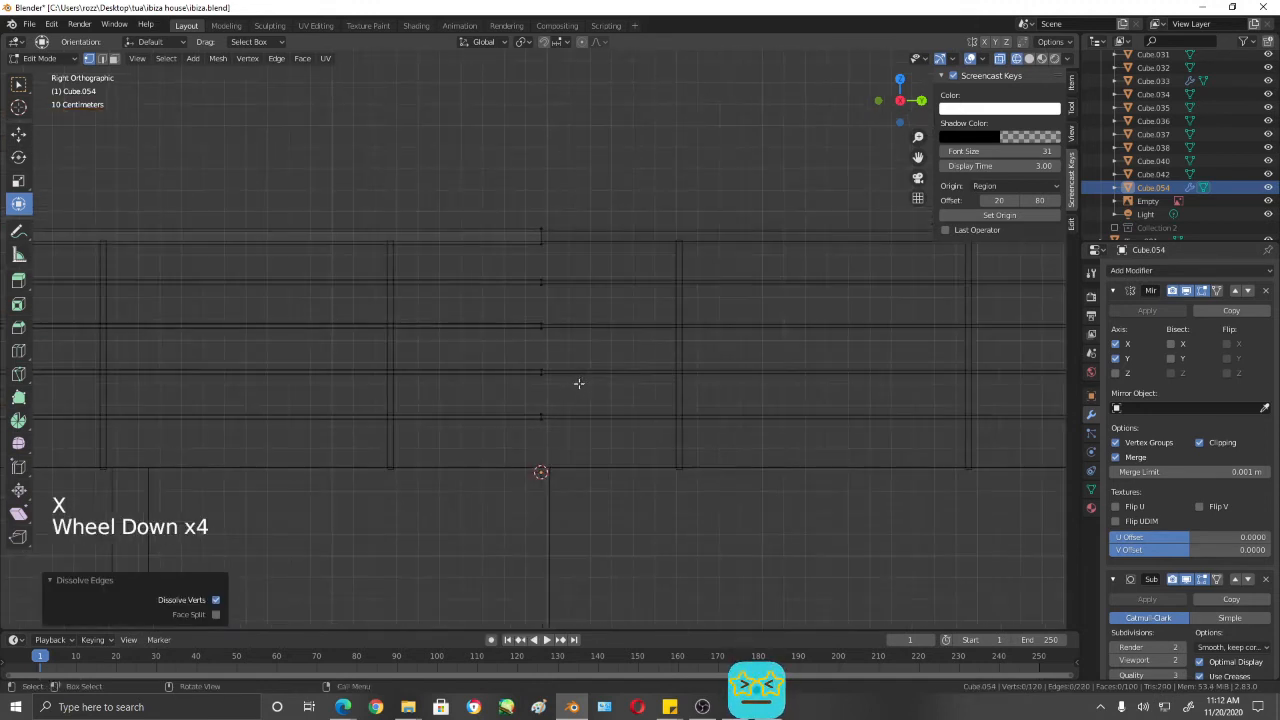
{"action": "key", "text": "shift+z"}
{"action": "key", "text": "ctrl+s"}
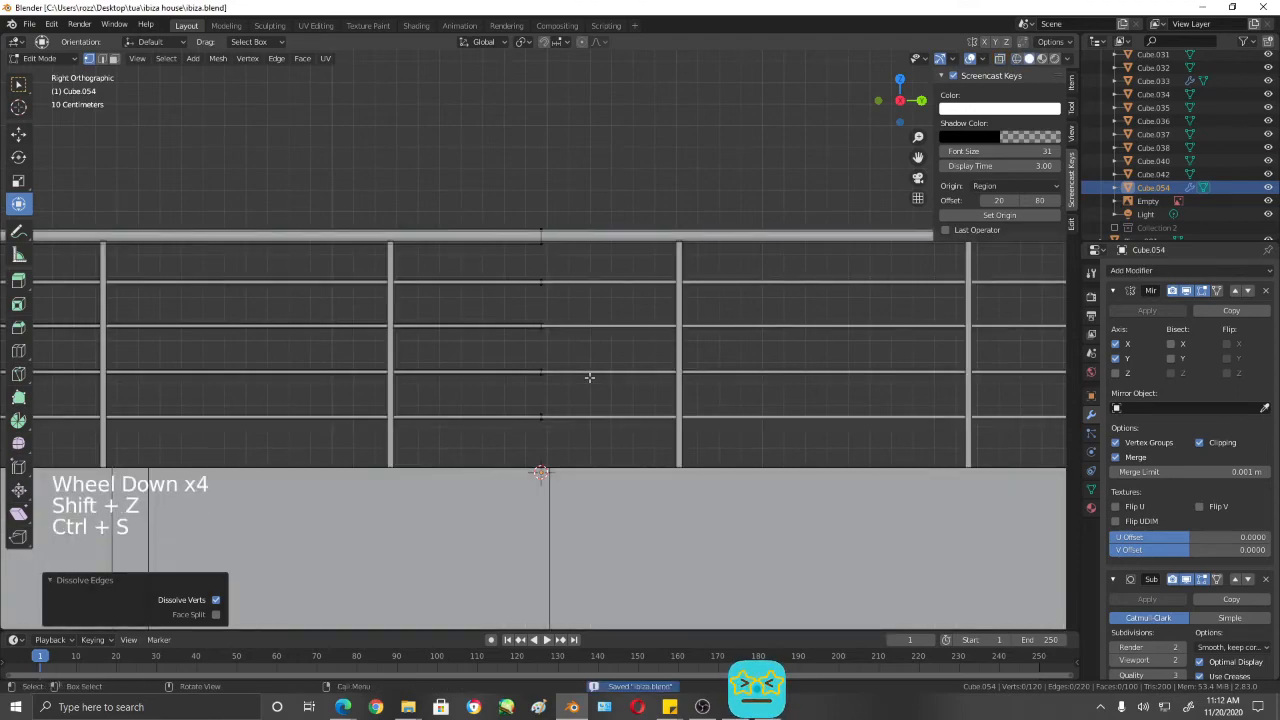
- Select the roof railing posts in Object Mode, set their origin to the 3D cursor, and open them in Edit Mode
{"action": "scroll", "coordinate": [589, 377], "scroll_direction": "down", "scroll_amount": 2}
{"action": "mouse_move", "coordinate": [589, 377]}
{"action": "middle_mouse_down"}
{"action": "mouse_move", "coordinate": [615, 347]}
{"action": "mouse_move", "coordinate": [666, 490]}
{"action": "middle_mouse_up"}
{"action": "scroll", "coordinate": [615, 347], "scroll_direction": "down", "scroll_amount": 6}
{"action": "middle_click_drag", "start_coordinate": [778, 484], "coordinate": [557, 349]}
{"action": "key", "text": "Tab"}
{"action": "left_click", "coordinate": [686, 399]}
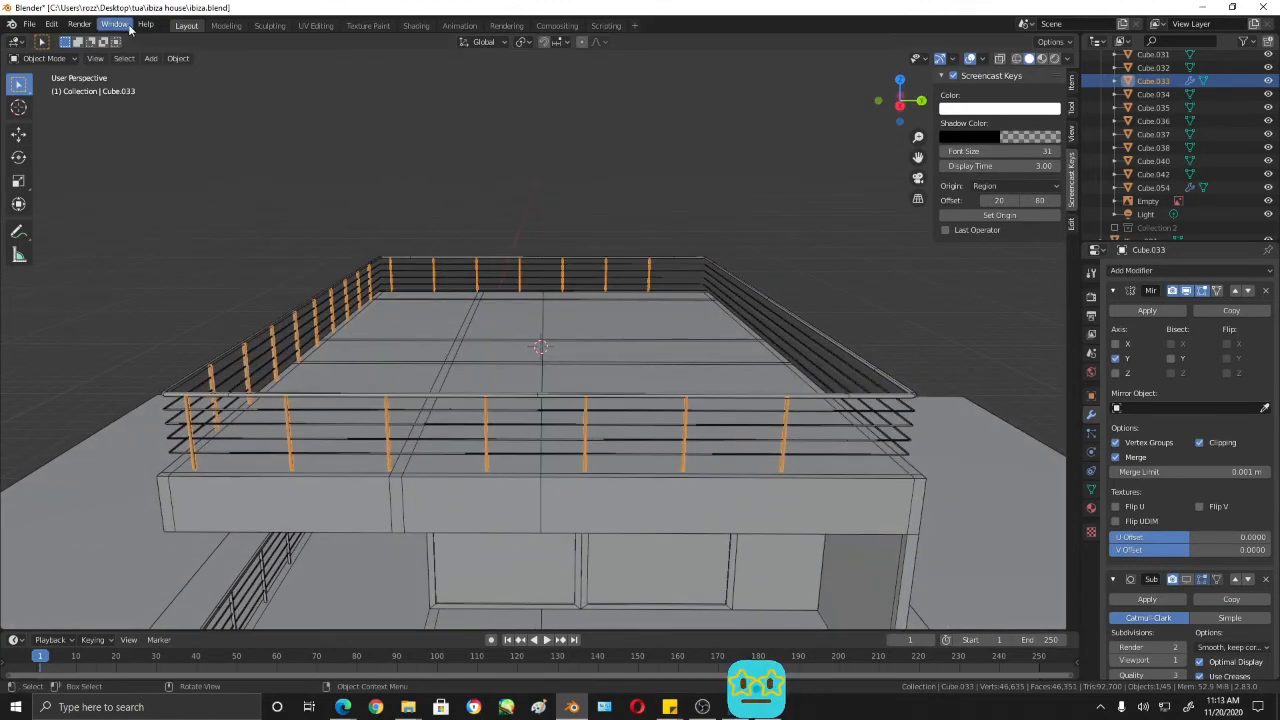
{"action": "left_click", "coordinate": [178, 58]}
{"action": "mouse_move", "coordinate": [200, 87]}
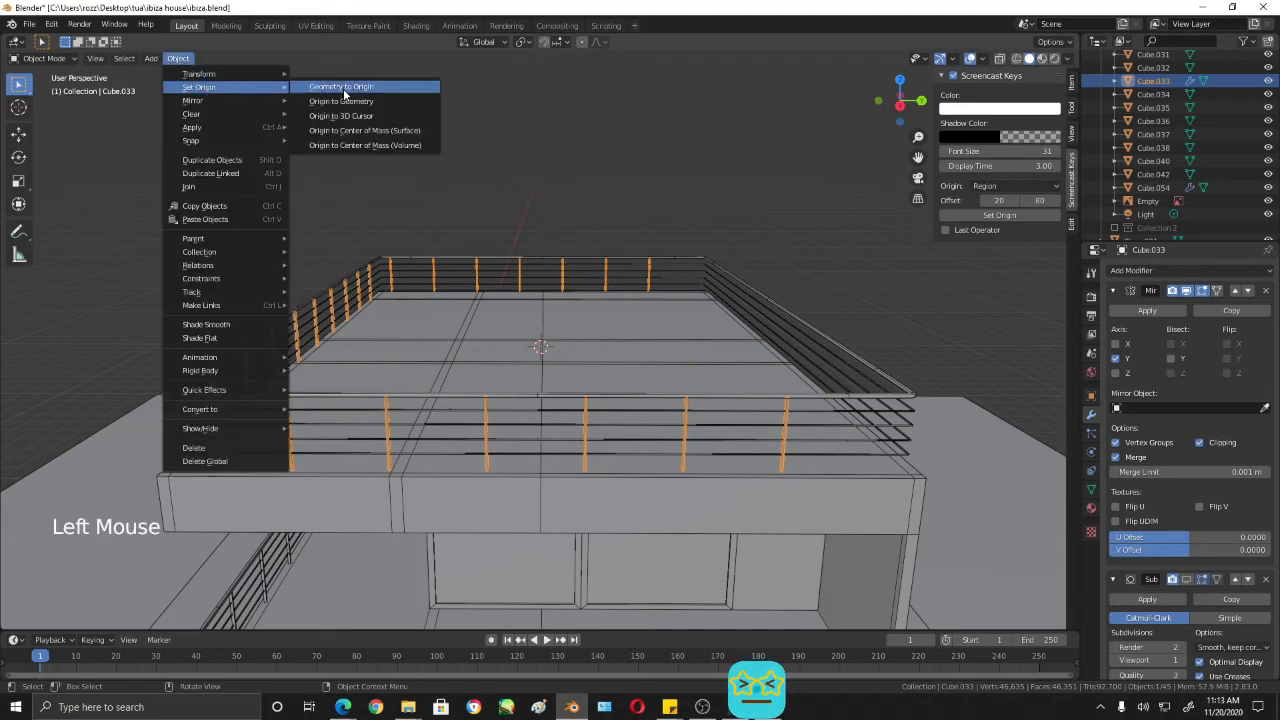
{"action": "left_click", "coordinate": [413, 118]}
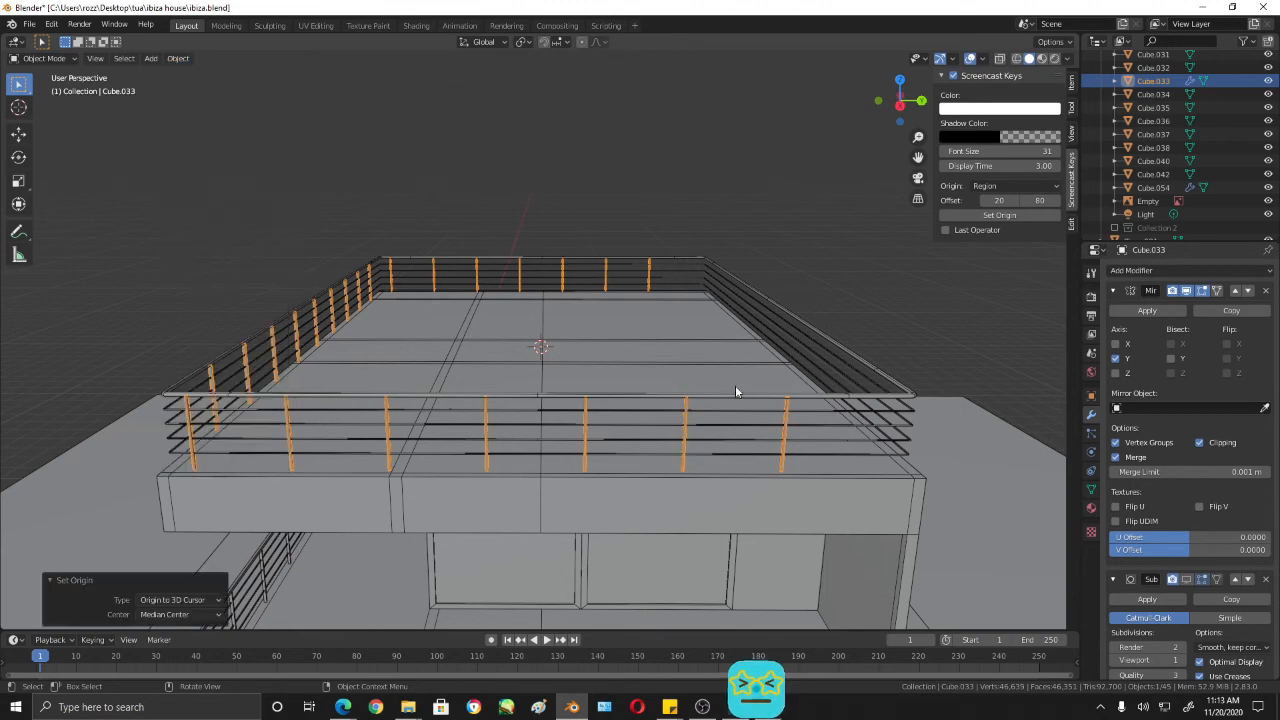
{"action": "middle_click_drag", "start_coordinate": [735, 385], "coordinate": [781, 380]}
{"action": "key", "text": "Tab"}
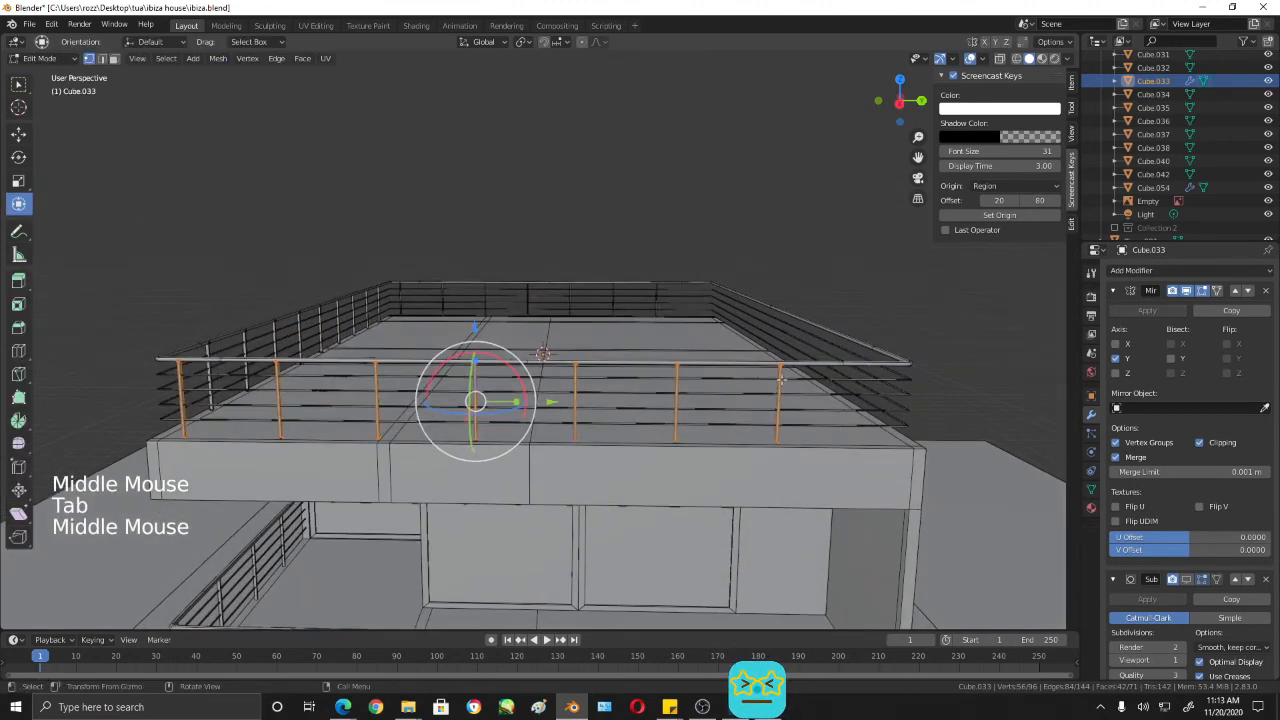
- Select the three linked posts on one side of the roof's near railing row and delete their edges
{"action": "left_click", "coordinate": [781, 369]}
{"action": "key", "text": "semicolon"}
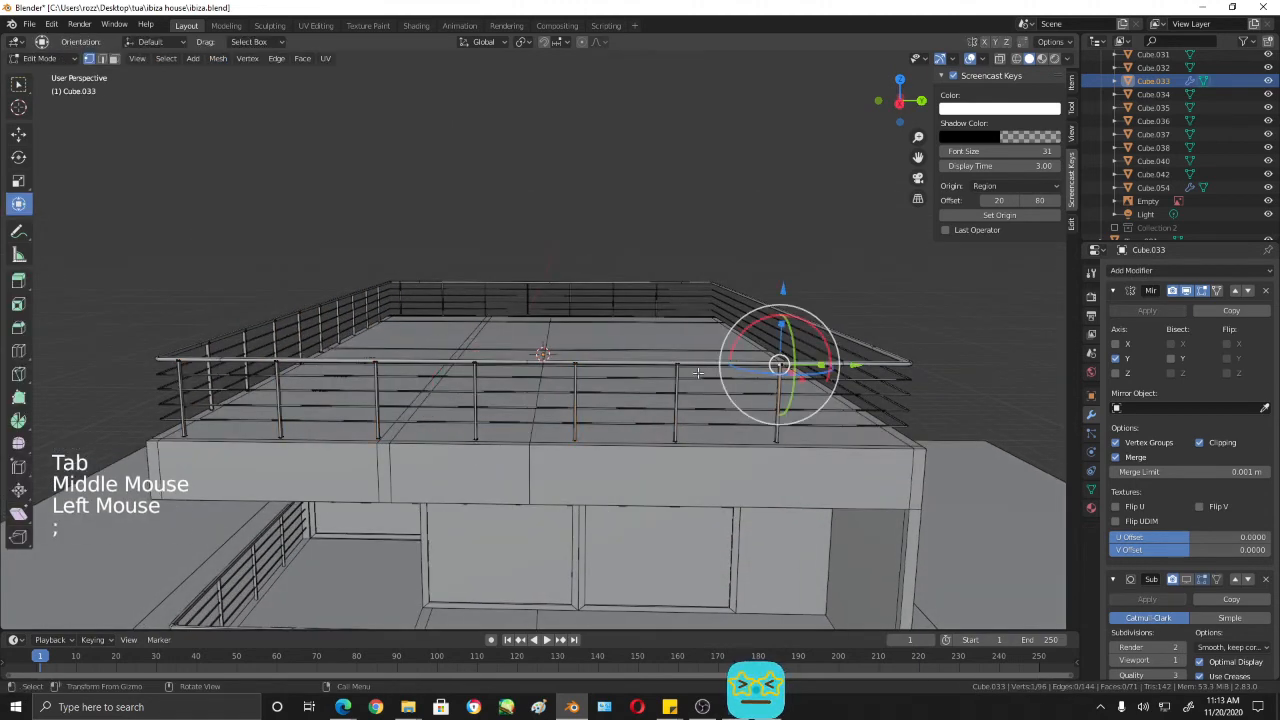
{"action": "left_click", "coordinate": [780, 366]}
{"action": "key", "text": "semicolon"}
{"action": "left_click", "coordinate": [780, 366]}
{"action": "key", "text": "l"}
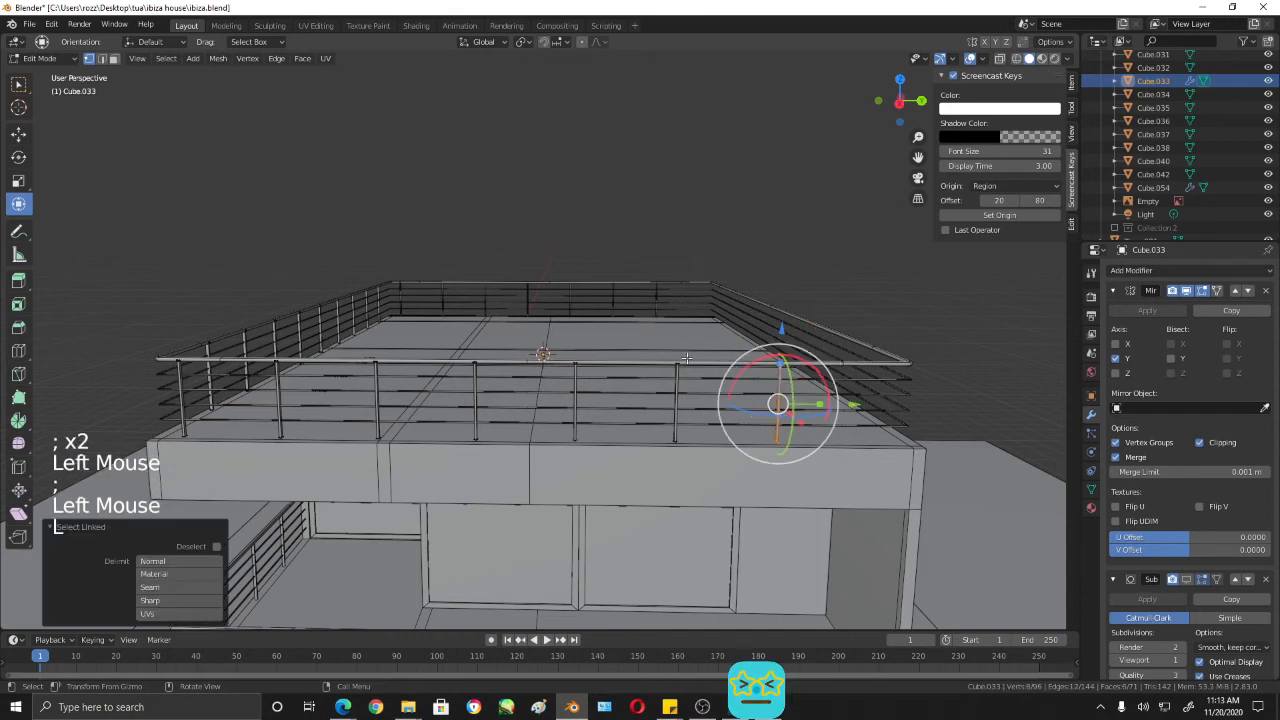
{"action": "left_click", "coordinate": [677, 367], "text": "shift"}
{"action": "key", "text": "l"}
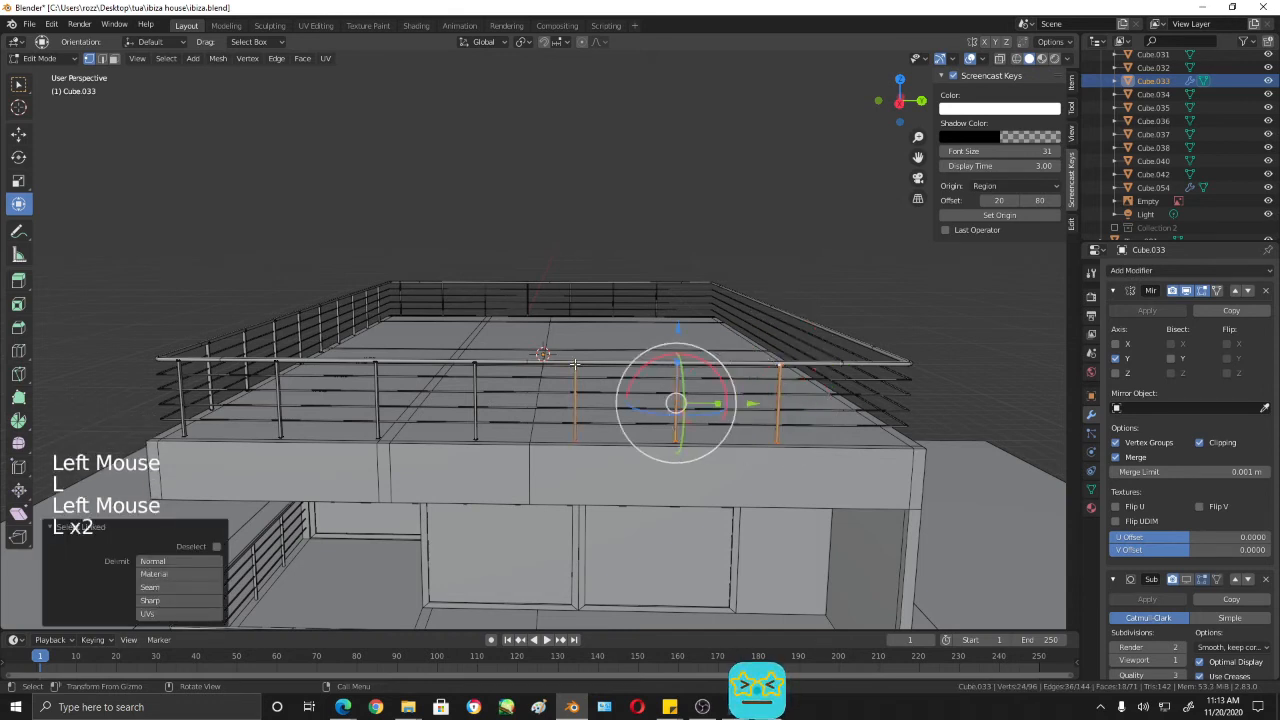
{"action": "key", "text": "x"}
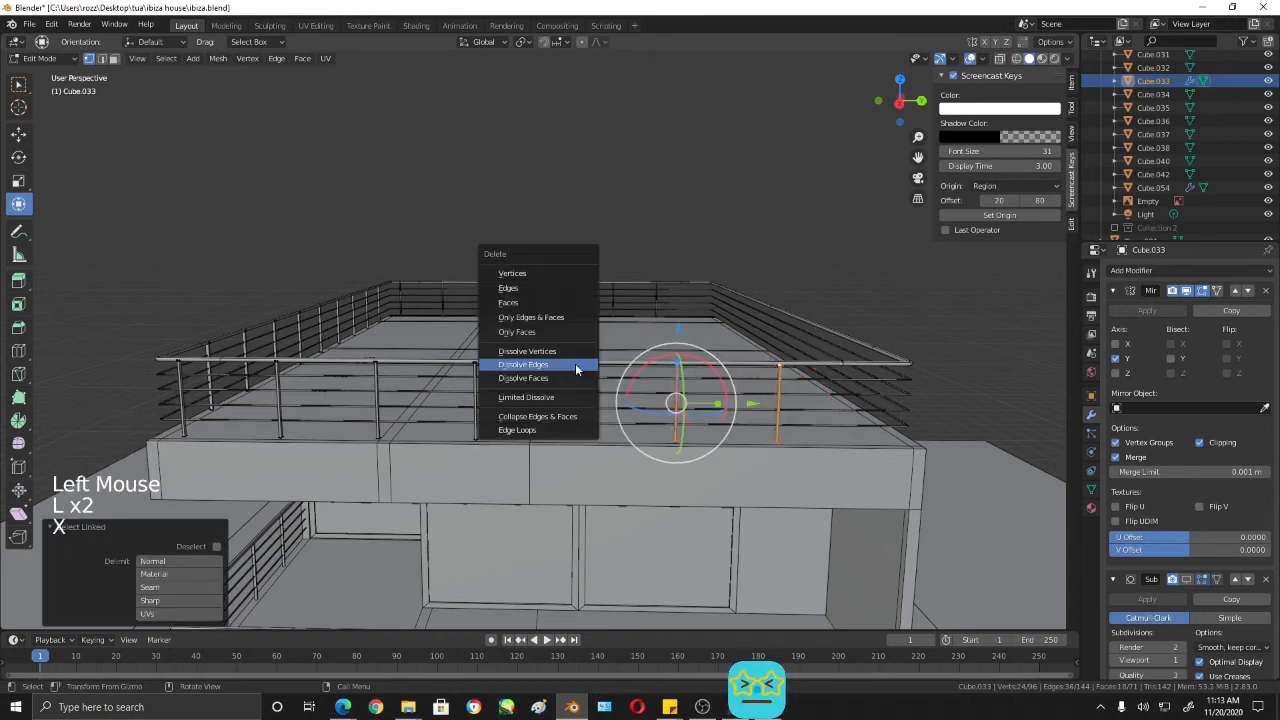
{"action": "left_click", "coordinate": [549, 286]}
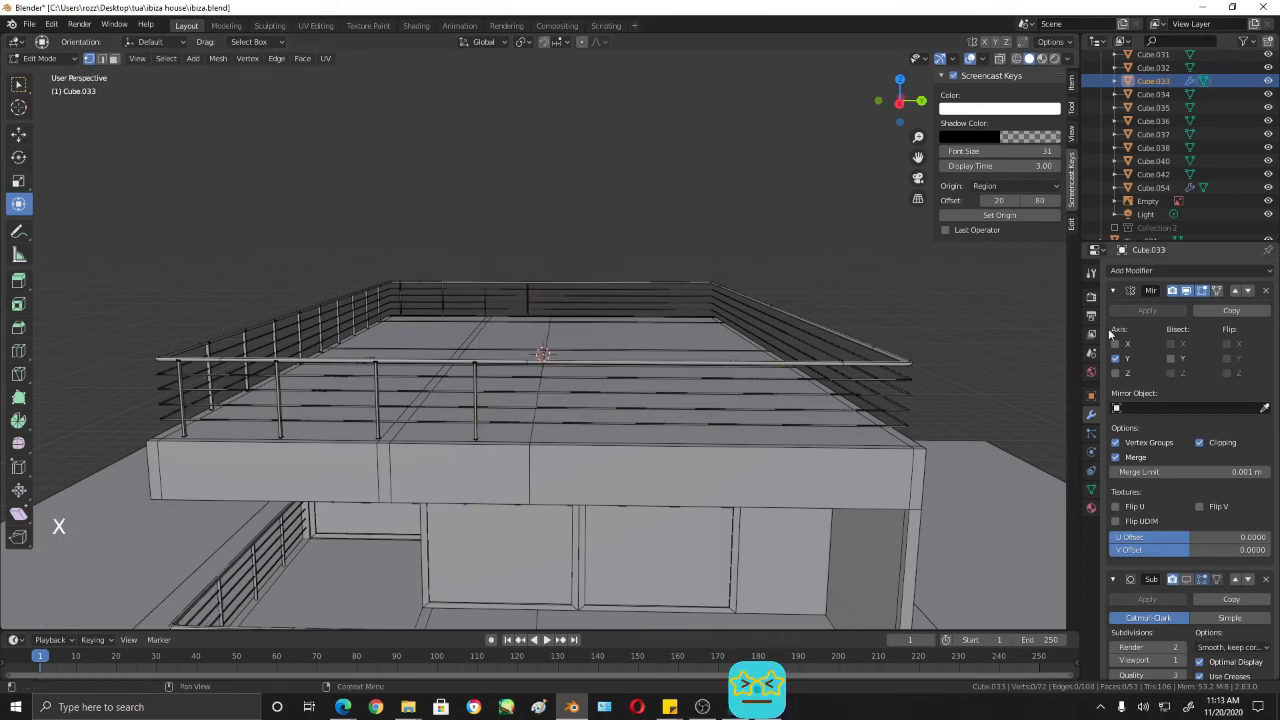
- Enable the X axis in the roof posts' Mirror modifier and view the result in right orthographic view
{"action": "left_click", "coordinate": [1116, 344]}
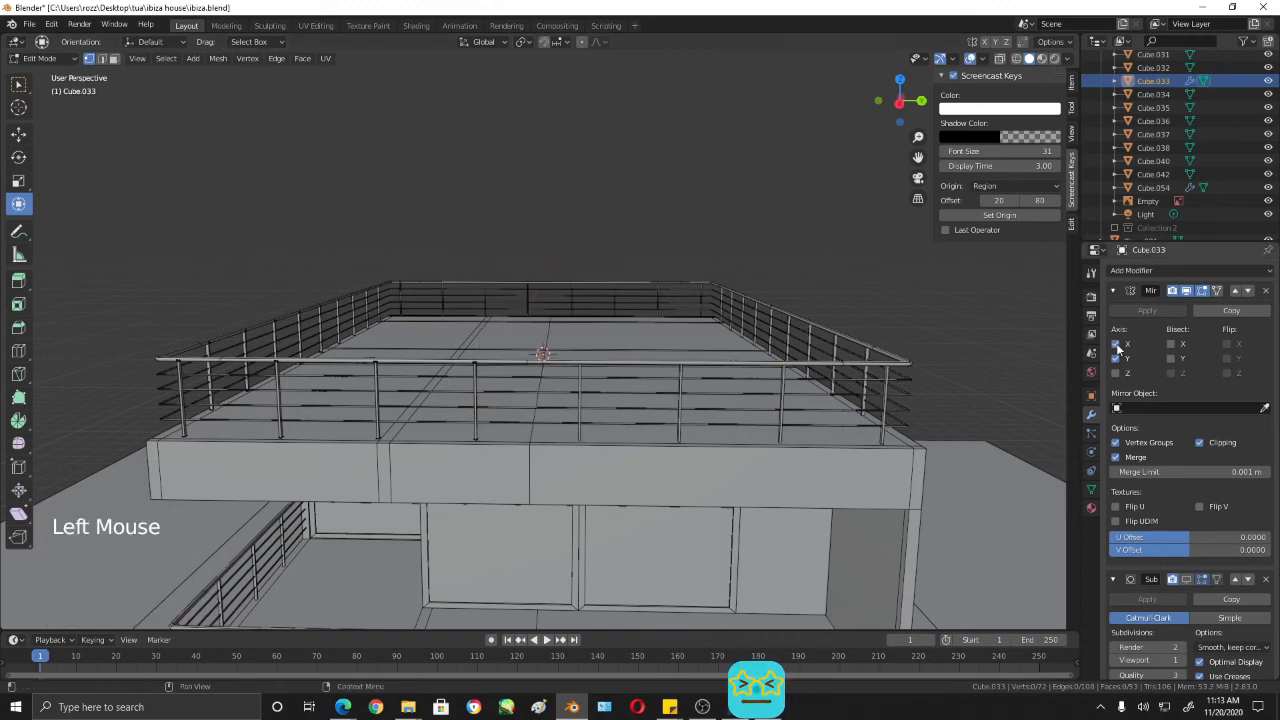
{"action": "middle_click_drag", "start_coordinate": [620, 440], "coordinate": [743, 337]}
{"action": "scroll", "coordinate": [700, 440], "scroll_direction": "up", "scroll_amount": 2}
{"action": "key", "text": "KP_3"}
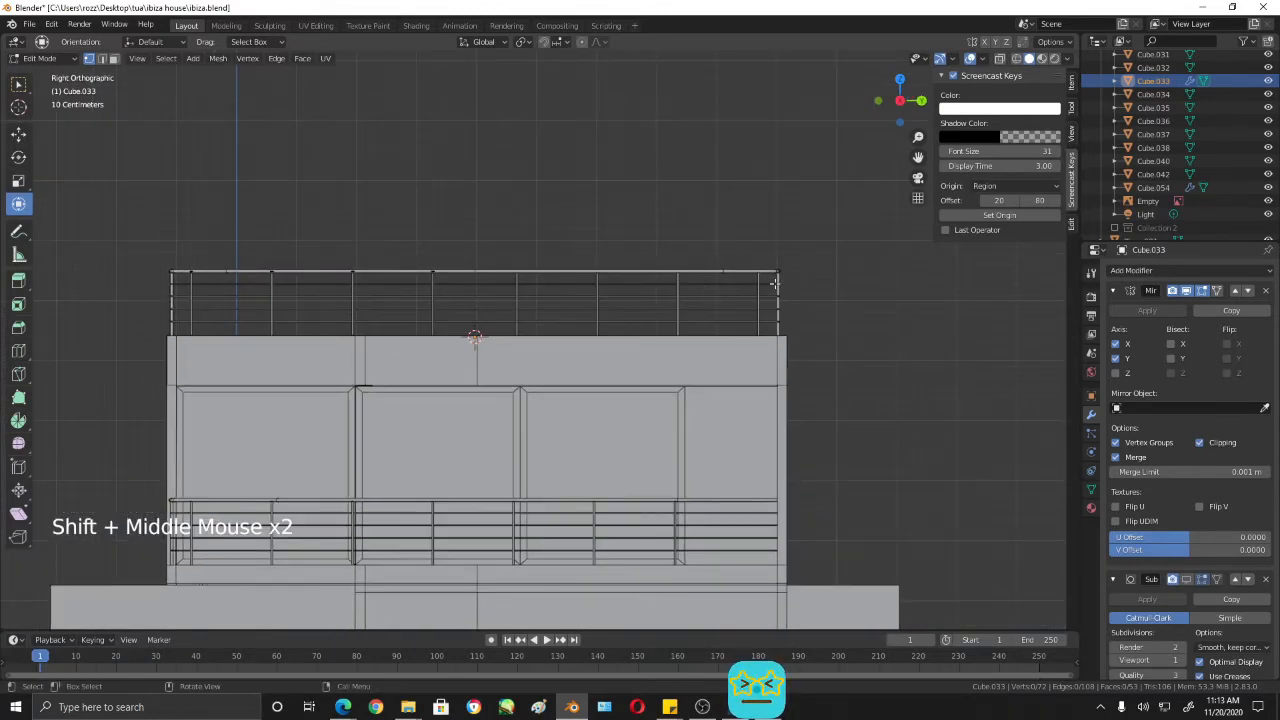
{"action": "key", "text": "Tab"}
{"action": "key", "text": "Tab"}
{"action": "key", "text": "Tab"}
{"action": "key", "text": "Tab"}
- Select the roof rails and posts together in right view, move them about 0.028 m along Y, and save the file
{"action": "left_click", "coordinate": [666, 276]}
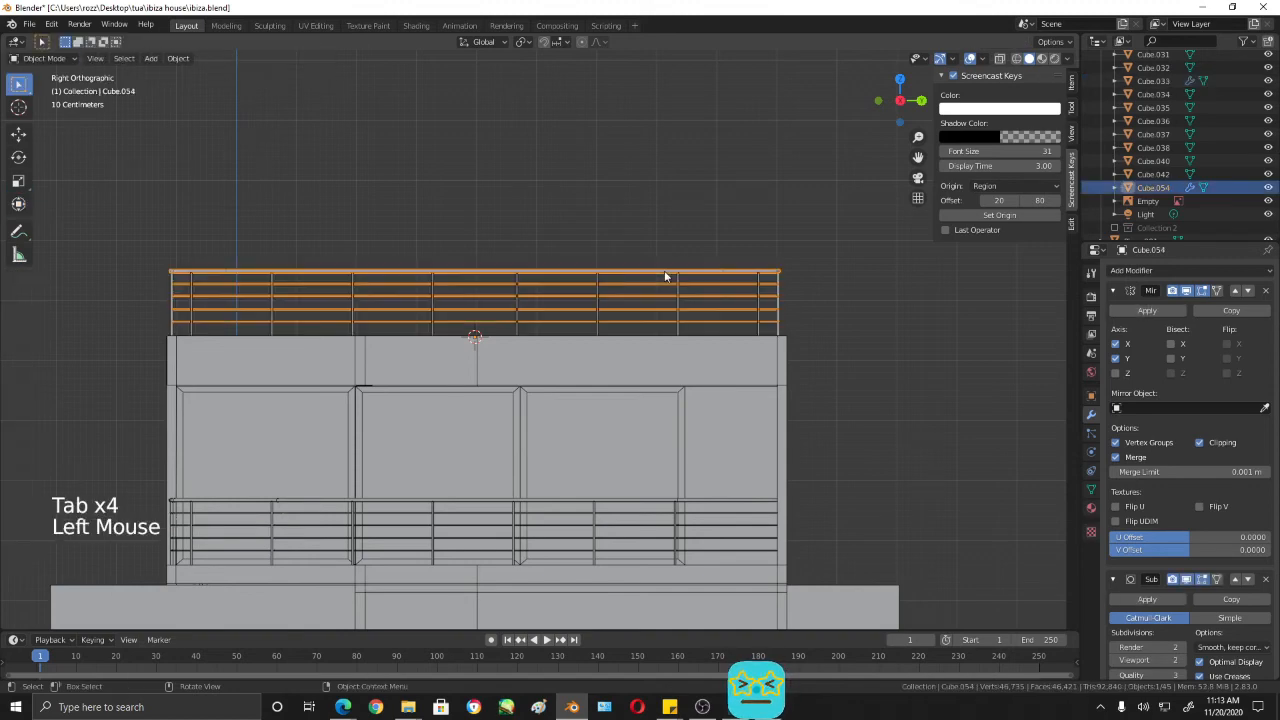
{"action": "left_click_drag", "start_coordinate": [157, 237], "coordinate": [860, 327]}
{"action": "scroll", "coordinate": [857, 327], "scroll_direction": "up", "scroll_amount": 1}
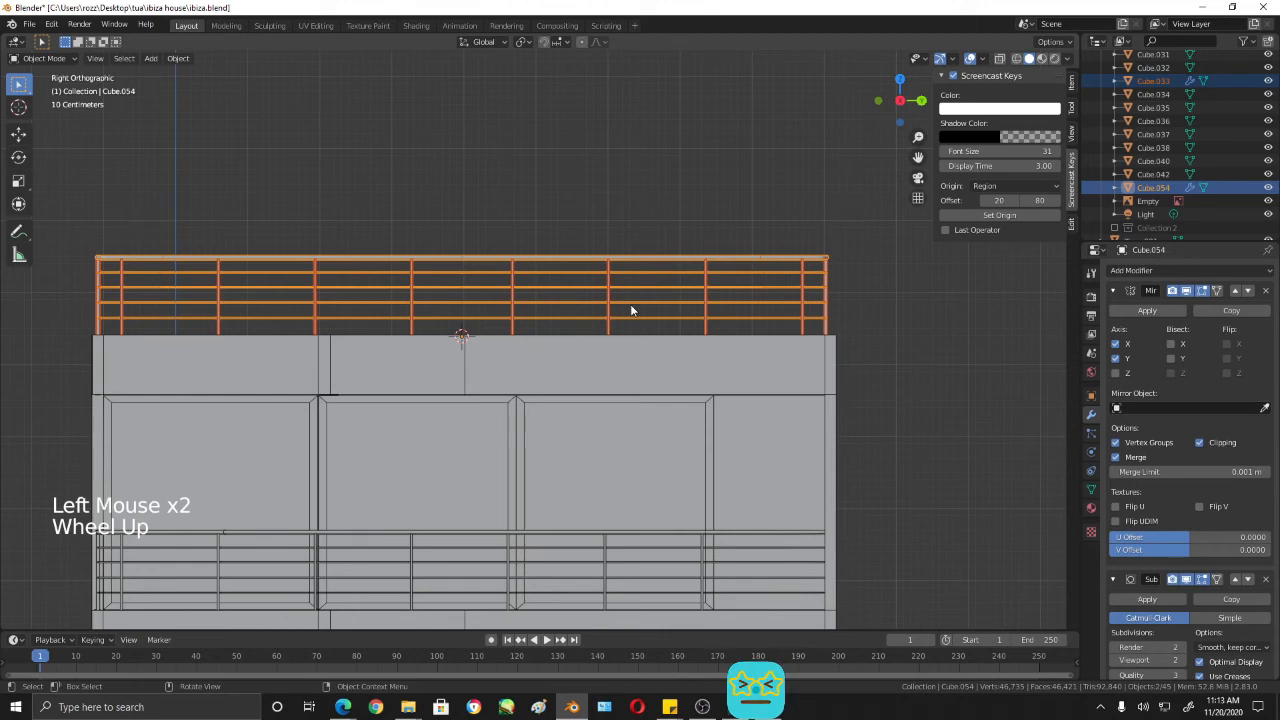
{"action": "key", "text": "Tab"}
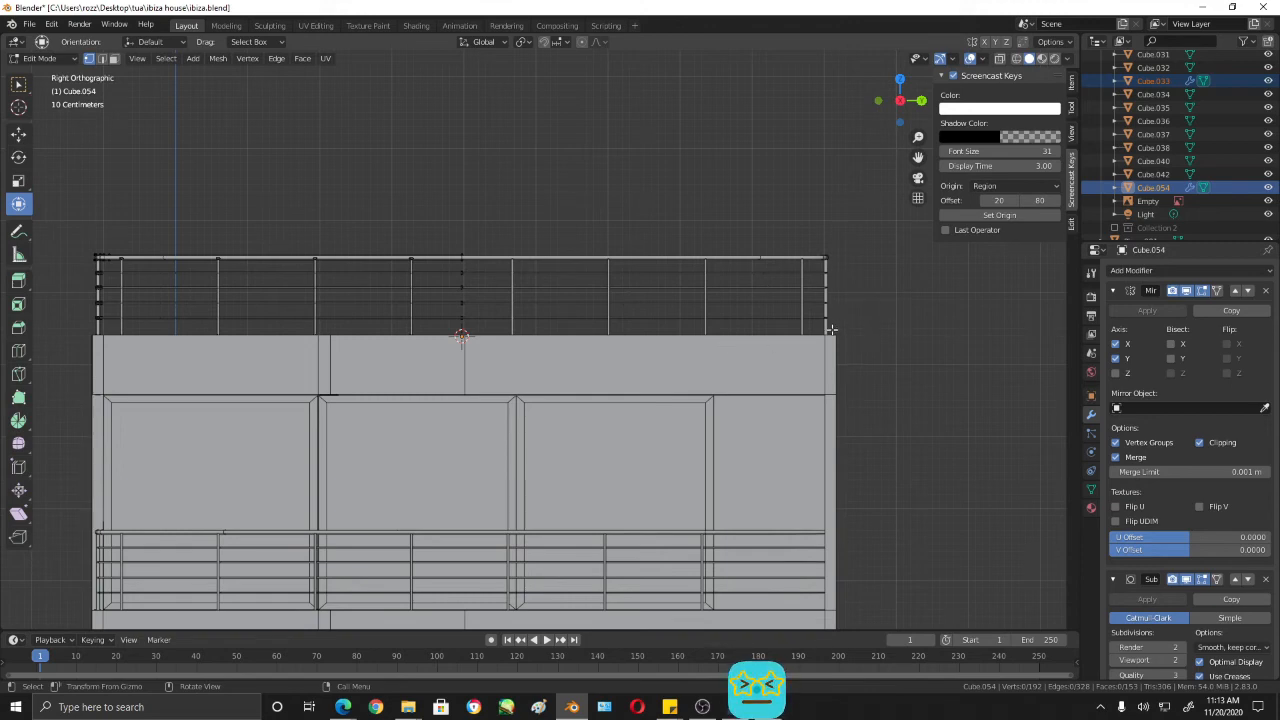
{"action": "key", "text": "Tab"}
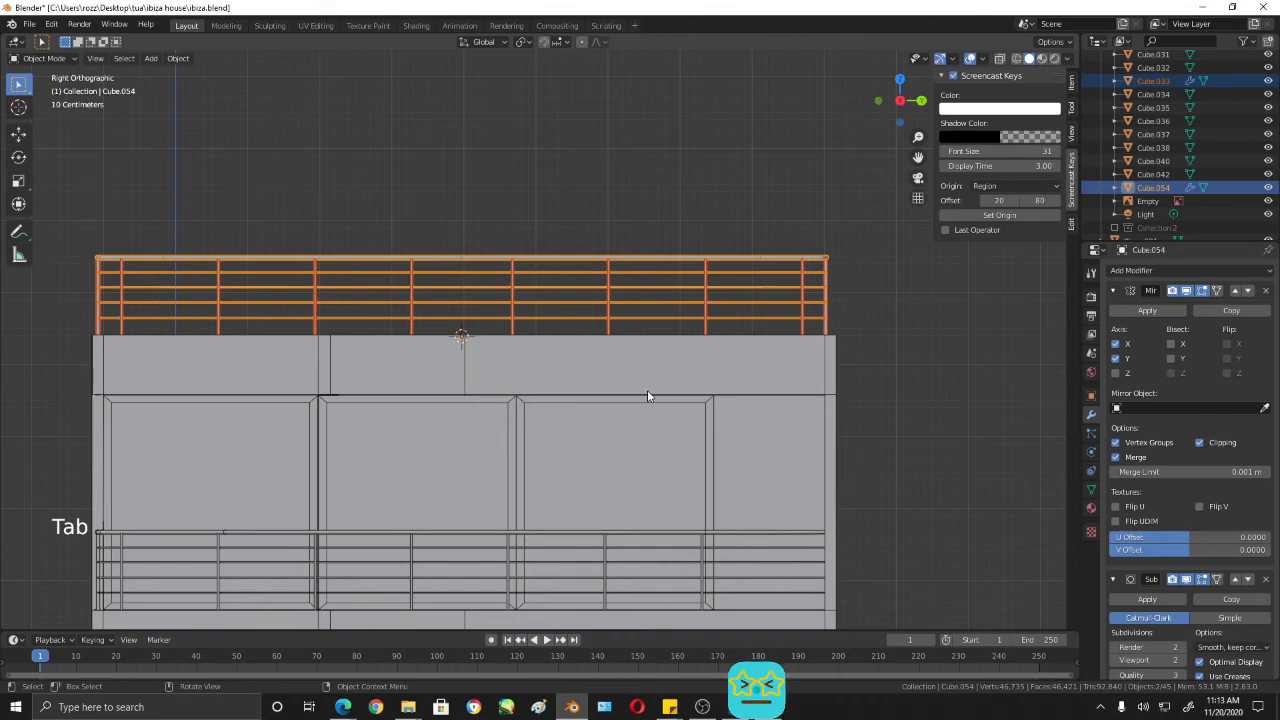
{"action": "key", "text": "g"}
{"action": "key", "text": "y"}
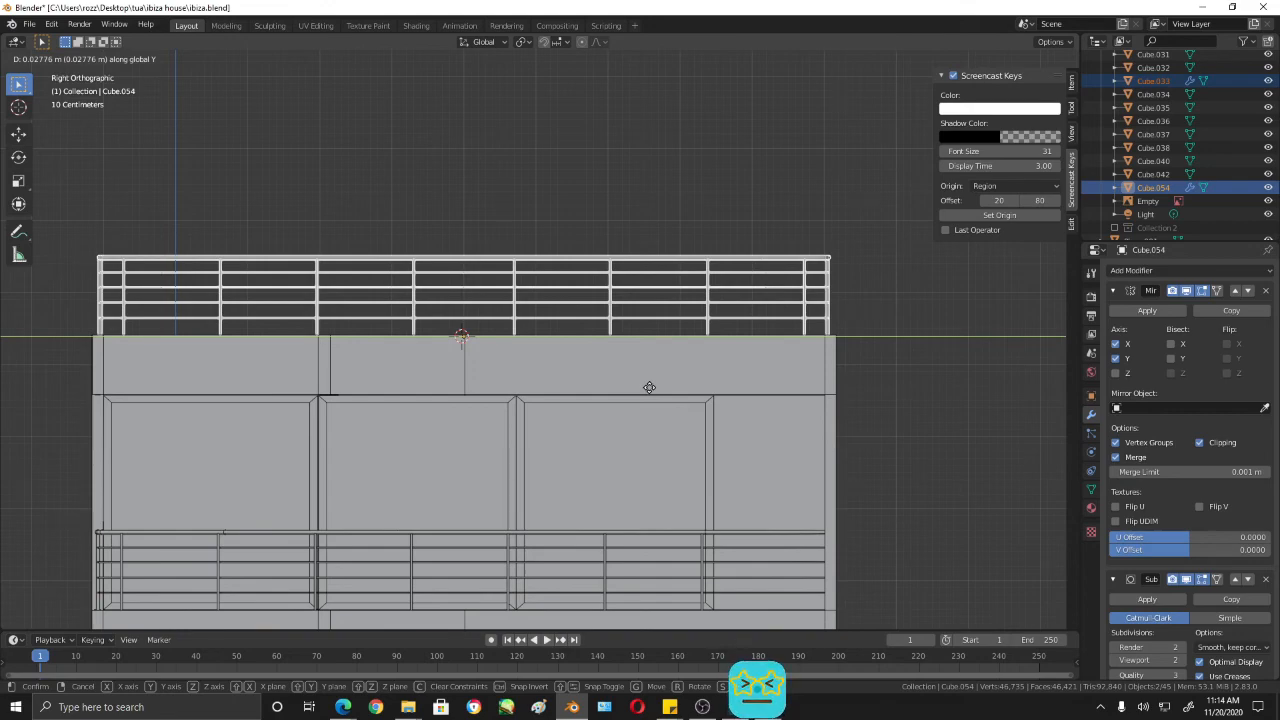
{"action": "left_click", "coordinate": [649, 387]}
{"action": "scroll", "coordinate": [849, 394], "scroll_direction": "up", "scroll_amount": 2}
{"action": "scroll", "coordinate": [849, 394], "scroll_direction": "down", "scroll_amount": 4}
{"action": "middle_click_drag", "start_coordinate": [849, 394], "coordinate": [828, 484]}
{"action": "key", "text": "ctrl+s"}
- Deselect the railing and switch the viewport to Material Preview shading
{"action": "scroll", "coordinate": [812, 432], "scroll_direction": "down", "scroll_amount": 1}
{"action": "key", "text": "Tab"}
{"action": "key", "text": "Tab"}
{"action": "scroll", "coordinate": [830, 488], "scroll_direction": "down", "scroll_amount": 2}
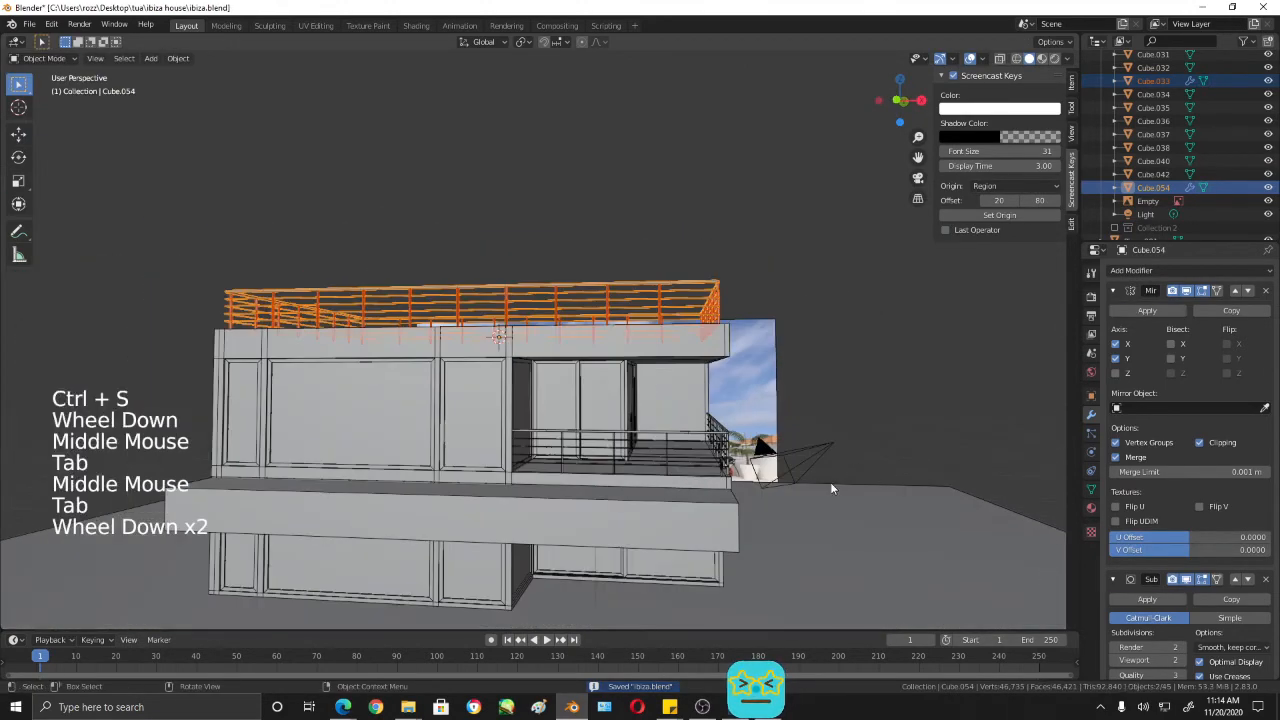
{"action": "left_click", "coordinate": [845, 318]}
{"action": "left_click", "coordinate": [1041, 58]}
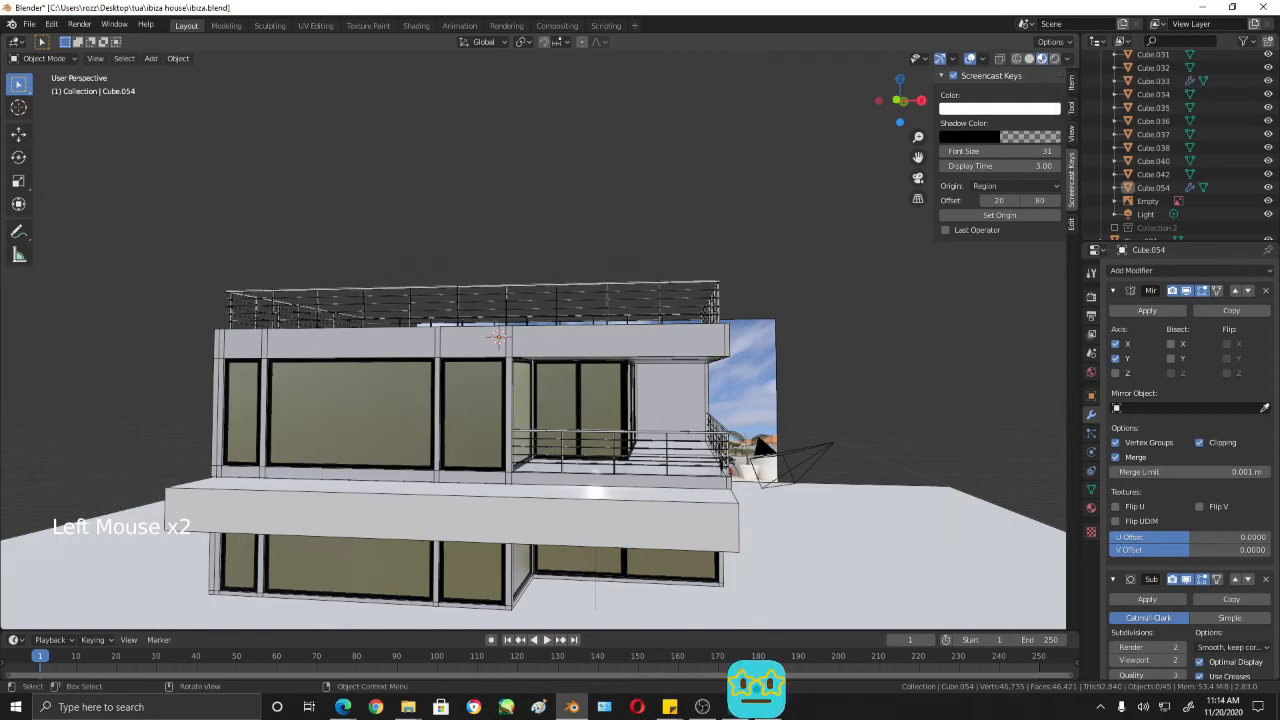
- Examine the roof railing's corners, posts and the centre joint of the rails from several angles
{"action": "middle_click_drag", "start_coordinate": [682, 399], "coordinate": [646, 408]}
{"action": "scroll", "coordinate": [638, 404], "scroll_direction": "up", "scroll_amount": 5}
{"action": "scroll", "coordinate": [757, 465], "scroll_direction": "down", "scroll_amount": 3}
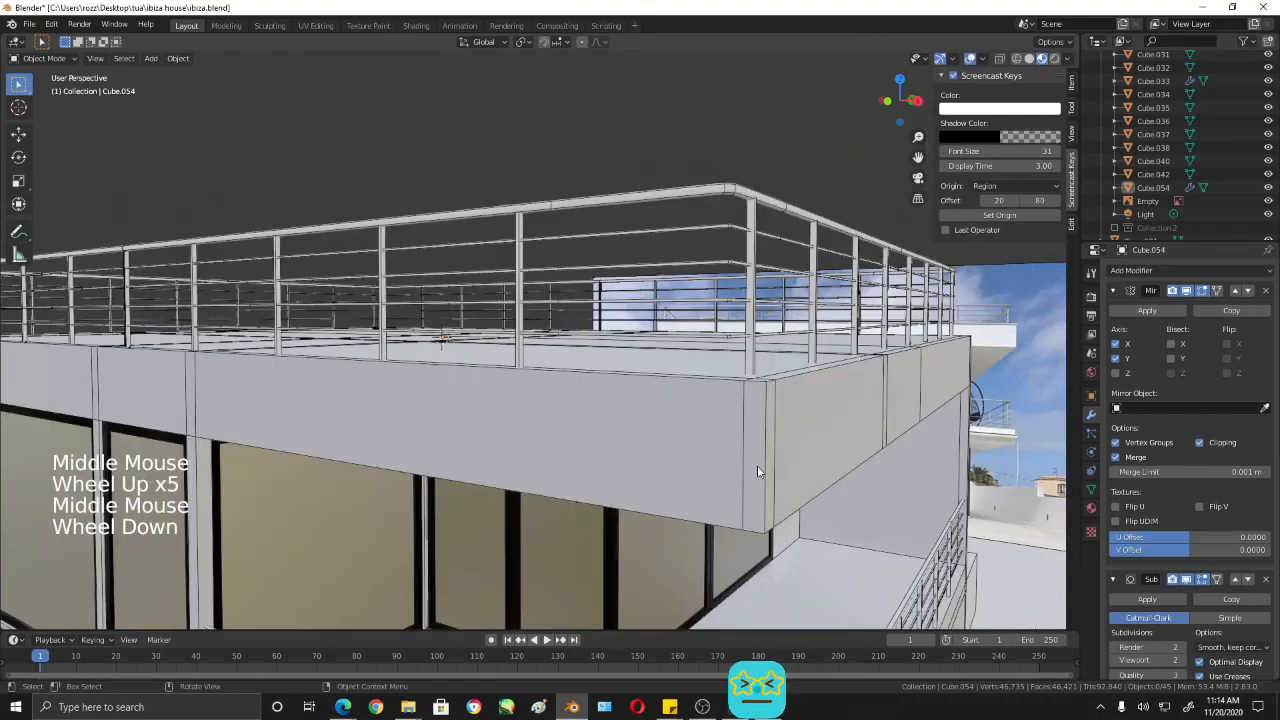
{"action": "middle_click_drag", "start_coordinate": [757, 465], "coordinate": [777, 485], "text": "shift"}
{"action": "scroll", "coordinate": [738, 470], "scroll_direction": "down", "scroll_amount": 3}
{"action": "scroll", "coordinate": [722, 484], "scroll_direction": "up", "scroll_amount": 1}
{"action": "scroll", "coordinate": [722, 484], "scroll_direction": "up", "scroll_amount": 1}
{"action": "middle_click_drag", "start_coordinate": [777, 485], "coordinate": [787, 452]}
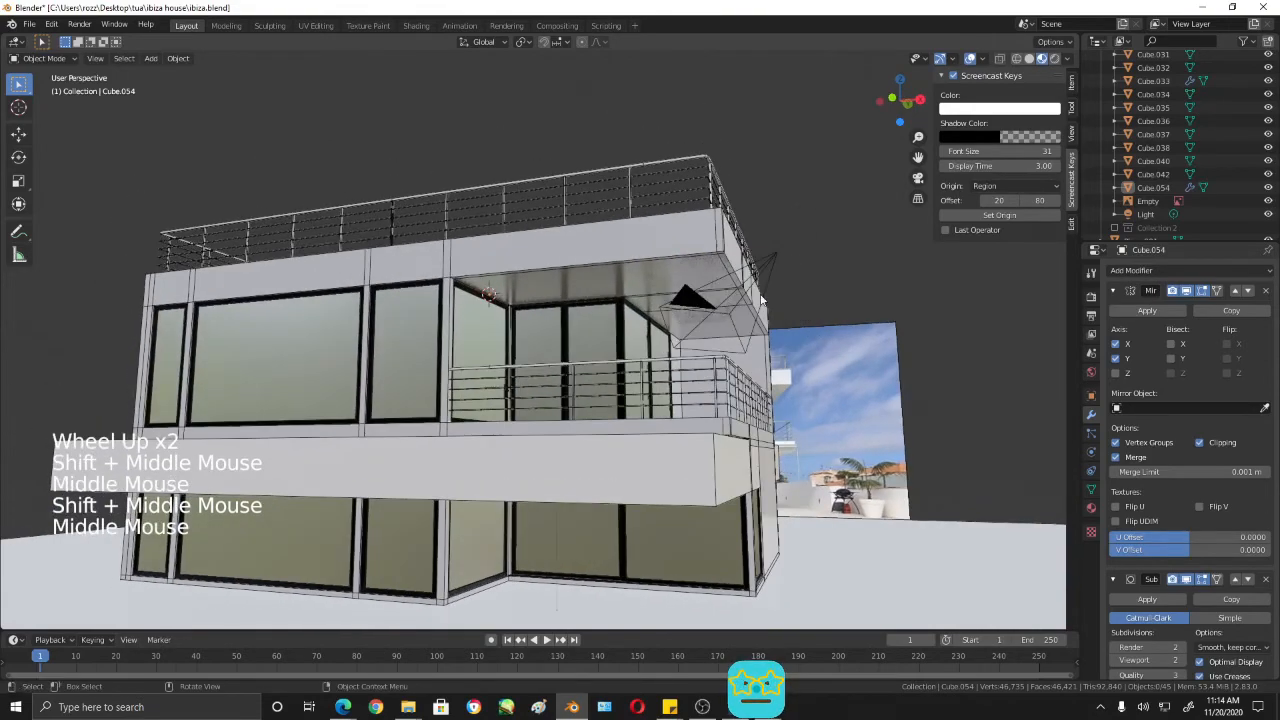
{"action": "middle_click_drag", "start_coordinate": [703, 370], "coordinate": [716, 396]}
{"action": "middle_click_drag", "start_coordinate": [716, 396], "coordinate": [718, 372], "text": "shift"}
{"action": "mouse_move", "coordinate": [607, 387]}
{"action": "middle_mouse_down"}
{"action": "mouse_move", "coordinate": [600, 400]}
{"action": "mouse_move", "coordinate": [612, 402]}
{"action": "middle_mouse_up"}
{"action": "middle_click_drag", "start_coordinate": [465, 340], "coordinate": [528, 361], "text": "shift"}
{"action": "scroll", "coordinate": [528, 361], "scroll_direction": "up", "scroll_amount": 3}
{"action": "middle_click_drag", "start_coordinate": [517, 245], "coordinate": [540, 318], "text": "shift"}
{"action": "scroll", "coordinate": [558, 358], "scroll_direction": "up", "scroll_amount": 3}
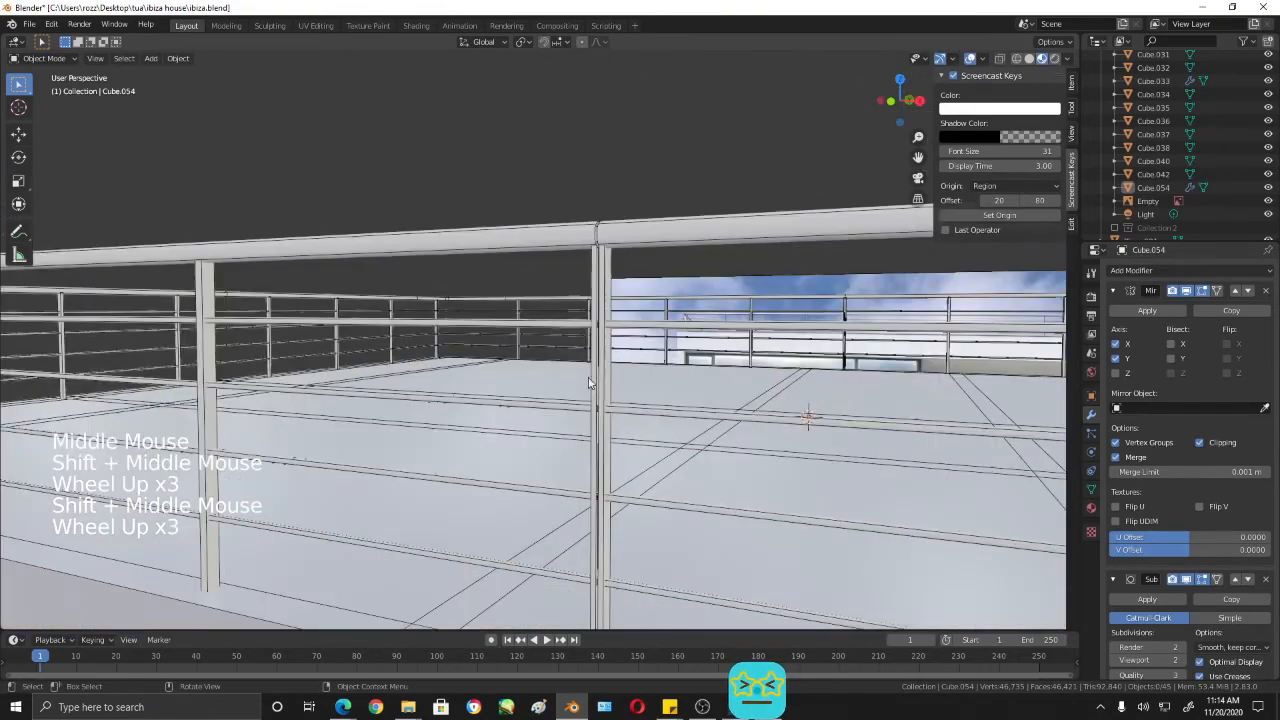
{"action": "middle_click_drag", "start_coordinate": [652, 390], "coordinate": [653, 359]}
- Open the roof rails in Edit Mode and move the top rail's centre edge loop about -0.013 m along X
{"action": "left_click", "coordinate": [703, 215]}
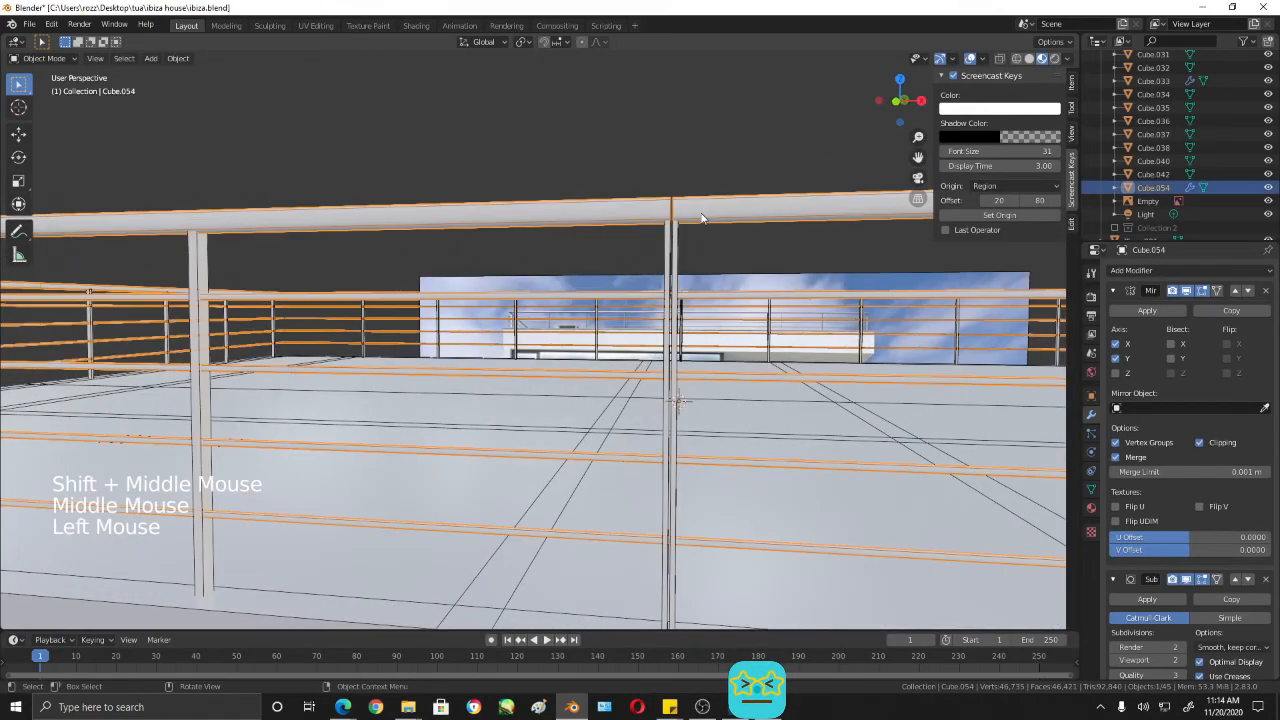
{"action": "key", "text": "Tab"}
{"action": "middle_click_drag", "start_coordinate": [694, 243], "coordinate": [723, 251]}
{"action": "middle_click_drag", "start_coordinate": [773, 208], "coordinate": [734, 250]}
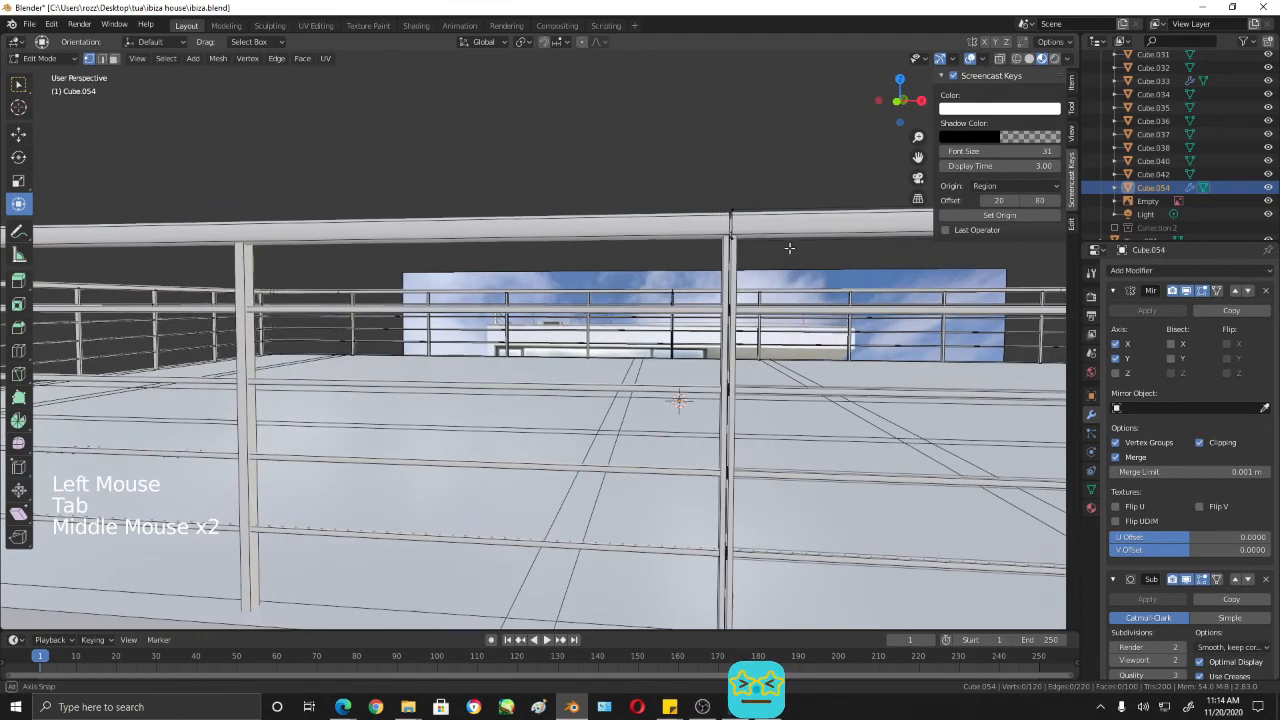
{"action": "left_click", "coordinate": [731, 215], "text": "alt+shift"}
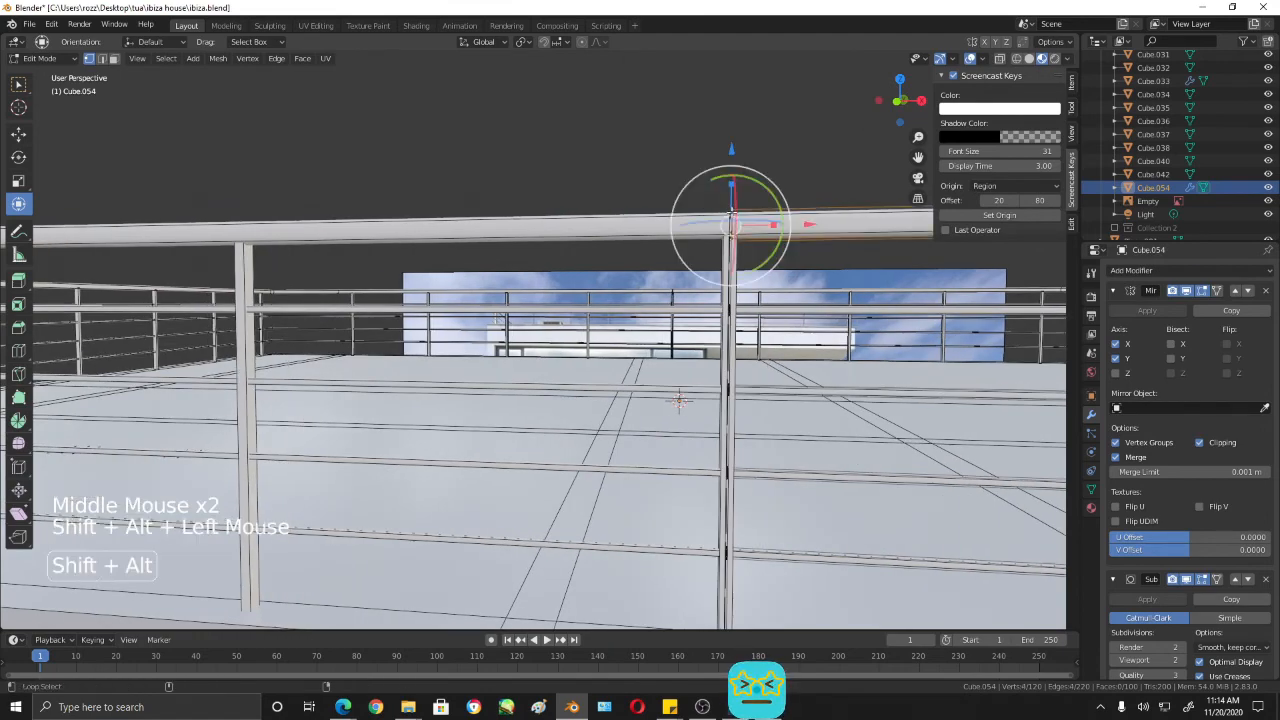
{"action": "left_click_drag", "start_coordinate": [806, 221], "coordinate": [803, 221]}
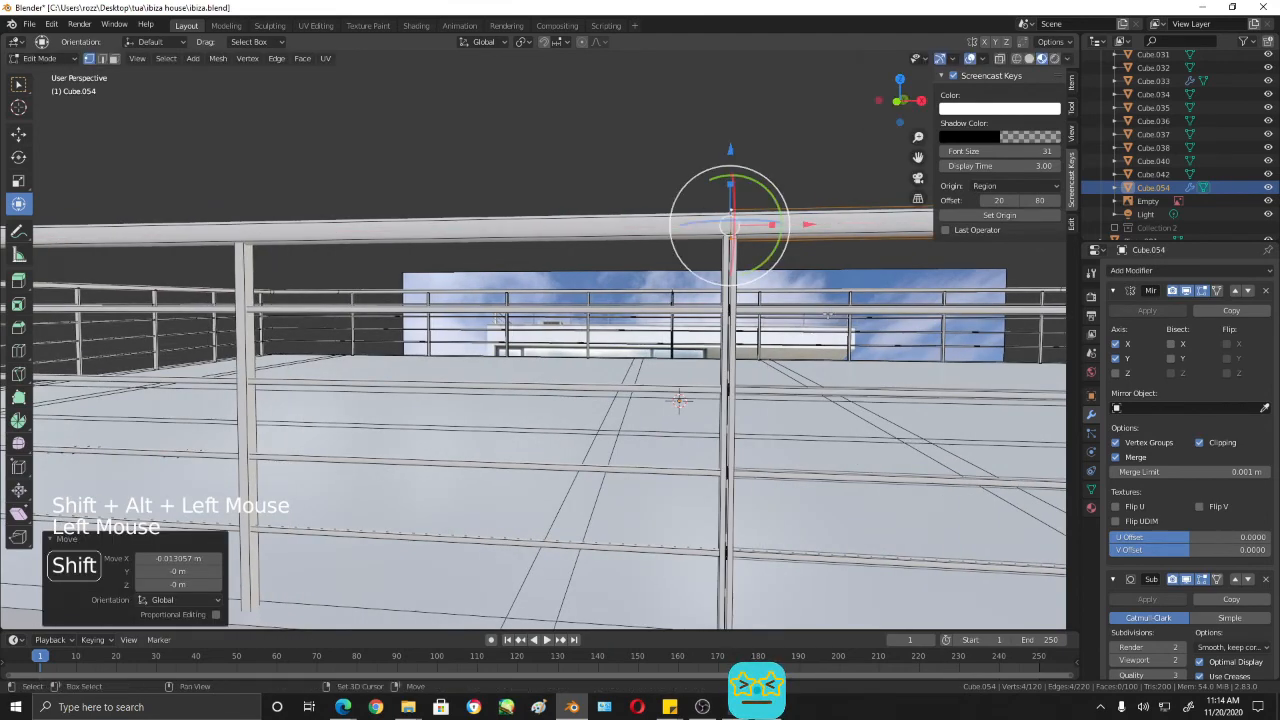
{"action": "middle_click_drag", "start_coordinate": [803, 221], "coordinate": [686, 206], "text": "shift"}
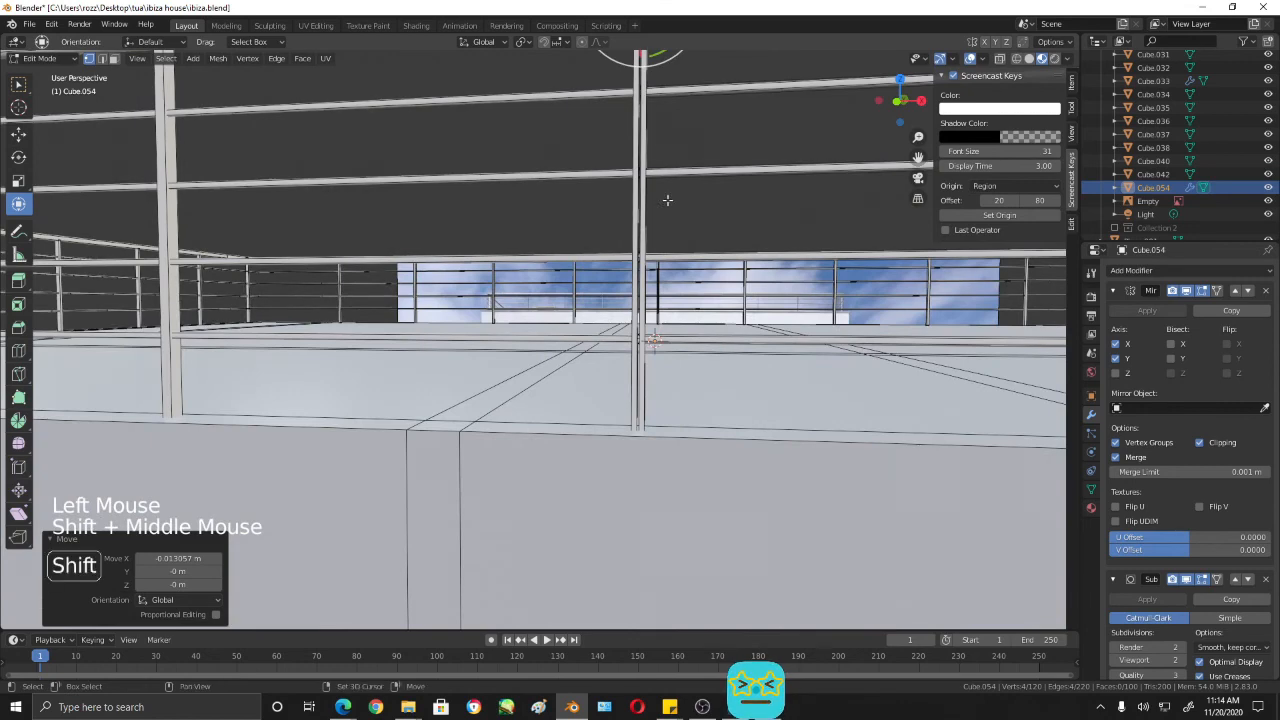
- Select the centre ends of all five rails in wireframe front view and move them along X onto the mirror plane
{"action": "key", "text": "KP_1"}
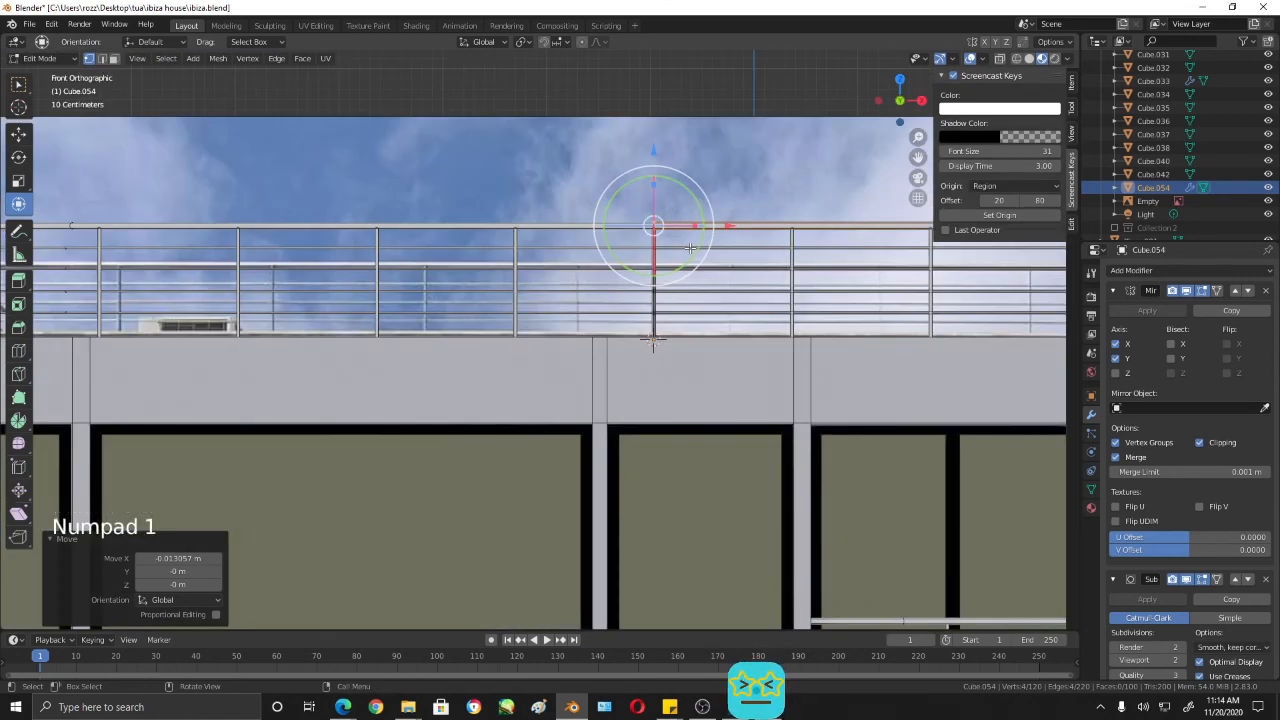
{"action": "key", "text": "shift+z"}
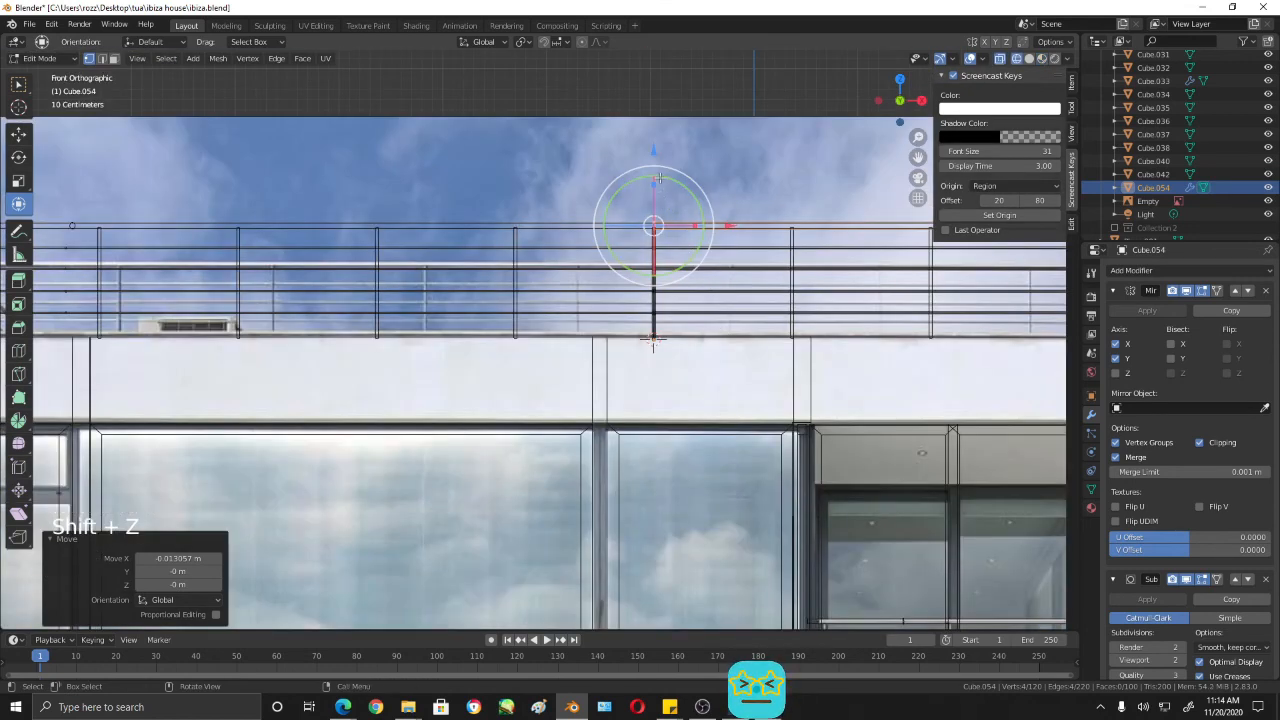
{"action": "left_click", "coordinate": [729, 366]}
{"action": "scroll", "coordinate": [822, 207], "scroll_direction": "up", "scroll_amount": 4}
{"action": "middle_click_drag", "start_coordinate": [822, 207], "coordinate": [739, 252], "text": "shift"}
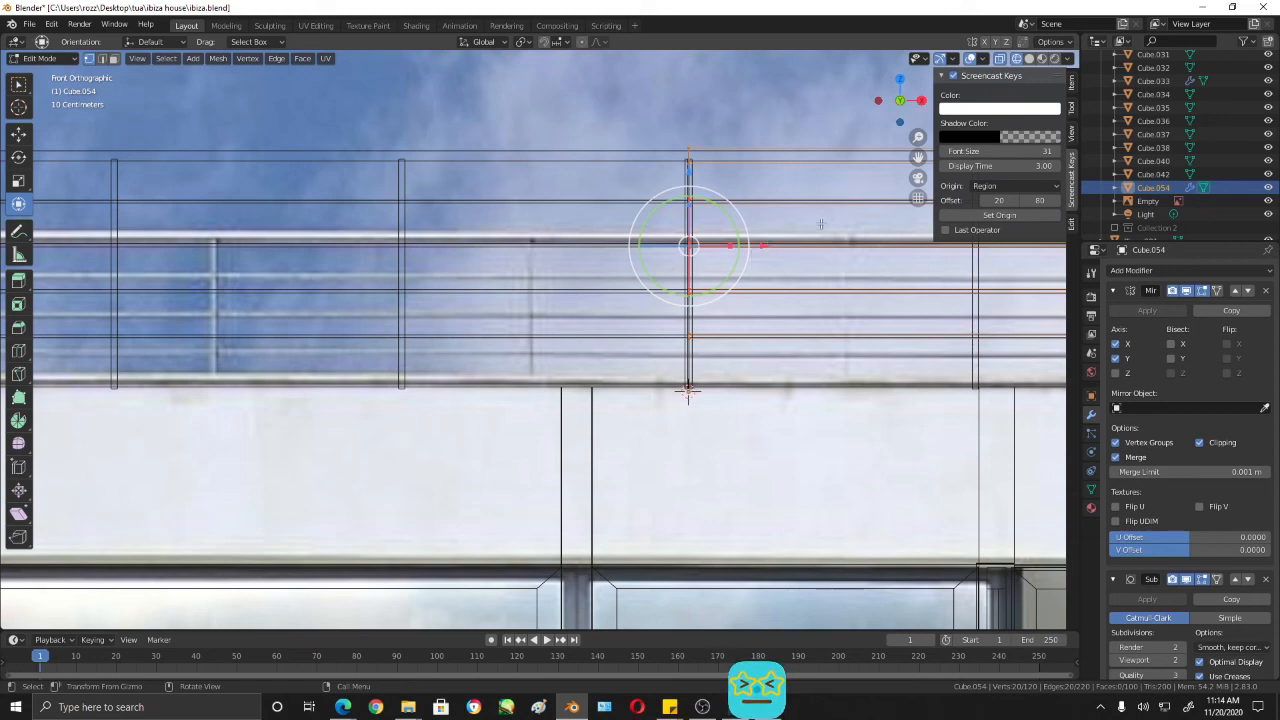
{"action": "left_click_drag", "start_coordinate": [760, 247], "coordinate": [740, 250]}
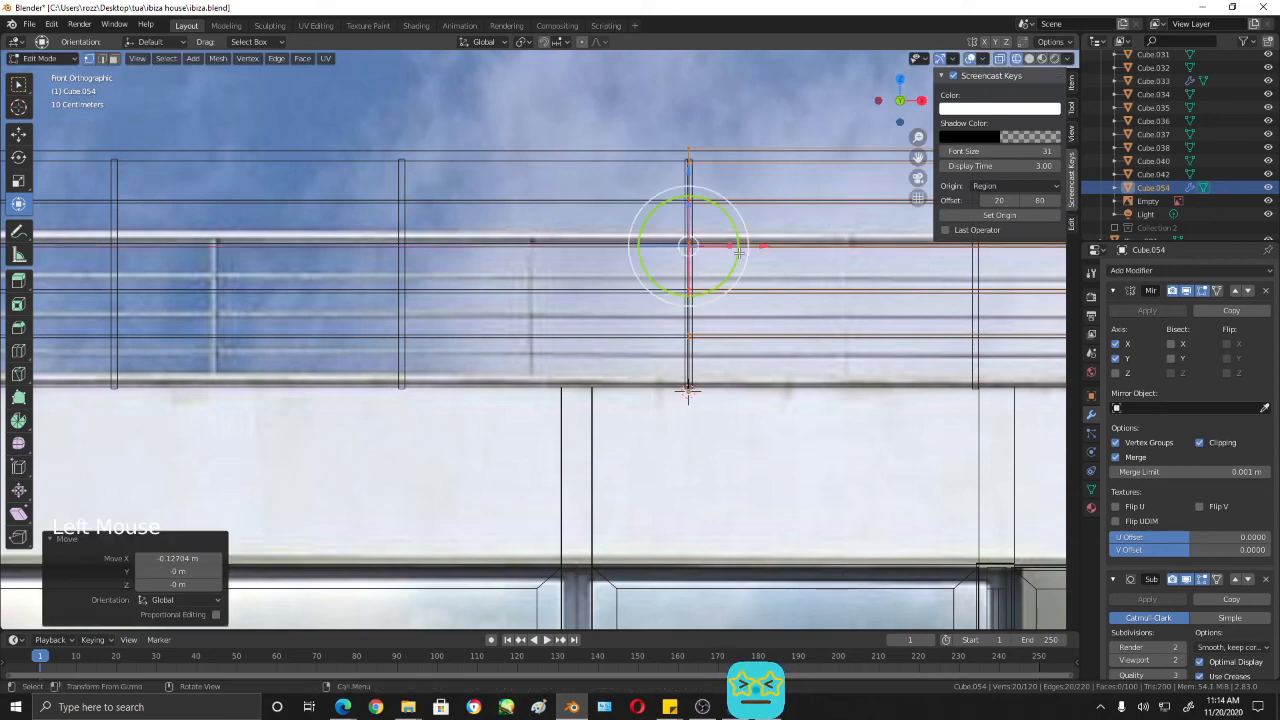
- Switch from editing the rails to editing the roof railing posts
{"action": "scroll", "coordinate": [740, 250], "scroll_direction": "up", "scroll_amount": 1}
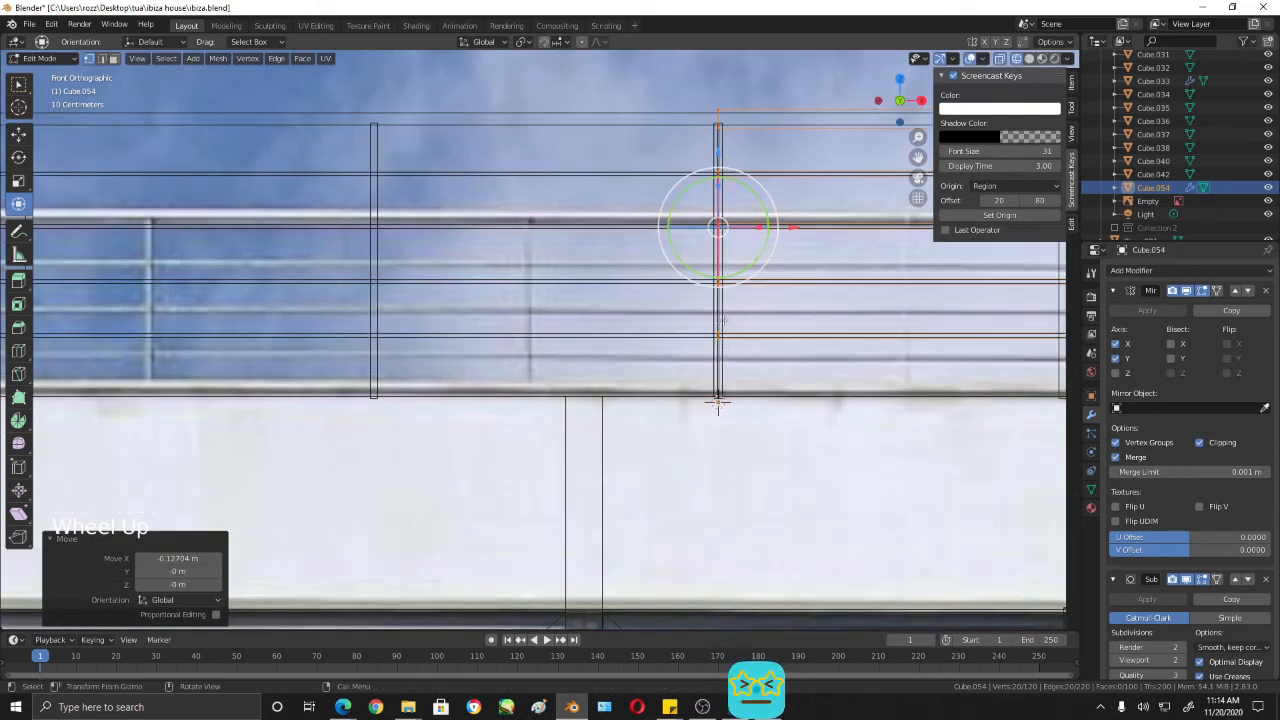
{"action": "key", "text": "Tab"}
{"action": "left_click", "coordinate": [718, 403]}
{"action": "key", "text": "Tab"}
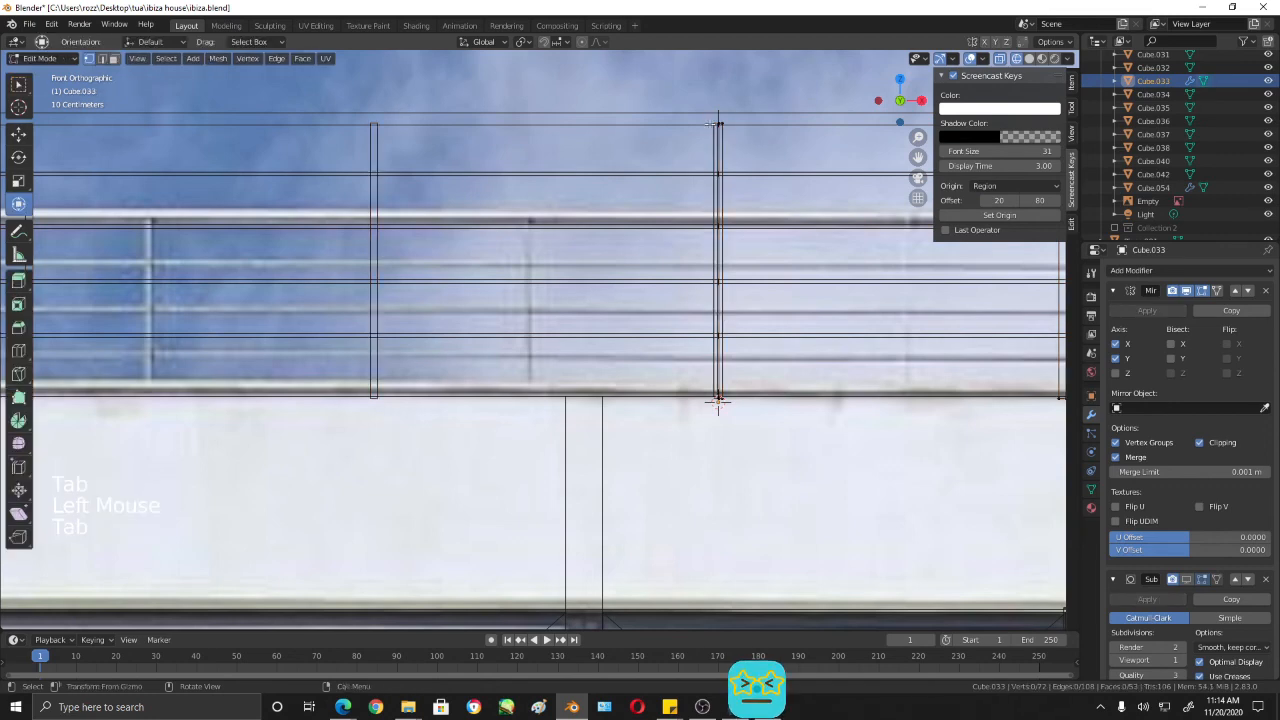
- Try to move the box-selected vertices of the centre post along X towards the mirror plane
{"action": "scroll", "coordinate": [712, 125], "scroll_direction": "up", "scroll_amount": 2}
{"action": "middle_click_drag", "start_coordinate": [712, 125], "coordinate": [740, 170], "text": "shift"}
{"action": "left_click", "coordinate": [743, 256], "text": "alt+shift"}
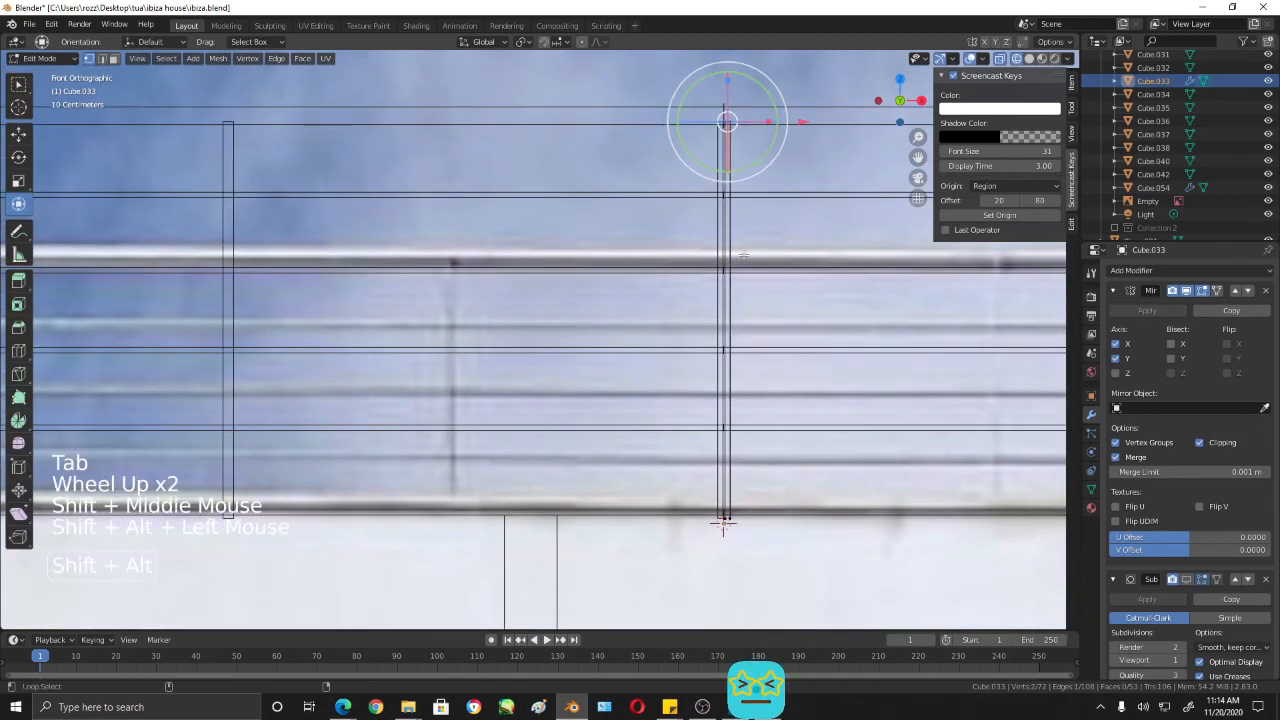
{"action": "scroll", "coordinate": [743, 256], "scroll_direction": "up", "scroll_amount": 1}
{"action": "scroll", "coordinate": [703, 190], "scroll_direction": "down", "scroll_amount": 1}
{"action": "key", "text": "b"}
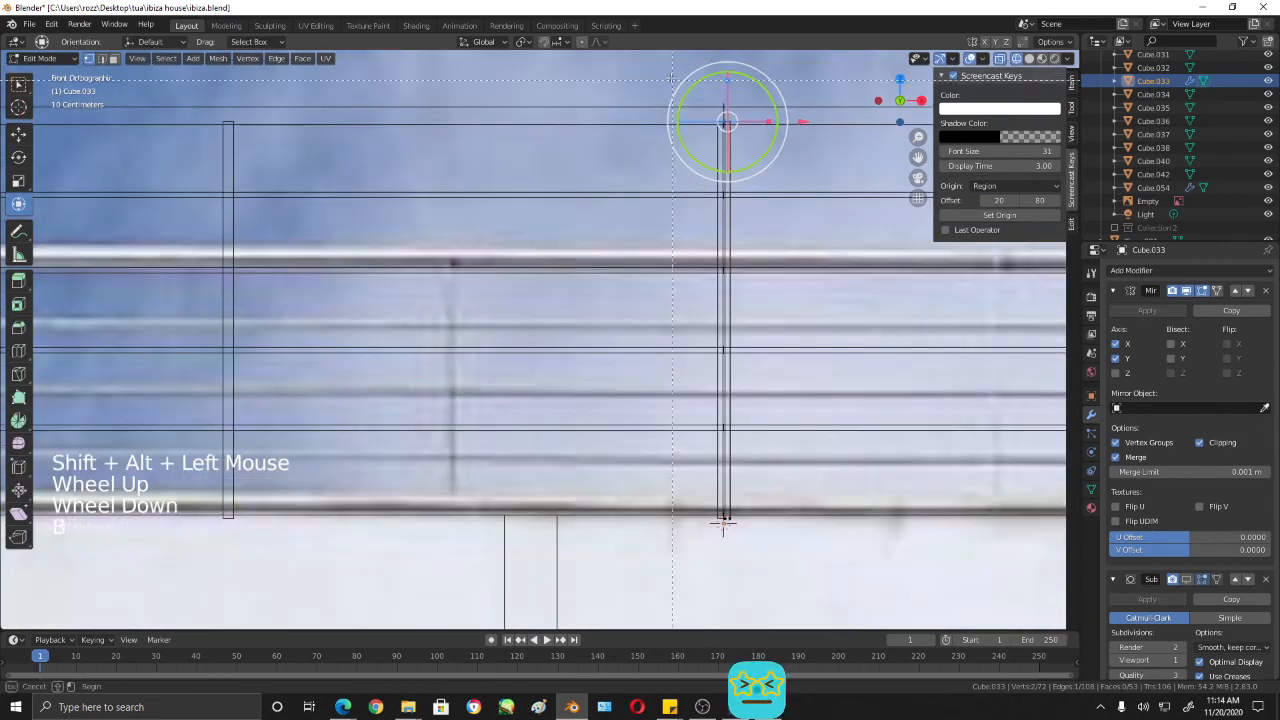
{"action": "left_click_drag", "start_coordinate": [700, 491], "coordinate": [745, 540]}
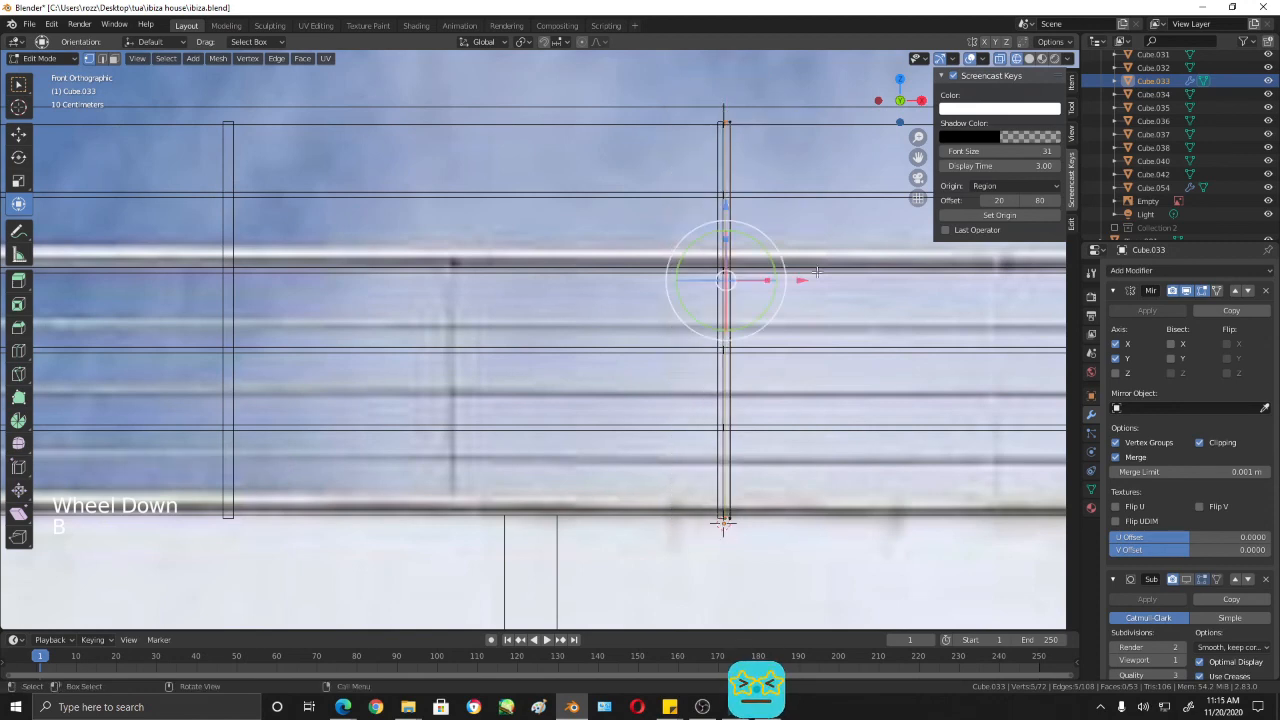
{"action": "left_click_drag", "start_coordinate": [802, 279], "coordinate": [795, 284]}
{"action": "key", "text": "ctrl+z"}
- Turn off wireframe, select the centre post's inner side and move it along X to the mirror plane
{"action": "scroll", "coordinate": [772, 137], "scroll_direction": "up", "scroll_amount": 1}
{"action": "key", "text": "shift+z"}
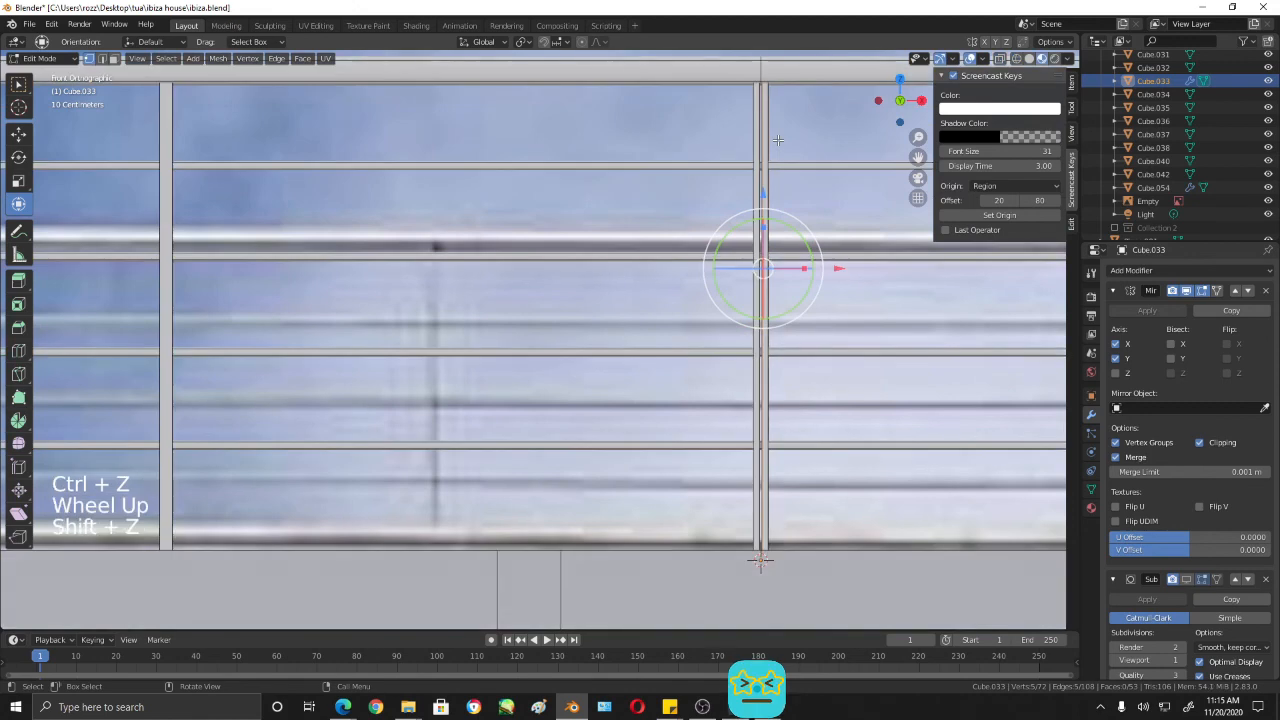
{"action": "middle_click_drag", "start_coordinate": [781, 539], "coordinate": [711, 487], "text": "shift"}
{"action": "left_click", "coordinate": [692, 410]}
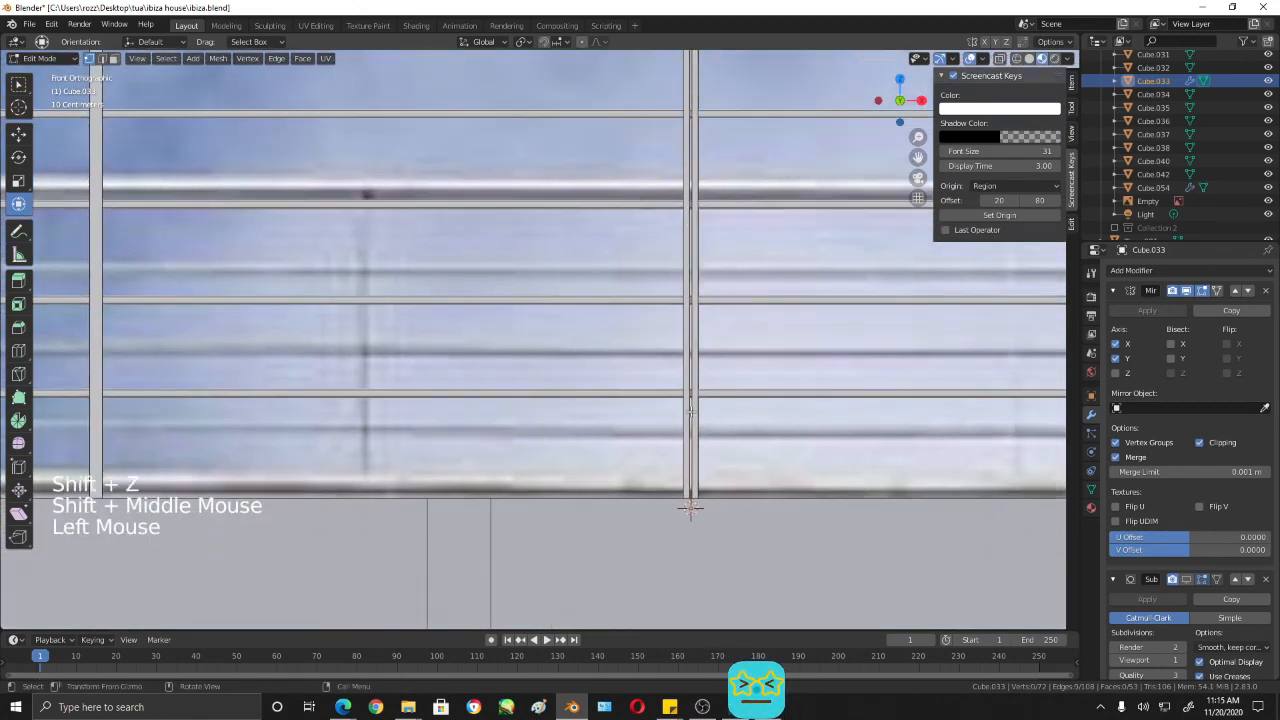
{"action": "left_click", "coordinate": [690, 408], "text": "alt+shift"}
{"action": "left_click_drag", "start_coordinate": [768, 264], "coordinate": [757, 263]}
{"action": "scroll", "coordinate": [771, 306], "scroll_direction": "down", "scroll_amount": 2}
{"action": "middle_click_drag", "start_coordinate": [771, 306], "coordinate": [833, 398], "text": "shift"}
- Return to Object Mode and save the file
{"action": "key", "text": "Tab"}
{"action": "scroll", "coordinate": [863, 383], "scroll_direction": "down", "scroll_amount": 2}
{"action": "key", "text": "ctrl+s"}
{"action": "scroll", "coordinate": [834, 400], "scroll_direction": "down", "scroll_amount": 5}
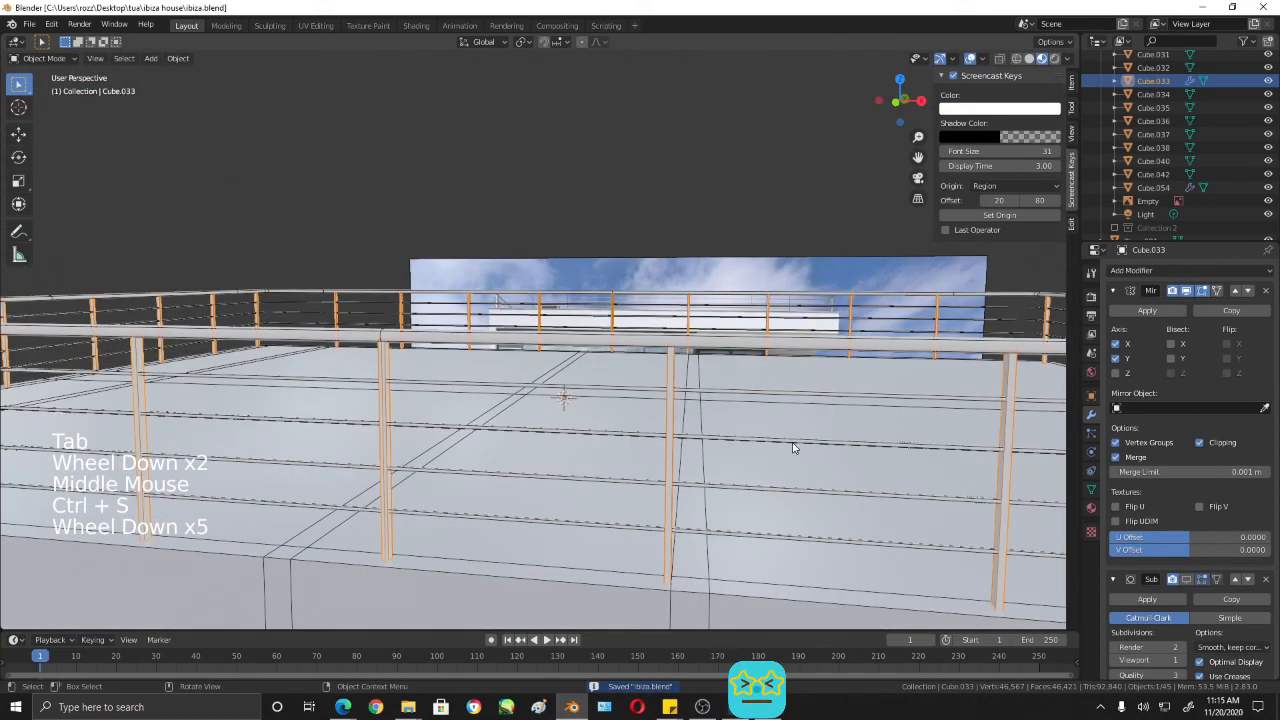
{"action": "middle_click_drag", "start_coordinate": [794, 449], "coordinate": [777, 474]}
{"action": "scroll", "coordinate": [741, 421], "scroll_direction": "down", "scroll_amount": 3}
{"action": "scroll", "coordinate": [741, 421], "scroll_direction": "down", "scroll_amount": 2}
{"action": "middle_click_drag", "start_coordinate": [777, 474], "coordinate": [799, 451]}
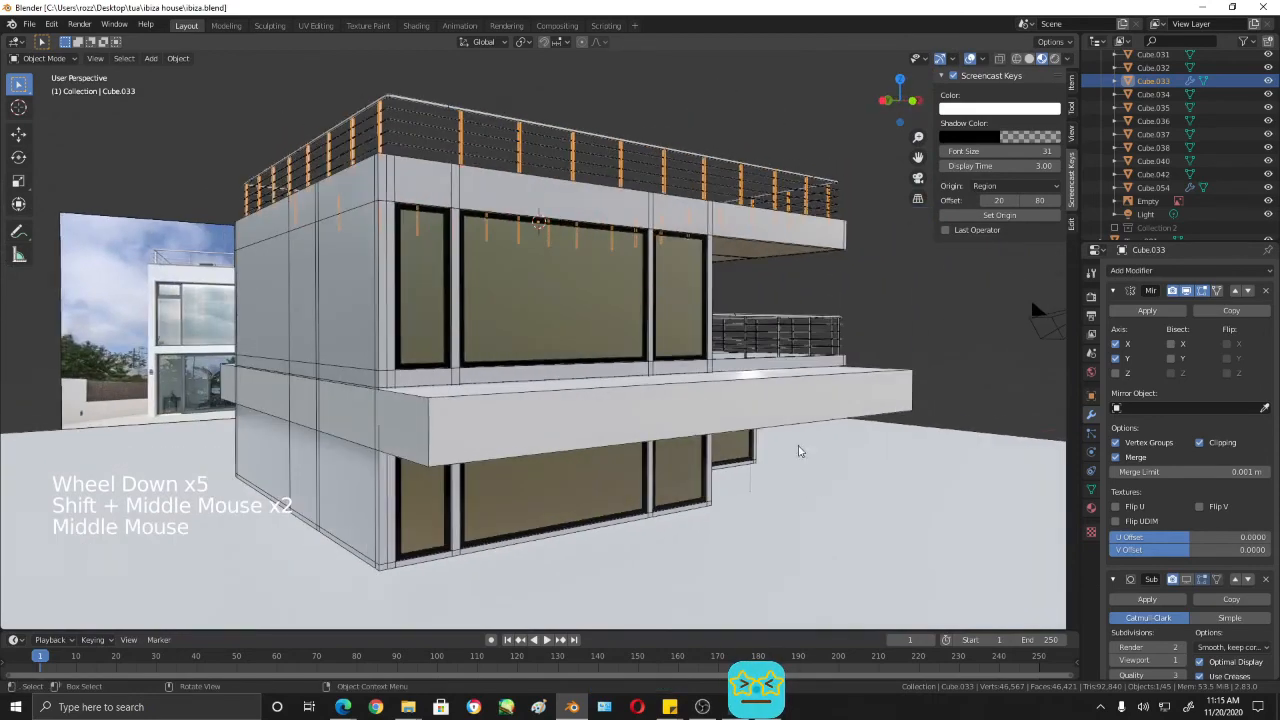